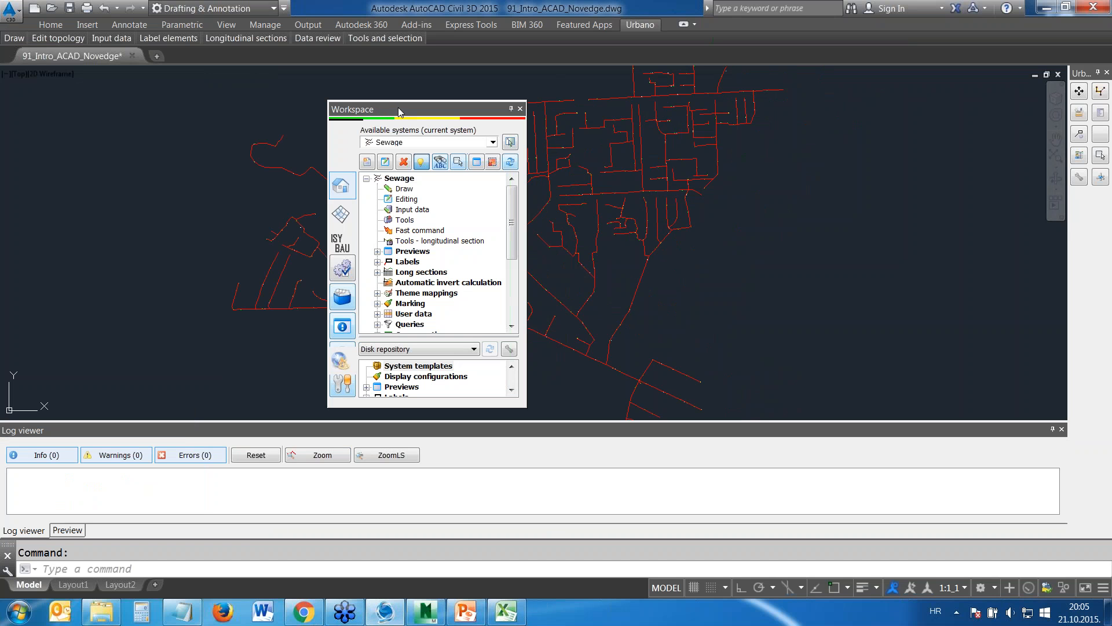
Dock the floating Workspace palette beside the drawing area
mouse_move(371, 111)
mouse_down()
mouse_move(216, 84)
mouse_move(342, 101)
mouse_move(259, 125)
mouse_move(16, 301)
mouse_up()
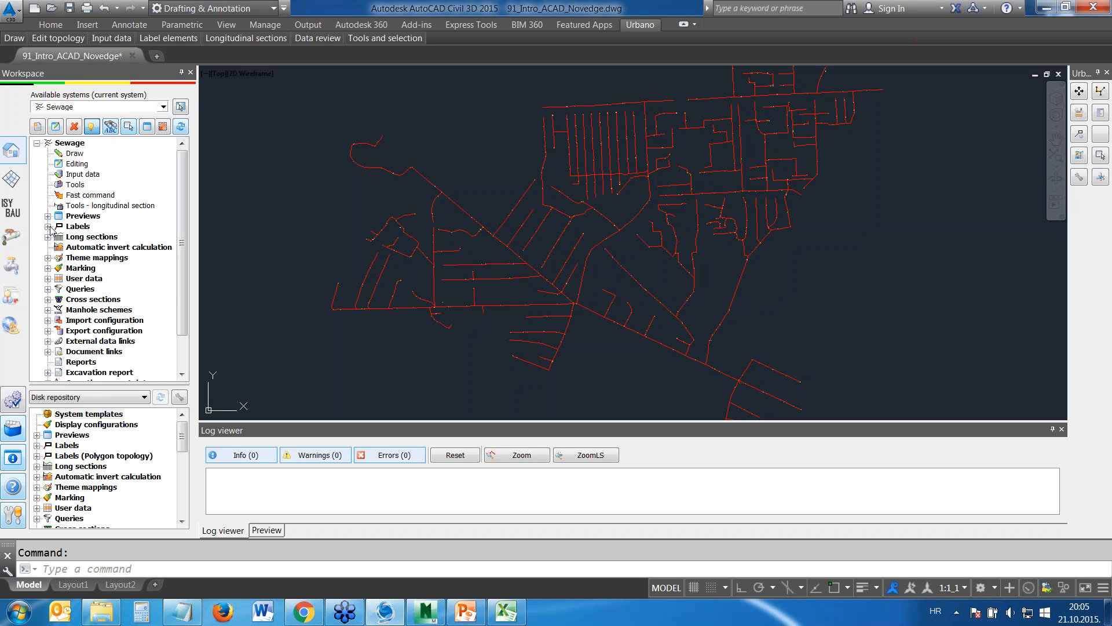
Look through the Workspace palette's modules, the available systems list and the general settings menu
click(11, 180)
click(11, 212)
click(12, 266)
click(13, 238)
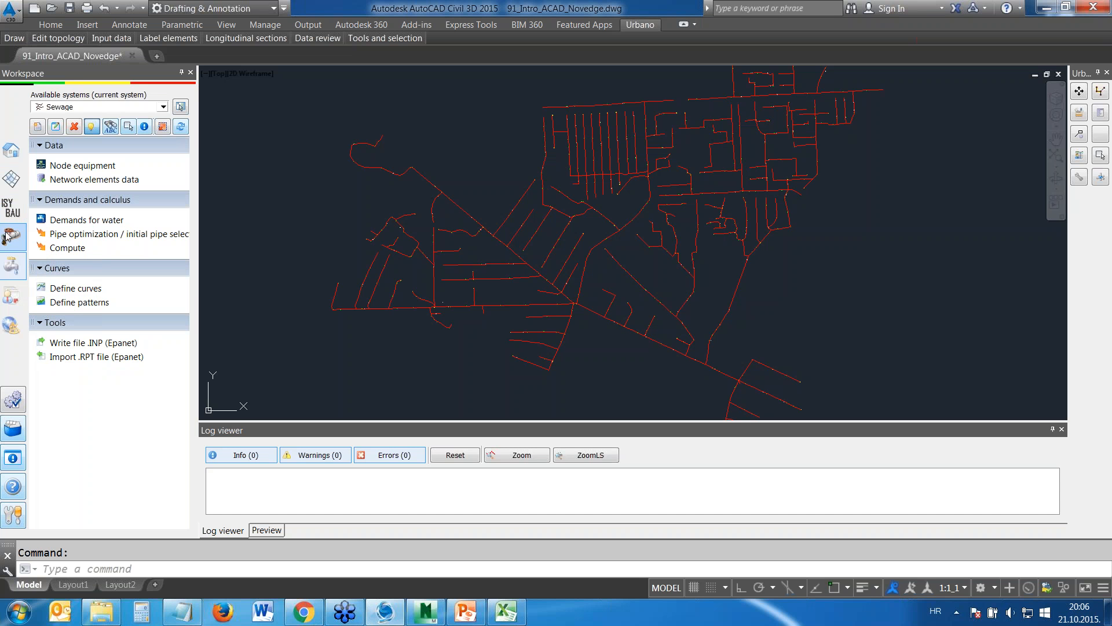
click(12, 179)
click(14, 153)
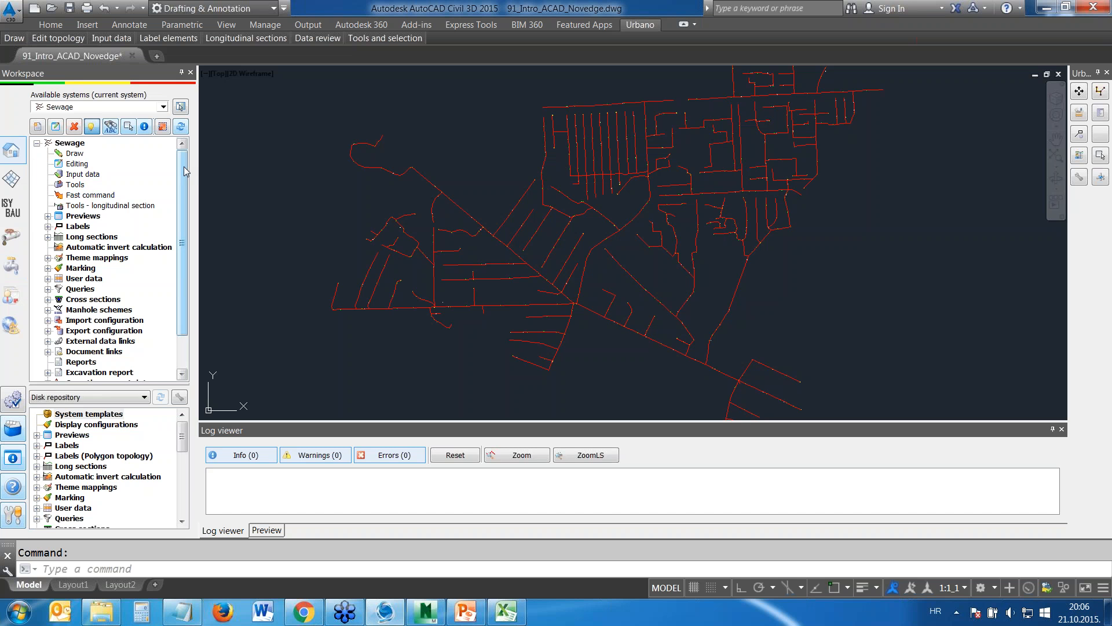
mouse_move(184, 168)
mouse_down()
mouse_move(184, 200)
mouse_move(181, 147)
mouse_up()
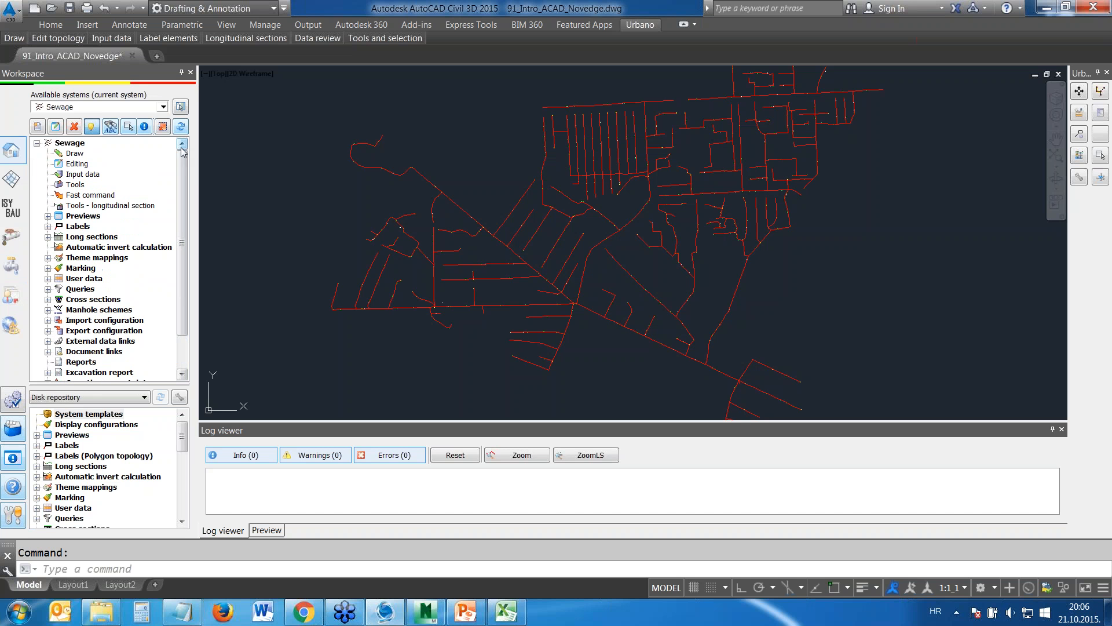
click(164, 108)
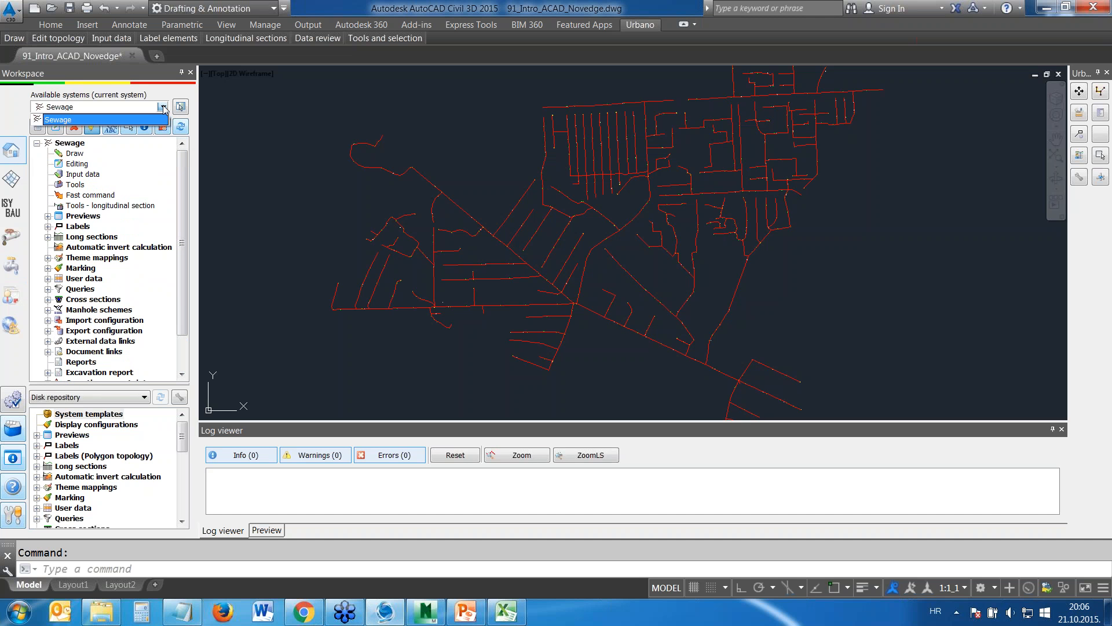
click(163, 108)
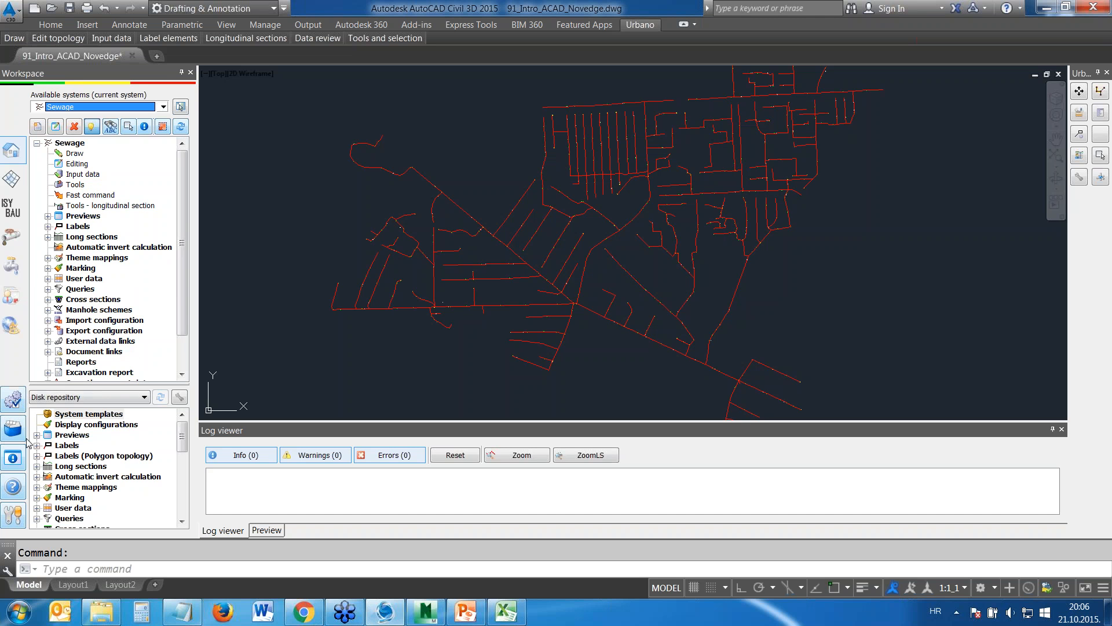
click(12, 400)
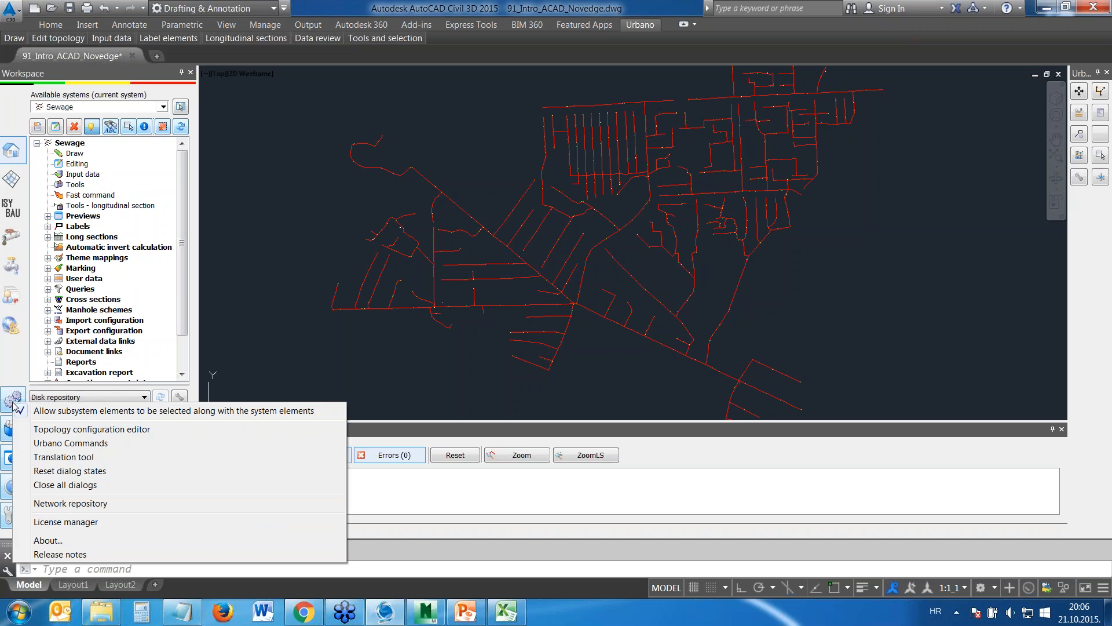
click(11, 399)
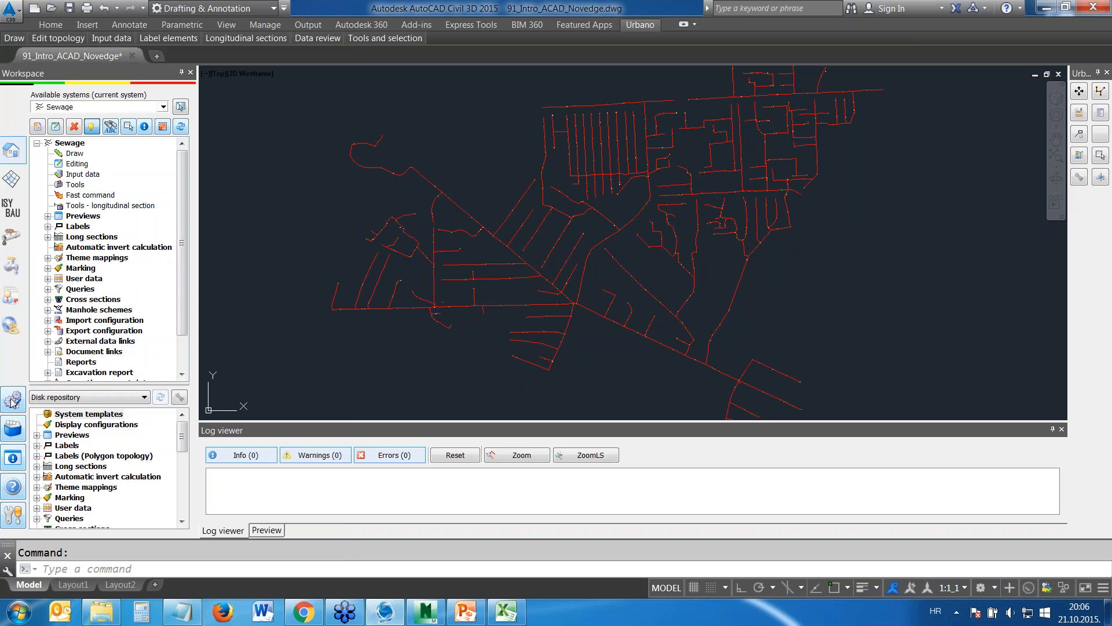
Open the catalog of pipes and examine the diameters and wall thickness of the 147.40 mm PP pipe in S - PP Pipes SN 12
click(12, 429)
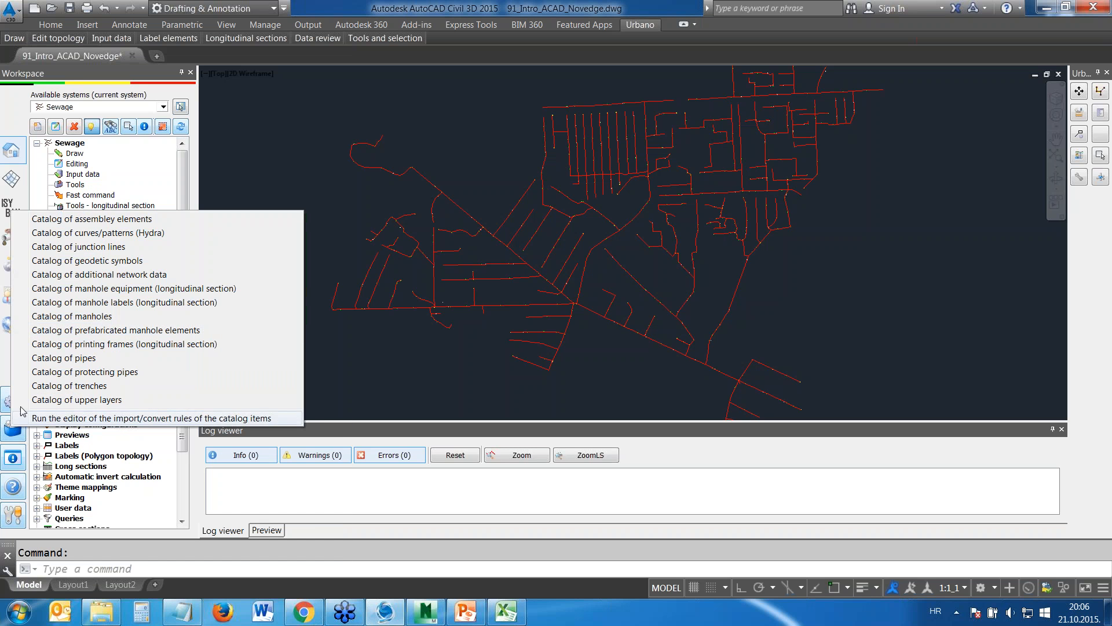
click(85, 358)
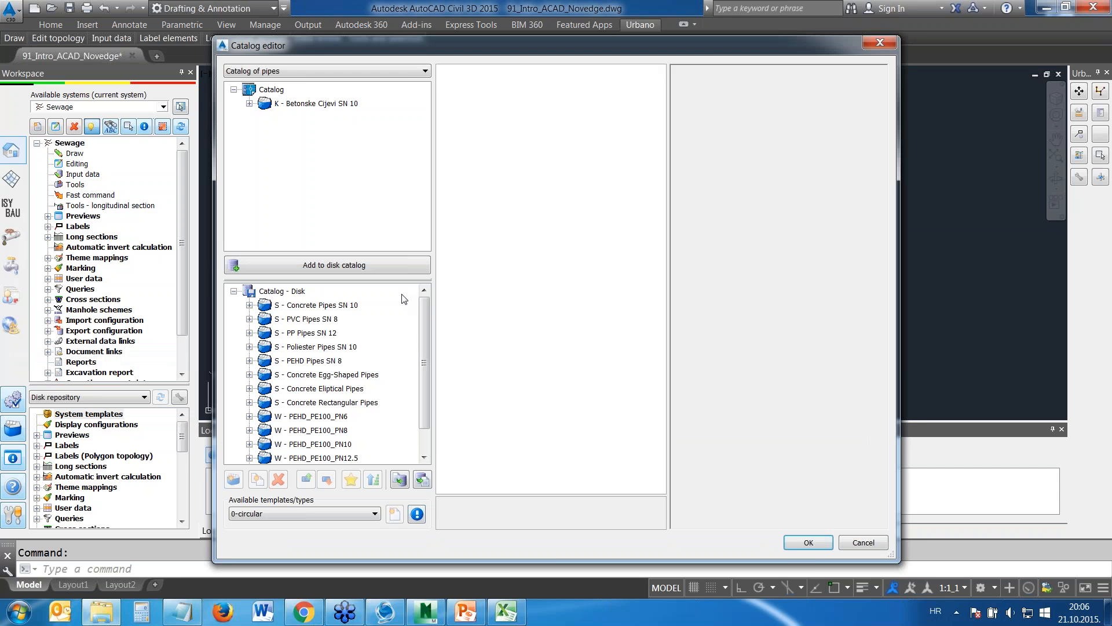
click(306, 334)
double_click(306, 333)
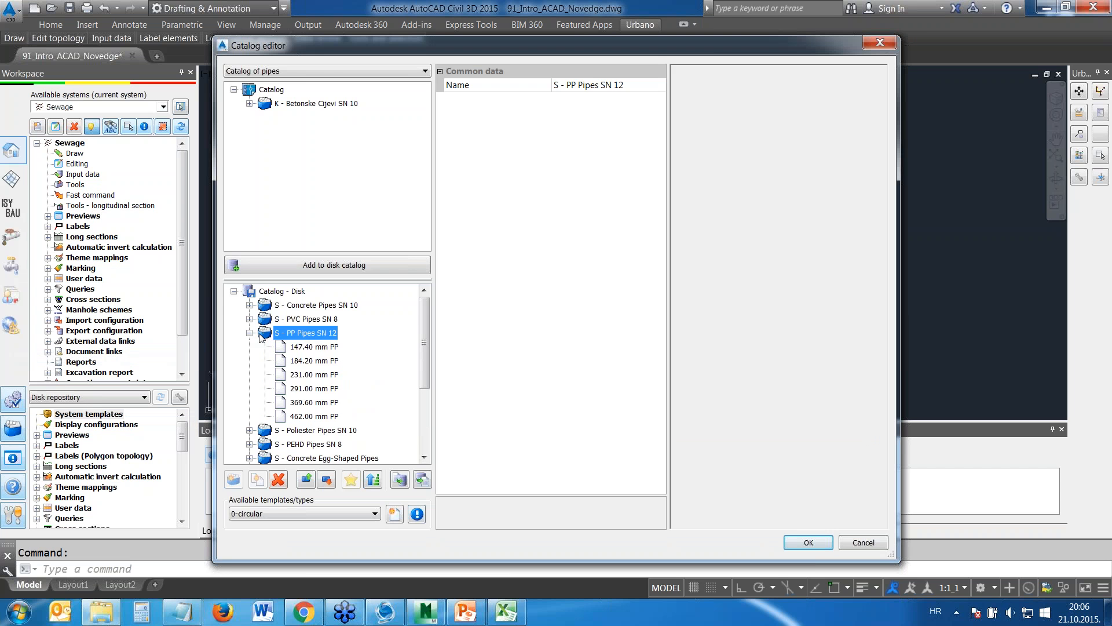
click(311, 346)
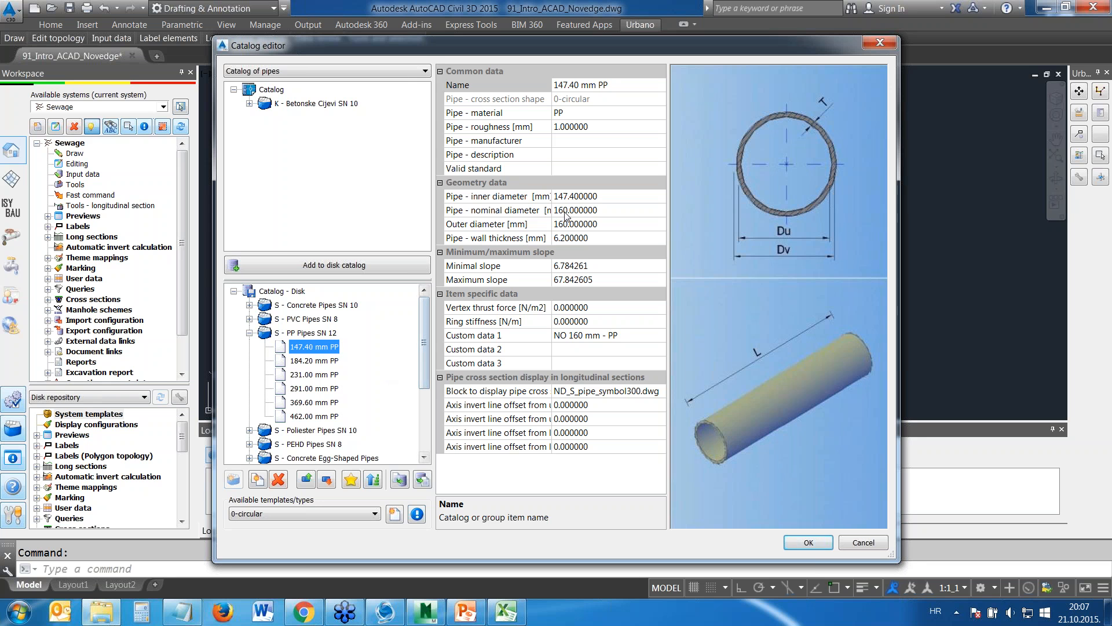
click(533, 210)
click(571, 226)
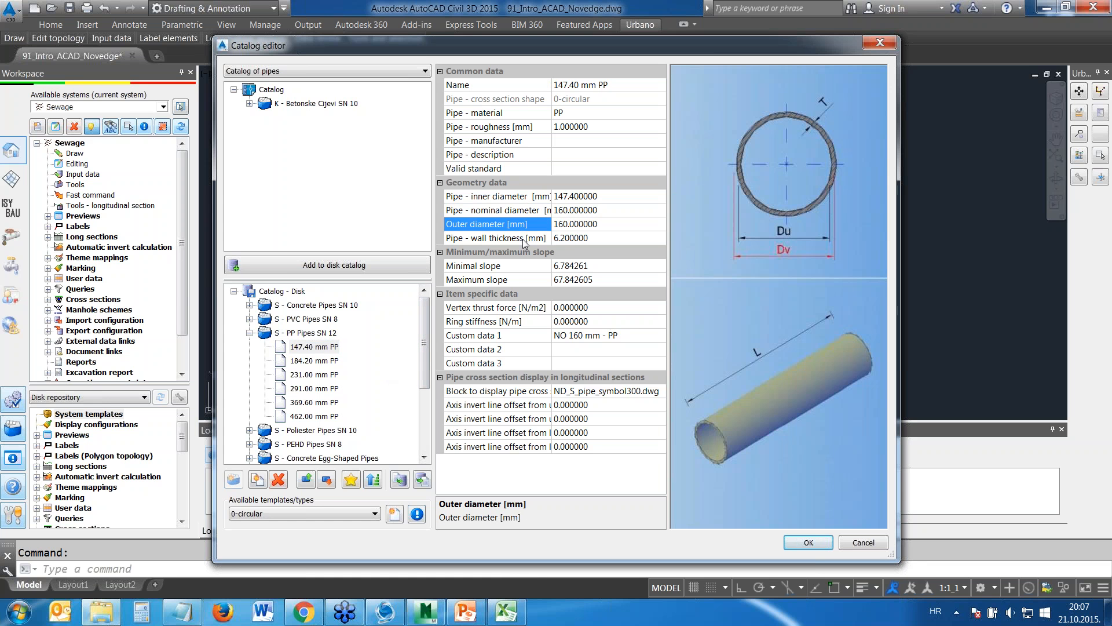
click(524, 238)
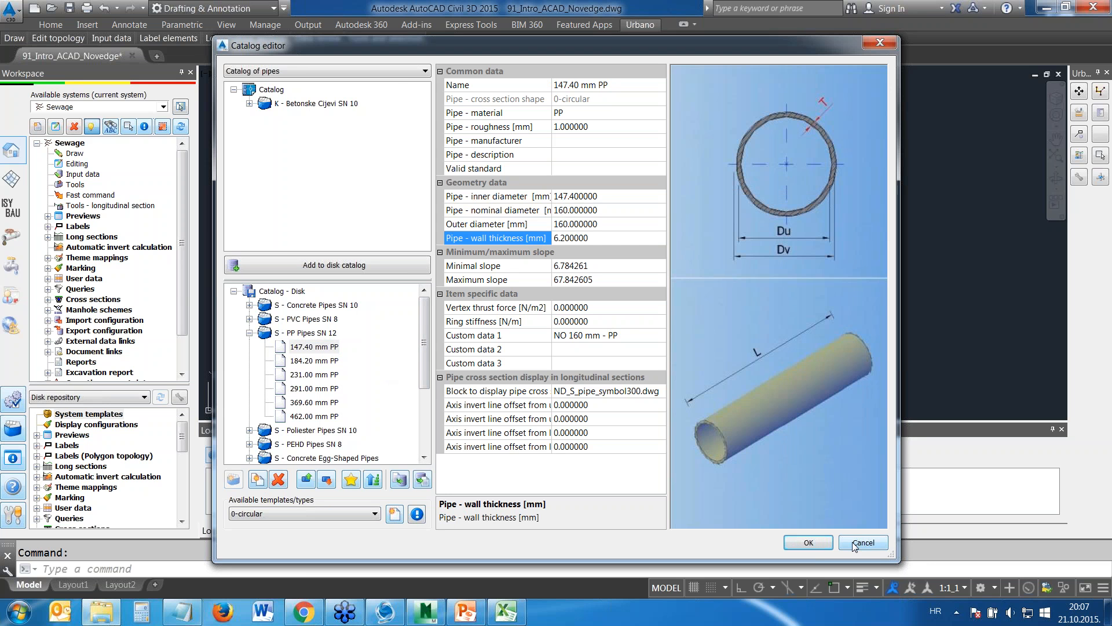
Check which other catalogs are available and leave the Catalog editor without saving
click(393, 70)
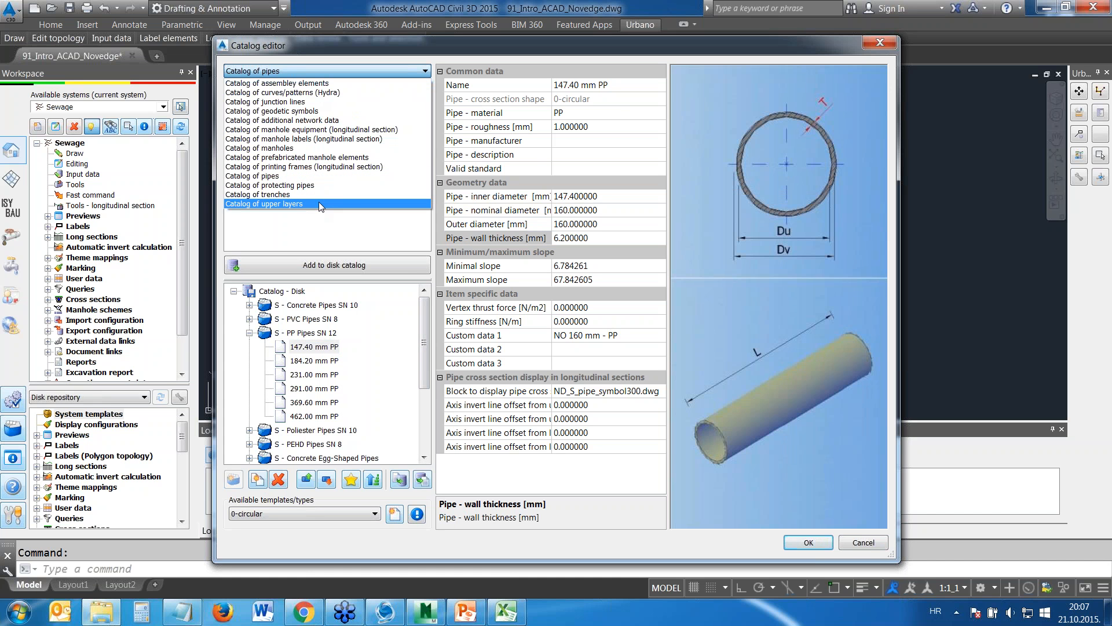
click(365, 223)
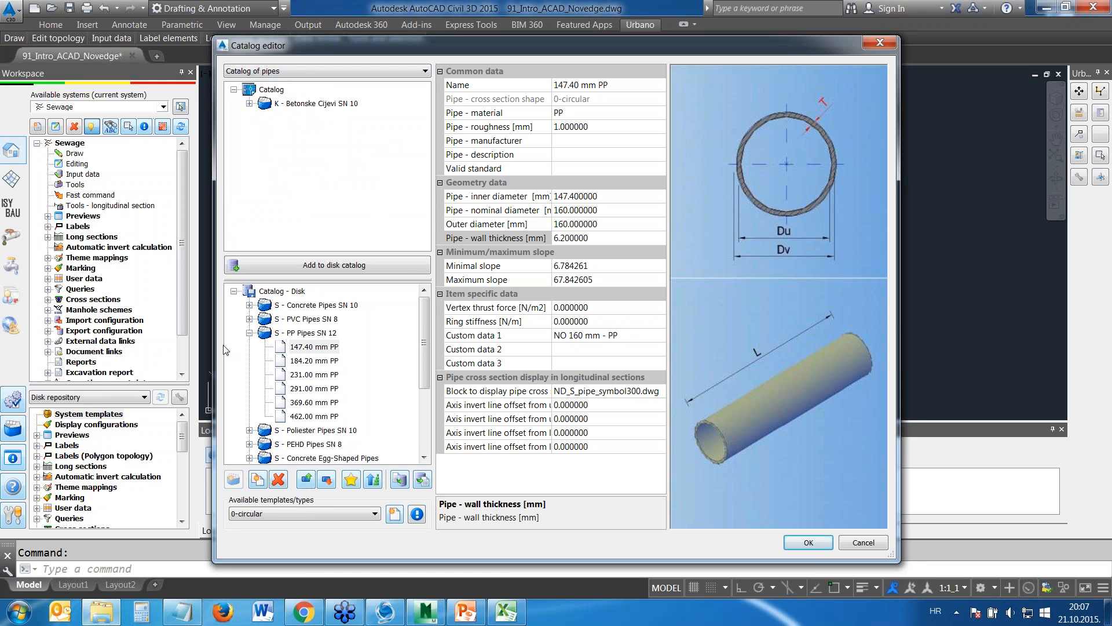
click(857, 544)
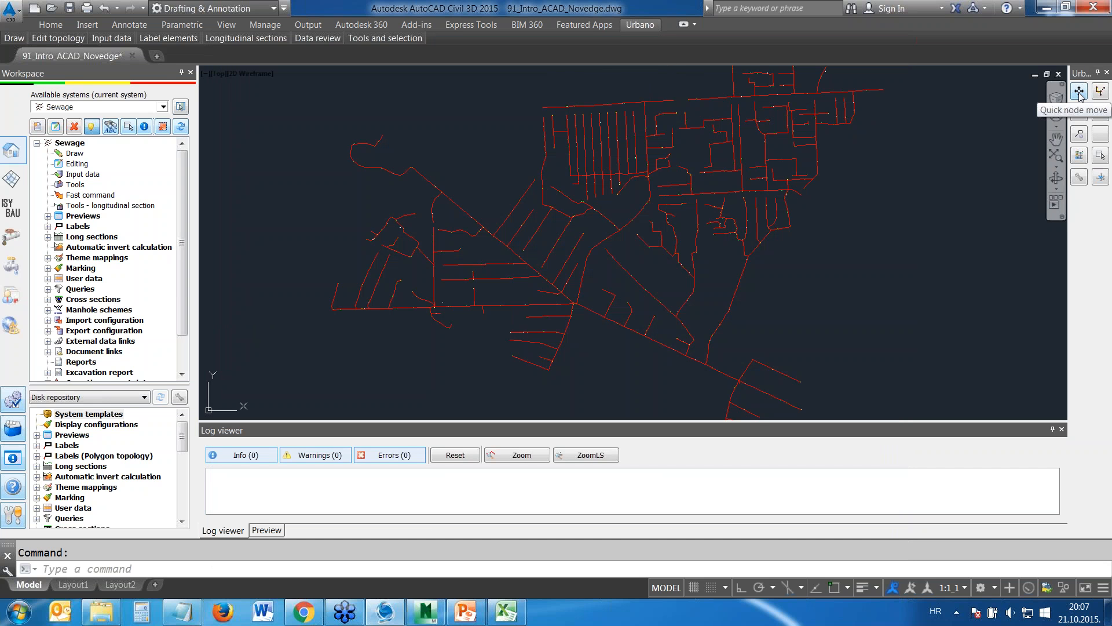
Expand the Urbano ribbon to view its full tool set and return it to panel titles only
click(686, 26)
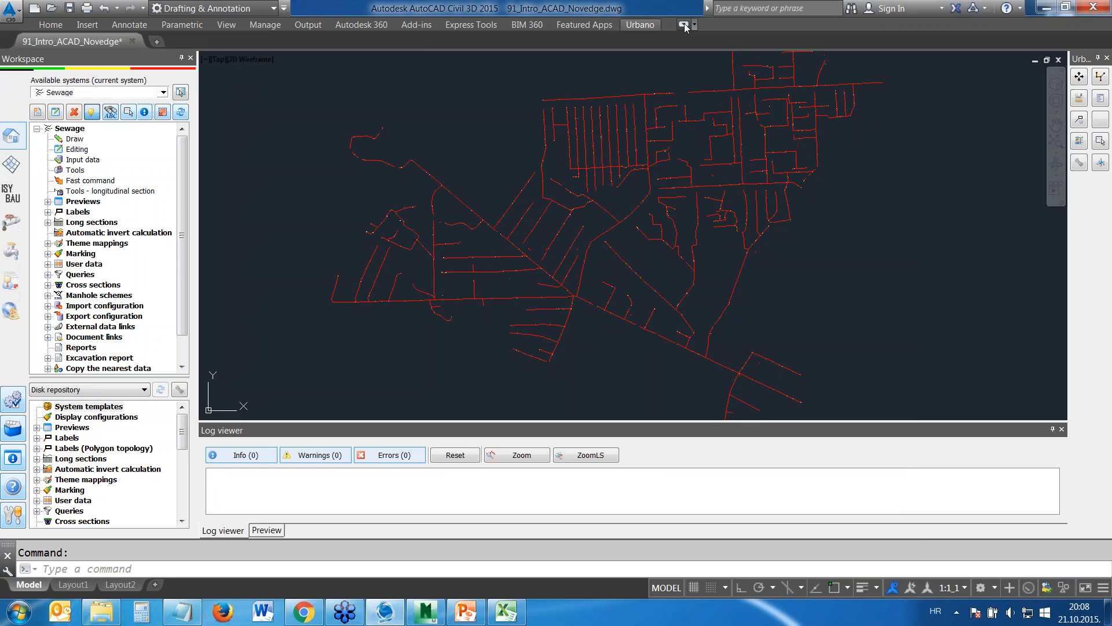
click(685, 25)
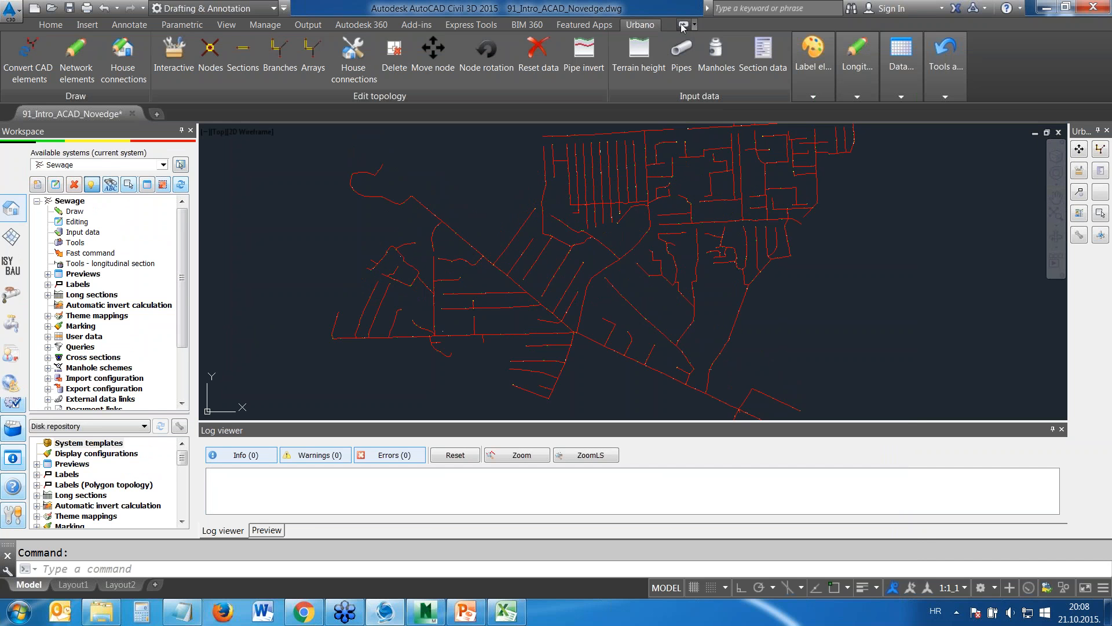
click(683, 26)
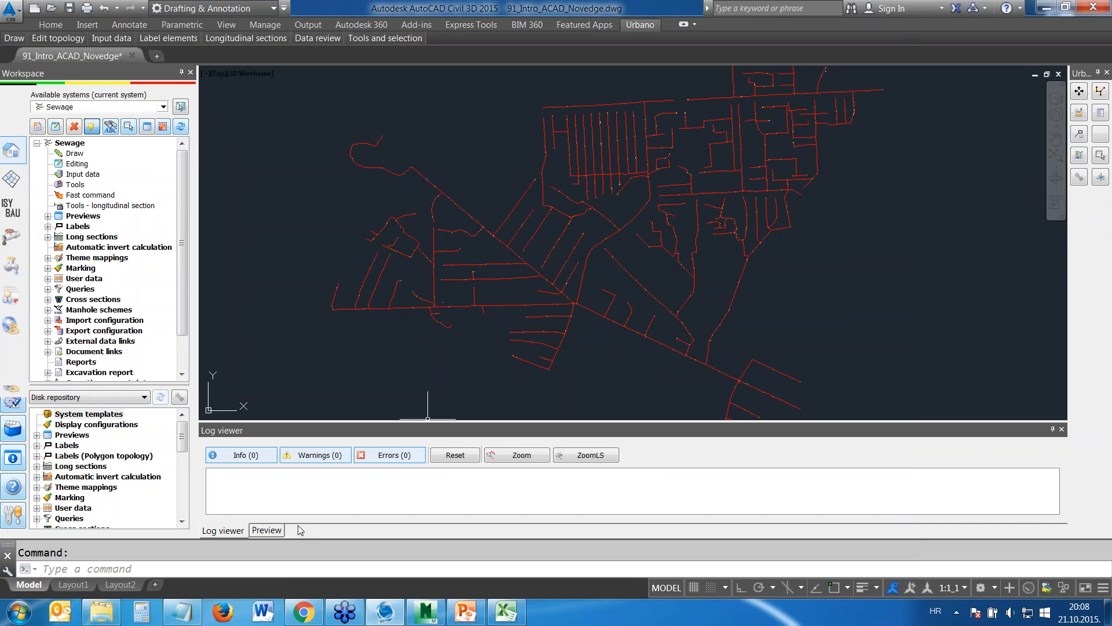
Run ARS_EDIT_NODE with the Move option and use Quick node move to shift one node of the southeastern main sewer off its straight alignment
text(ars_EDIT_NODE)
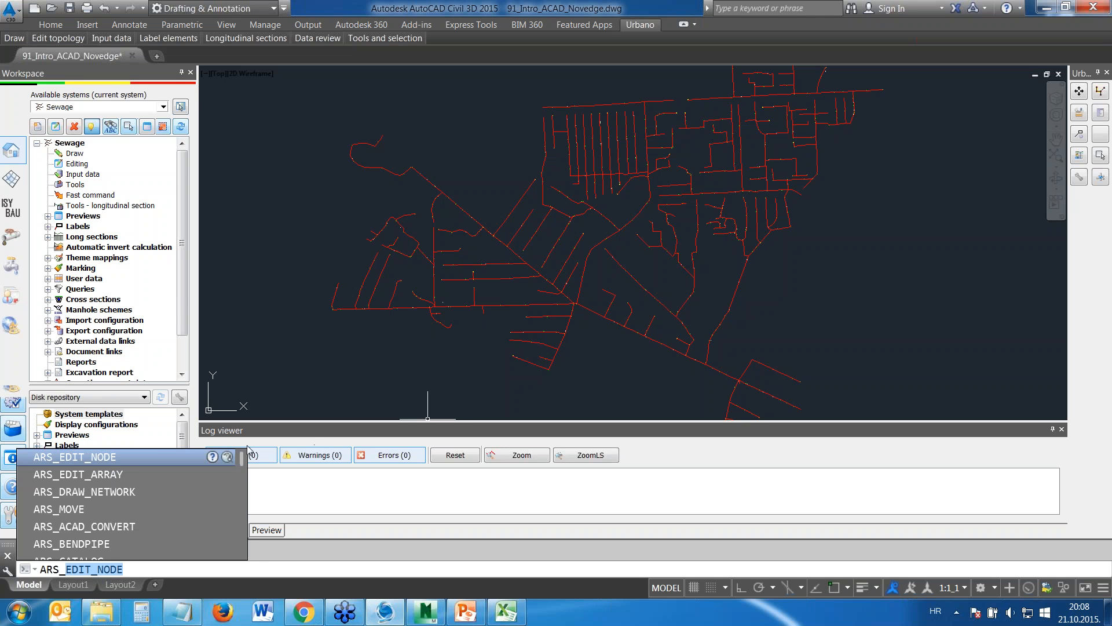
click(85, 458)
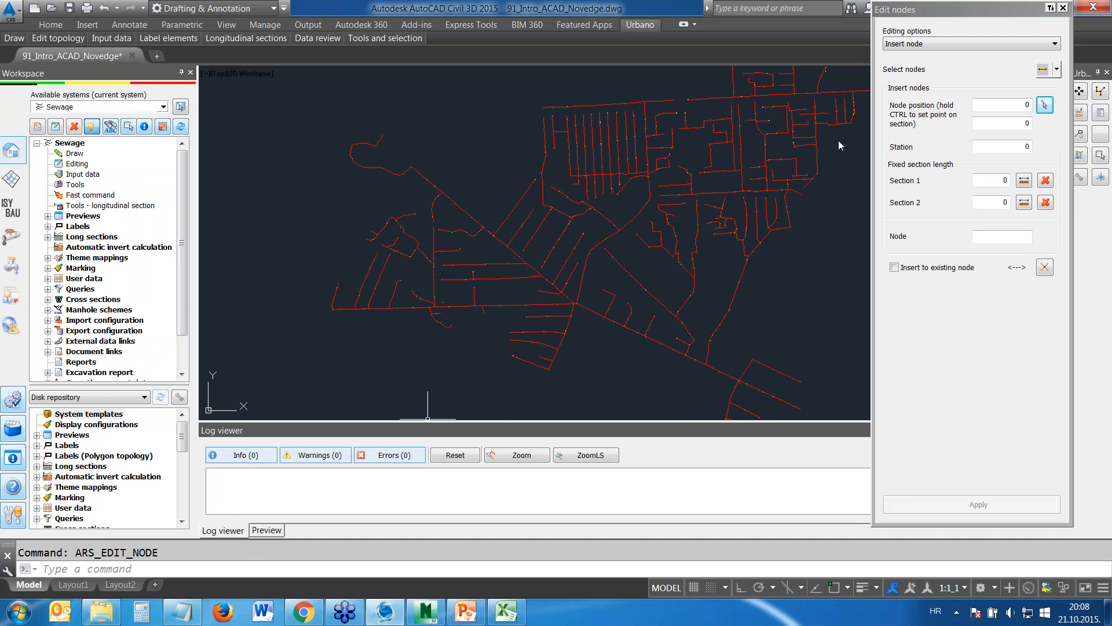
click(935, 44)
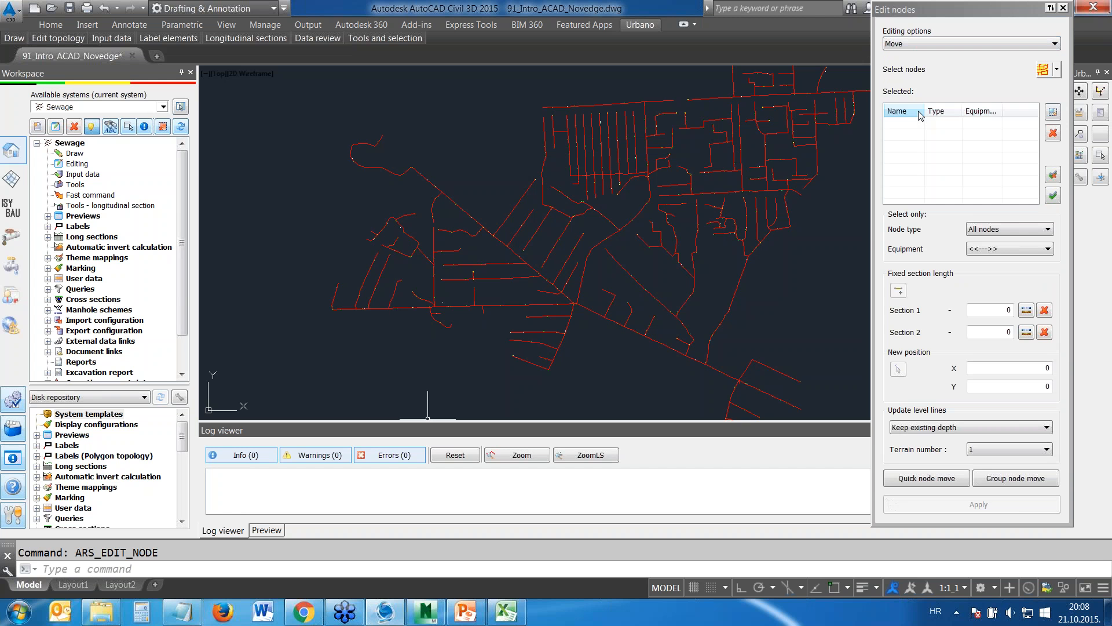
click(907, 481)
mouse_move(786, 358)
middle_down()
mouse_move(670, 216)
mouse_move(605, 193)
middle_up()
scroll(584, 206, up, 6)
middle_drag(684, 270, 656, 172)
scroll(609, 173, up, 6)
click(588, 279)
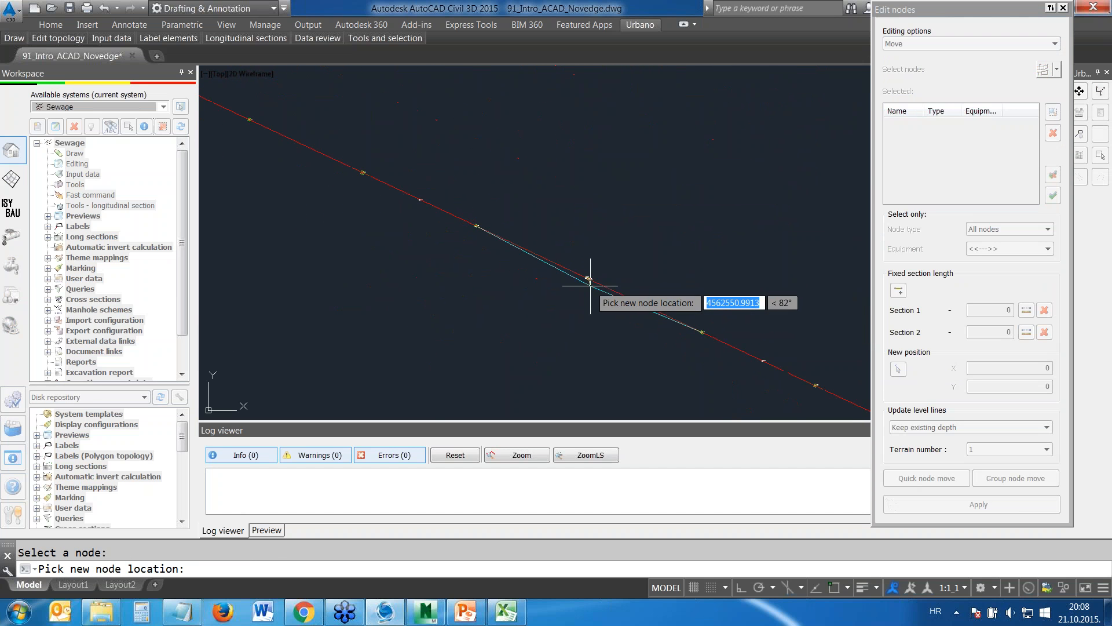
click(616, 255)
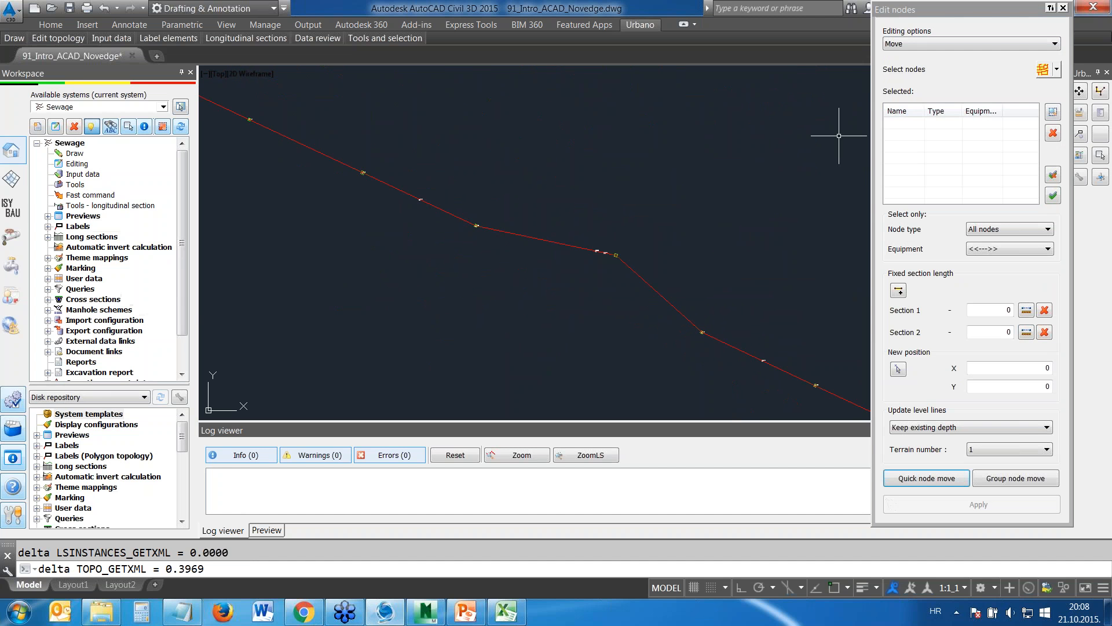
click(1064, 8)
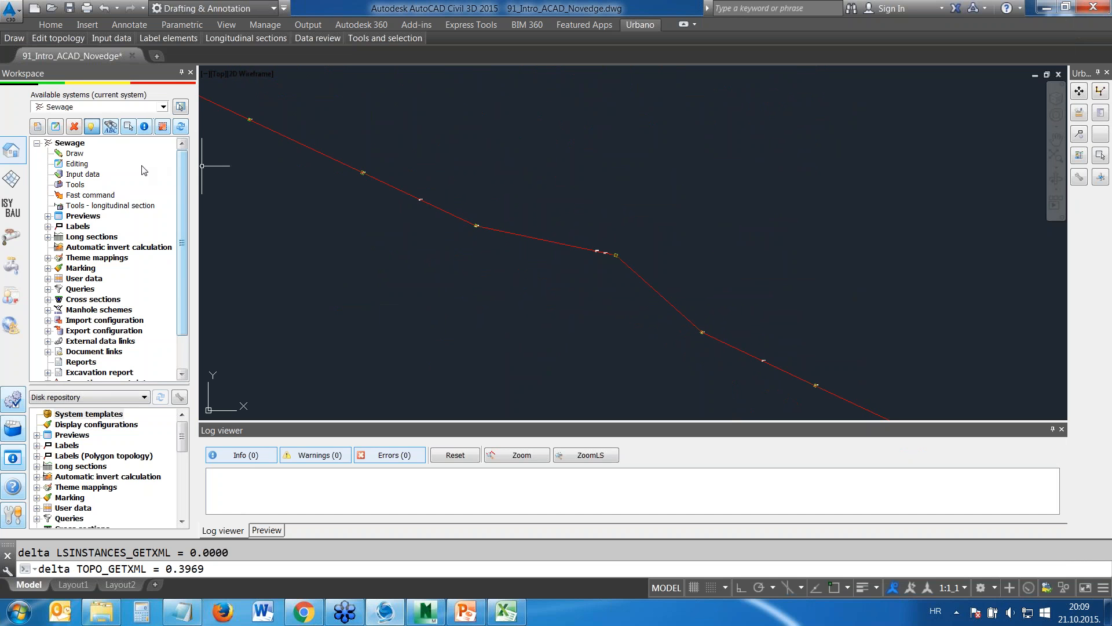
Look through the Previews and Labels groups of the Sewage system tree and collapse them again
click(48, 216)
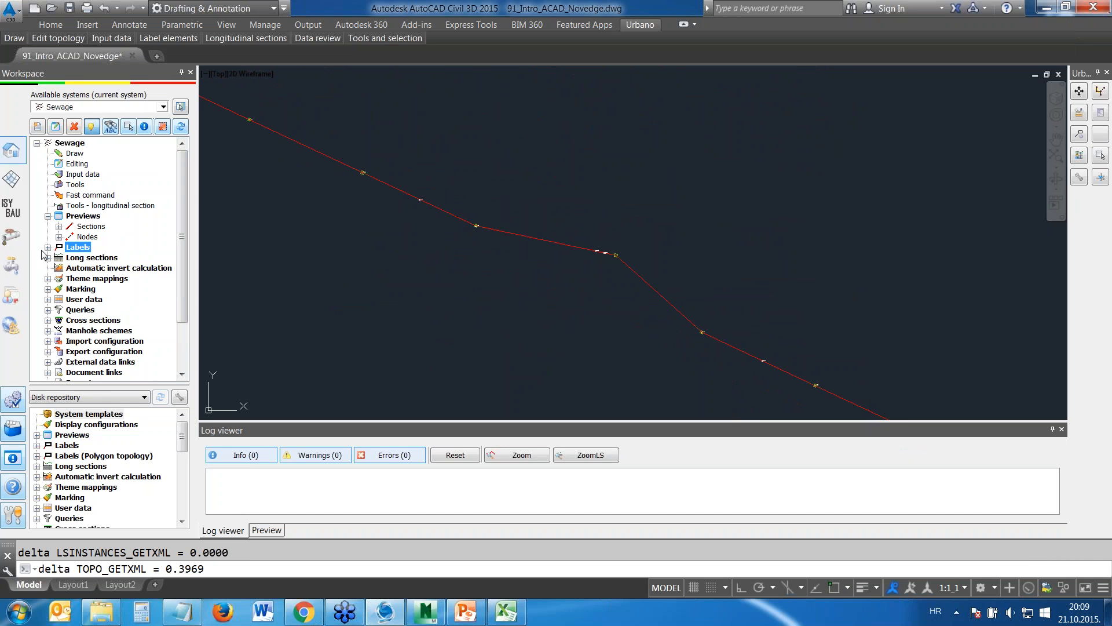
click(48, 247)
click(59, 258)
click(59, 258)
click(48, 247)
click(48, 216)
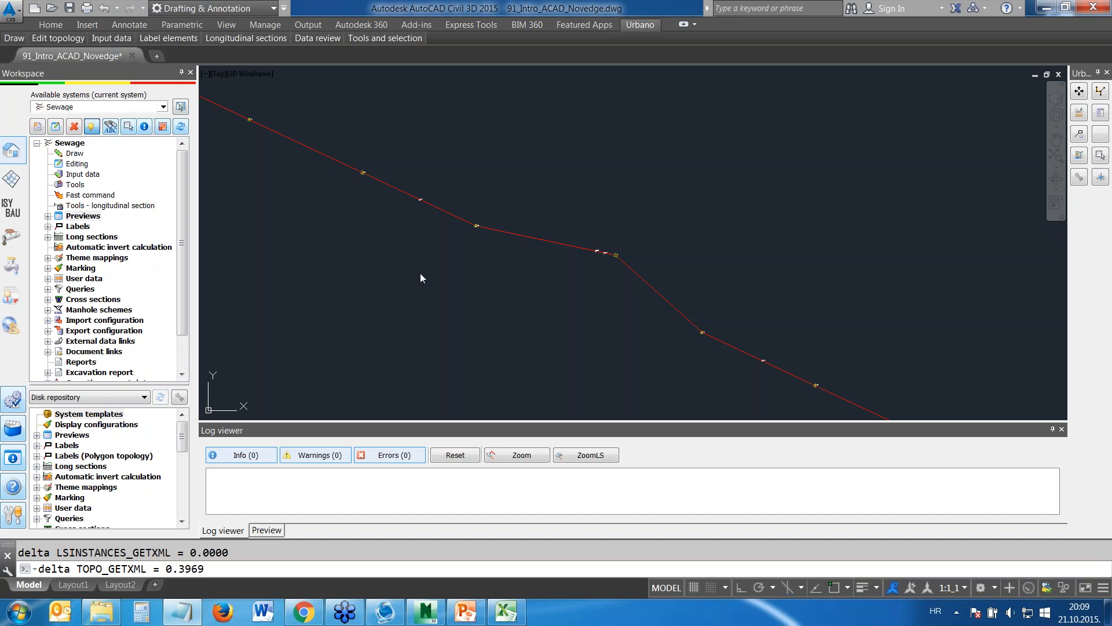
Inspect the AutoCAD properties of the sewer section beside the moved node and of the node itself, leaving nothing selected
scroll(582, 249, up, 4)
click(512, 228)
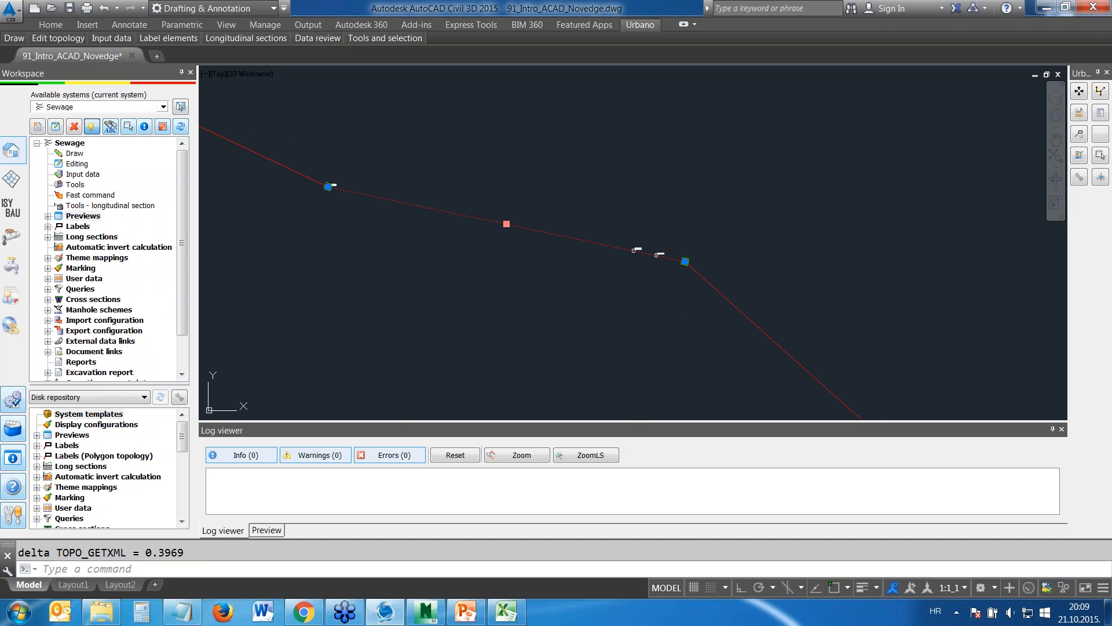
right_click(508, 225)
click(542, 339)
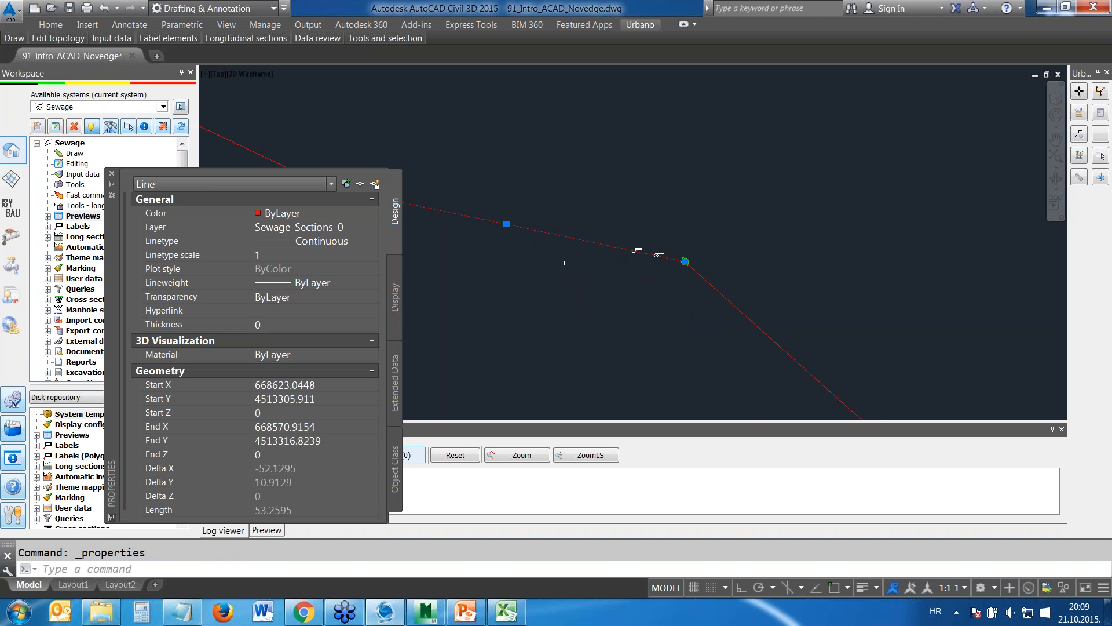
key(Escape)
click(685, 262)
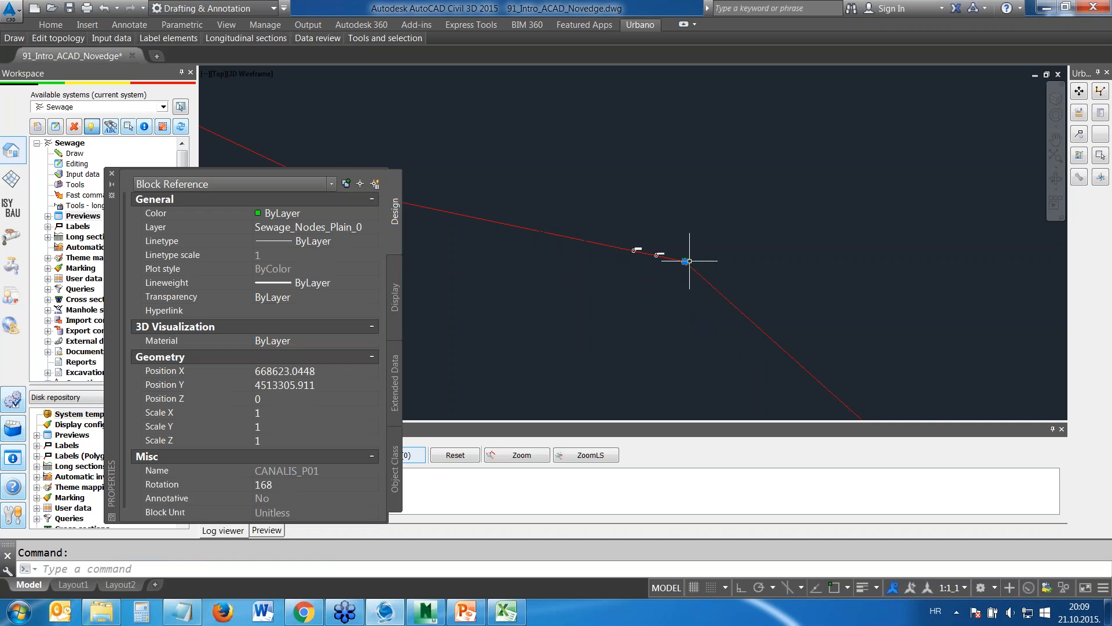
click(112, 173)
key(Escape)
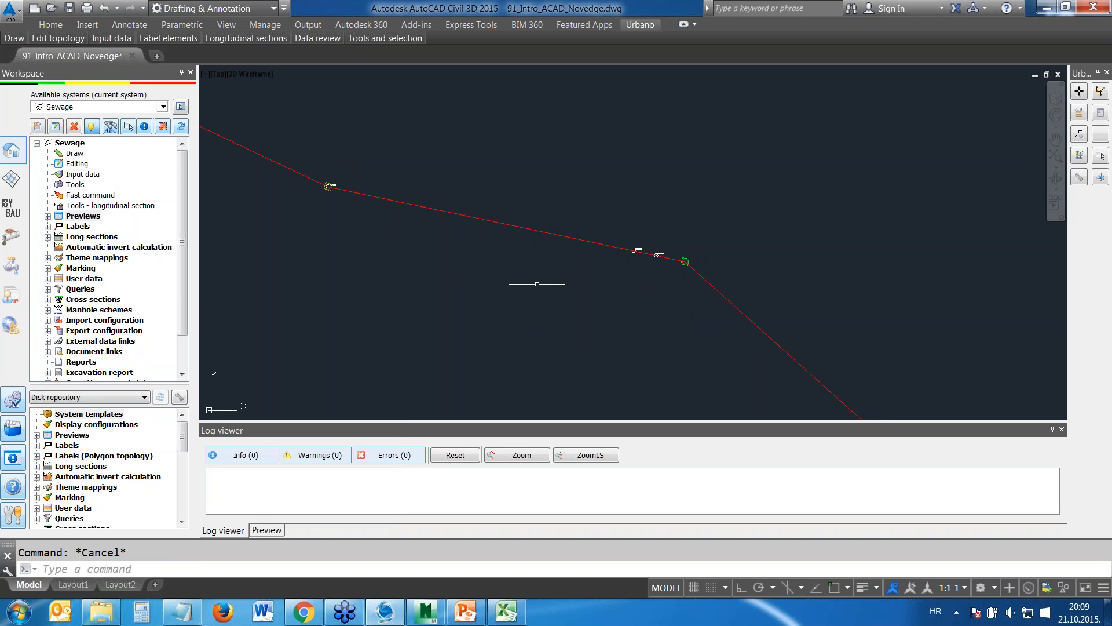
scroll(522, 269, down, 8)
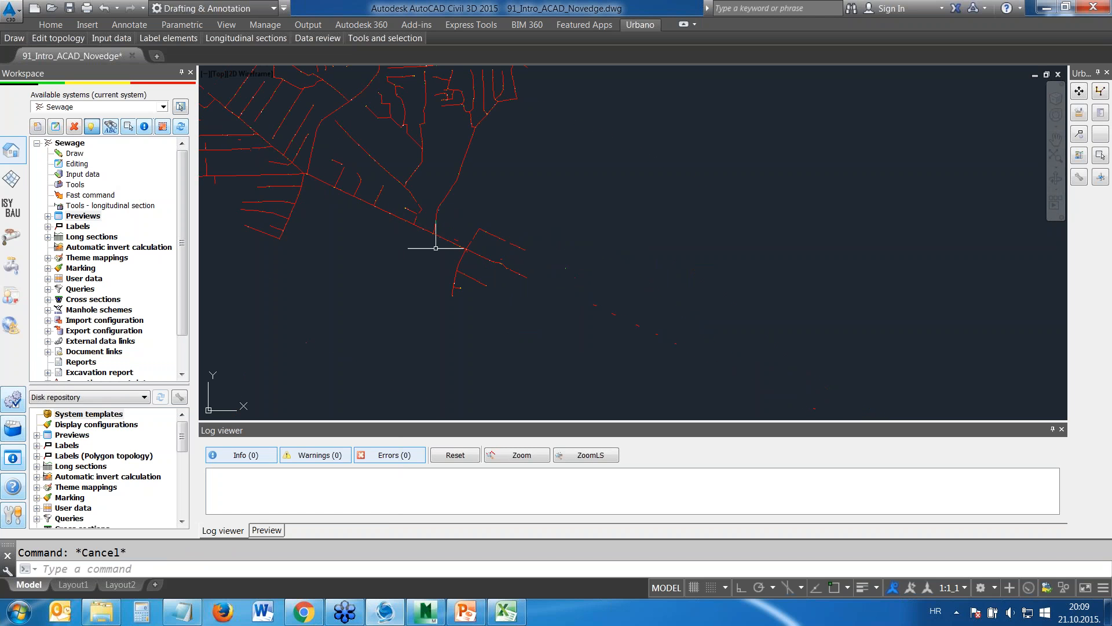
mouse_move(434, 210)
middle_down()
mouse_move(681, 320)
mouse_move(600, 301)
middle_up()
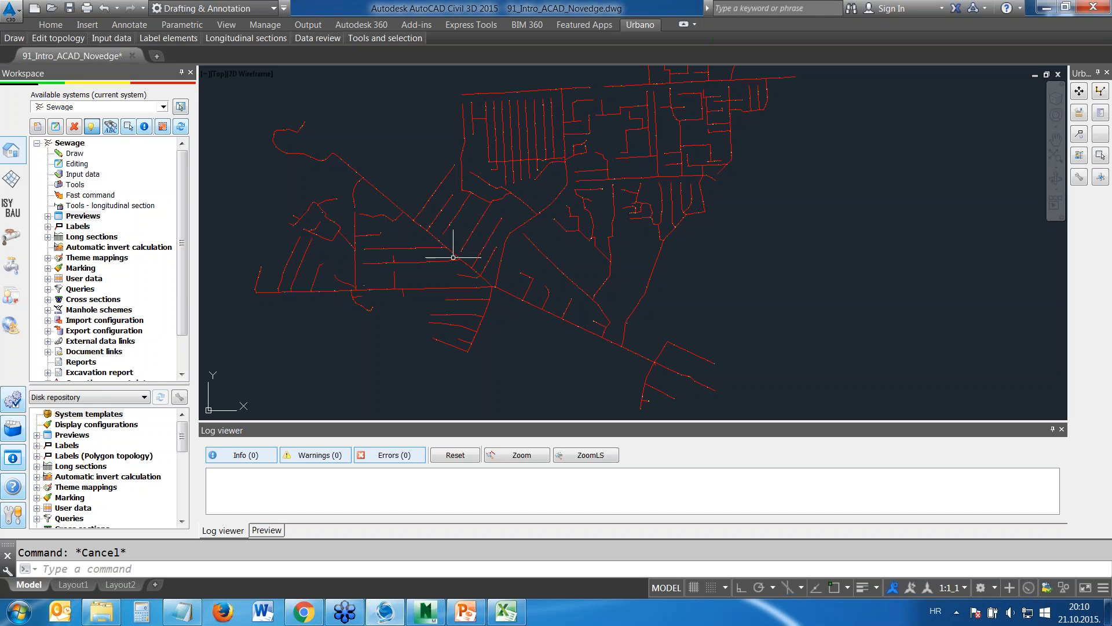
middle_drag(469, 277, 475, 276)
scroll(470, 258, up, 3)
middle_drag(486, 235, 452, 215)
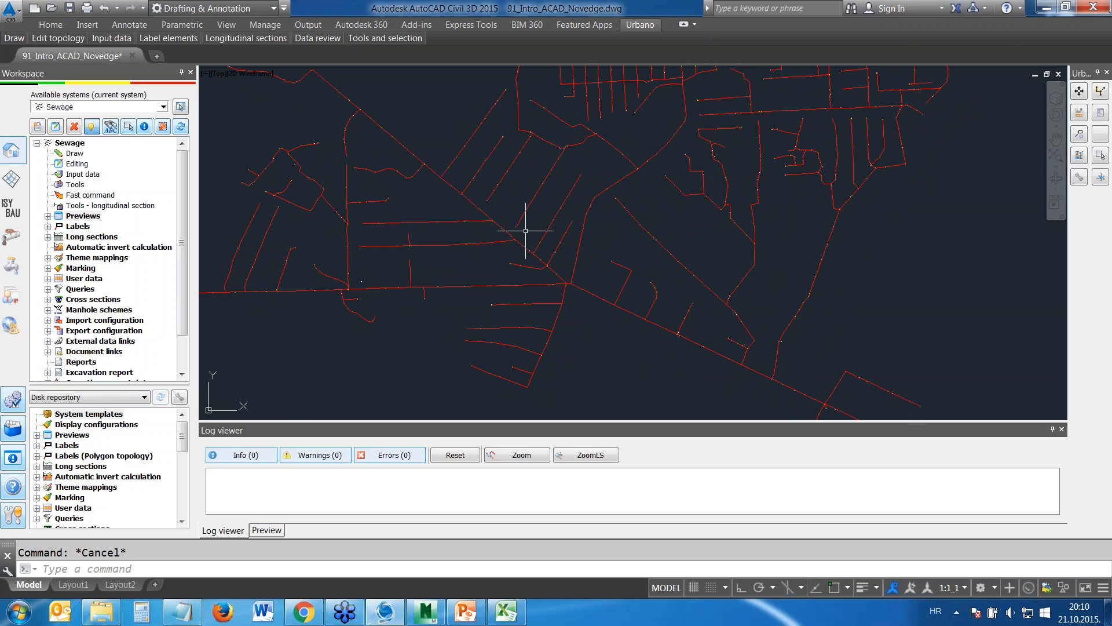
Look through the terrain surface tree, expanding View of surface, and return to the Sewage system tree
click(11, 181)
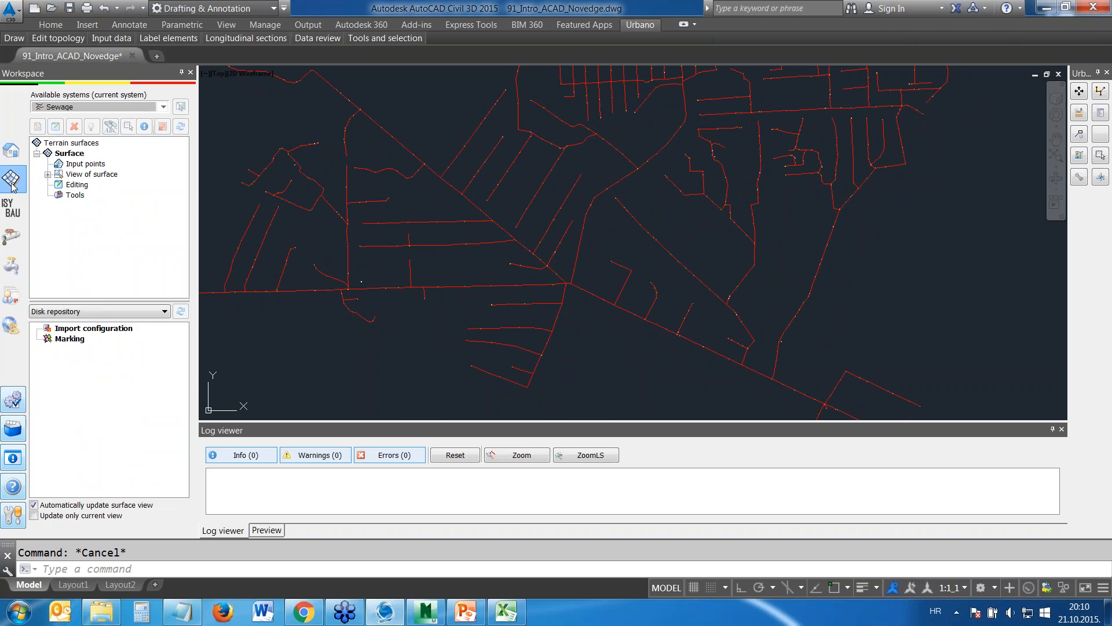
click(48, 174)
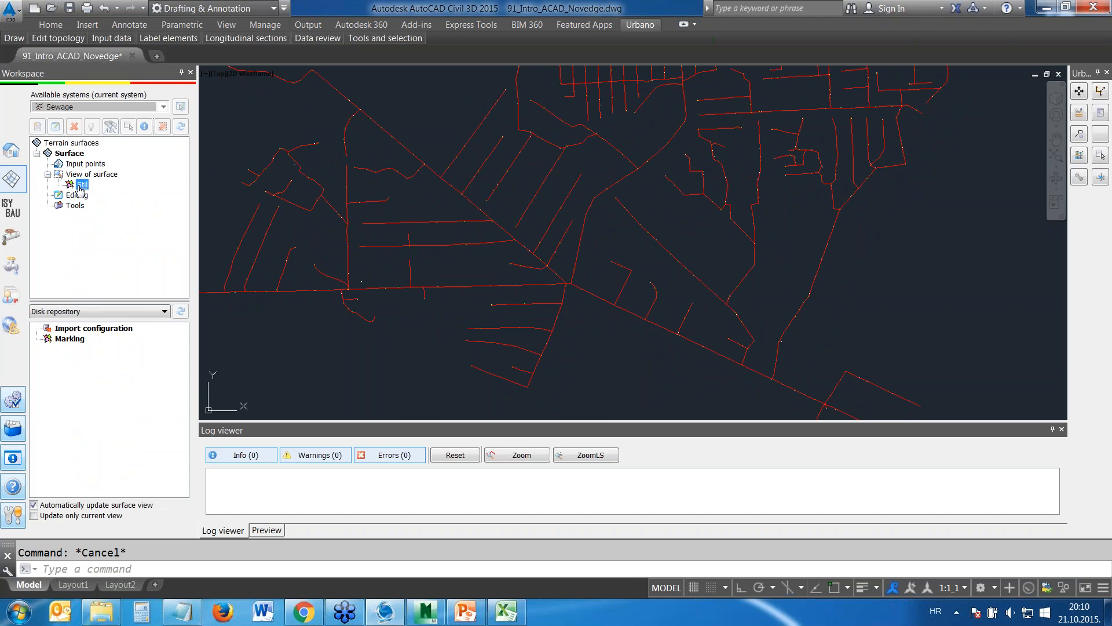
click(17, 152)
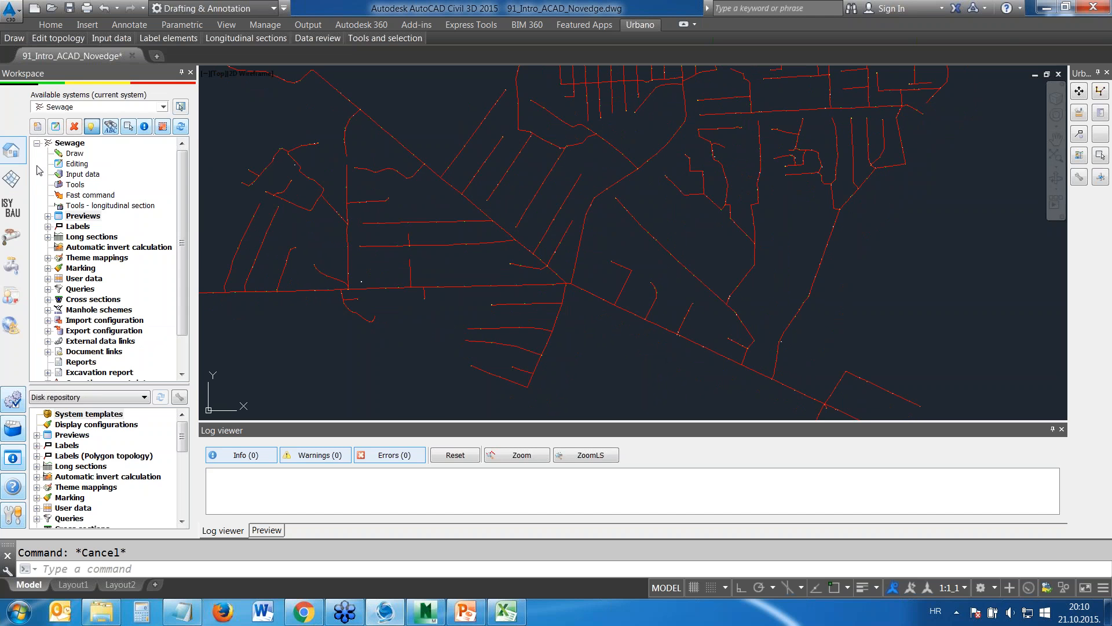
Open the 1 Section Geometry-S preview of the sewage sections, select all rows, view their Recapitulation summary and close the preview
click(48, 216)
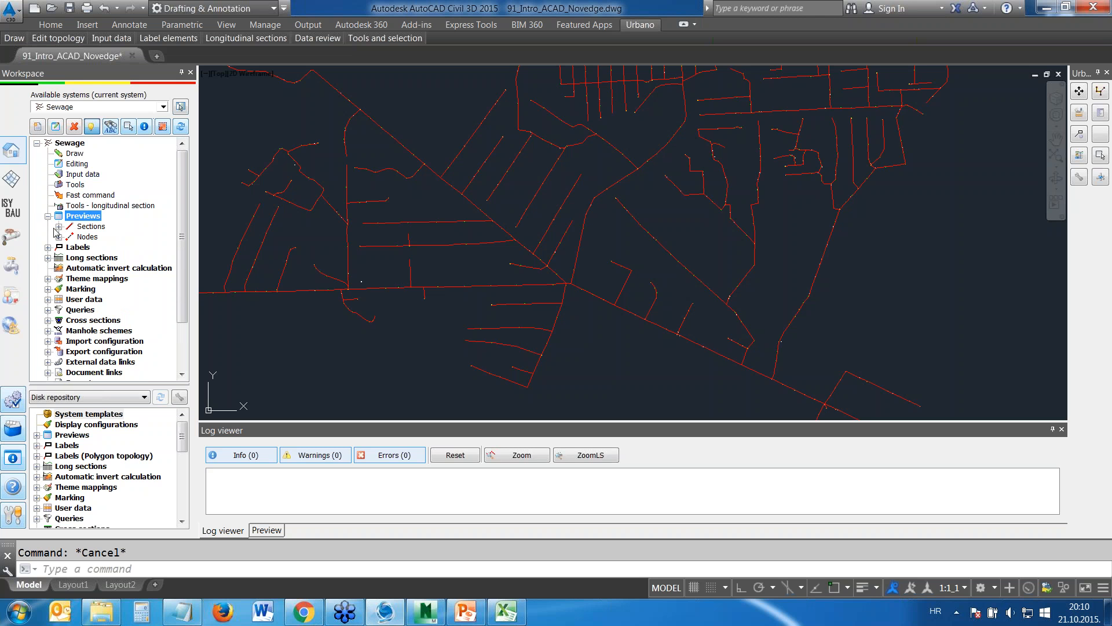
click(59, 228)
click(105, 240)
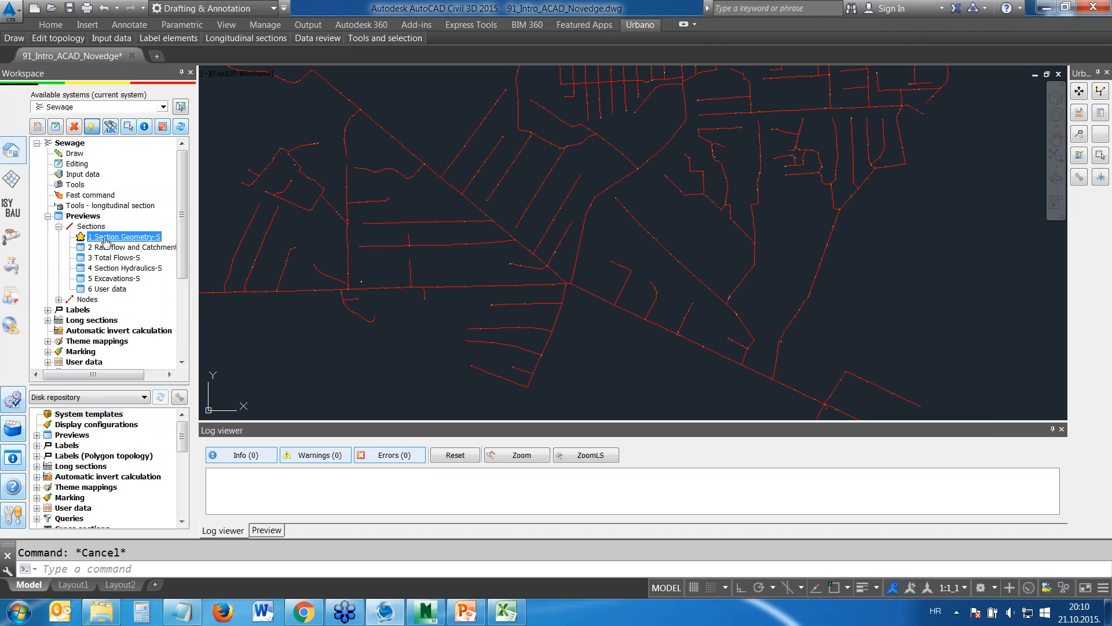
double_click(105, 240)
click(419, 323)
right_click(418, 322)
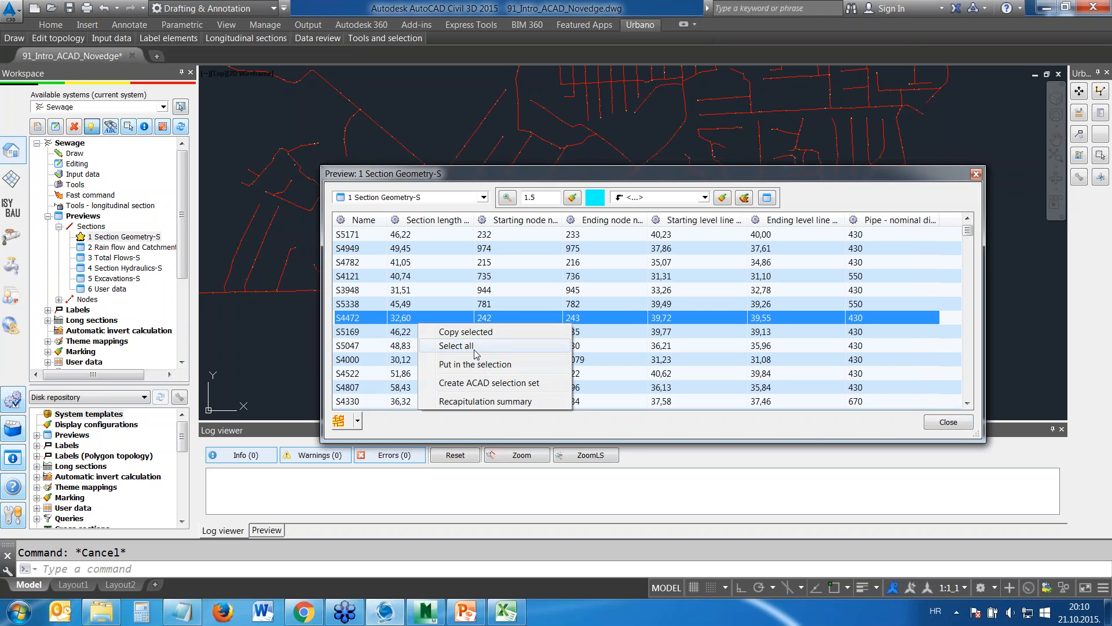
click(456, 345)
right_click(465, 300)
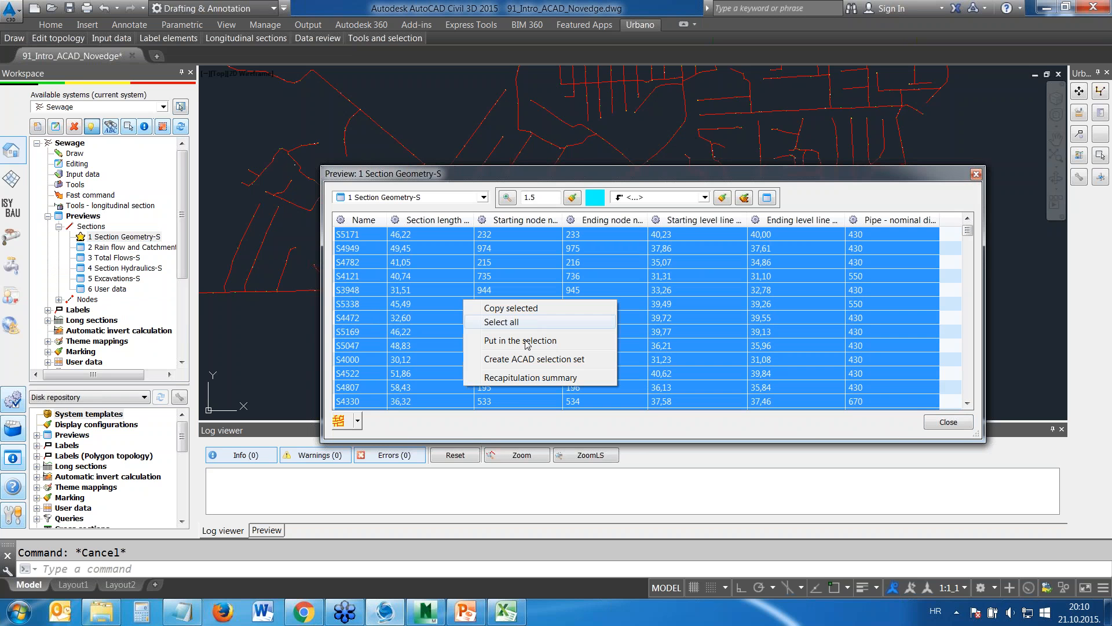
click(510, 377)
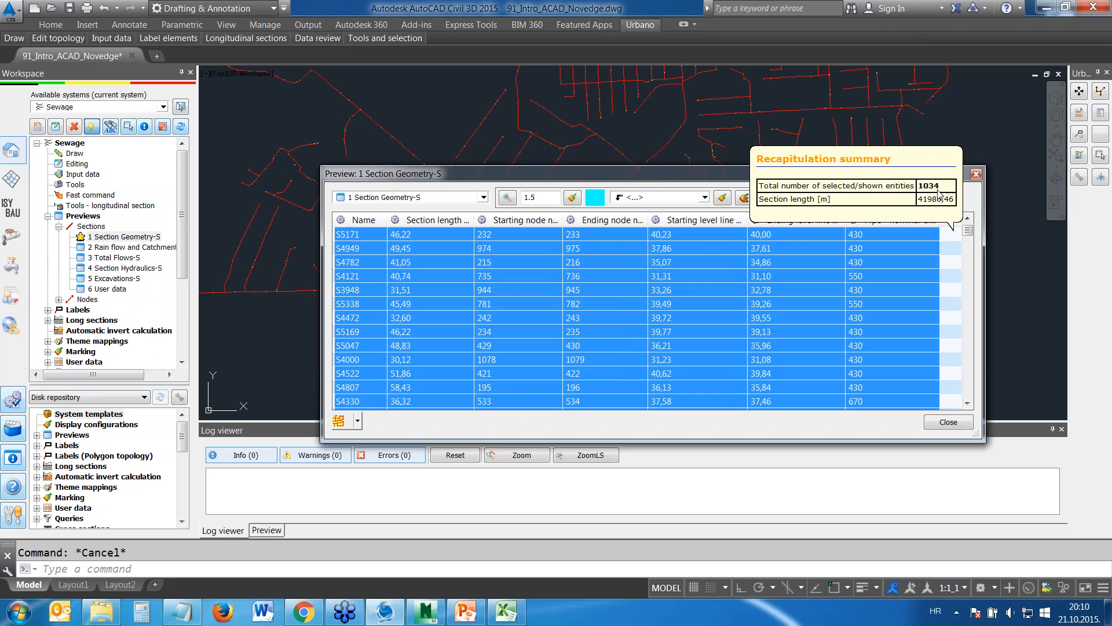
click(976, 174)
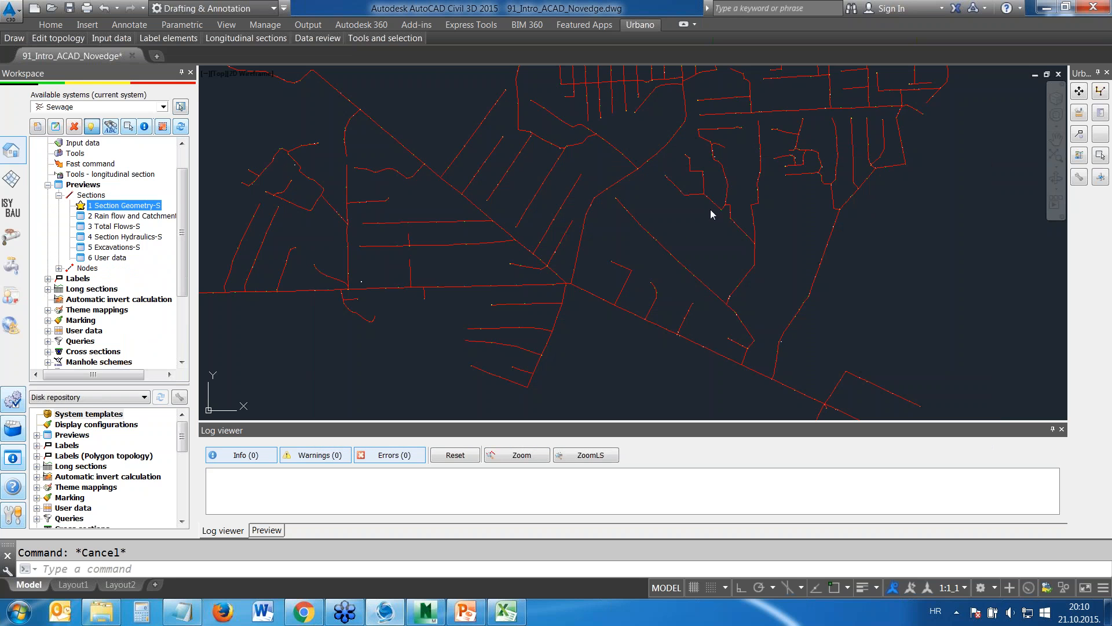
click(676, 224)
key(Escape)
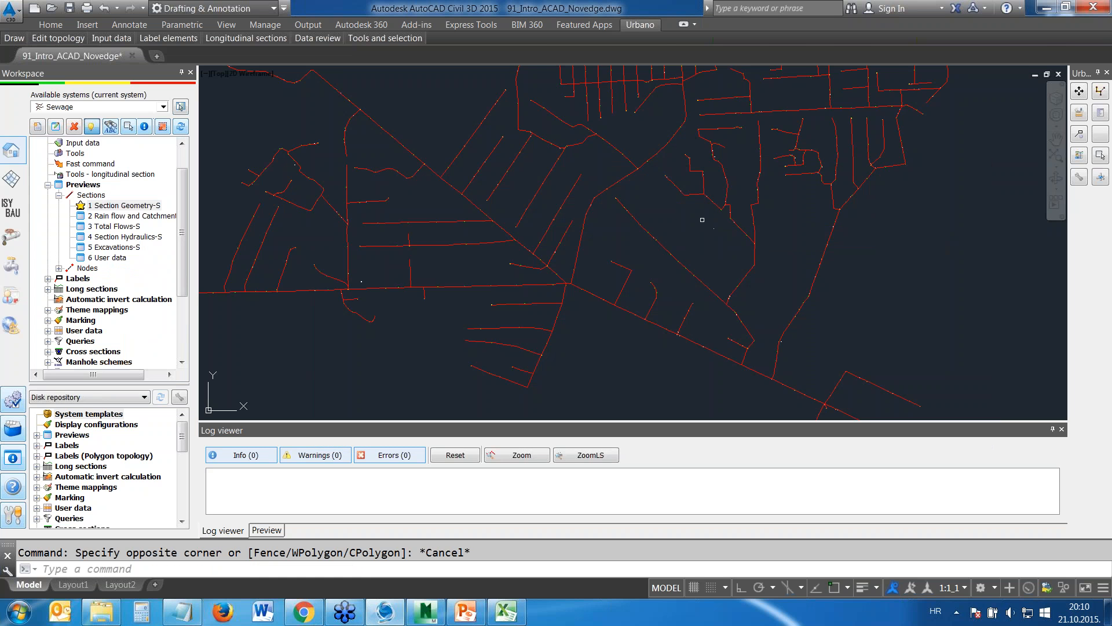
Display the terrain surface triangulation with the Stil view style, examine it over the network and hide the surface again
scroll(704, 204, down, 2)
mouse_move(704, 203)
middle_down()
mouse_move(659, 279)
mouse_move(660, 220)
middle_up()
click(12, 178)
click(82, 184)
right_click(82, 184)
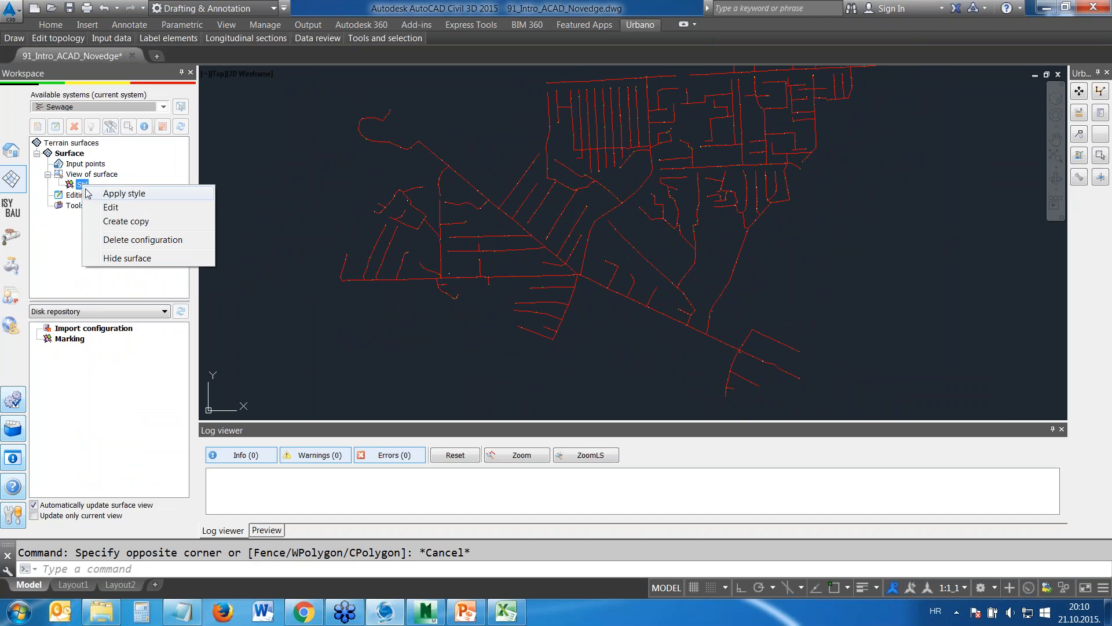
click(124, 194)
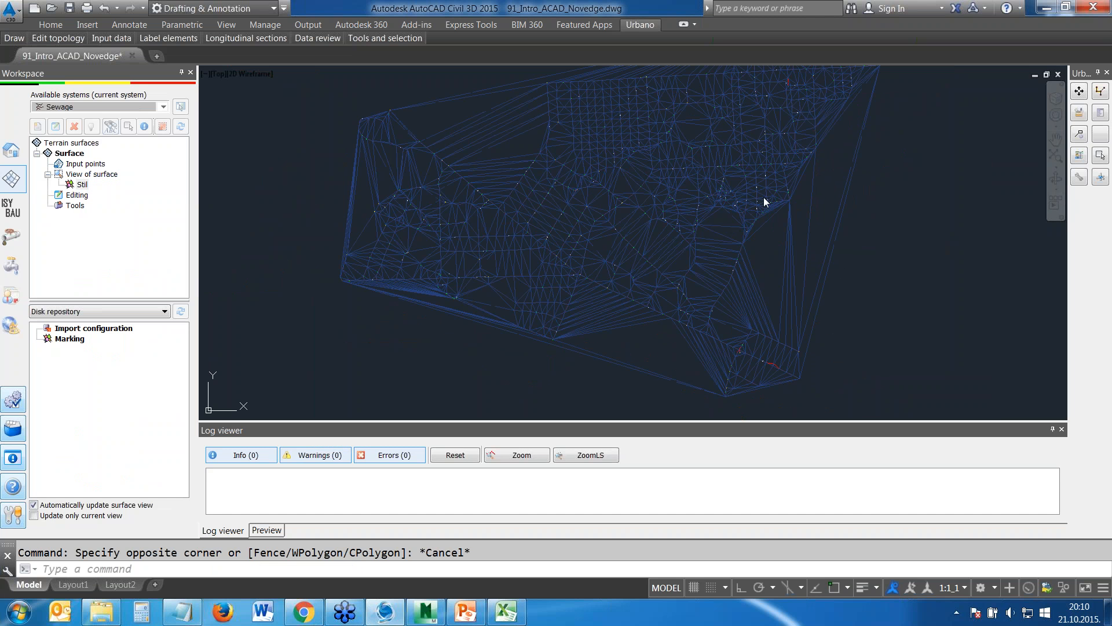
scroll(618, 213, up, 2)
scroll(618, 213, down, 6)
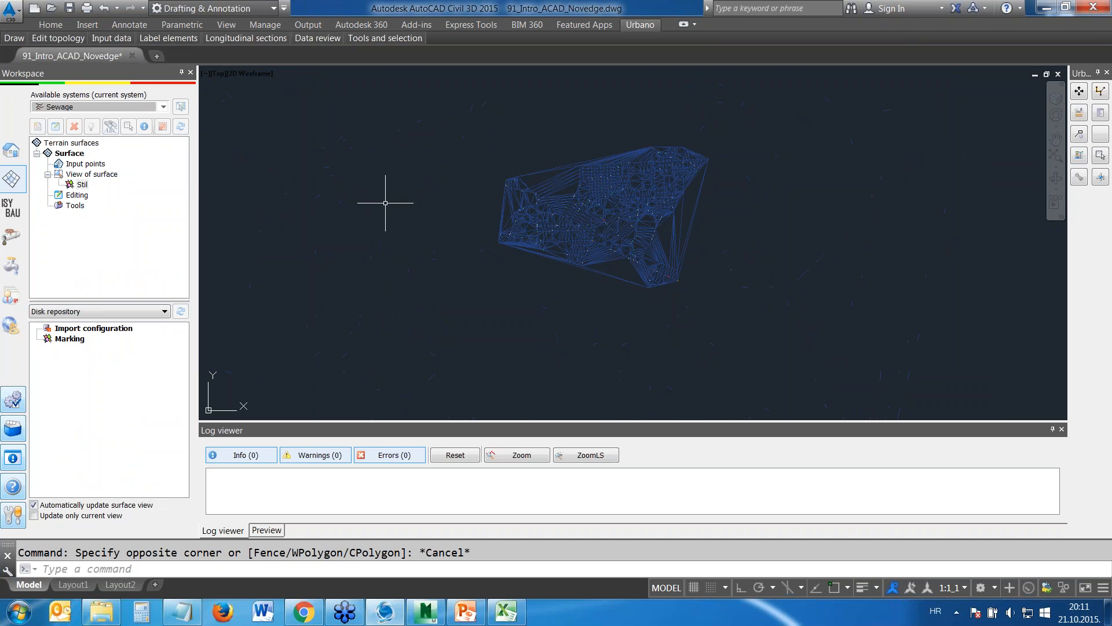
right_click(82, 185)
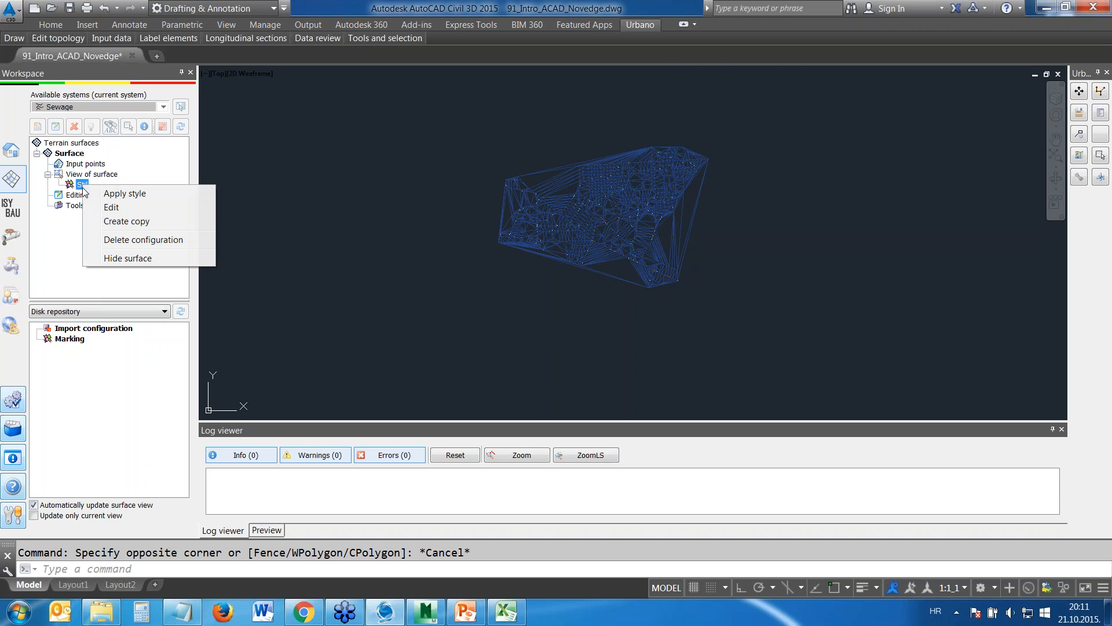
click(127, 259)
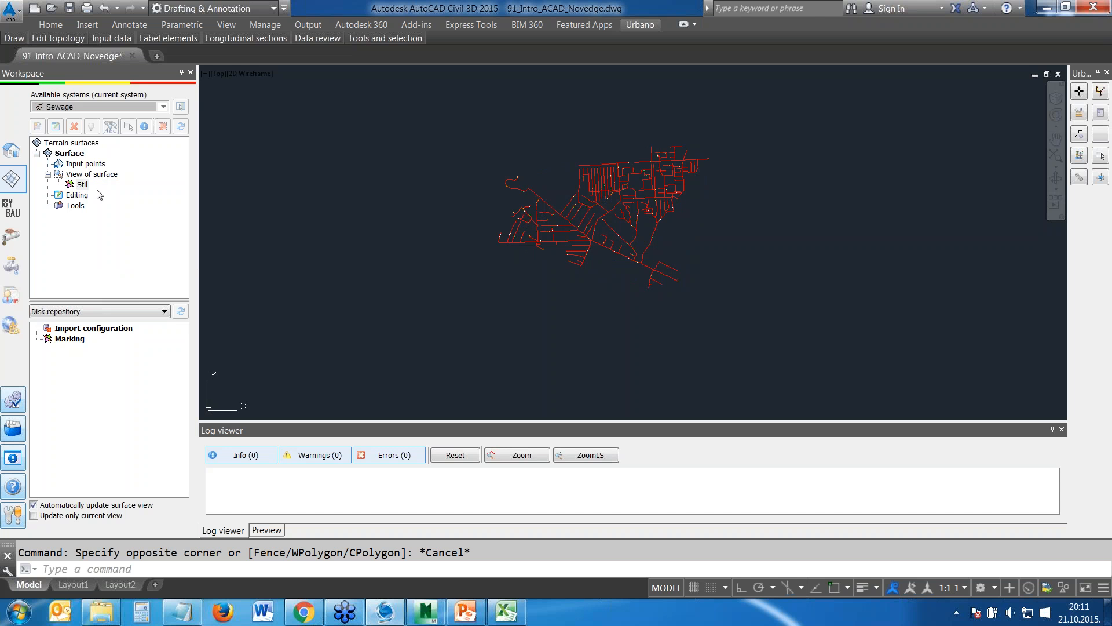
Review the import and editing options available for the terrain surface's Input points, leaving without choosing one
click(85, 165)
right_click(76, 164)
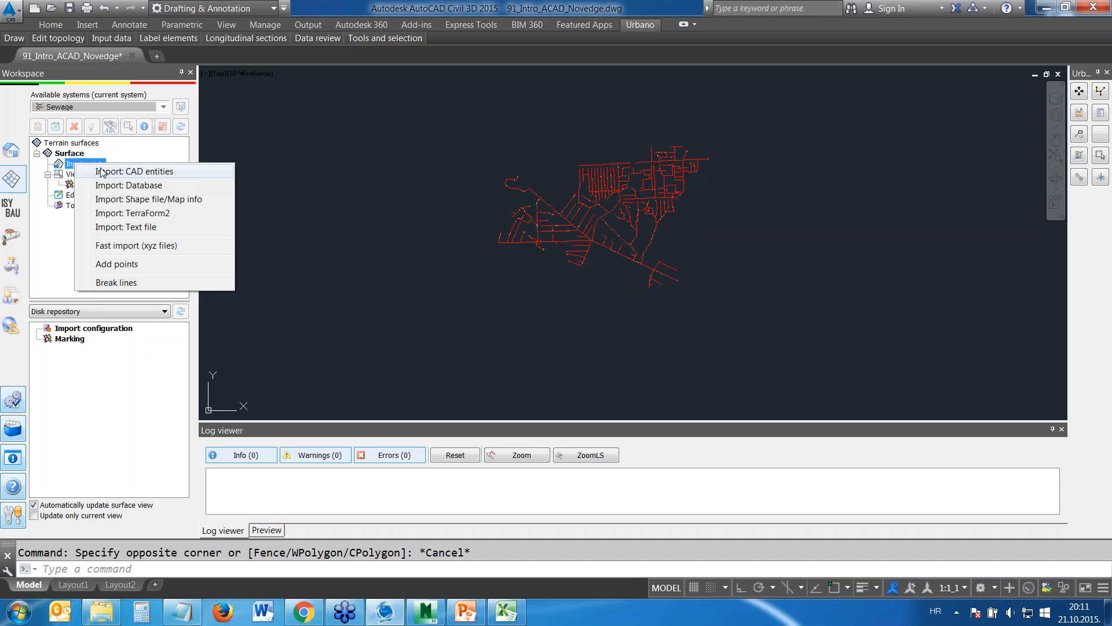
click(60, 234)
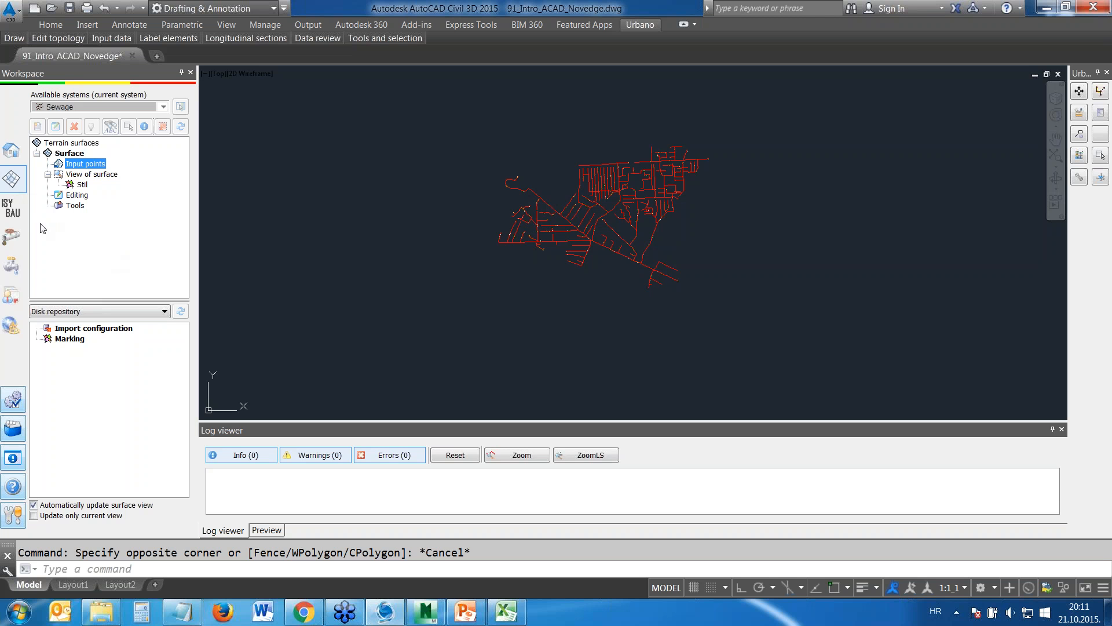
Show the catchment and hydraulics functions in the Workspace and turn on the Sewage_CatchmentAreas_0 layer
click(13, 241)
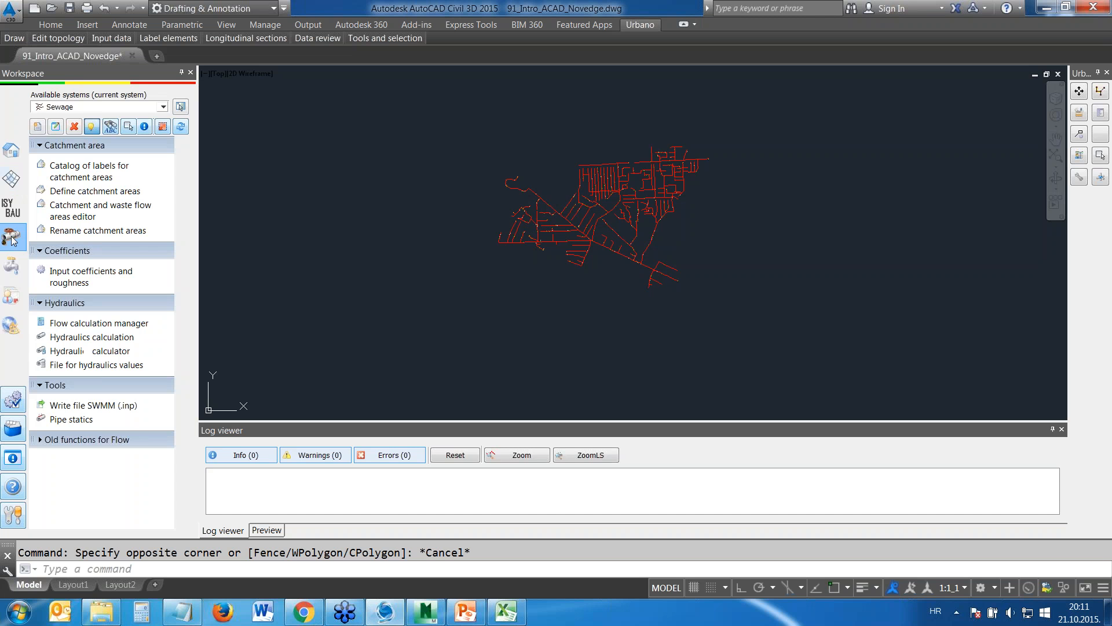
scroll(641, 261, up, 5)
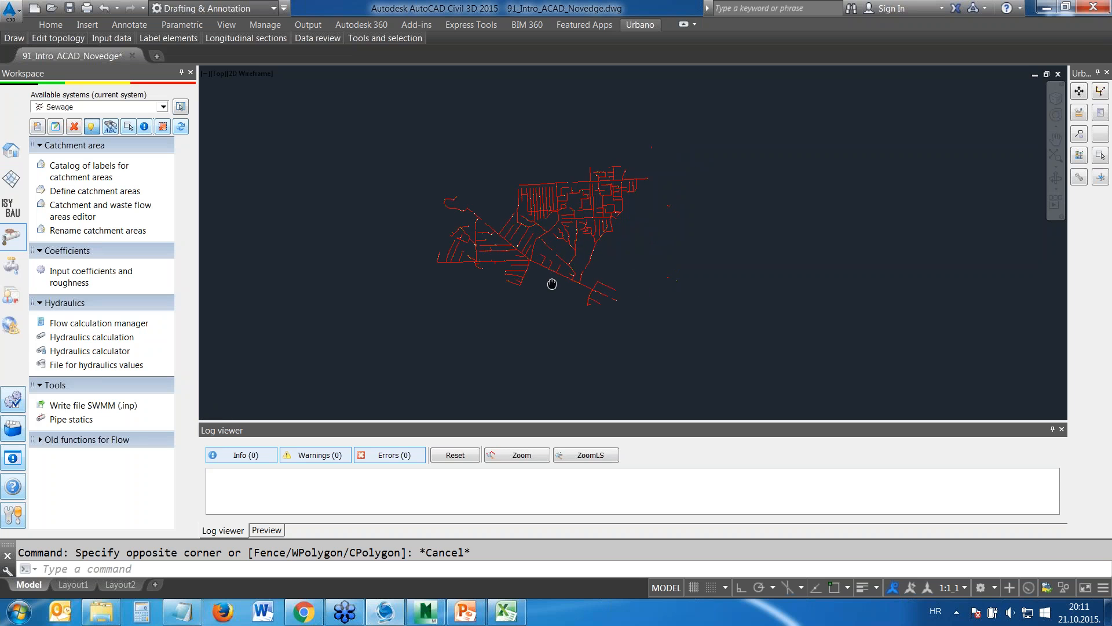
click(49, 26)
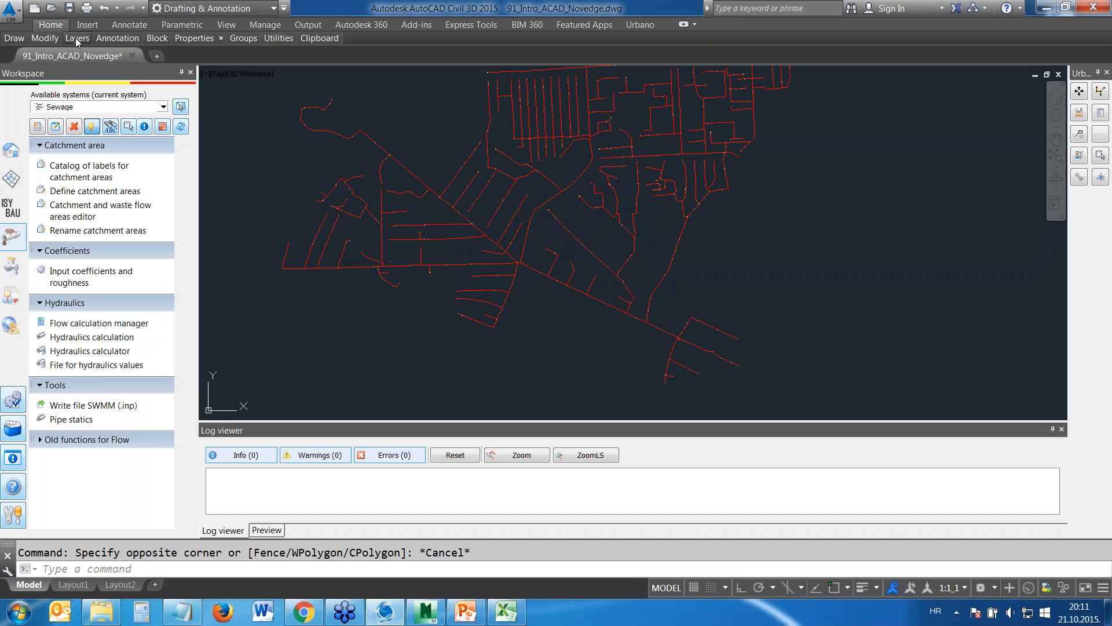
mouse_move(76, 37)
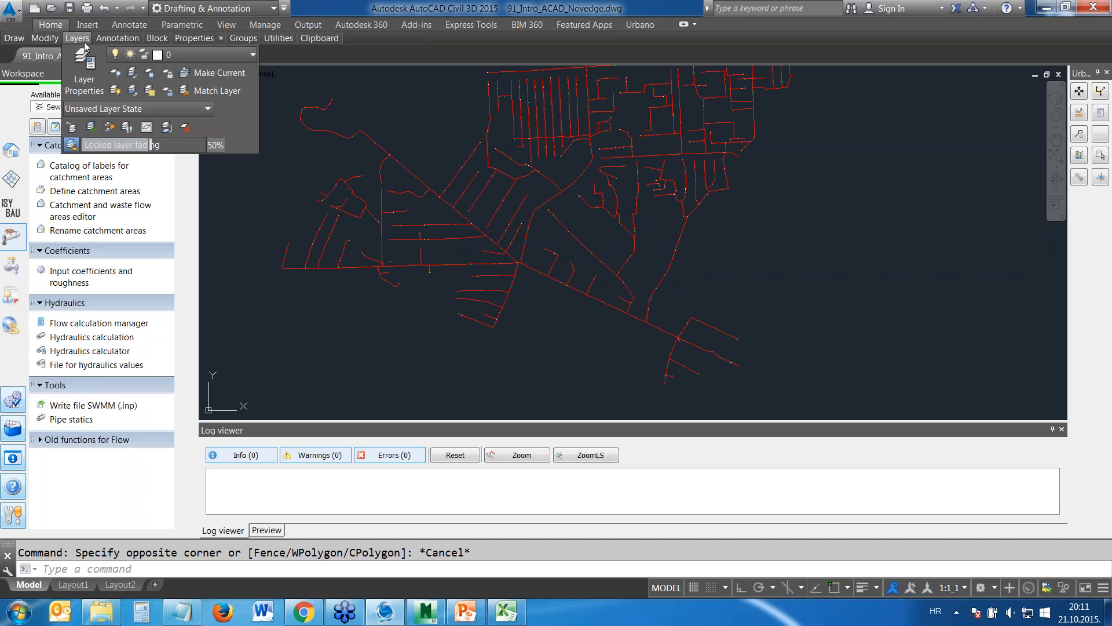
click(197, 56)
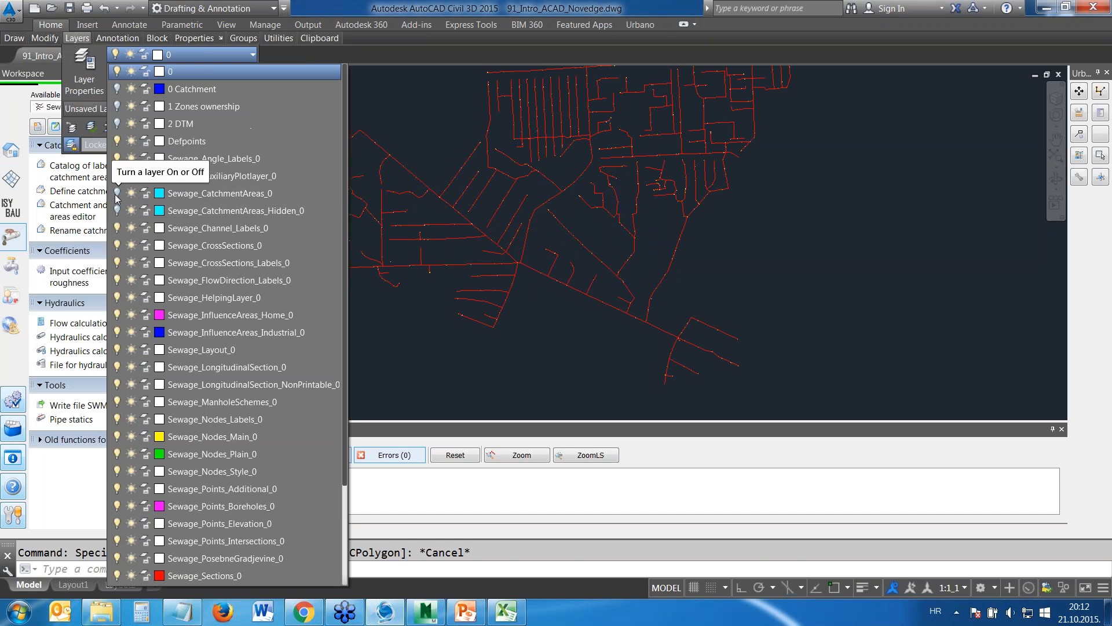
click(116, 194)
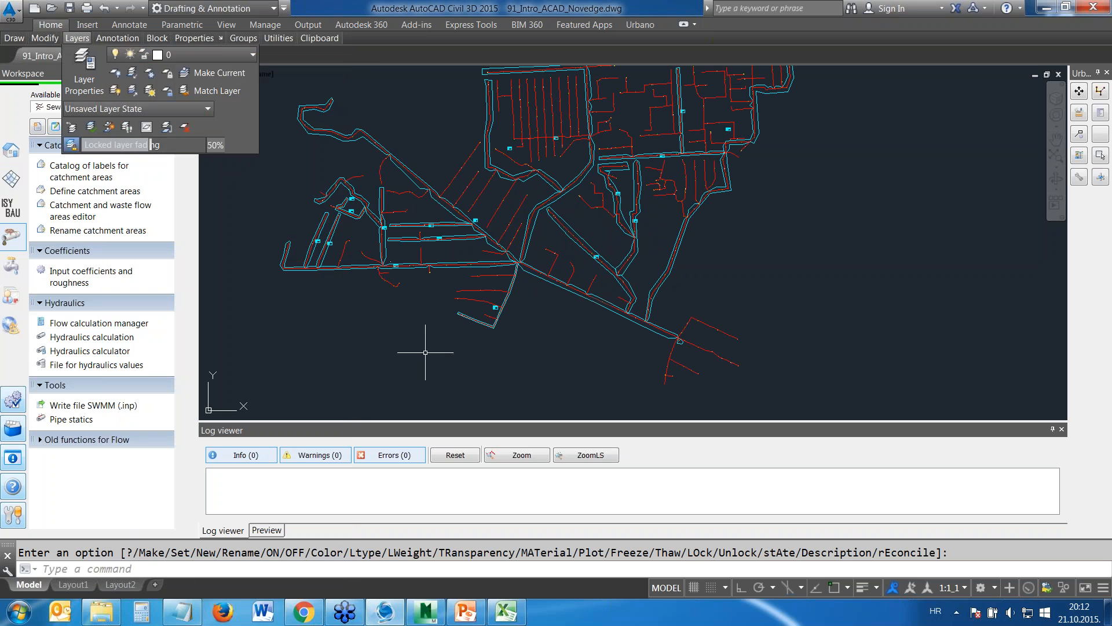
Examine the labelled catchment areas around S4540_1 up close and look over the Define catchment areas settings, closing them without changes
mouse_move(511, 280)
middle_down()
mouse_move(521, 263)
mouse_move(510, 179)
middle_up()
scroll(345, 273, up, 6)
scroll(346, 273, up, 5)
scroll(812, 168, down, 4)
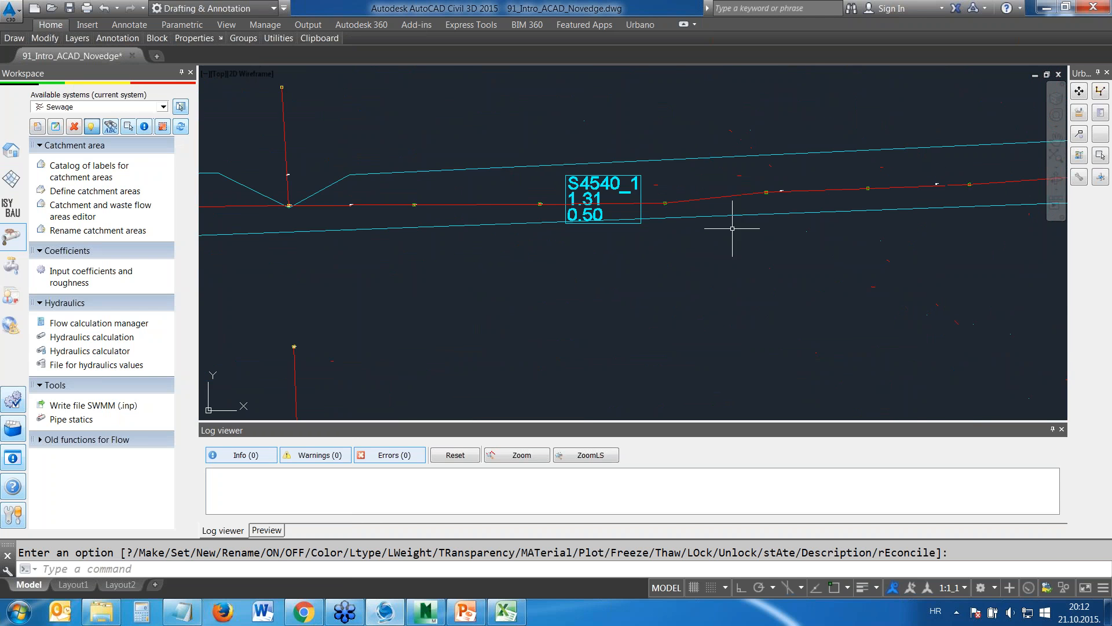
mouse_move(852, 189)
middle_down()
mouse_move(884, 215)
mouse_move(540, 233)
middle_up()
scroll(354, 223, down, 2)
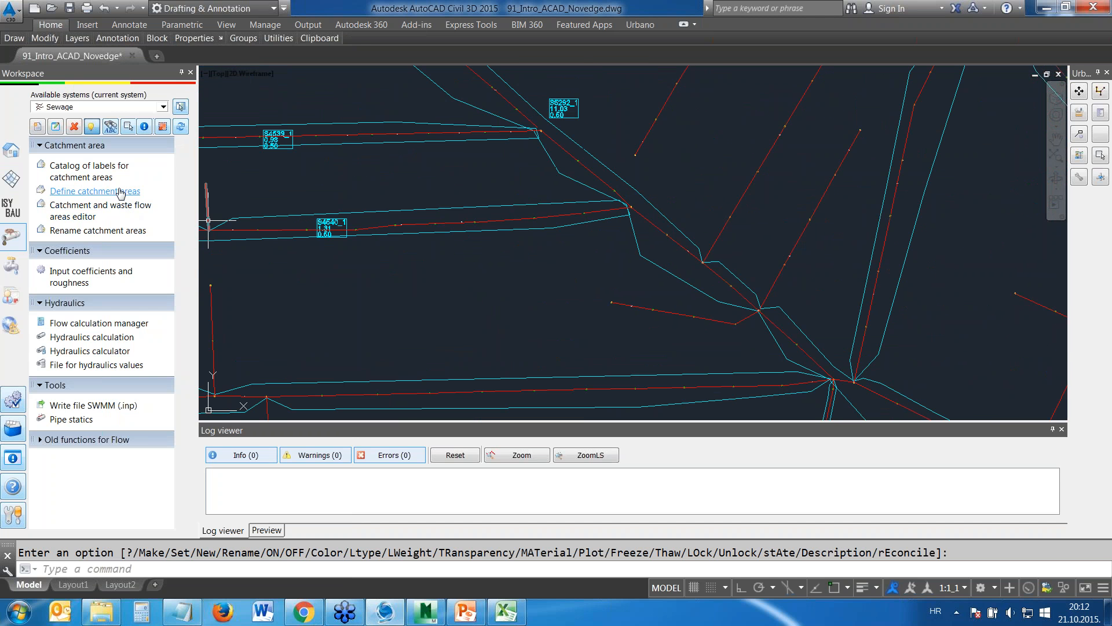
click(110, 196)
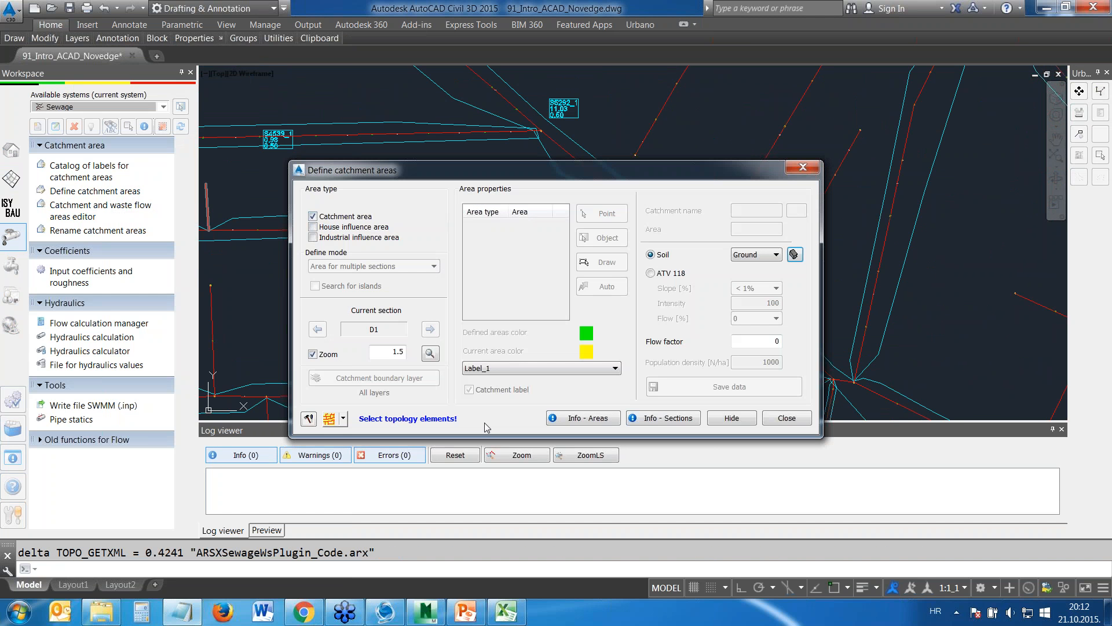
drag(560, 166, 470, 208)
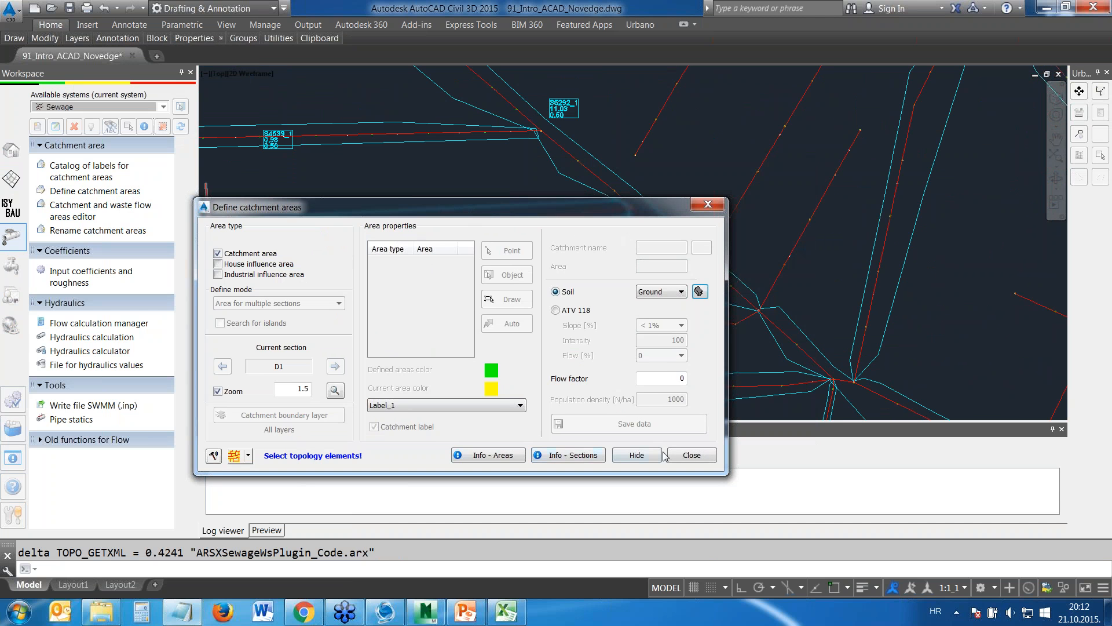
click(689, 455)
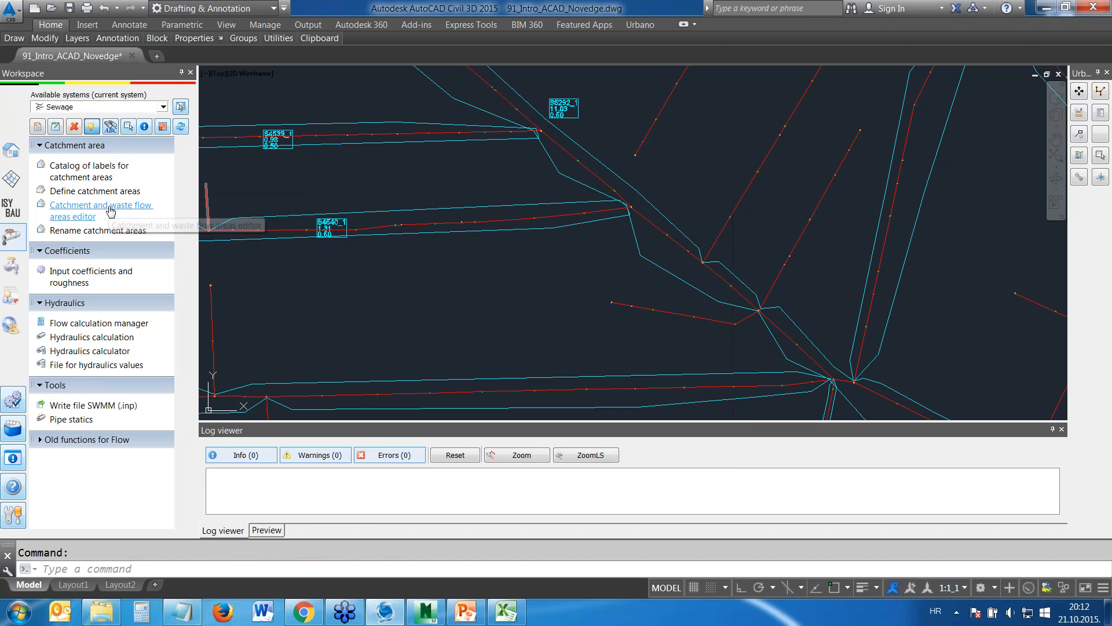
Review the catchment areas and flow factors in the Catchment and waste flow areas editor, inspect area S4540_1 with Info - Areas and close the editor
click(103, 208)
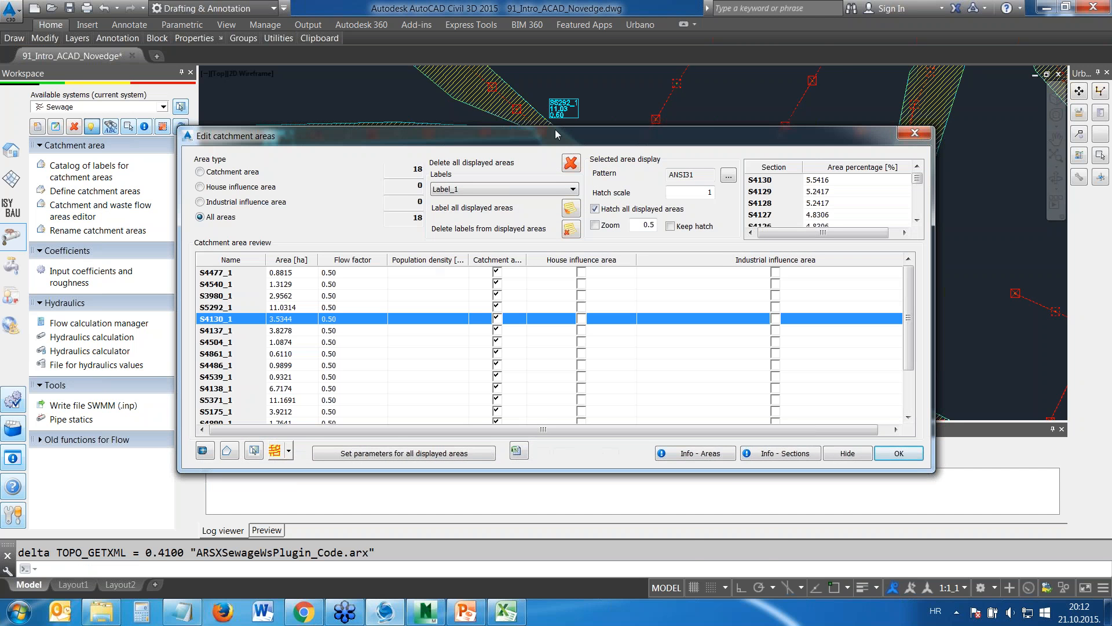
drag(556, 134, 384, 278)
click(157, 498)
click(155, 532)
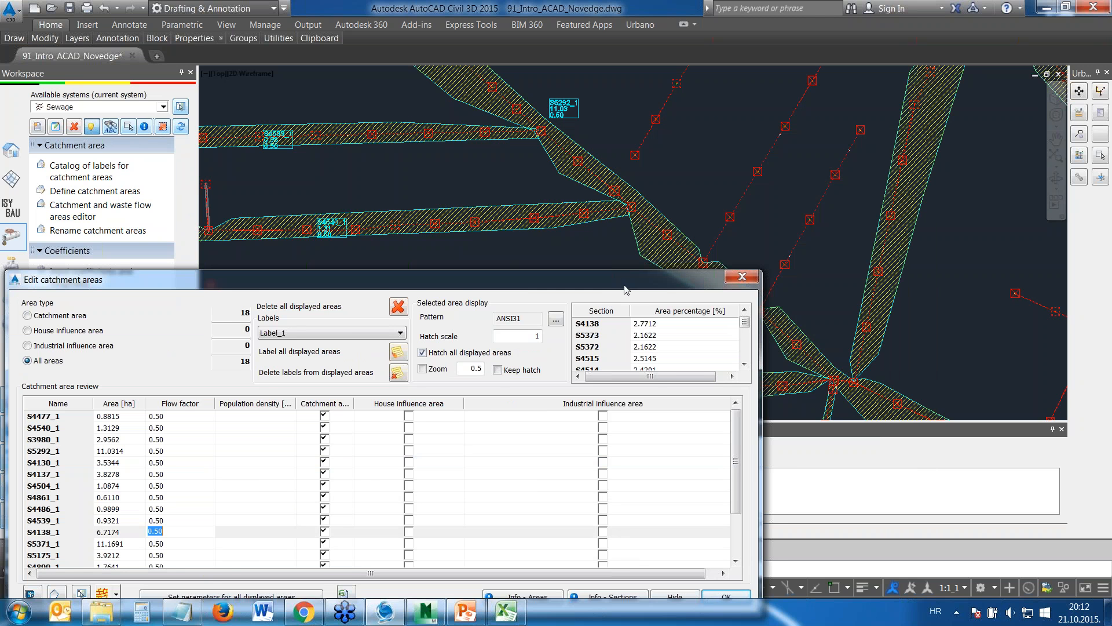
drag(626, 290, 630, 227)
click(537, 535)
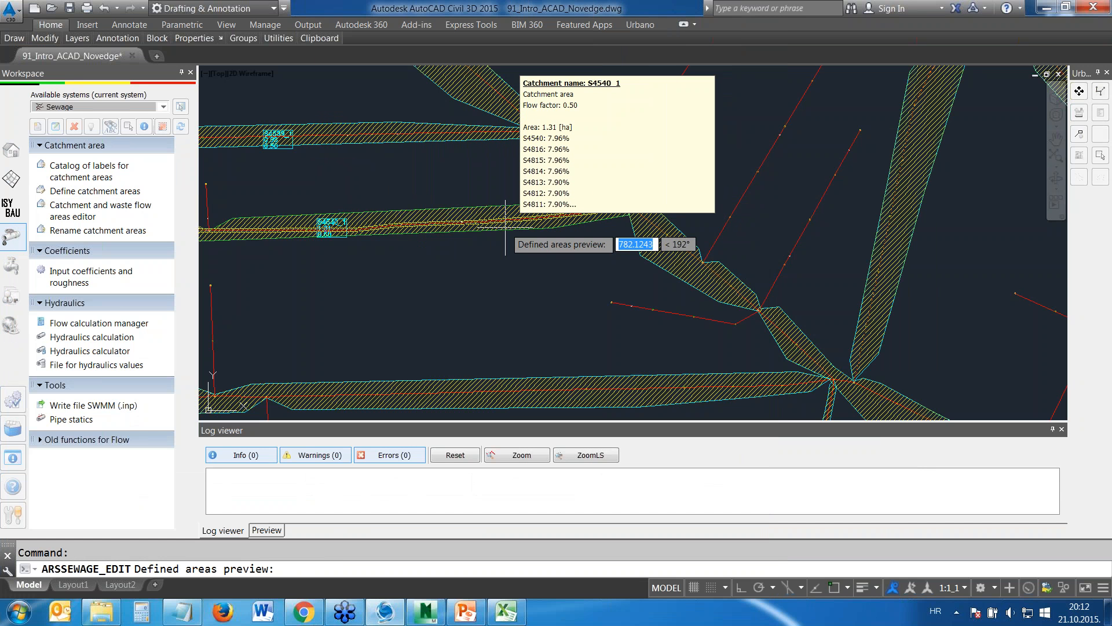
key(Escape)
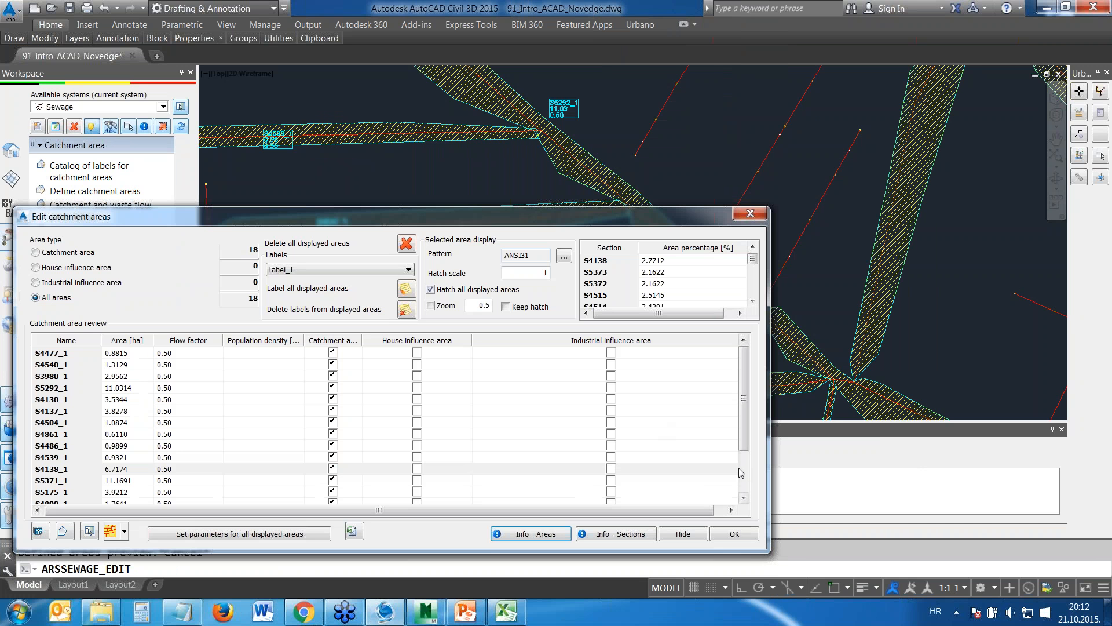
click(734, 534)
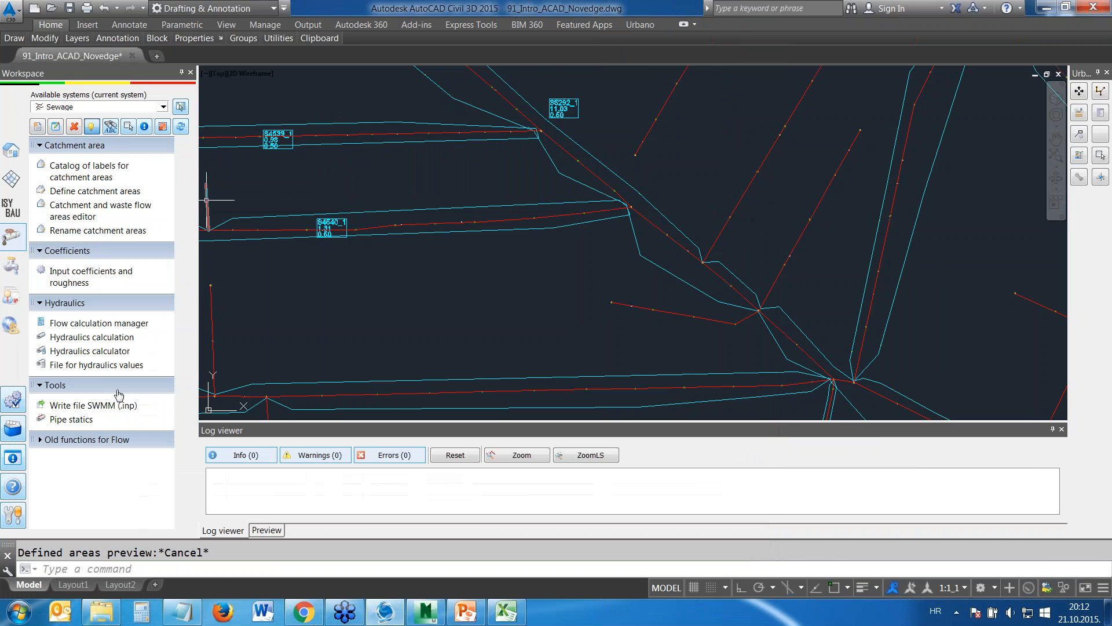
Review the rain, waste, additional, transit and total flow methods and their configurations in the Flow calculation manager
click(99, 324)
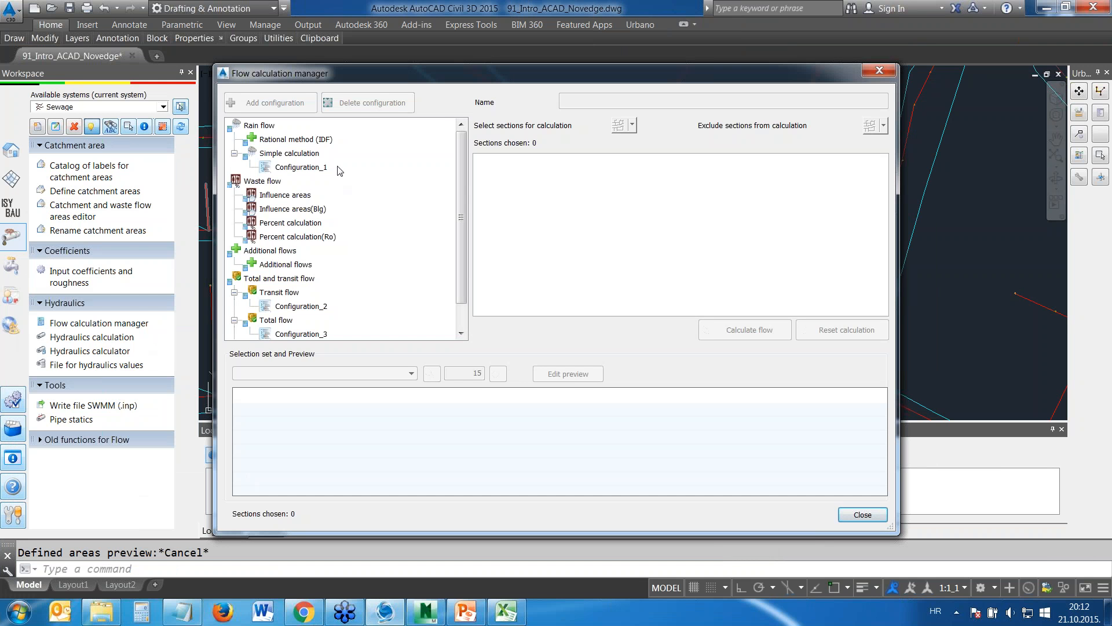
click(288, 142)
click(284, 153)
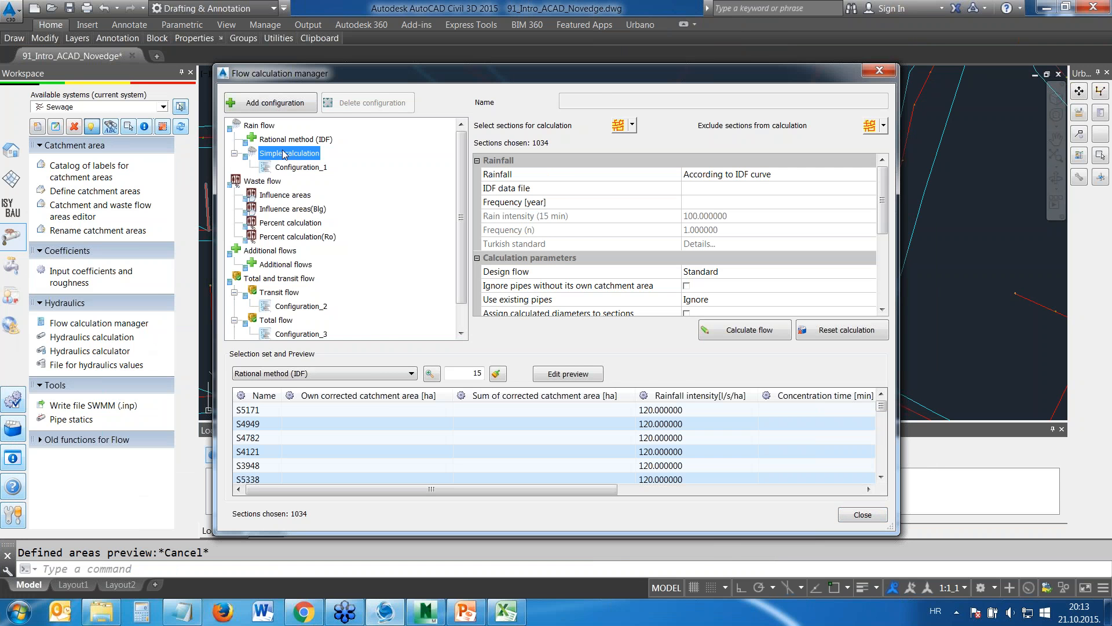
click(289, 167)
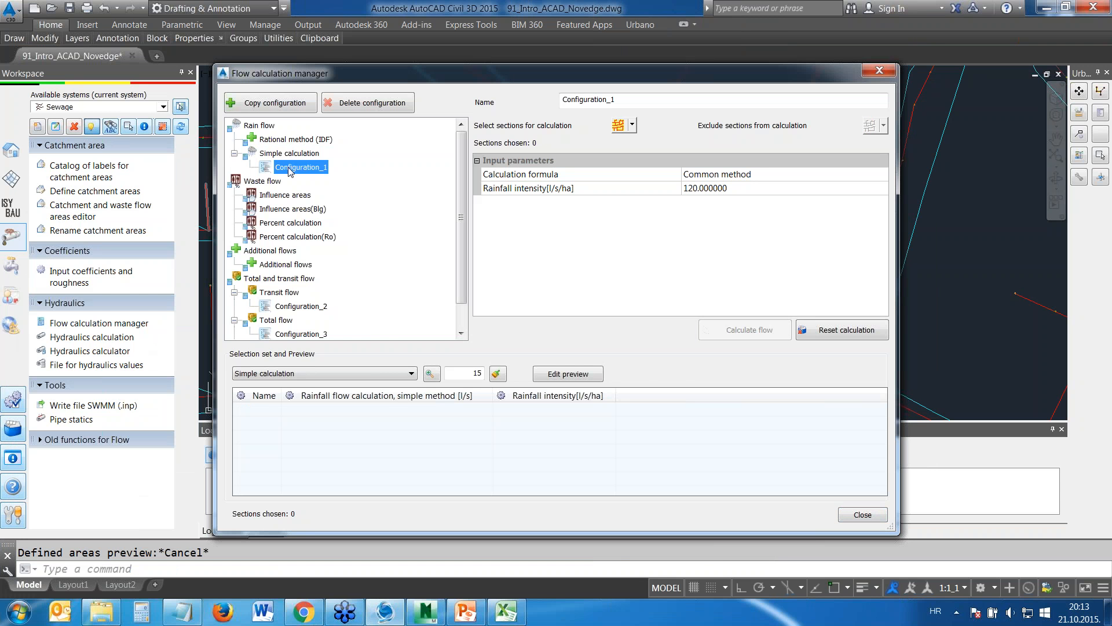
click(285, 195)
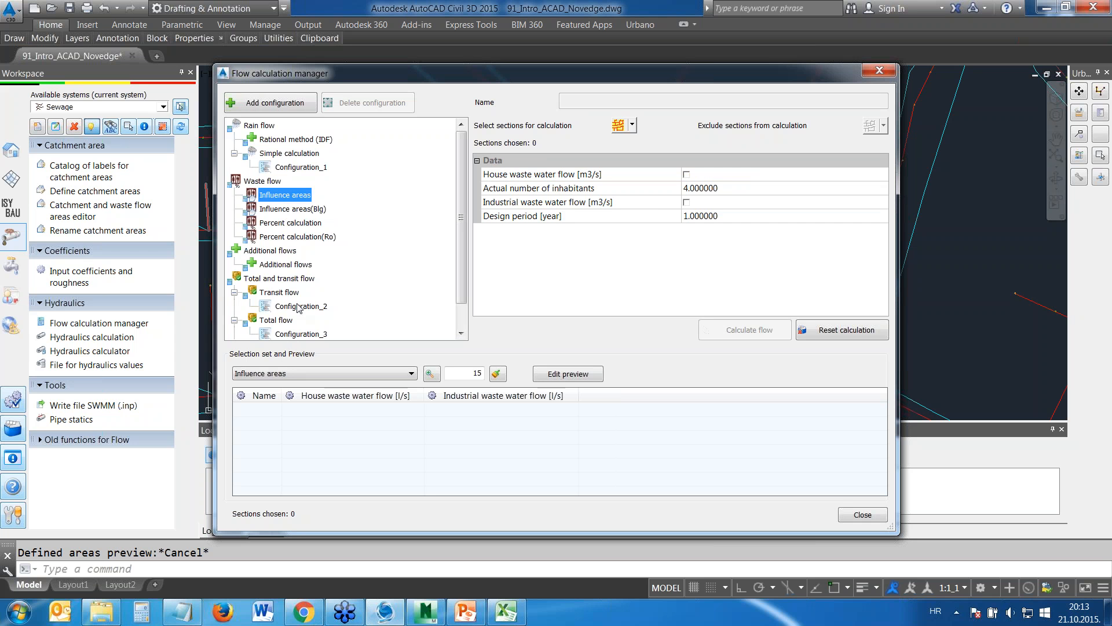
click(286, 265)
click(288, 305)
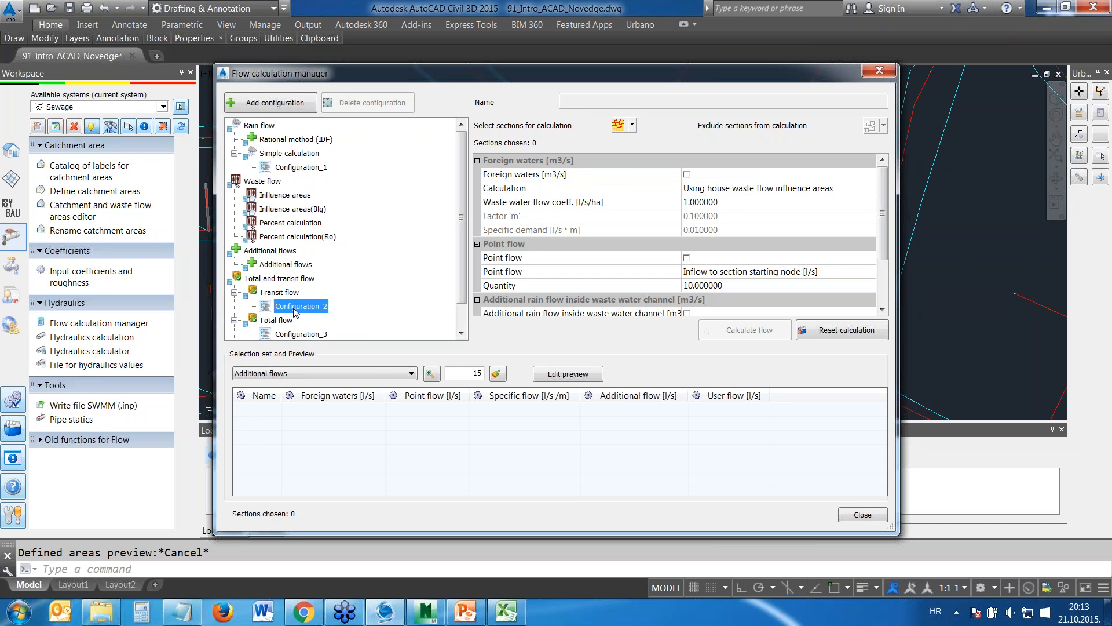
click(293, 334)
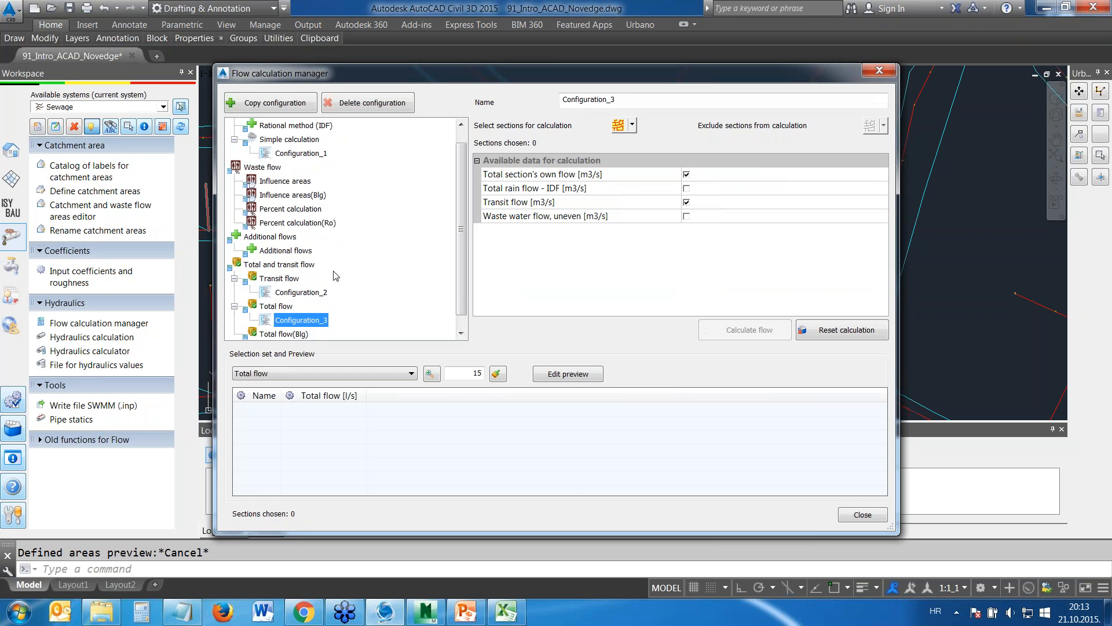
Inspect the rainfall intensity and name of the simple calculation's Configuration_1 and close the Flow calculation manager without changes
click(306, 154)
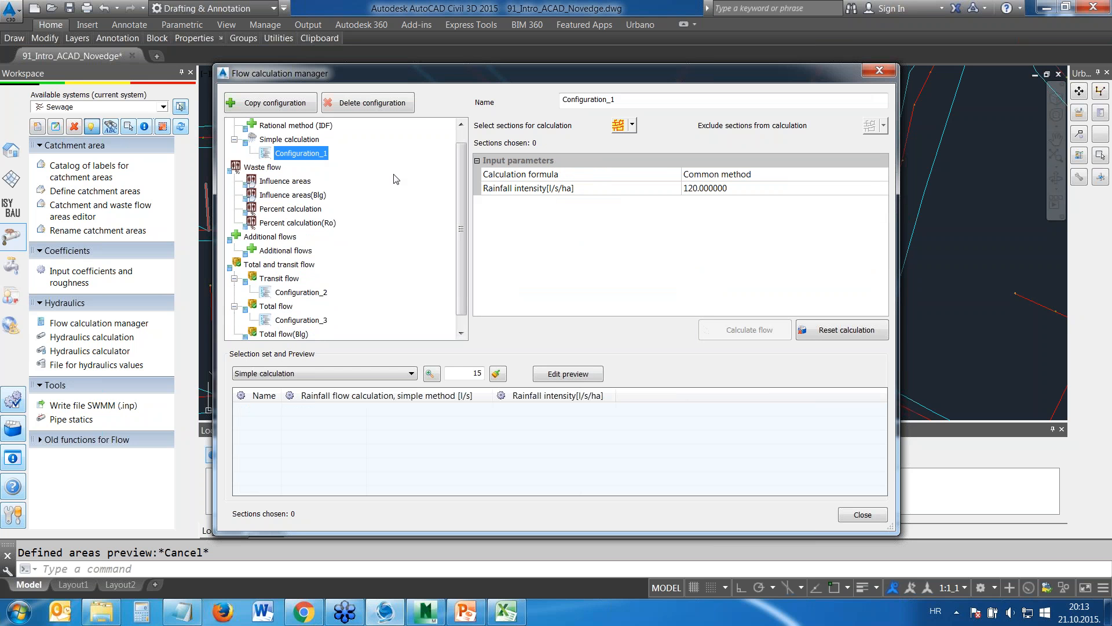
click(698, 189)
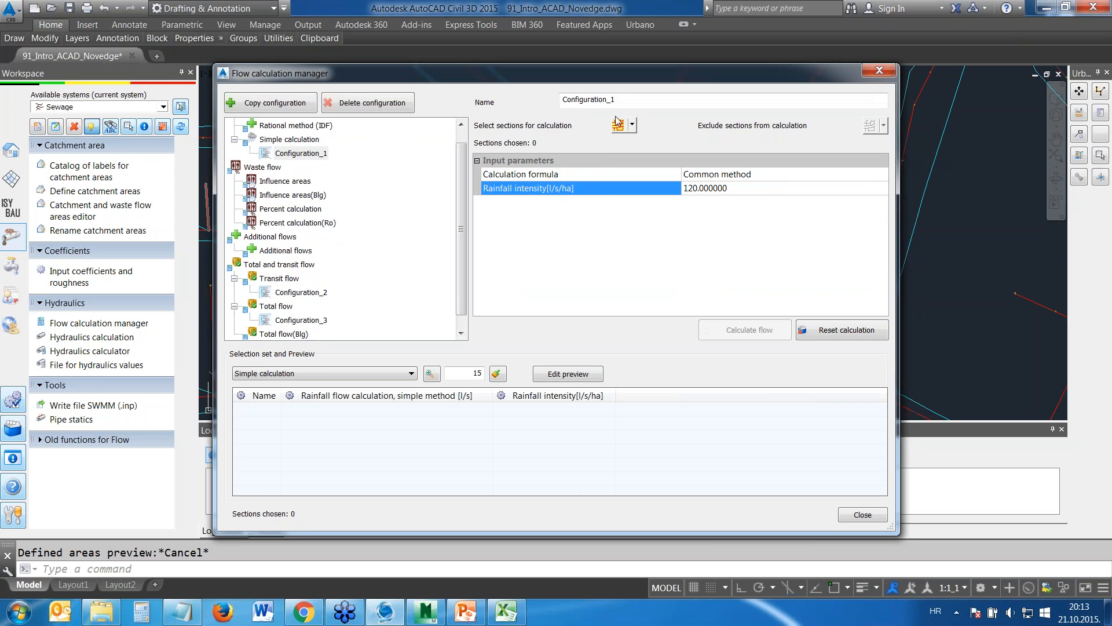
click(630, 101)
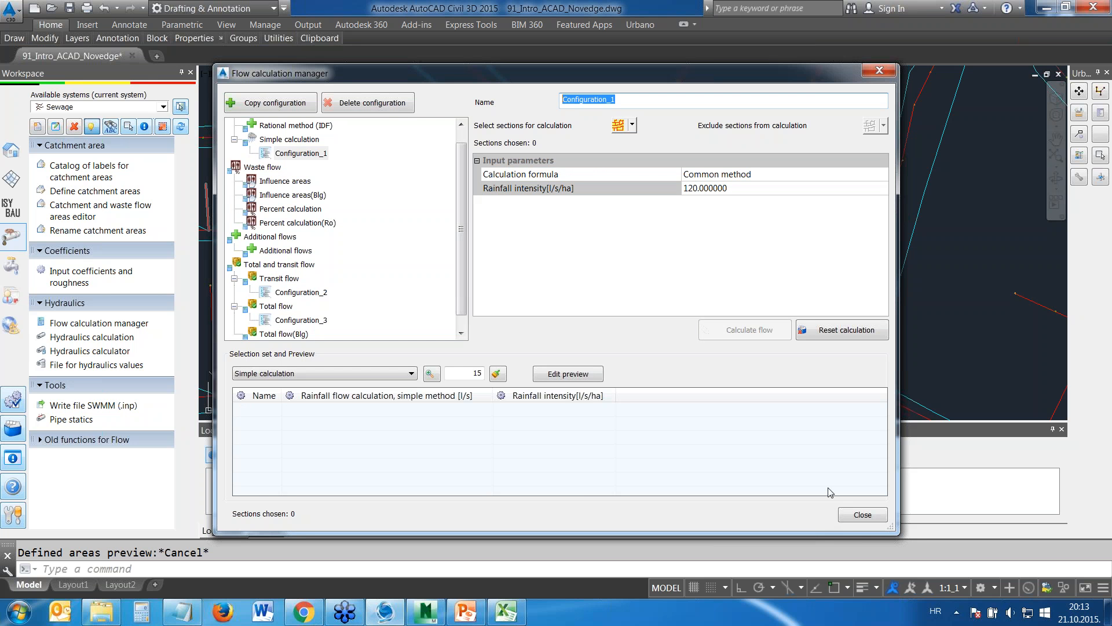
click(865, 518)
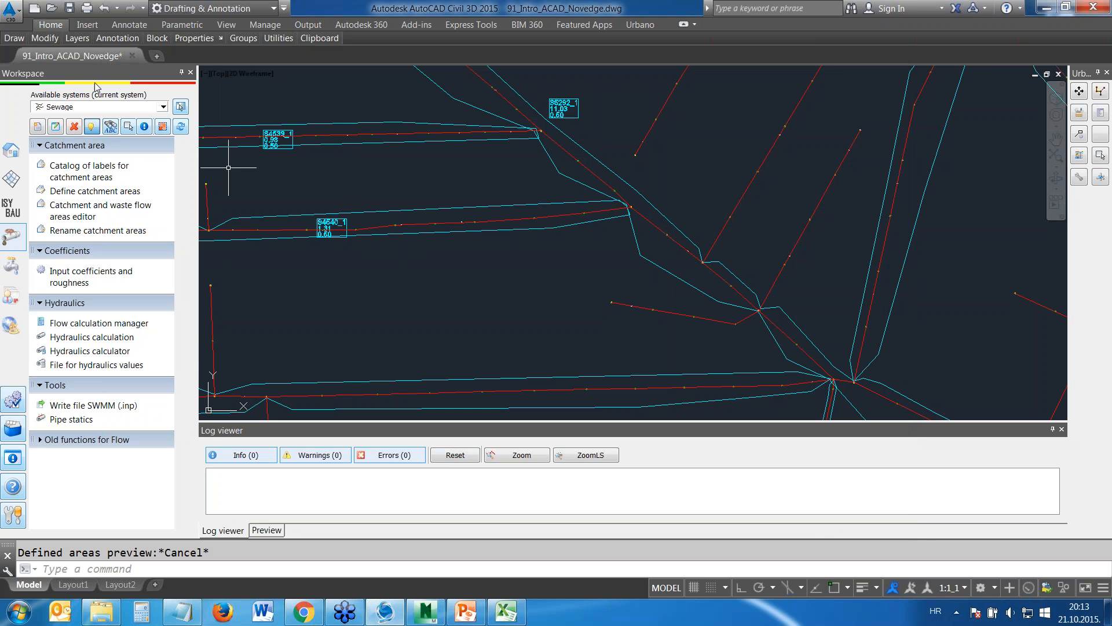
Turn off the Sewage_CatchmentAreas_0 and Sewage_CatchmentAreas_Hidden_0 layers
mouse_move(77, 37)
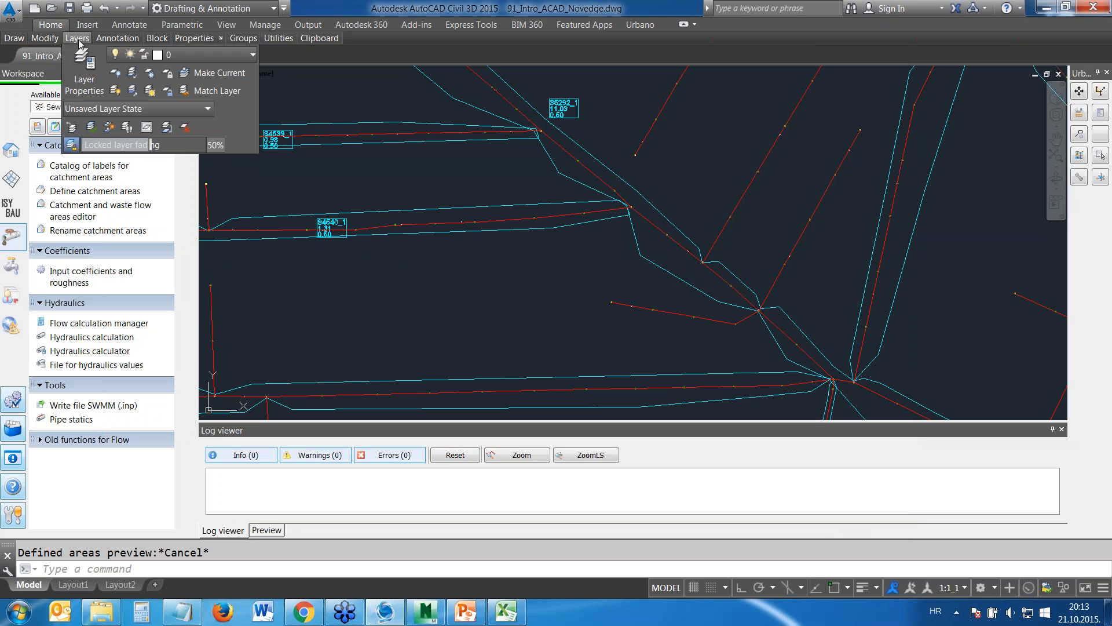
click(204, 56)
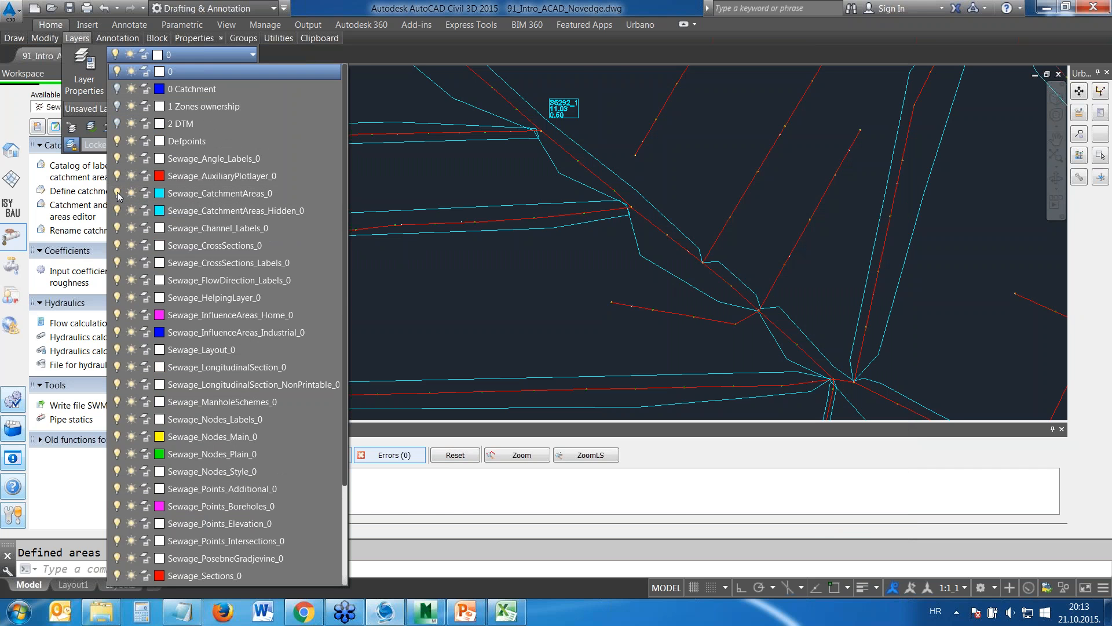
click(118, 194)
click(118, 211)
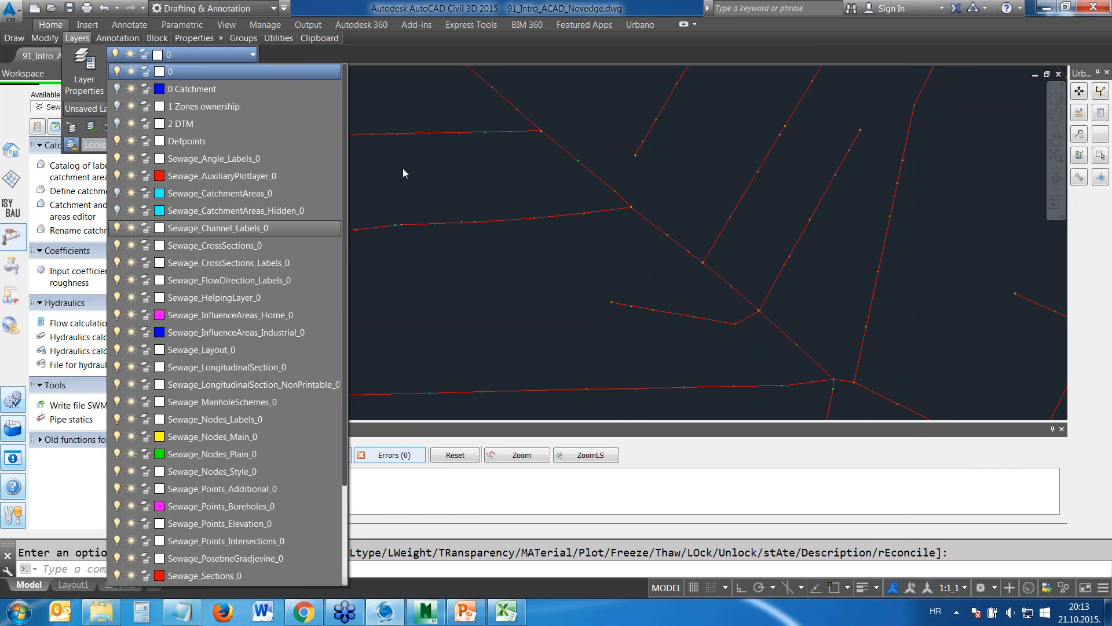
click(404, 173)
scroll(497, 180, down, 2)
scroll(498, 180, down, 2)
middle_drag(502, 196, 486, 273)
scroll(488, 233, down, 6)
scroll(524, 199, up, 4)
middle_drag(532, 194, 532, 257)
scroll(532, 257, down, 1)
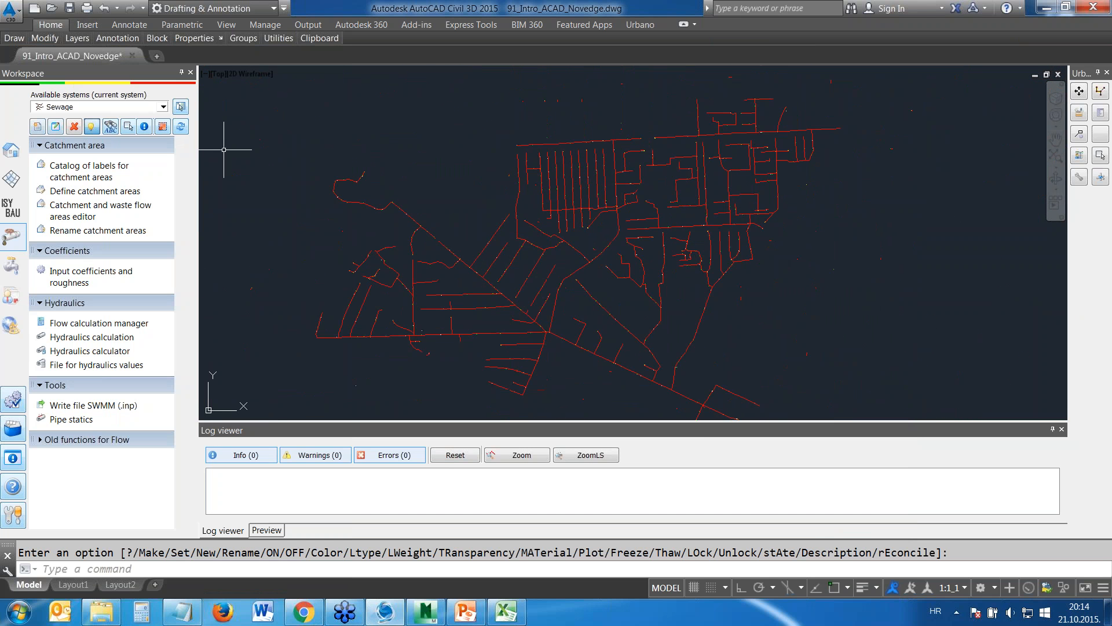
Show the 4 Flow velocity-S theme mapping on the sections, with its legend placed beside the network
click(12, 158)
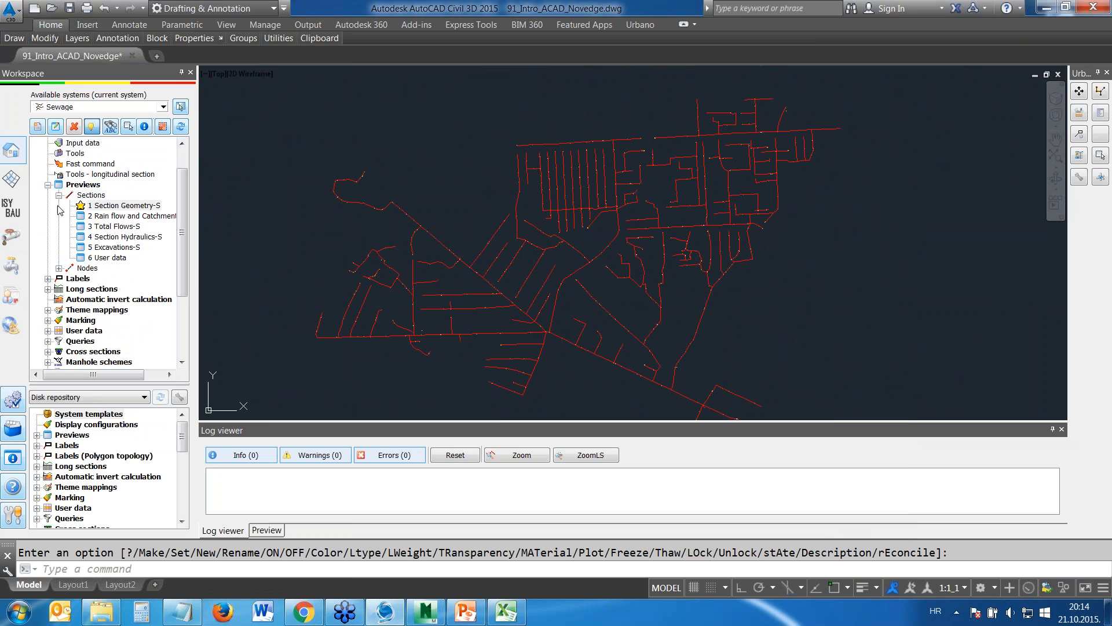
click(48, 185)
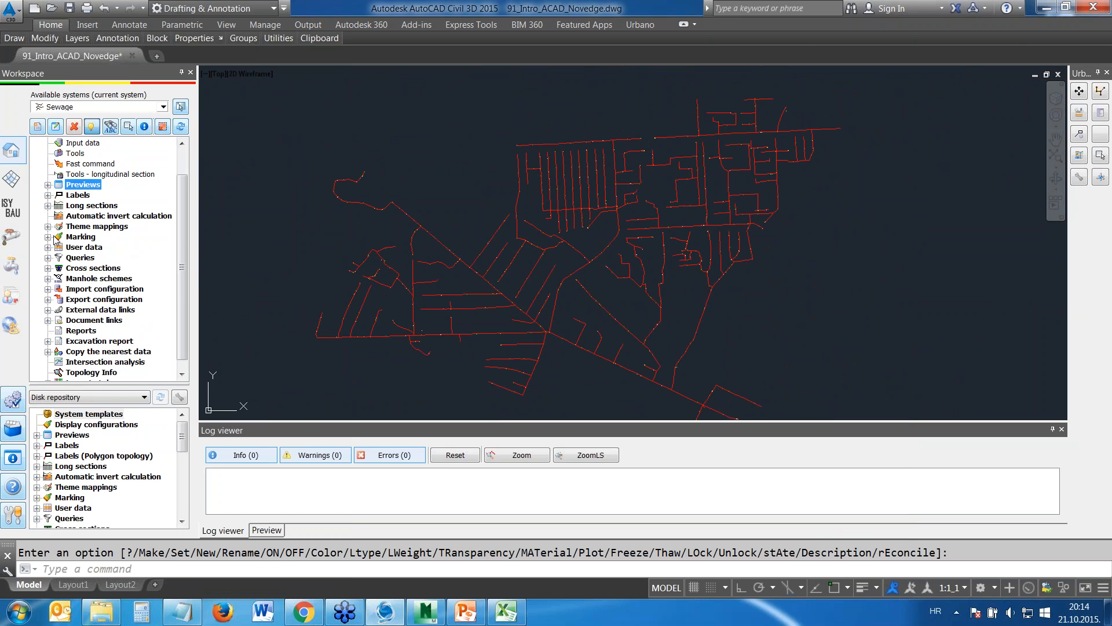
click(48, 227)
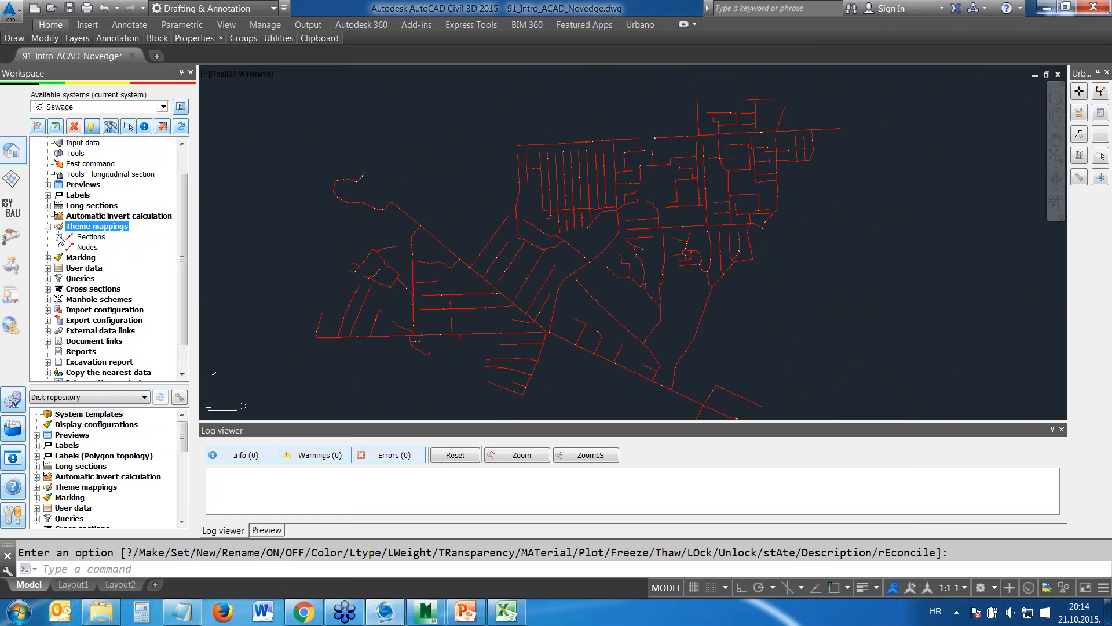
click(59, 237)
click(111, 280)
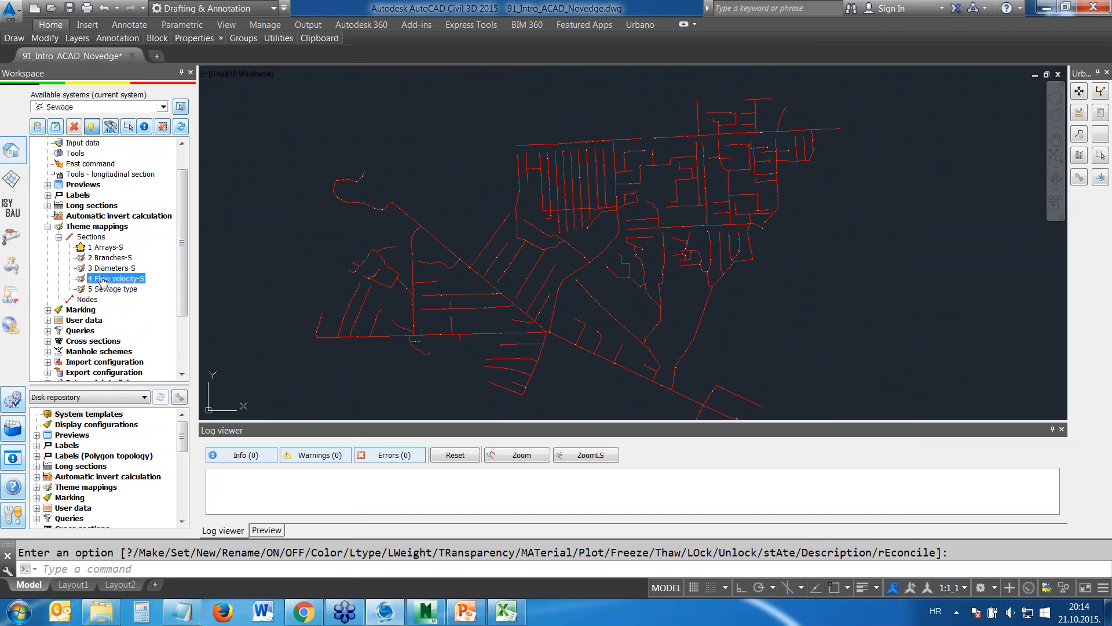
double_click(111, 282)
click(992, 57)
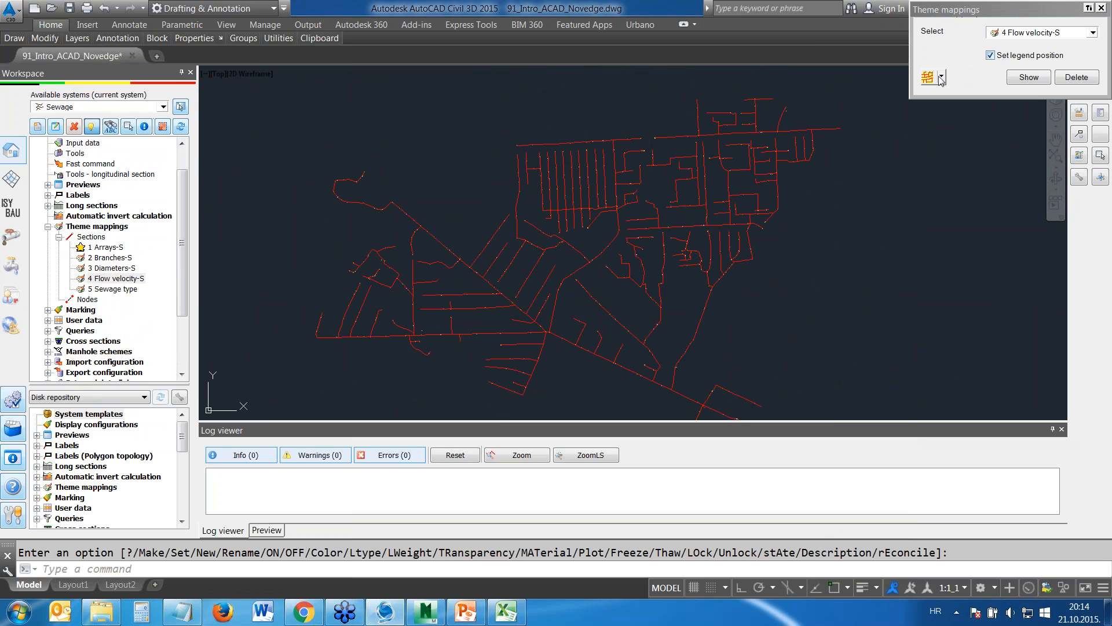
click(1029, 77)
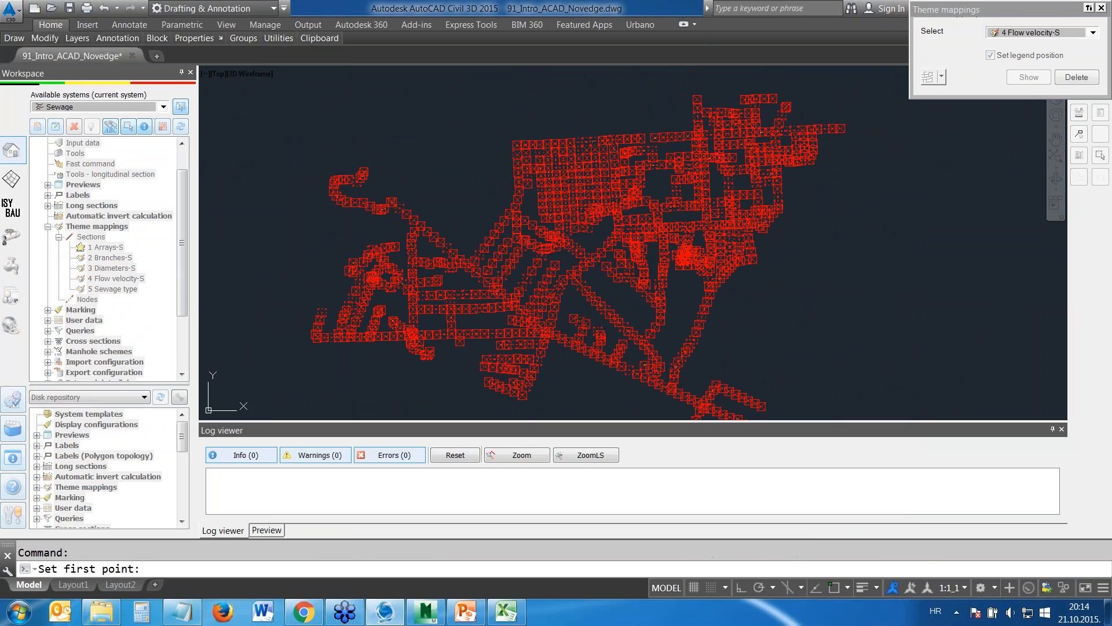
click(816, 188)
Examine the flow velocity legend's ranges, element counts and section lengths, and compare its colours with the network's sections
scroll(874, 270, down, 2)
mouse_move(858, 287)
middle_down()
mouse_move(724, 170)
mouse_move(668, 242)
middle_up()
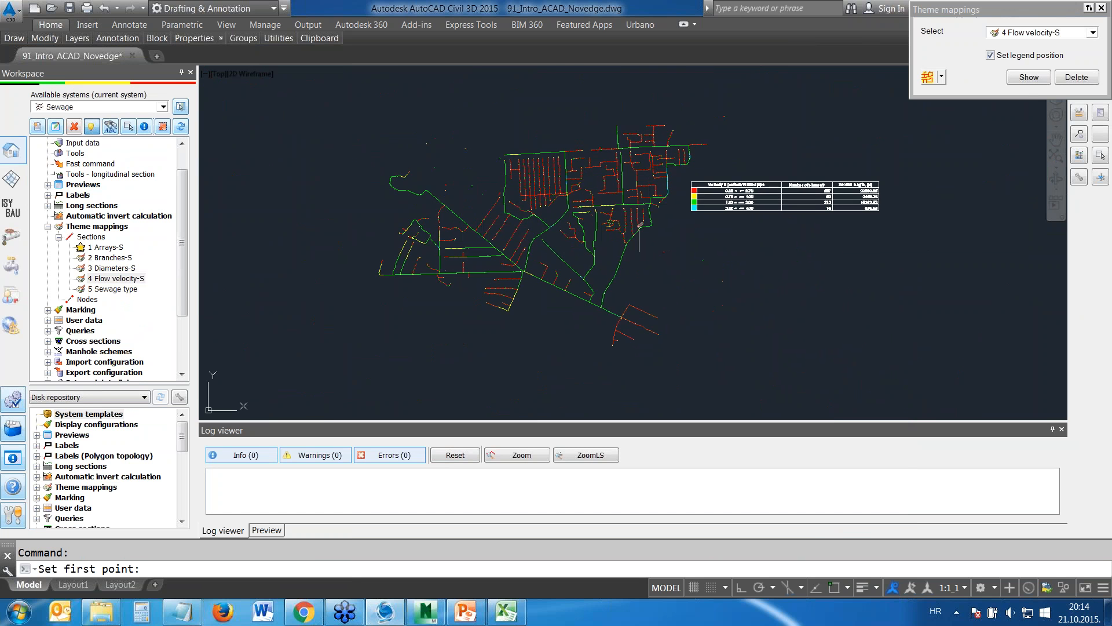
scroll(649, 226, up, 3)
scroll(633, 211, down, 2)
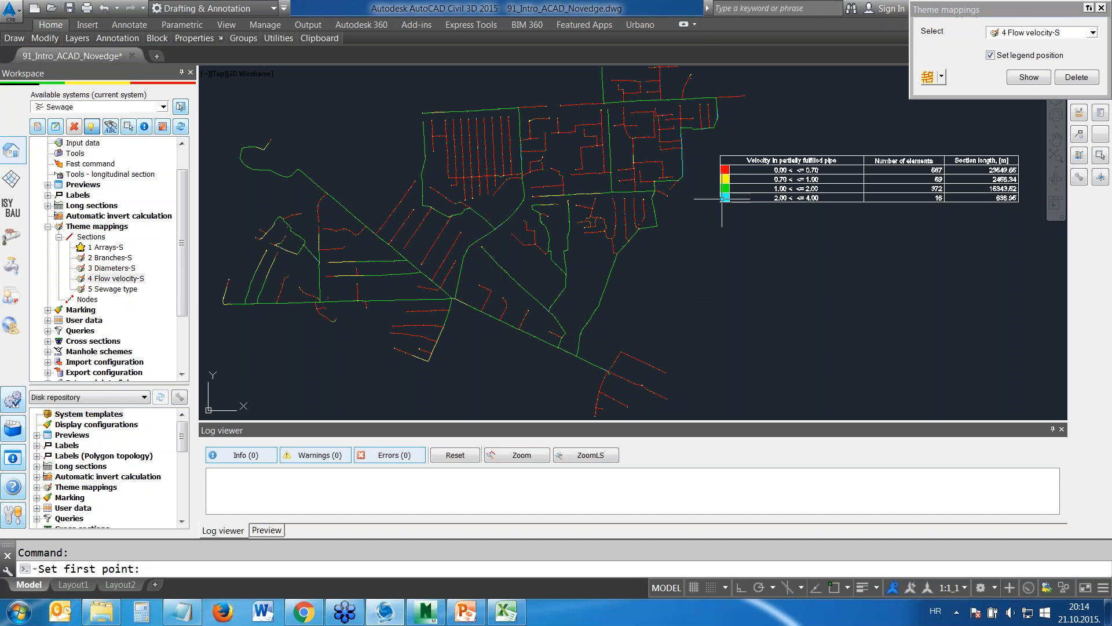
mouse_move(901, 215)
middle_down()
mouse_move(854, 259)
mouse_move(806, 234)
middle_up()
scroll(701, 211, up, 4)
middle_drag(930, 196, 733, 209)
middle_drag(823, 191, 615, 196)
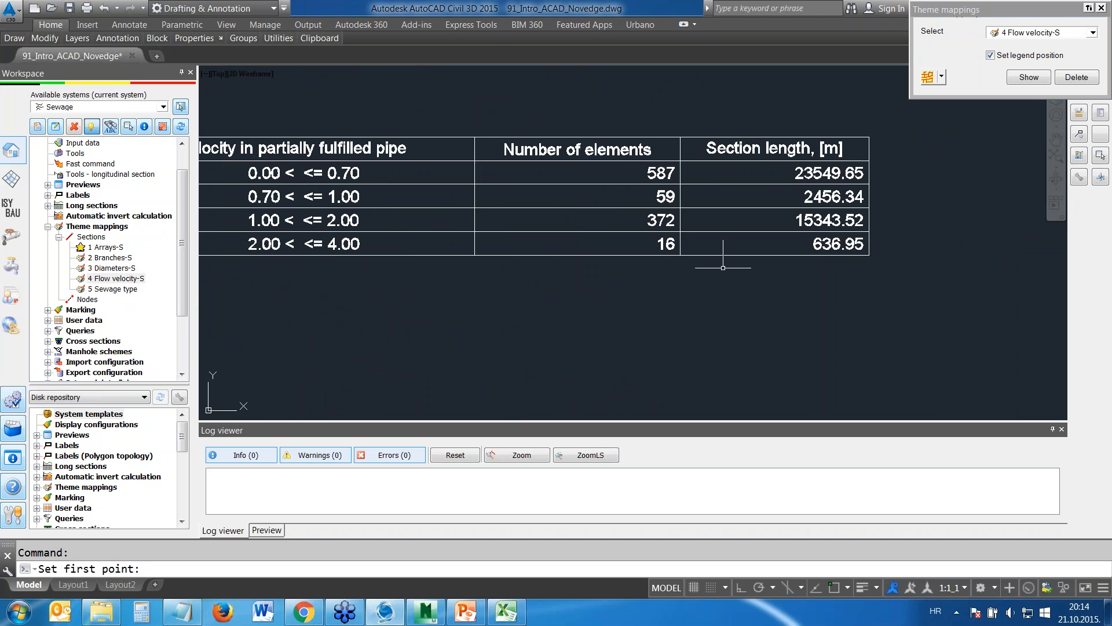
mouse_move(342, 278)
middle_down()
mouse_move(579, 255)
mouse_move(731, 271)
mouse_move(759, 262)
middle_up()
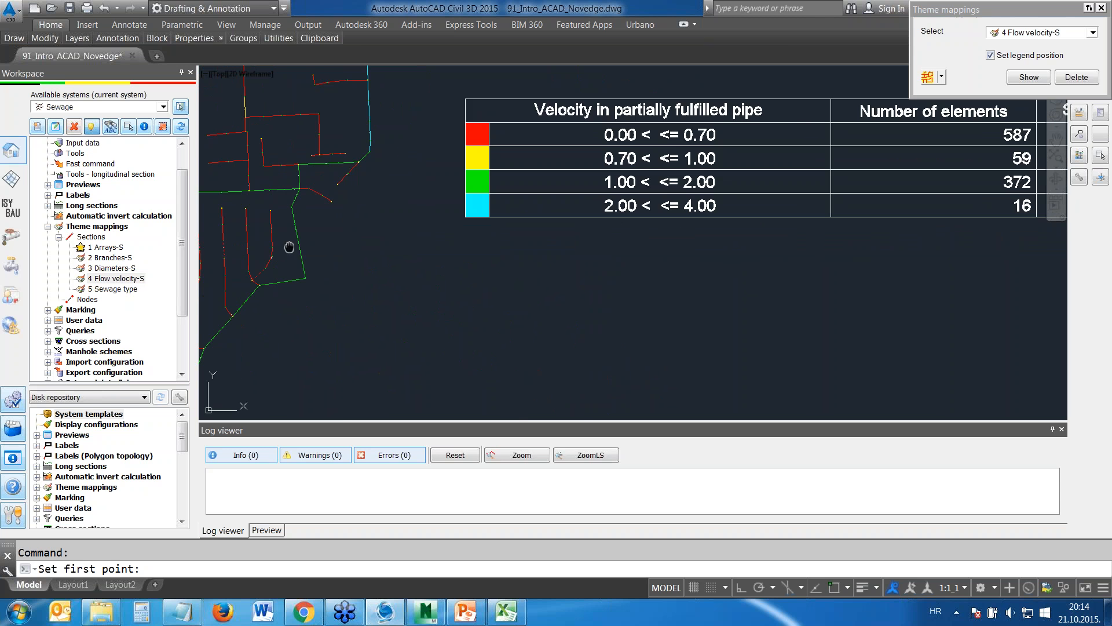
scroll(467, 268, up, 8)
scroll(630, 301, down, 2)
scroll(529, 336, down, 2)
middle_drag(527, 370, 587, 163)
scroll(600, 217, down, 9)
Delete the flow velocity mapping and show the 3 Diameters-S theme mapping with its legend beside the network
click(1078, 79)
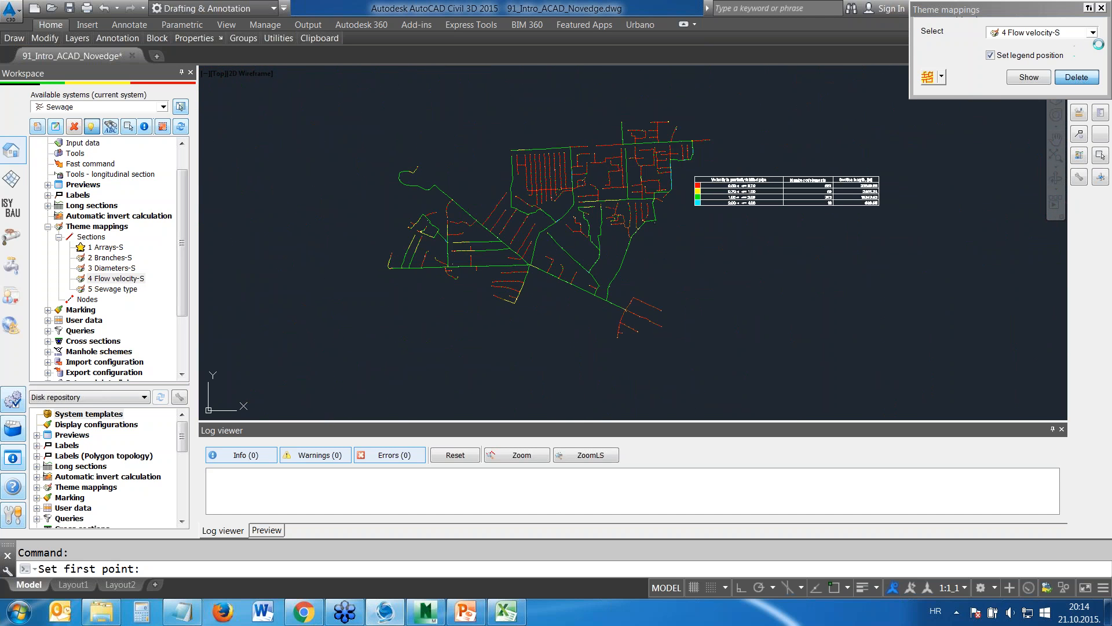
click(1092, 32)
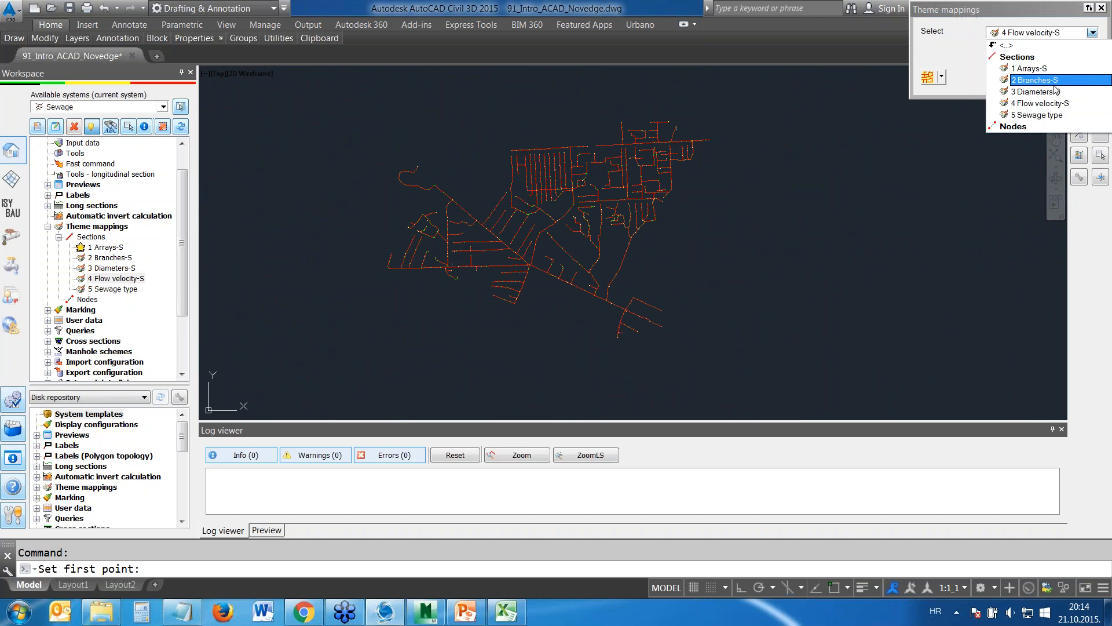
click(1037, 92)
click(1028, 80)
click(719, 178)
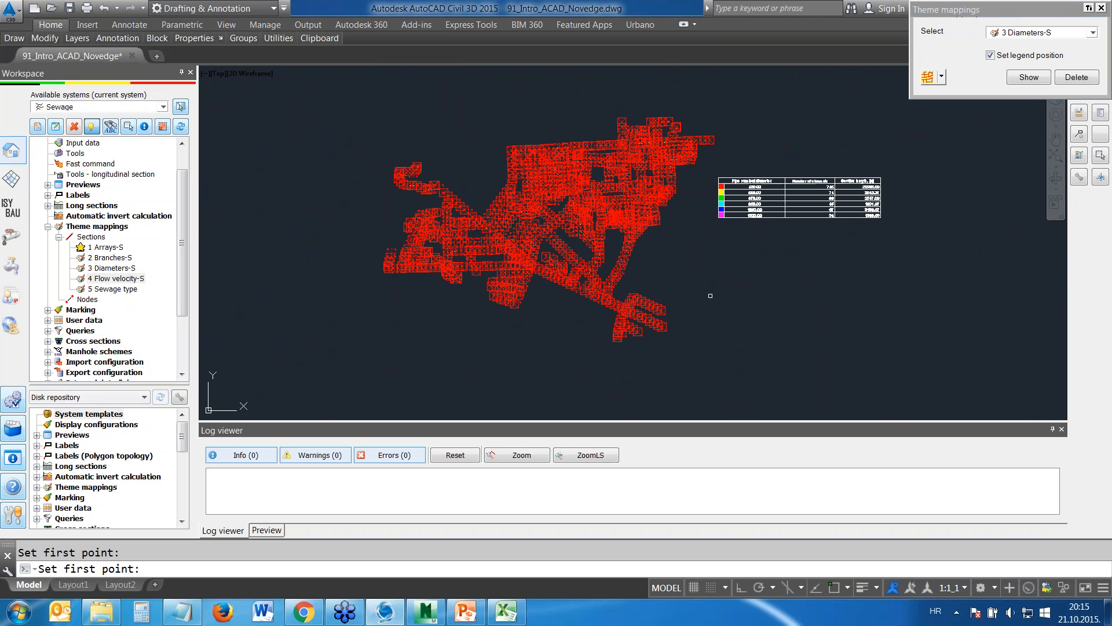
Examine the pipe diameter legend with its element counts and lengths, and follow the diameter colours across the network
scroll(603, 238, up, 2)
scroll(614, 273, up, 1)
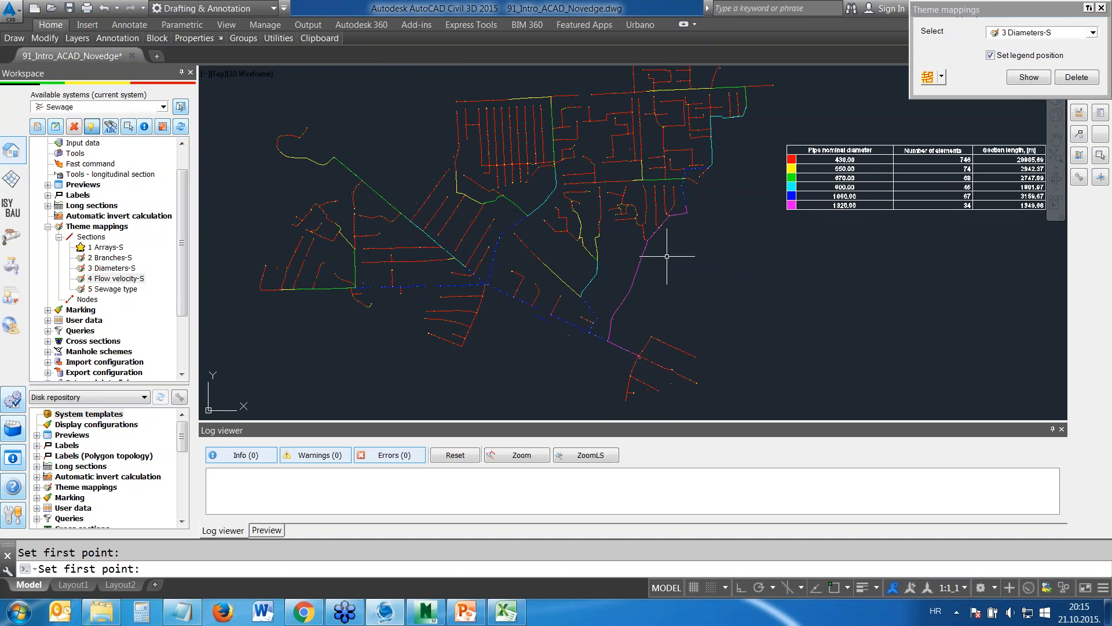
scroll(857, 173, up, 2)
scroll(823, 182, up, 2)
middle_drag(859, 199, 648, 236)
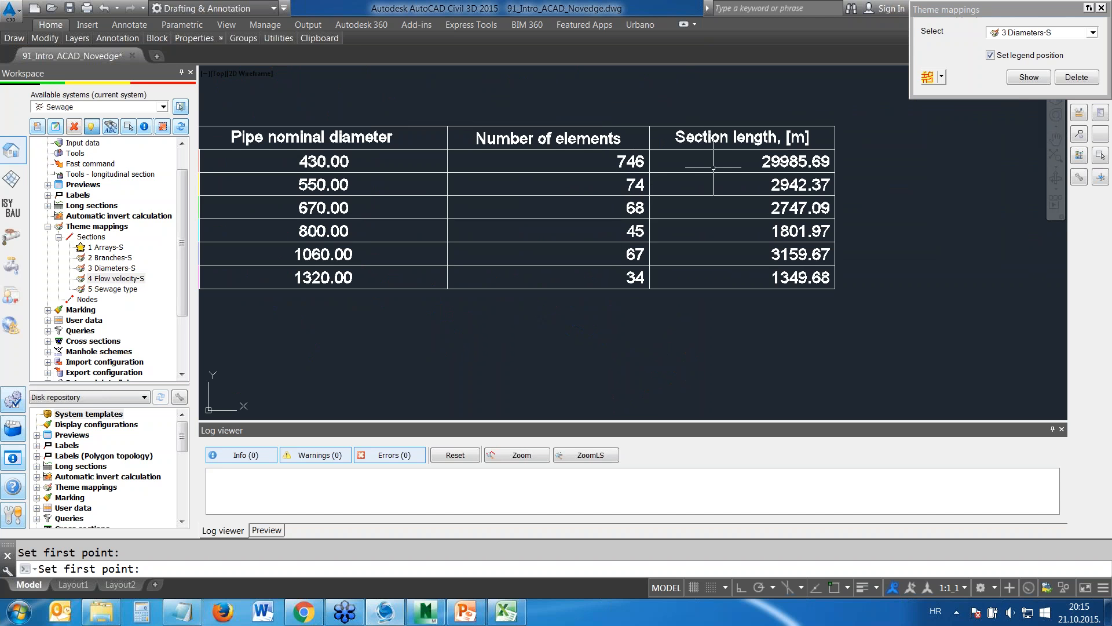
scroll(591, 250, down, 2)
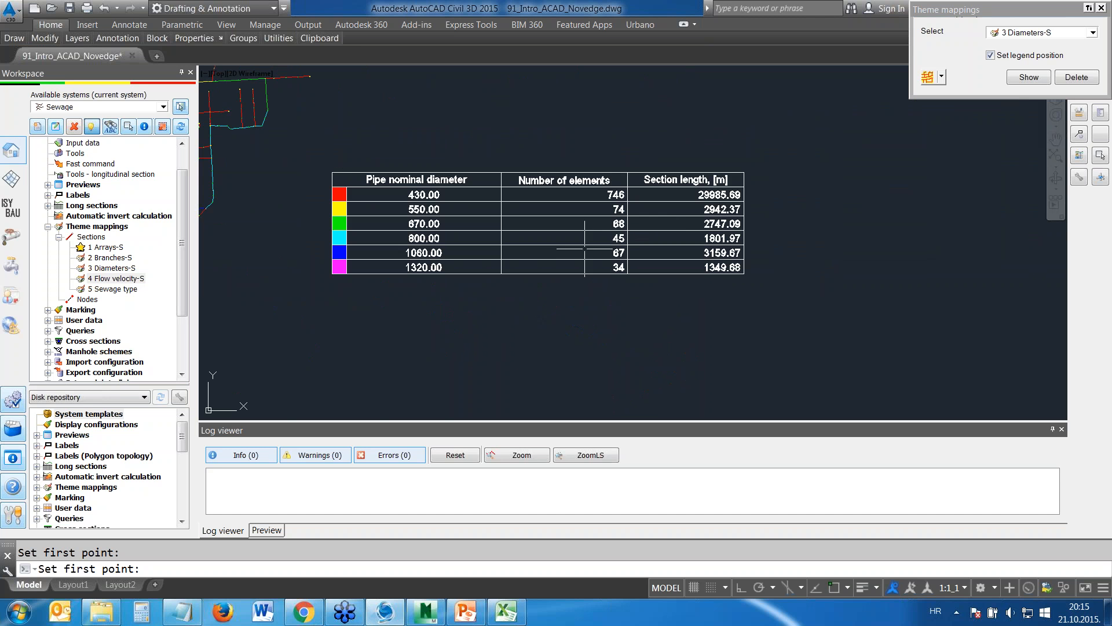
middle_drag(214, 185, 790, 229)
middle_drag(508, 337, 611, 116)
middle_drag(671, 152, 638, 167)
scroll(701, 301, up, 2)
scroll(700, 299, down, 3)
scroll(702, 298, down, 2)
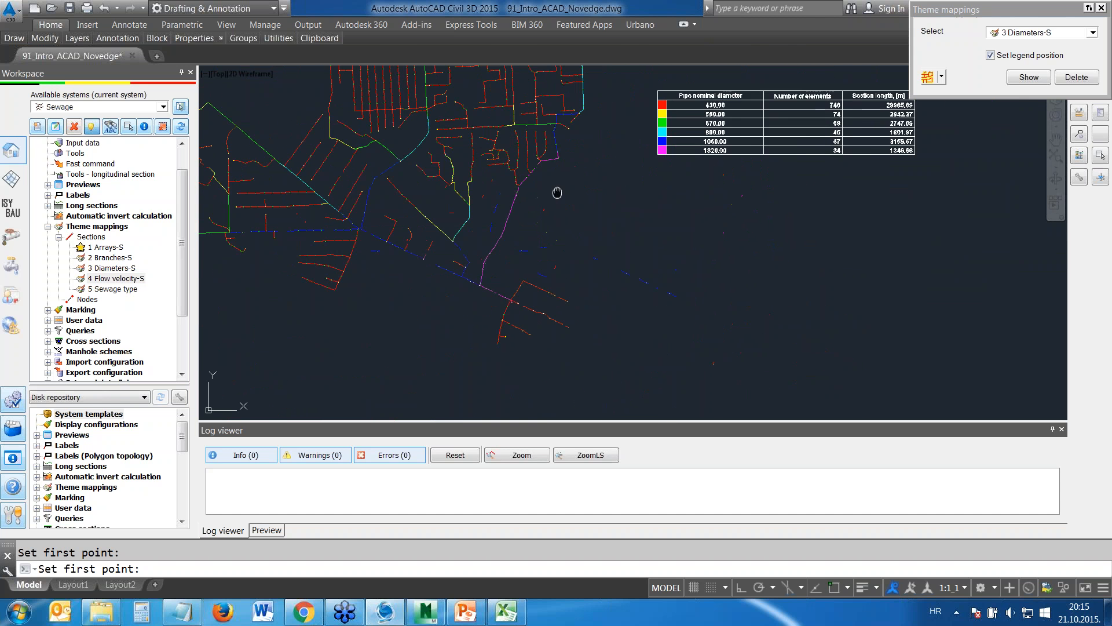
scroll(565, 198, up, 2)
Delete the diameters mapping and show the 2 Branches-S theme mapping with Set legend position turned off
click(923, 154)
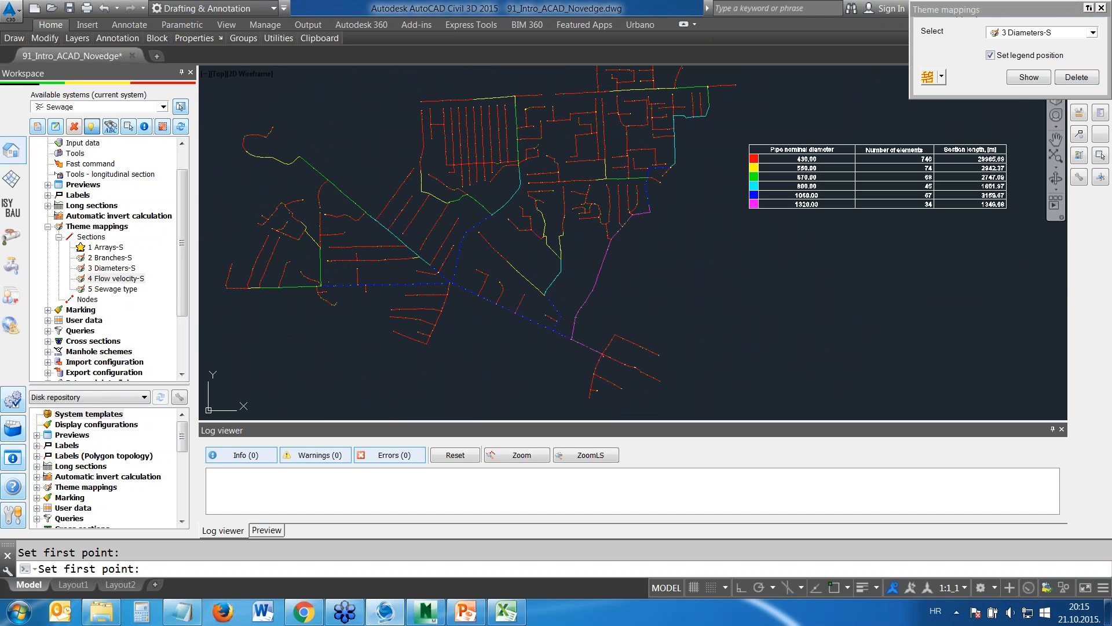
click(1093, 34)
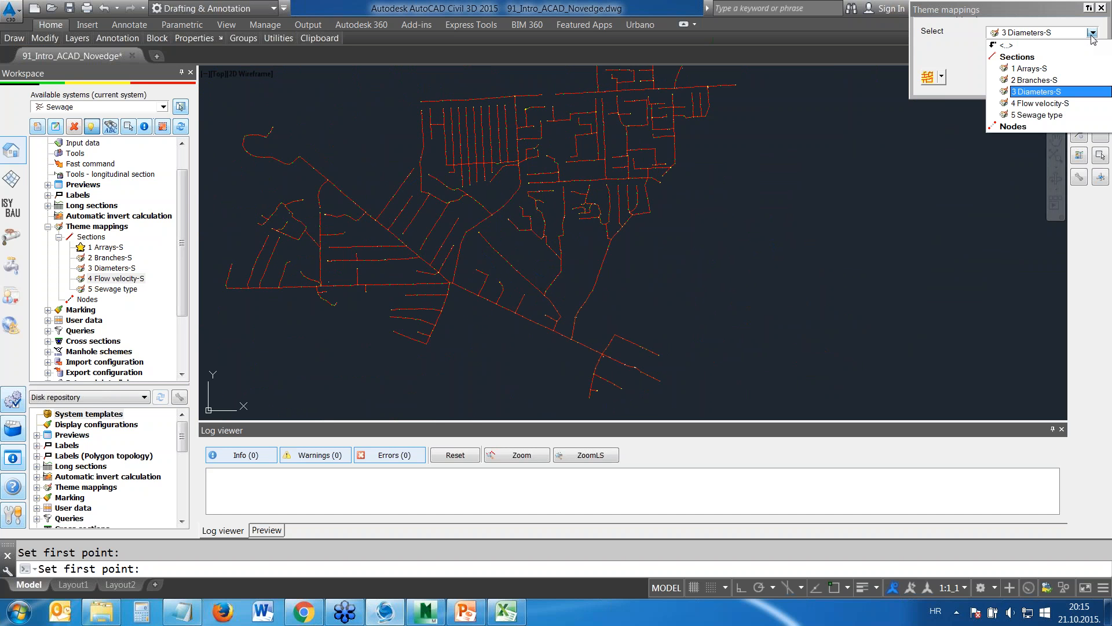
click(1046, 80)
click(991, 55)
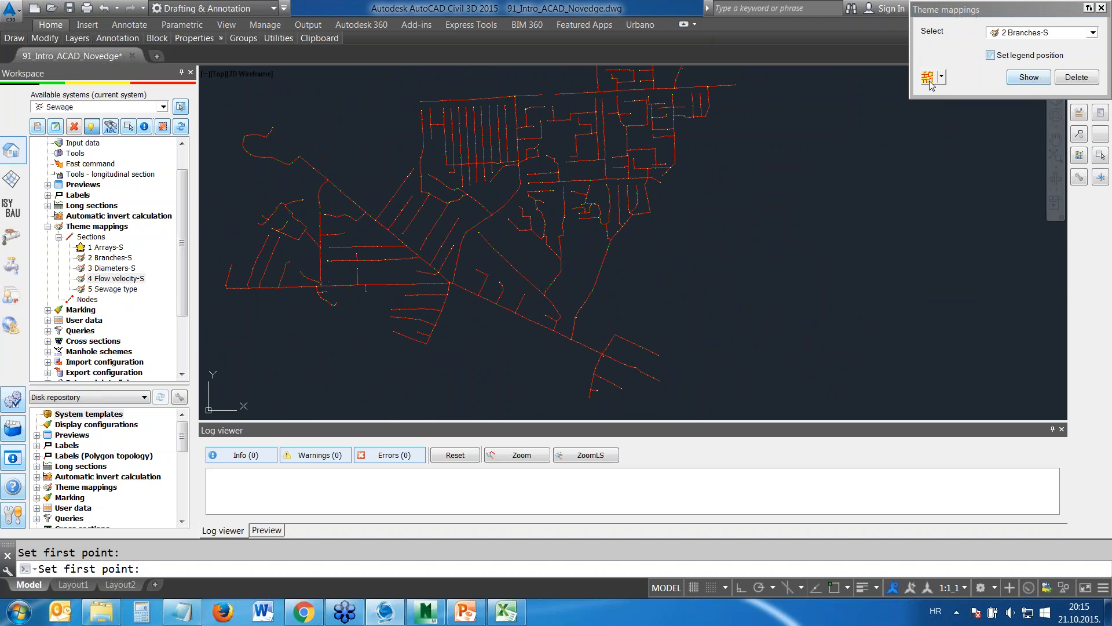
click(1035, 79)
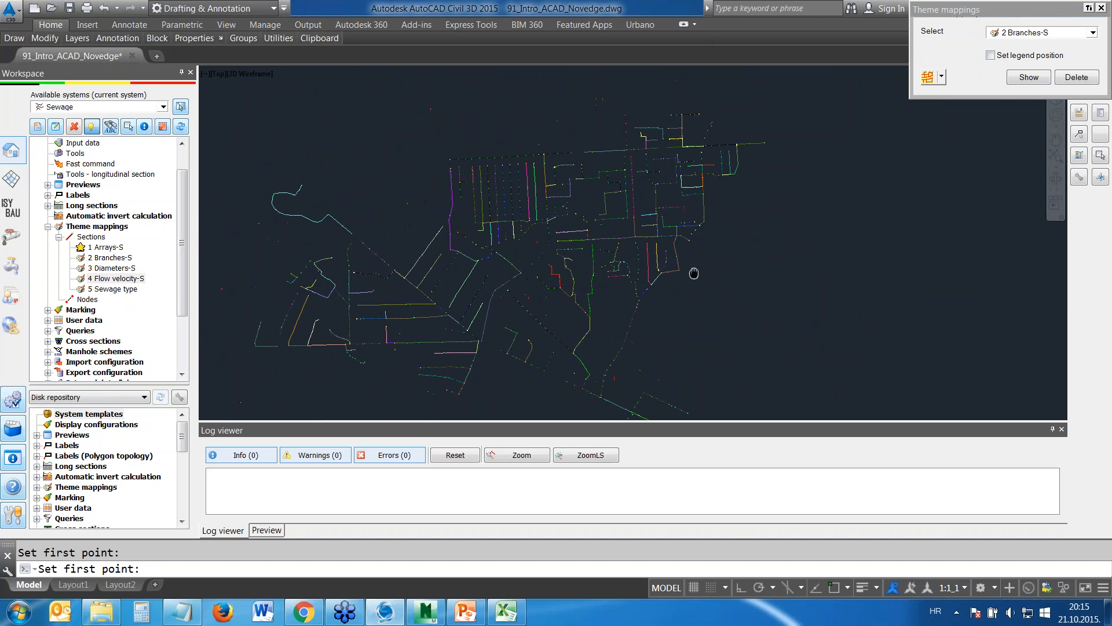
Examine the branch colours along the network's southeastern end, following the green branch down to its last node
scroll(570, 174, up, 2)
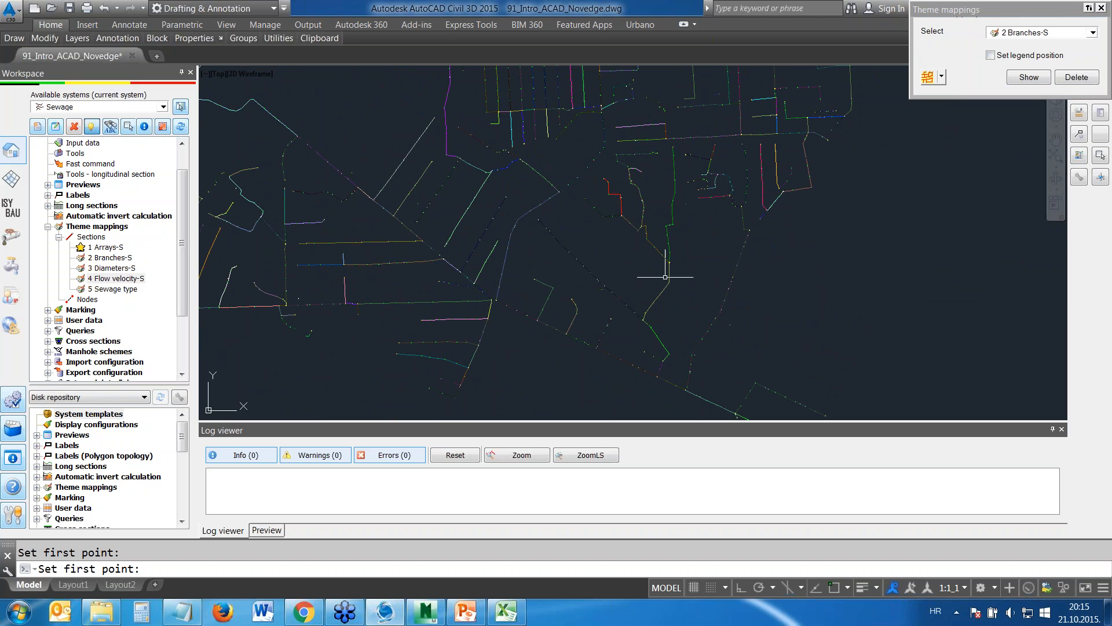
mouse_move(591, 186)
middle_down()
mouse_move(620, 241)
mouse_move(591, 283)
mouse_move(608, 270)
middle_up()
scroll(599, 104, up, 5)
scroll(620, 189, up, 4)
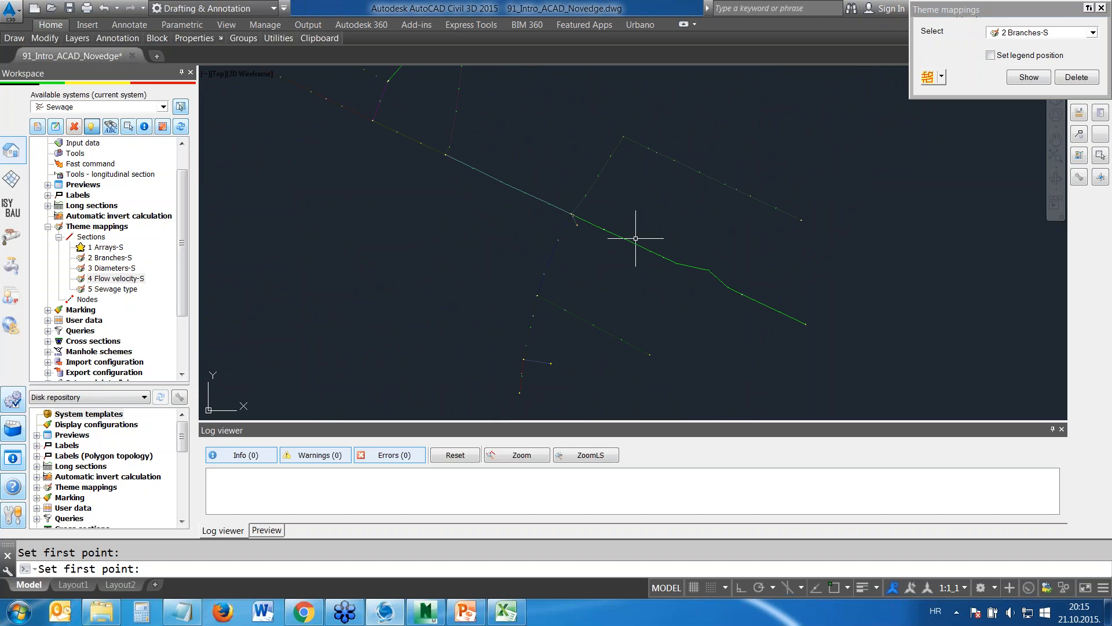
middle_drag(607, 237, 539, 191)
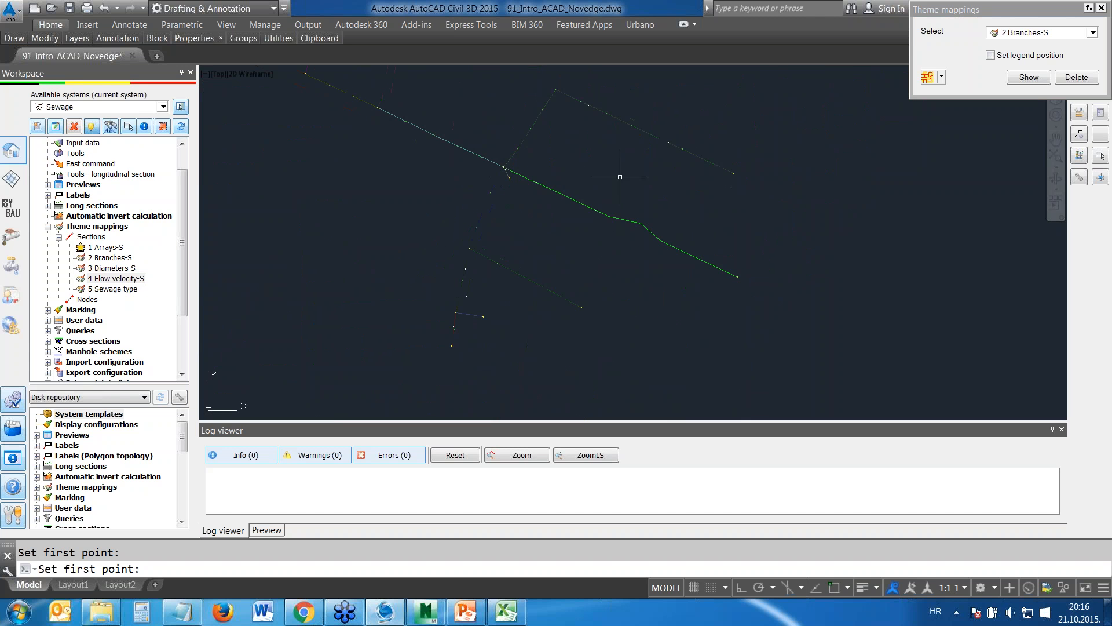
scroll(593, 153, up, 2)
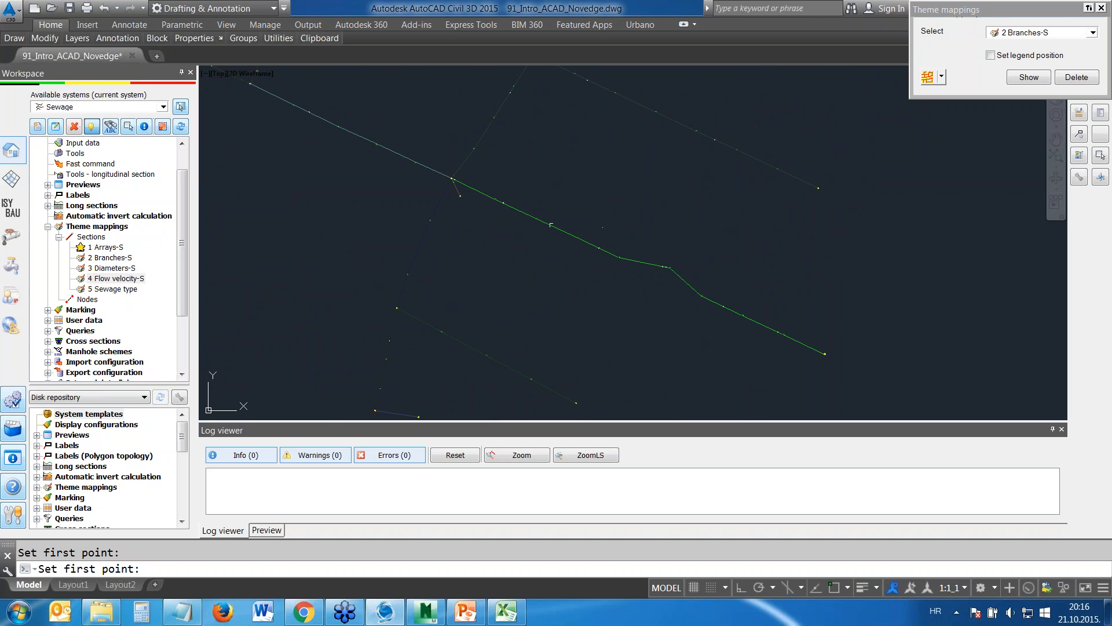
middle_drag(675, 207, 668, 179)
scroll(655, 227, up, 2)
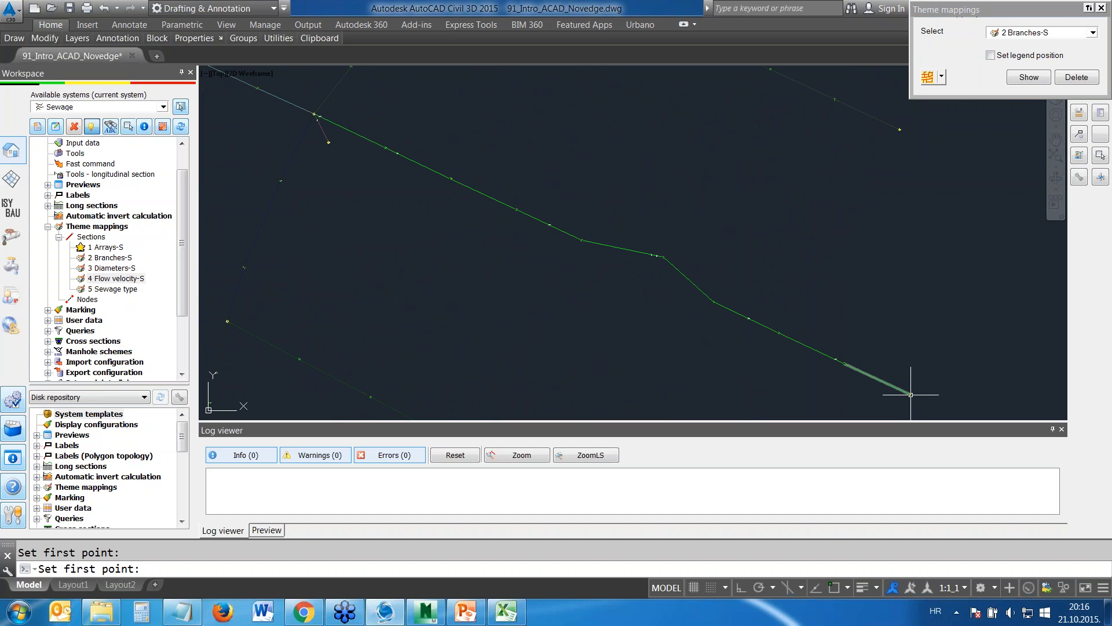
Follow the branch colours from the southeastern end back up the main line to the side branches, checking where each branch starts and ends
middle_drag(314, 107, 457, 202)
scroll(457, 203, up, 4)
scroll(458, 213, up, 8)
scroll(431, 212, down, 6)
scroll(342, 175, down, 2)
mouse_move(342, 175)
middle_down()
mouse_move(391, 209)
mouse_move(857, 311)
middle_up()
scroll(393, 120, down, 4)
middle_drag(395, 127, 574, 266)
scroll(477, 191, up, 6)
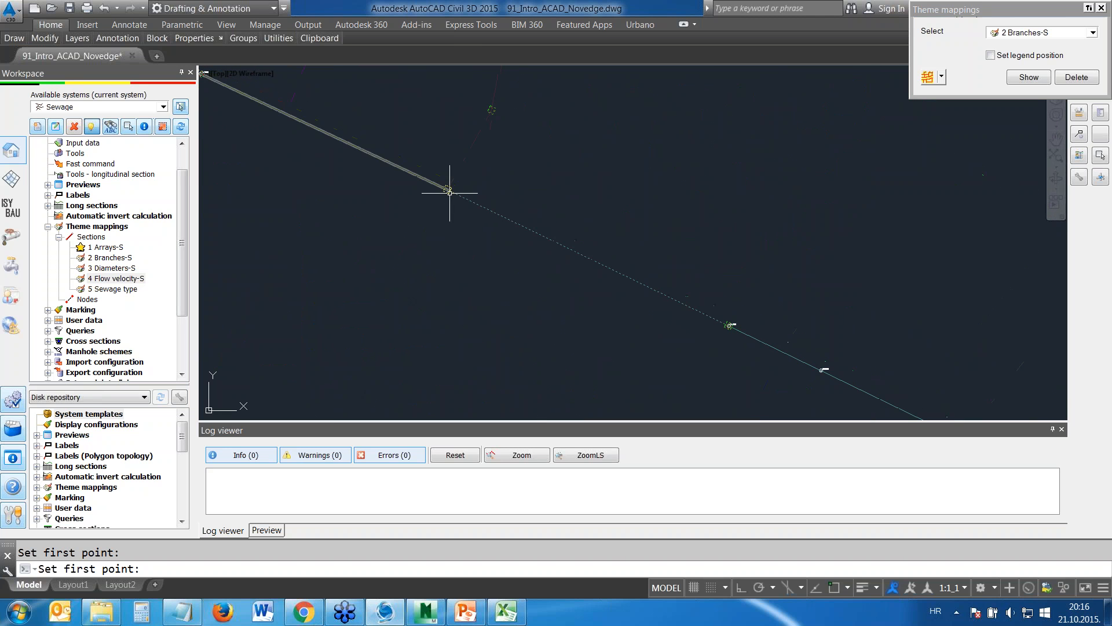
scroll(745, 181, down, 5)
middle_drag(794, 174, 654, 298)
Delete the branches mapping and show the 1 Arrays-S theme mapping without setting a legend position
key(Escape)
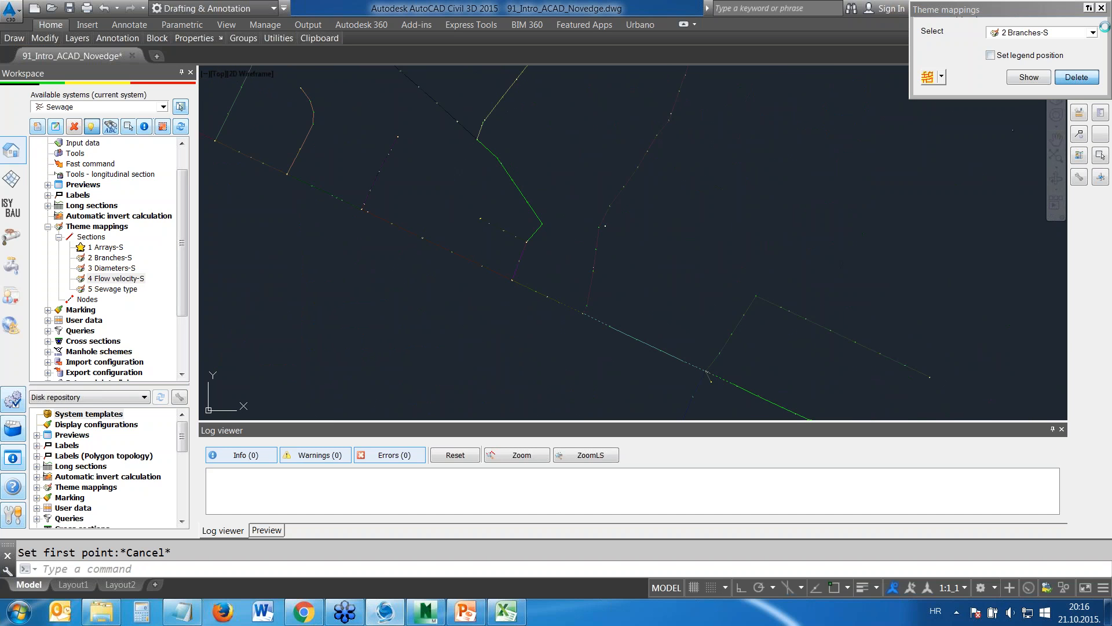
click(1068, 76)
click(1093, 32)
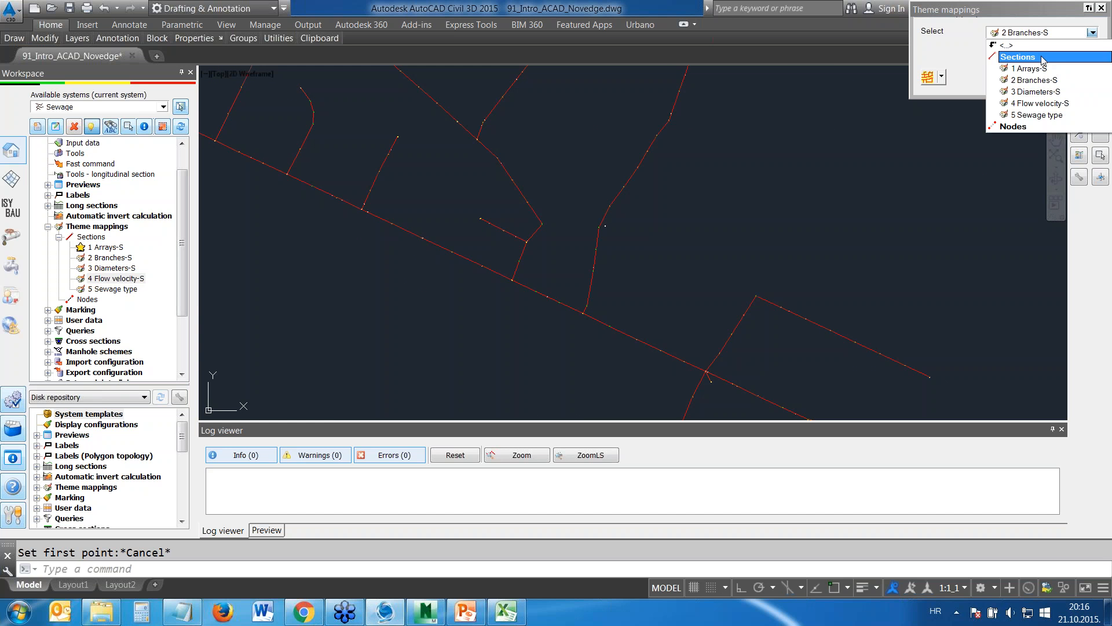
click(1029, 68)
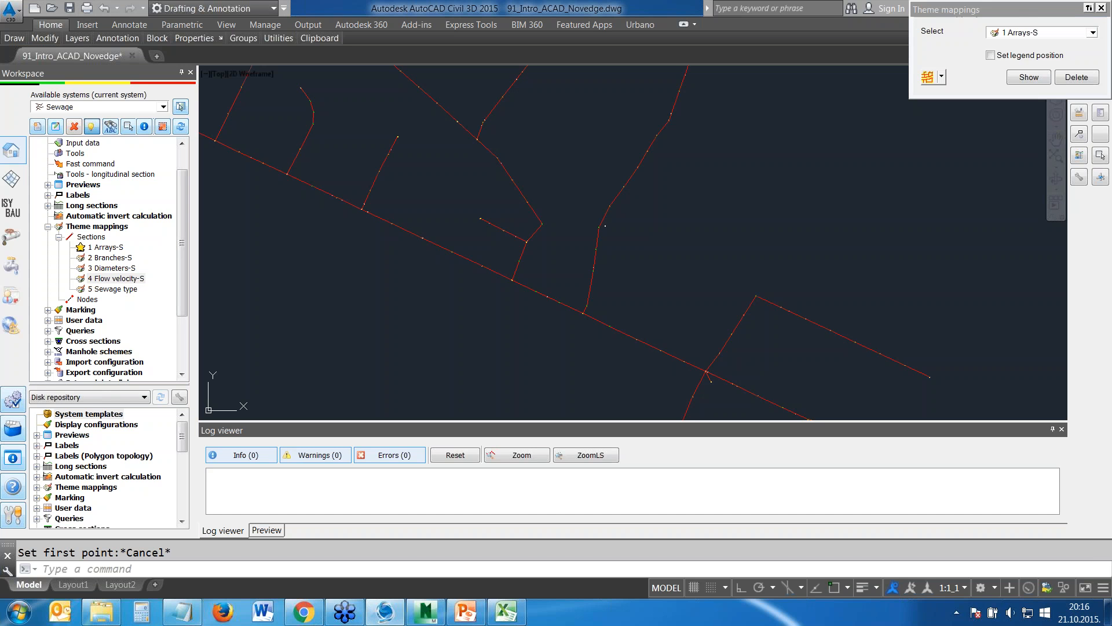
click(1093, 33)
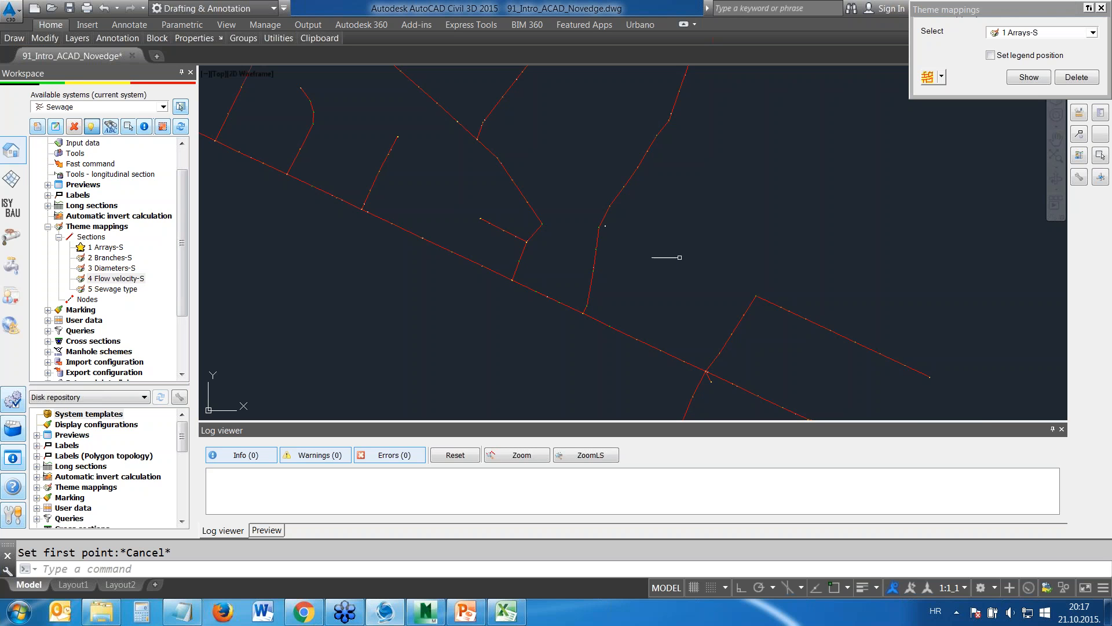
mouse_move(670, 250)
middle_down()
mouse_move(728, 203)
mouse_move(719, 191)
middle_up()
click(1030, 77)
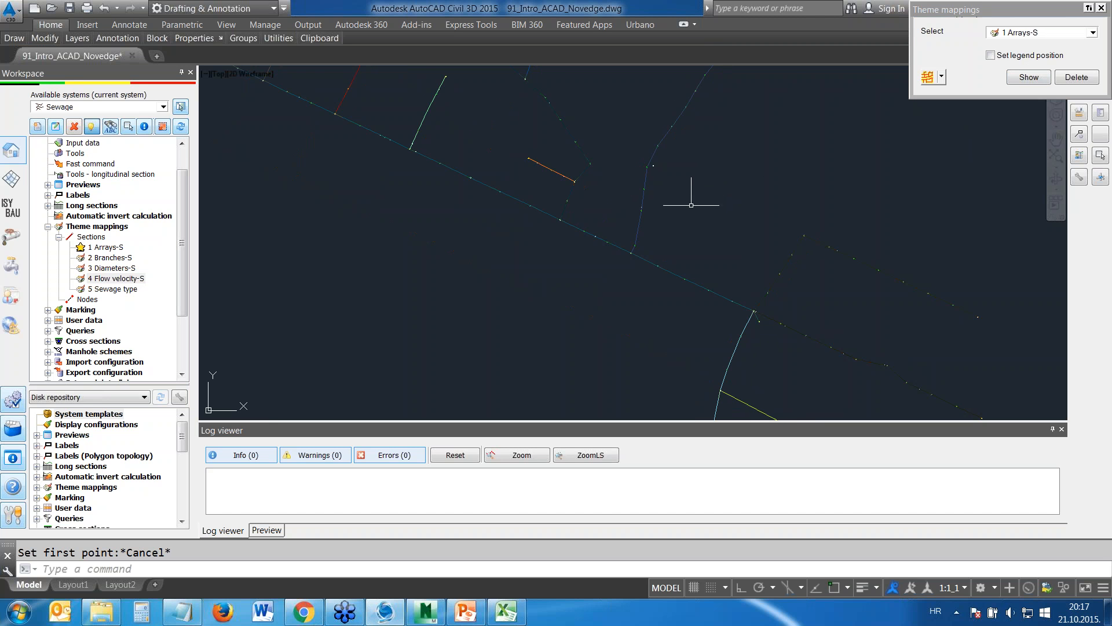
Compare the array colours across the network, delete the 1 Arrays-S mapping and close the theme mappings window
mouse_move(693, 193)
middle_down()
mouse_move(760, 222)
mouse_move(735, 241)
middle_up()
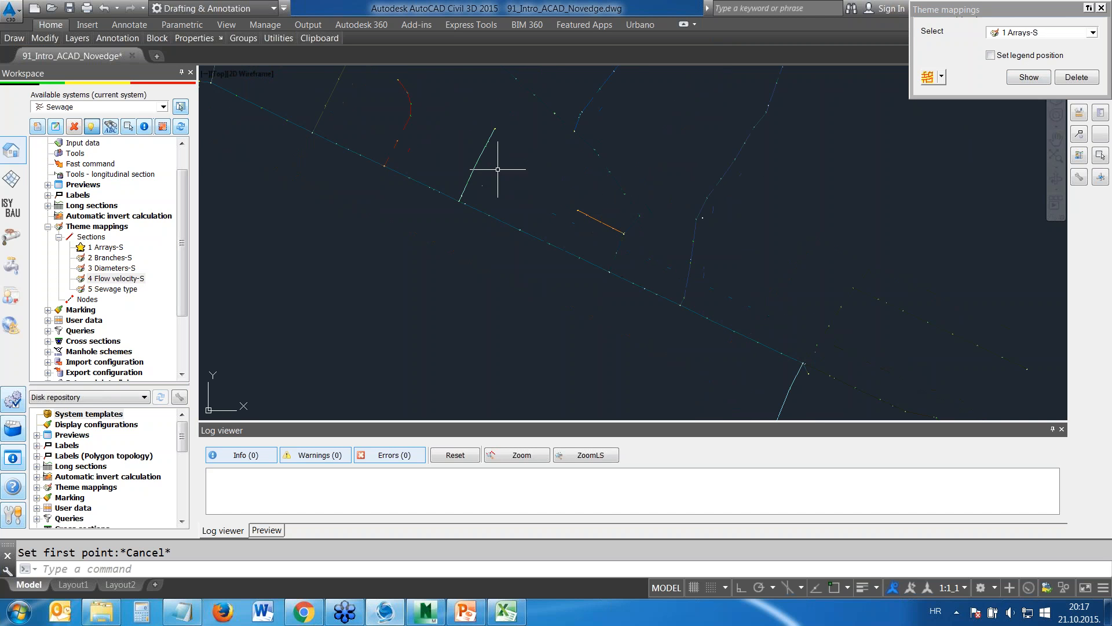
scroll(475, 155, down, 6)
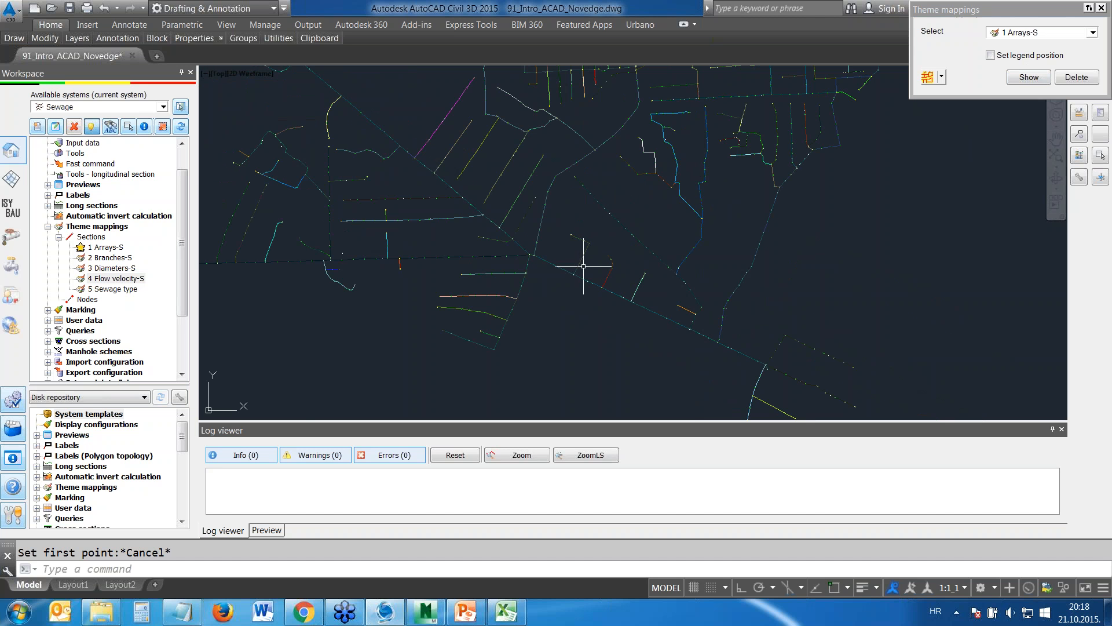
mouse_move(576, 237)
middle_down()
mouse_move(653, 284)
mouse_move(709, 276)
middle_up()
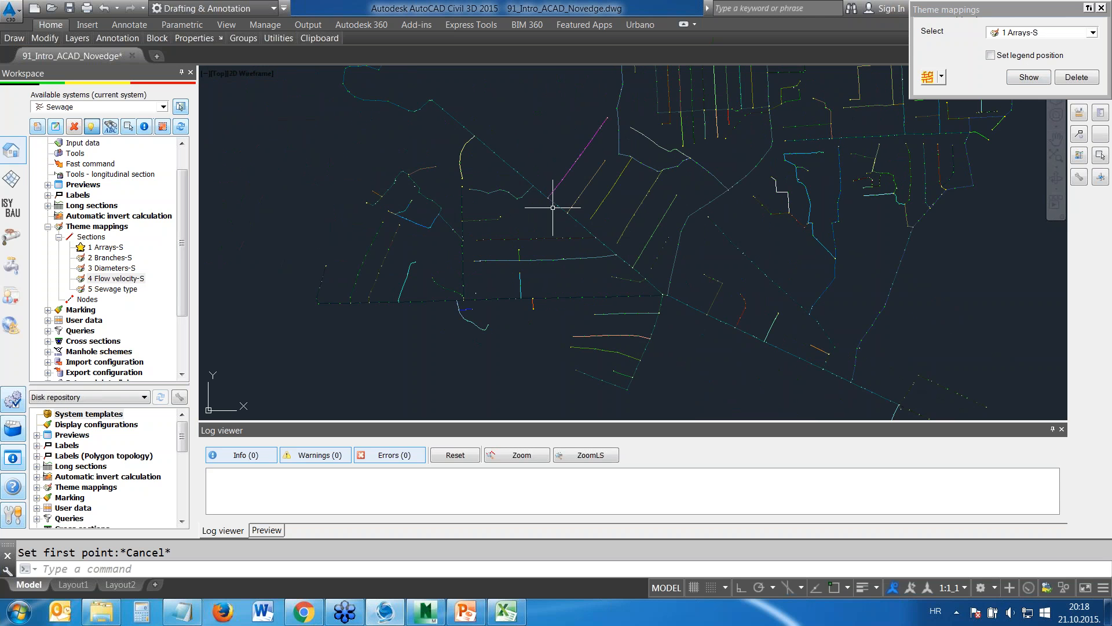
scroll(589, 182, up, 3)
scroll(505, 181, down, 3)
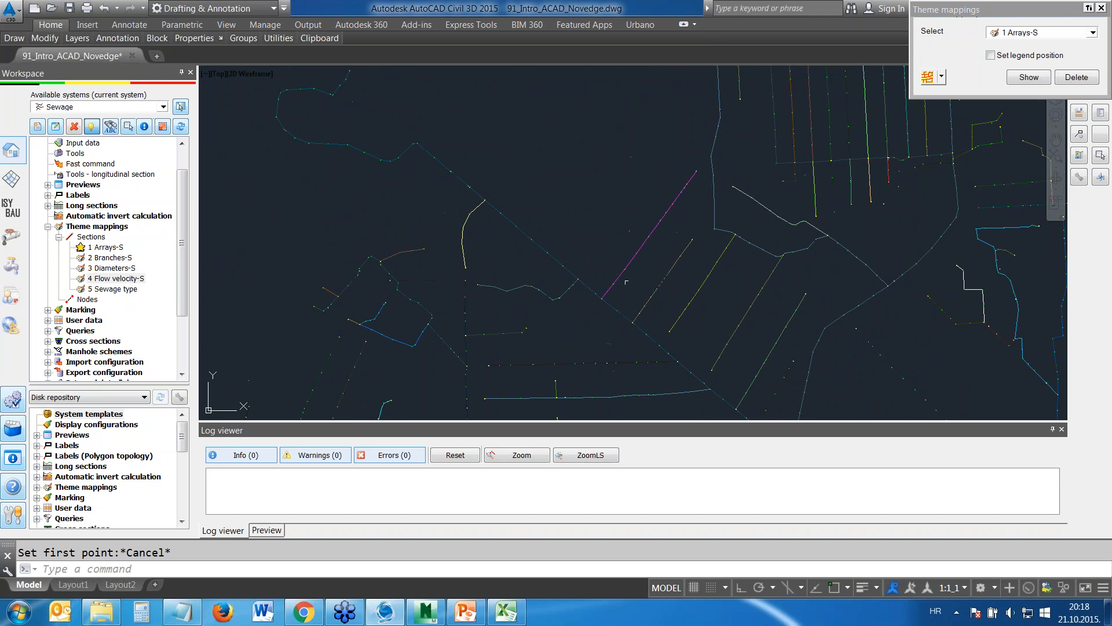
middle_drag(637, 309, 576, 226)
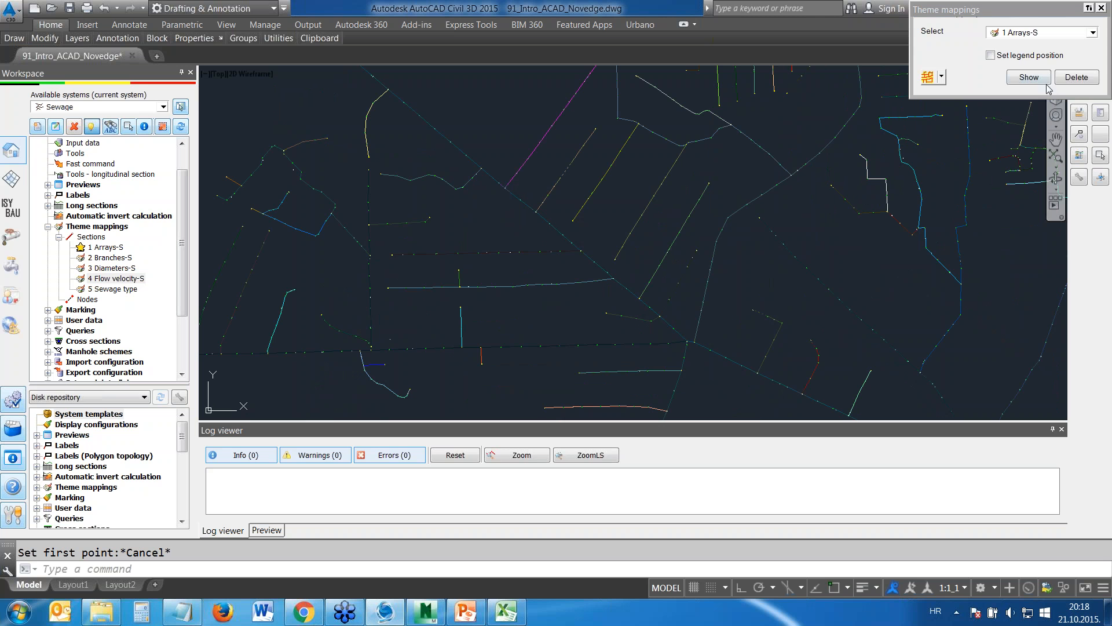
click(1076, 77)
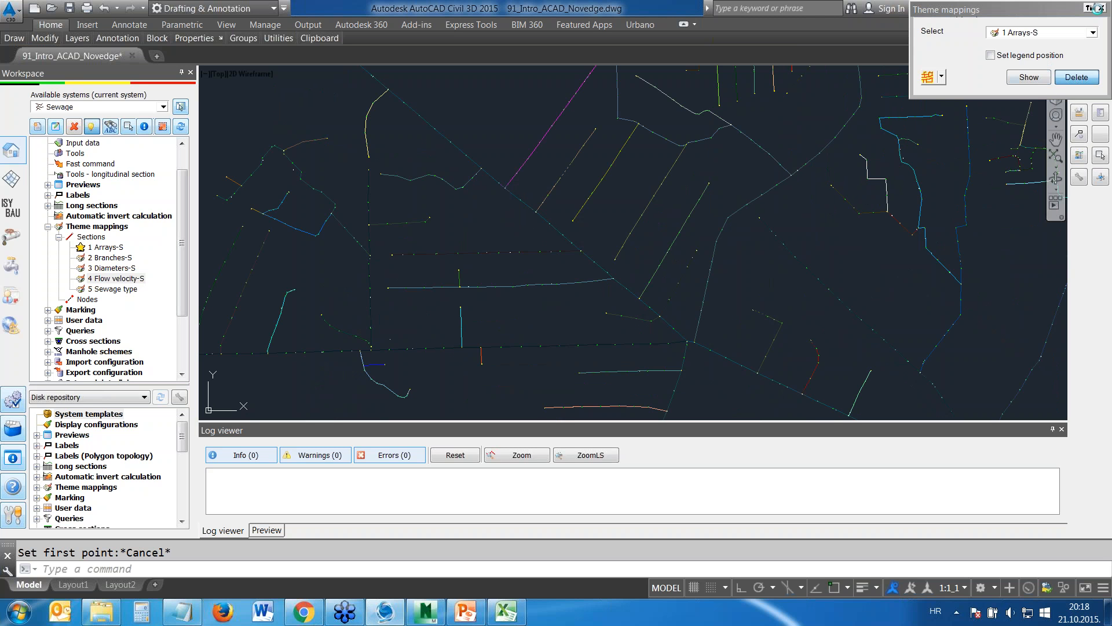
click(1101, 8)
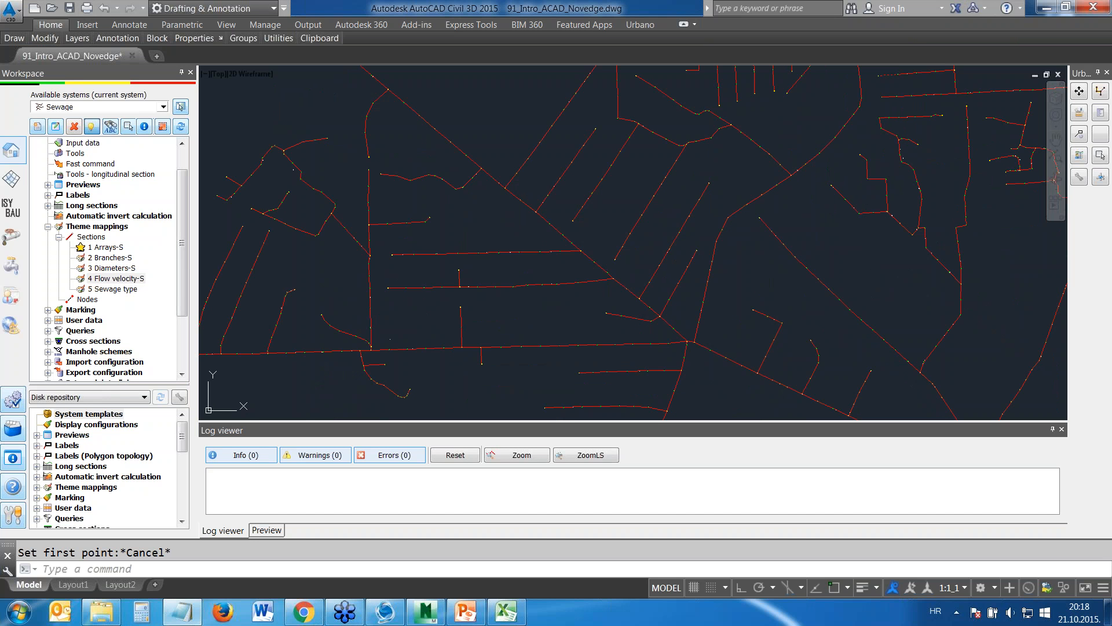
Open the 1 Section Geometry-S preview for the sewage sections and widen its Section length column to fit the heading
click(47, 184)
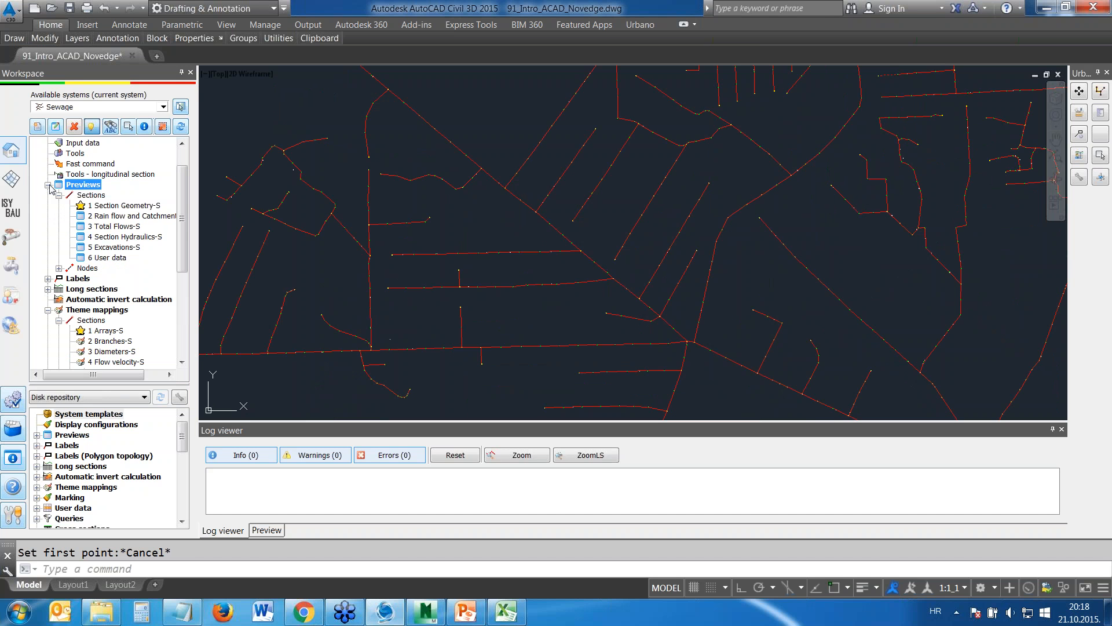
click(118, 207)
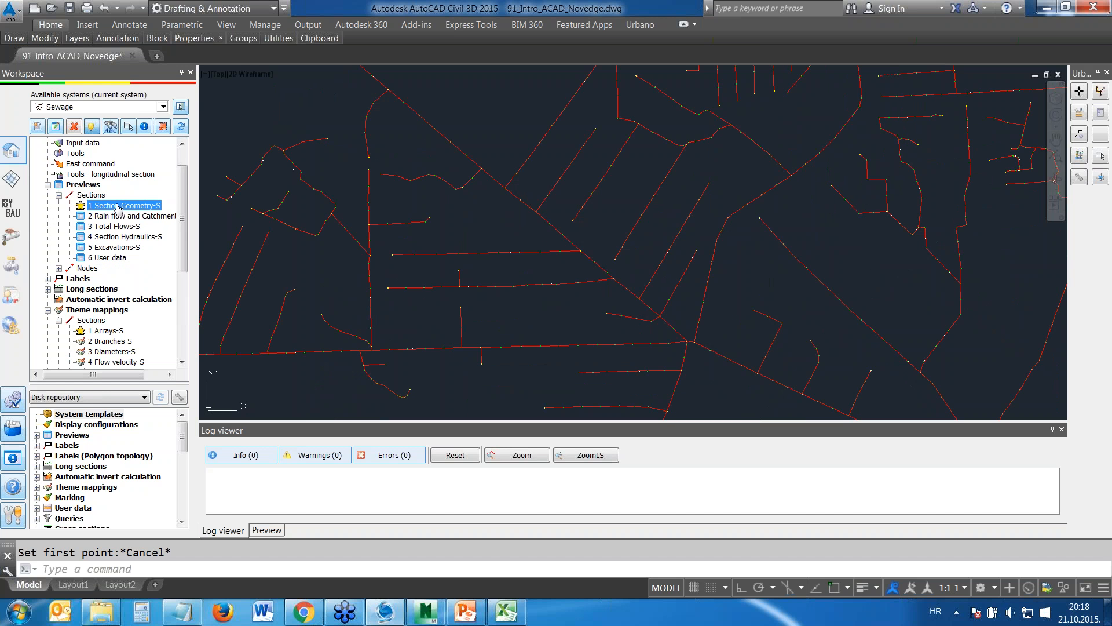
right_click(118, 208)
key(Escape)
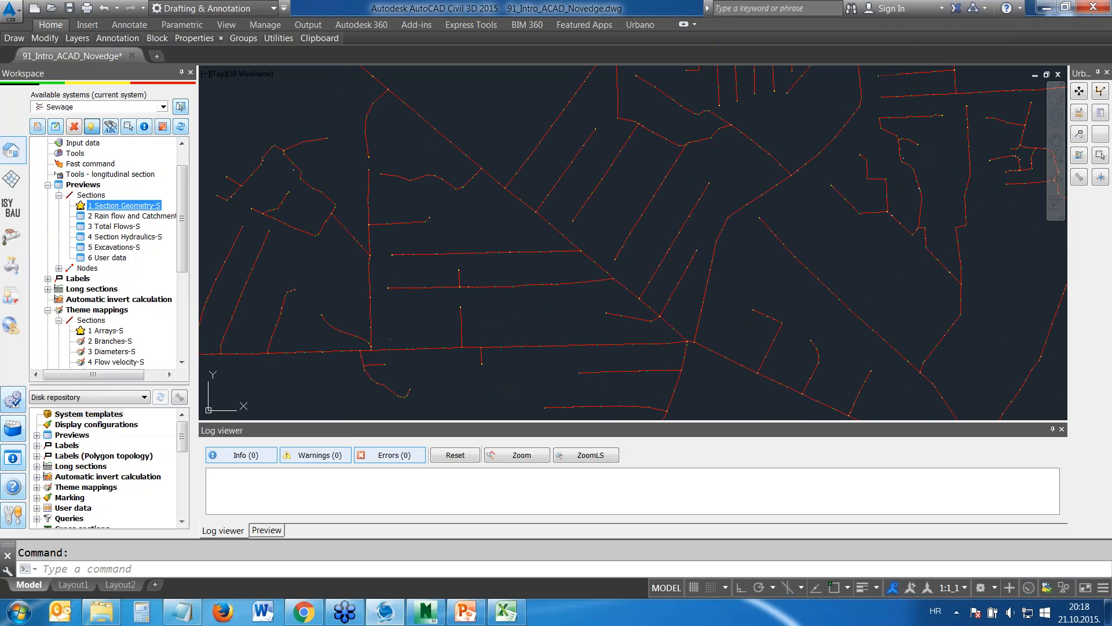
drag(686, 174, 421, 291)
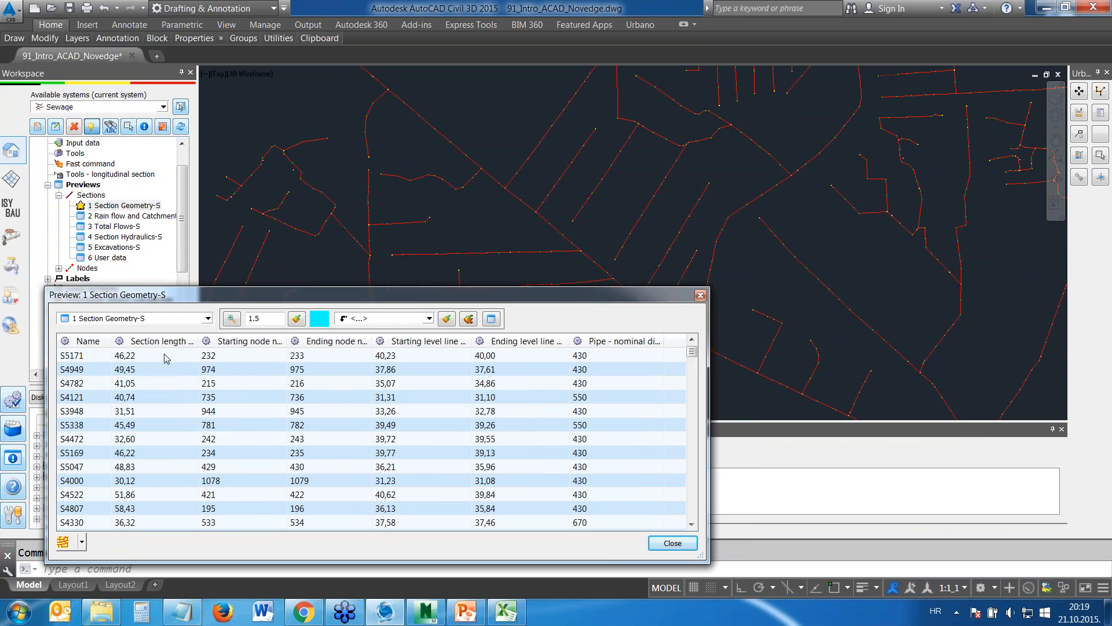
double_click(198, 340)
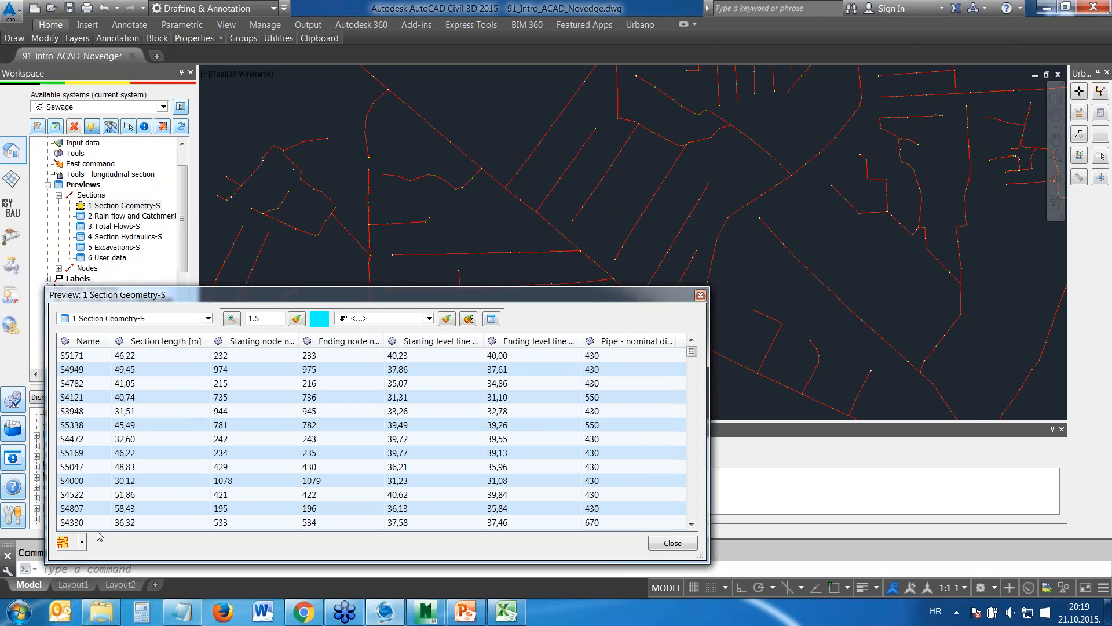
Restrict the section geometry preview to the single section S4812 picked in the drawing
click(83, 543)
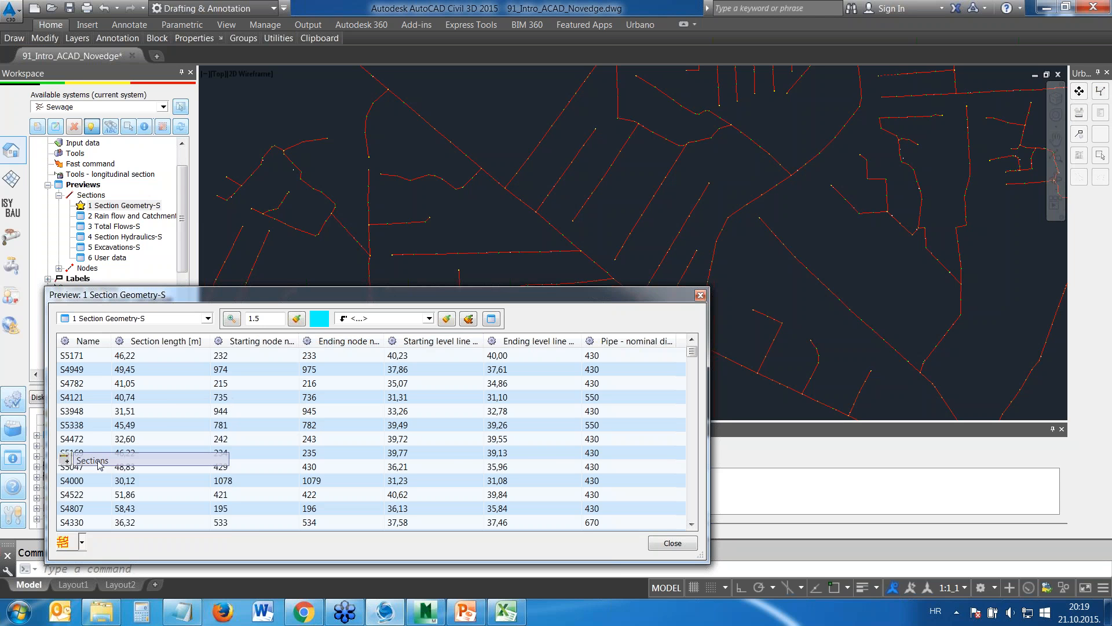
click(93, 461)
scroll(433, 234, up, 5)
click(433, 230)
key(Return)
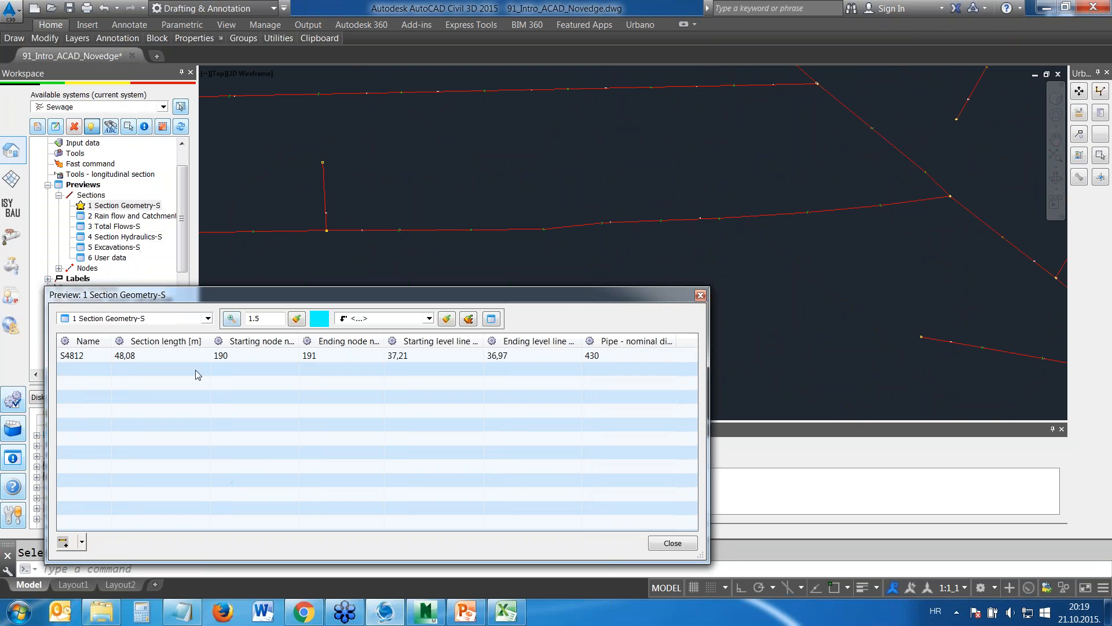
Reselect the preview's sections in the drawing, picking the four consecutive sections S4813 to S4810
click(63, 542)
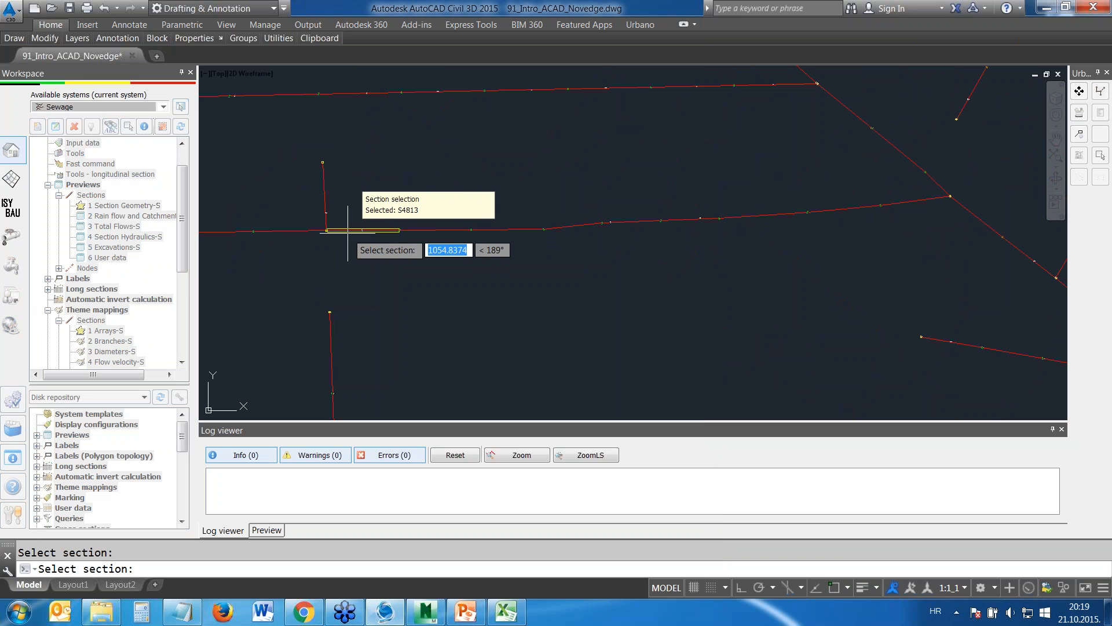
click(550, 229)
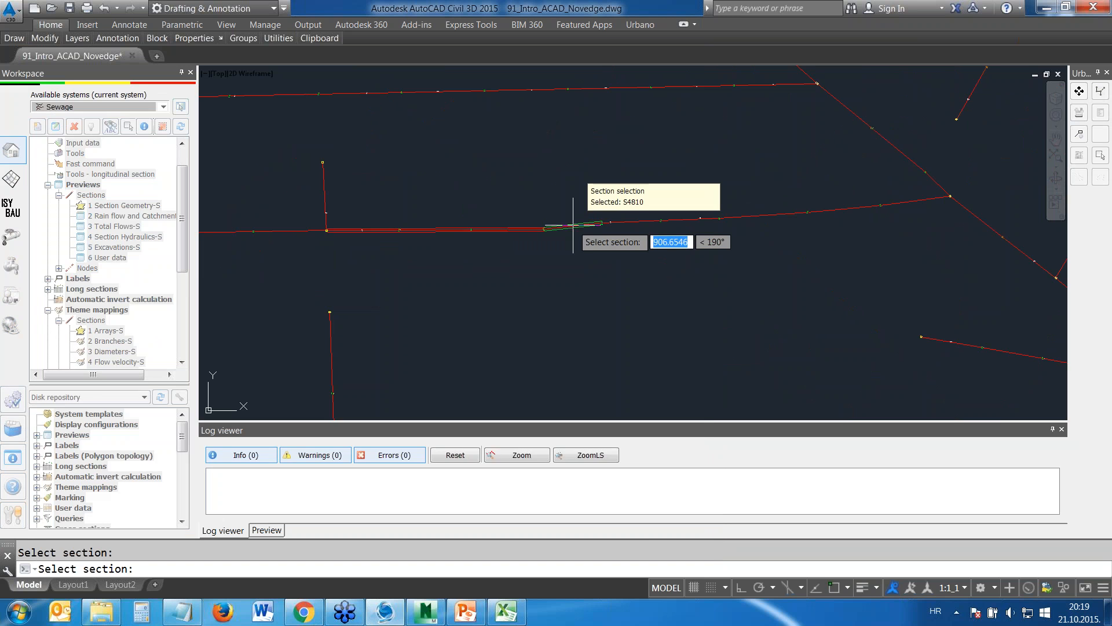
key(Return)
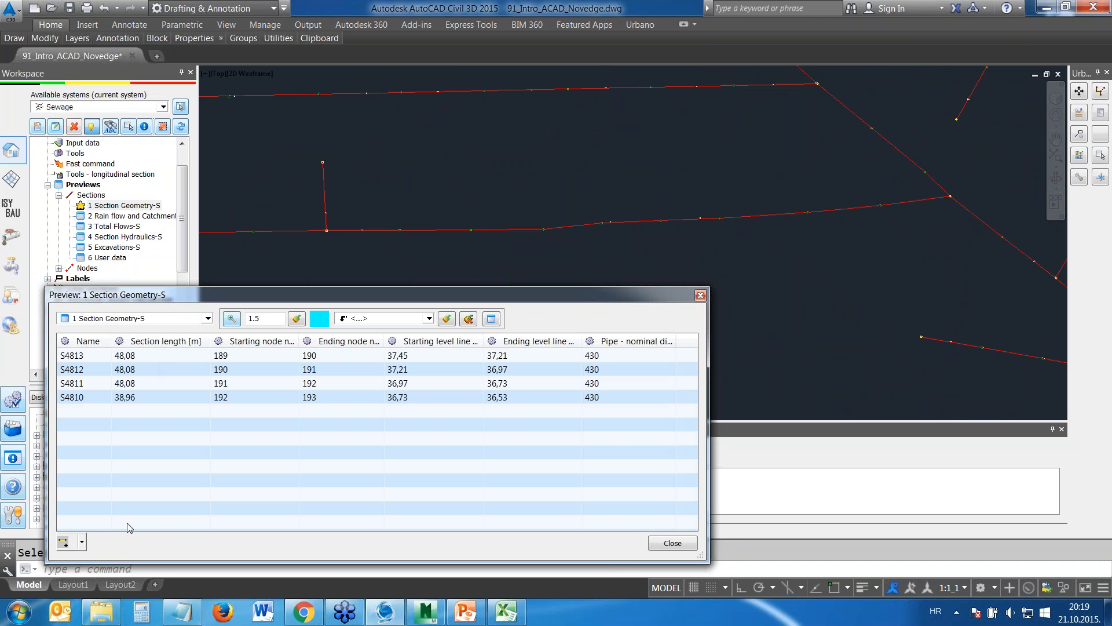
click(83, 543)
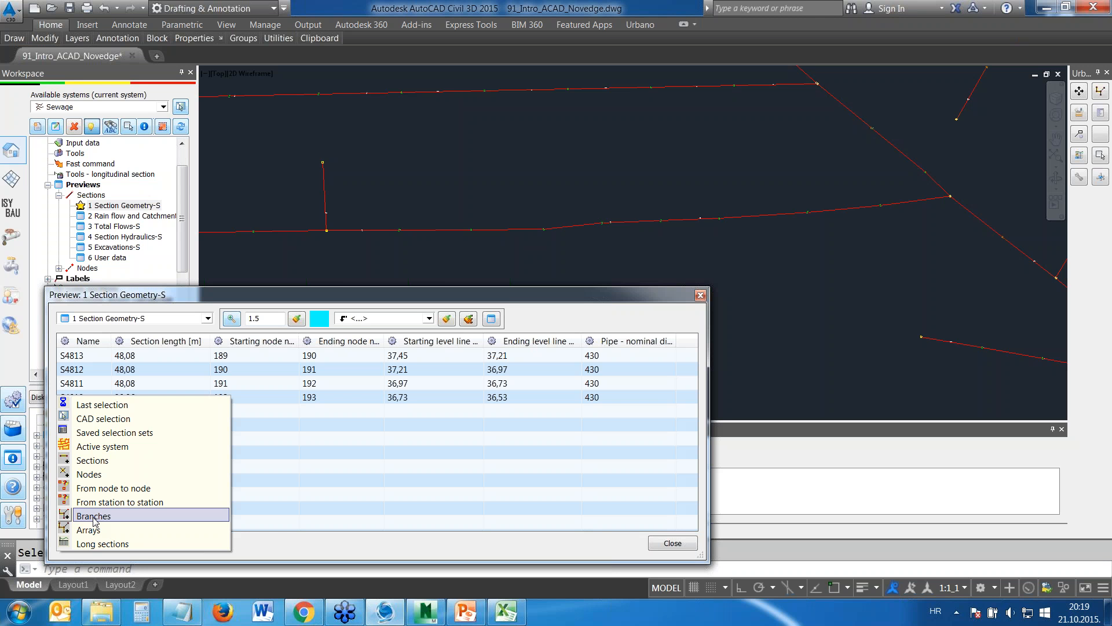
click(104, 462)
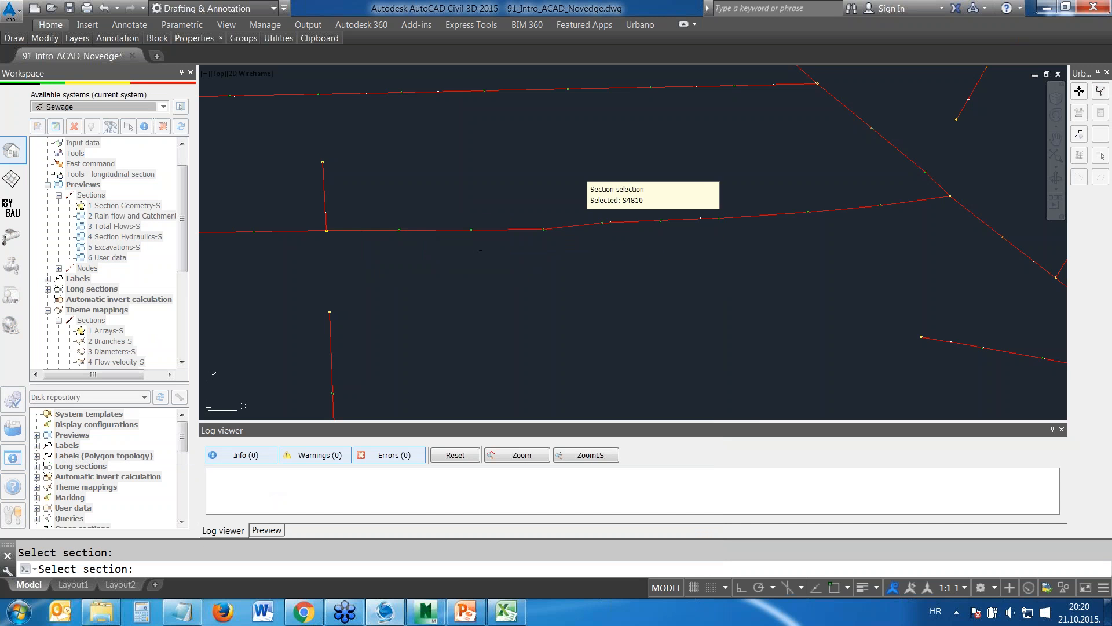
key(Escape)
List the geometry of all sections from node 188, at the end of the short side branch, to node 199 on the main line
click(84, 542)
click(105, 488)
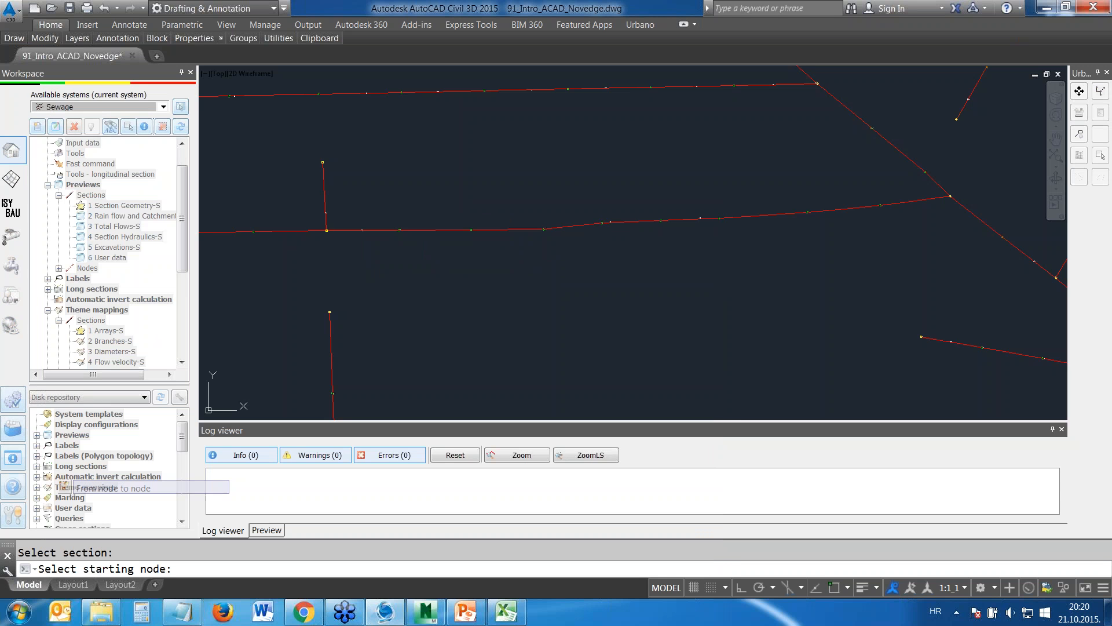
click(323, 162)
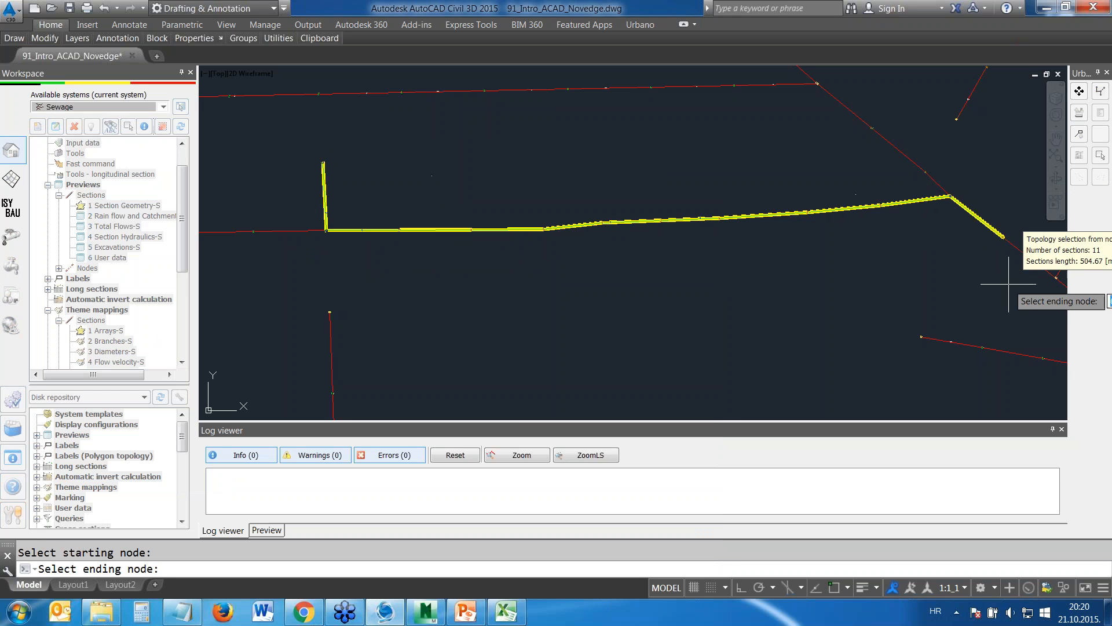
click(1003, 237)
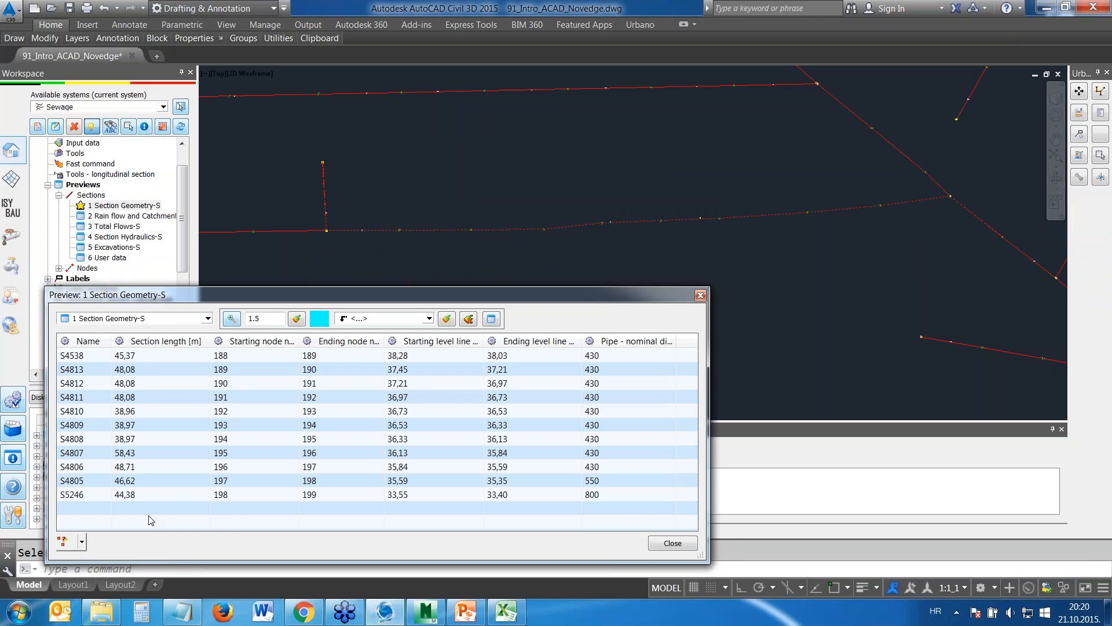
List the section geometry of several parallel branches picked on the north-east side of the main line
click(82, 542)
click(104, 515)
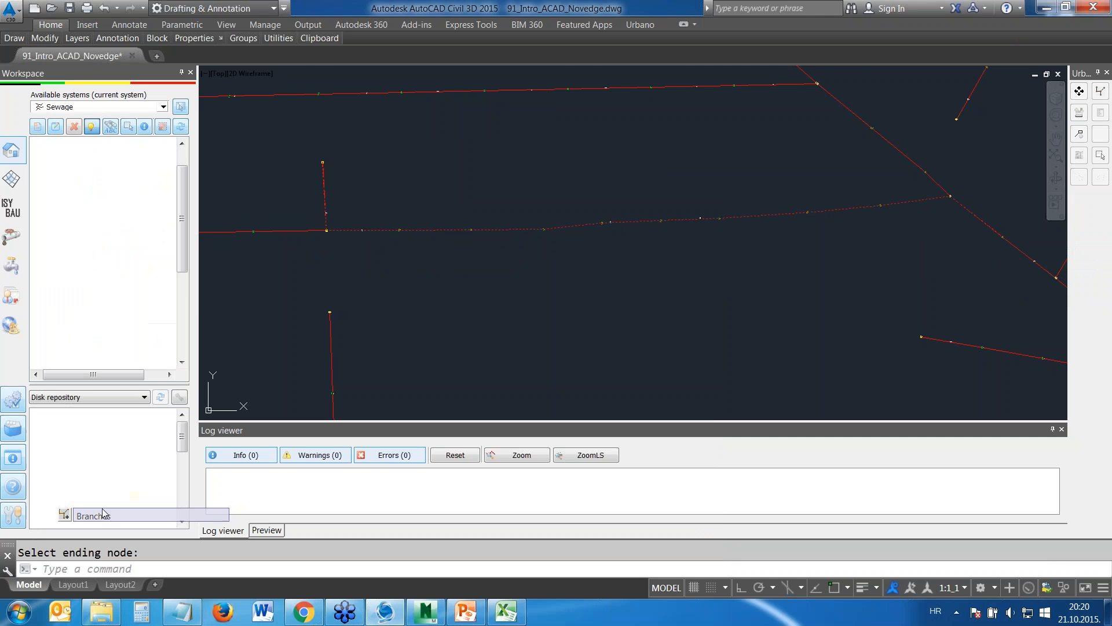
scroll(493, 339, down, 4)
click(539, 174)
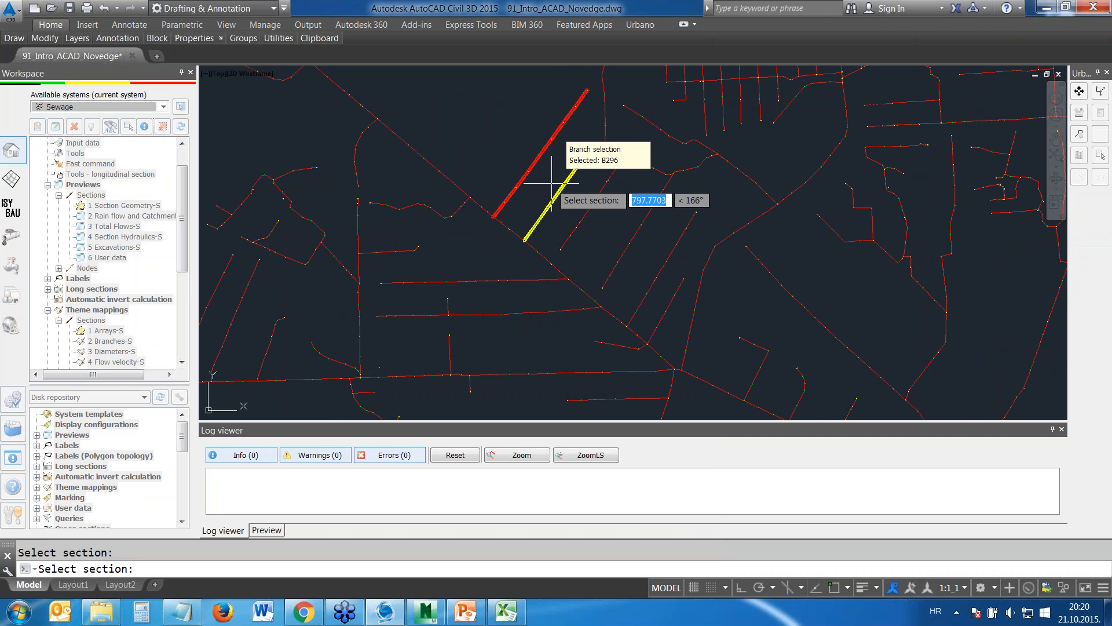
click(616, 168)
click(663, 185)
right_click(648, 185)
click(482, 412)
scroll(317, 467, down, 3)
scroll(317, 467, up, 2)
List the section geometry of the whole array Main1, then close the section geometry preview
click(82, 542)
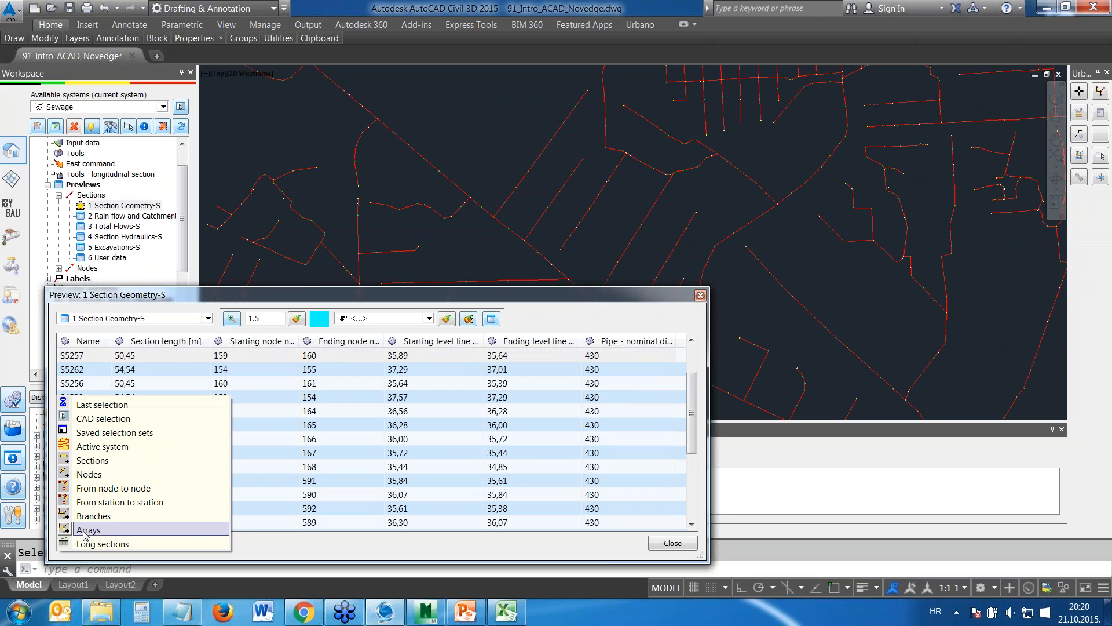
click(87, 528)
scroll(406, 249, down, 5)
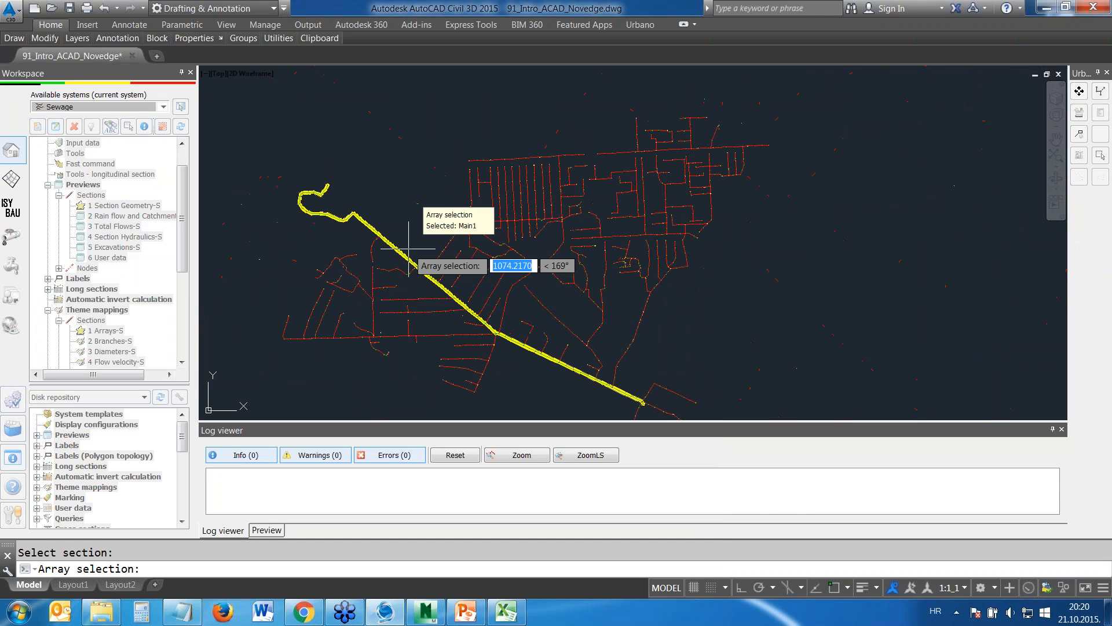
click(408, 249)
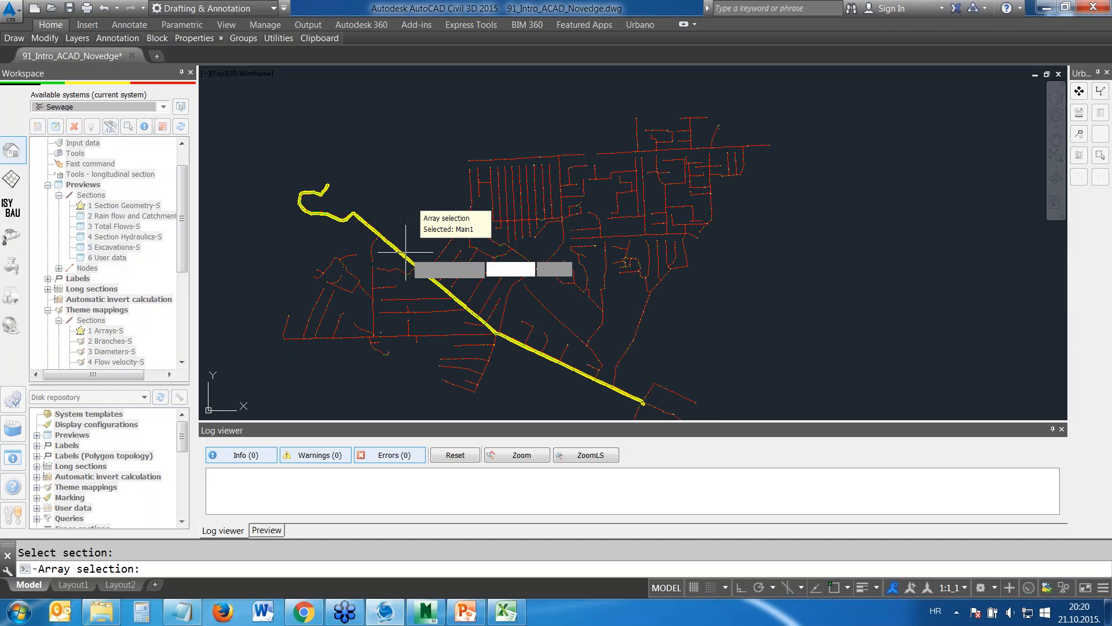
key(Return)
mouse_move(389, 287)
mouse_down()
mouse_move(392, 32)
mouse_move(401, 307)
mouse_up()
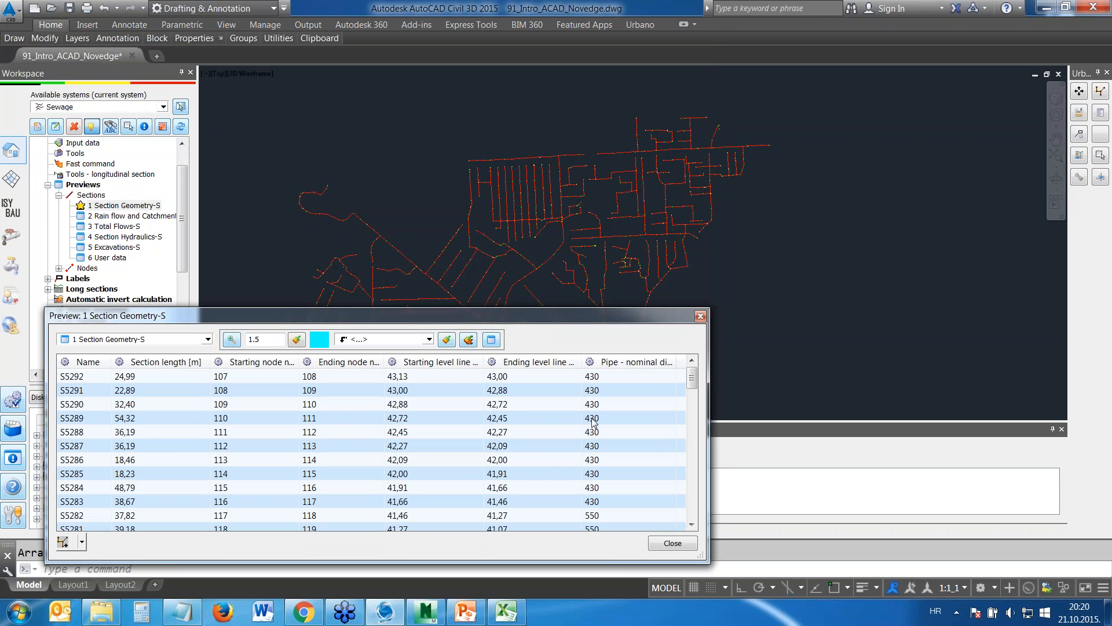
click(674, 543)
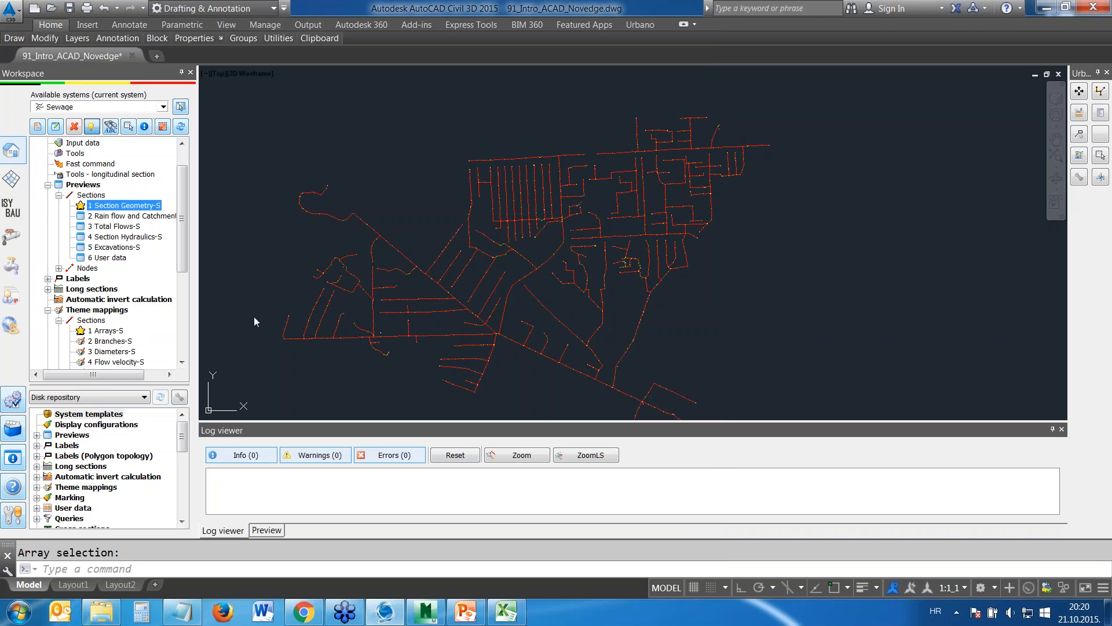
Collapse Previews and Theme mappings, expand Long sections and open longitudinal section drawing with the 2 Sewage 500/100 definition
click(48, 186)
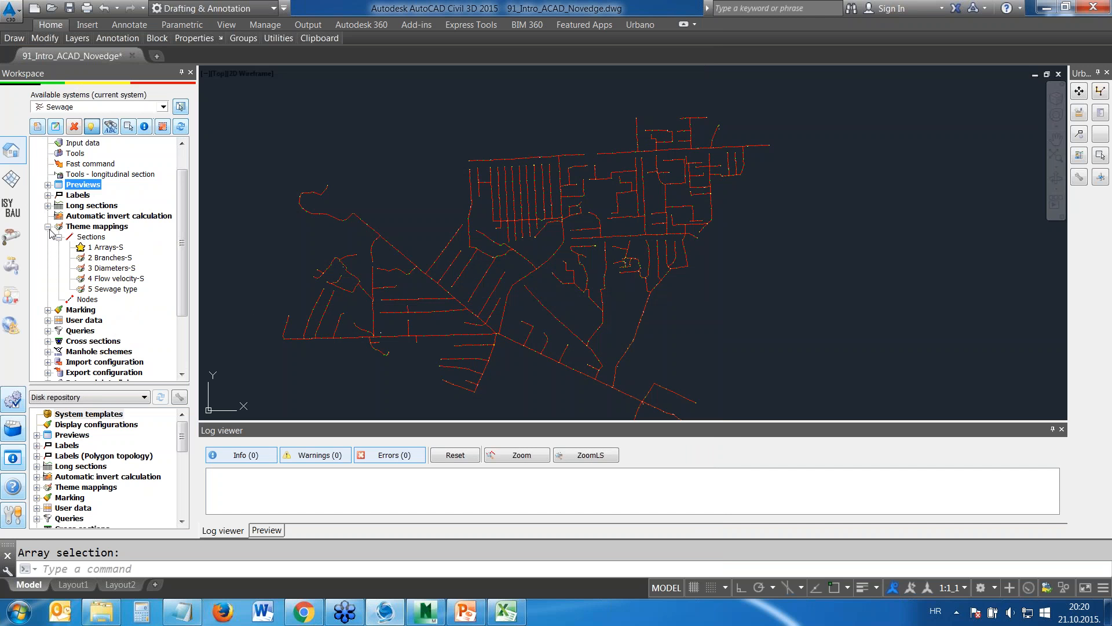
click(49, 227)
click(48, 205)
click(124, 227)
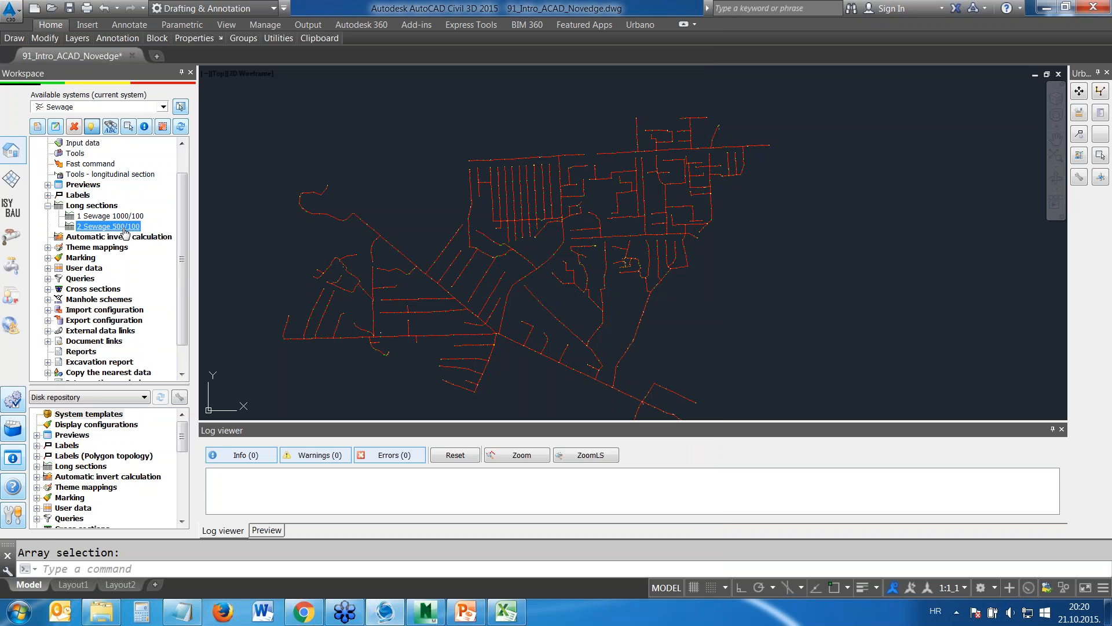
double_click(124, 229)
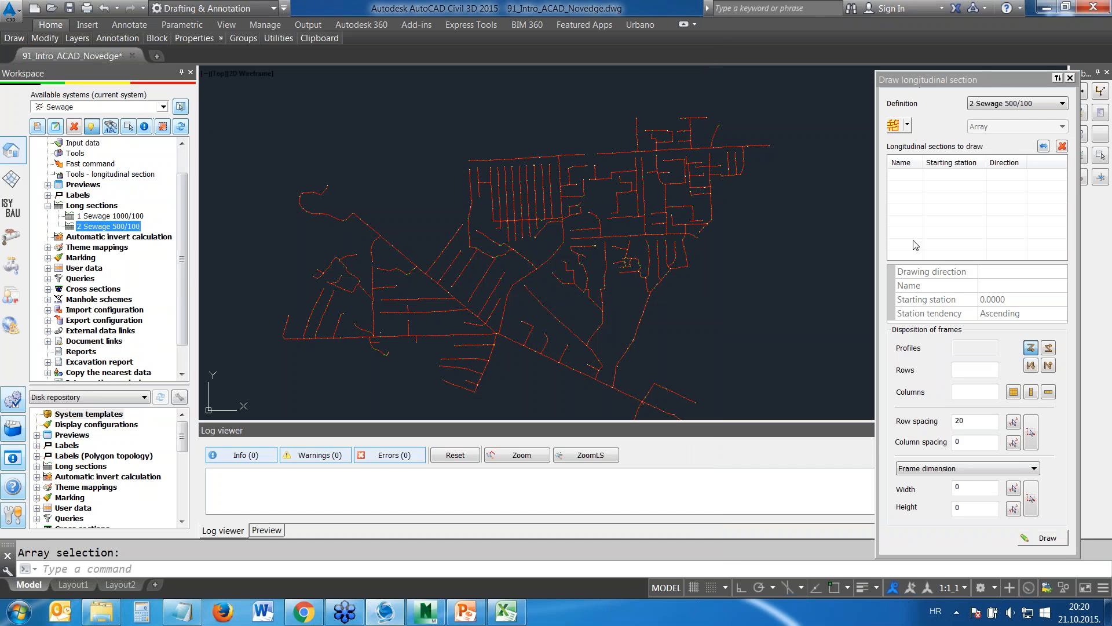
drag(990, 75, 987, 59)
Draw the longitudinal section from node 1036 to node 1098, inserting it in the empty area east of the network
click(903, 107)
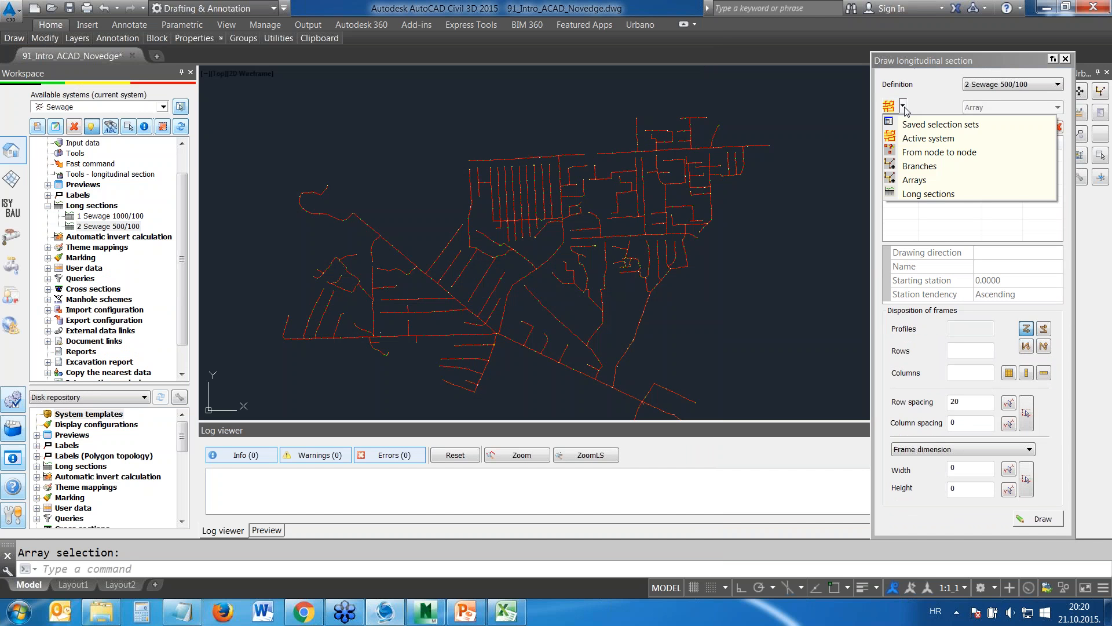
click(917, 153)
scroll(637, 278, up, 5)
click(621, 280)
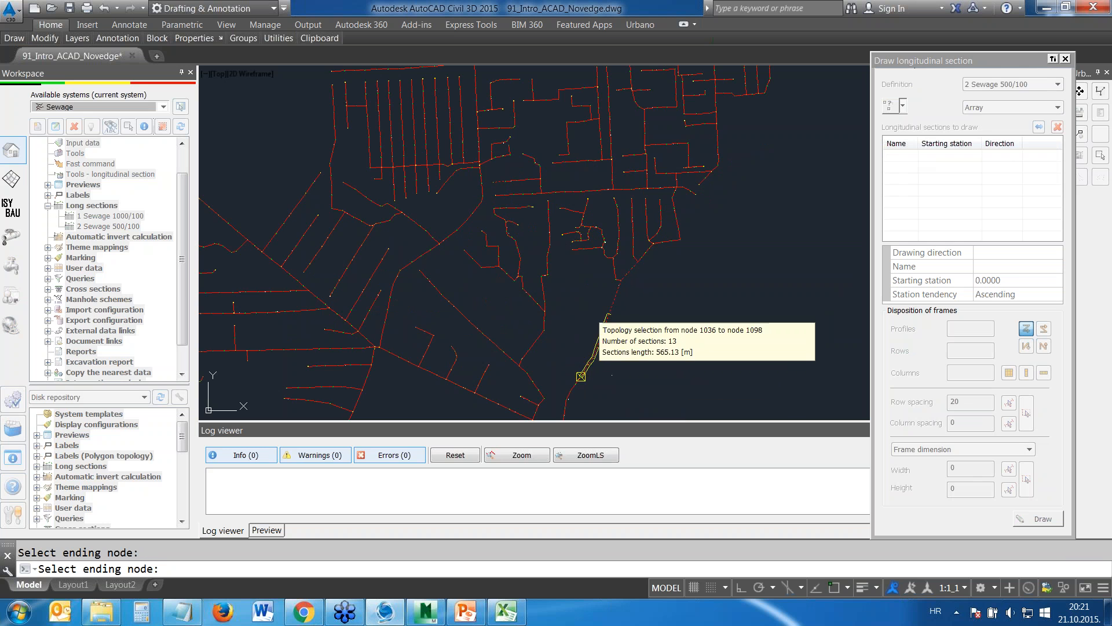
click(581, 376)
click(1043, 518)
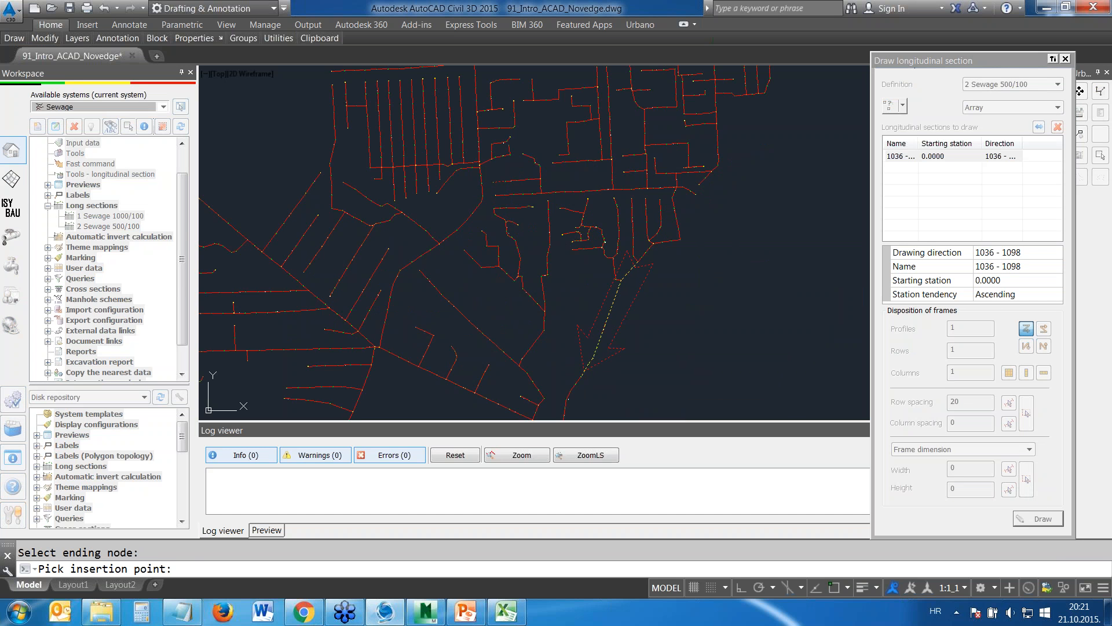
click(677, 308)
Examine the manholes, pipe lines and data table of the drawn 1036 - 1098 longitudinal section
scroll(686, 309, up, 13)
mouse_move(576, 255)
middle_down()
mouse_move(401, 248)
mouse_move(367, 179)
mouse_move(328, 181)
mouse_move(385, 238)
middle_up()
scroll(284, 135, up, 3)
scroll(353, 210, up, 8)
scroll(443, 213, down, 8)
middle_drag(387, 327, 410, 273)
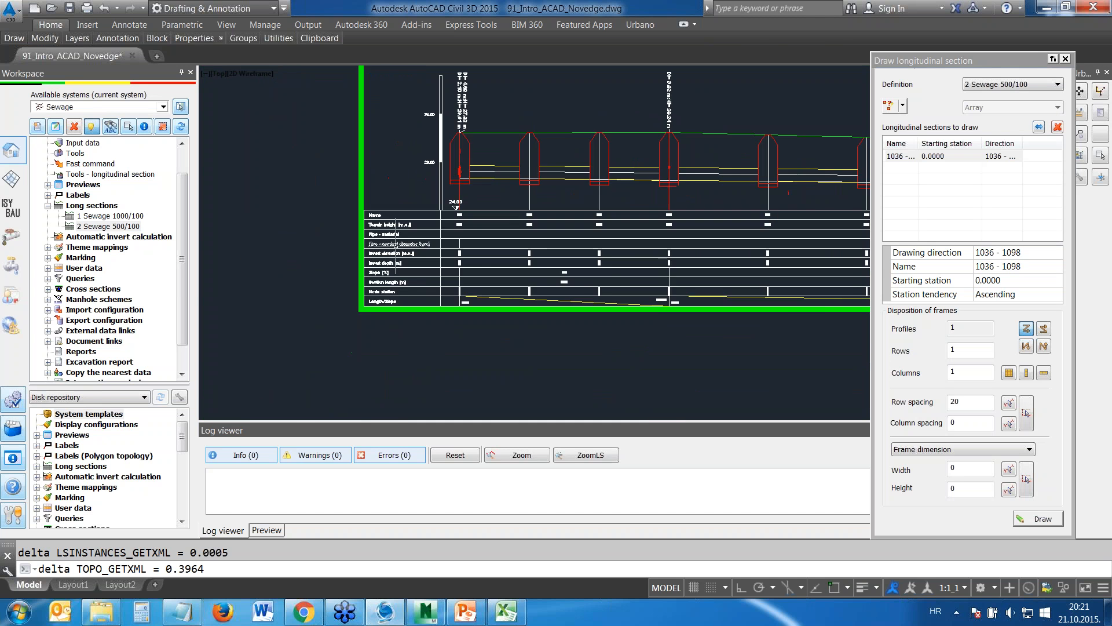
scroll(411, 273, up, 5)
scroll(579, 249, down, 15)
scroll(613, 253, down, 5)
Draw longitudinal sections of branches B199, B569 and B967, stacked in one column below the 1036 - 1098 profile
click(903, 106)
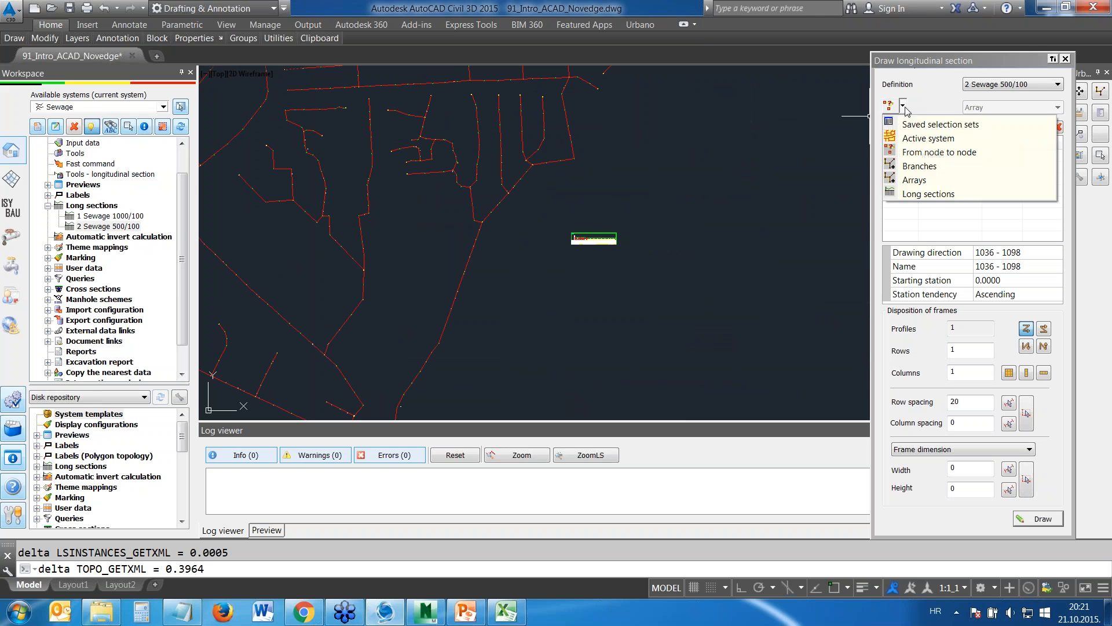
click(913, 166)
click(473, 136)
click(489, 135)
click(517, 125)
right_click(516, 124)
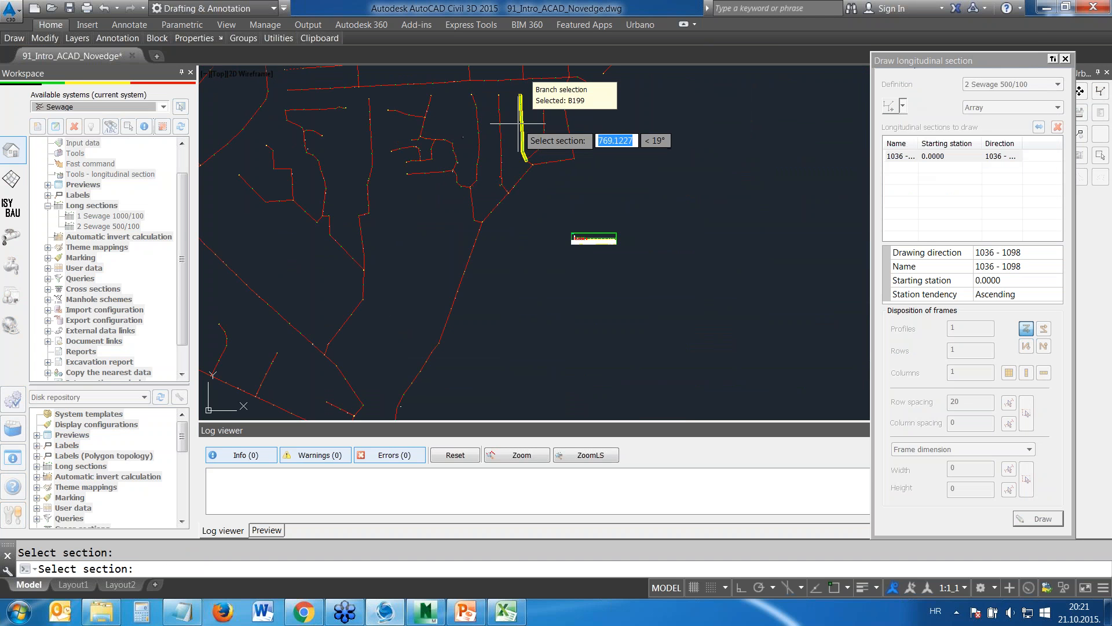
click(1027, 372)
click(1044, 519)
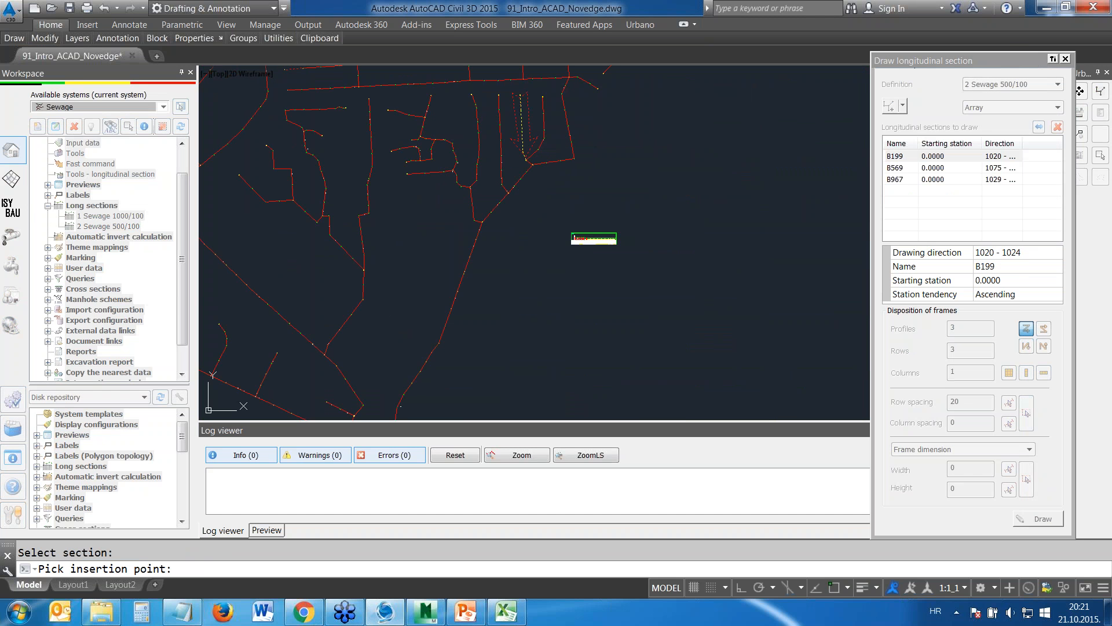
click(574, 238)
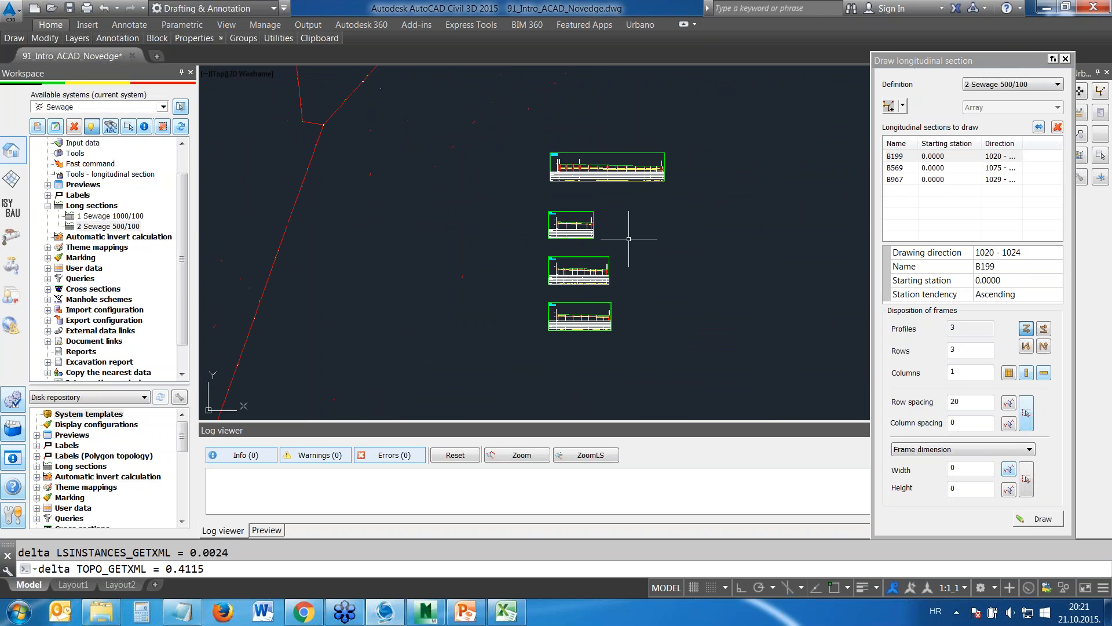
Examine the B199 longitudinal section, including its manholes, terrain line and data table
scroll(614, 163, up, 4)
scroll(539, 244, up, 3)
middle_drag(717, 266, 588, 212)
middle_drag(494, 201, 532, 236)
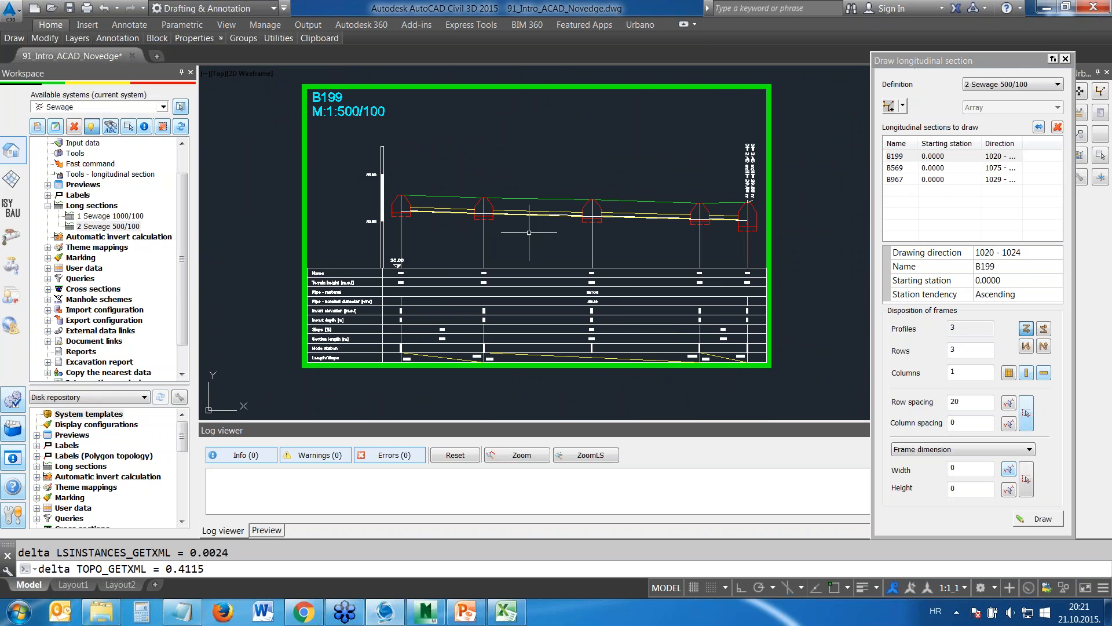
scroll(532, 237, up, 2)
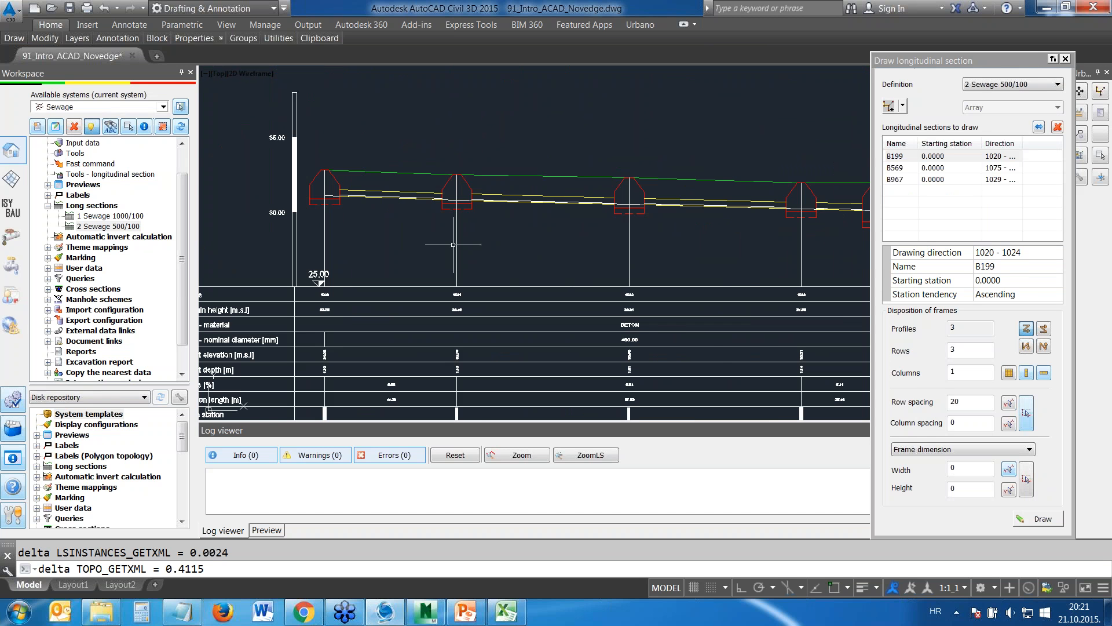
scroll(566, 256, down, 2)
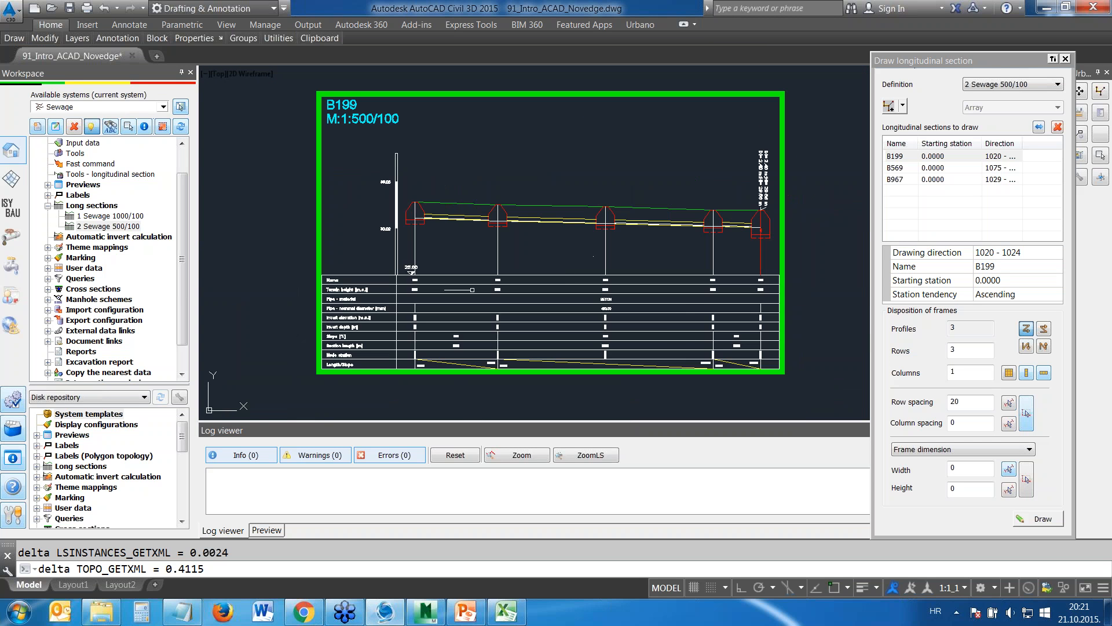
scroll(661, 306, down, 5)
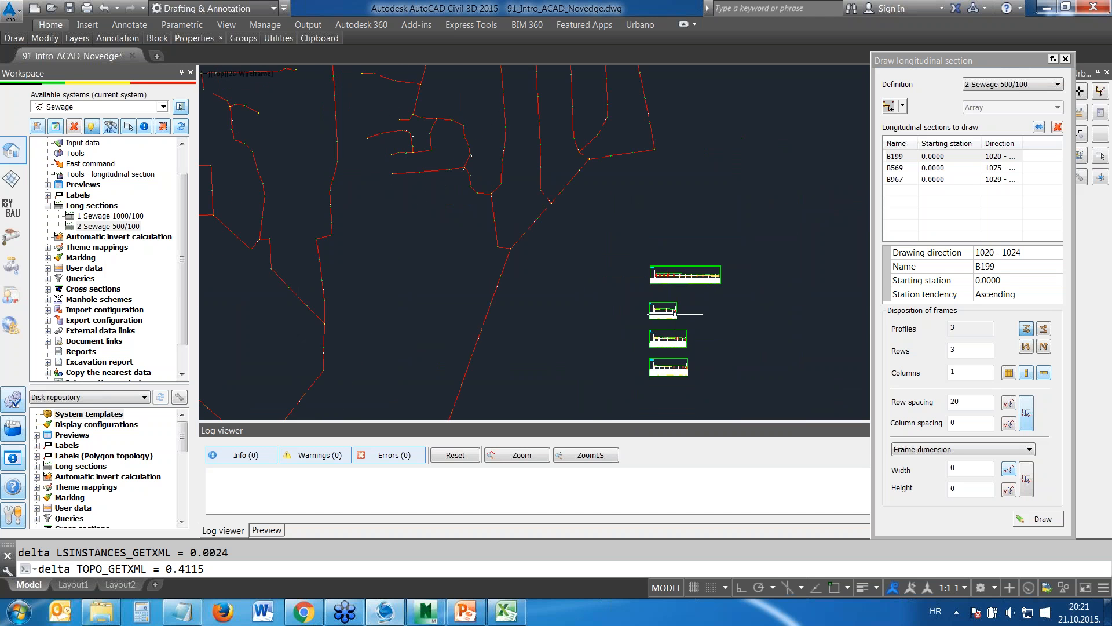
Draw the longitudinal section of the whole array Main5, inserting it near the existing profiles east of the network
middle_drag(676, 316, 662, 157)
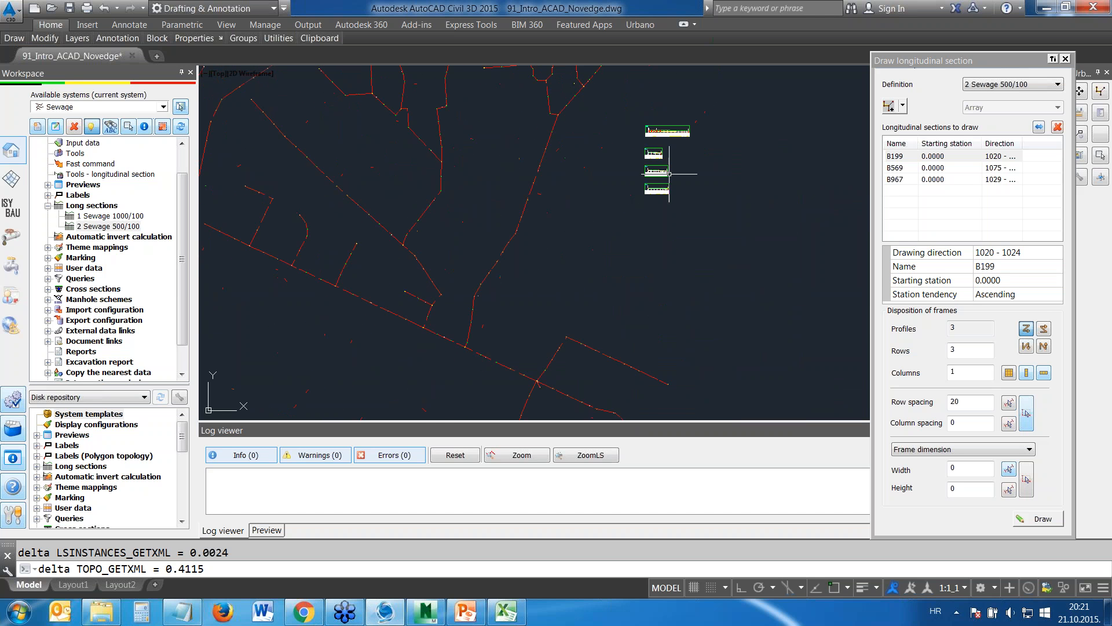
click(903, 106)
click(907, 183)
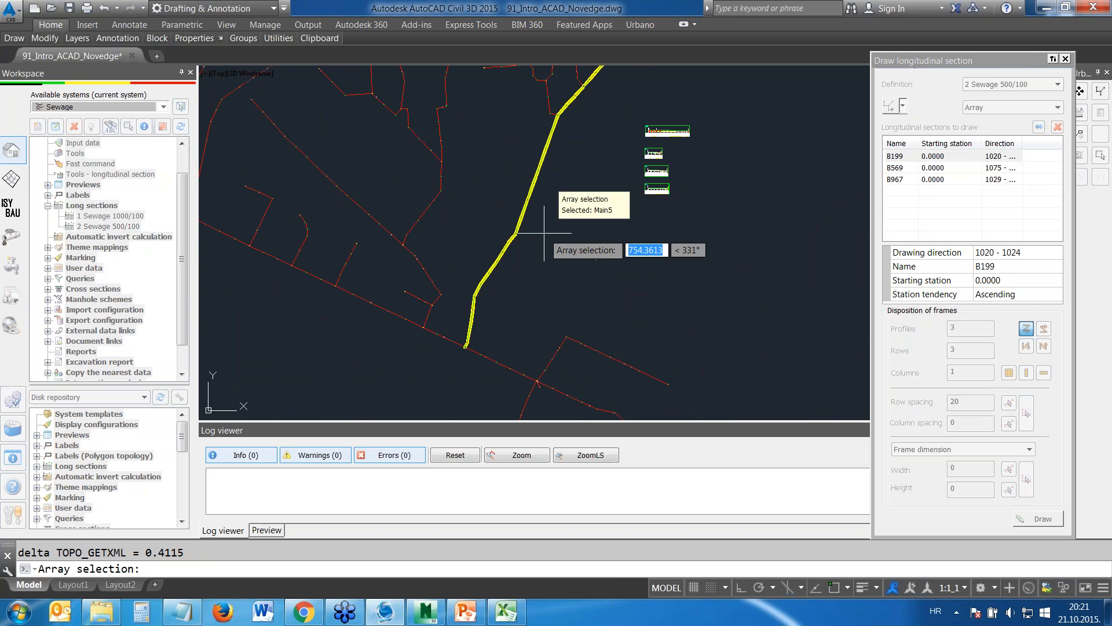
scroll(641, 189, down, 5)
scroll(647, 192, up, 5)
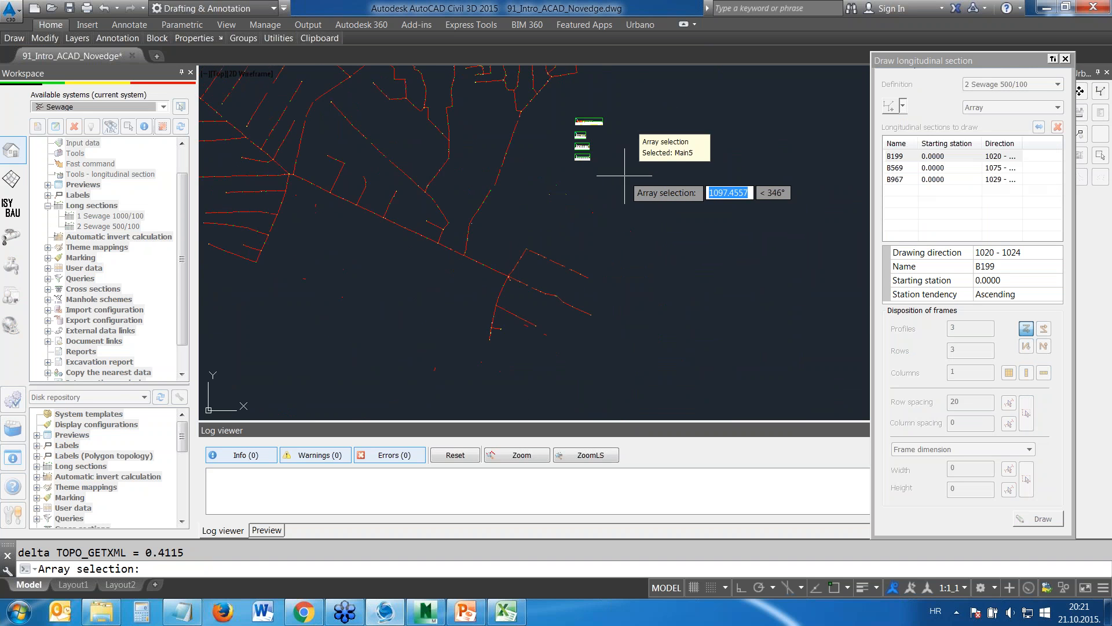
scroll(618, 165, down, 5)
scroll(628, 174, up, 1)
scroll(602, 188, down, 1)
click(598, 192)
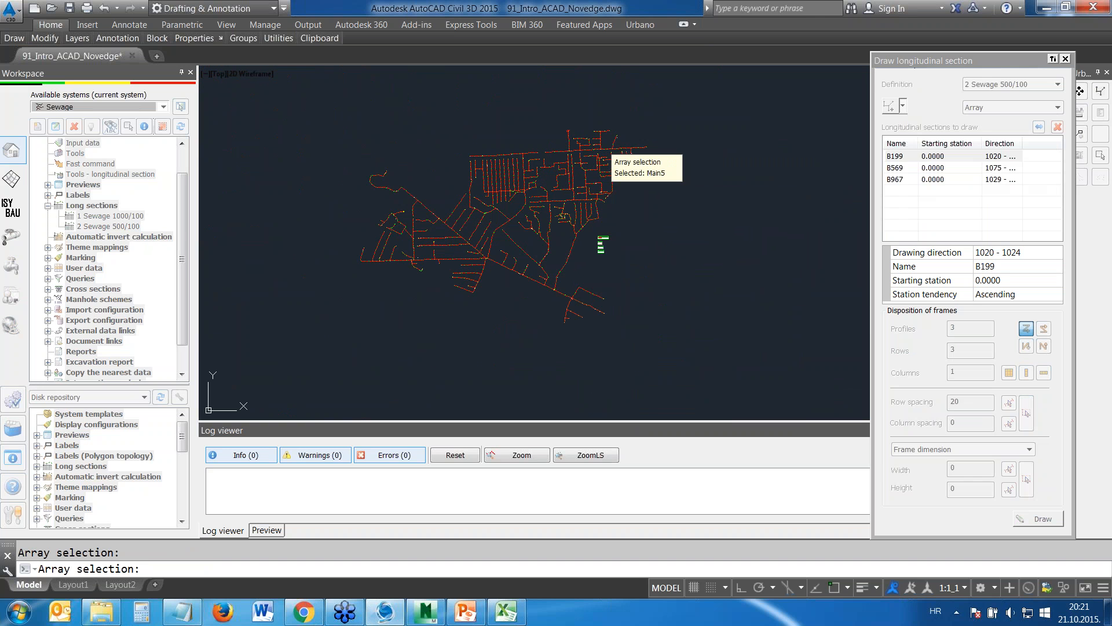
right_click(600, 143)
click(1031, 512)
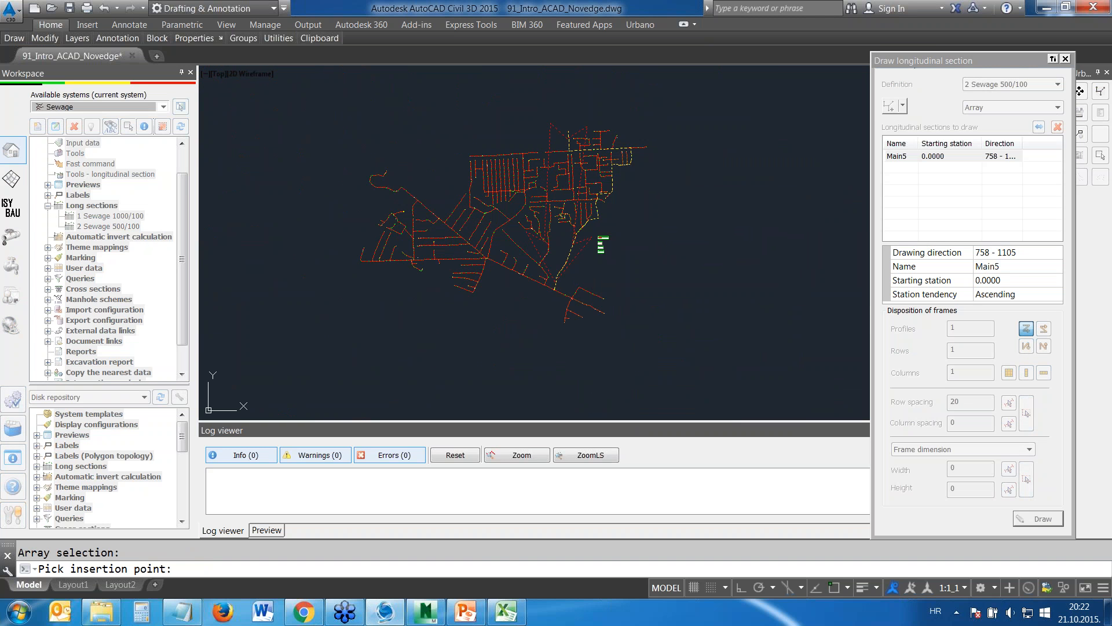
click(603, 243)
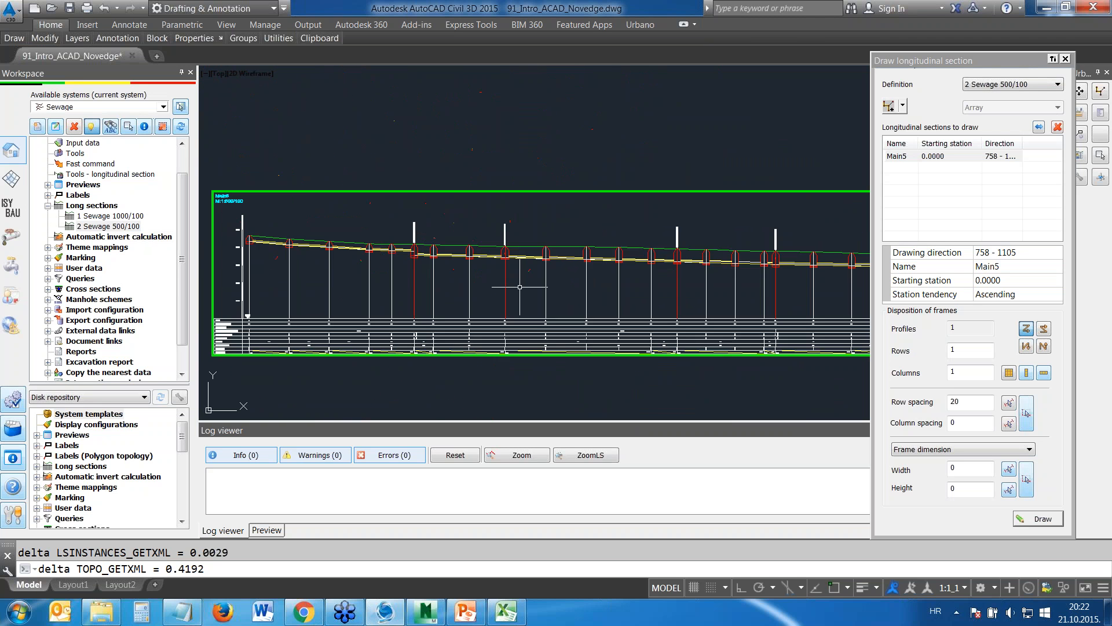
Examine the manholes, connecting-pipe annotations and pipe run along the Main5 longitudinal section
scroll(510, 255, up, 3)
scroll(510, 302, up, 3)
scroll(510, 302, down, 1)
scroll(539, 269, down, 2)
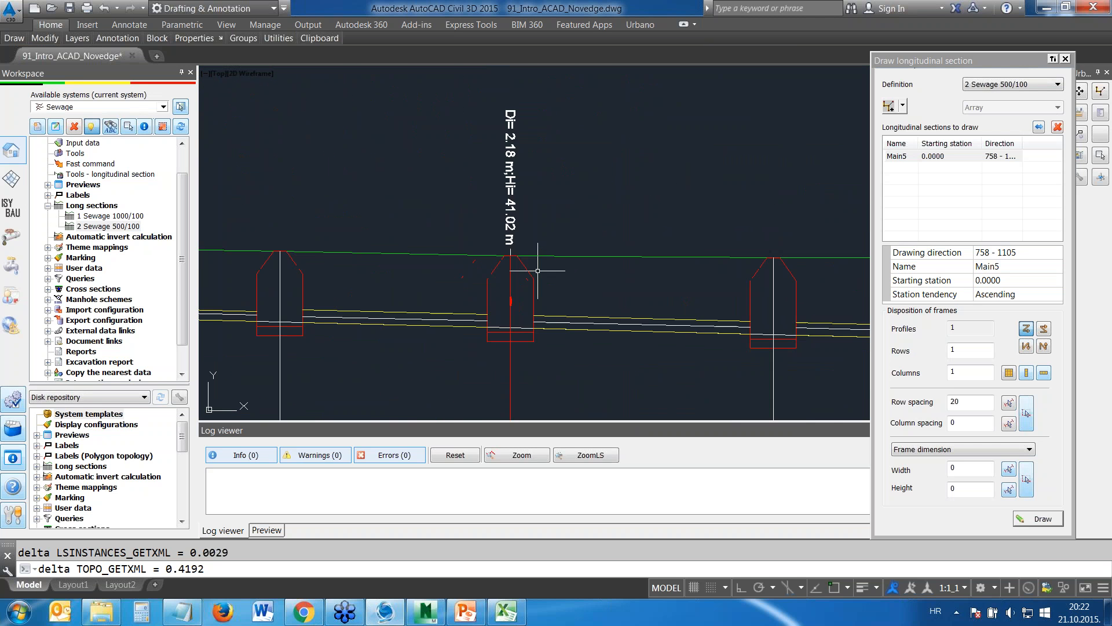
scroll(684, 308, down, 1)
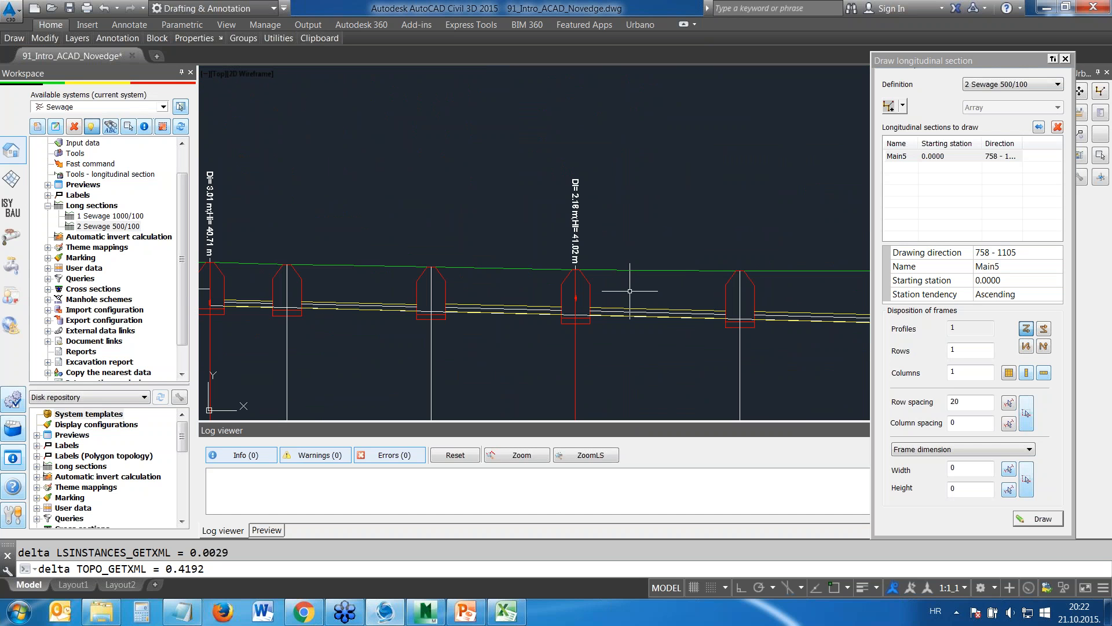
mouse_move(800, 289)
middle_down()
mouse_move(656, 214)
mouse_move(552, 198)
middle_up()
middle_drag(733, 214, 506, 184)
middle_drag(760, 187, 596, 201)
scroll(644, 166, up, 2)
scroll(619, 176, down, 3)
middle_drag(861, 194, 504, 188)
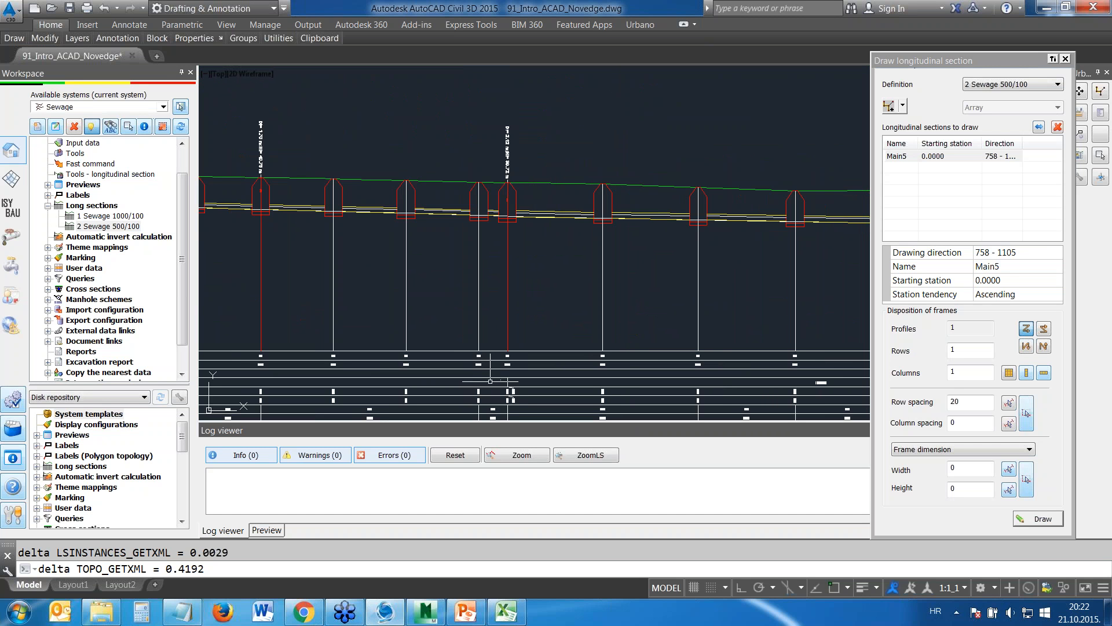
Inspect the invert elevations and depths at nodes 800 and 805 in the Main5 profile's data table
scroll(499, 380, up, 5)
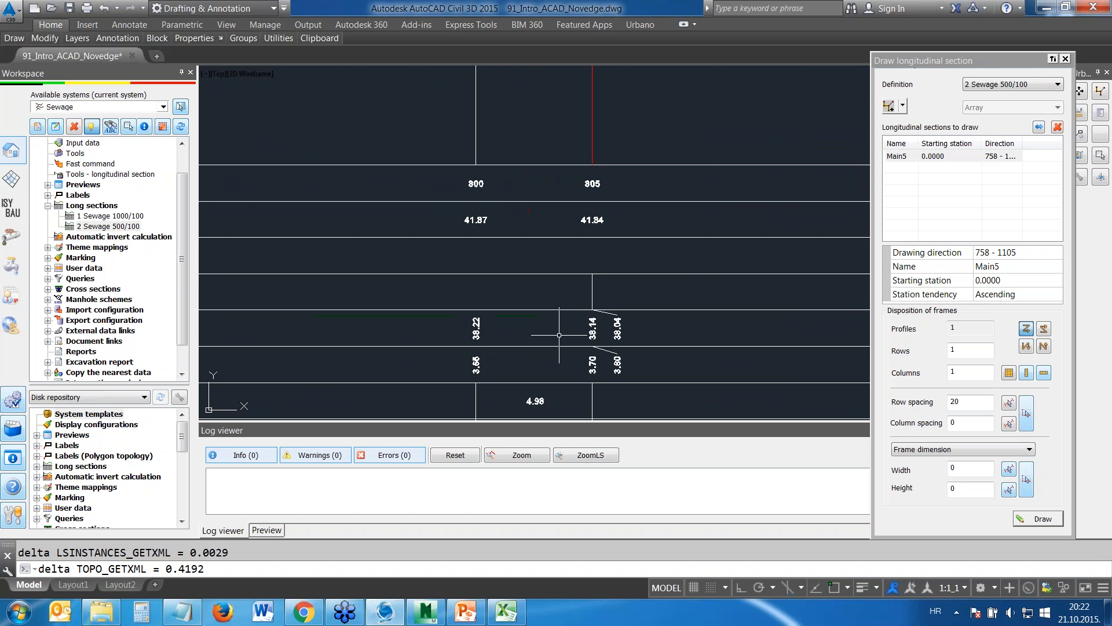
scroll(568, 316, up, 3)
scroll(544, 232, down, 3)
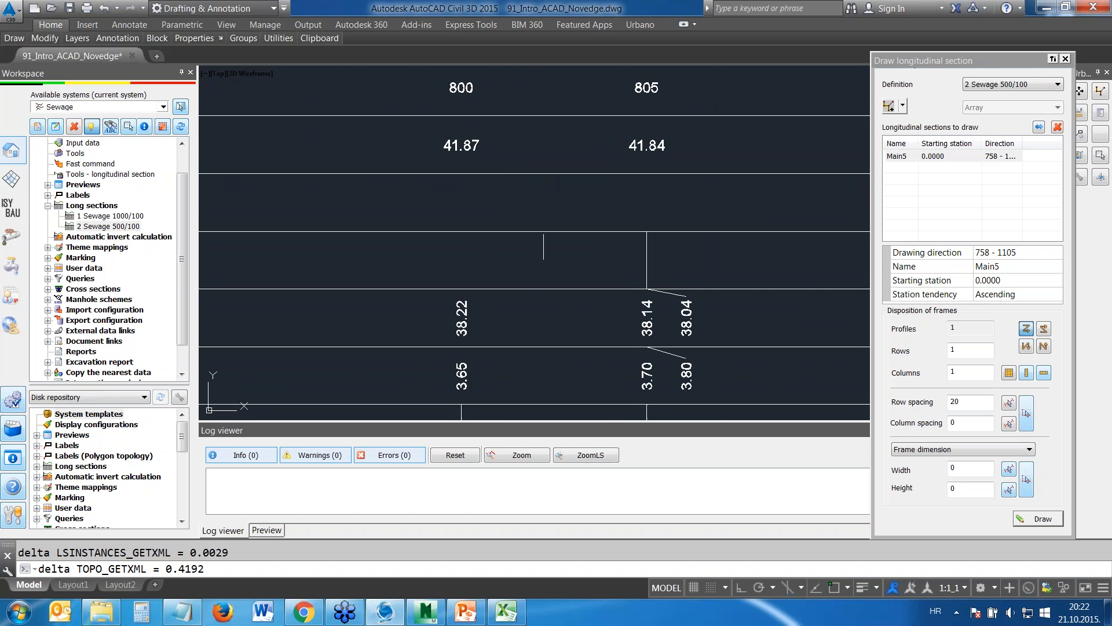
scroll(543, 255, down, 6)
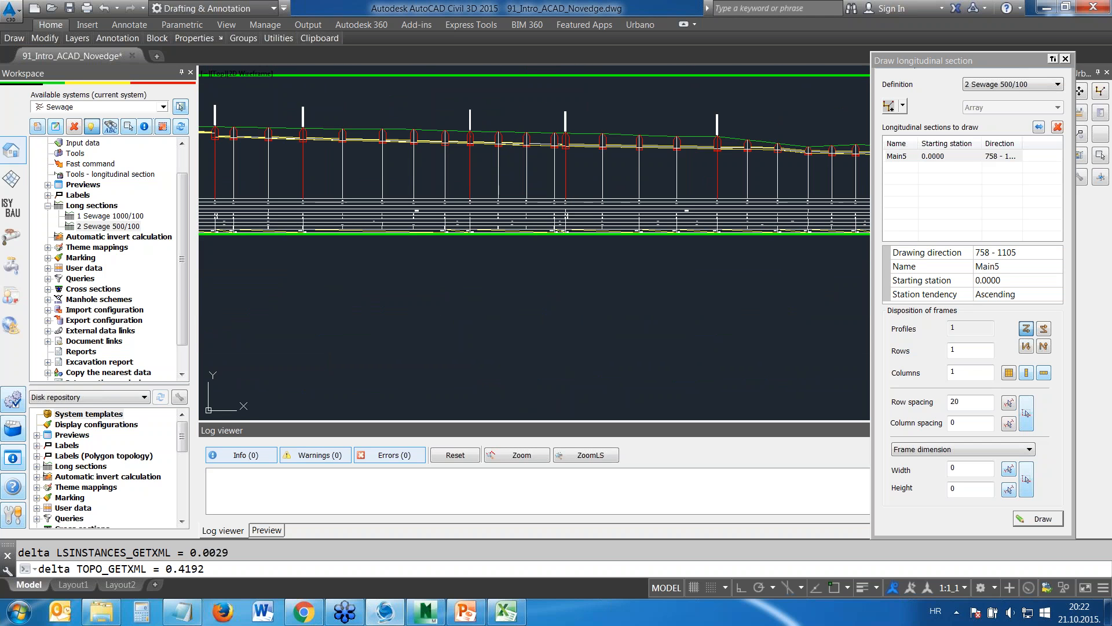
scroll(549, 231, down, 4)
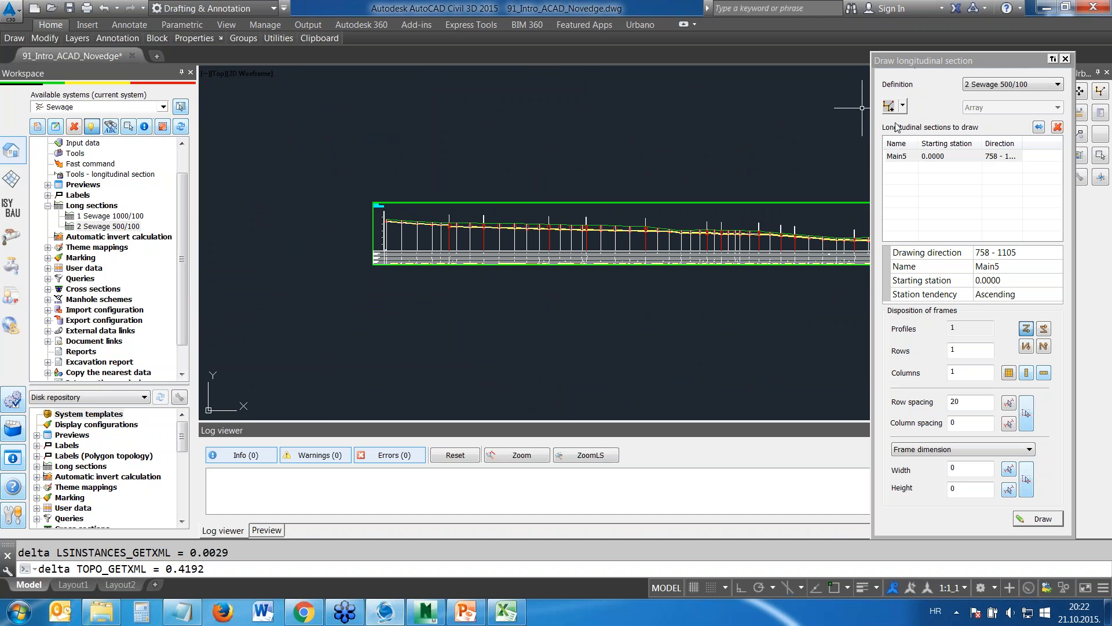
Close the longitudinal section drawing tool and duplicate the section preview configuration 1 Section Geometry-S
middle_drag(745, 168, 709, 140)
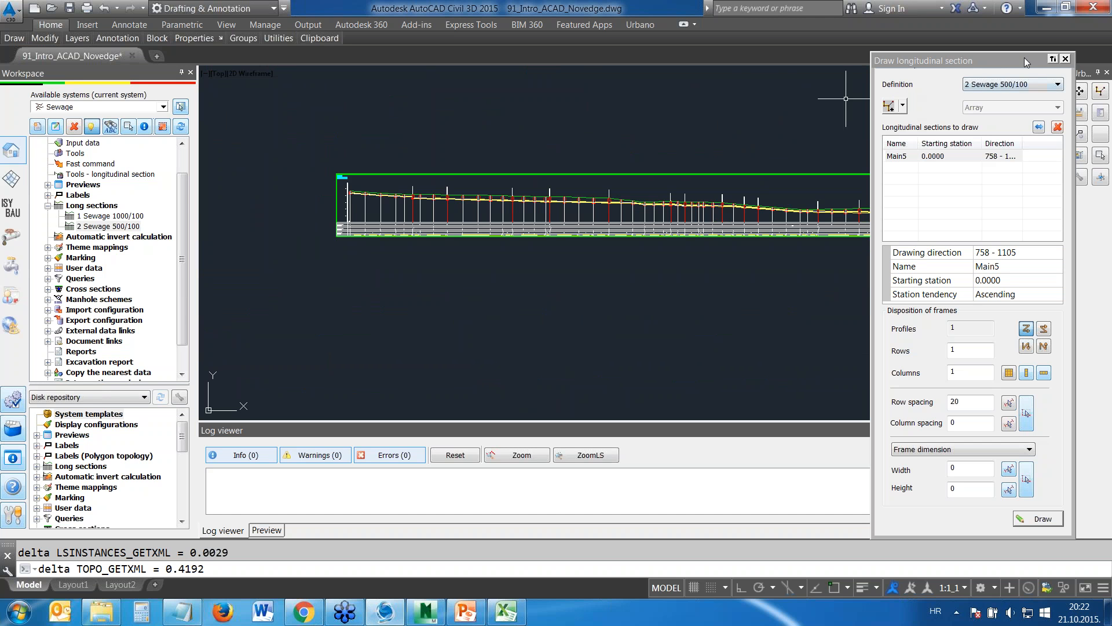
click(1066, 59)
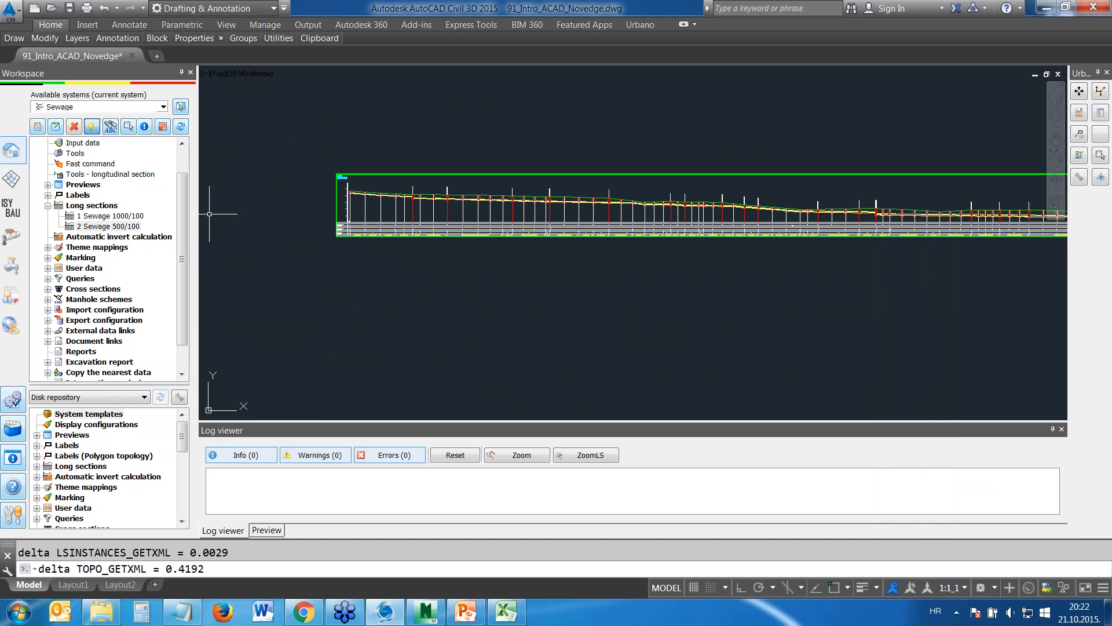
click(48, 206)
double_click(83, 184)
click(110, 206)
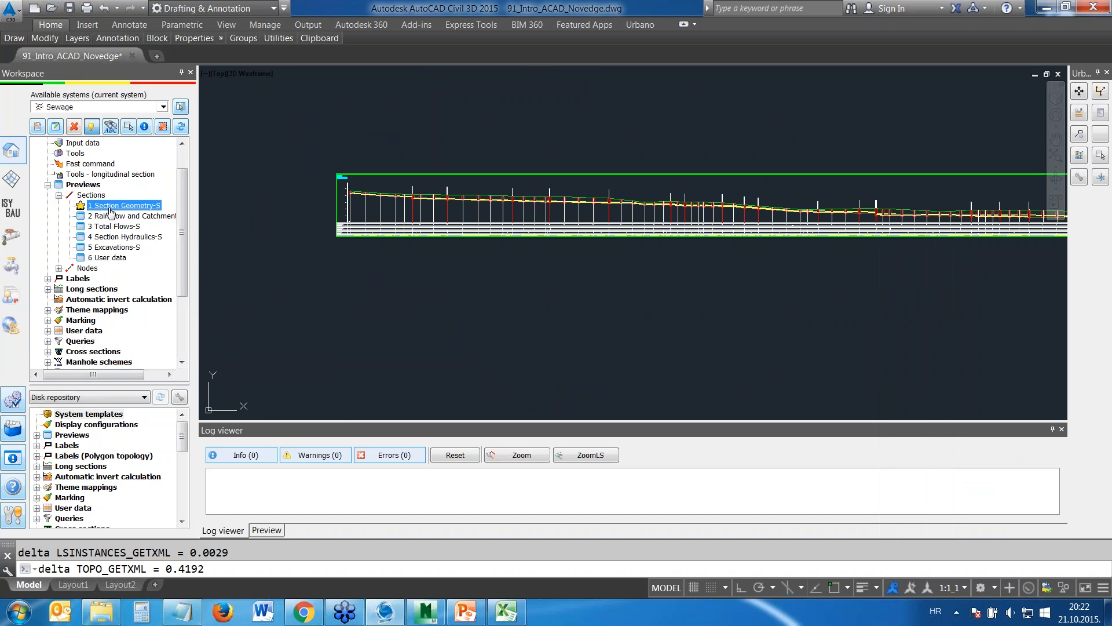
right_click(109, 207)
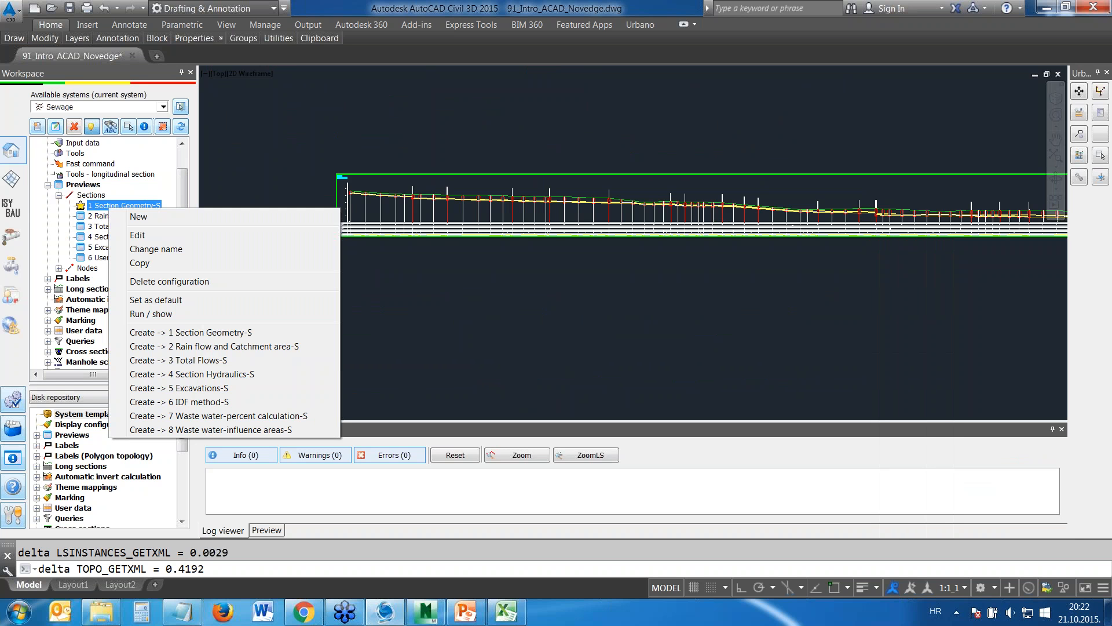
click(139, 263)
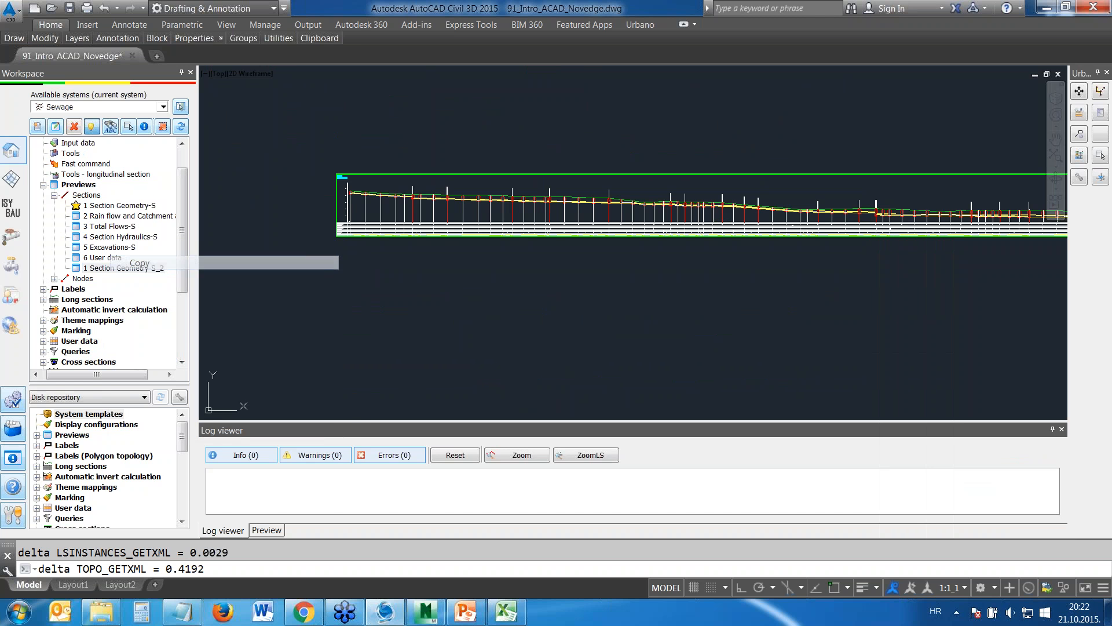
Edit the copied section preview configuration and remove its starting and ending level line elevation data
right_click(130, 270)
click(156, 295)
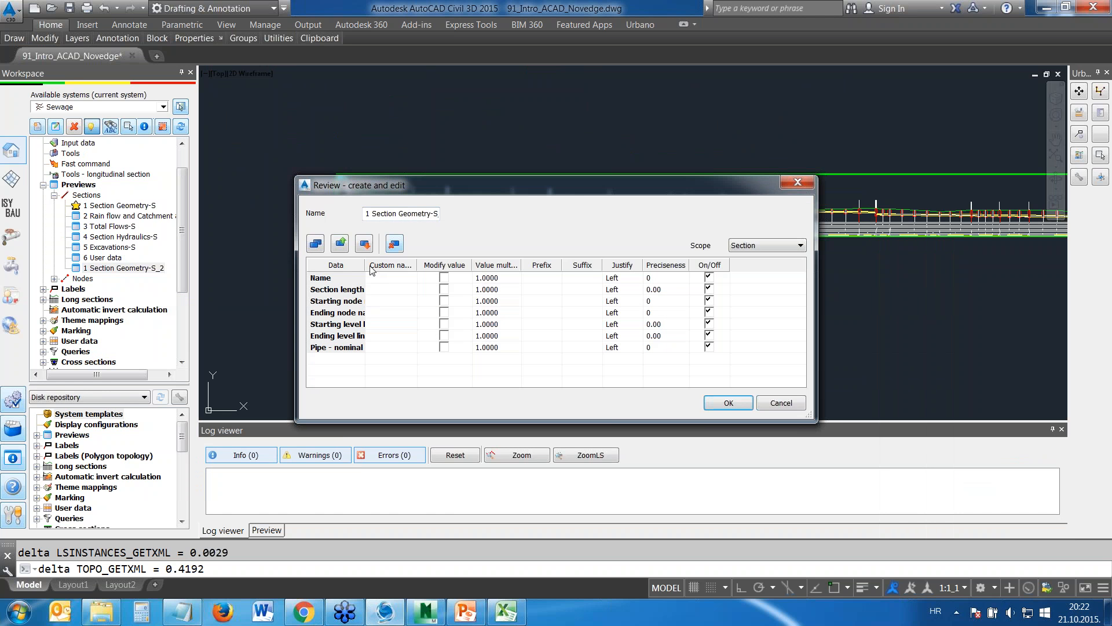
drag(366, 266, 458, 266)
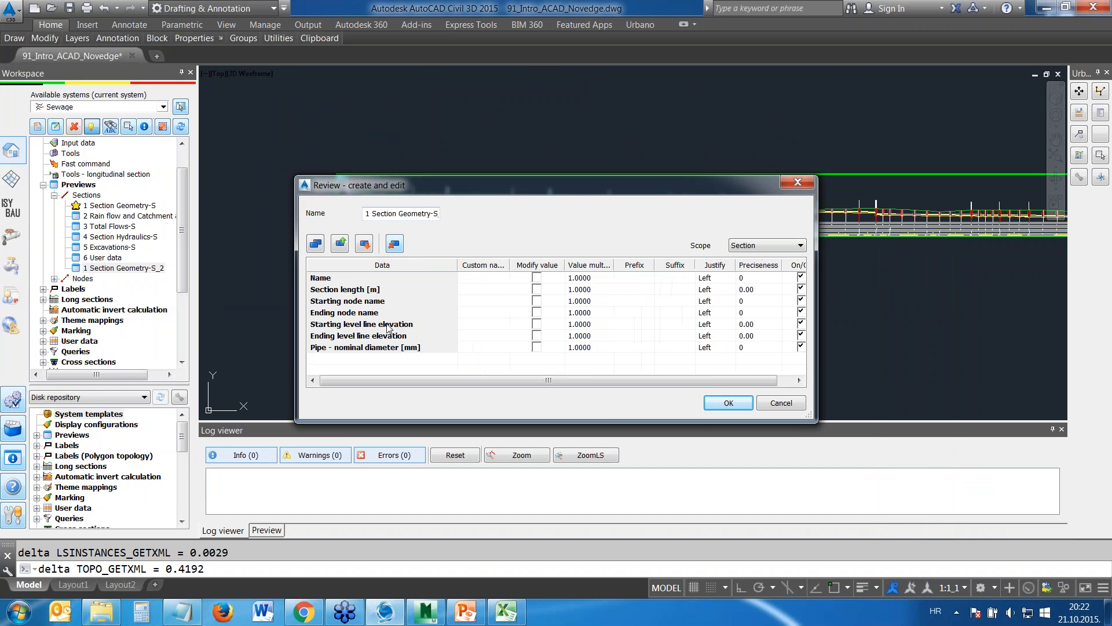
click(357, 325)
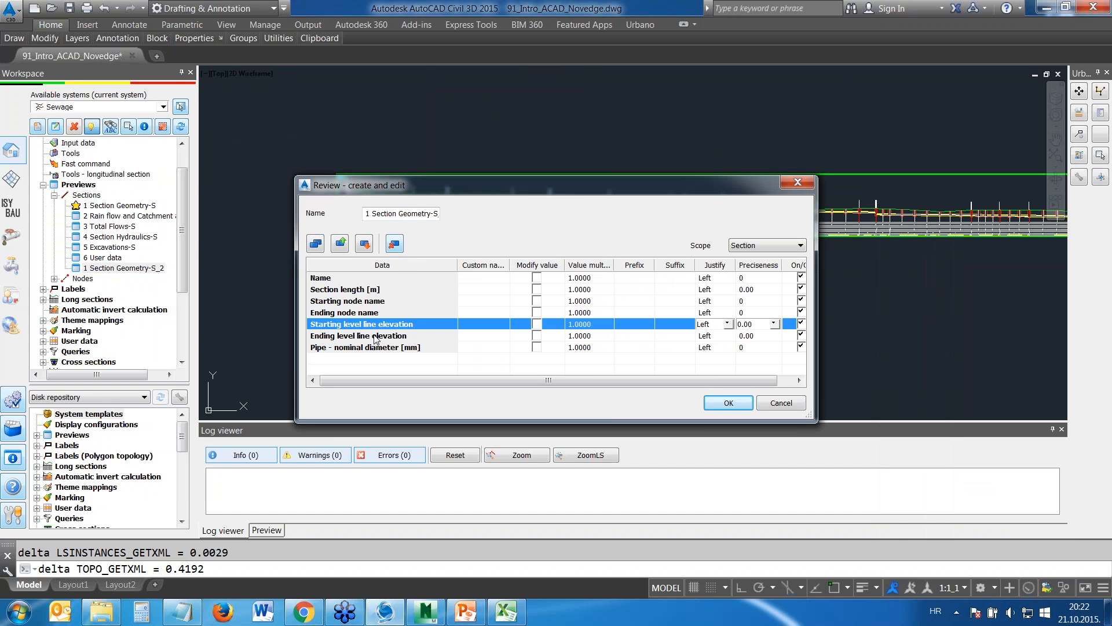
click(394, 244)
click(375, 324)
click(396, 244)
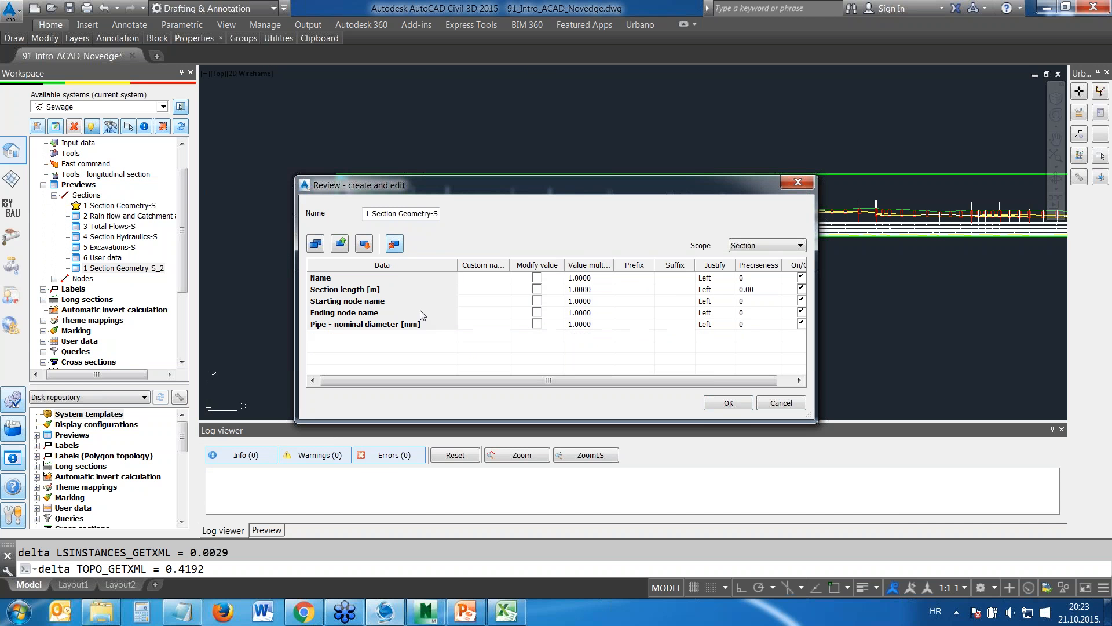
Find the inner diameter parameter by searching for "inner" and add Pipe - inner diameter [mm] to the preview's data
click(316, 244)
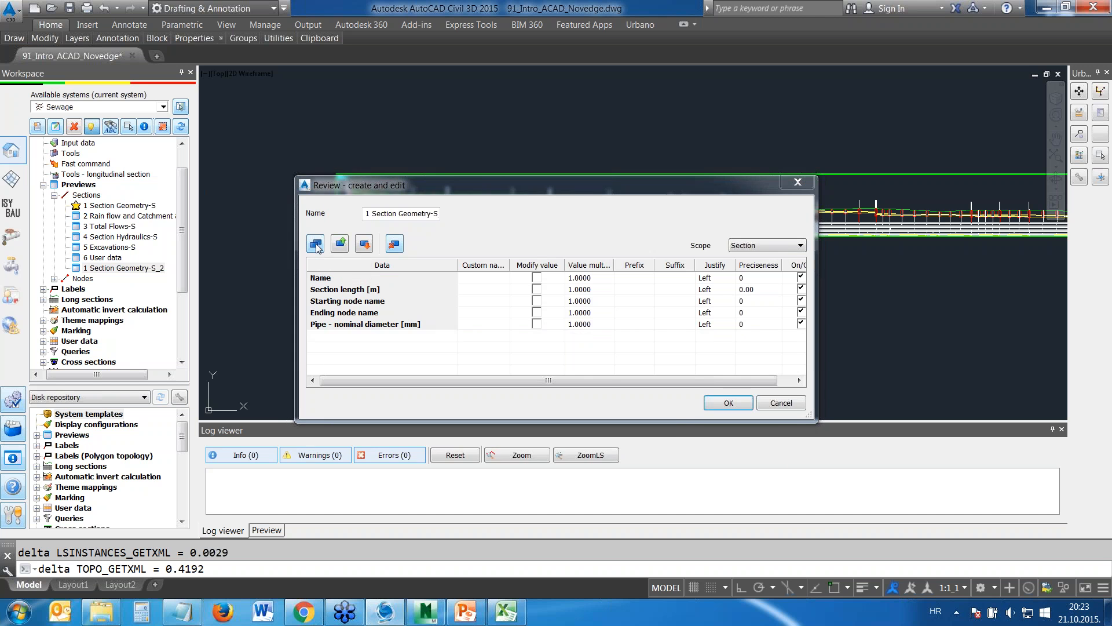
text(inner)
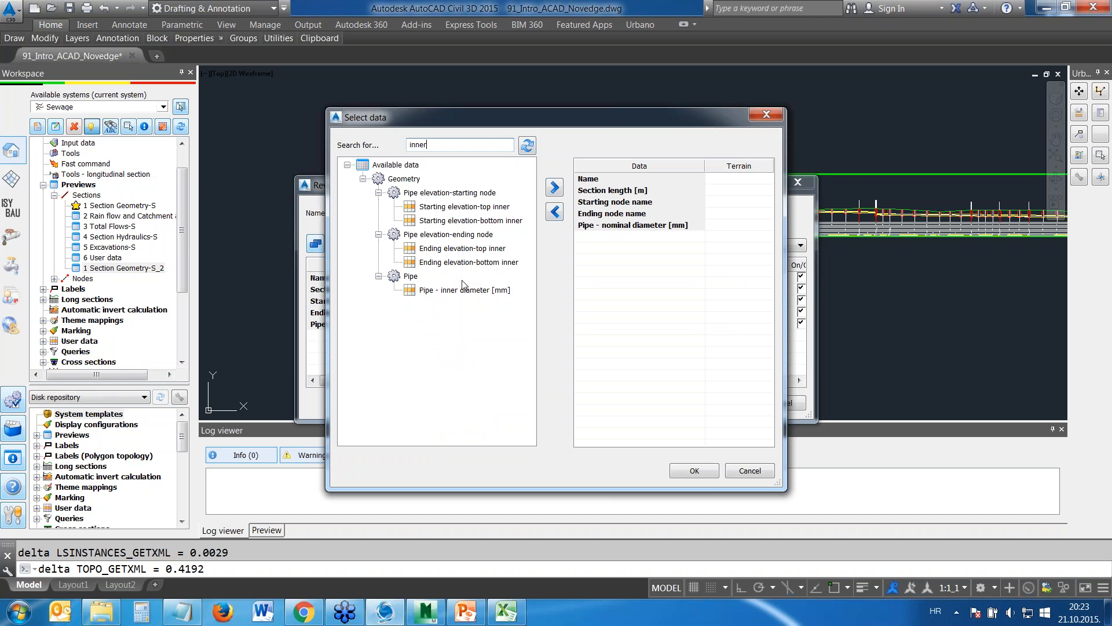
click(455, 291)
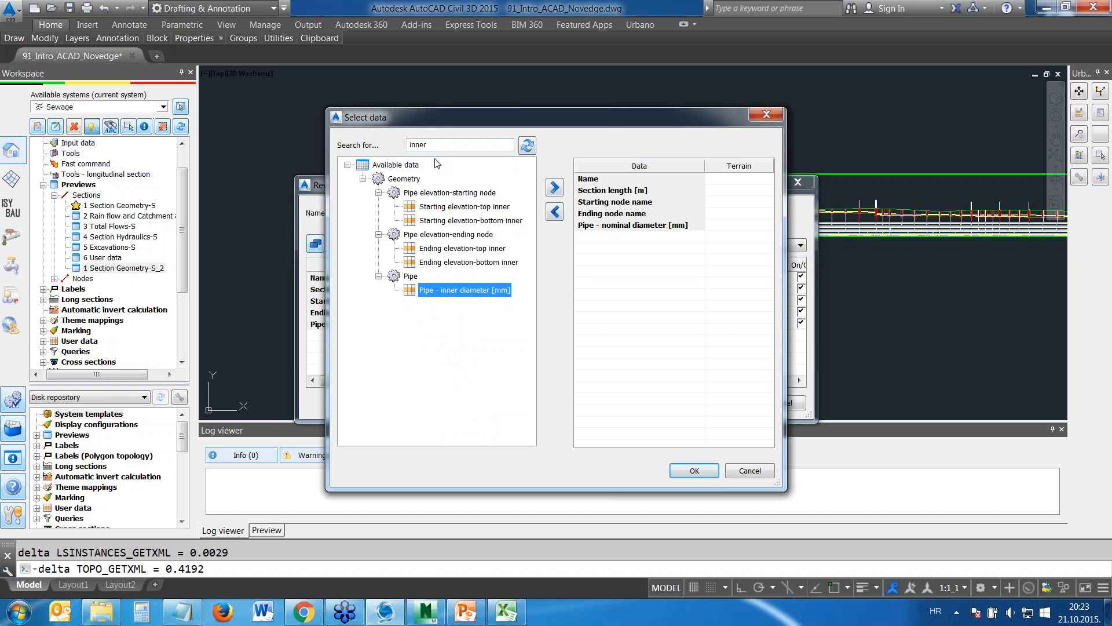
click(555, 187)
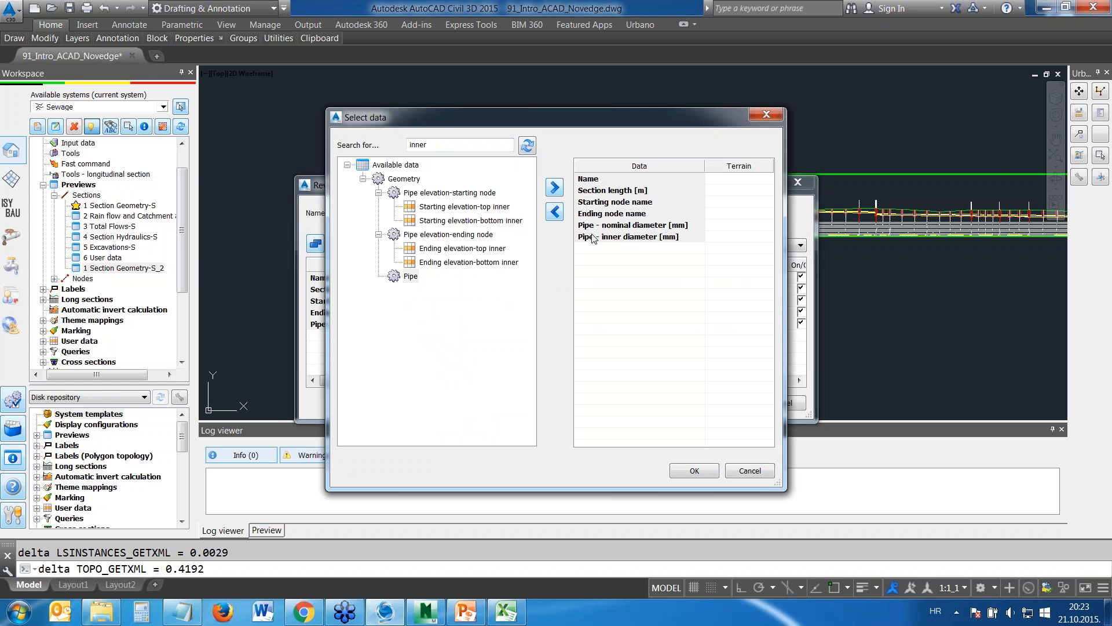
click(693, 471)
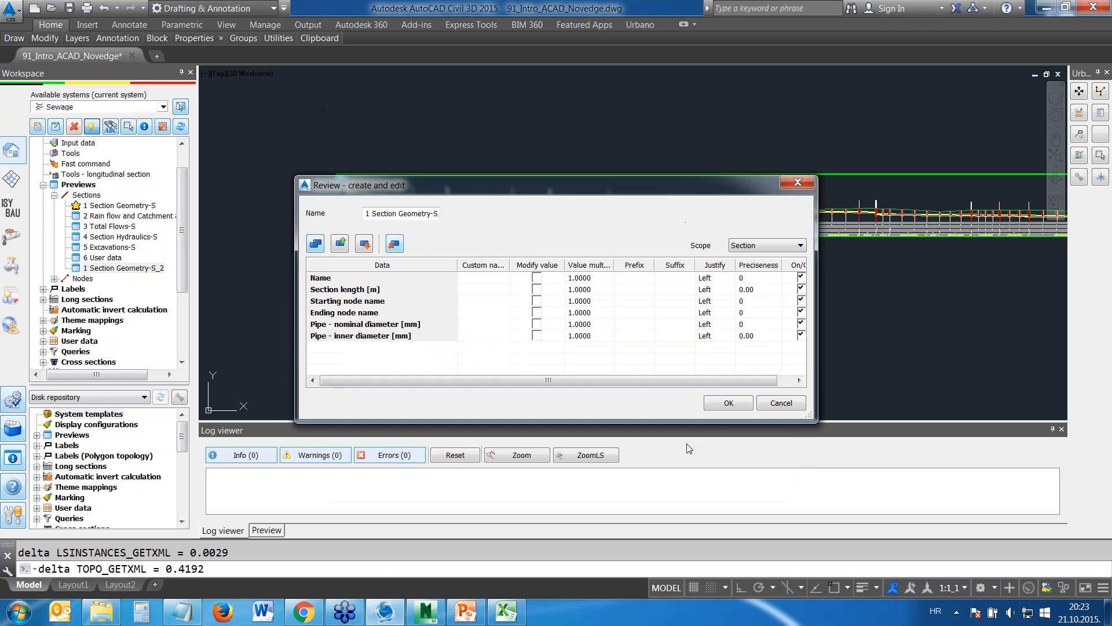
Give the pipe inner diameter the custom name DN, set its preciseness to 0 and save the configuration
click(483, 331)
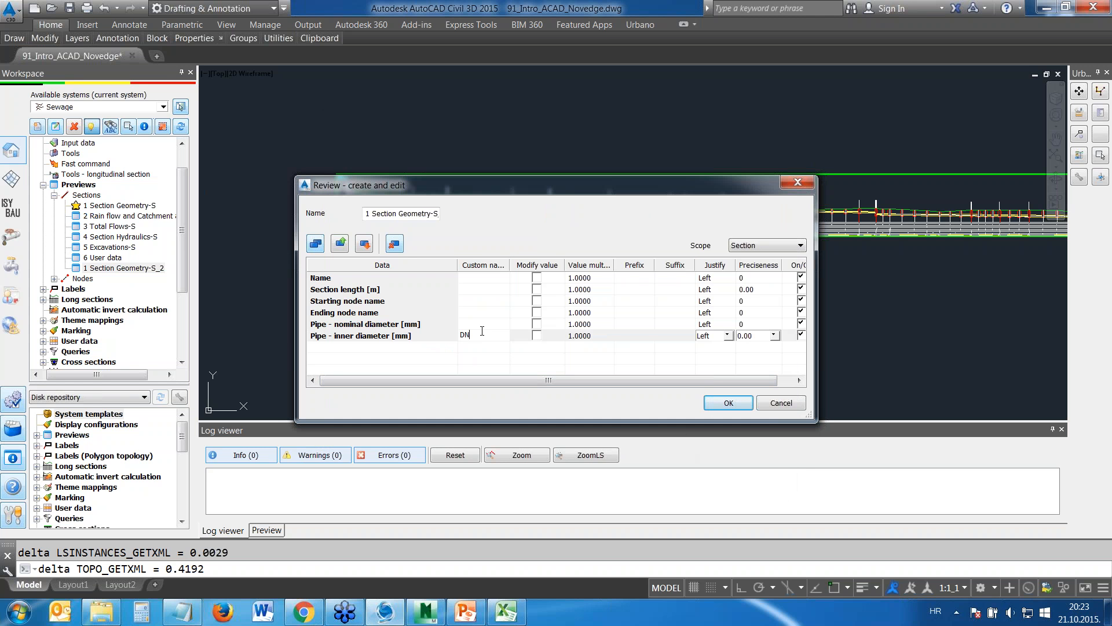
click(653, 339)
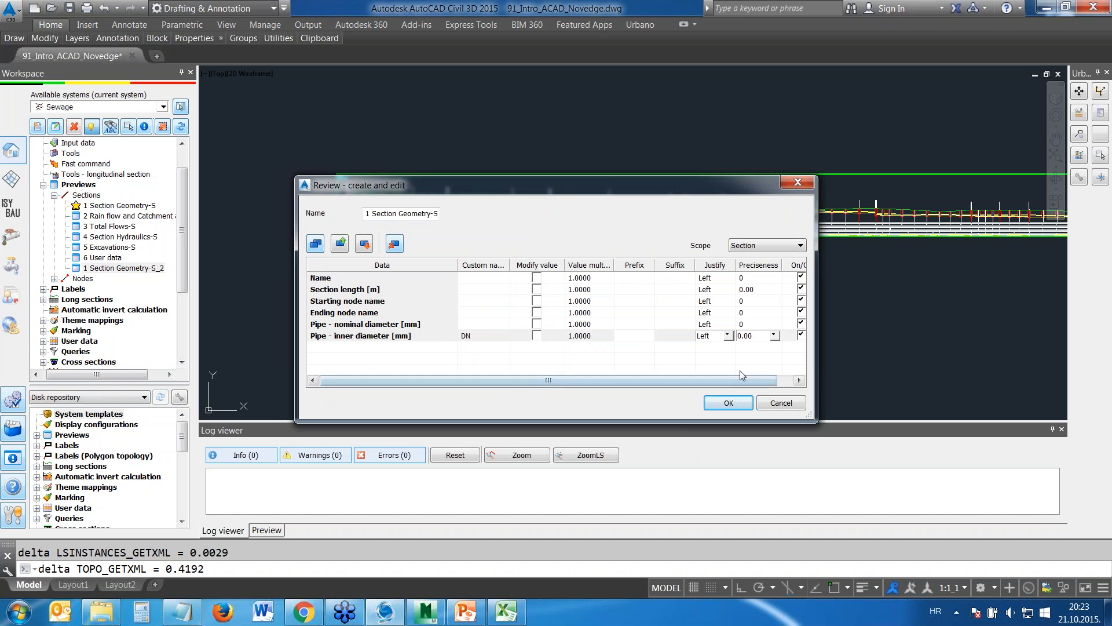
click(774, 336)
click(753, 354)
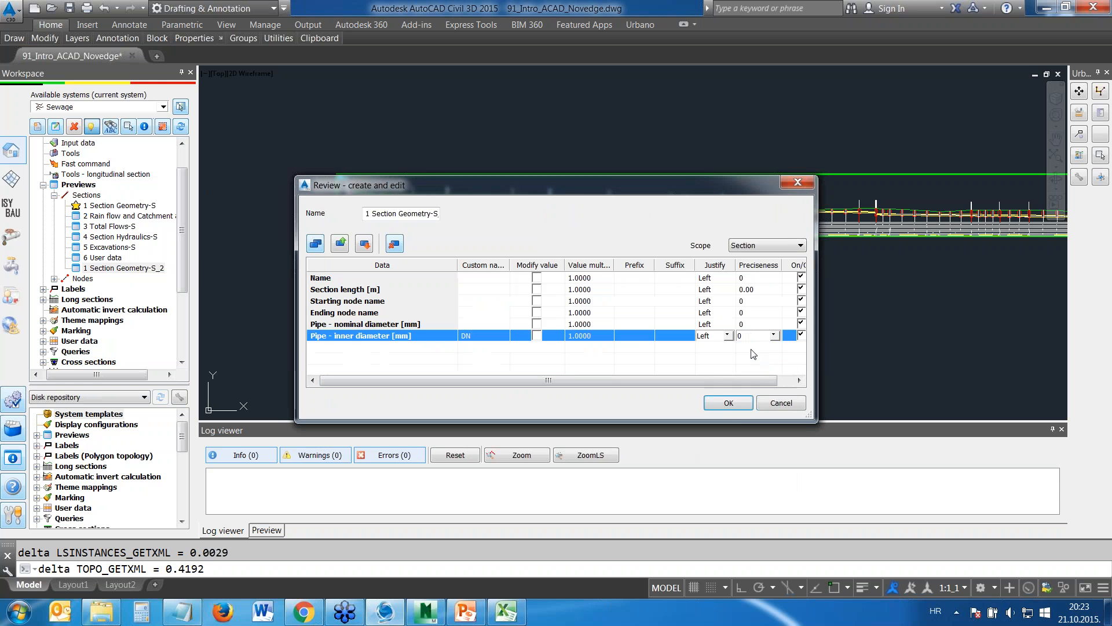
click(728, 403)
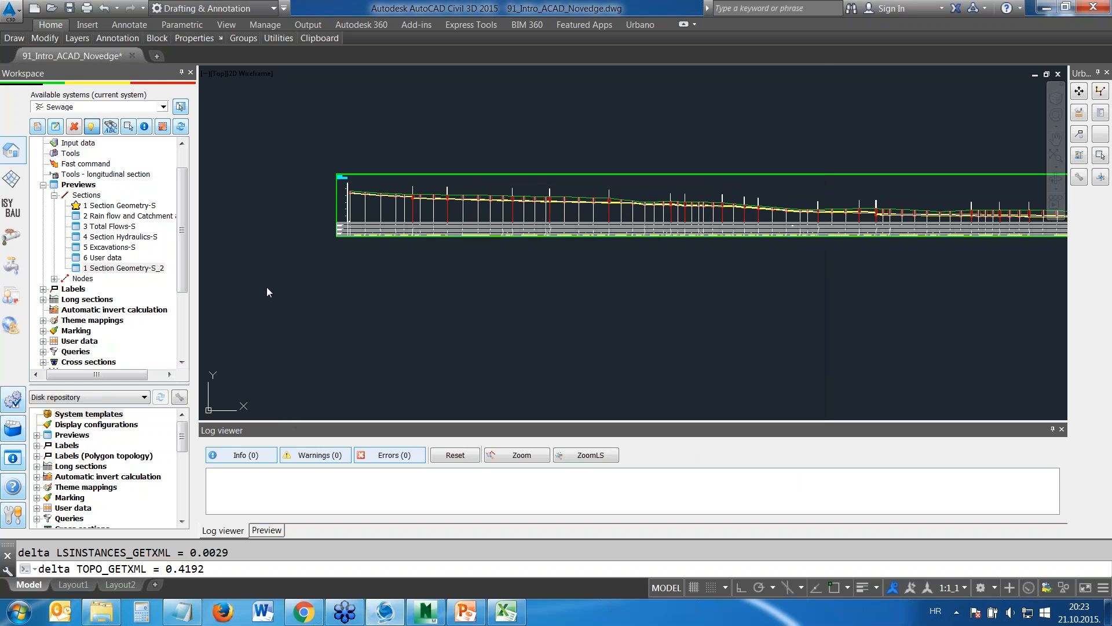
Run the 1 Section Geometry-S_2 preview and widen its nominal diameter column
double_click(115, 270)
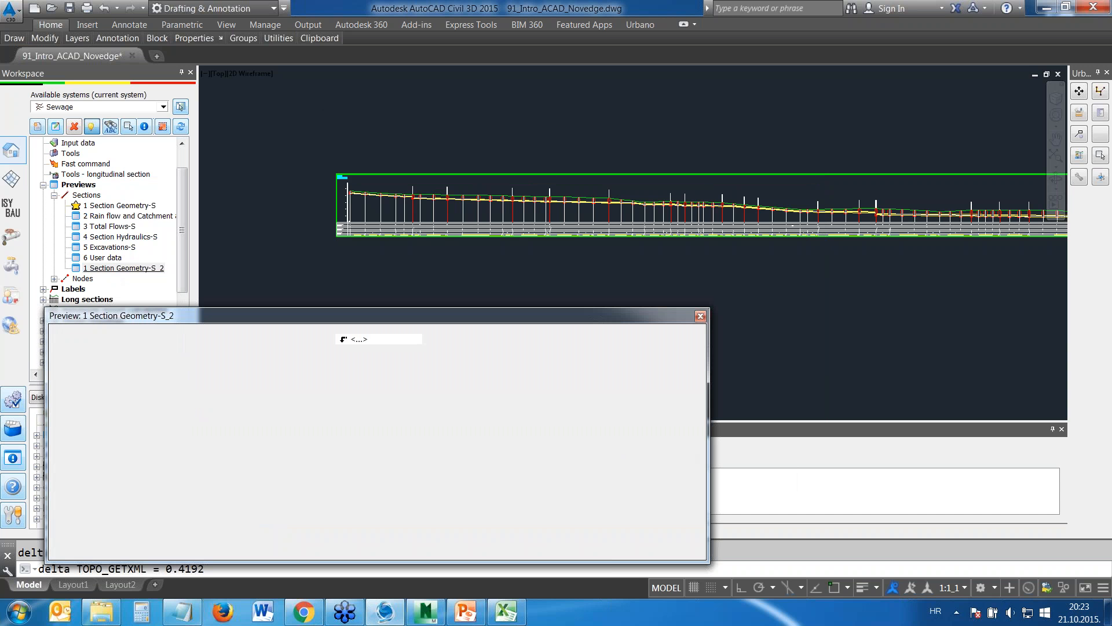
drag(362, 308, 362, 160)
drag(486, 214, 511, 215)
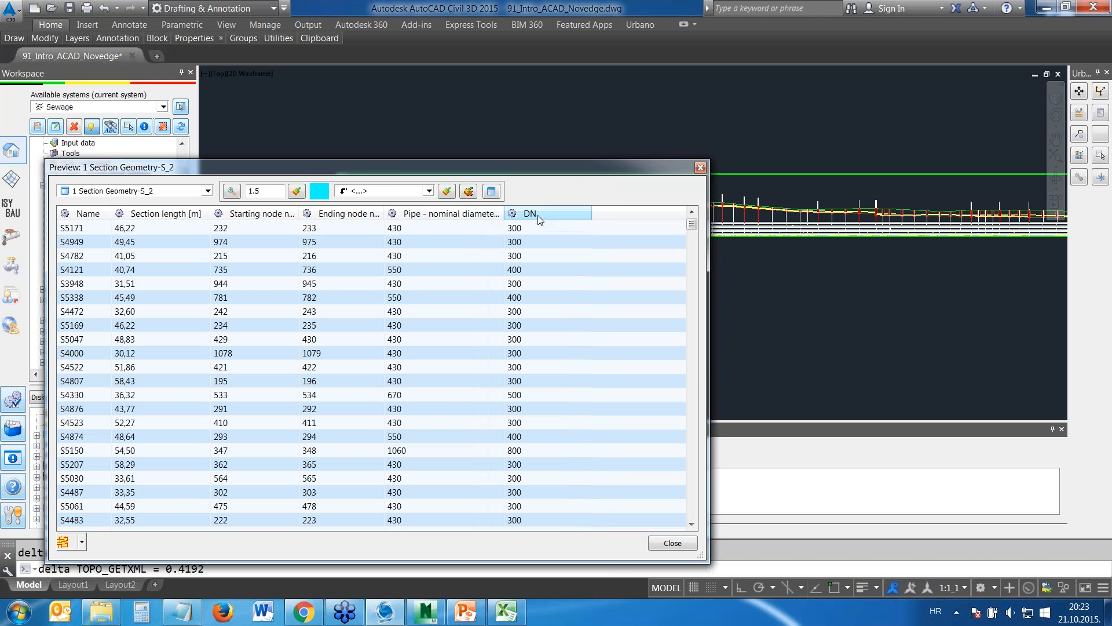
Limit the preview table to the sections of the Main5 array by picking that array in the network drawing
click(83, 544)
click(100, 530)
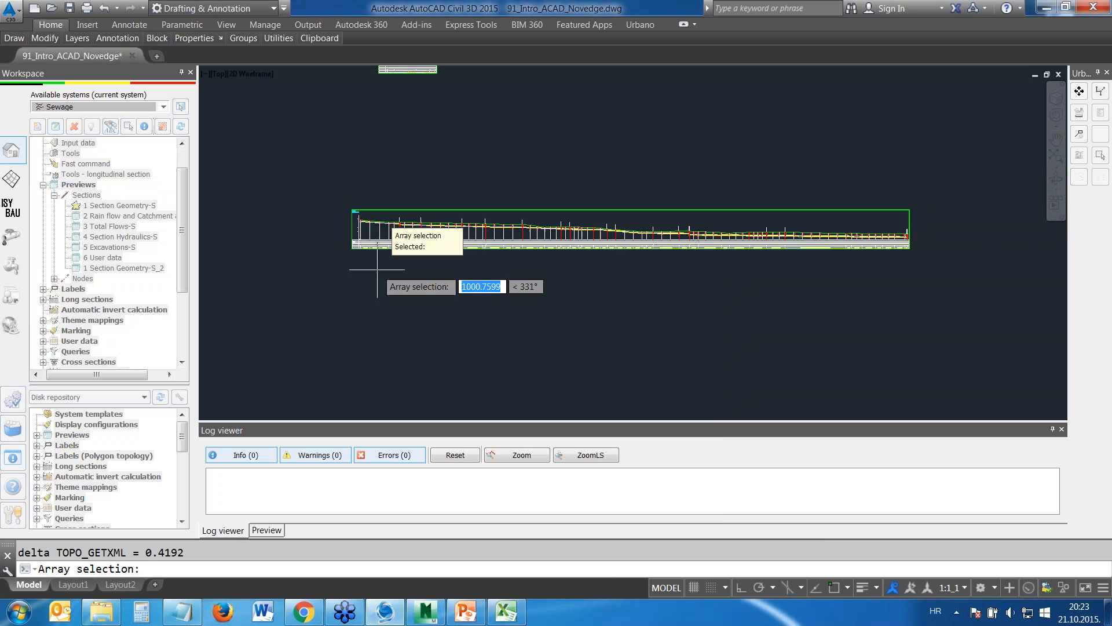
click(342, 245)
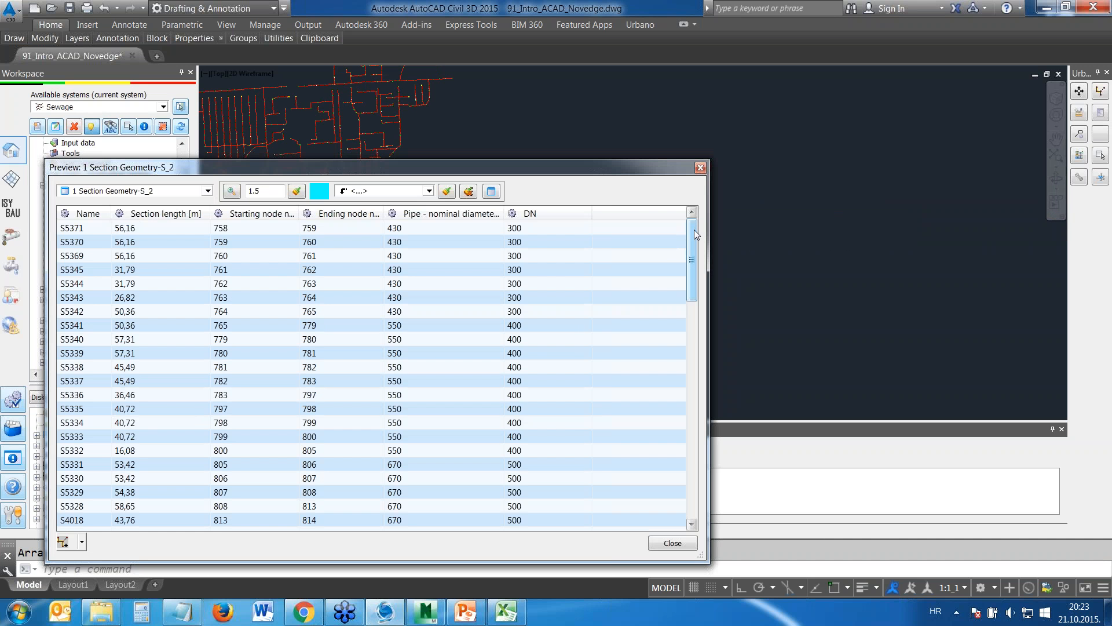
Review the array's sections down to the last node and sort the table by DN
drag(694, 229, 696, 429)
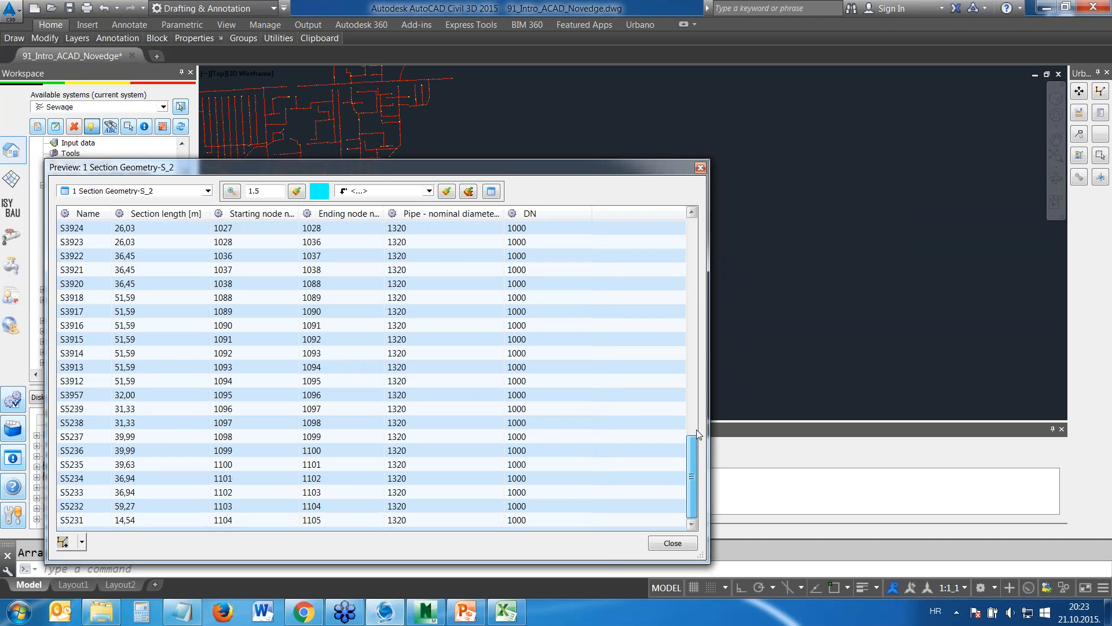
drag(705, 384, 669, 212)
click(535, 213)
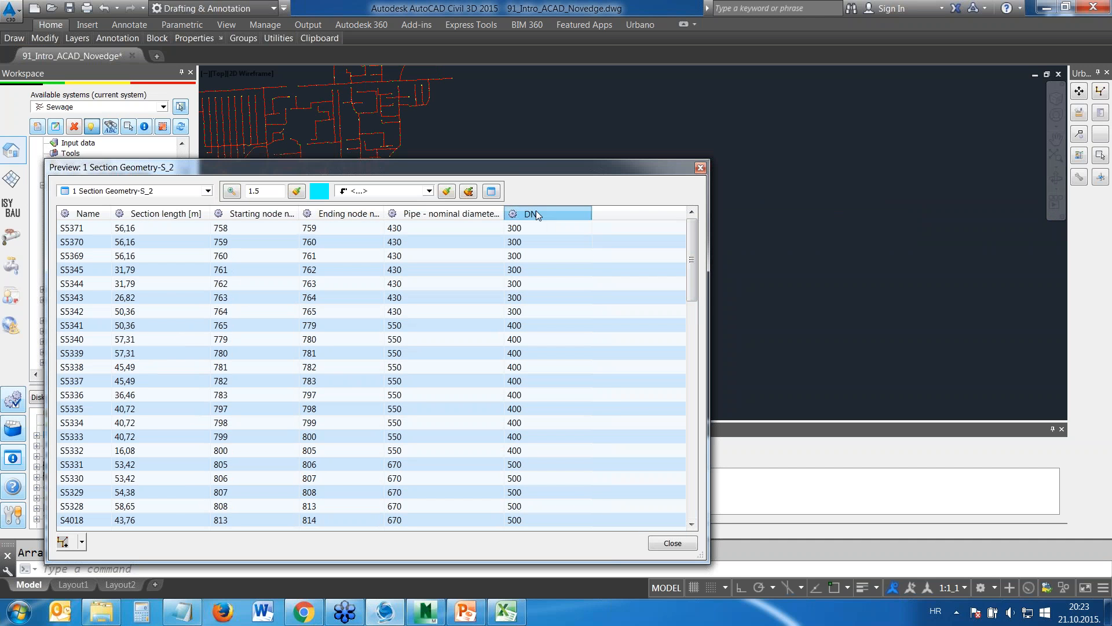
click(522, 216)
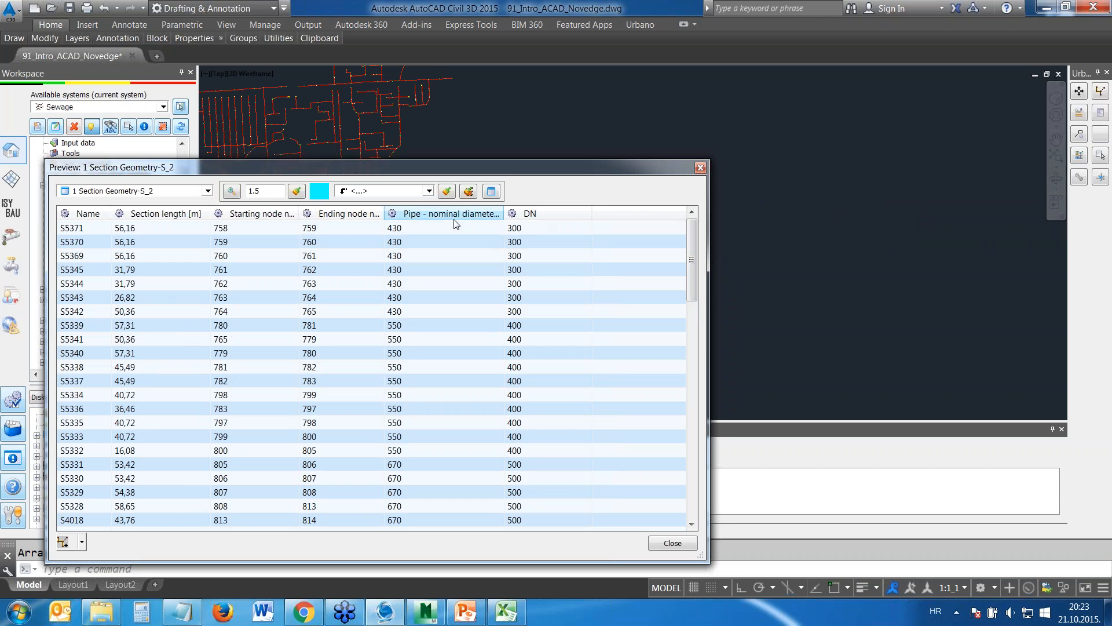
Copy all rows of the preview table and paste them as text only at cell E4 of Report.xlsx in Excel
right_click(418, 261)
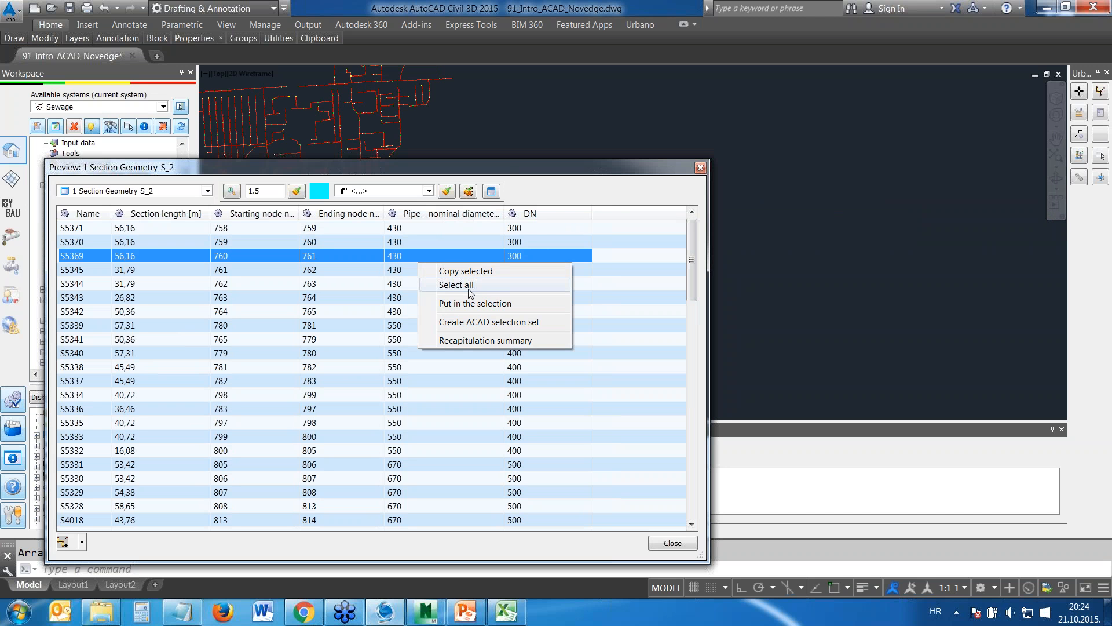
click(456, 285)
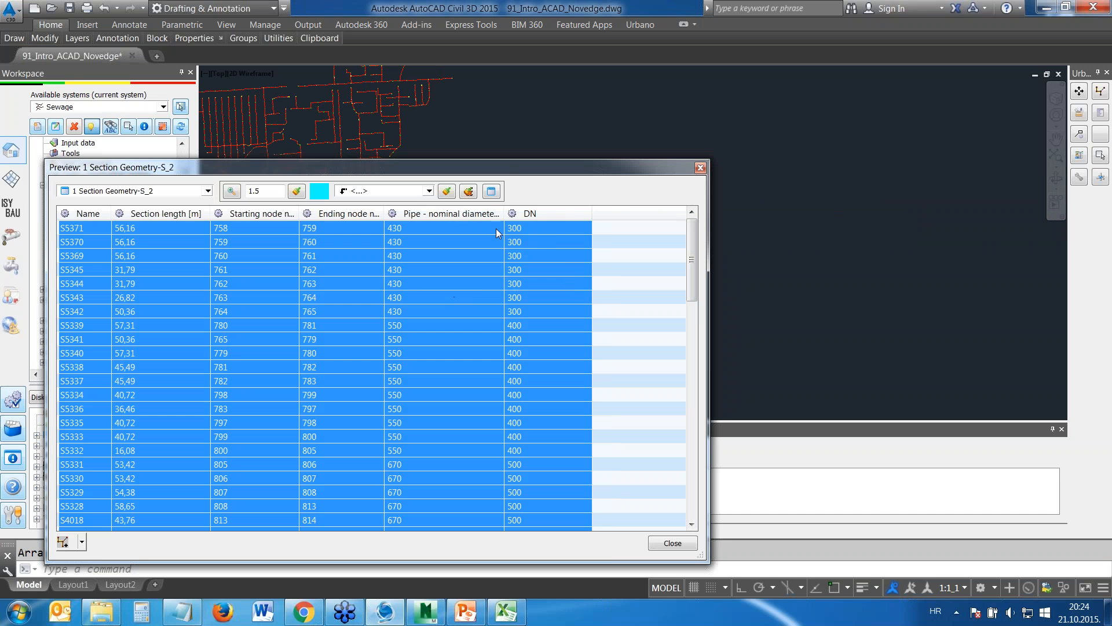
right_click(471, 249)
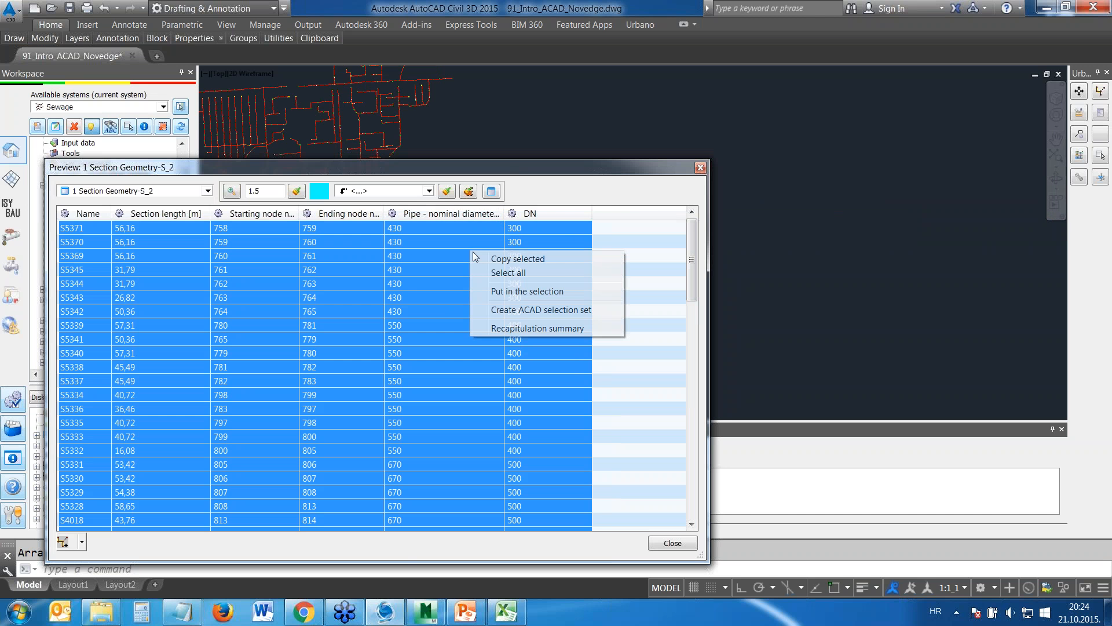
click(504, 255)
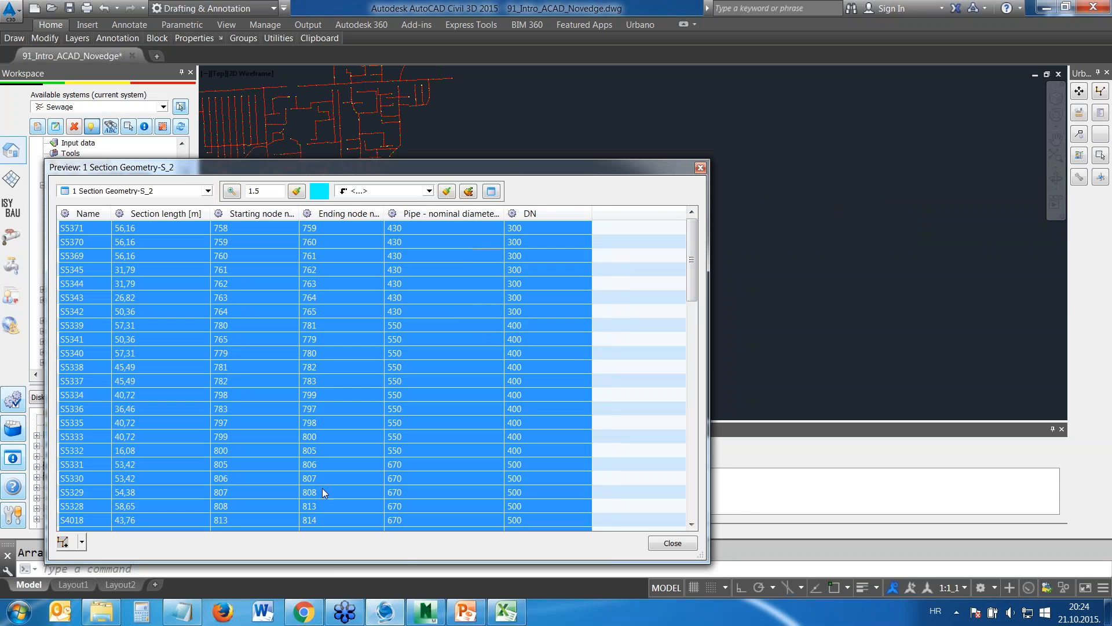
click(506, 613)
right_click(383, 212)
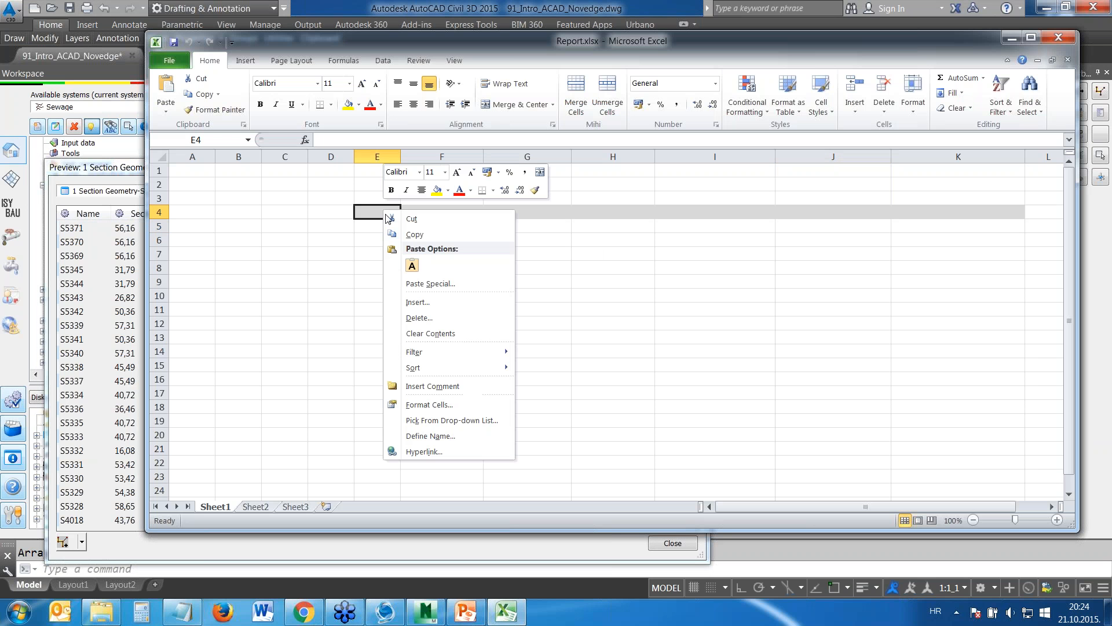
click(412, 266)
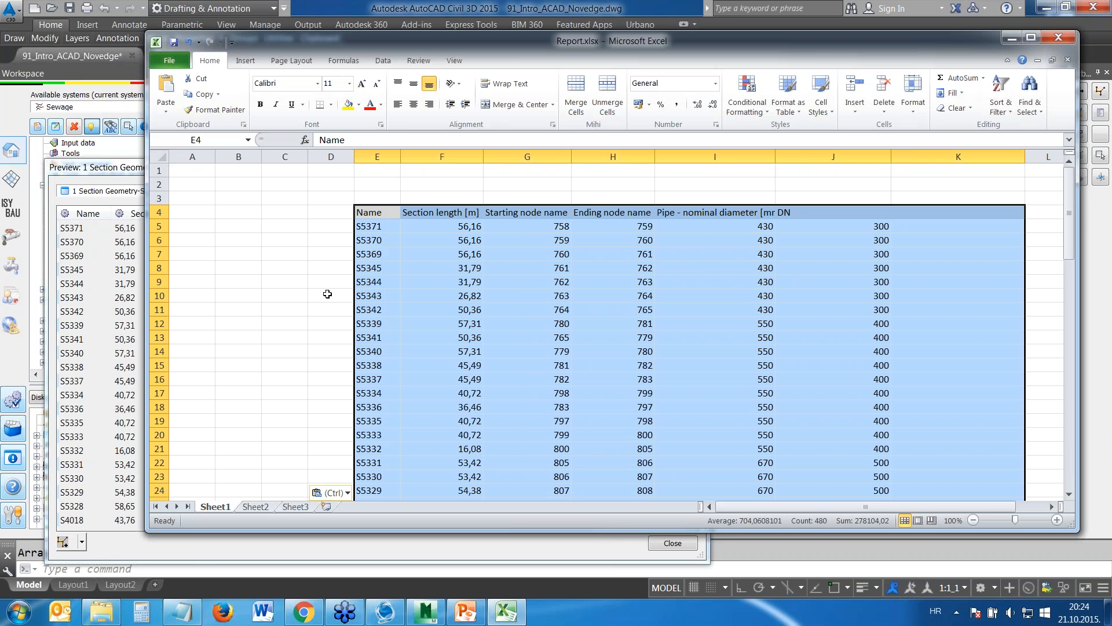
Minimise the Excel report, return to Civil 3D and move the section preview window over the drawing area
click(1058, 38)
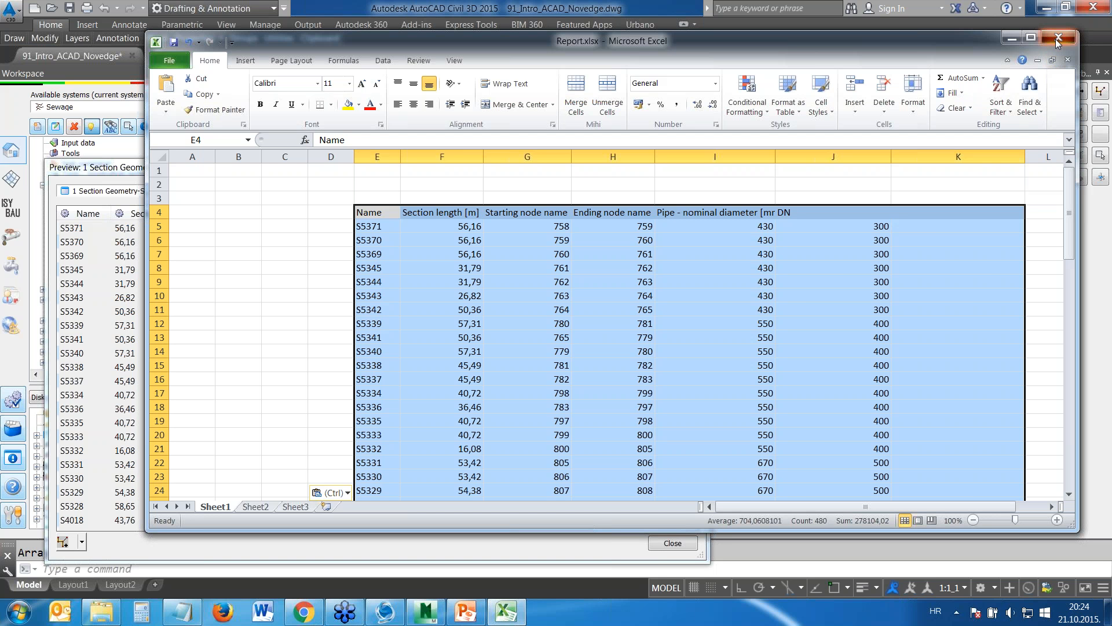
click(614, 326)
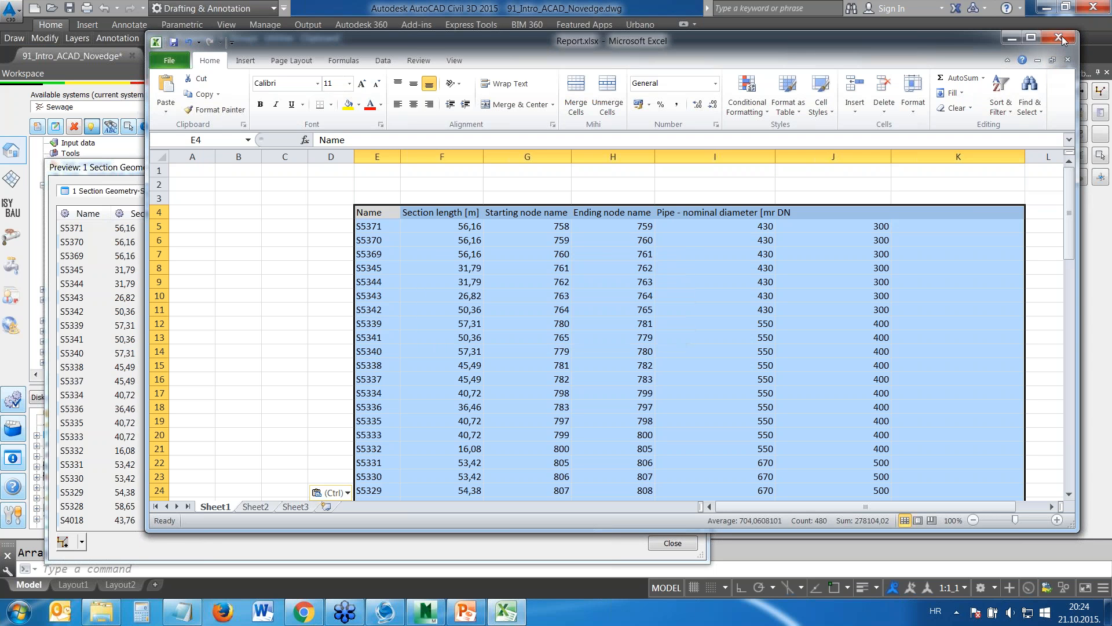
click(1013, 38)
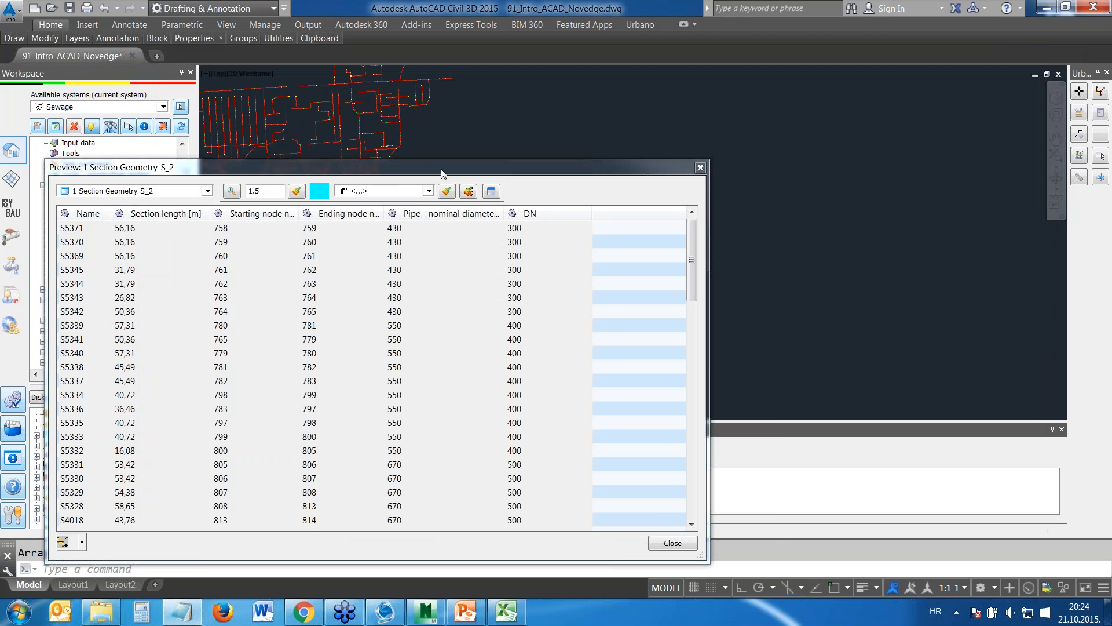
drag(477, 165, 621, 112)
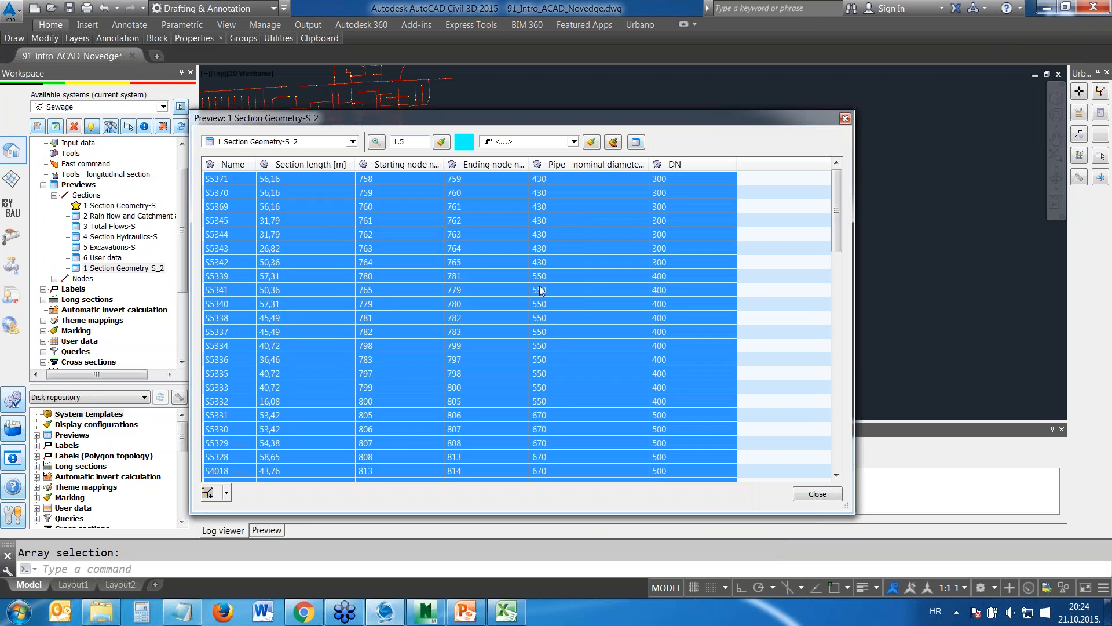
Close the section preview and open the longitudinal section manager, placing its window clear of the drawn long sections
click(584, 292)
click(818, 494)
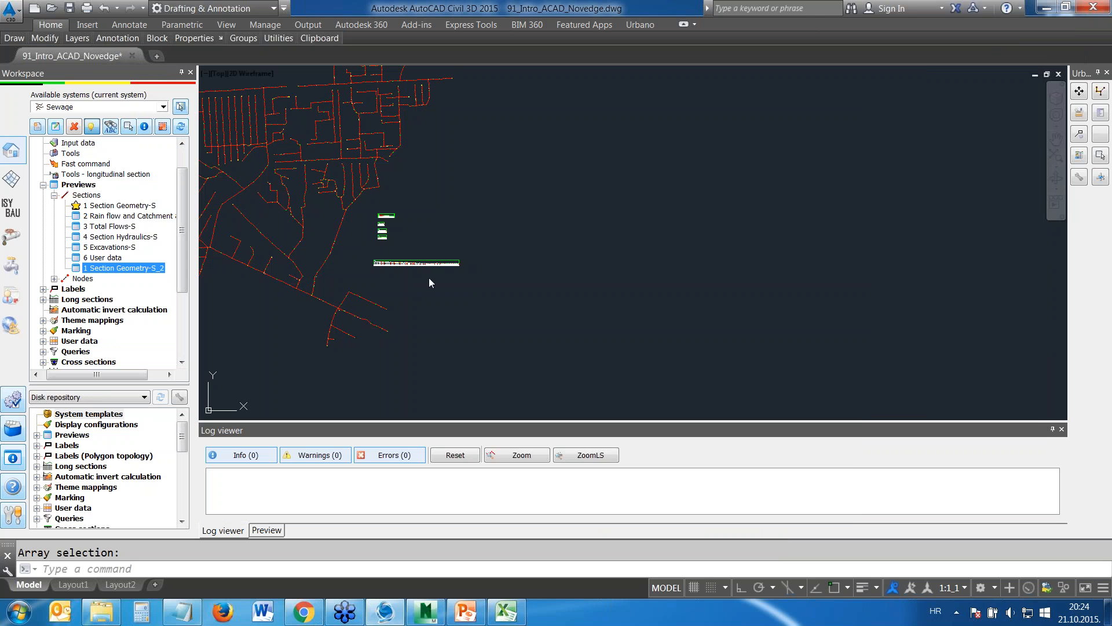
scroll(182, 273, down, 2)
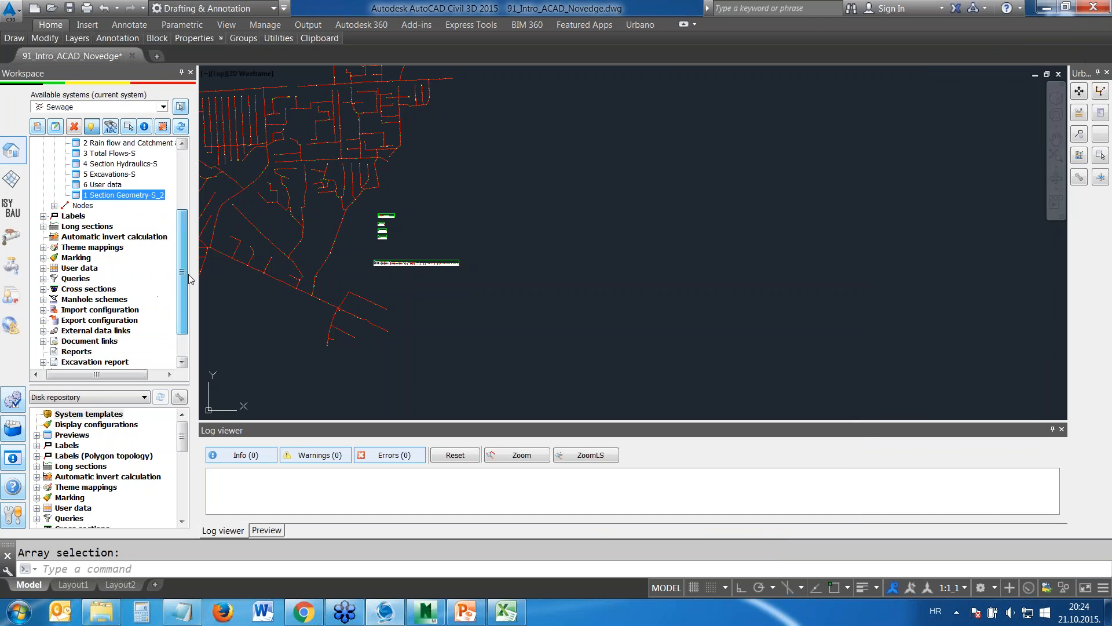
click(43, 226)
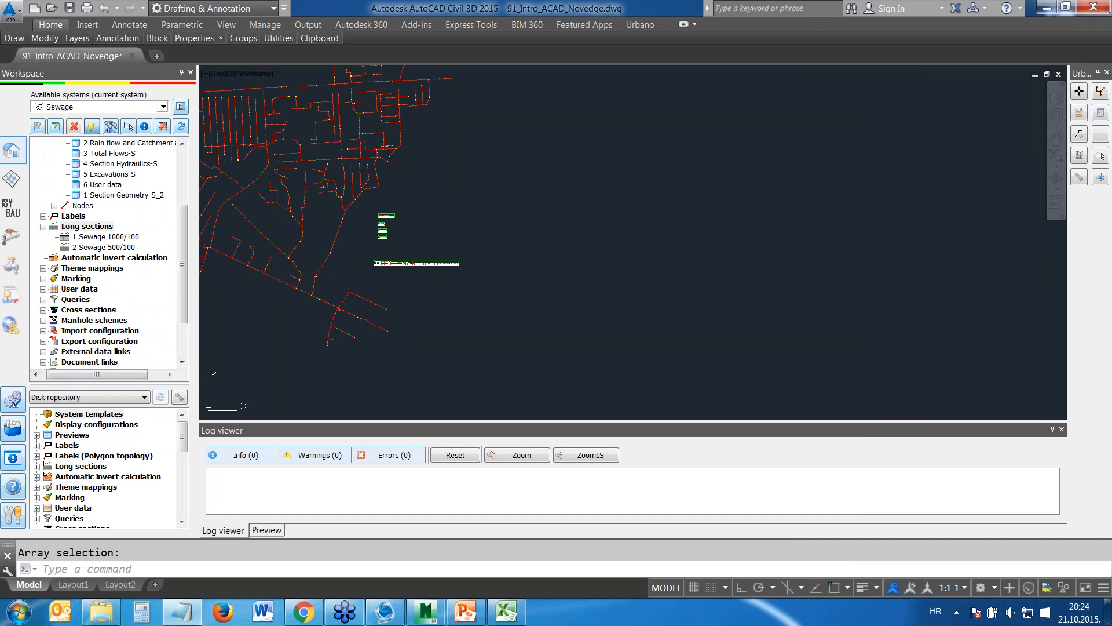
click(88, 228)
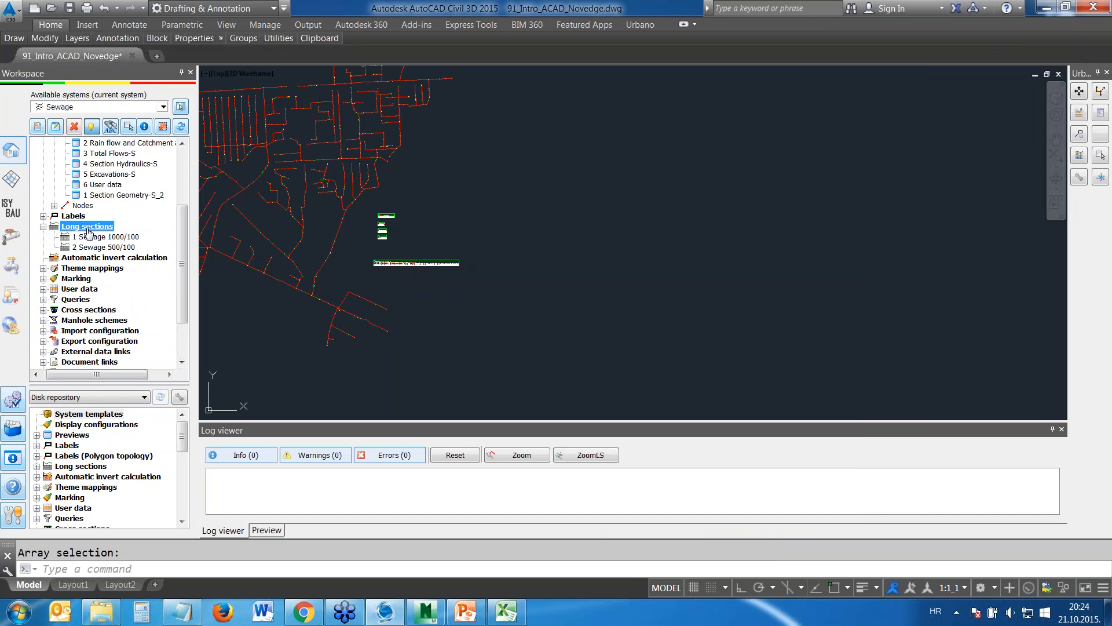
right_click(86, 230)
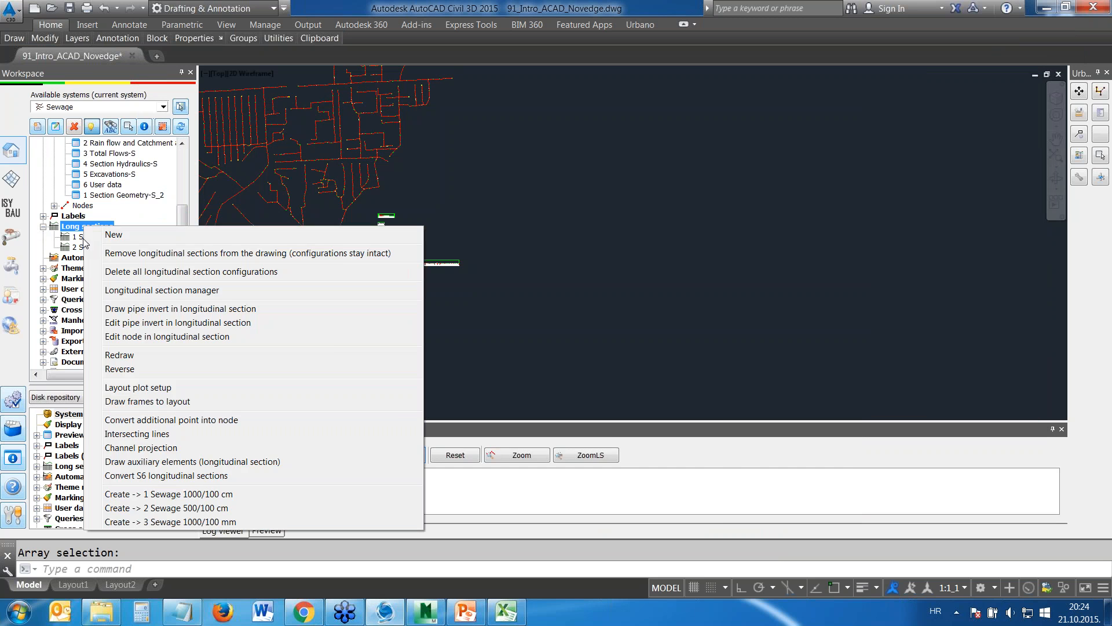
click(129, 291)
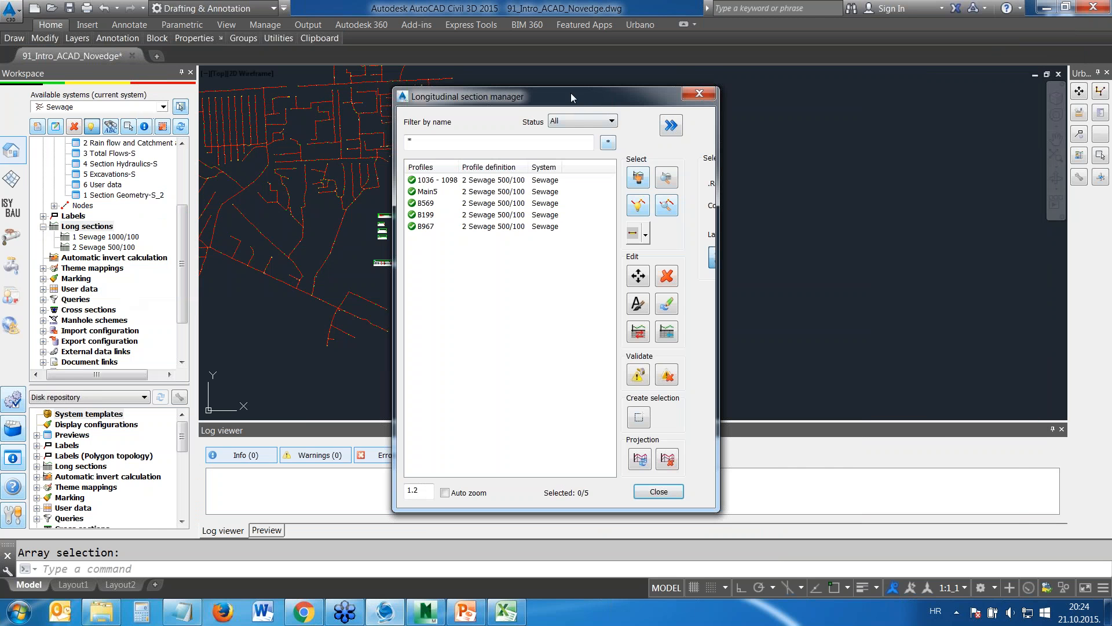
drag(573, 97, 849, 88)
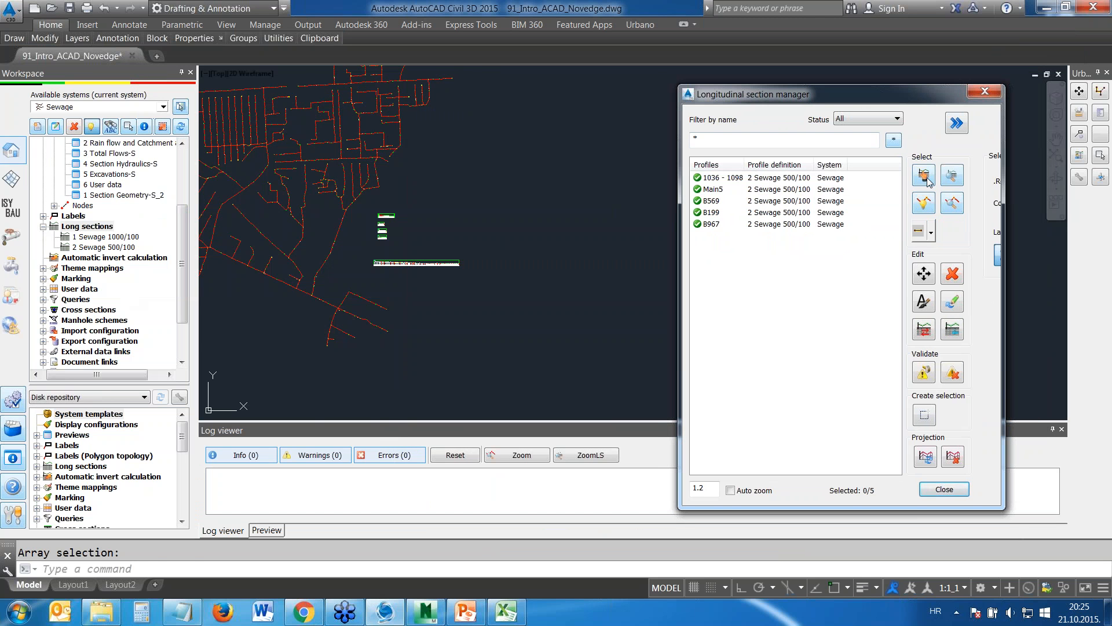
Select the B967 longitudinal section for the manager by picking its frame in the drawing
click(920, 201)
scroll(396, 220, up, 2)
scroll(395, 220, up, 6)
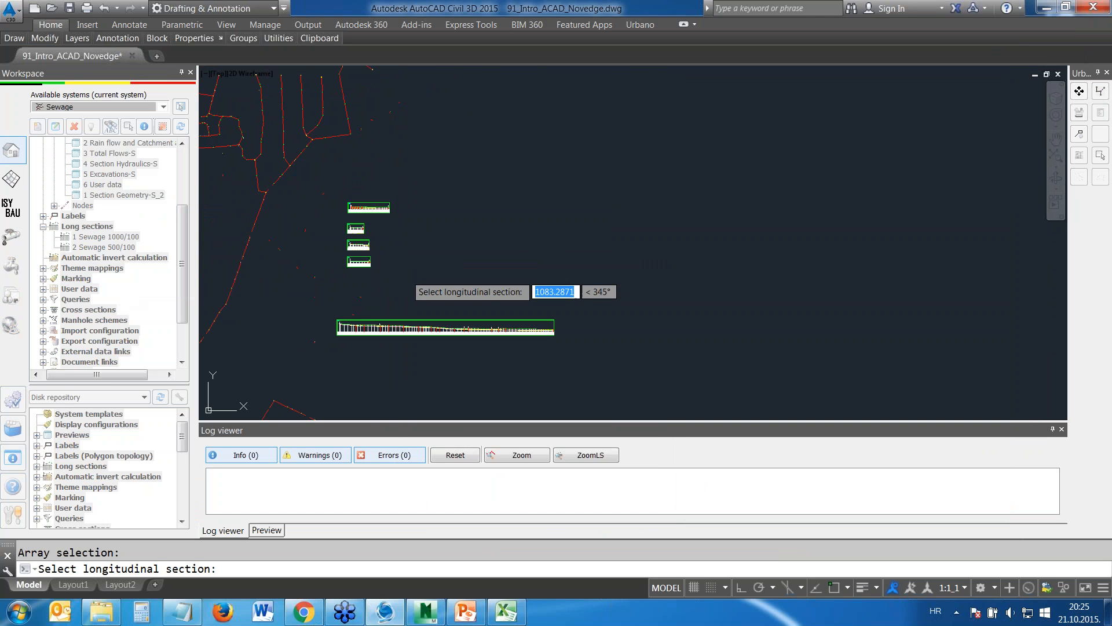
scroll(539, 203, up, 4)
middle_drag(518, 214, 645, 210)
scroll(645, 210, up, 3)
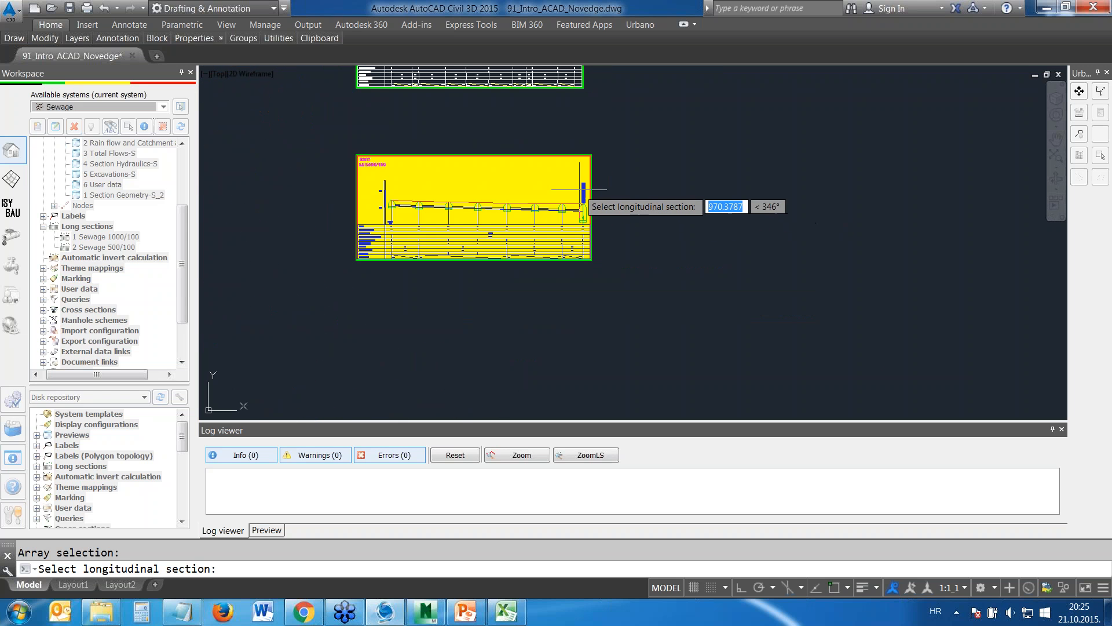
click(447, 182)
right_click(447, 182)
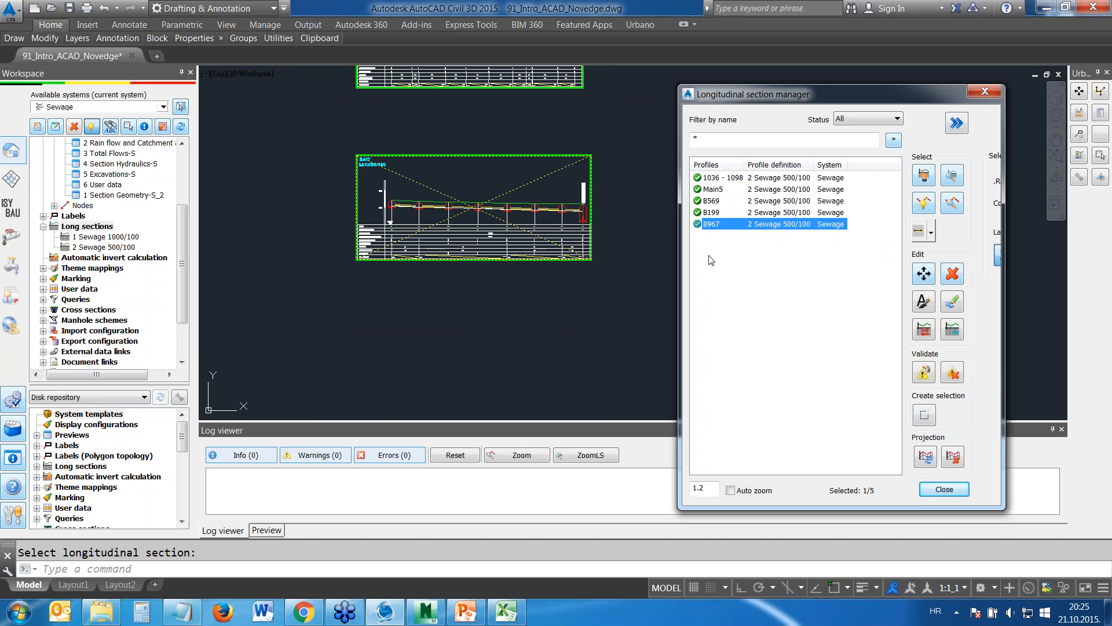
Move the B967 longitudinal section to the free space right of the shortest section and close the manager
click(925, 274)
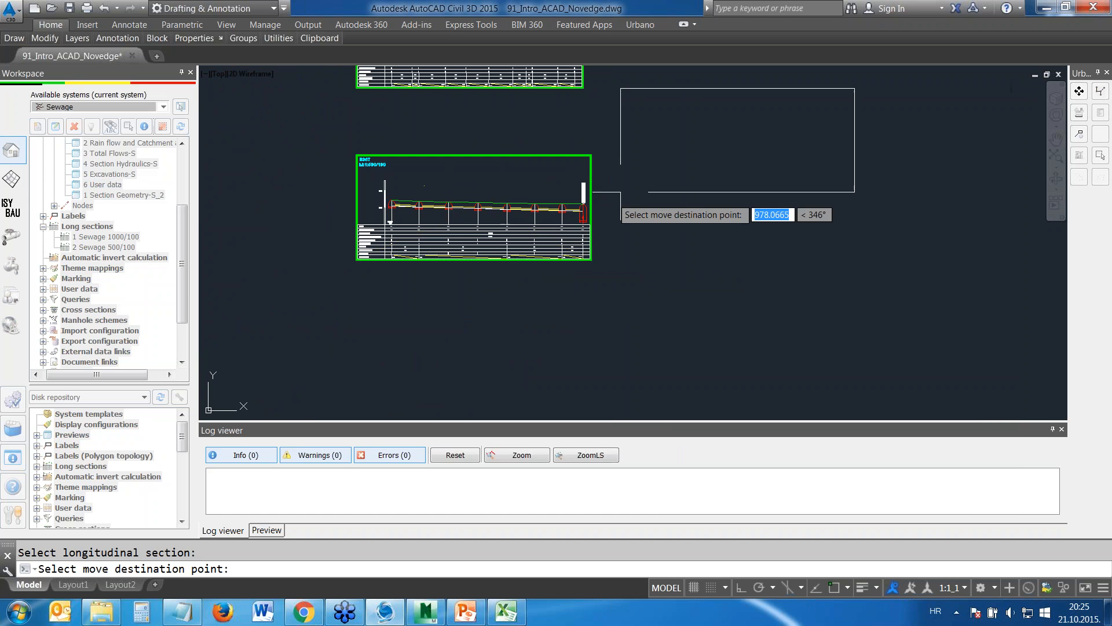
scroll(629, 243, down, 3)
middle_drag(646, 202, 578, 310)
click(536, 208)
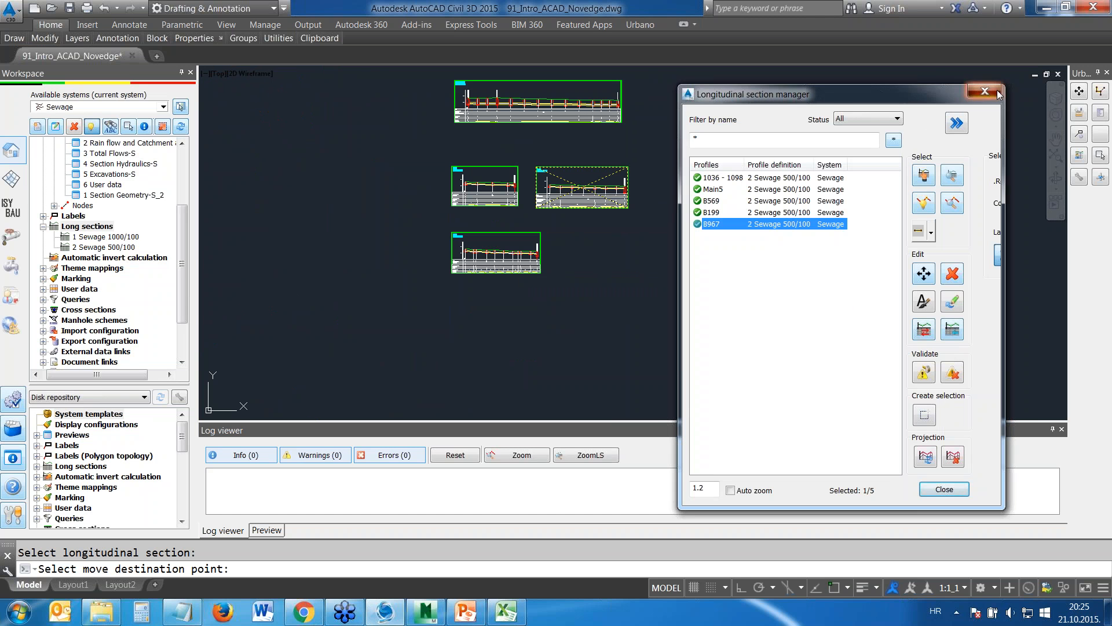
click(981, 94)
scroll(574, 187, up, 4)
scroll(510, 175, down, 2)
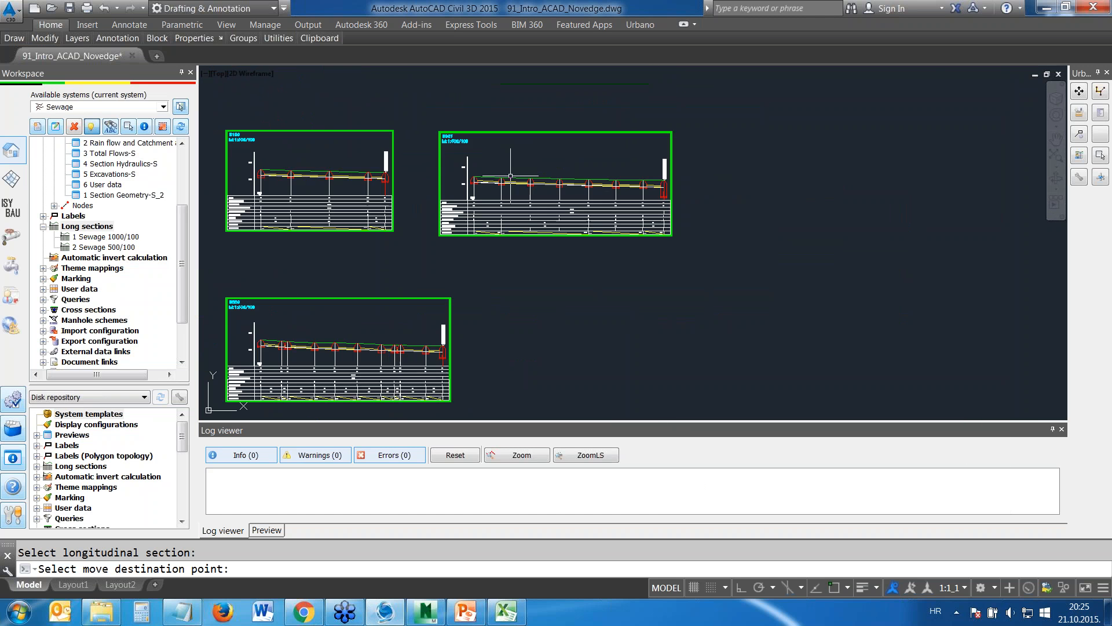
scroll(509, 174, up, 2)
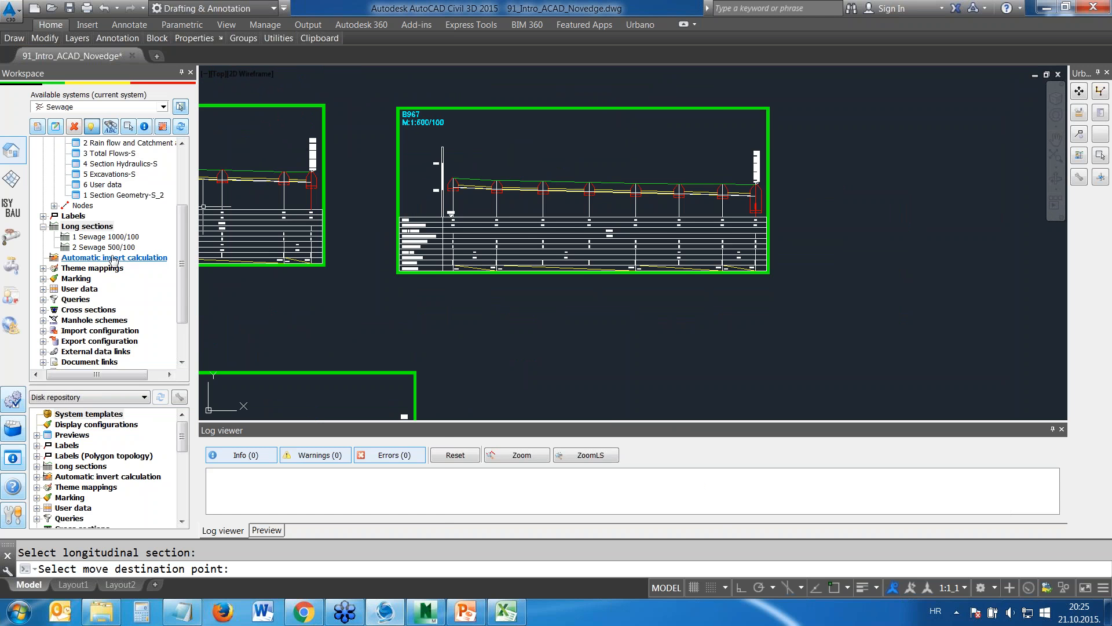
Reopen the longitudinal section manager, pick B967 in the drawing and reverse its direction
right_click(104, 227)
click(150, 288)
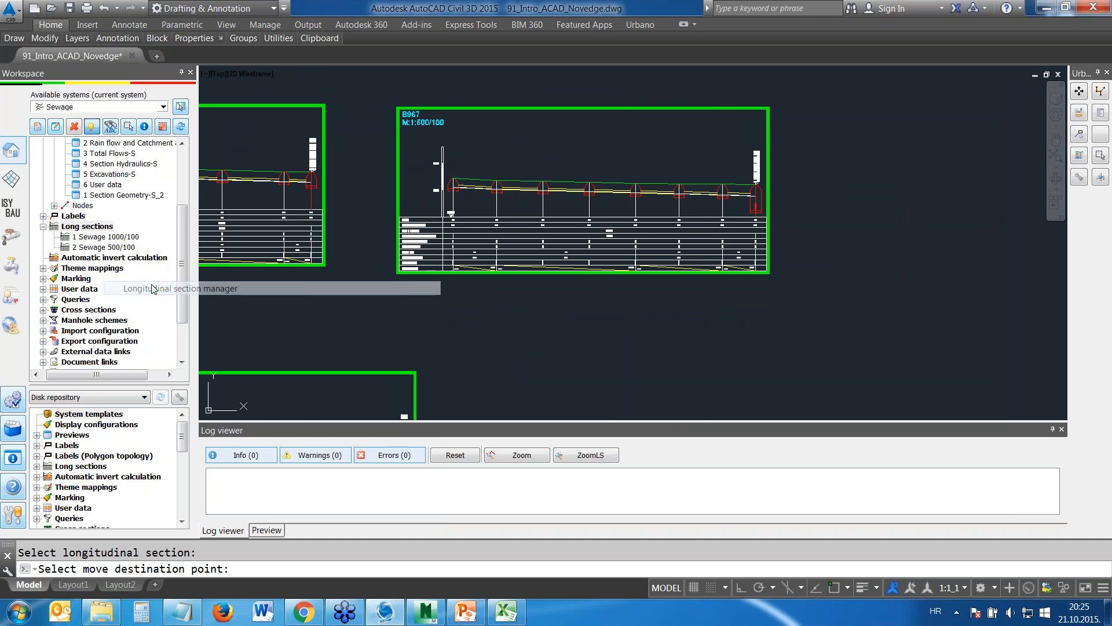
drag(625, 100, 971, 116)
click(991, 197)
click(585, 186)
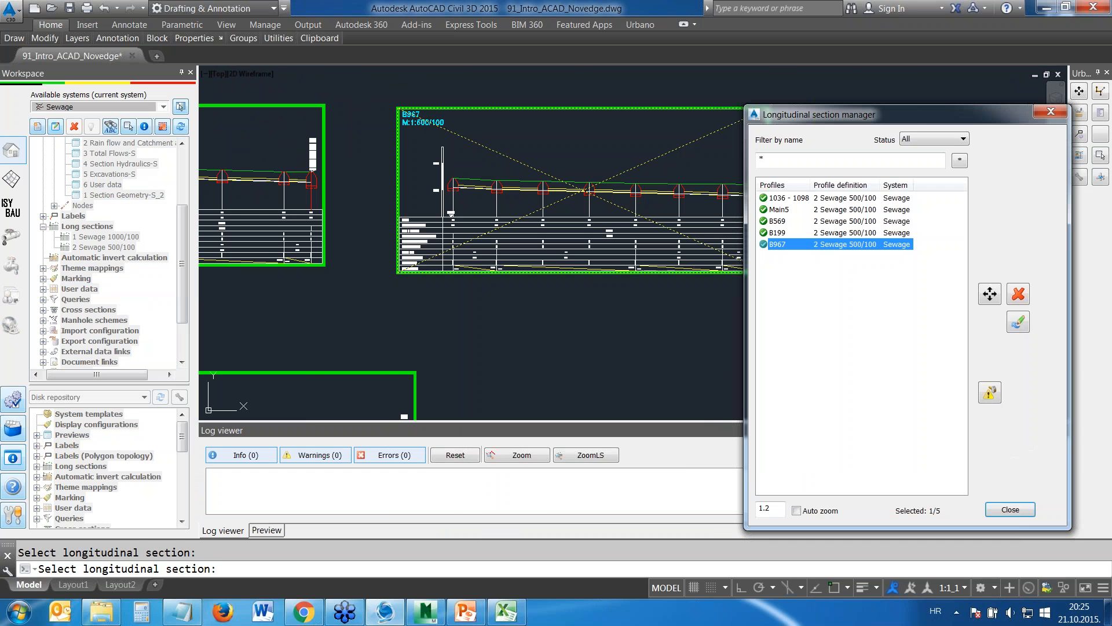
click(1019, 351)
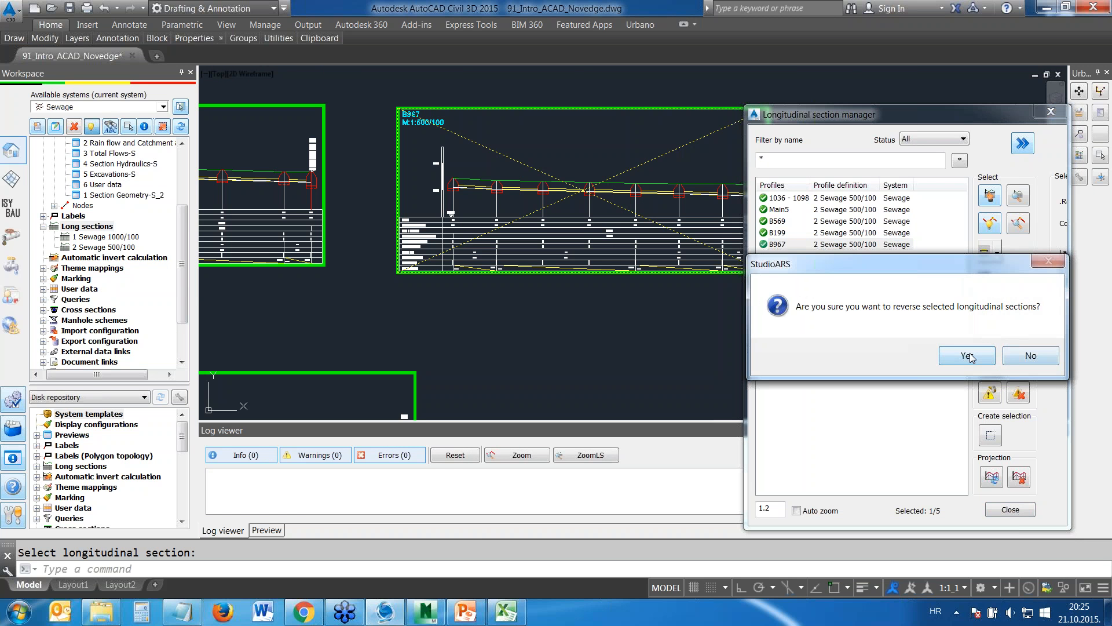
click(965, 356)
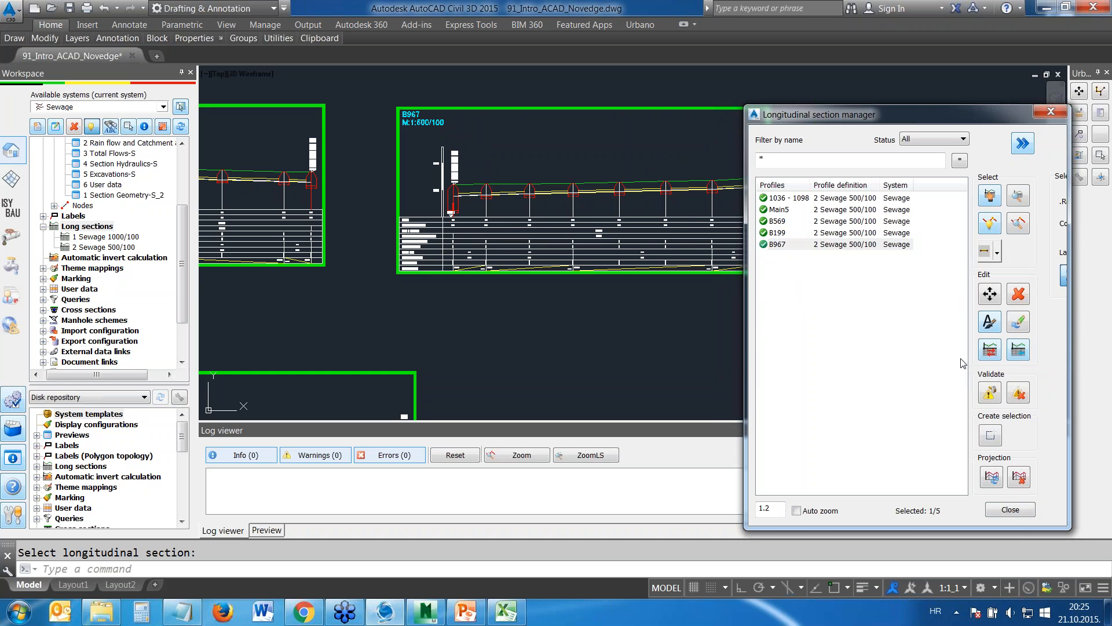
Switch the B967 section's profile definition to 1 Sewage 1000/100, close the manager and inspect the redrawn section
click(991, 350)
click(843, 262)
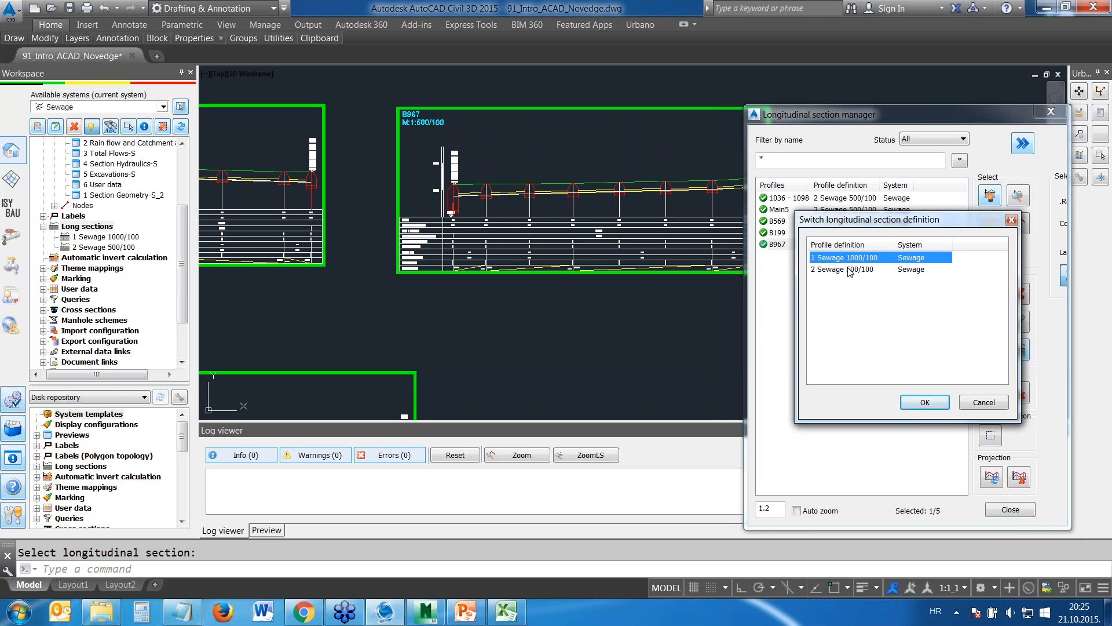
click(925, 402)
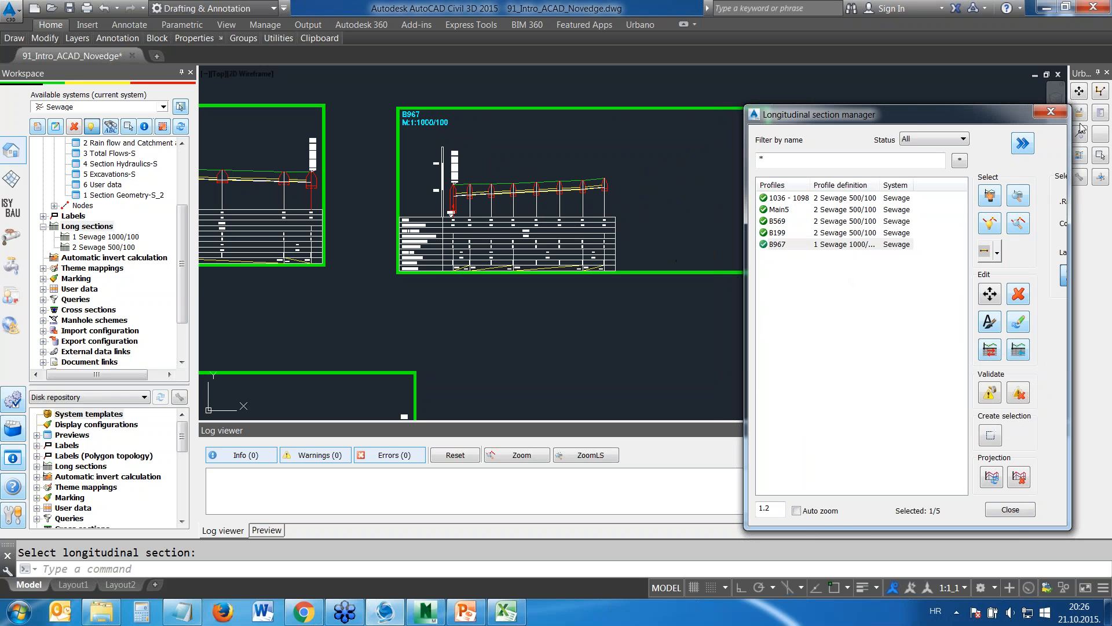
click(1051, 111)
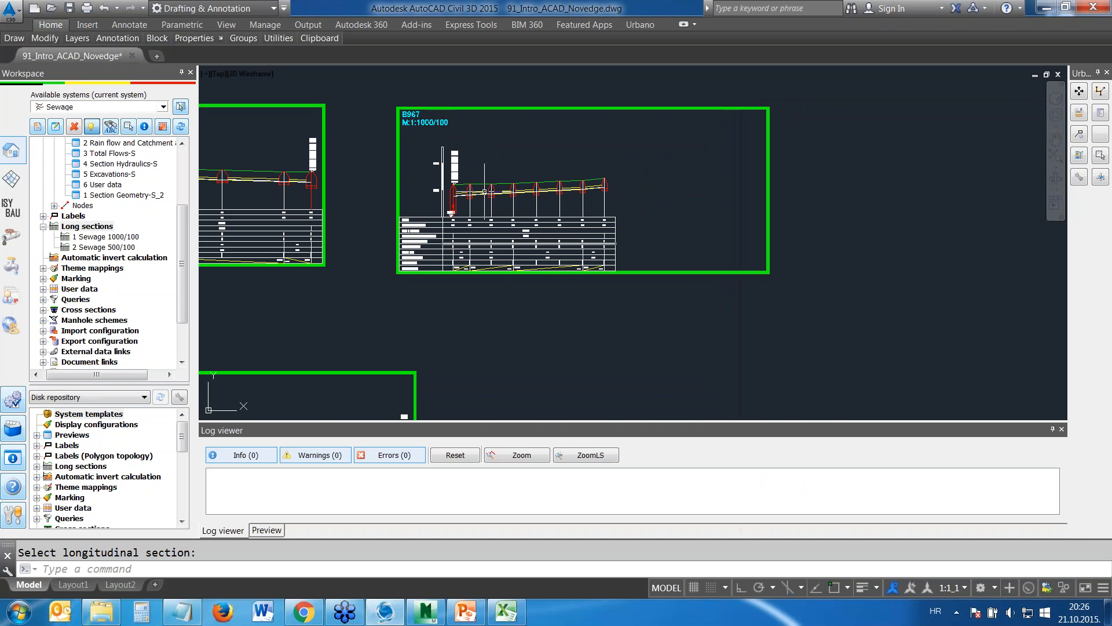
scroll(464, 185, up, 6)
scroll(584, 323, down, 7)
scroll(489, 228, down, 4)
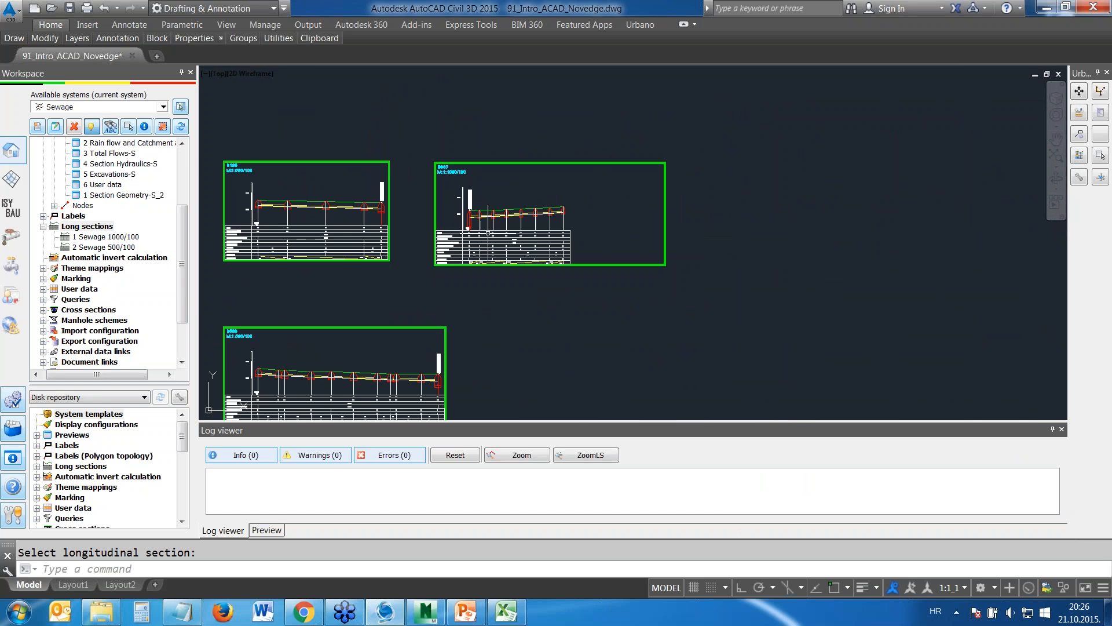
scroll(555, 246, down, 8)
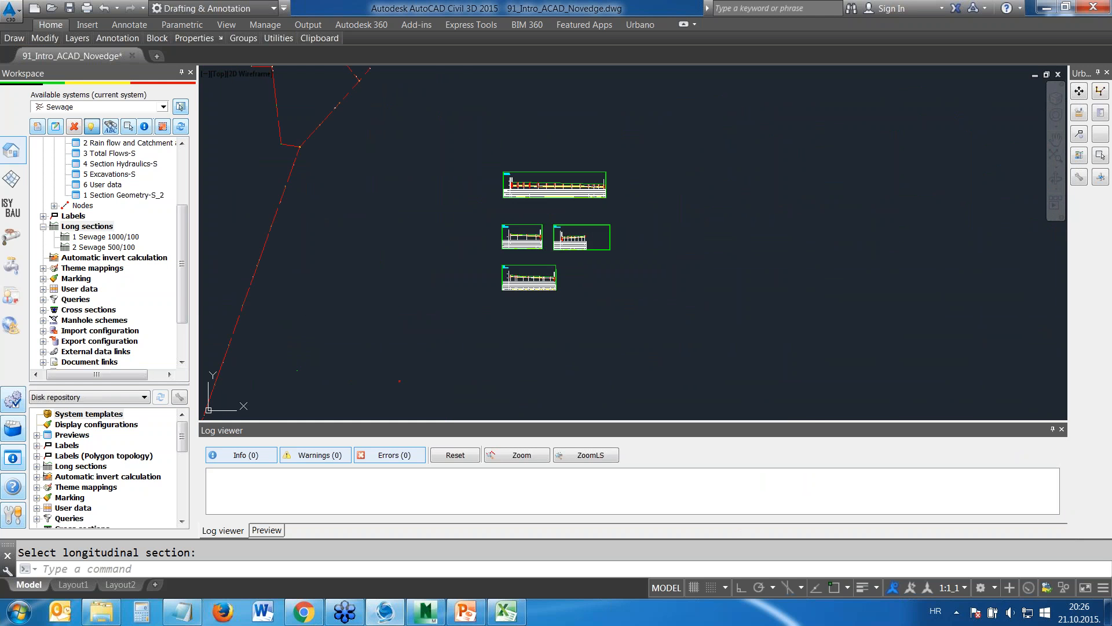
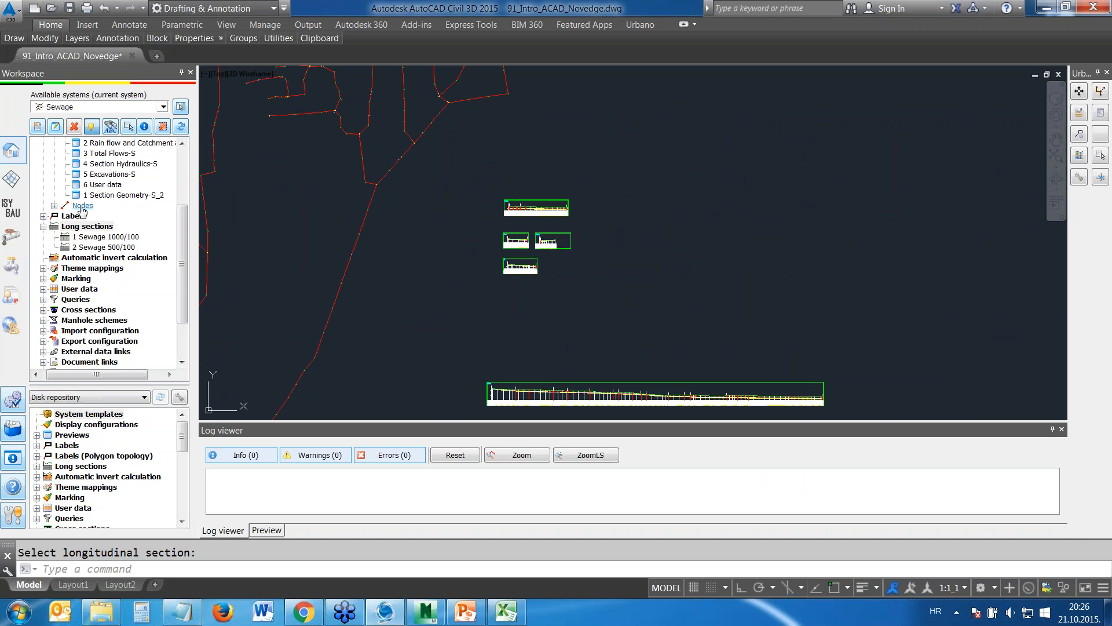
Collapse the long sections and previews, list the saved queries, and bring the whole sewage network into view
click(43, 226)
scroll(43, 226, up, 2)
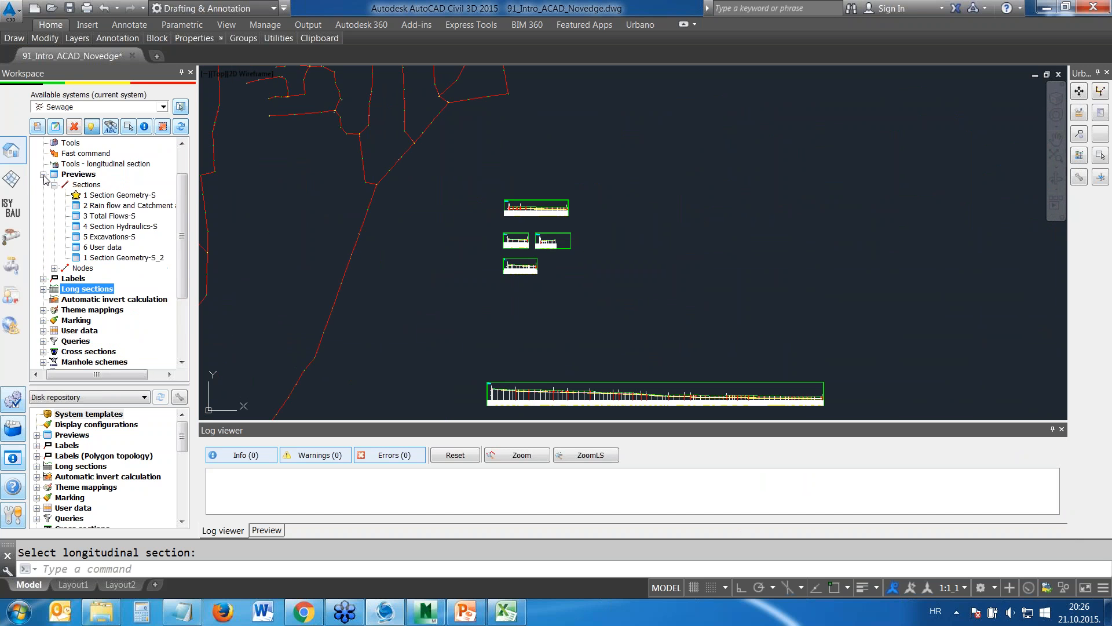
click(44, 174)
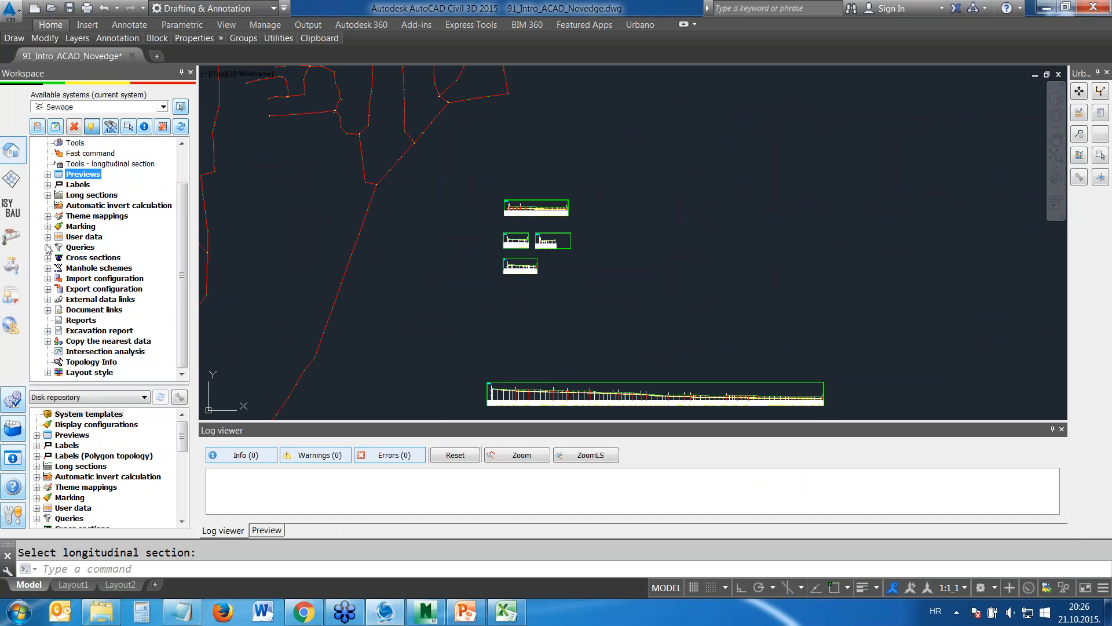
click(48, 248)
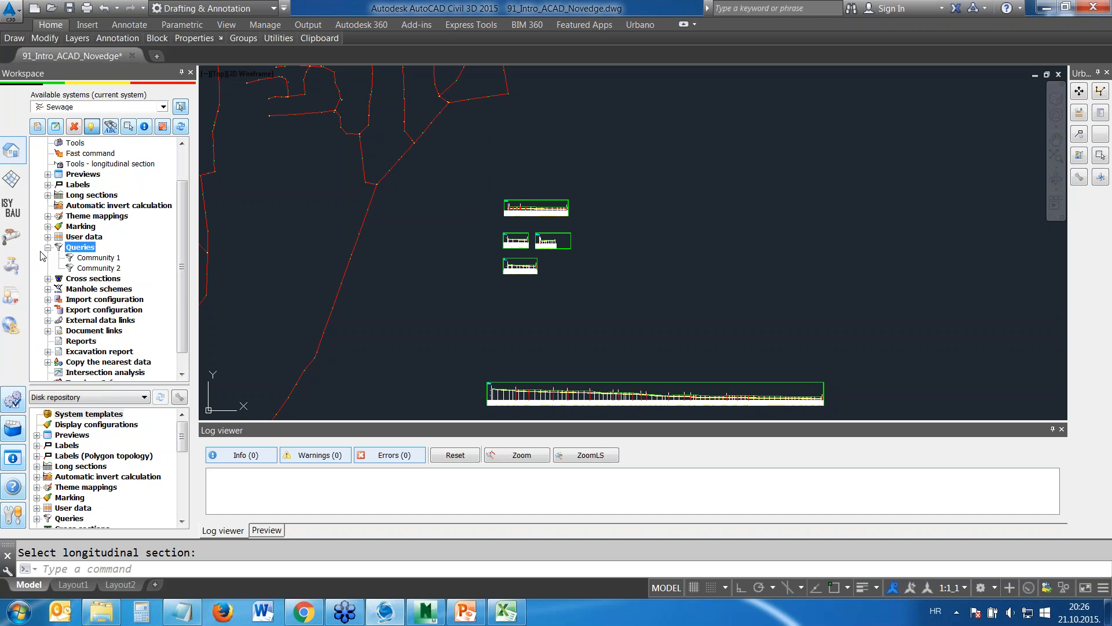
click(464, 239)
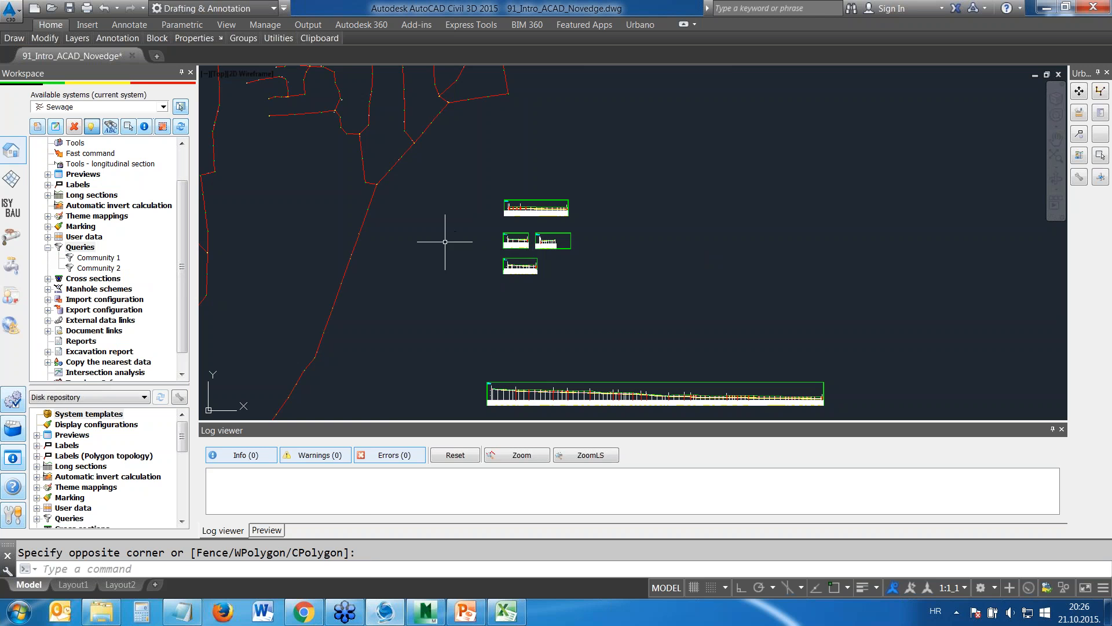
scroll(447, 208, down, 4)
middle_drag(387, 219, 400, 218)
scroll(479, 211, down, 2)
scroll(494, 208, down, 3)
scroll(487, 226, up, 2)
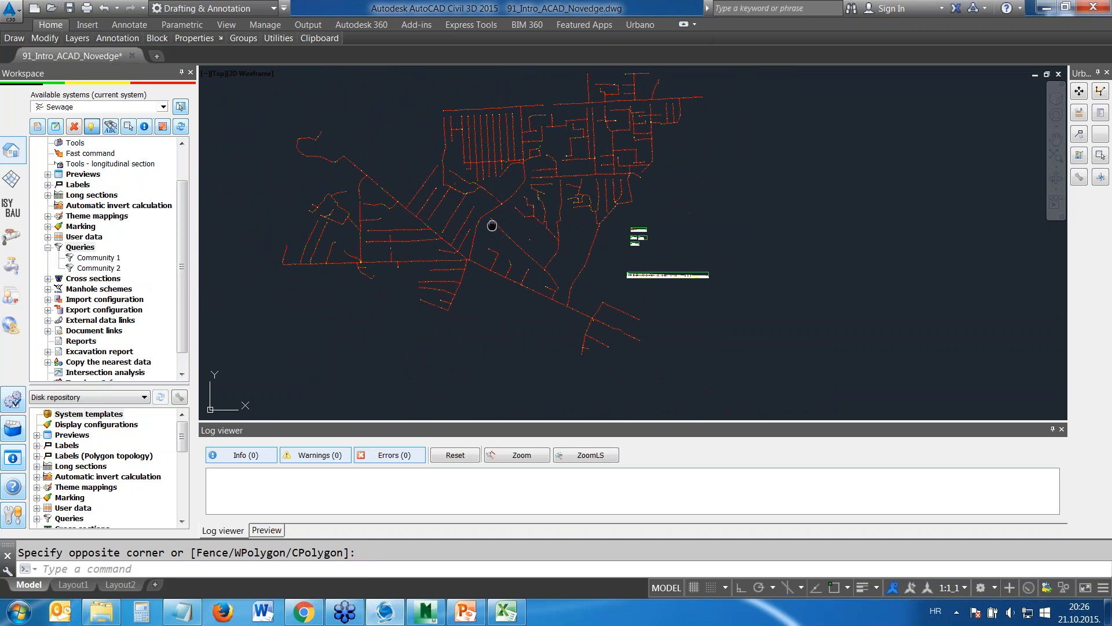
Mark the sections of the Community 1 query with 2 Yellow solid line-S and clear the marking after checking it
click(48, 227)
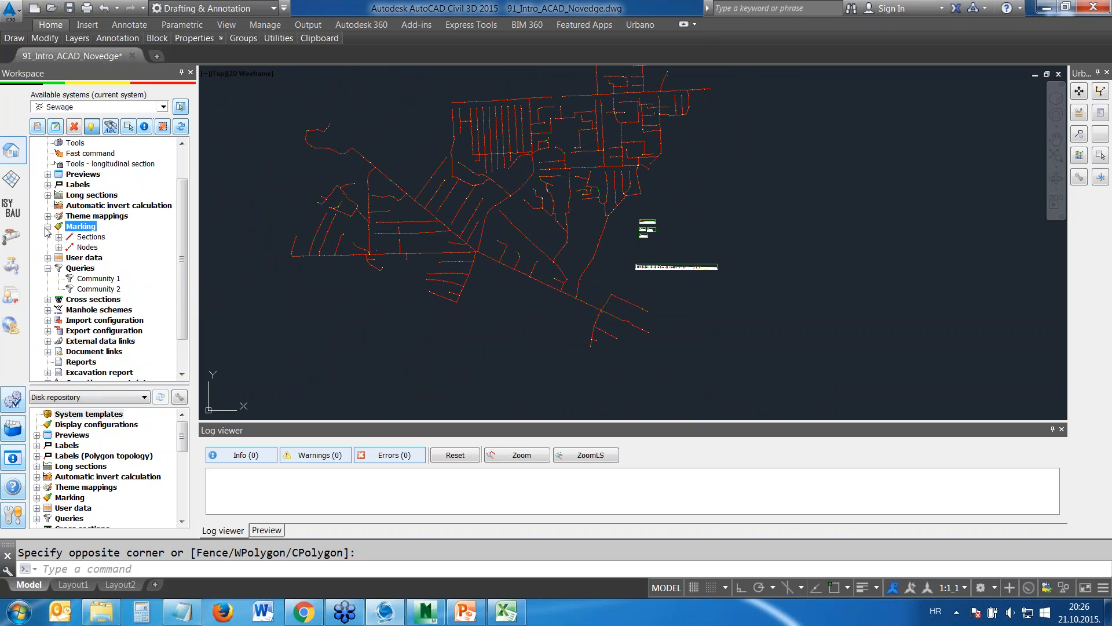
click(58, 237)
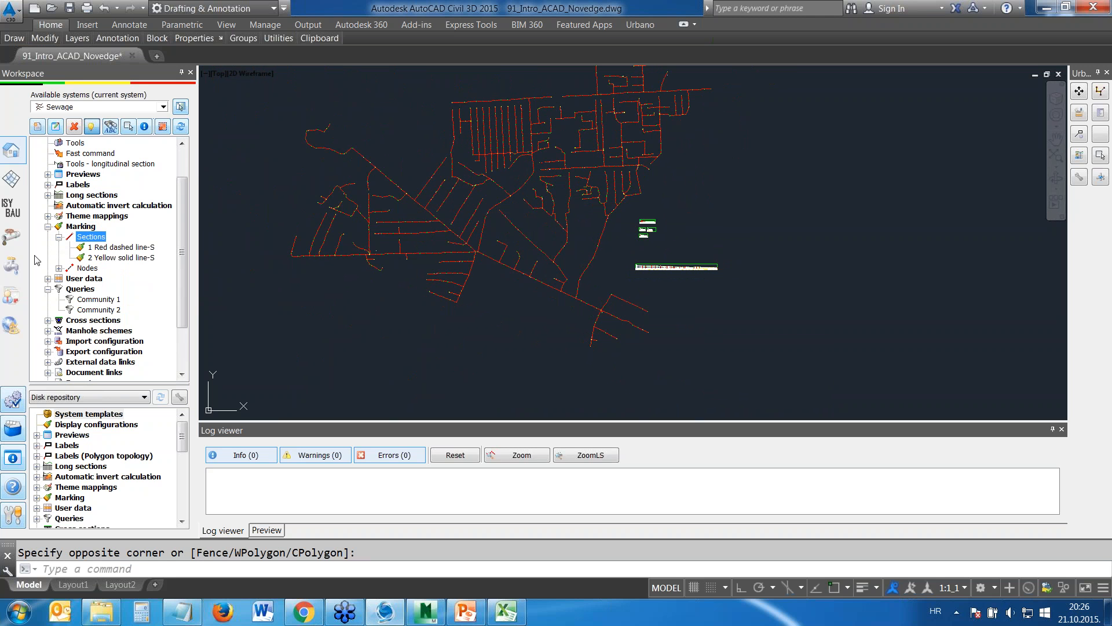
click(99, 300)
drag(98, 301, 119, 264)
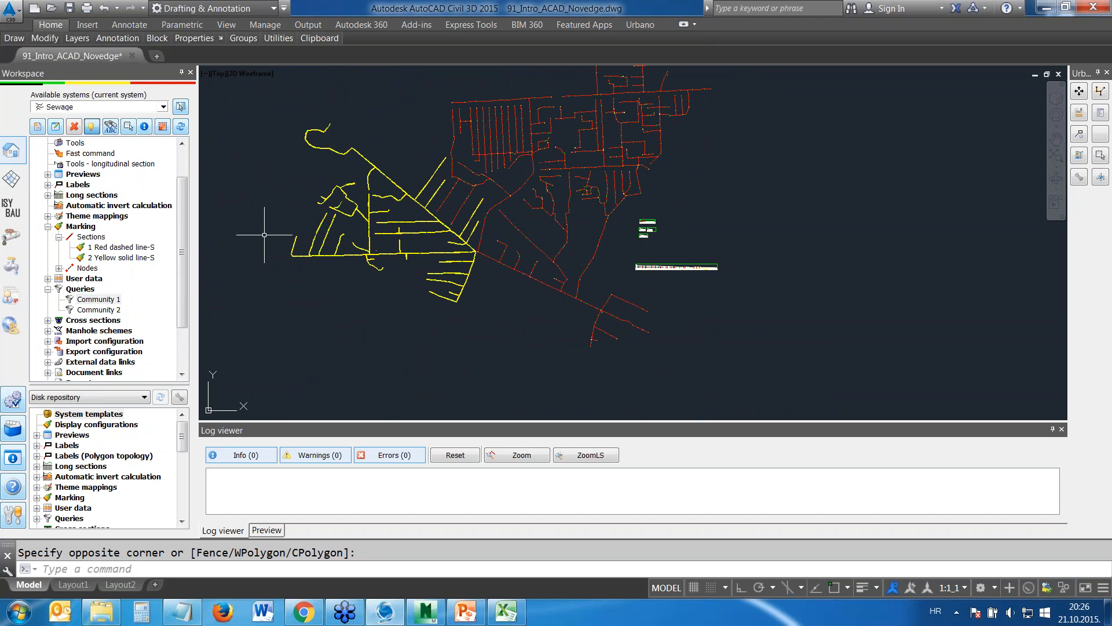
middle_drag(355, 293, 408, 294)
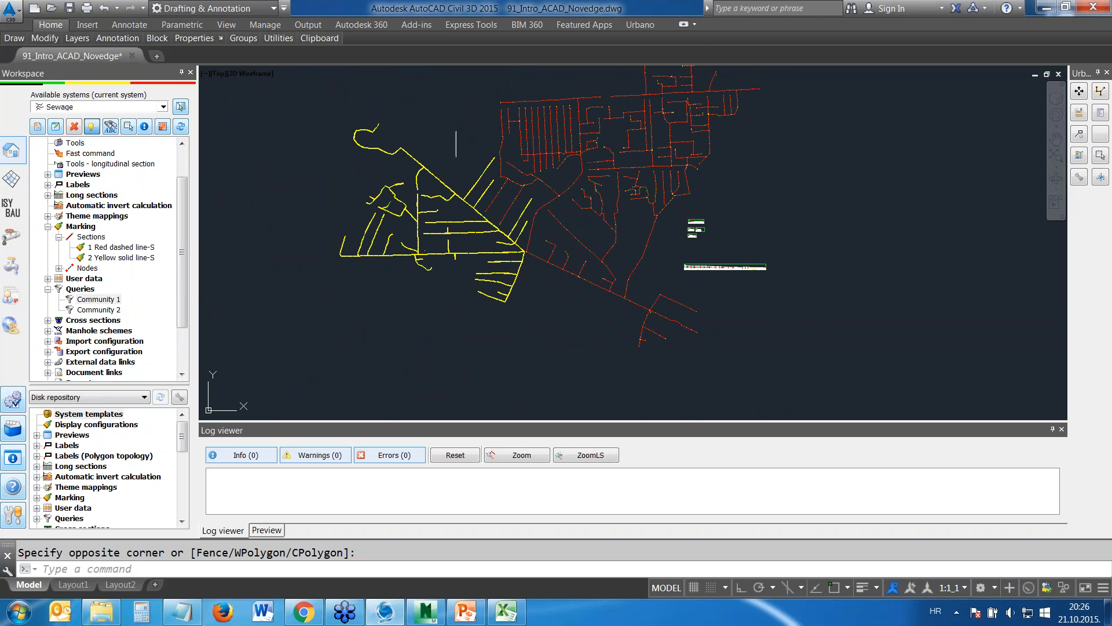
mouse_move(597, 166)
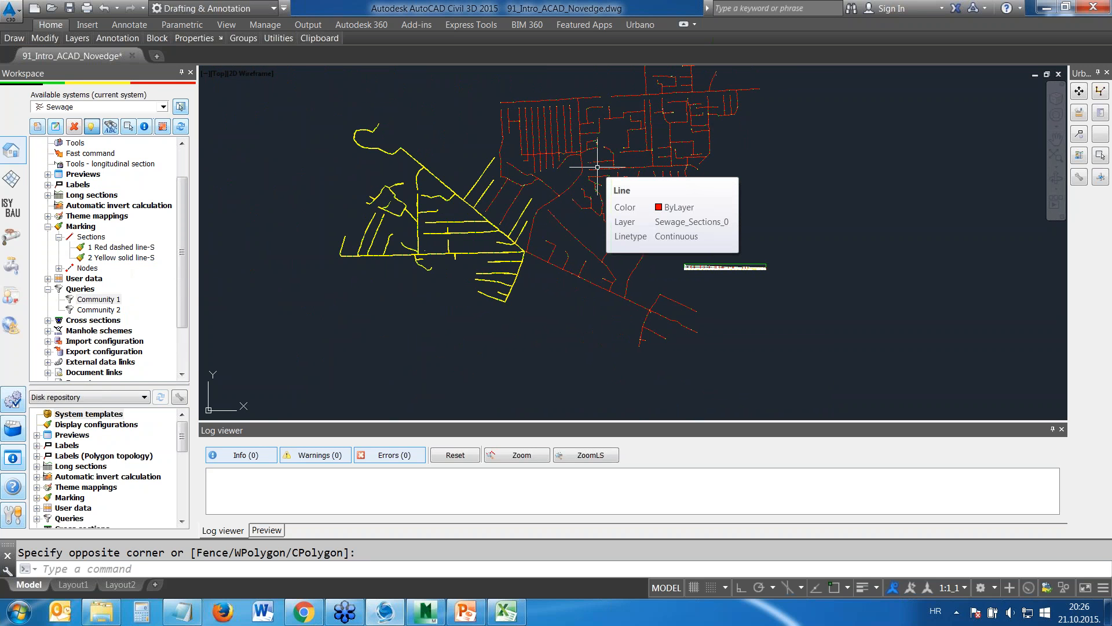
click(81, 227)
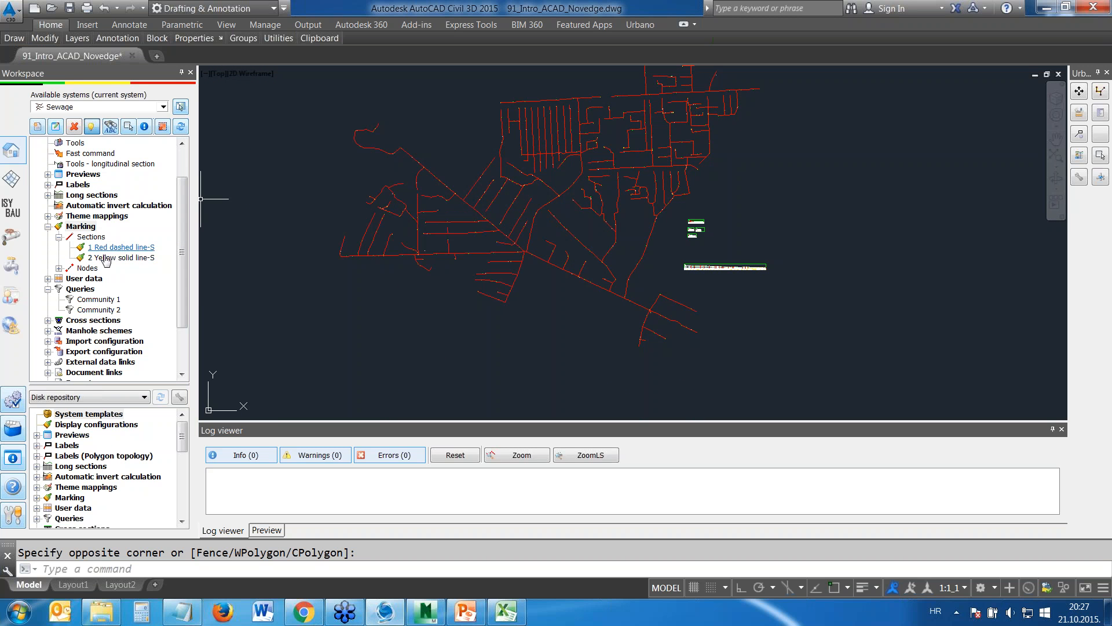
Highlight the Community 2 query's sections with 2 Yellow solid line-S and delete that marking
drag(104, 314, 113, 259)
mouse_move(418, 241)
middle_down()
mouse_move(390, 296)
mouse_move(393, 267)
middle_up()
right_click(73, 226)
click(132, 235)
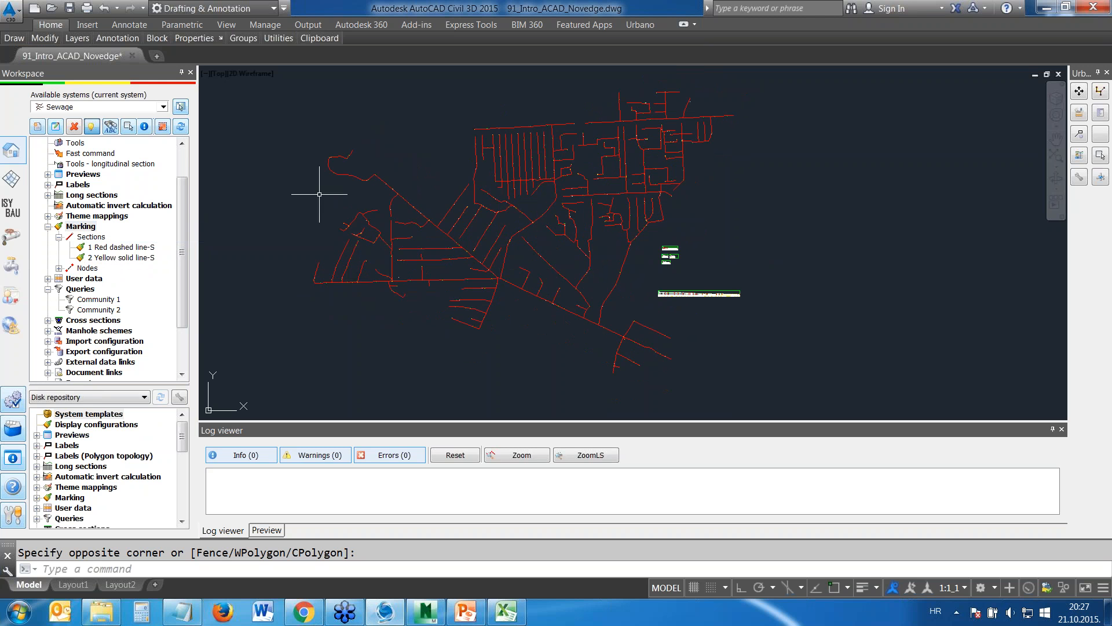
Turn on the 1 Zones ownership layer to display the zone boundaries around the network
mouse_move(81, 42)
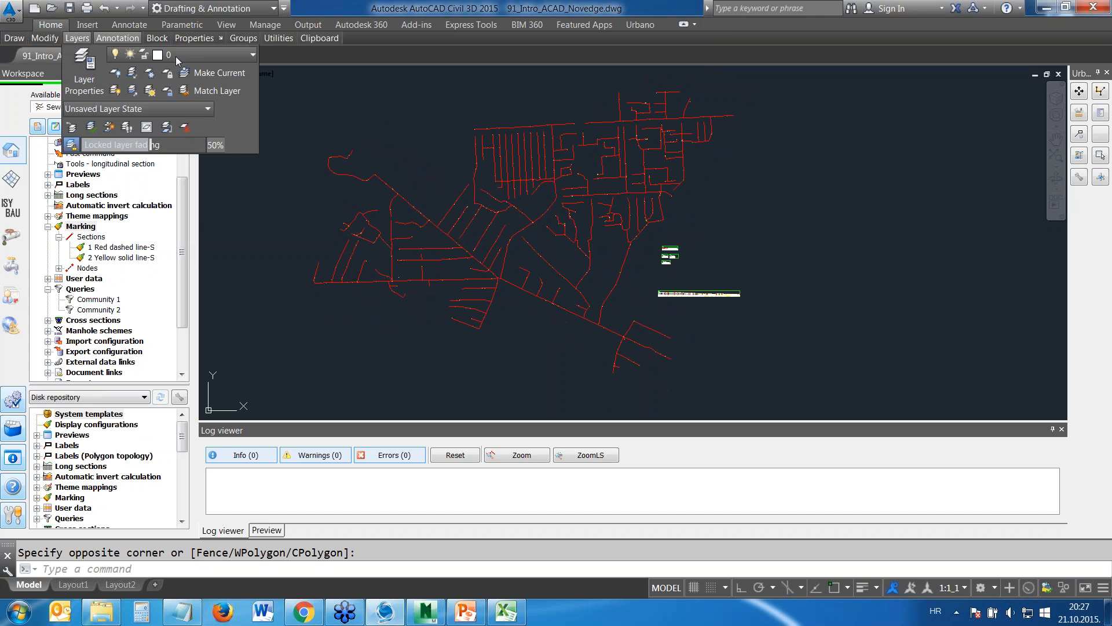
click(168, 58)
click(172, 56)
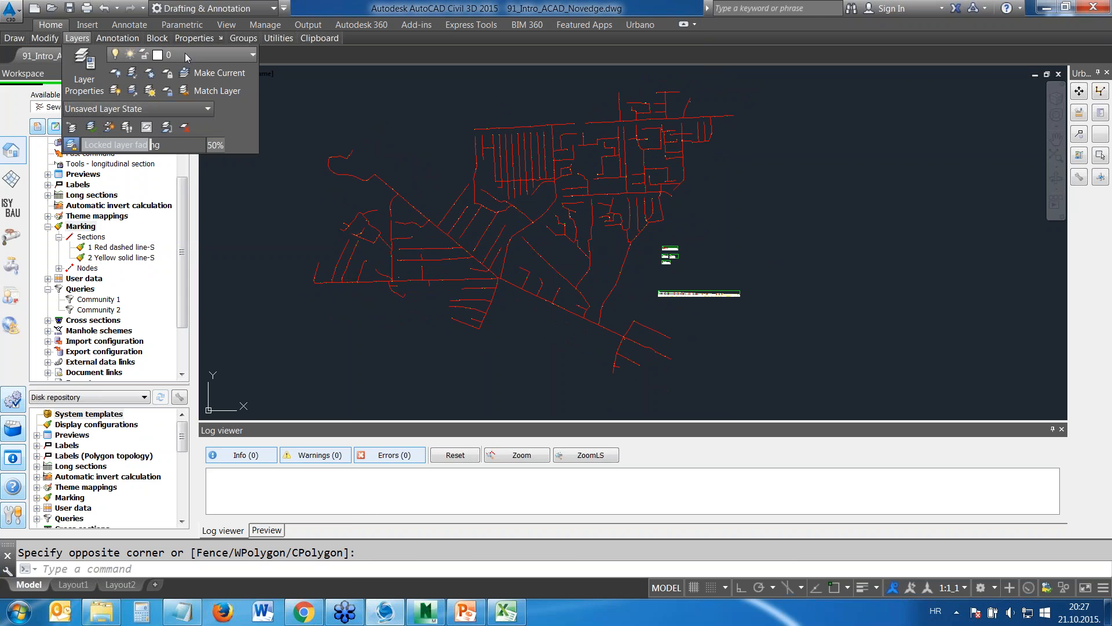
click(174, 56)
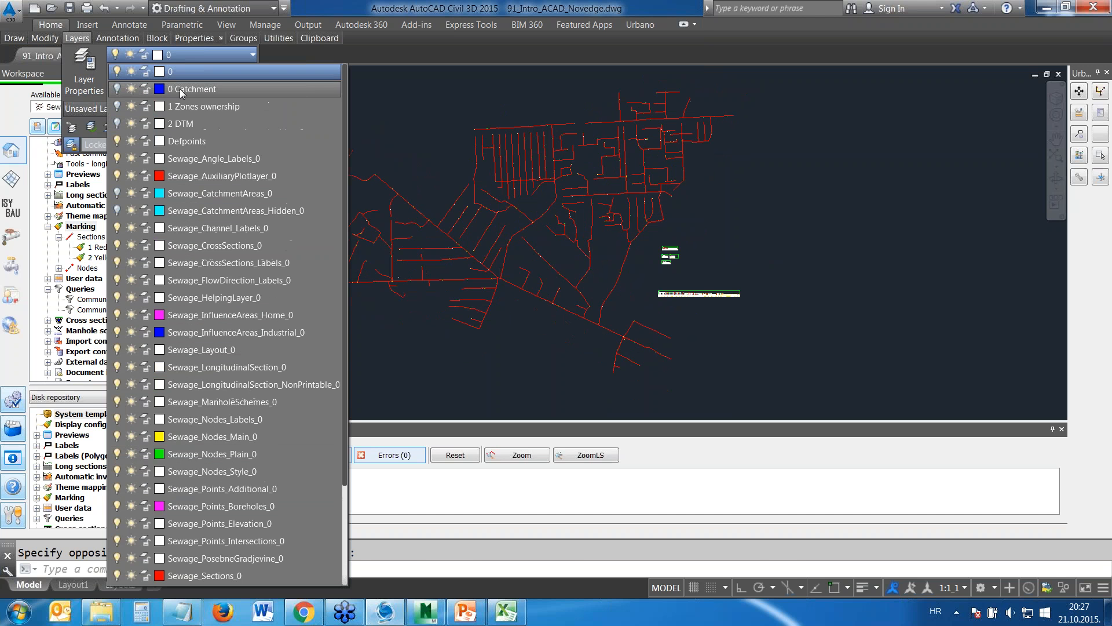
click(117, 106)
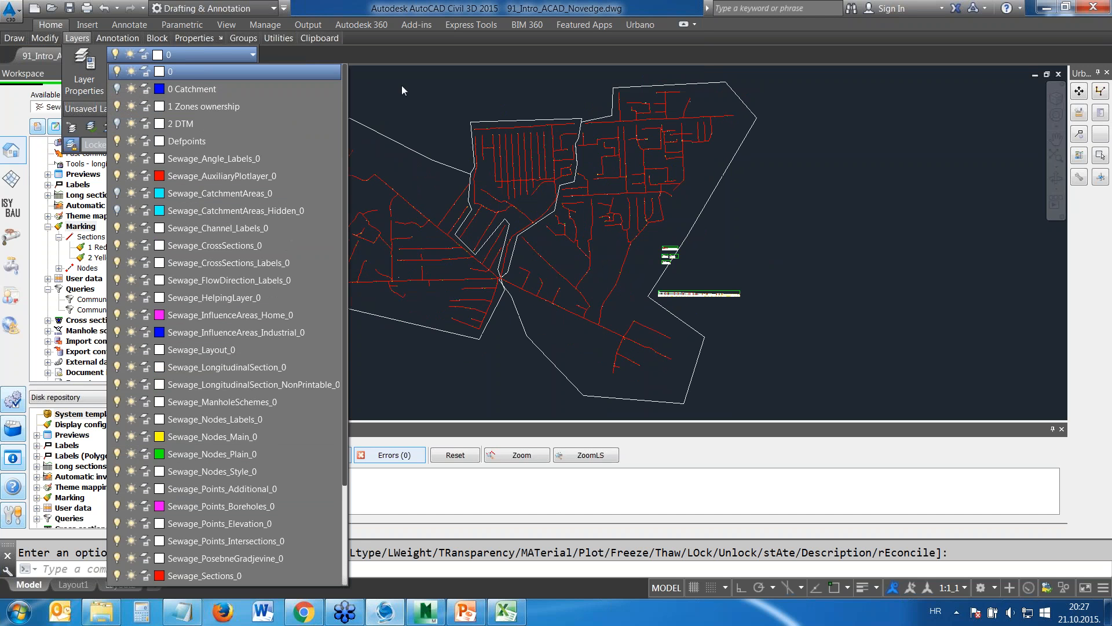
click(367, 88)
mouse_move(611, 228)
middle_down()
mouse_move(568, 227)
mouse_move(586, 218)
mouse_move(610, 228)
middle_up()
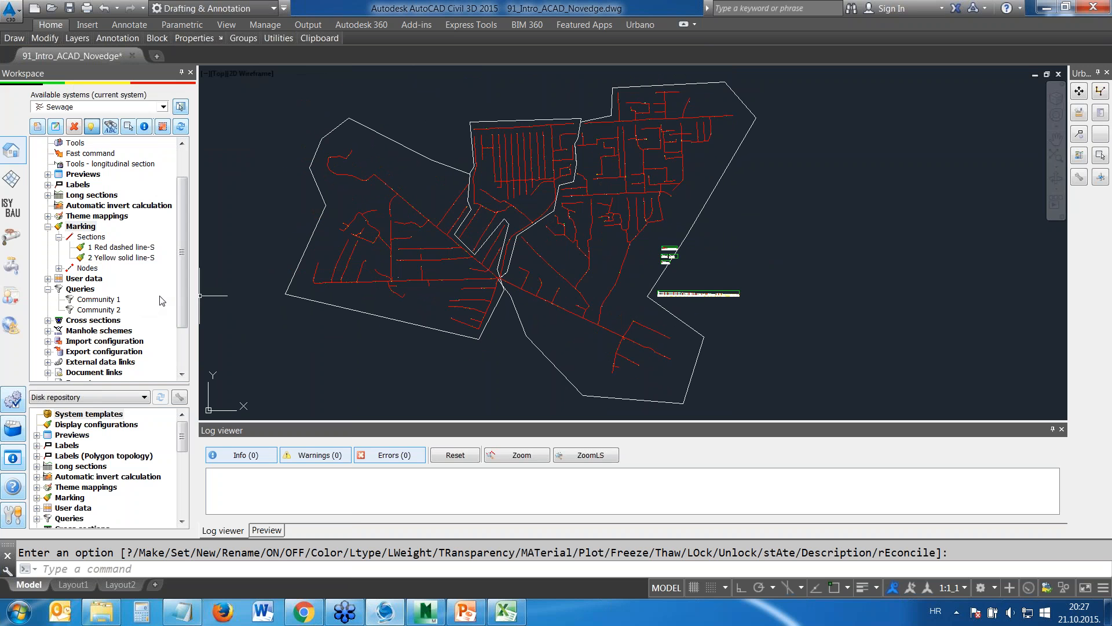
Create a new query with a location condition from the eastern ownership zone's closed polyline, using the Contains operator
click(75, 289)
right_click(72, 292)
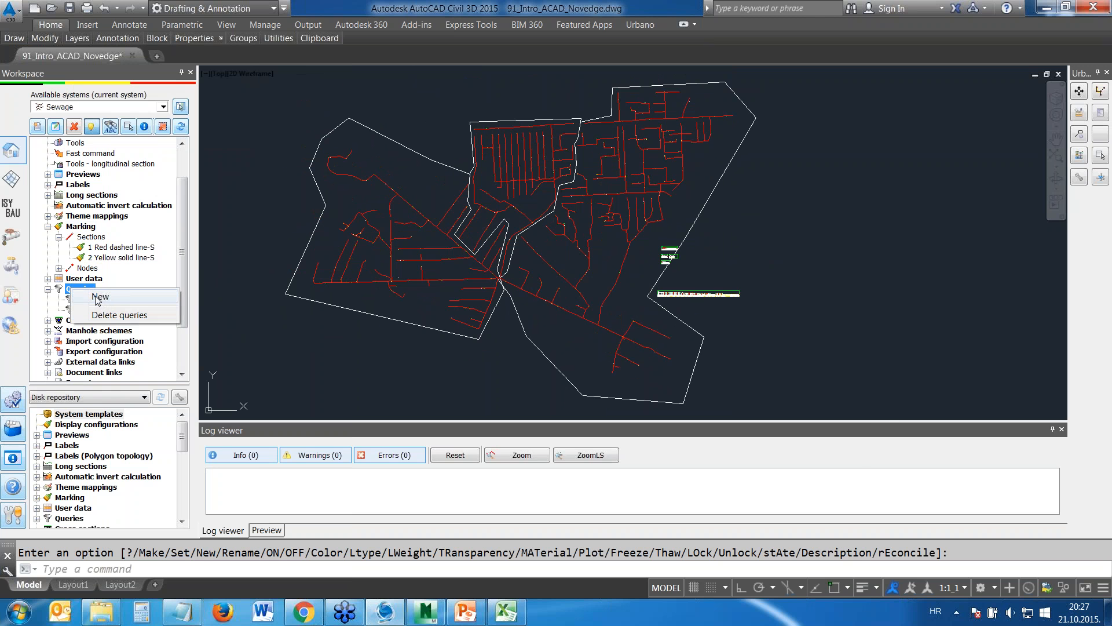
click(99, 297)
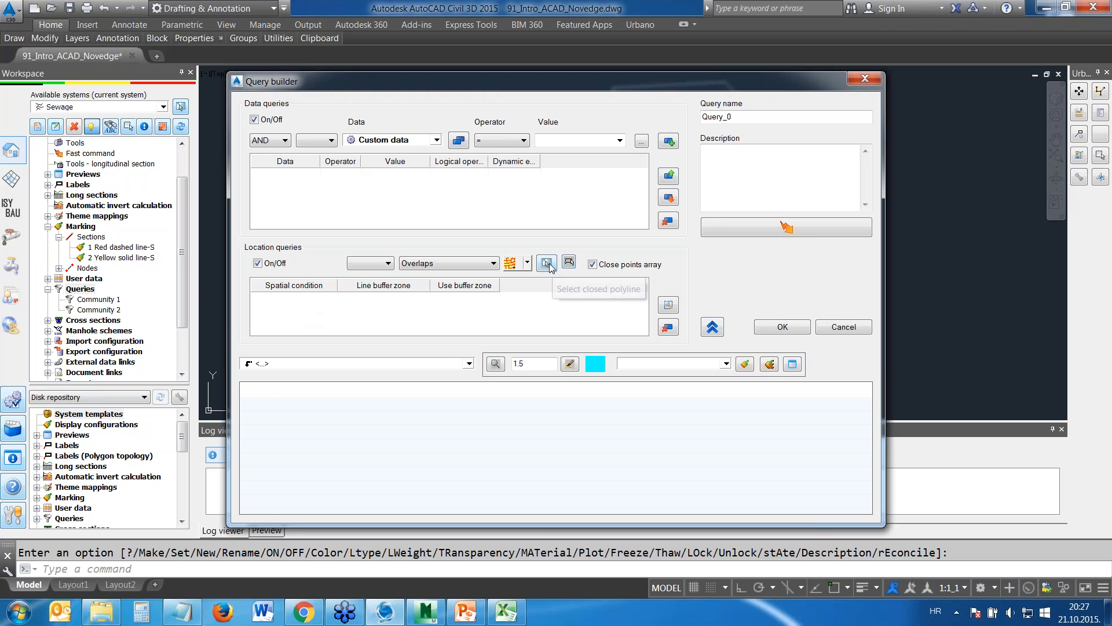
click(569, 262)
click(698, 212)
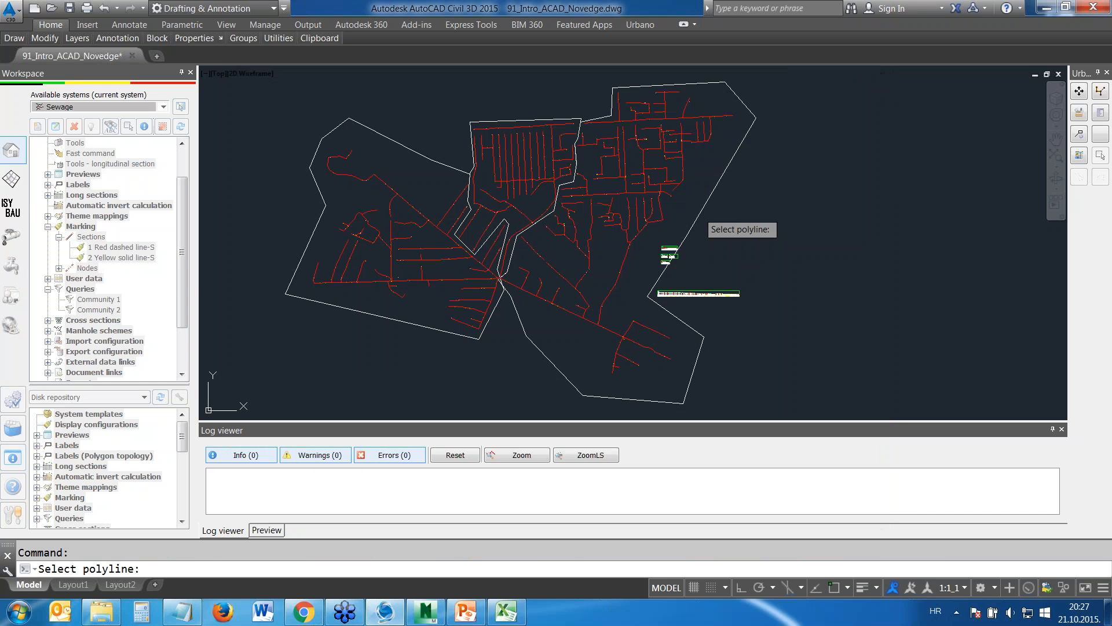
click(479, 265)
click(415, 277)
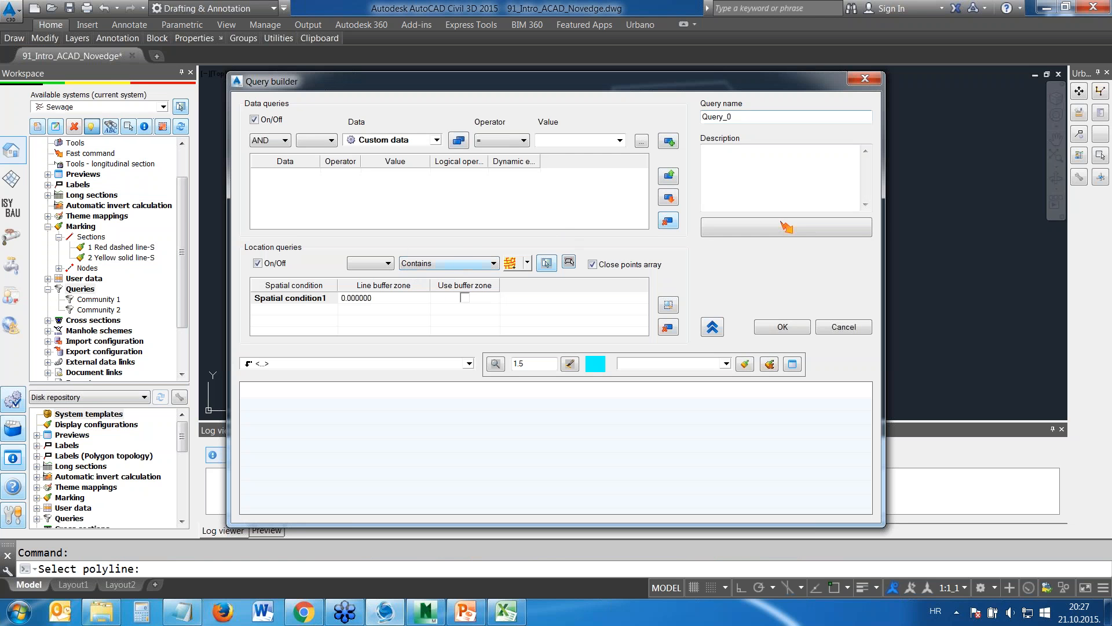
Name the query Community 3, preview its sections with 6 User data and save it
double_click(719, 116)
text(Community 3)
click(385, 364)
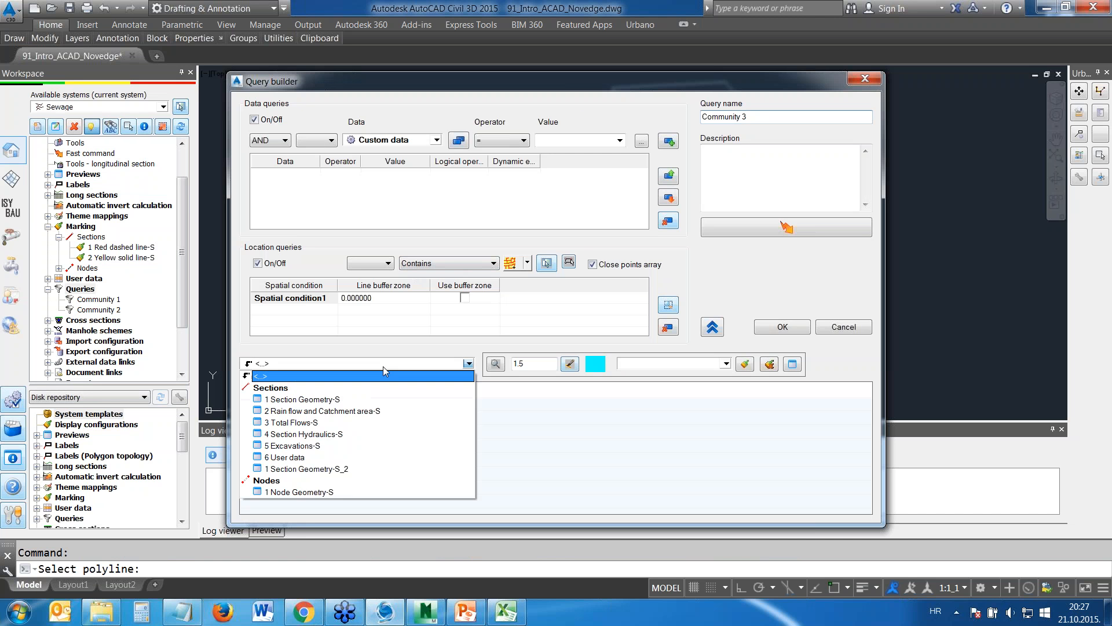
click(313, 457)
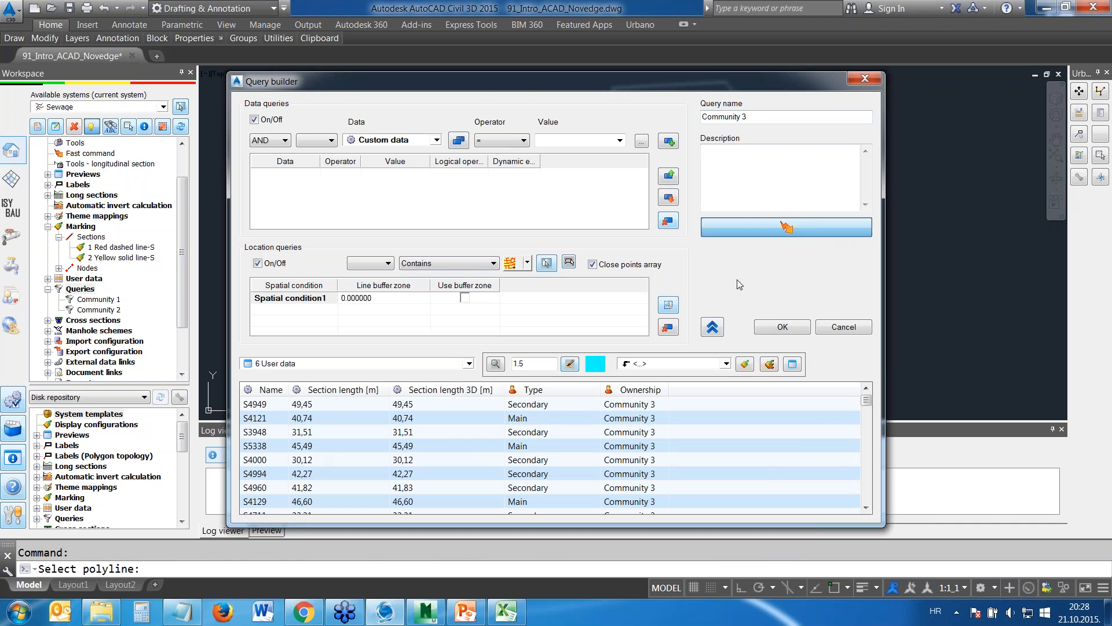
mouse_move(871, 404)
mouse_down()
mouse_move(874, 511)
mouse_move(867, 394)
mouse_up()
click(771, 331)
Mark the new Community 3 query's sections with 2 Yellow solid line-S to check their extent, and remove the marking
click(99, 321)
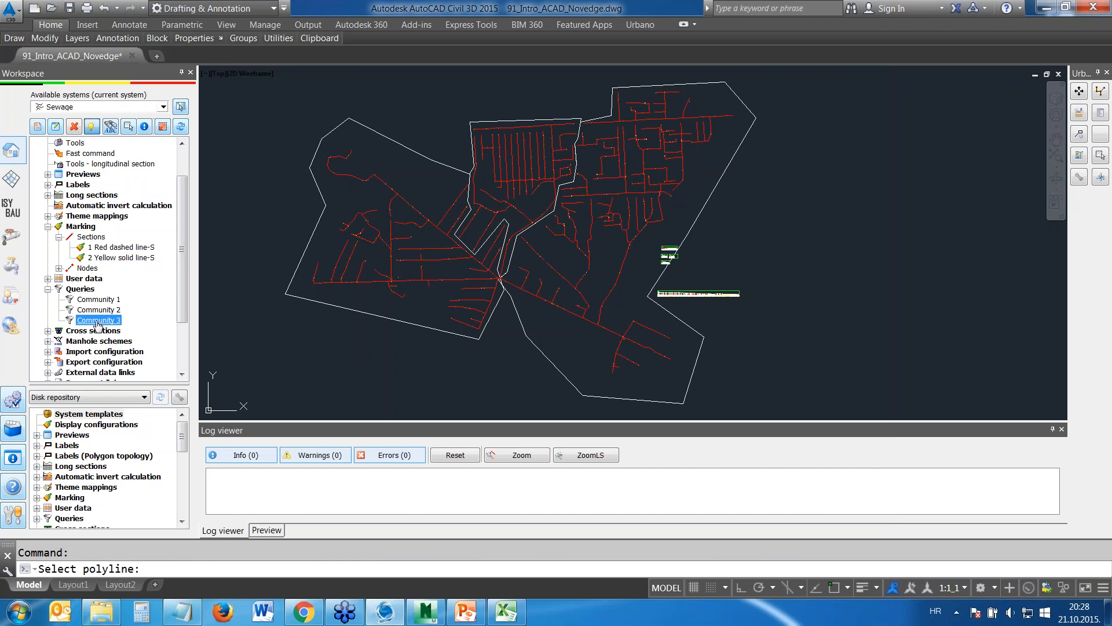
drag(99, 328, 106, 260)
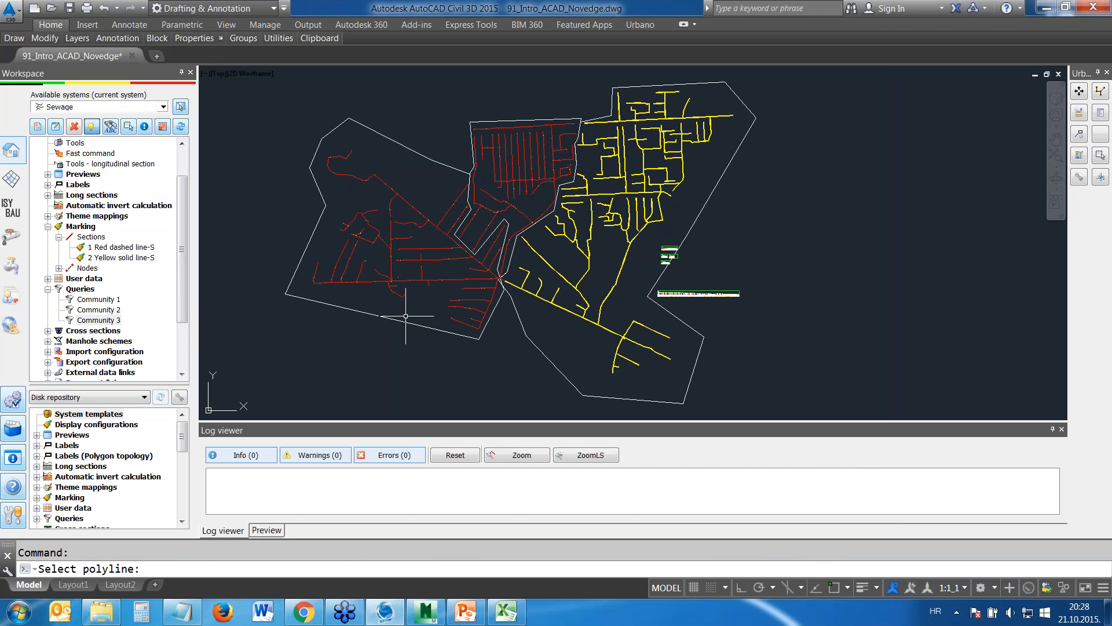
click(81, 226)
right_click(84, 228)
click(116, 237)
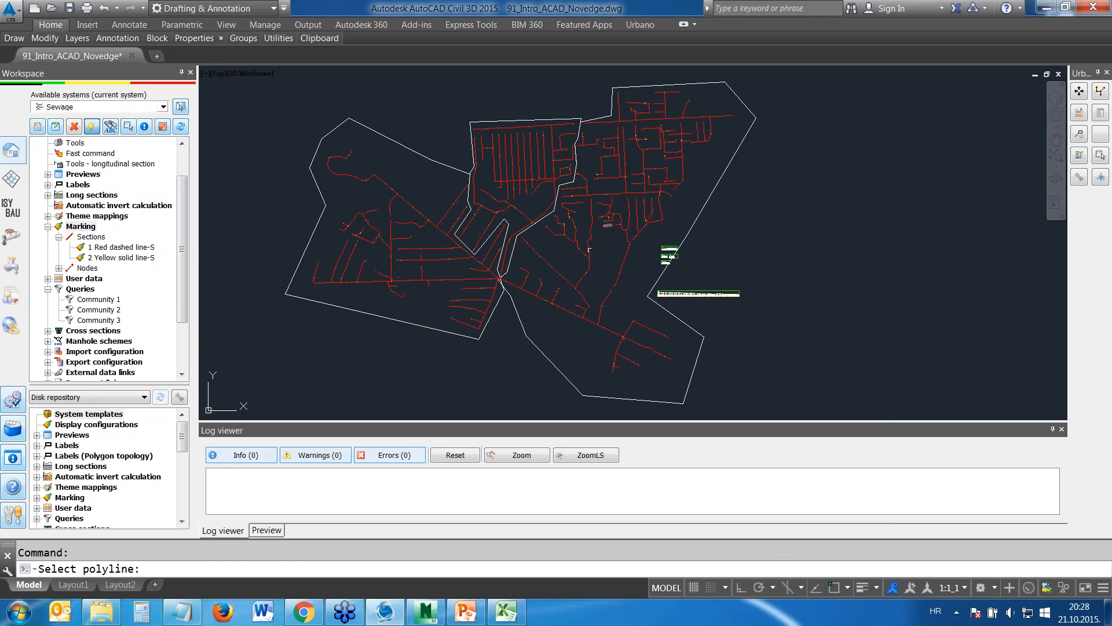
Turn off the 1 Zones ownership layer to hide the zone boundaries
mouse_move(77, 38)
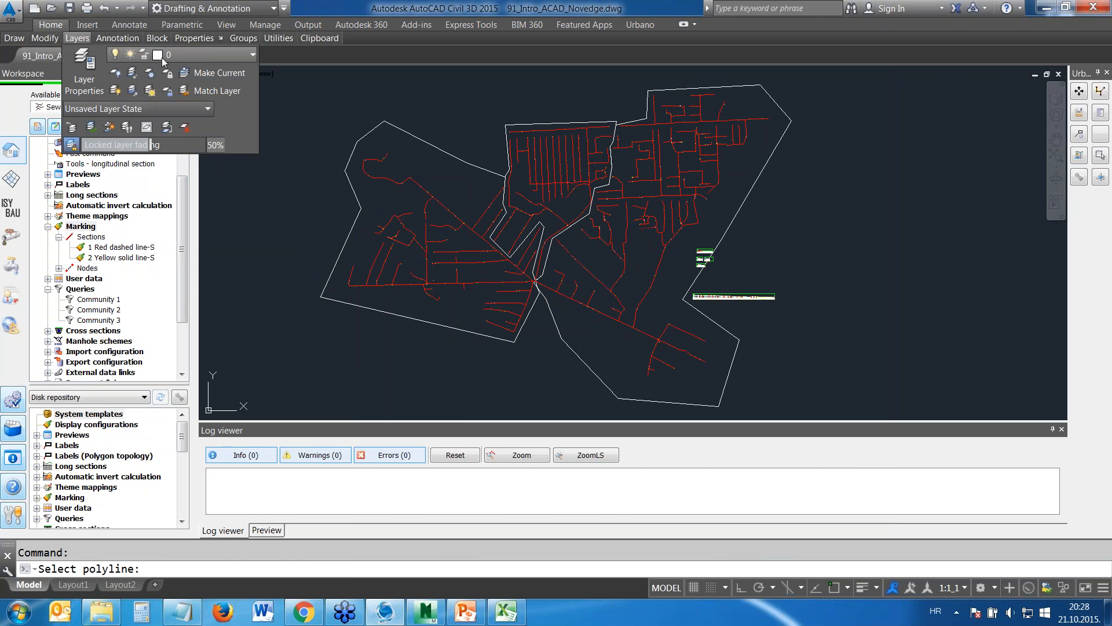
click(211, 56)
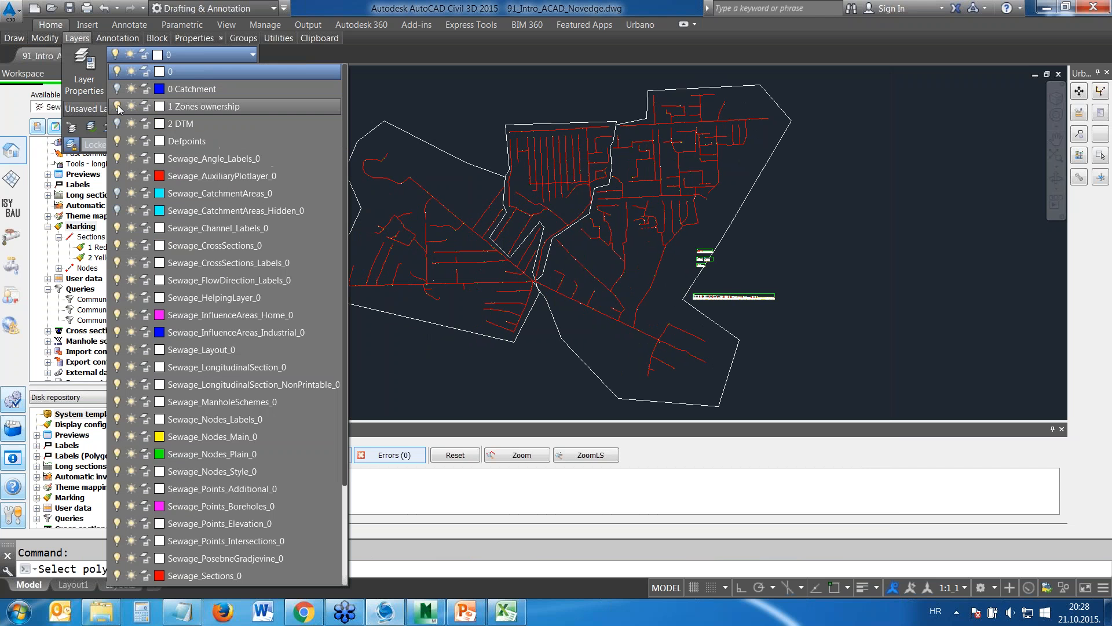
click(115, 105)
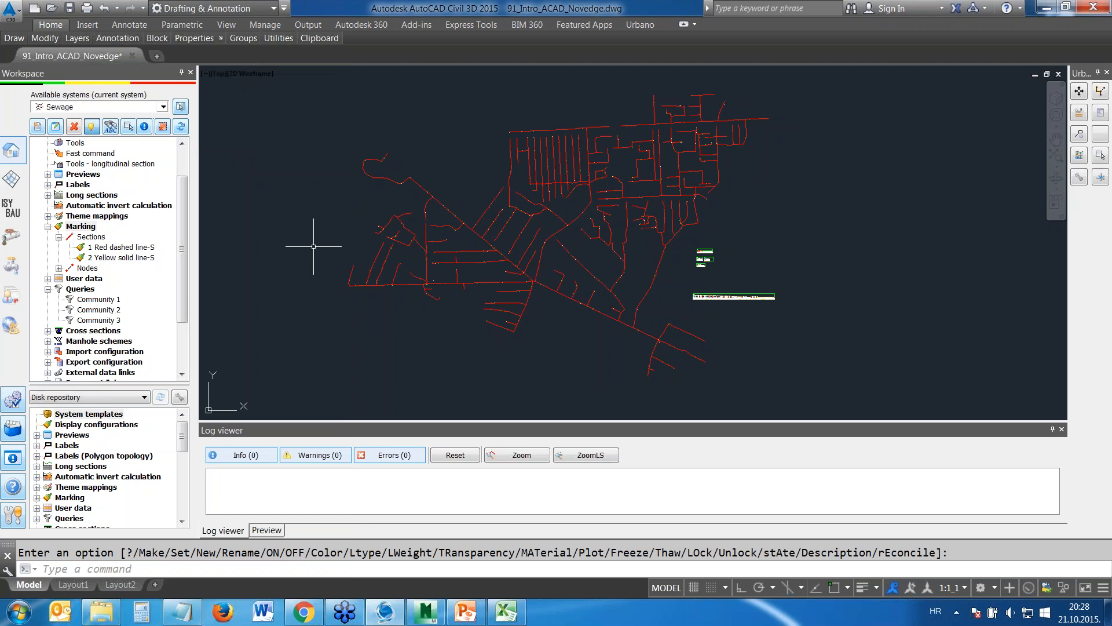
Open the 6 User data preview for the Community 3 query, review the section types and ownership, and close it
click(49, 175)
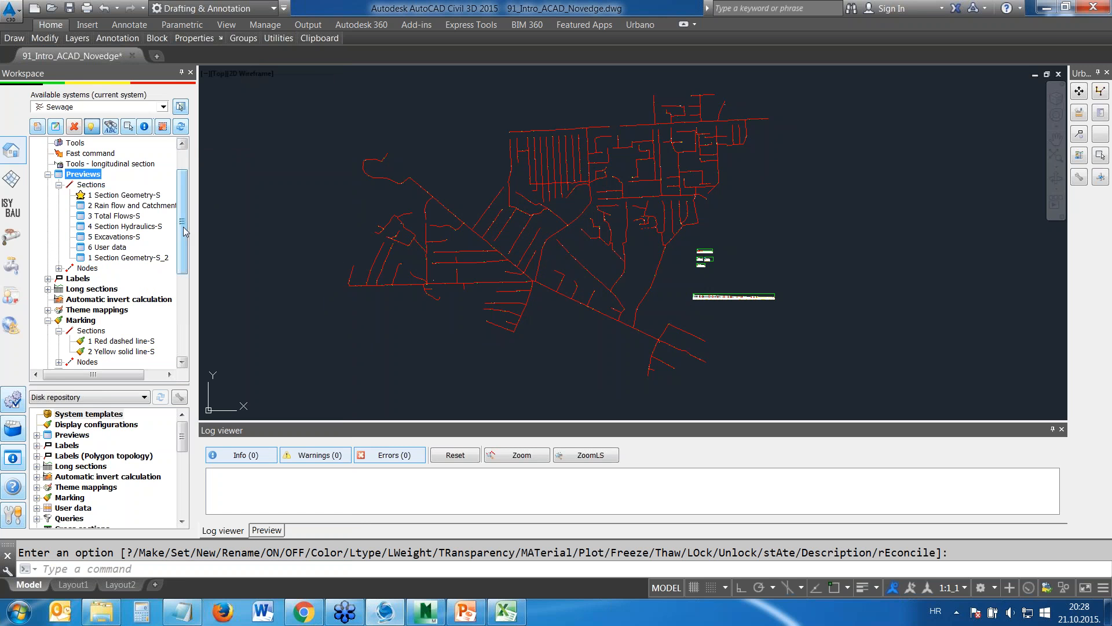
scroll(180, 255, down, 2)
drag(105, 347, 111, 174)
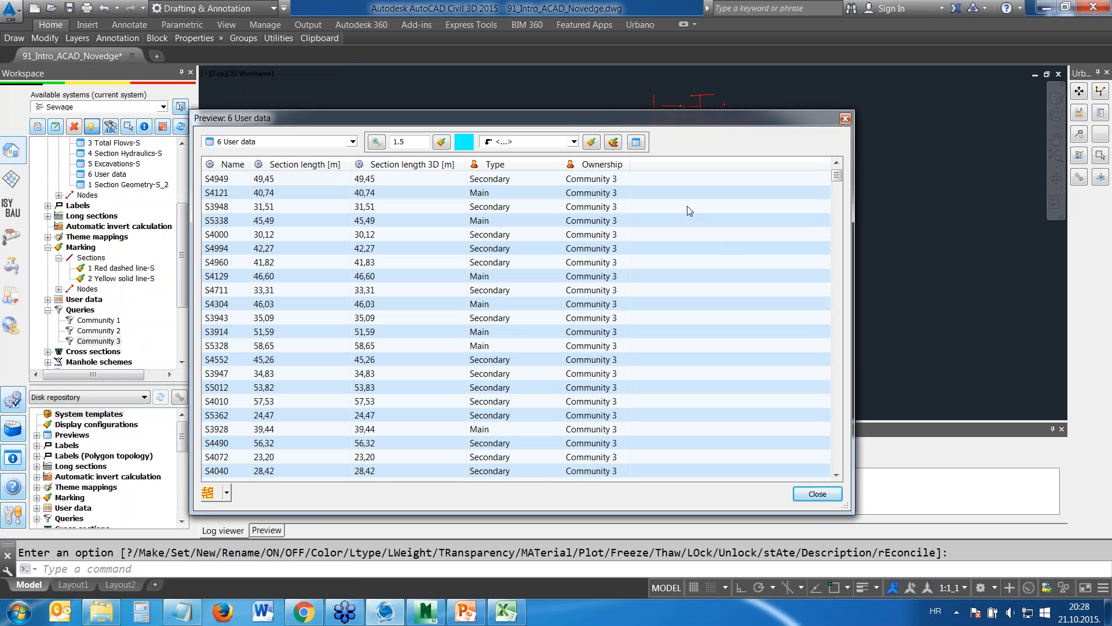
drag(836, 177, 825, 405)
drag(814, 472, 841, 171)
click(845, 119)
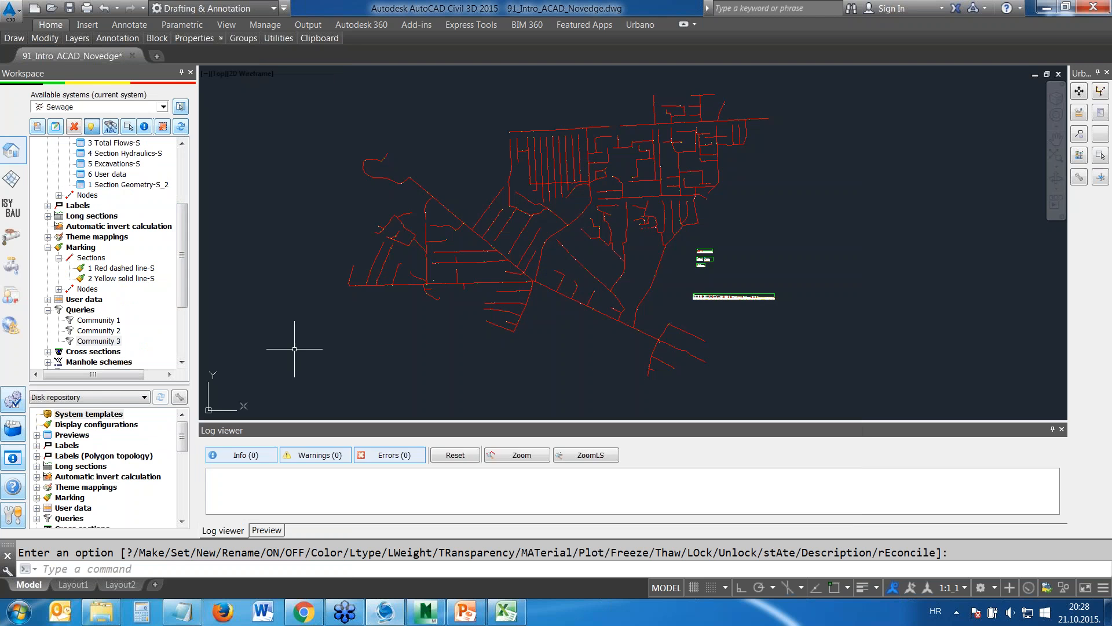
Label the Community 2 query's sections with the 3 Length Diameter-S section label
click(48, 205)
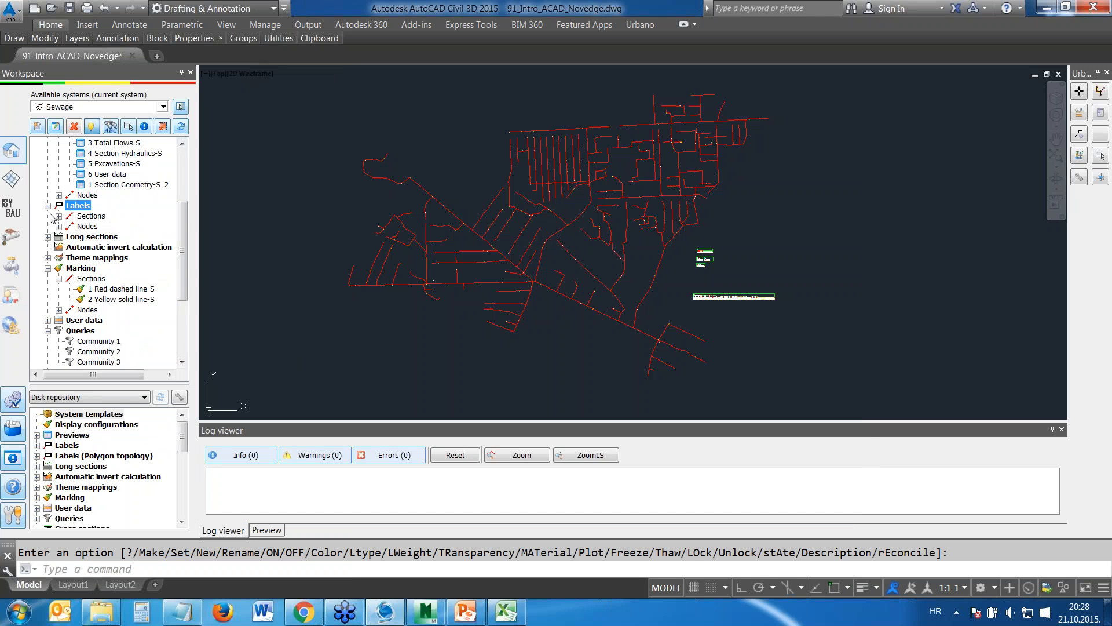
double_click(91, 216)
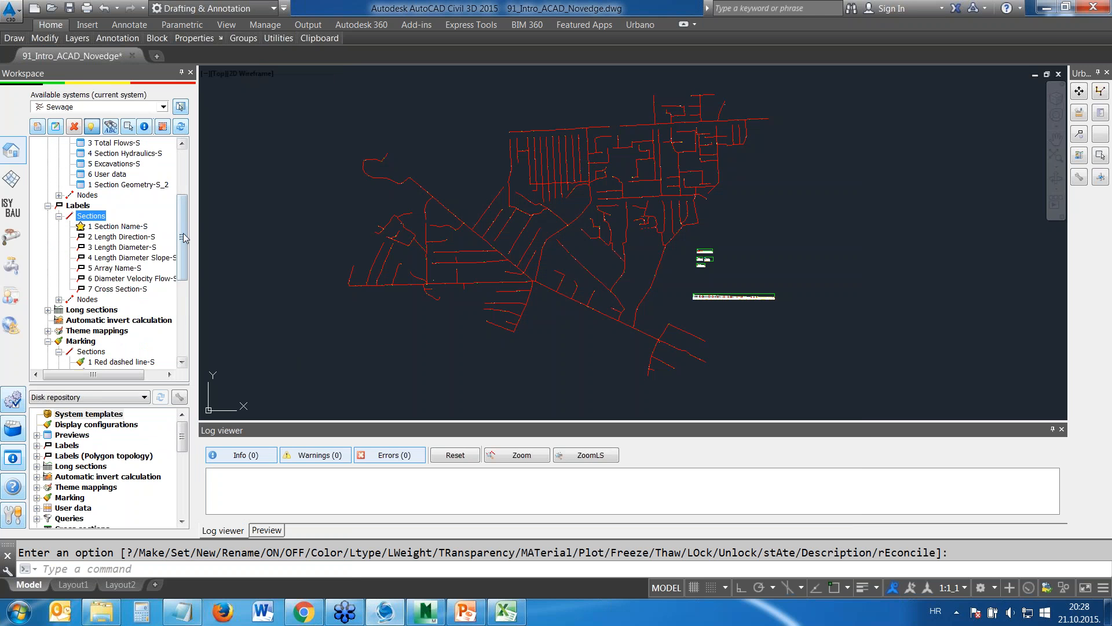
drag(184, 239, 188, 253)
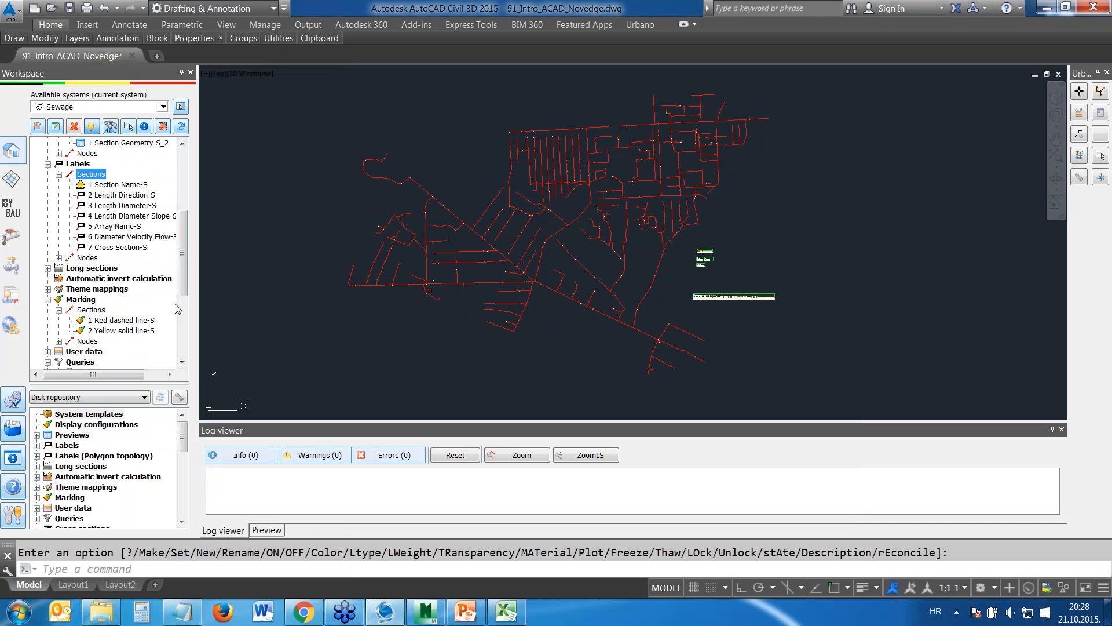
drag(187, 249, 189, 265)
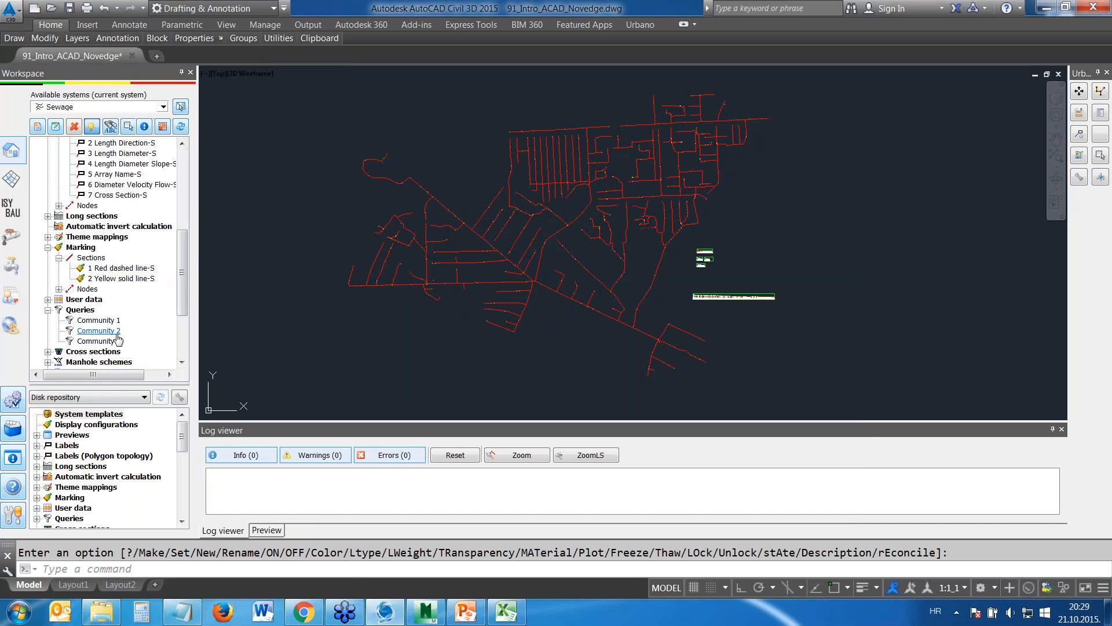
drag(111, 332, 98, 443)
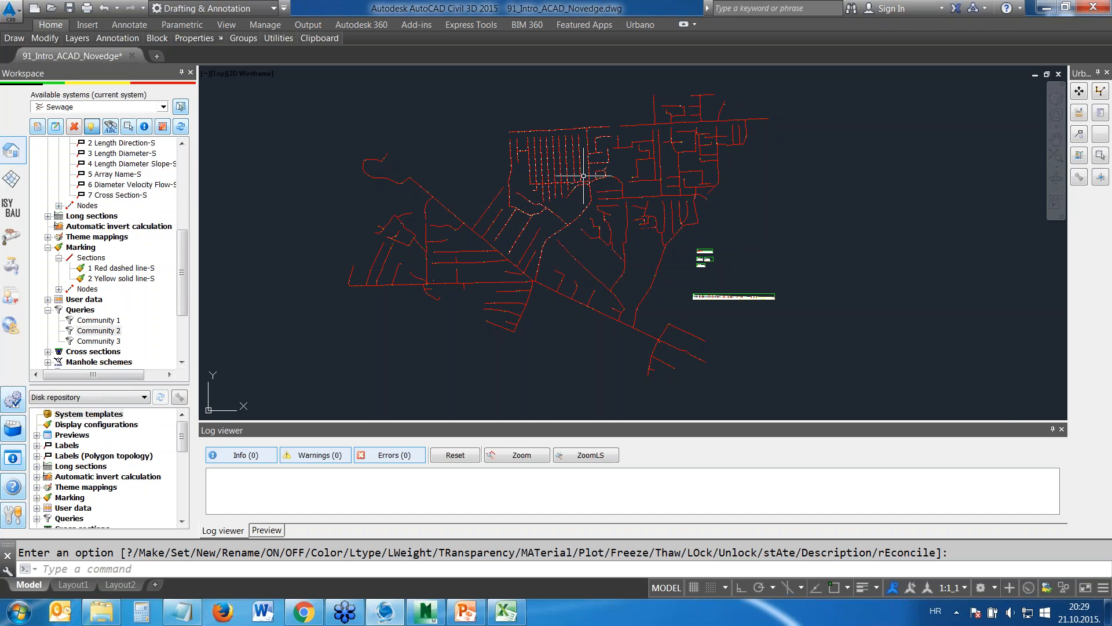
Inspect the length and diameter labels on the Community 2 sections up close and across the whole network
scroll(579, 158, up, 4)
scroll(510, 172, down, 5)
scroll(725, 282, up, 8)
scroll(666, 214, up, 7)
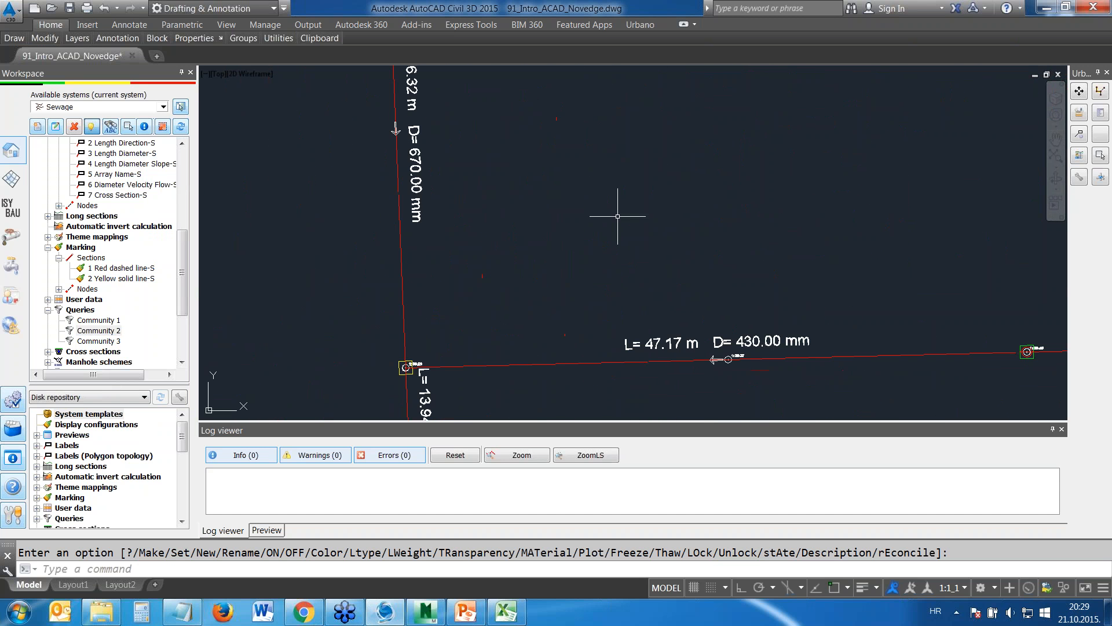
scroll(661, 223, down, 5)
scroll(514, 228, down, 3)
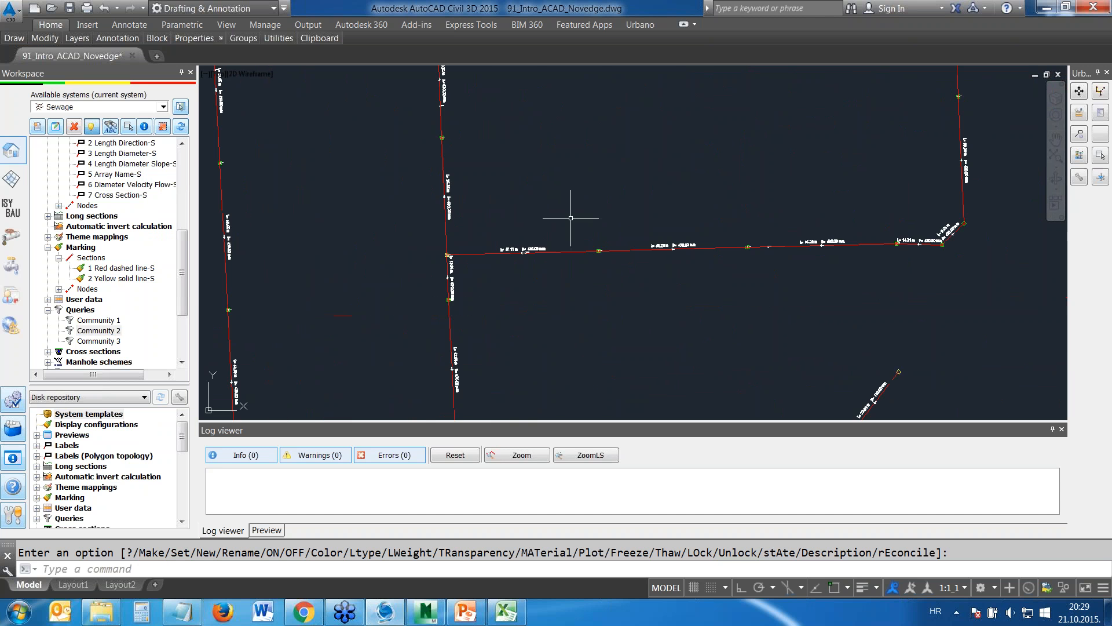
scroll(409, 255, down, 7)
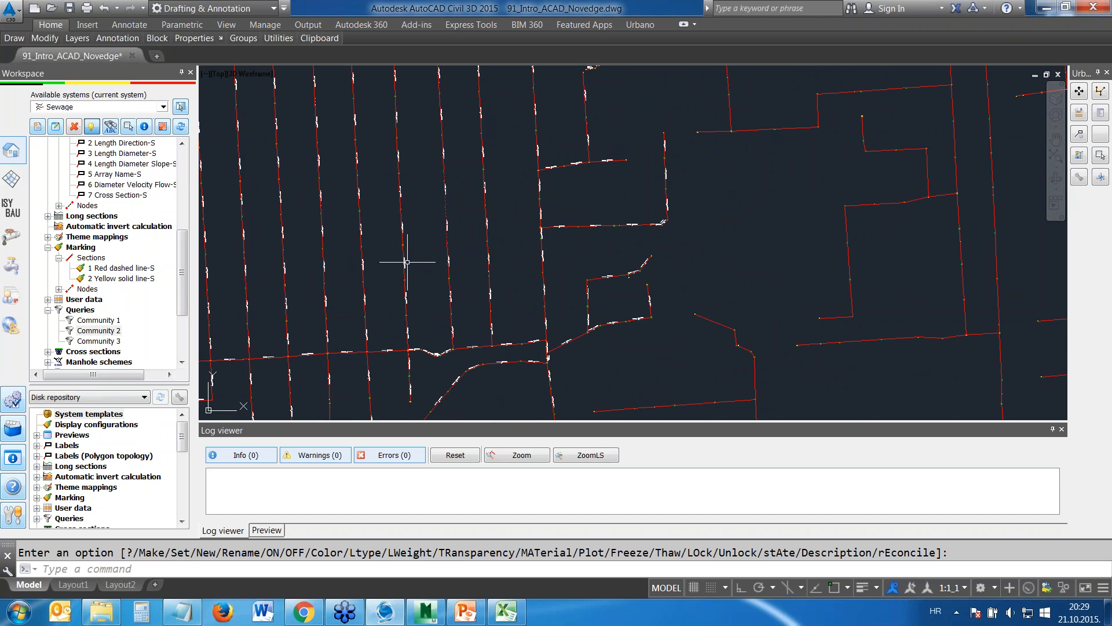
scroll(399, 260, down, 3)
scroll(406, 264, down, 3)
mouse_move(425, 260)
middle_down()
mouse_move(384, 286)
mouse_move(561, 216)
middle_up()
scroll(514, 261, down, 5)
middle_drag(512, 286, 541, 203)
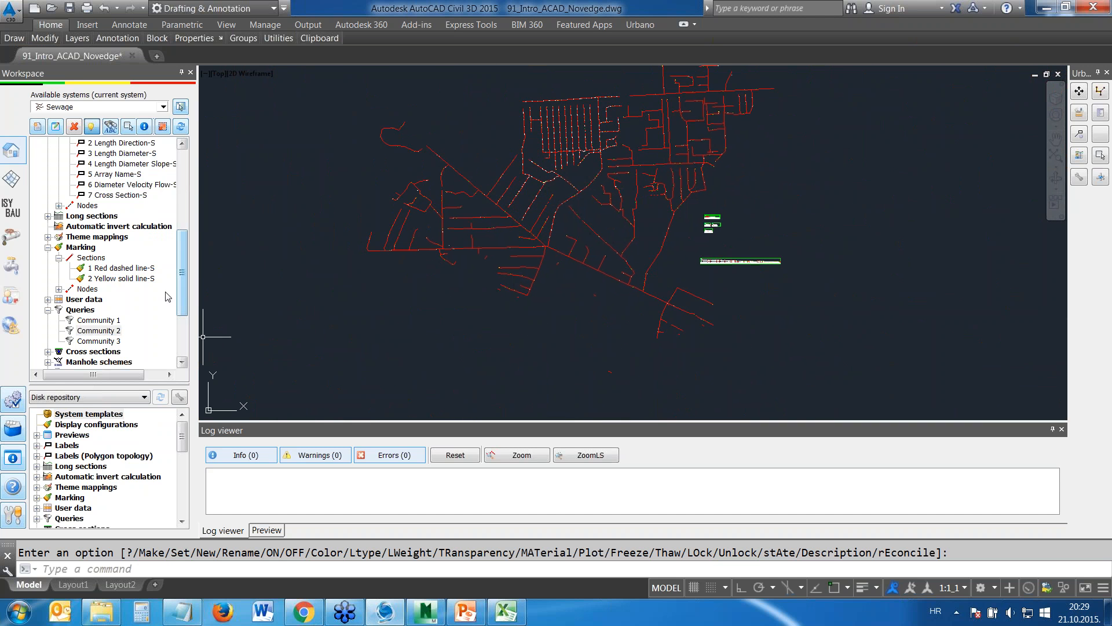
Make a copy of the Community 3 query and open the copy for editing
scroll(145, 278, down, 3)
click(97, 237)
right_click(98, 237)
click(131, 293)
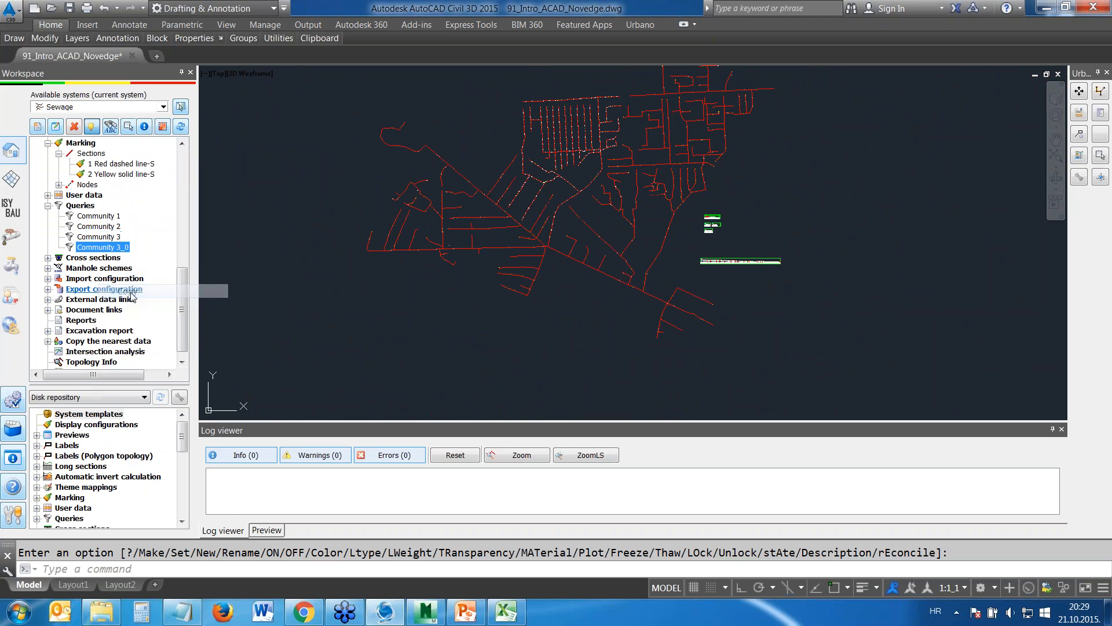
right_click(117, 248)
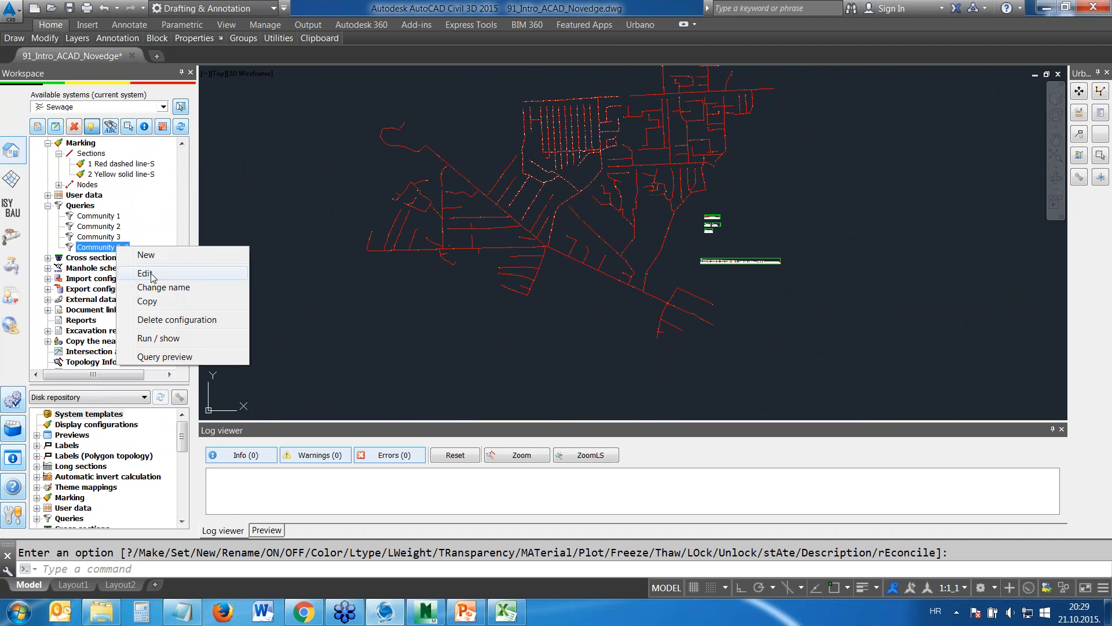
click(146, 274)
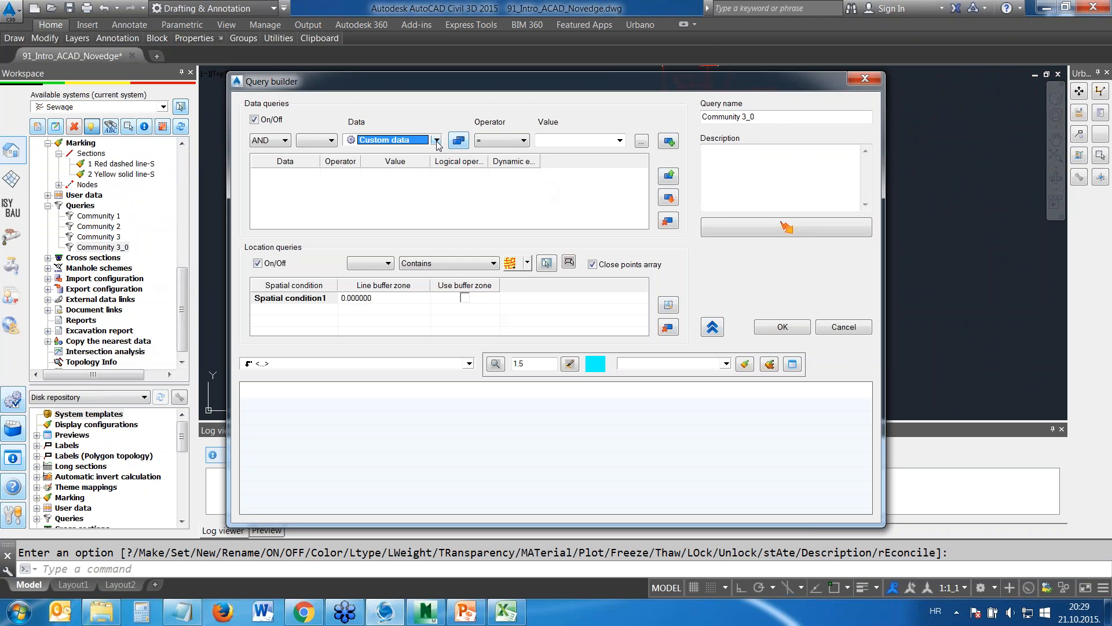
Search the available query data for "inner" and choose Pipe - inner diameter [mm] as the condition's data
click(437, 141)
click(461, 141)
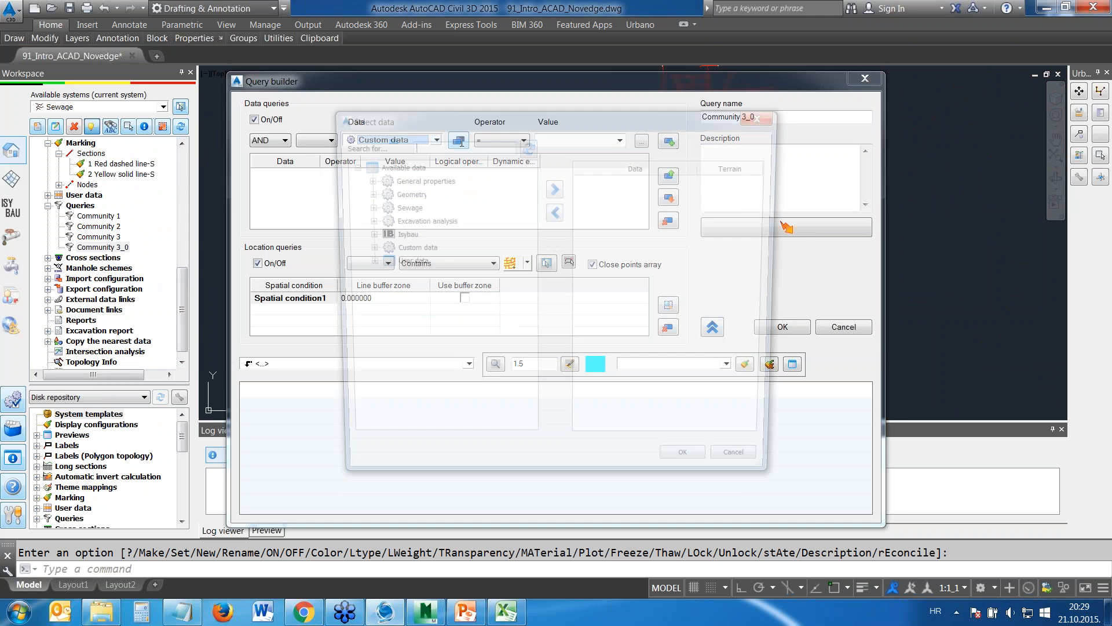
text(inner)
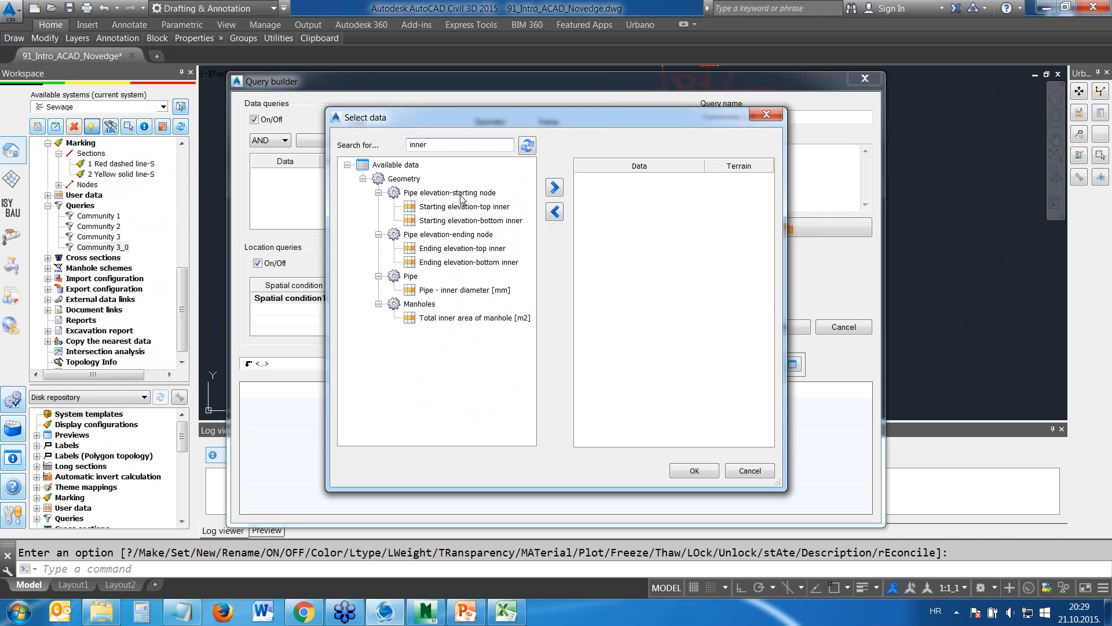
click(461, 290)
click(554, 186)
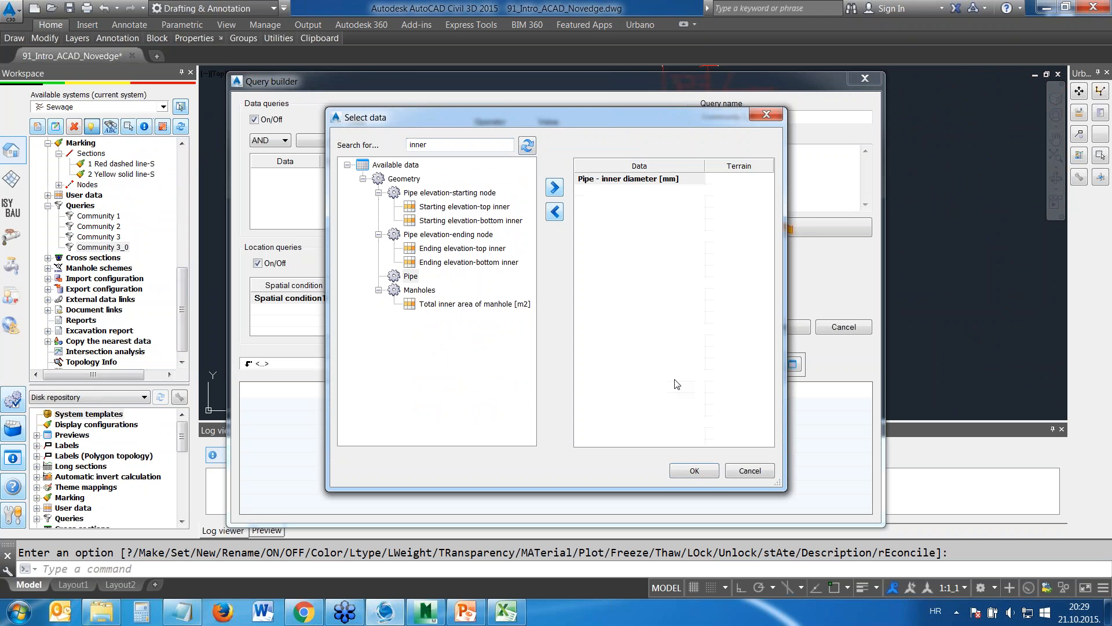
click(694, 469)
Add the condition with operator >= and value 500 for the pipe inner diameter, and save the query as Community 3_New
click(525, 141)
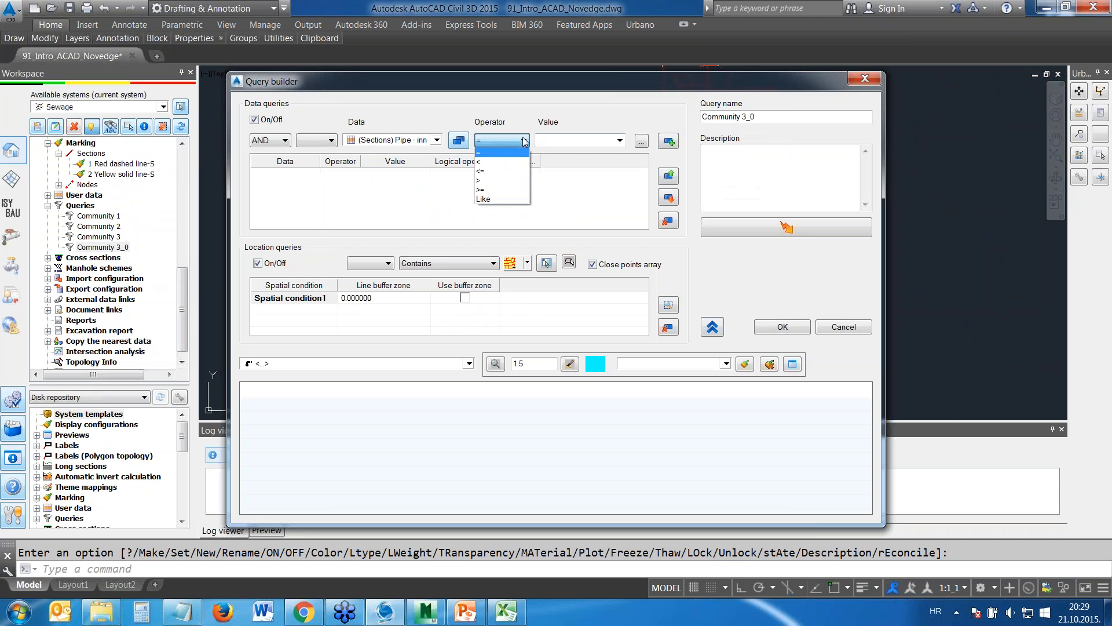
click(488, 190)
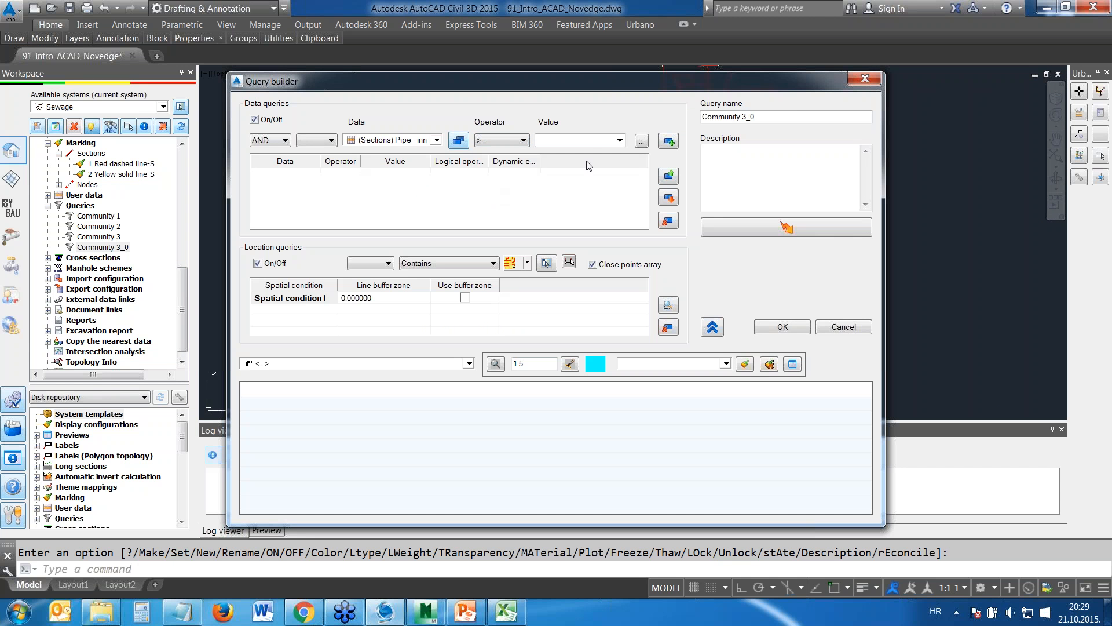
click(620, 140)
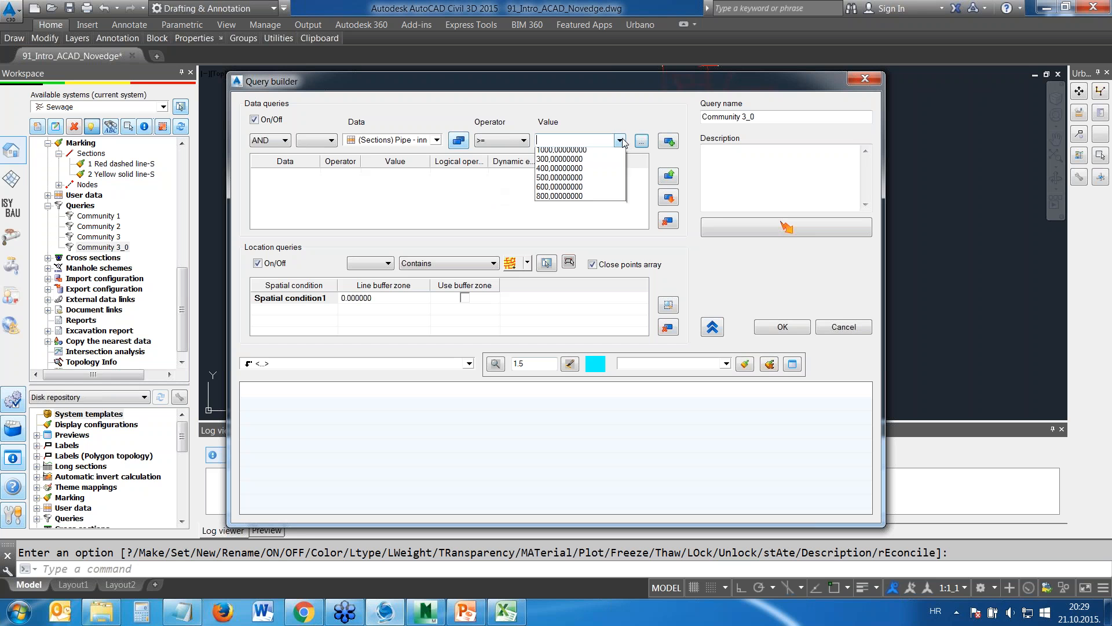
click(596, 180)
click(668, 141)
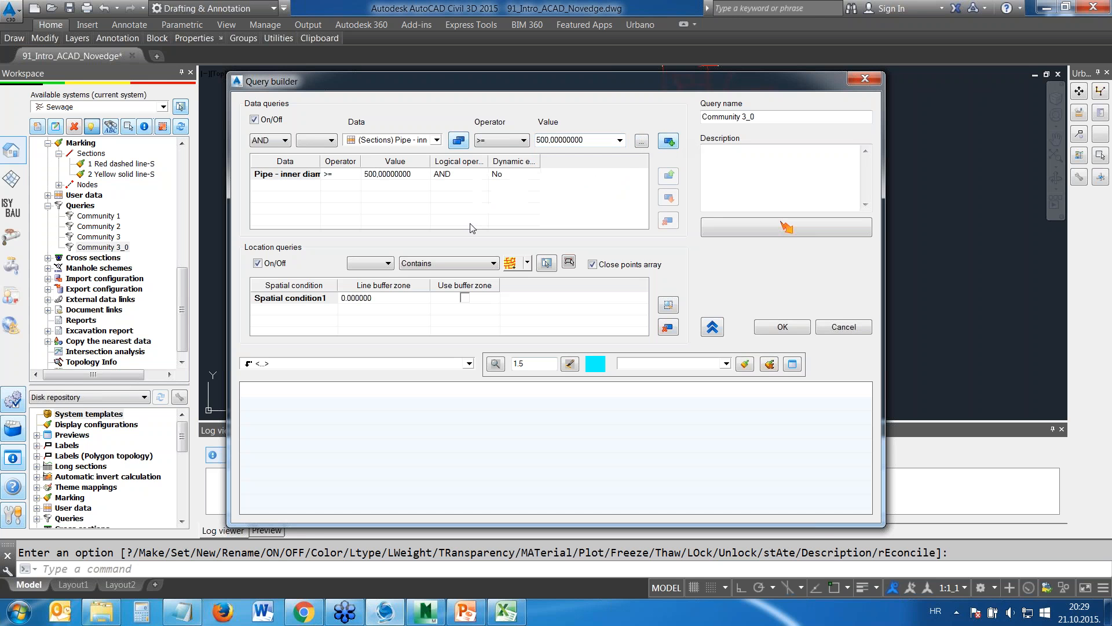
click(779, 117)
click(781, 328)
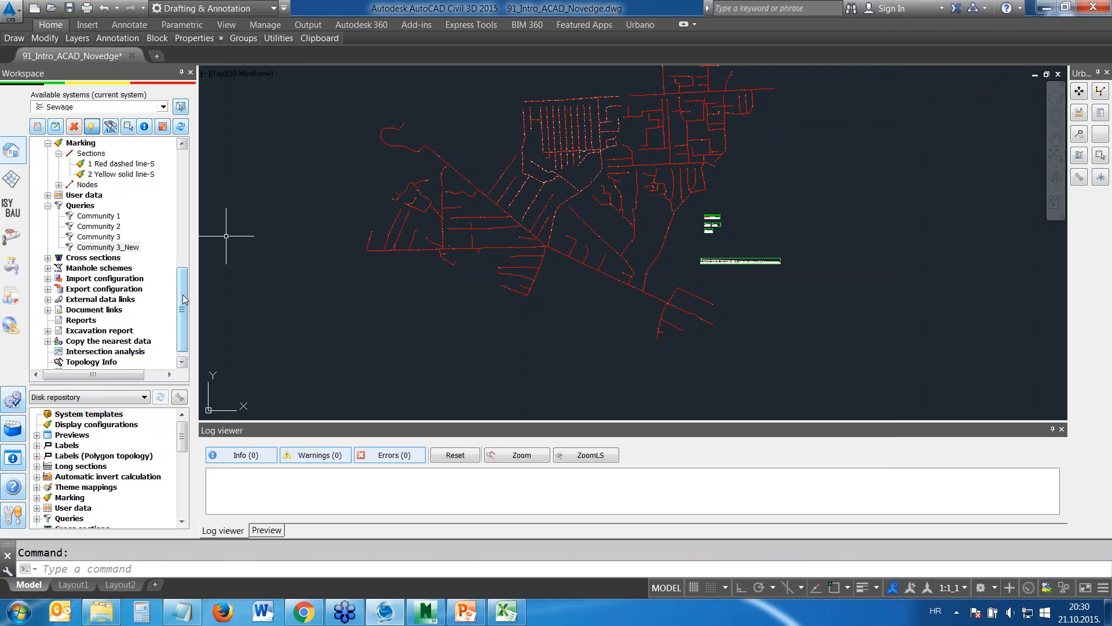
Mark the Community 3_New query's sections with 2 Yellow solid line-S to check their extent, and remove the marking
scroll(184, 299, up, 2)
drag(132, 311, 119, 236)
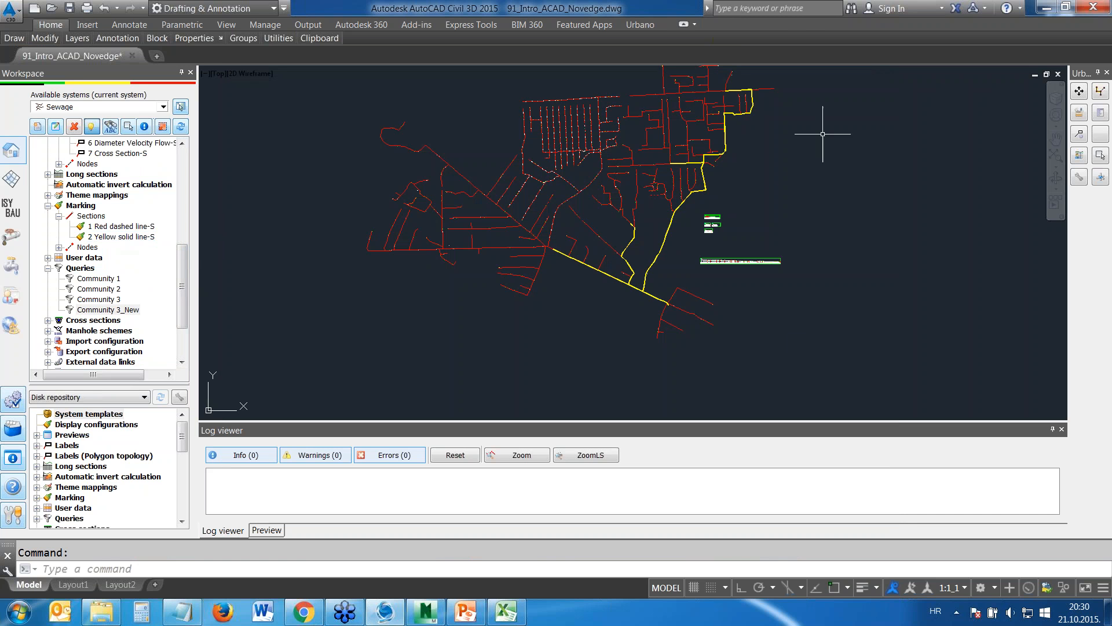
middle_drag(815, 140, 754, 202)
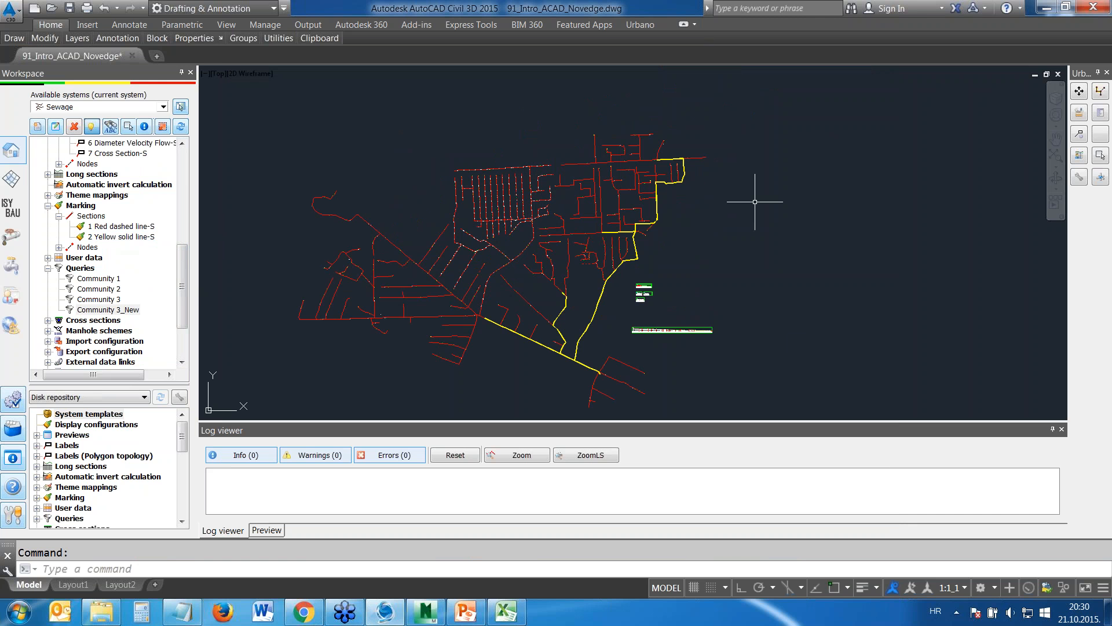
middle_drag(581, 276, 598, 197)
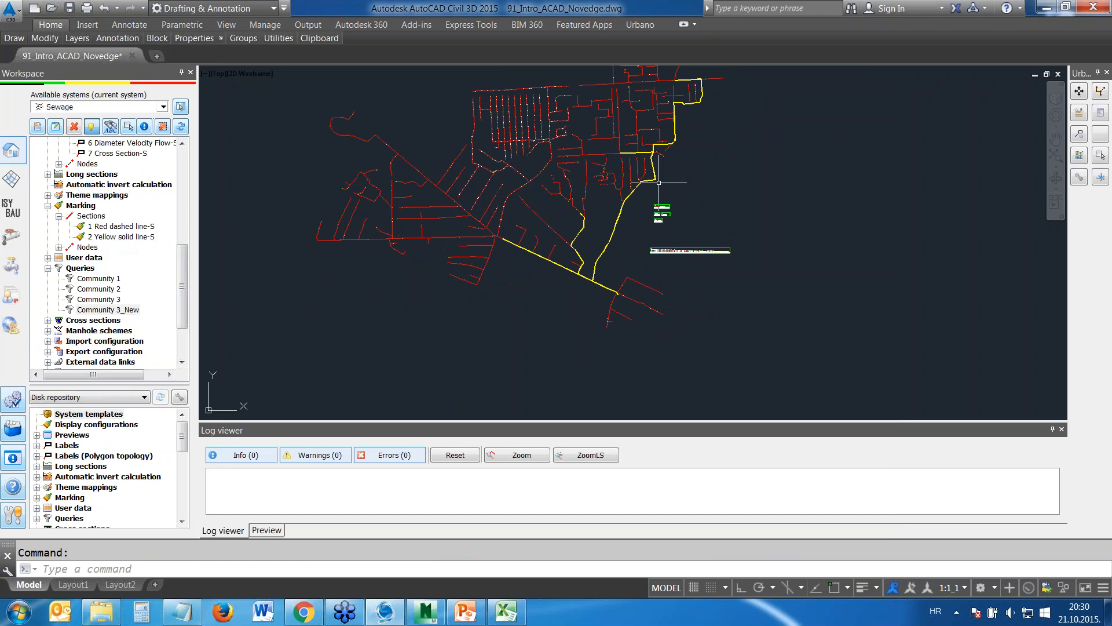
scroll(633, 189, up, 4)
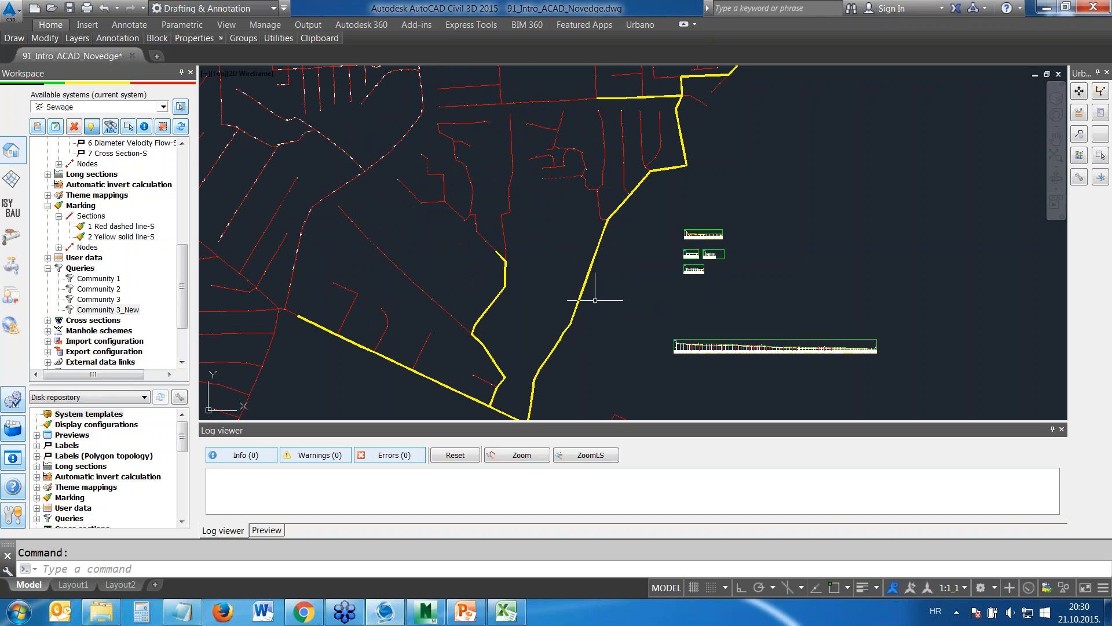
middle_drag(594, 300, 599, 220)
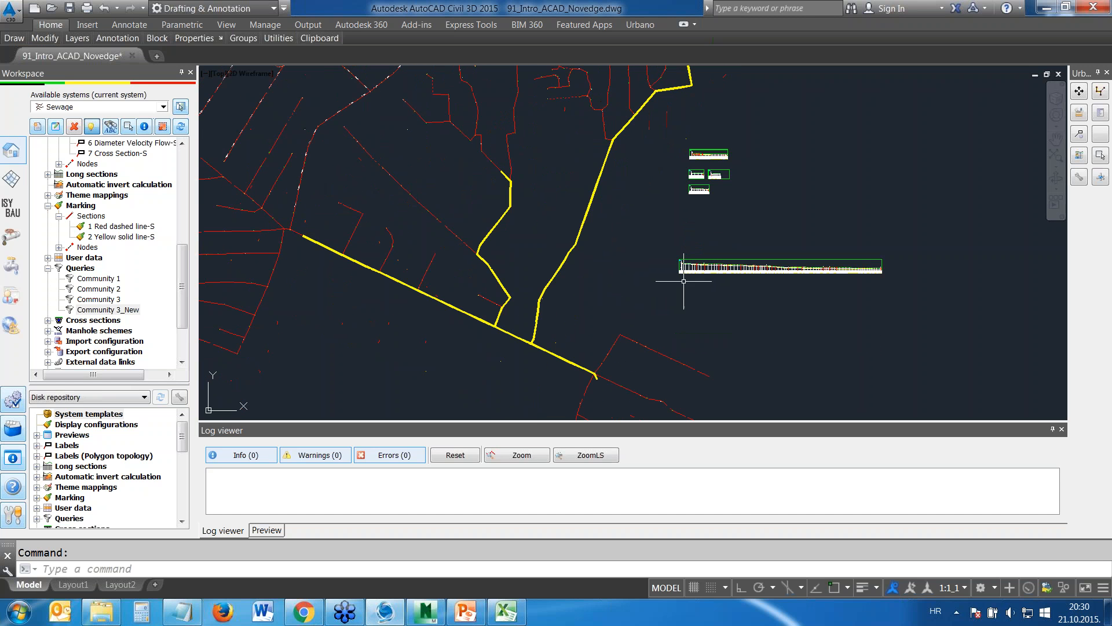
right_click(63, 210)
click(87, 217)
Collapse the queries list and start applying the Double line + manhole top view layout style
click(45, 269)
click(48, 268)
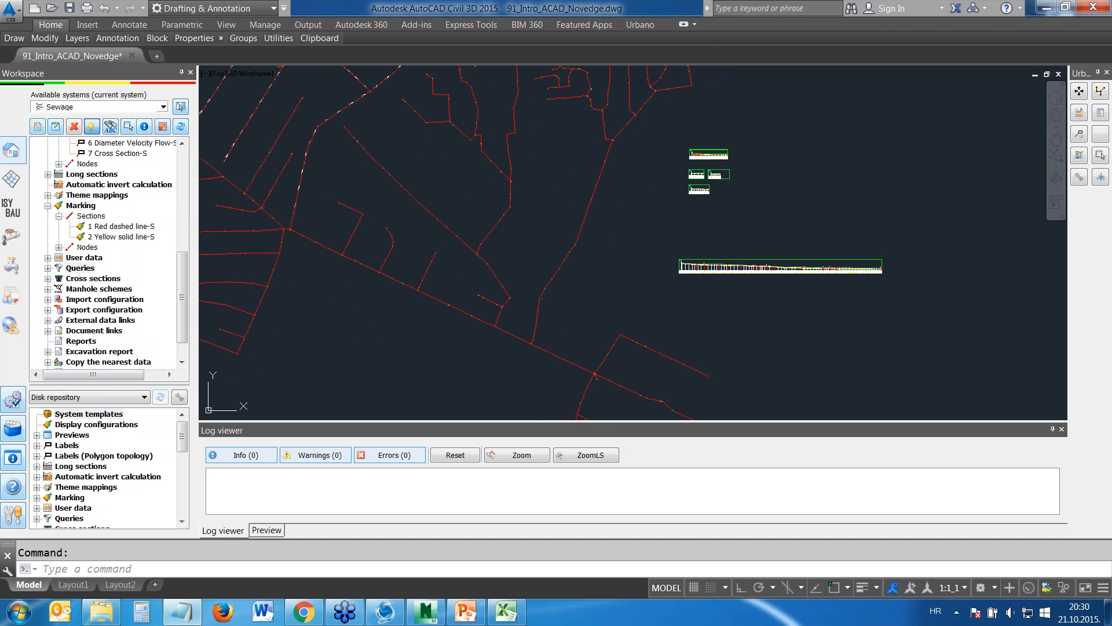
scroll(73, 364, down, 1)
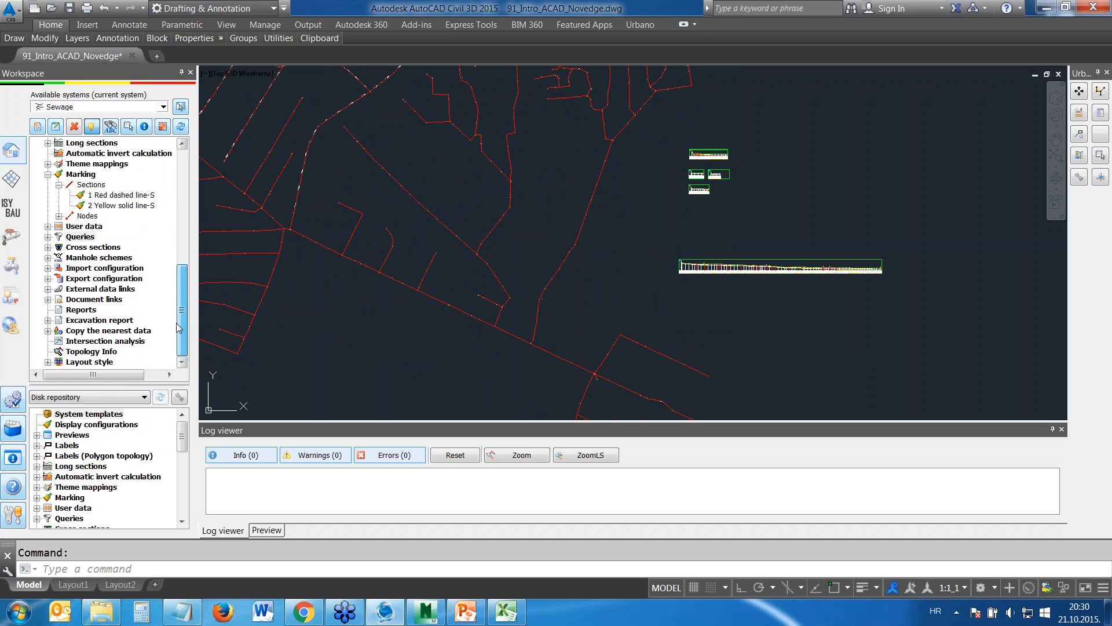
double_click(73, 362)
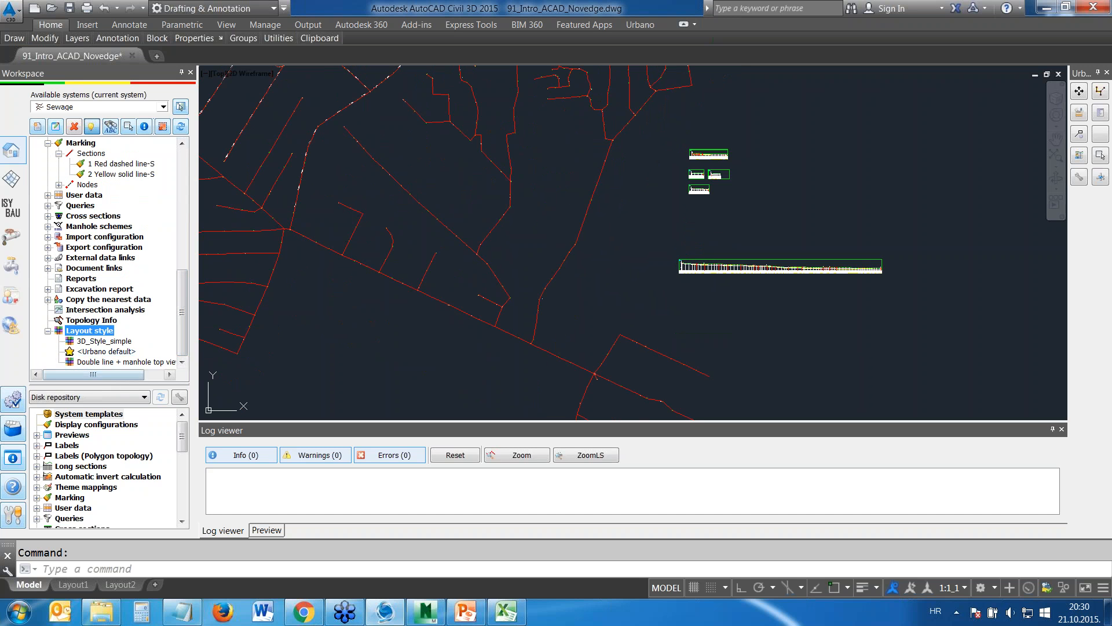
click(93, 364)
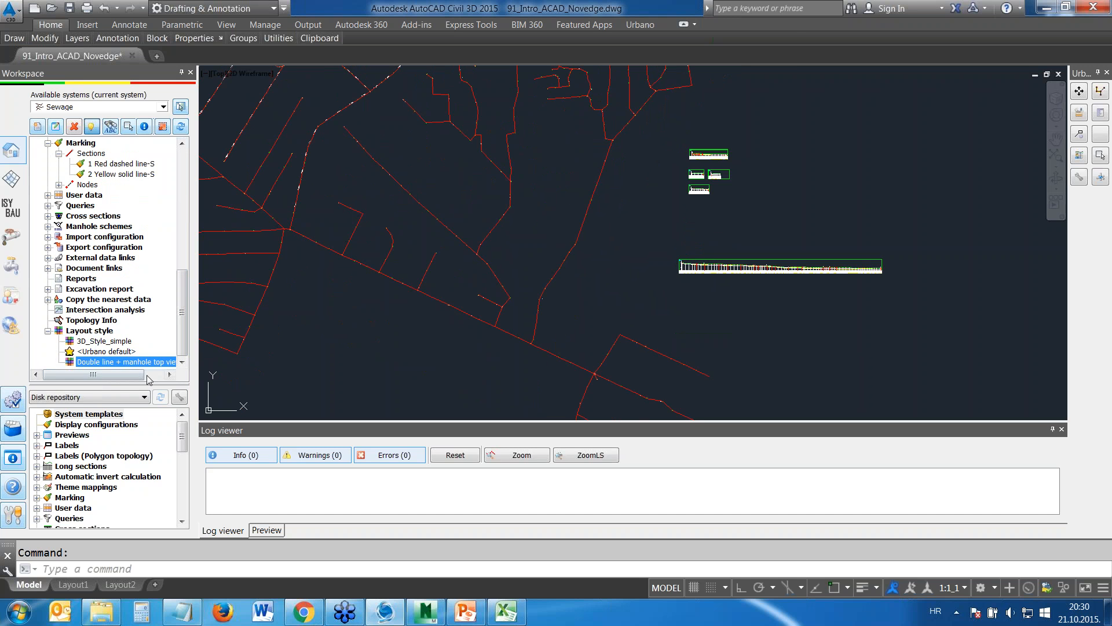
double_click(105, 363)
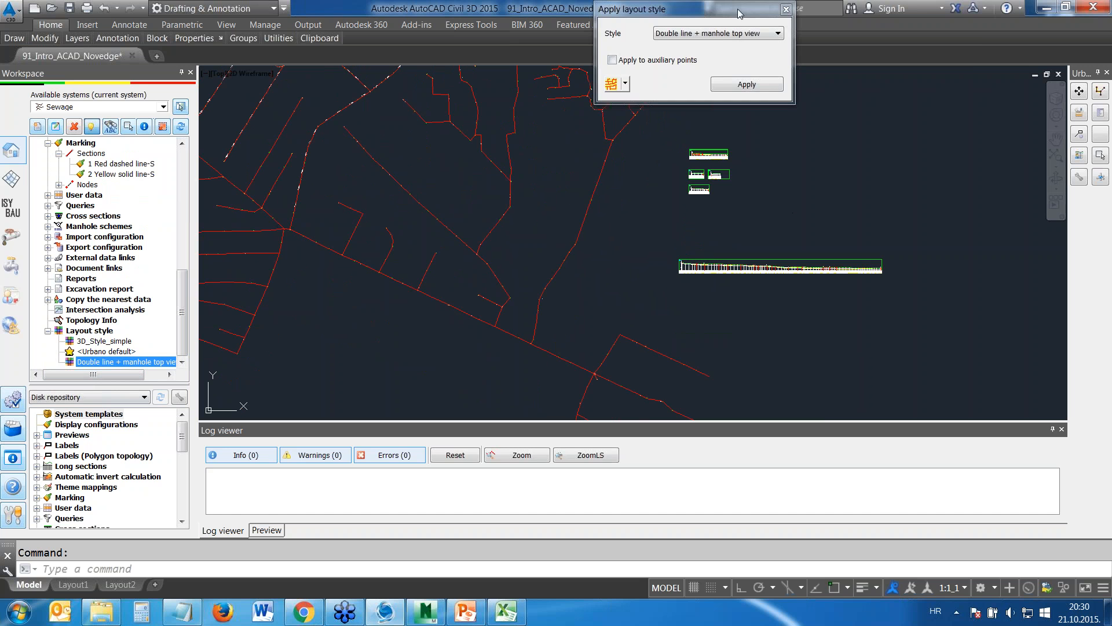
drag(737, 6, 909, 37)
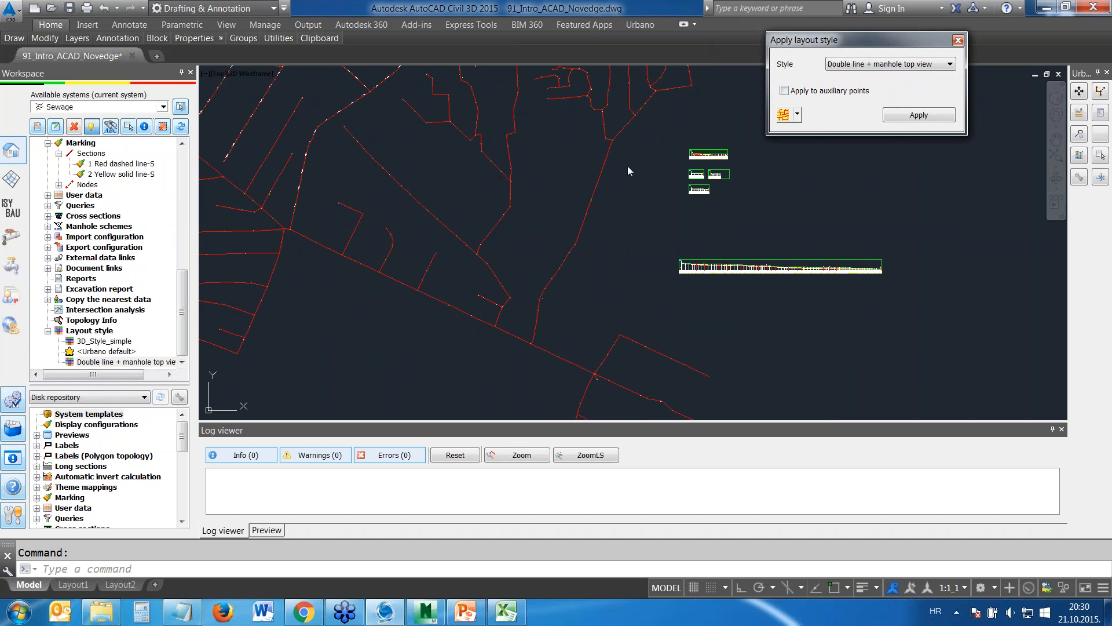
Apply the Double line + manhole top view layout style to a CAD selection covering the western part of the sewage network
click(798, 115)
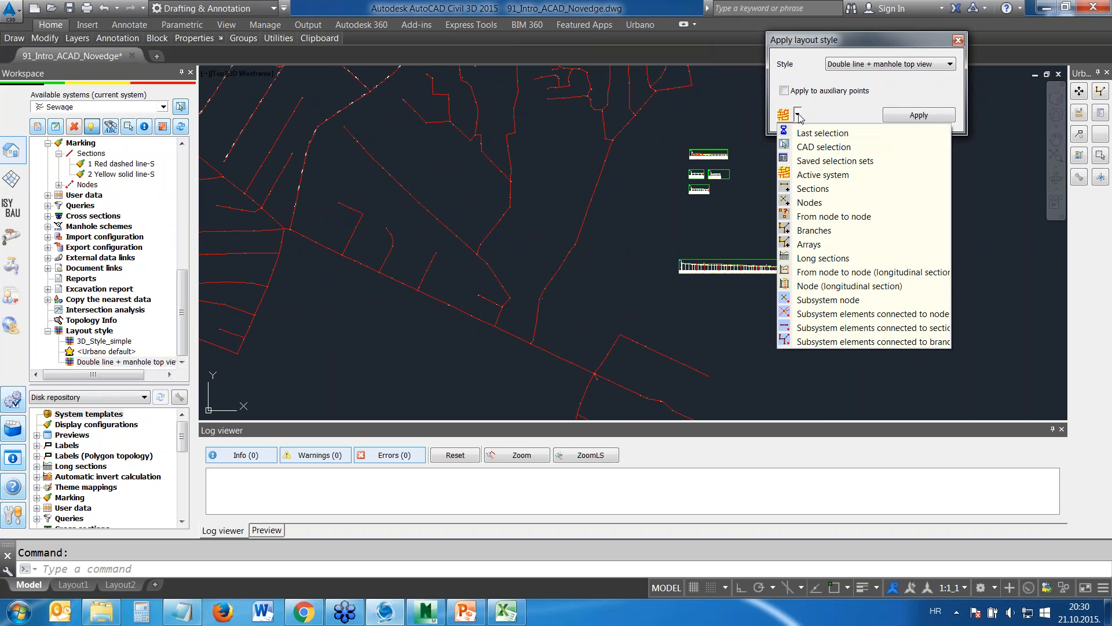
click(804, 148)
scroll(452, 197, down, 5)
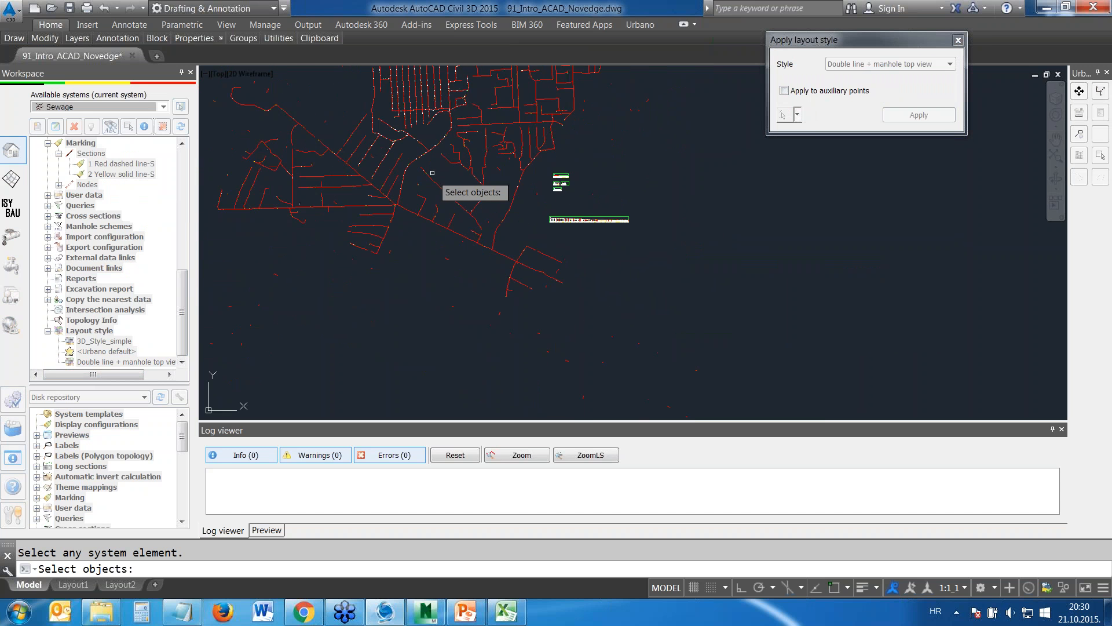
click(506, 320)
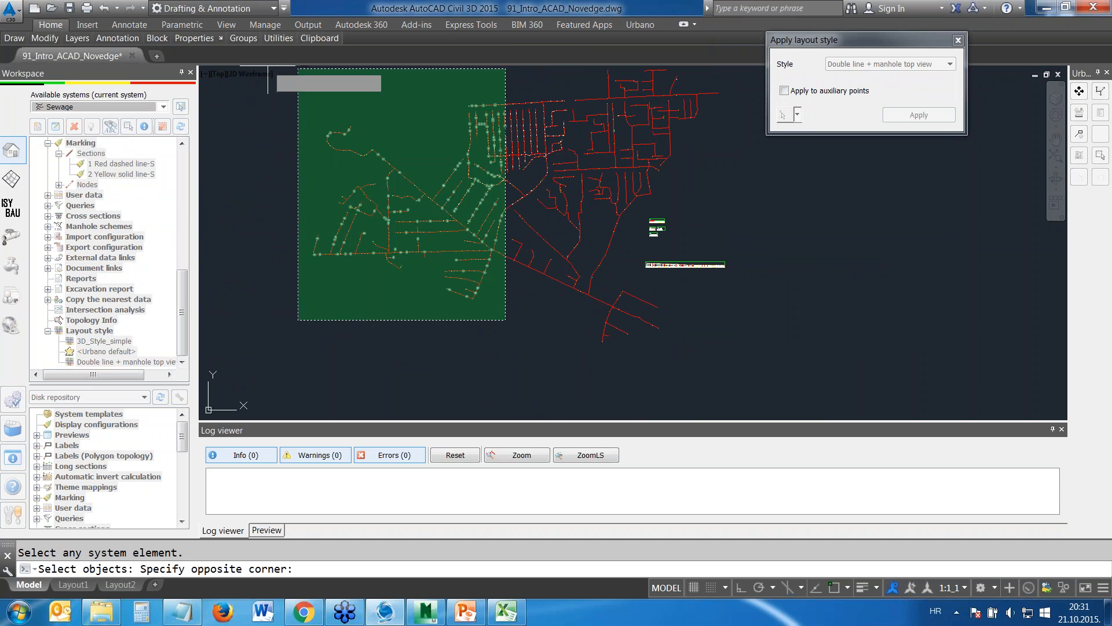
click(267, 100)
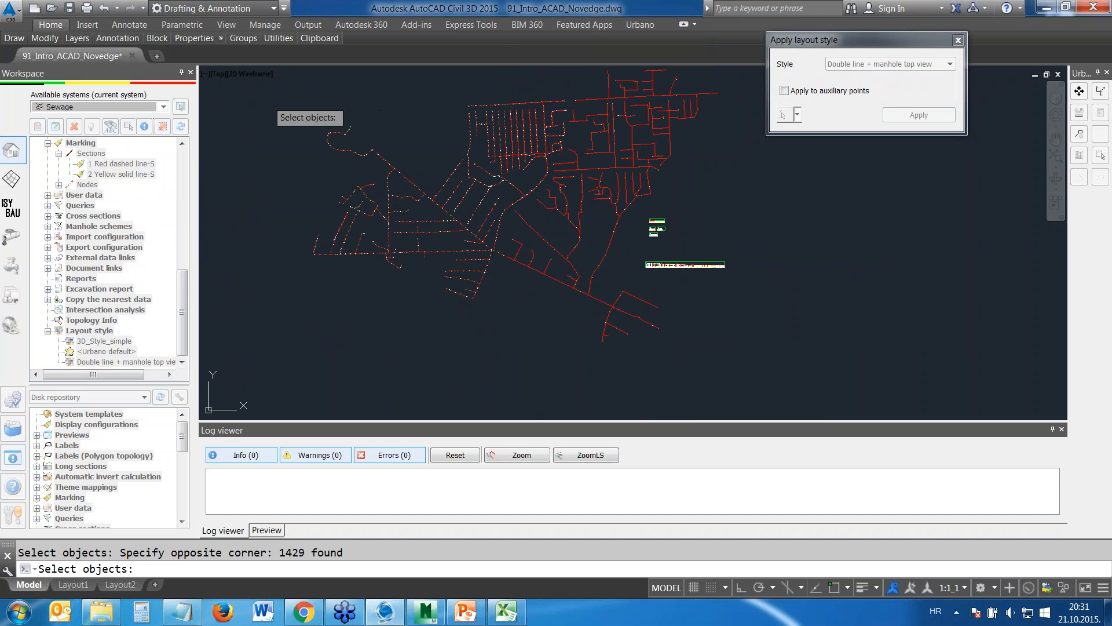
click(915, 115)
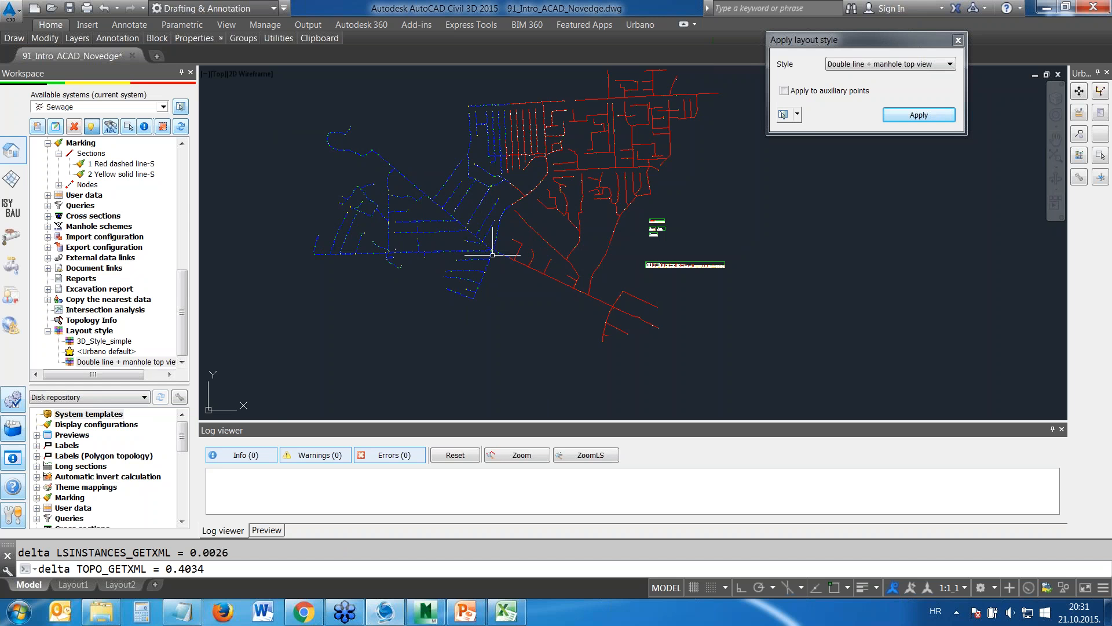
Examine the double-line pipes and manhole outlines up close at the junction on the main line
middle_drag(482, 242, 520, 259)
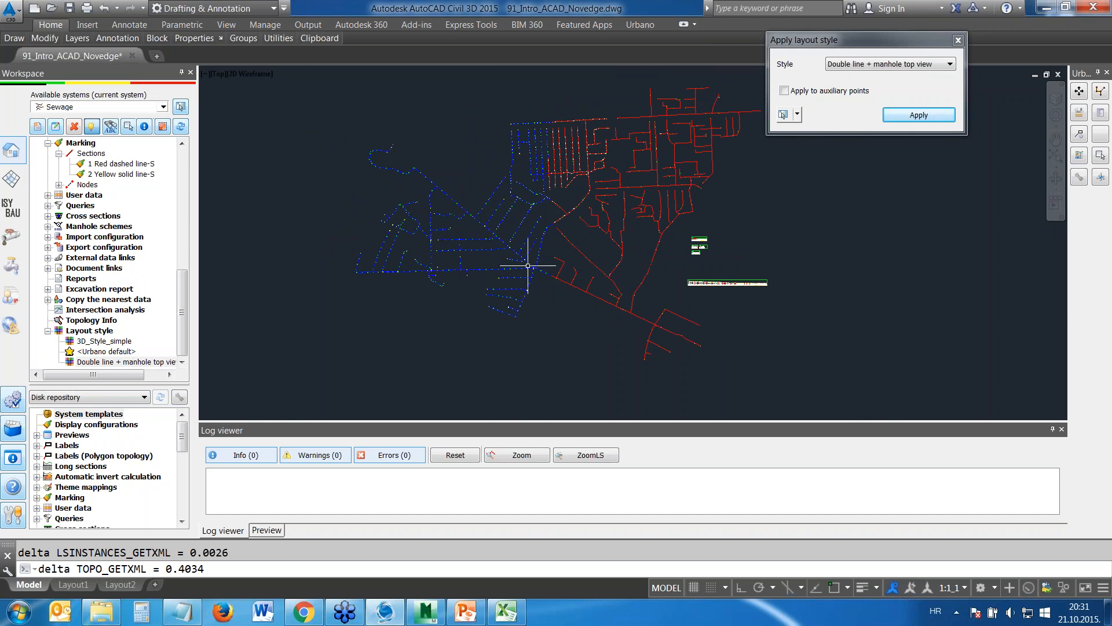
scroll(527, 266, up, 2)
scroll(527, 266, up, 5)
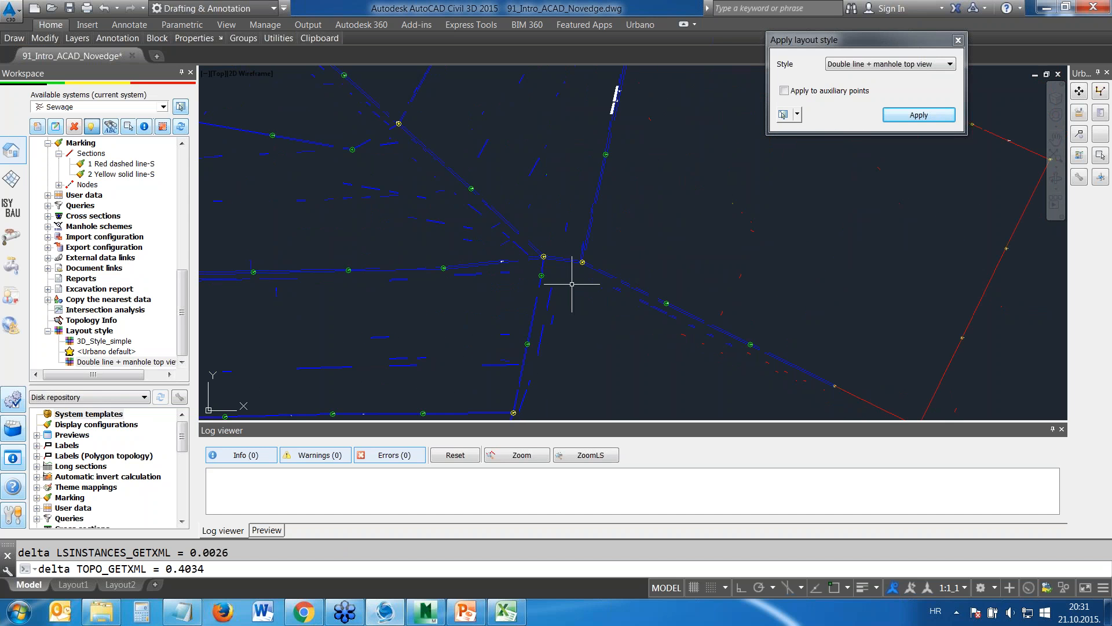
scroll(557, 267, up, 2)
scroll(497, 242, up, 6)
scroll(478, 250, up, 4)
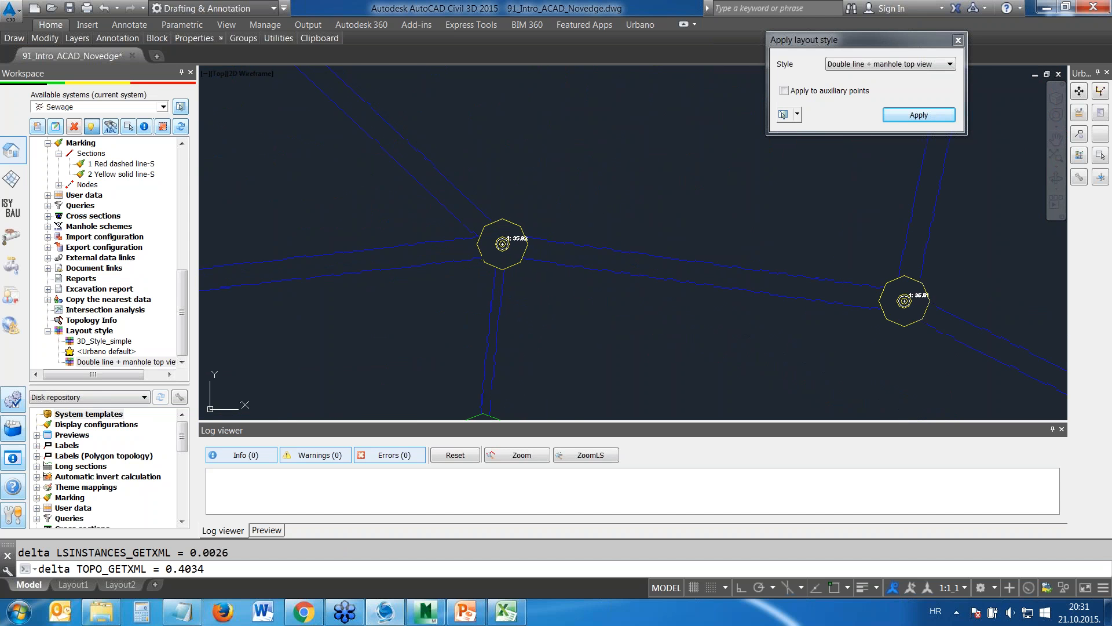
scroll(628, 272, down, 4)
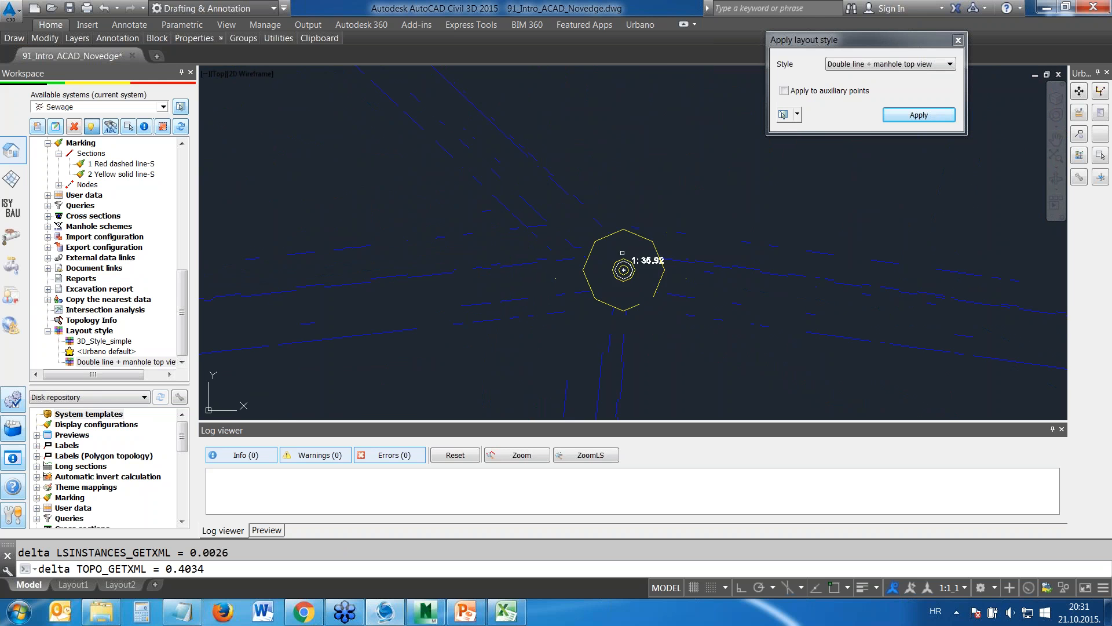
scroll(614, 246, up, 2)
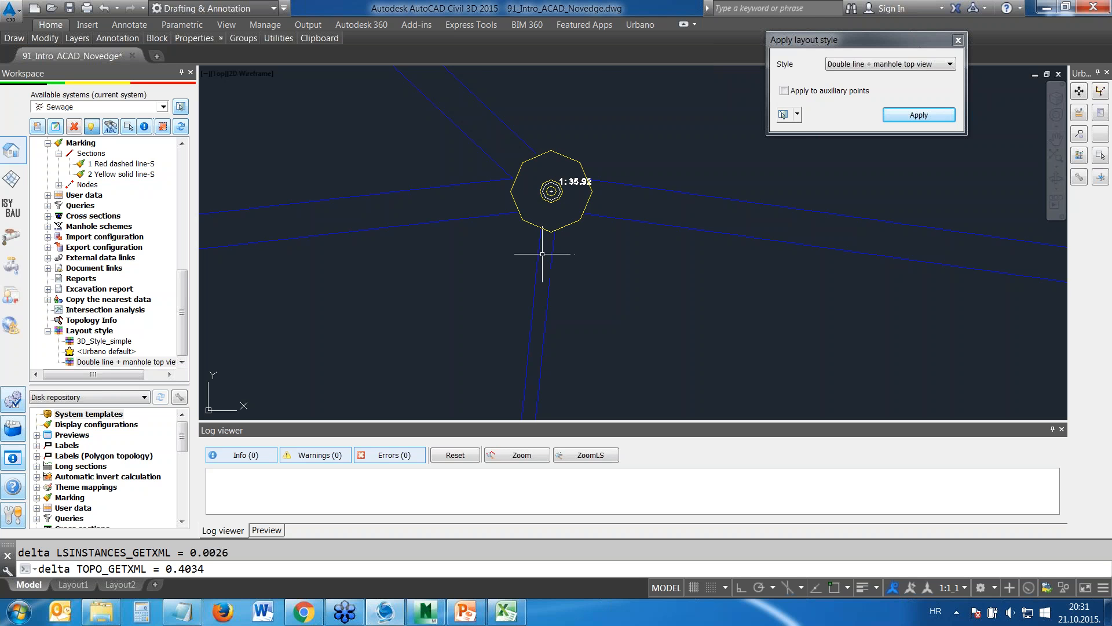
Follow the main line southeast from the junction and examine its manholes and double-line pipes up to the unstyled sections
scroll(591, 203, down, 7)
scroll(829, 266, down, 5)
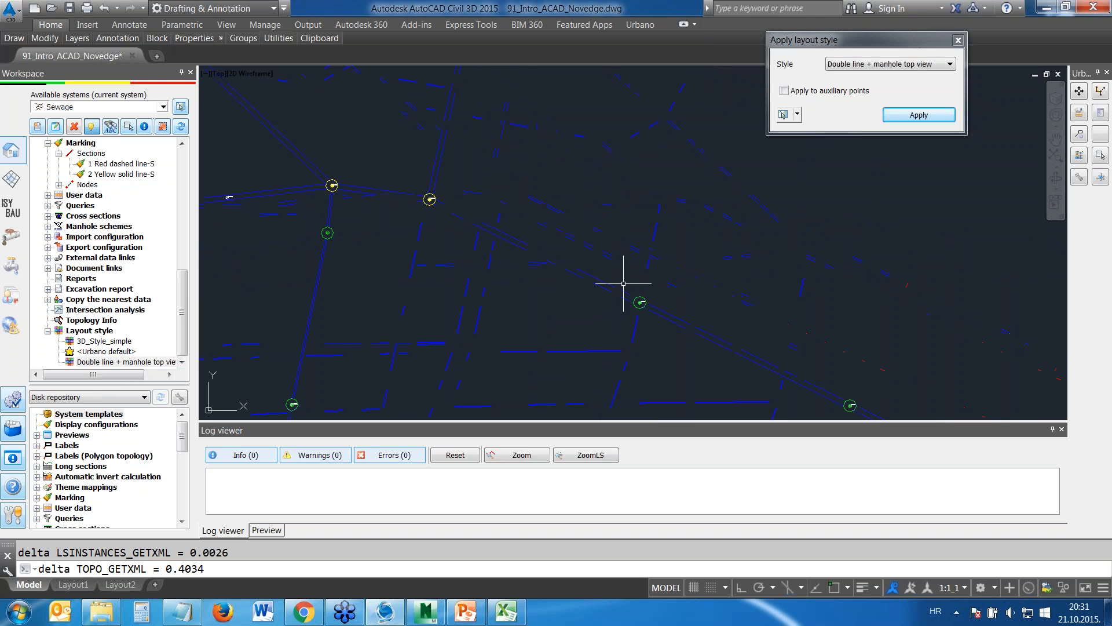
scroll(583, 205, up, 4)
scroll(628, 273, up, 2)
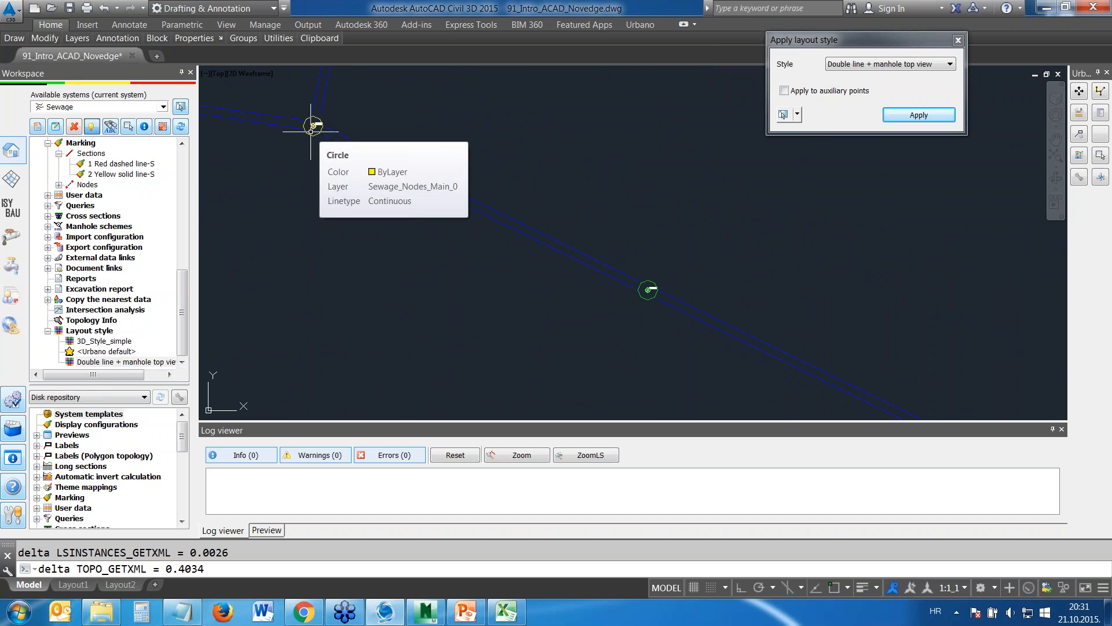
middle_drag(300, 149, 343, 194)
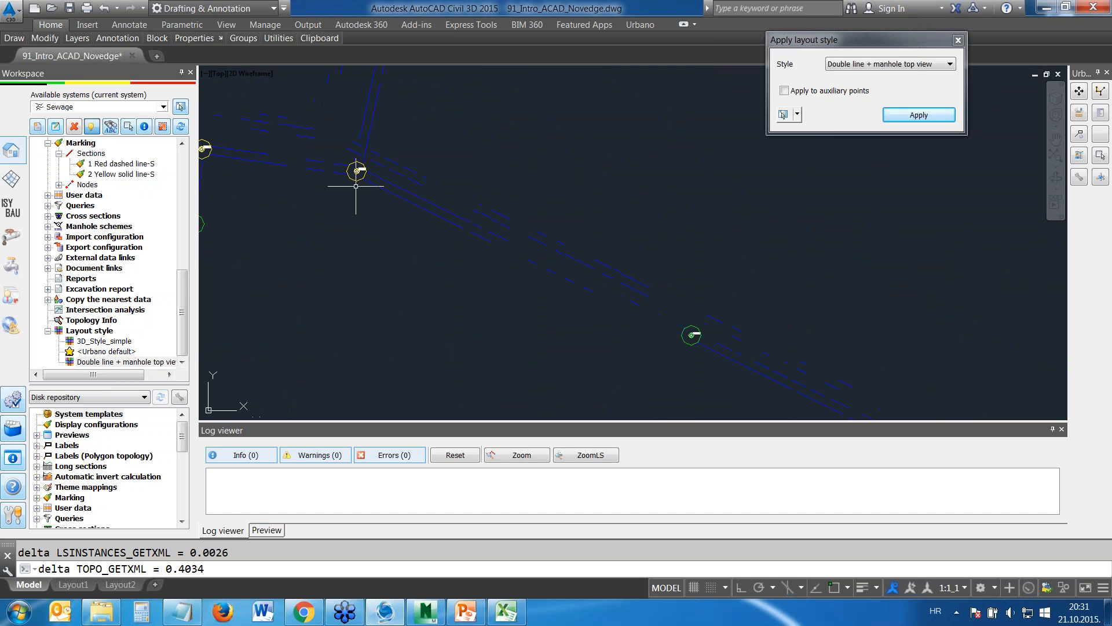
middle_drag(729, 350, 562, 221)
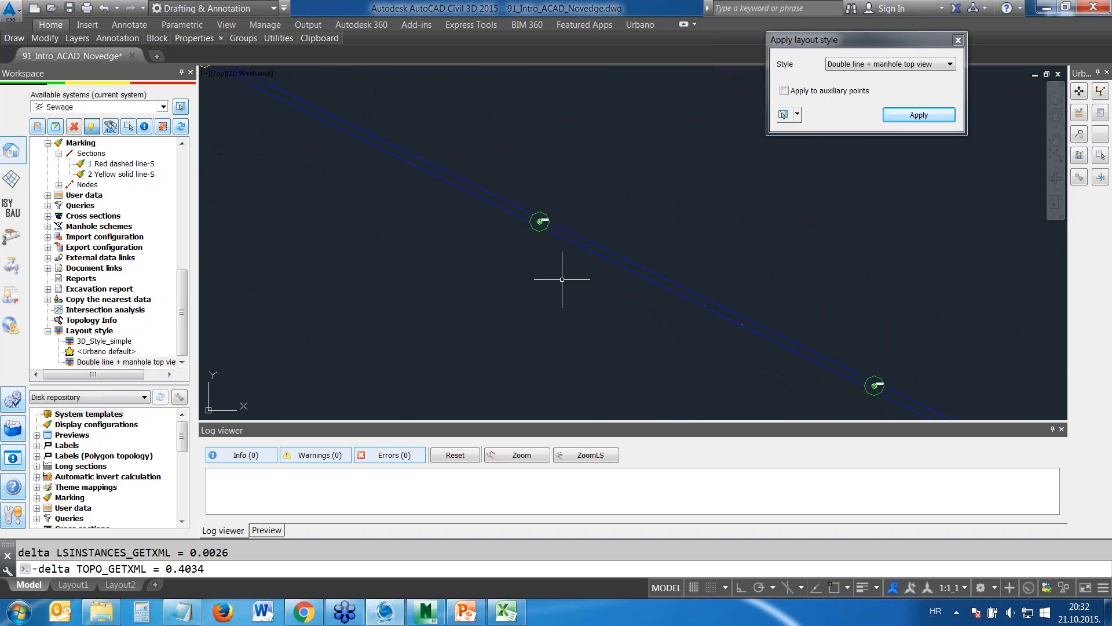
scroll(561, 279, down, 2)
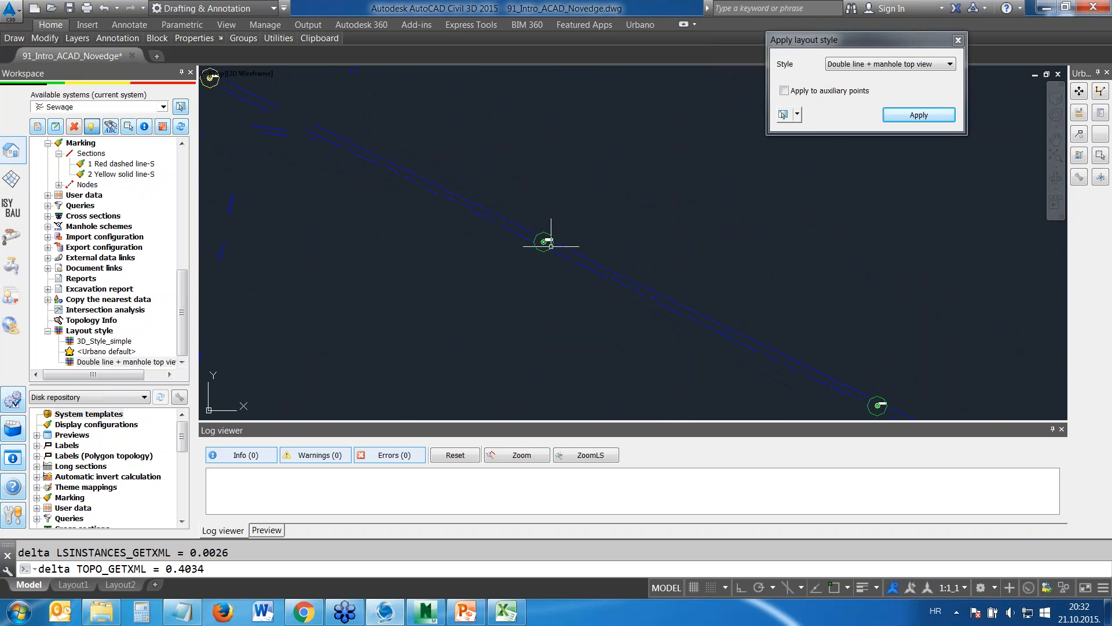
scroll(626, 288, down, 3)
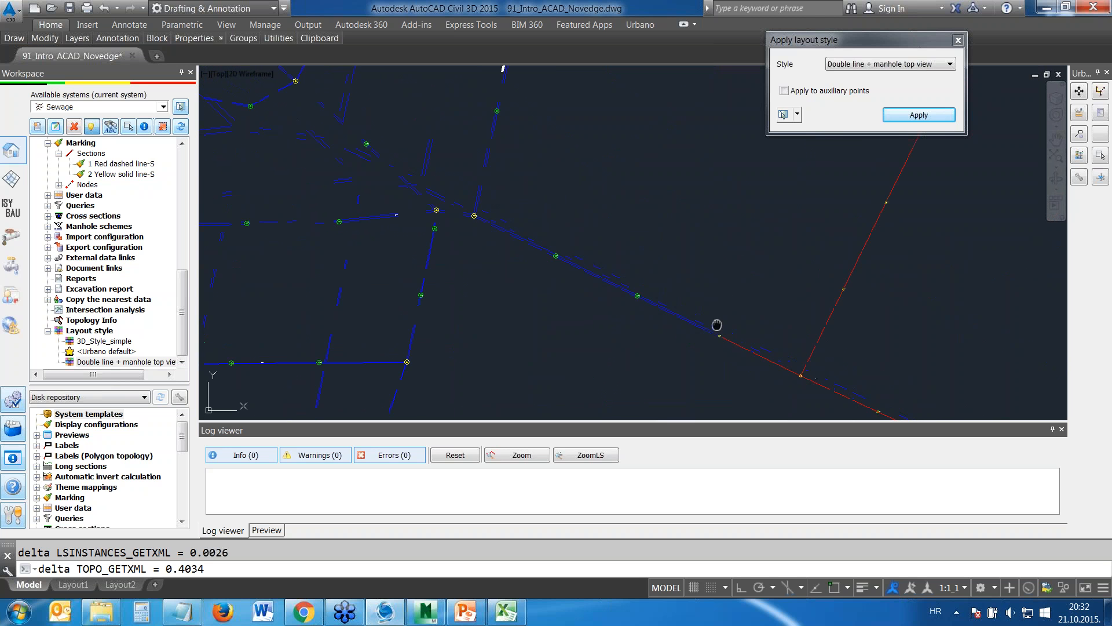
Move the last double-line manhole and the neighbouring node at the style boundary up and to the right off the line
middle_drag(626, 288, 533, 195)
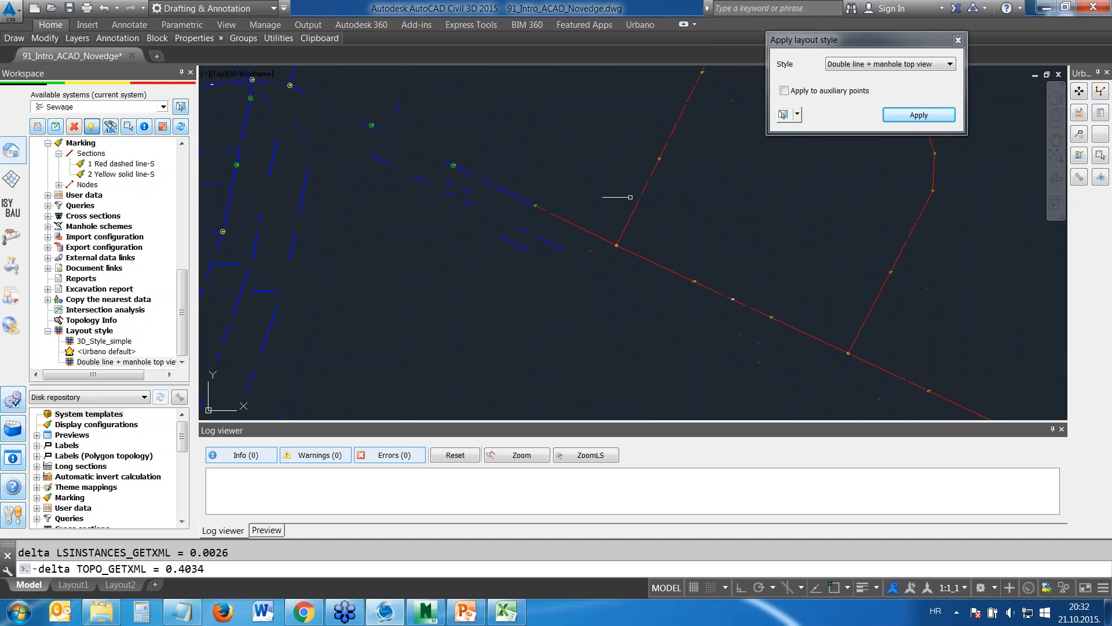
scroll(479, 157, up, 2)
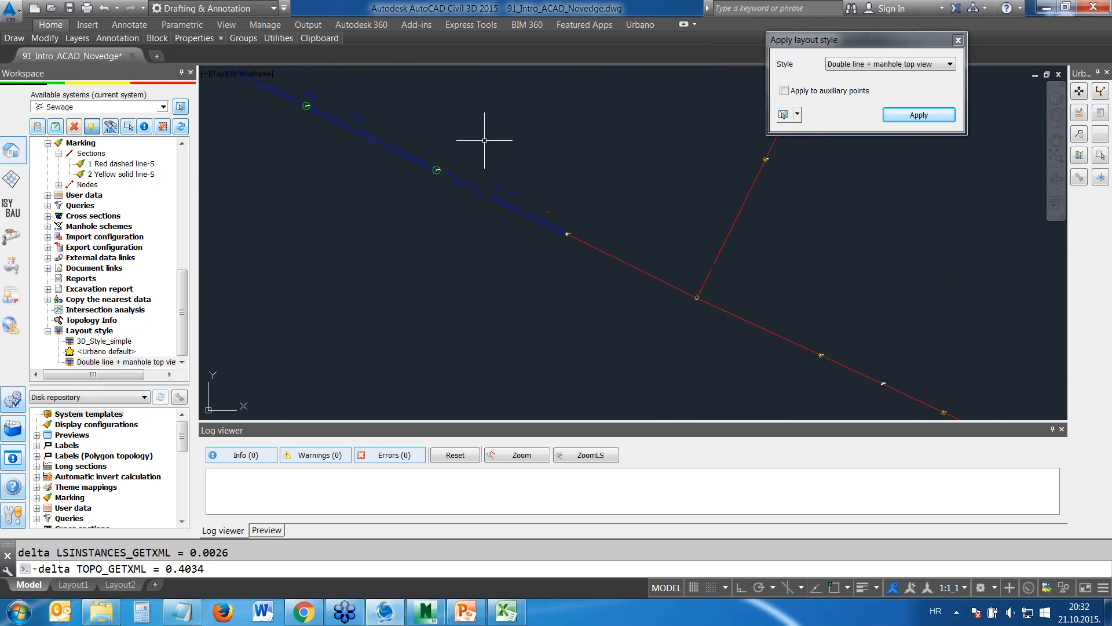
scroll(429, 168, up, 4)
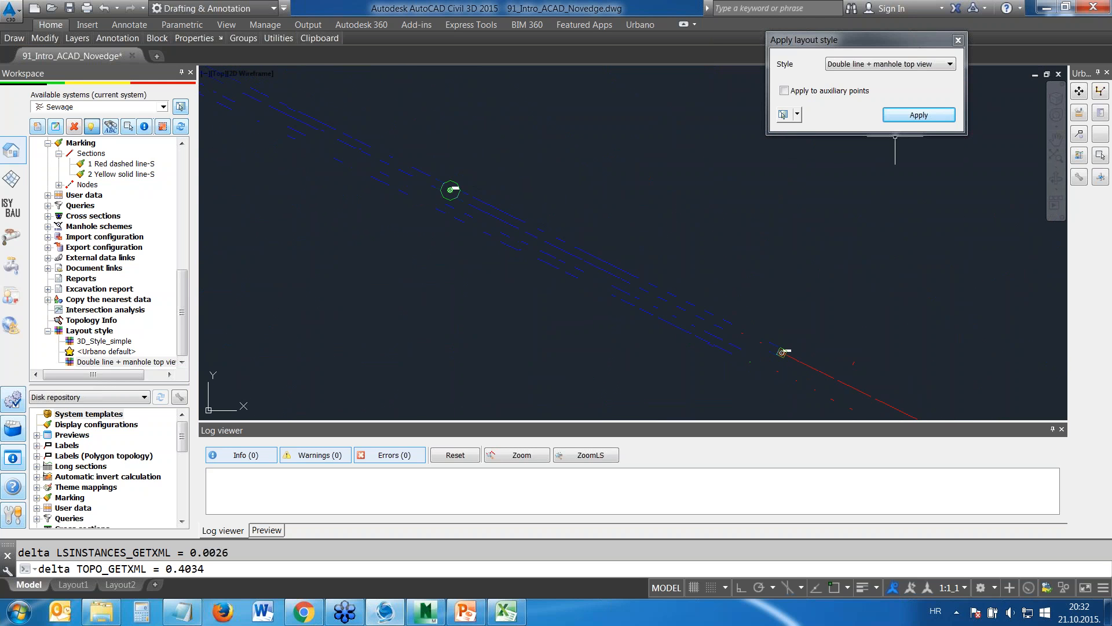
click(1079, 91)
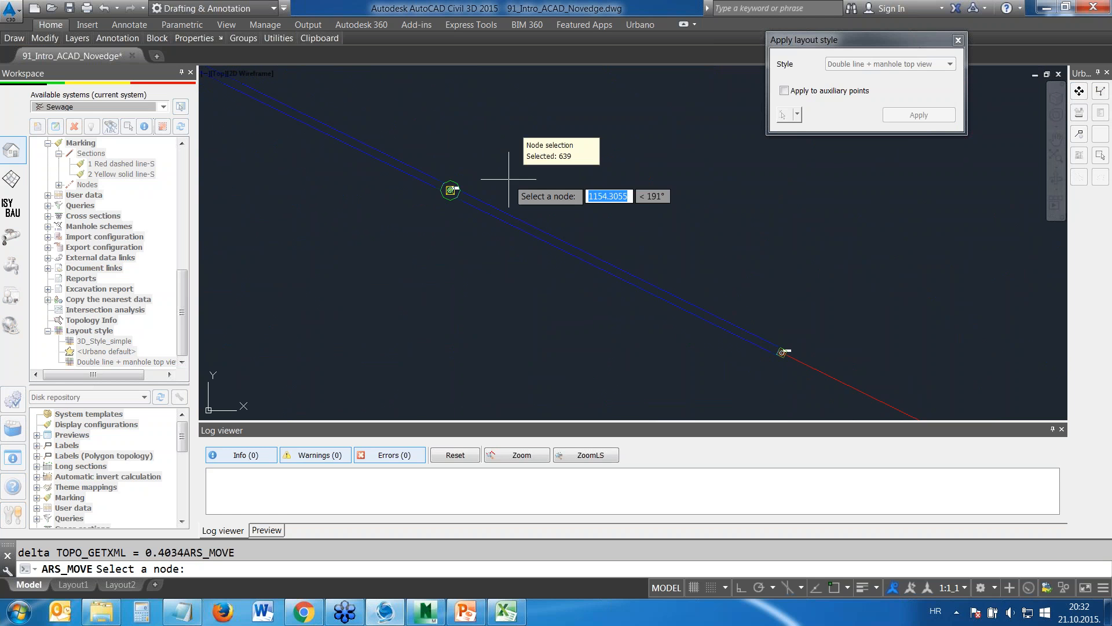
click(450, 190)
click(527, 126)
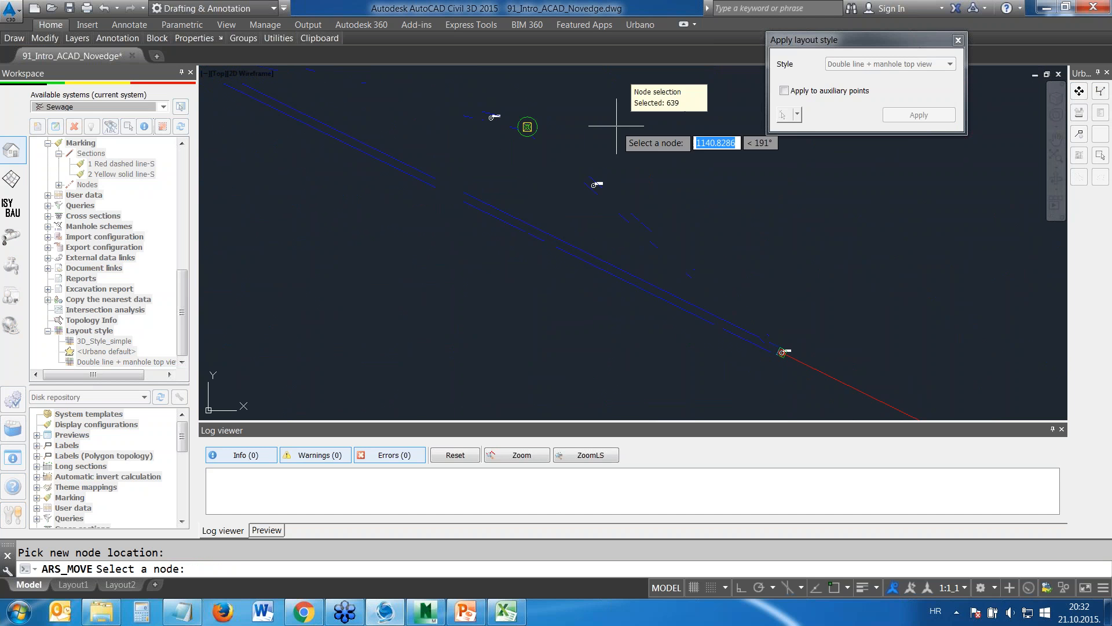
click(782, 352)
click(834, 271)
Move the junction node on the red main line slightly upward and end the node move command
middle_drag(965, 267, 627, 162)
scroll(663, 225, down, 2)
click(738, 344)
click(732, 300)
click(754, 313)
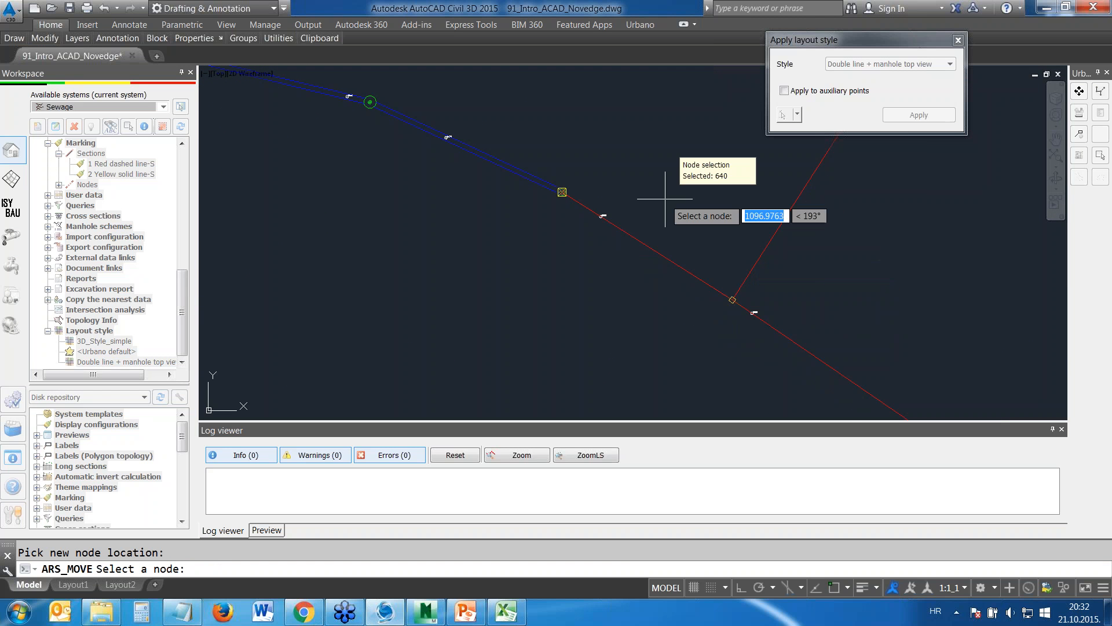
key(Escape)
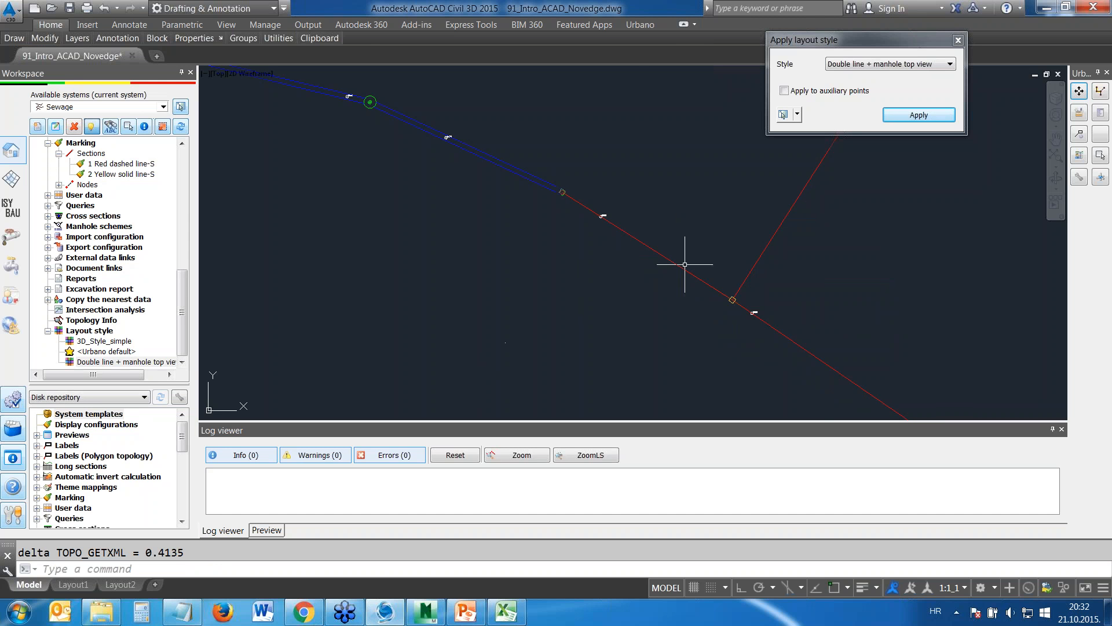
Reapply the Double line + manhole top view layout style to the current CAD selection
middle_drag(811, 287, 601, 223)
scroll(600, 227, down, 2)
scroll(597, 225, up, 2)
scroll(501, 243, up, 3)
scroll(686, 304, down, 6)
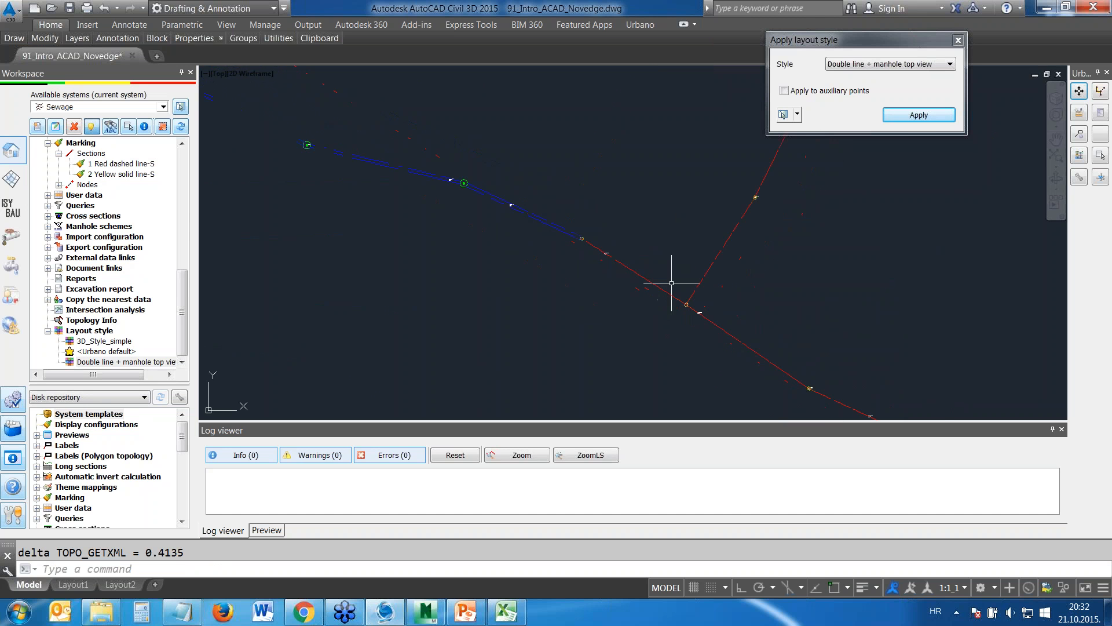
click(905, 74)
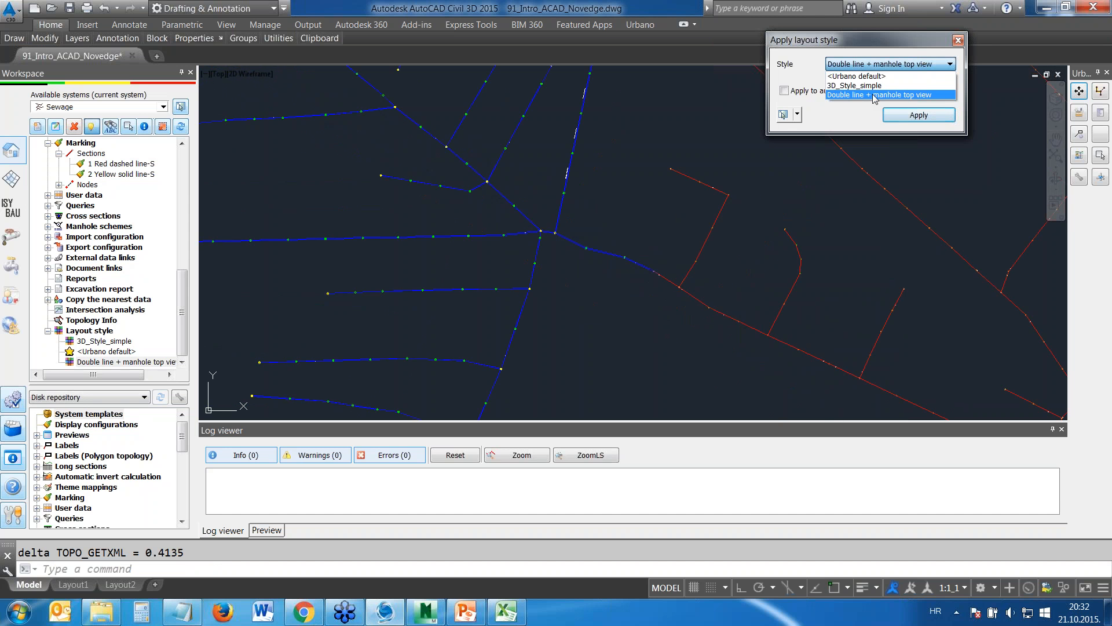
click(866, 82)
scroll(844, 264, down, 2)
click(874, 250)
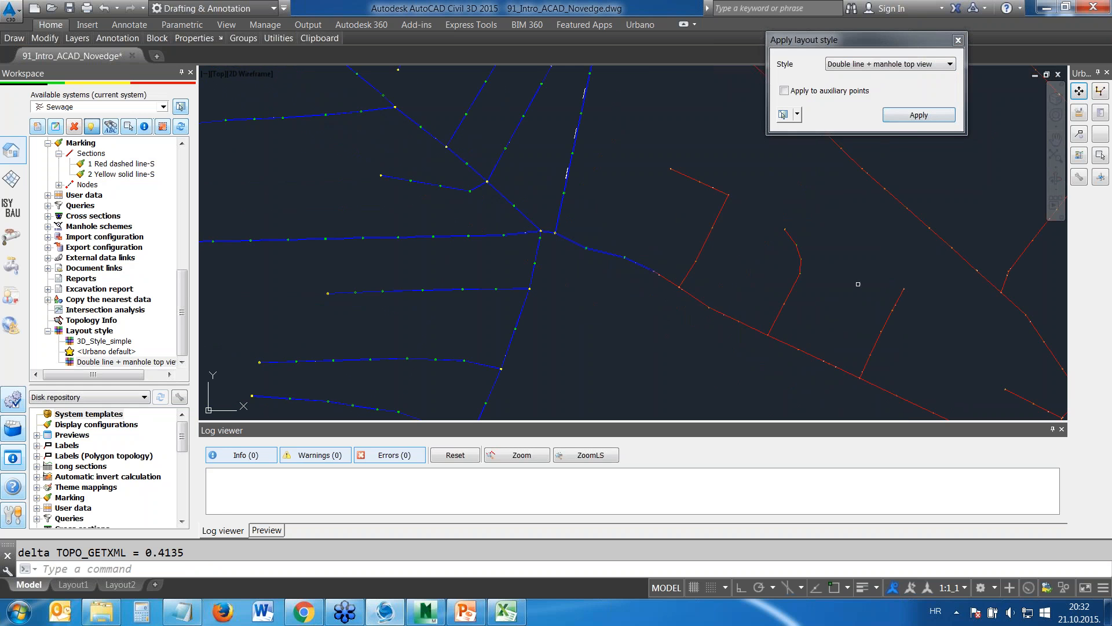
scroll(873, 257, down, 2)
scroll(523, 231, up, 5)
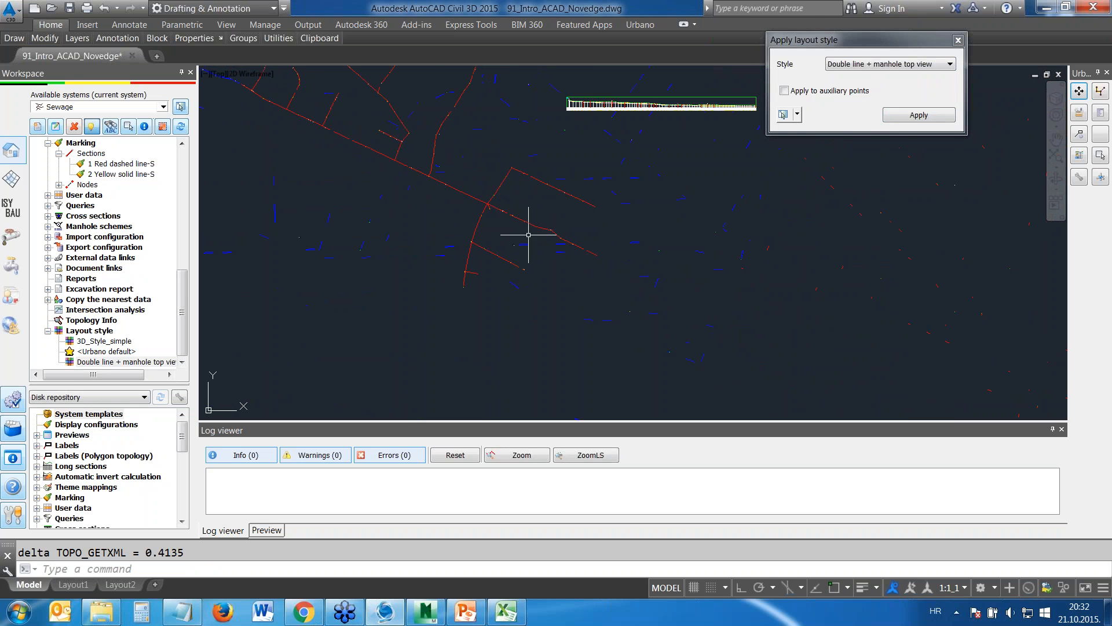
click(908, 116)
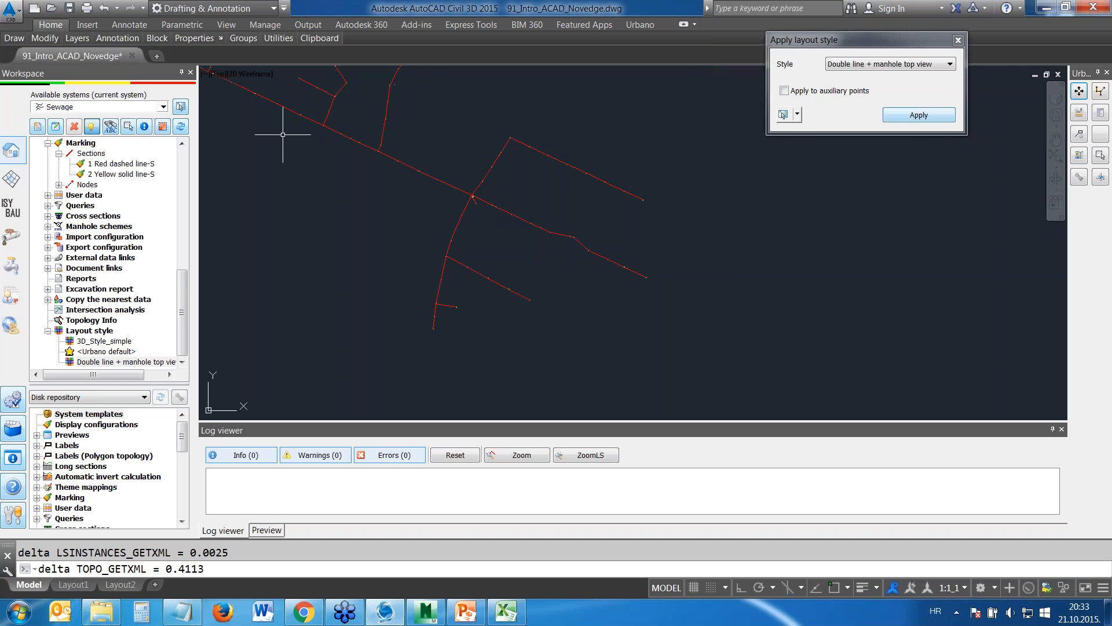
Apply the 3D_Style_simple layout style to two branches at the southern end of the network, using branch selection
scroll(818, 287, up, 3)
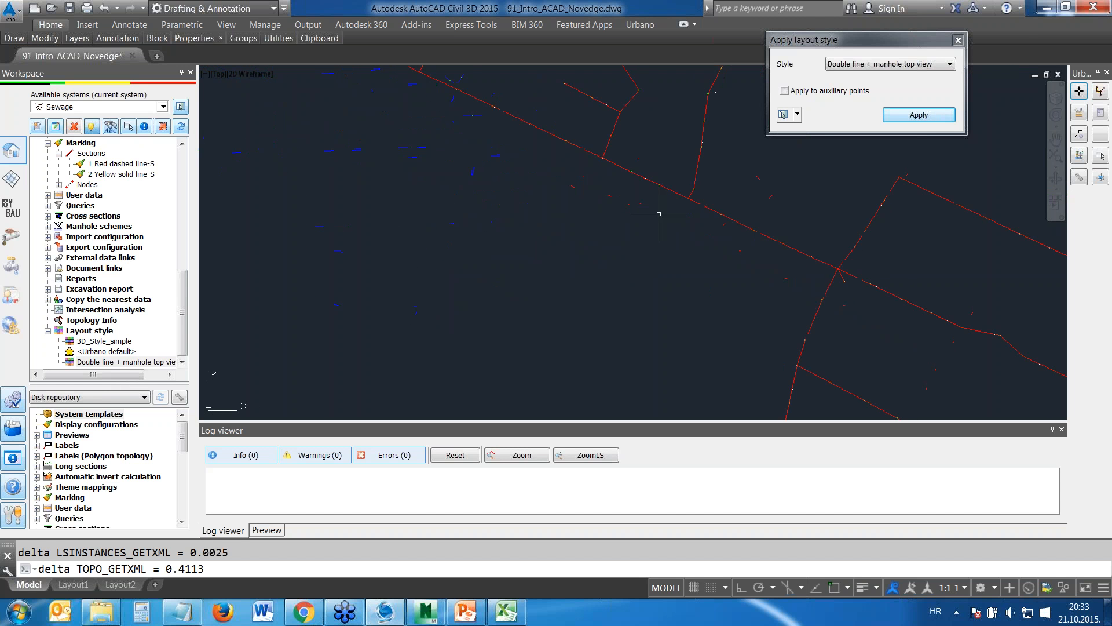
middle_drag(976, 323, 510, 137)
middle_drag(675, 276, 514, 107)
scroll(626, 133, down, 6)
click(798, 115)
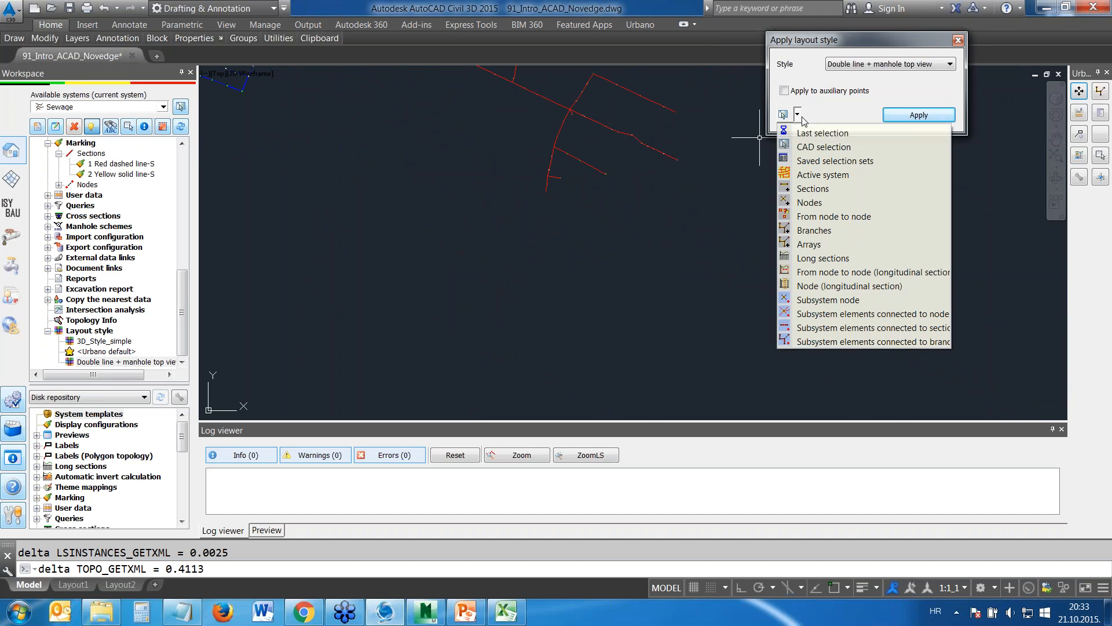
click(809, 233)
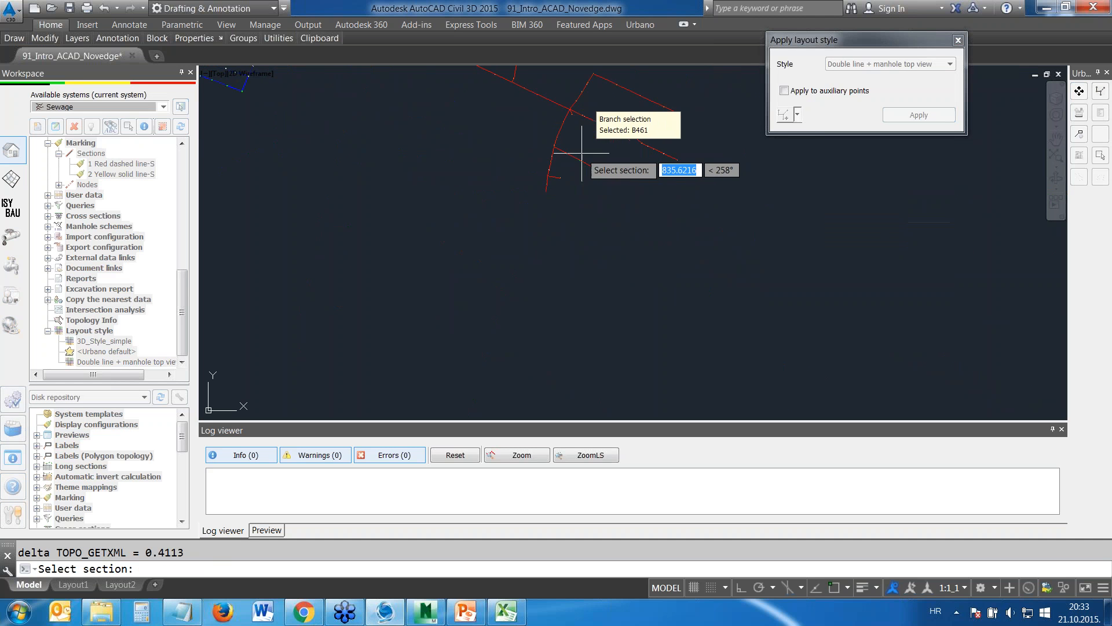
click(570, 148)
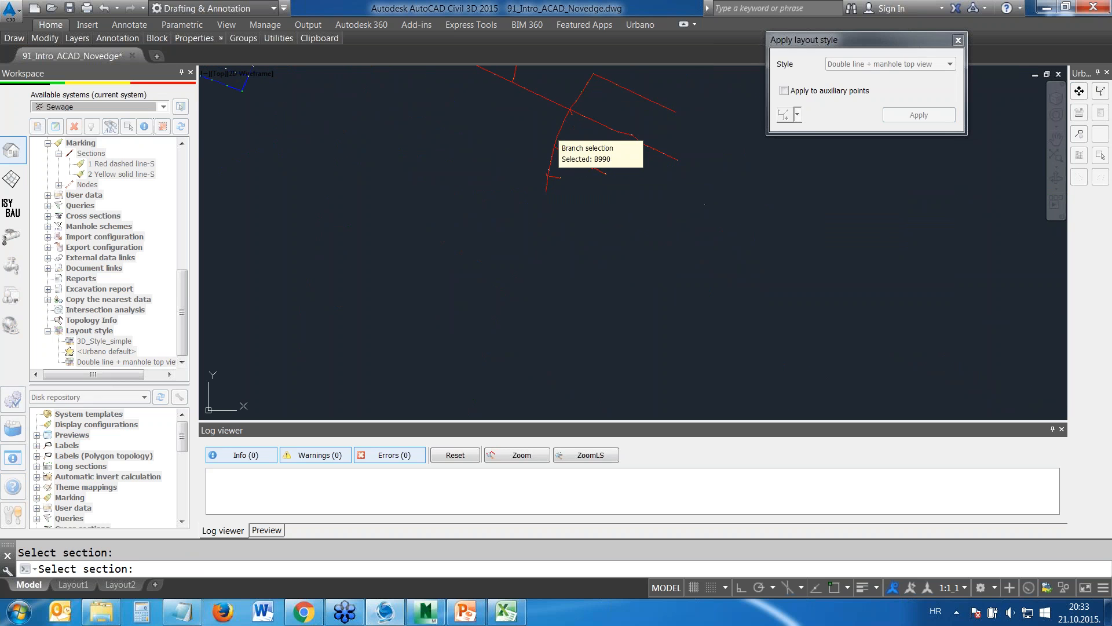
click(550, 176)
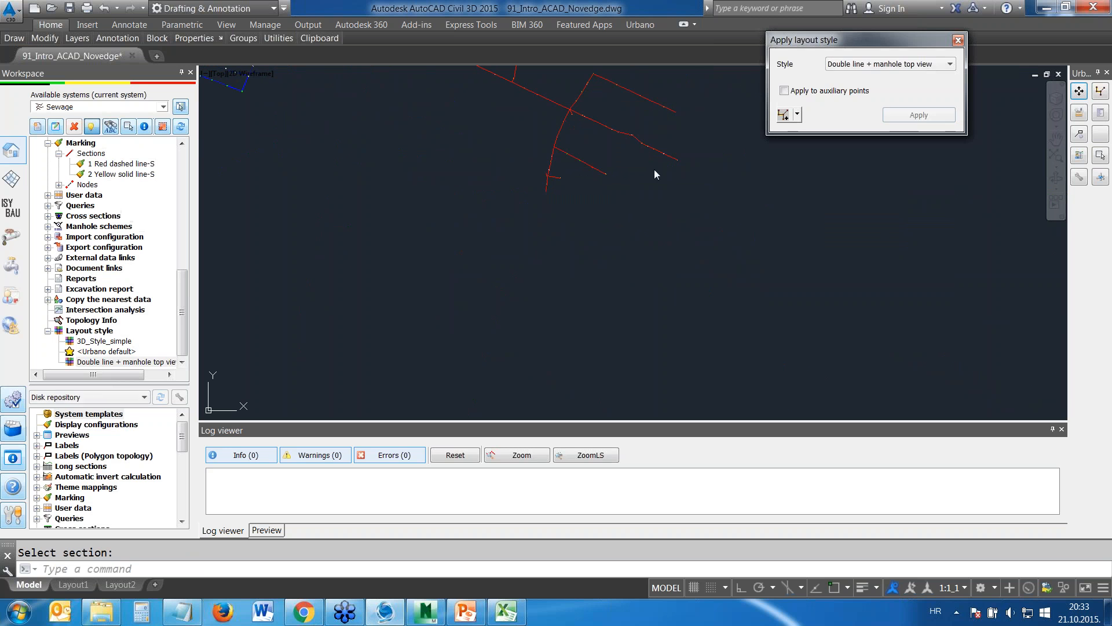
click(889, 68)
click(869, 74)
click(919, 115)
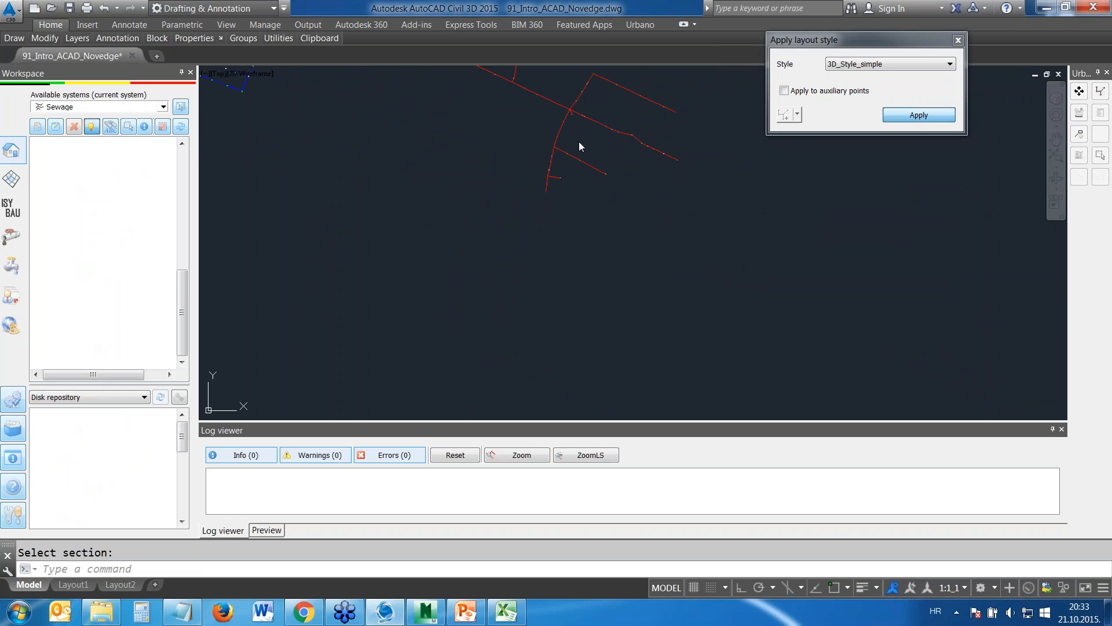
scroll(557, 183, up, 10)
scroll(552, 180, up, 4)
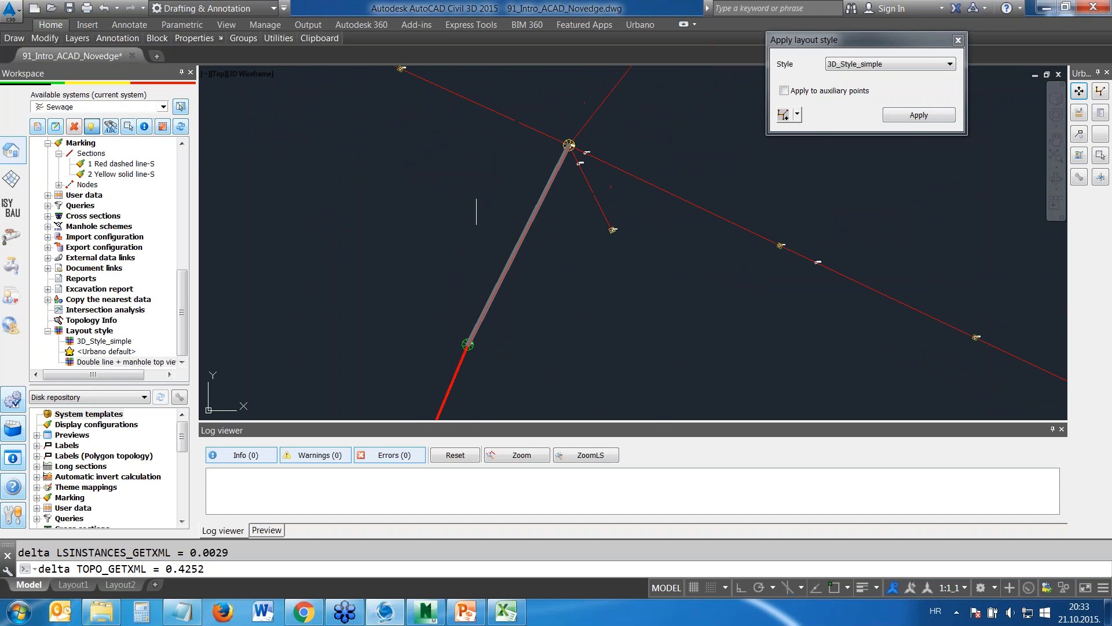
Switch to the SE Isometric view and examine the 3D pipes and manholes on the southern branches
click(220, 77)
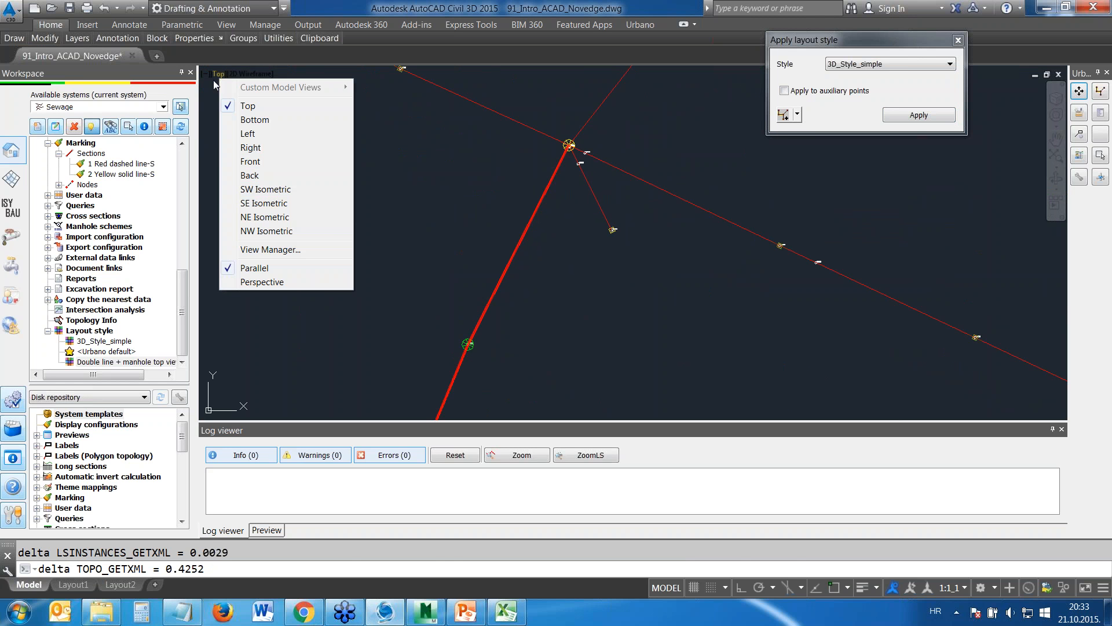
click(268, 206)
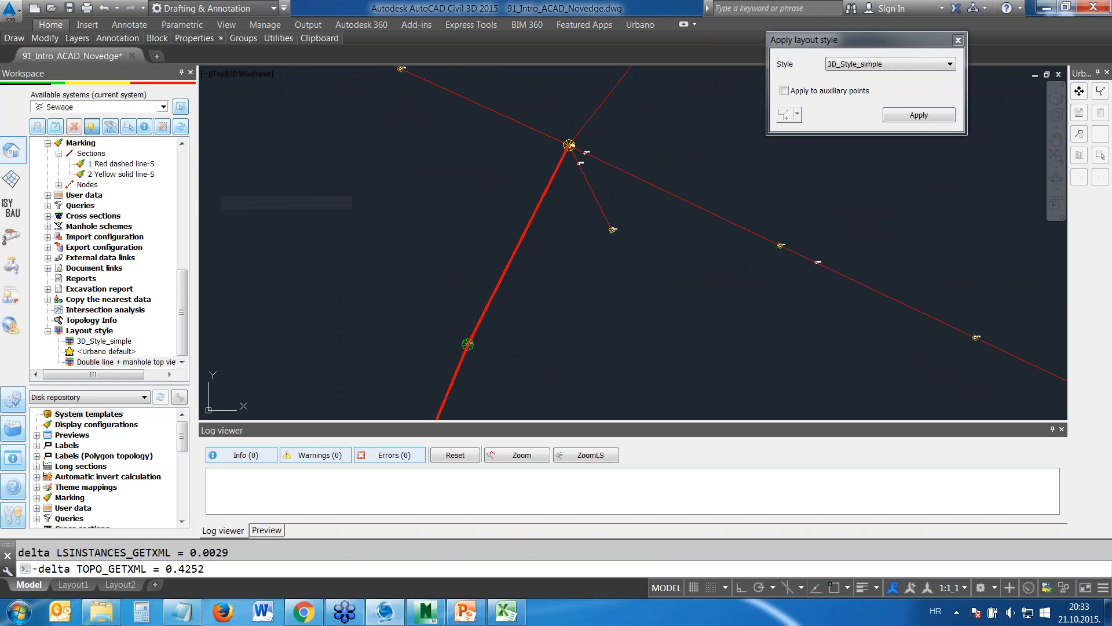
scroll(373, 287, up, 10)
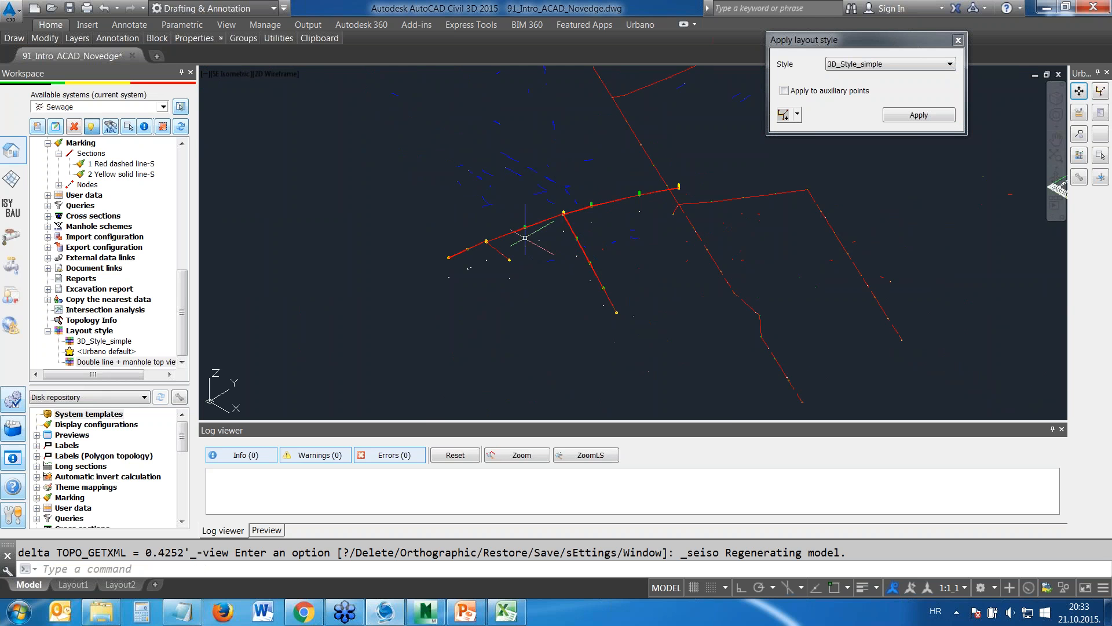
scroll(526, 259, up, 5)
scroll(526, 259, down, 5)
middle_drag(380, 350, 406, 274)
middle_drag(822, 192, 295, 305)
scroll(435, 220, down, 2)
middle_drag(635, 107, 378, 315)
scroll(775, 154, up, 4)
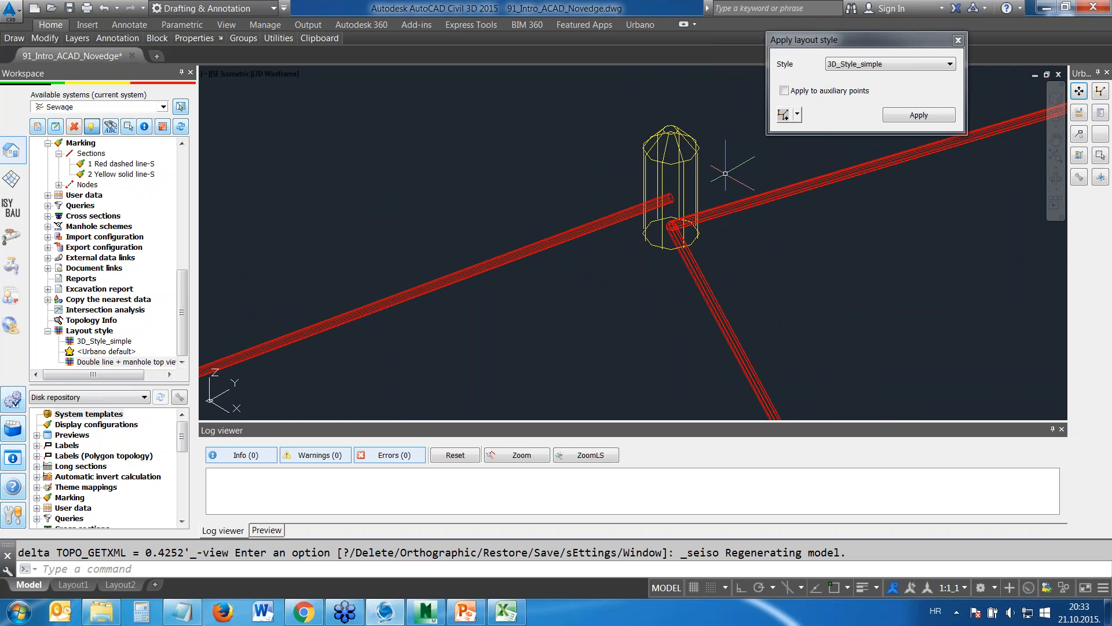
scroll(685, 173, down, 8)
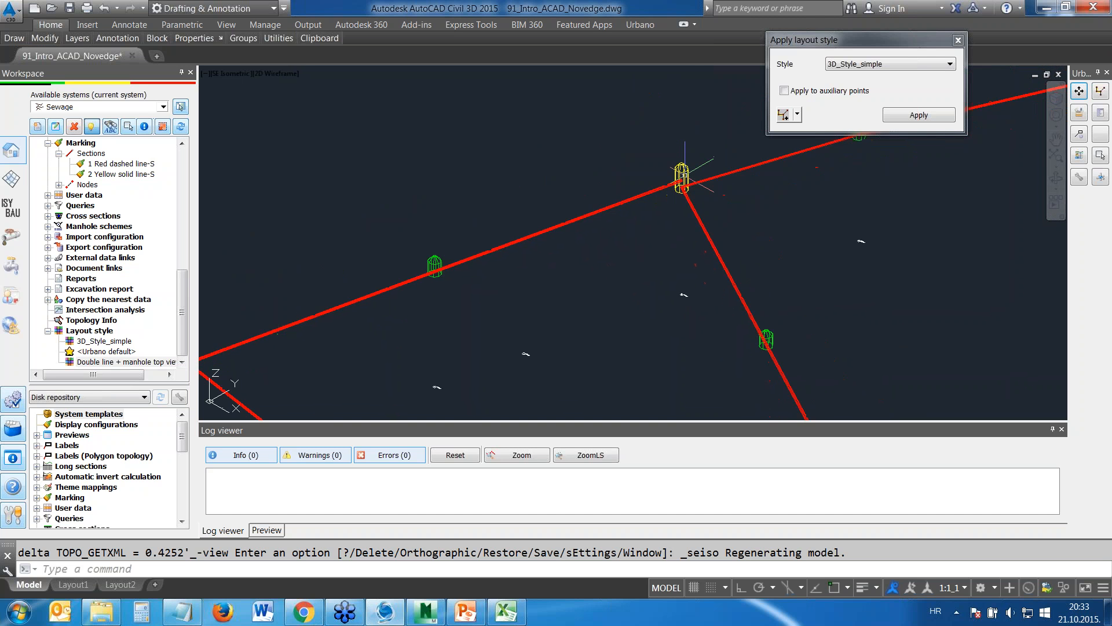
scroll(685, 174, down, 4)
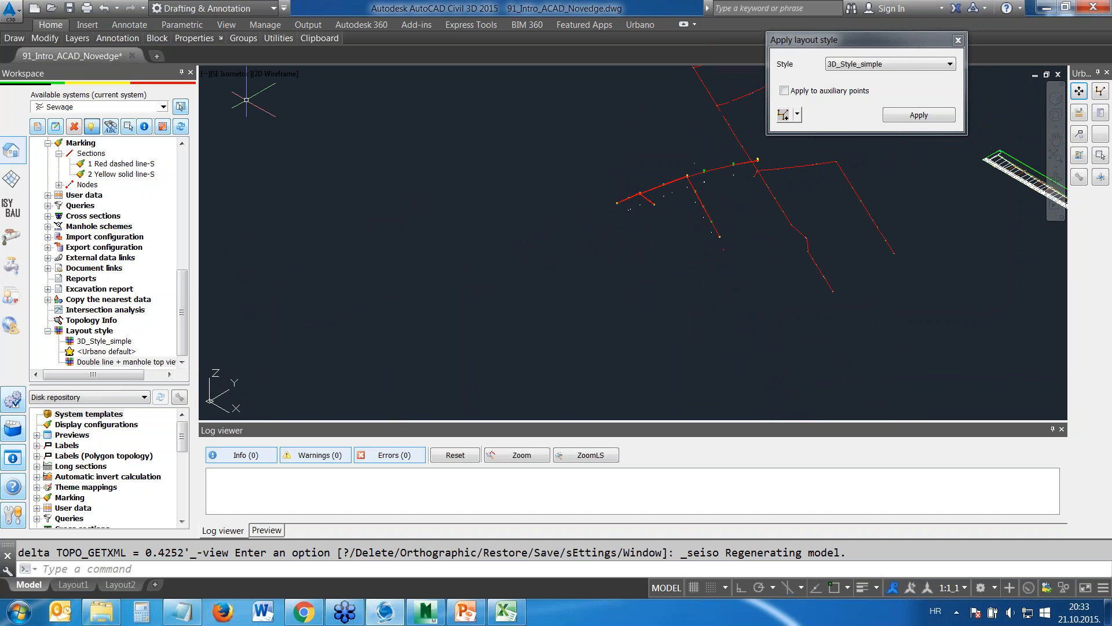
Return to the Top view and close the layout style application dialog
click(221, 73)
click(240, 104)
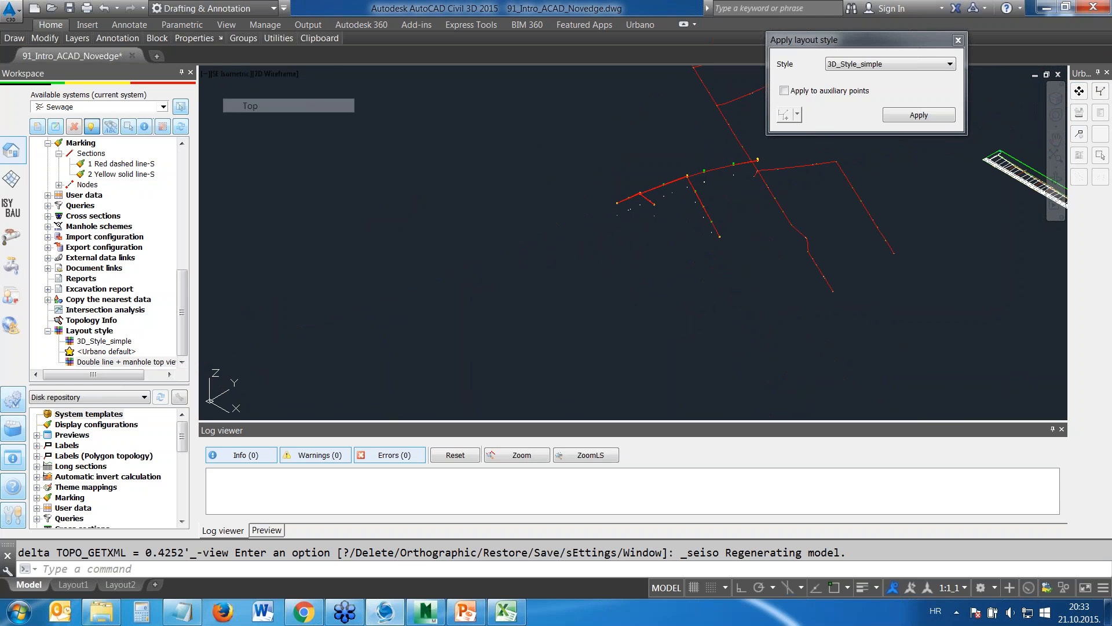
click(958, 40)
middle_drag(690, 255, 595, 232)
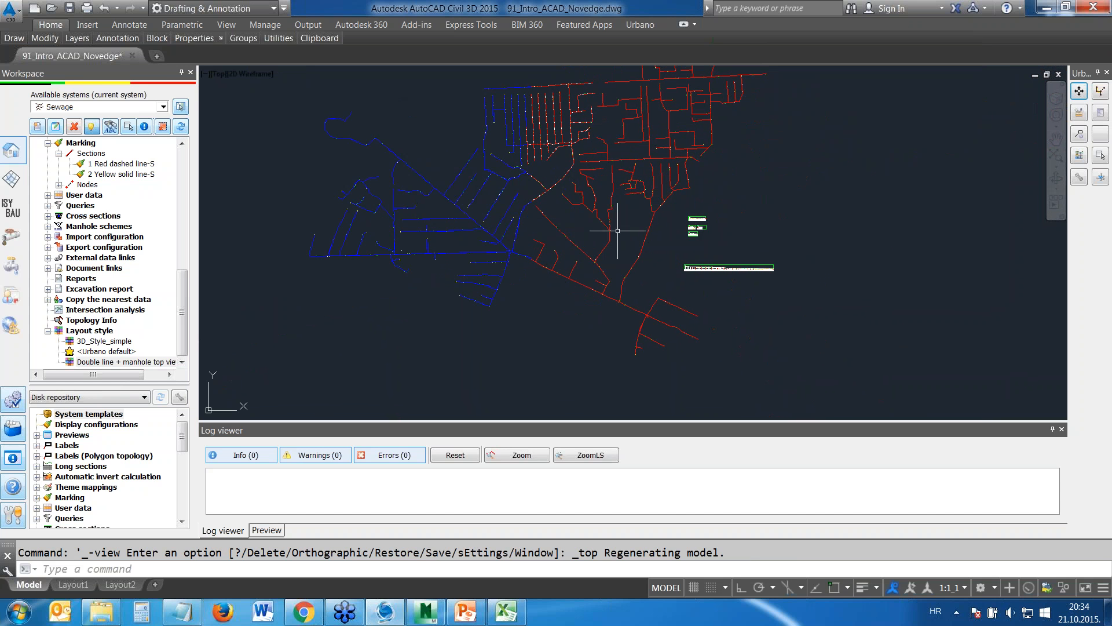
middle_drag(586, 235, 603, 255)
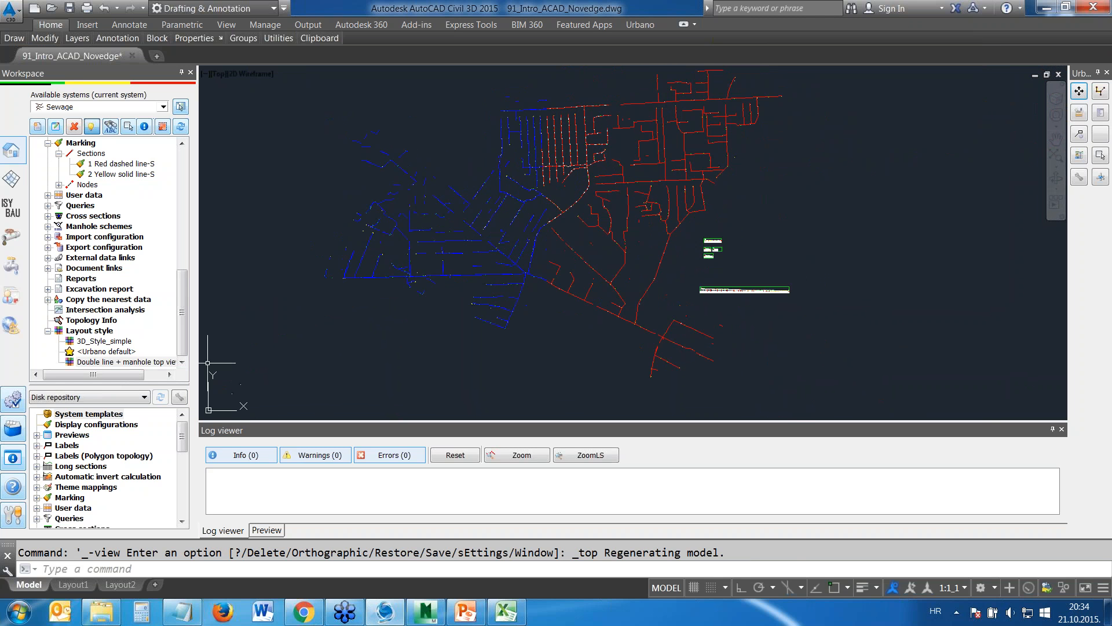
Collapse the Layout style, Marking, Labels and Previews branches of the sewage system's configuration tree
click(48, 331)
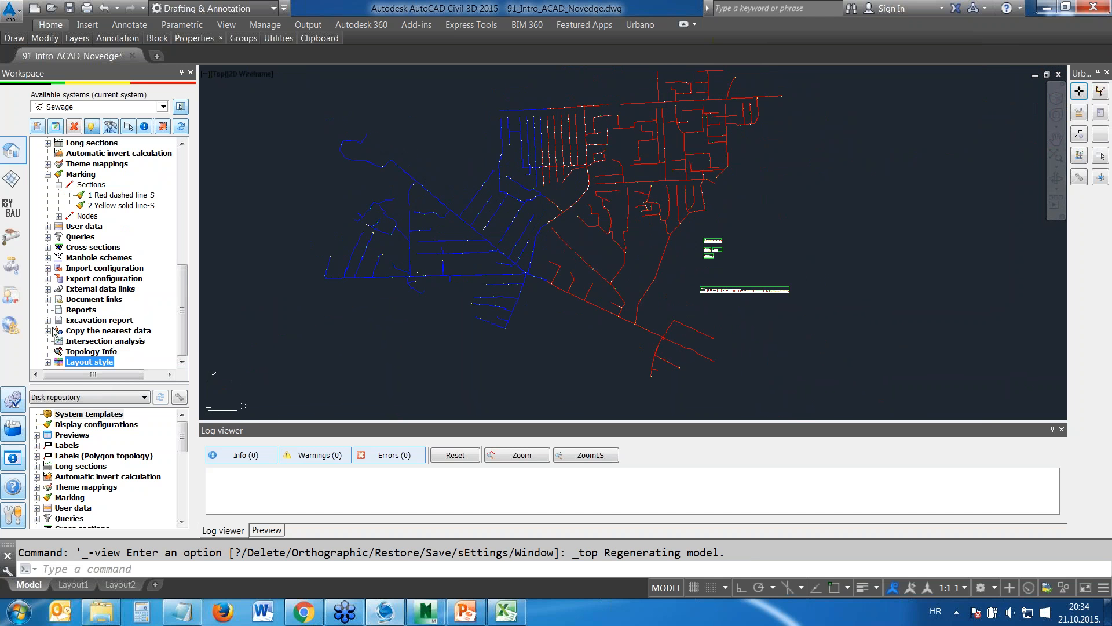
click(48, 175)
scroll(49, 191, up, 2)
click(48, 205)
scroll(49, 208, up, 3)
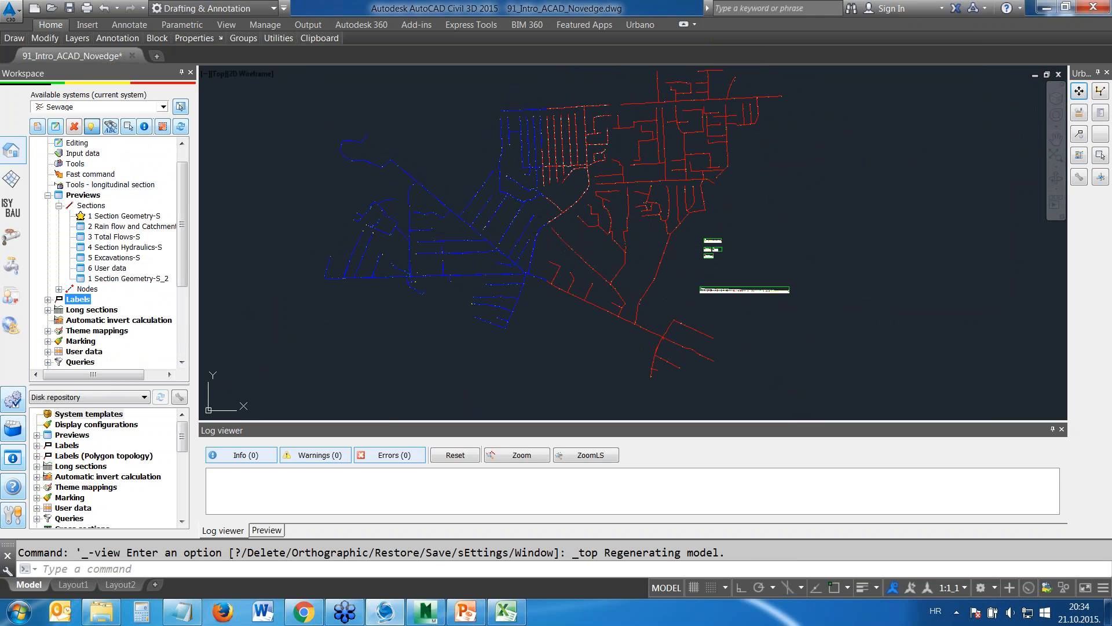
click(48, 195)
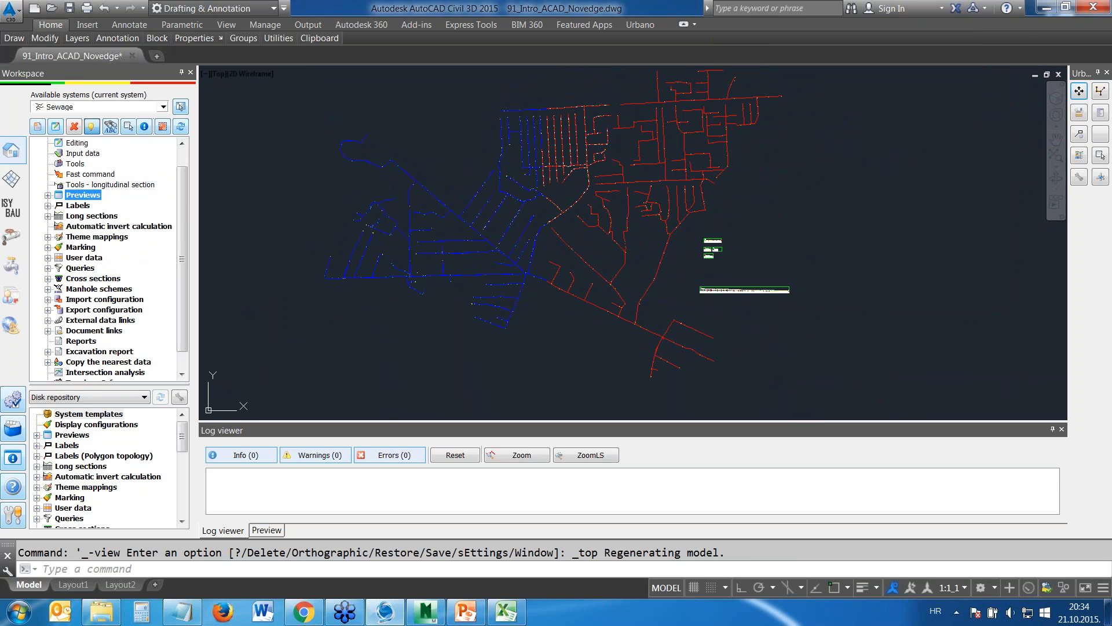
Label the sections of the whole network with the 4 Length Diameter Slope-S label
click(48, 205)
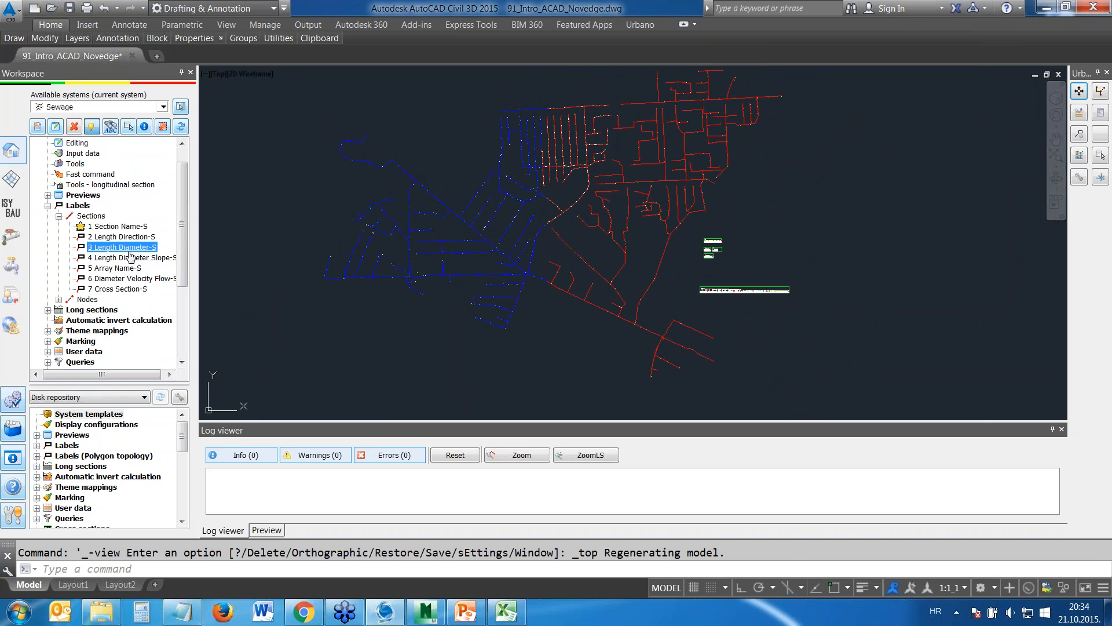
double_click(177, 249)
click(1037, 31)
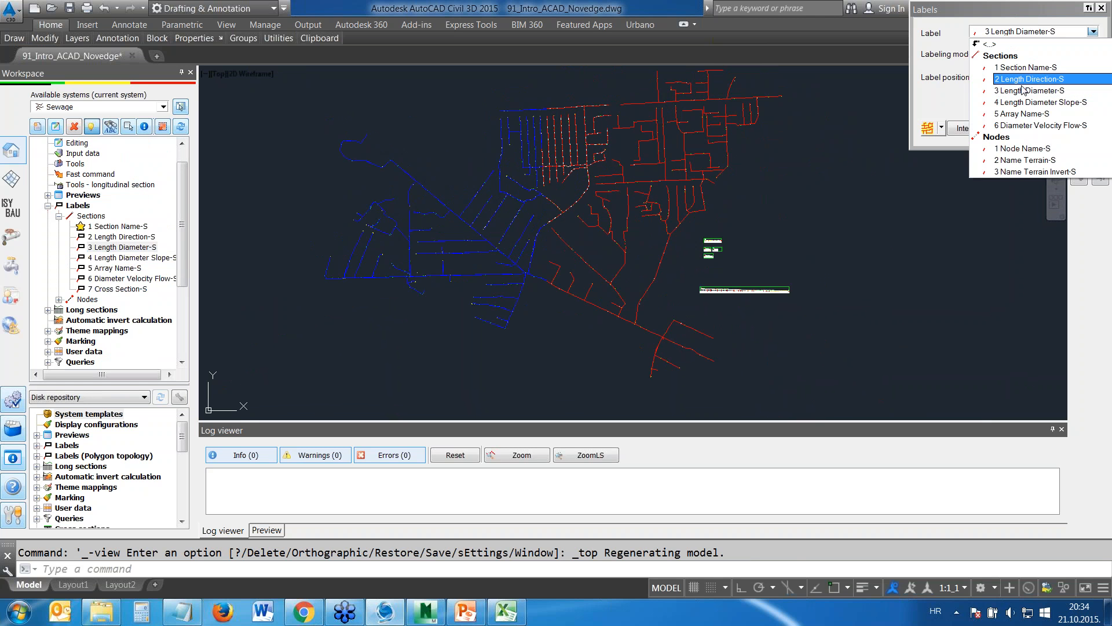
click(1019, 103)
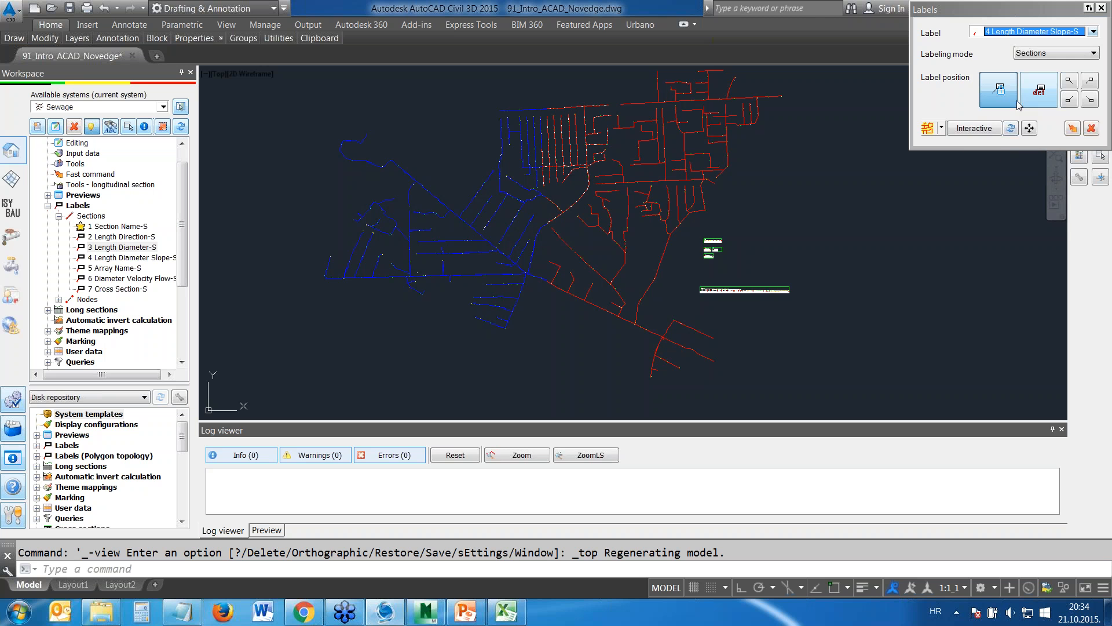
click(928, 129)
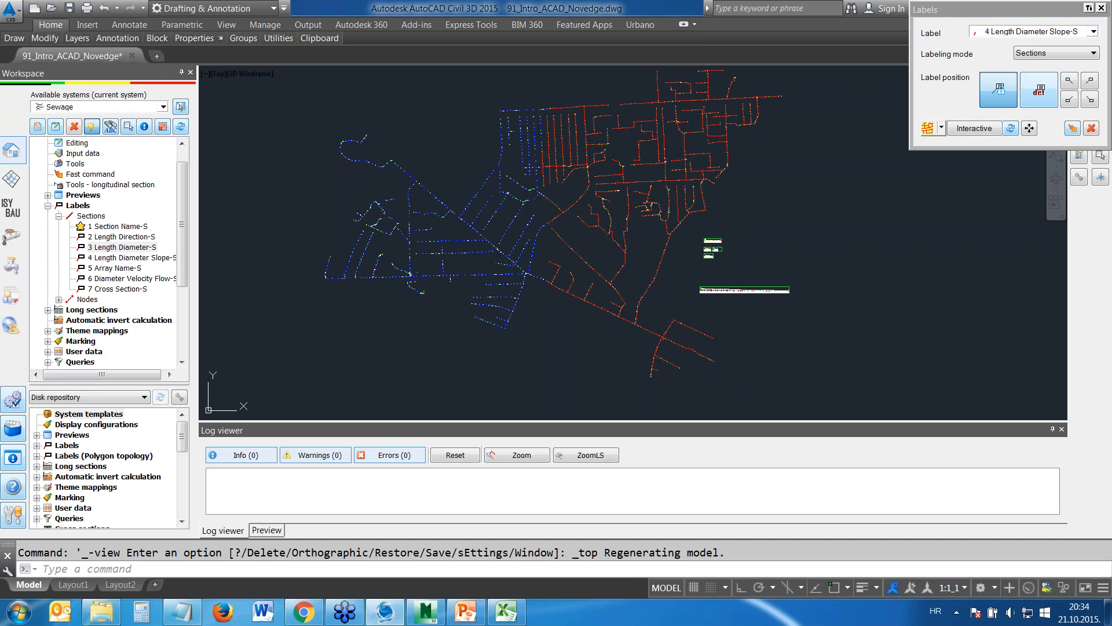
Label the nodes of the whole network with the 3 Name Terrain Invert-S label
click(1093, 32)
click(1008, 172)
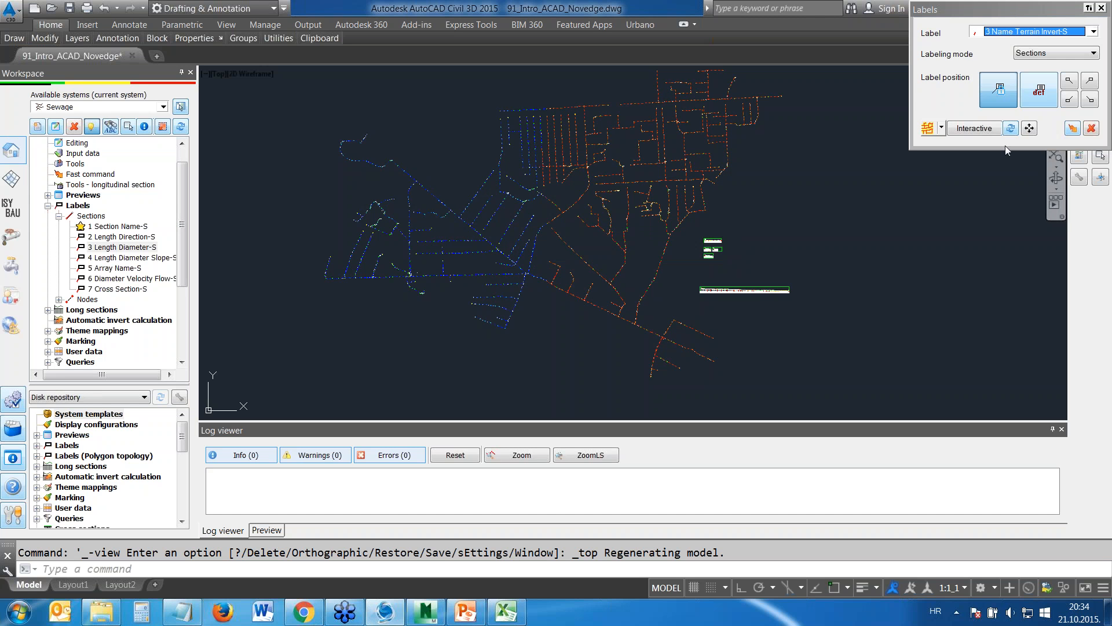
click(931, 129)
click(1074, 129)
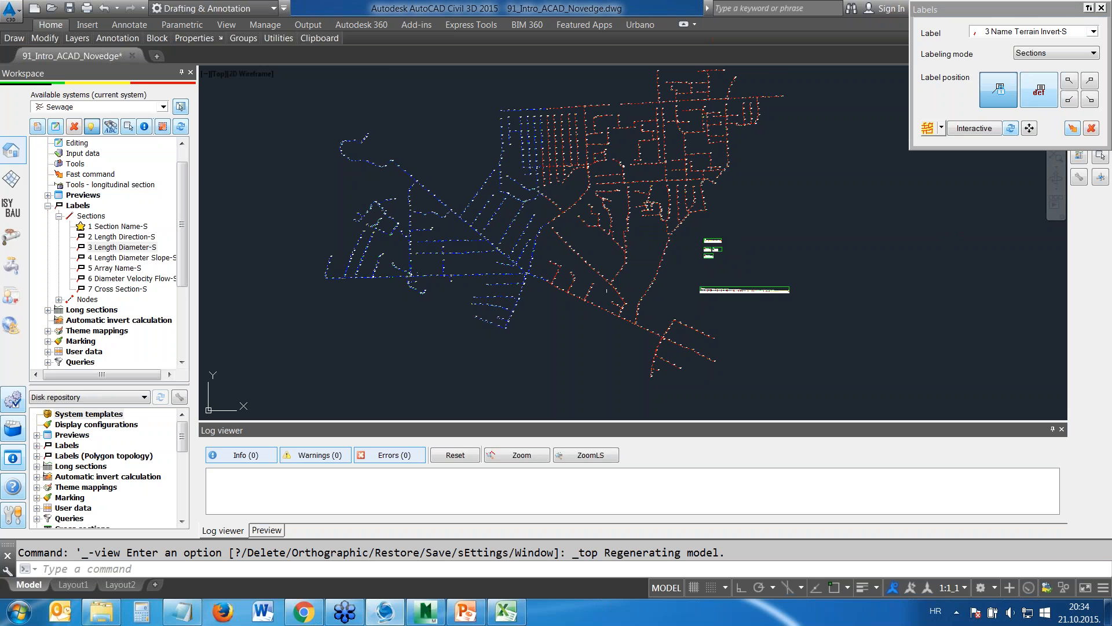
Examine the new section and node labels up close around nodes 394, 636 and 730
scroll(539, 268, up, 8)
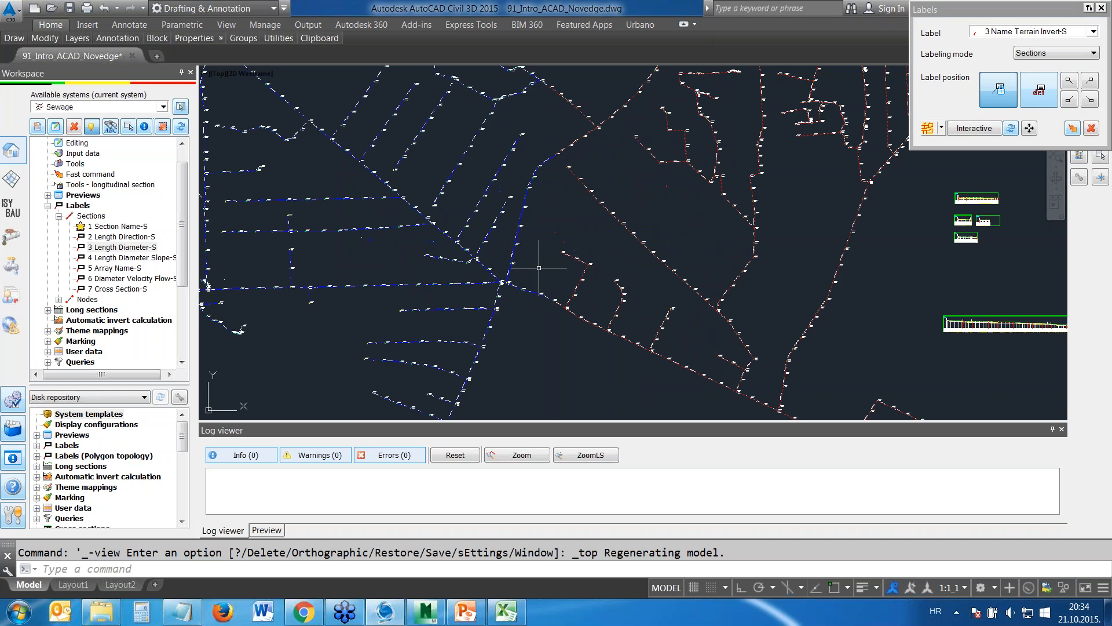
scroll(443, 281, up, 2)
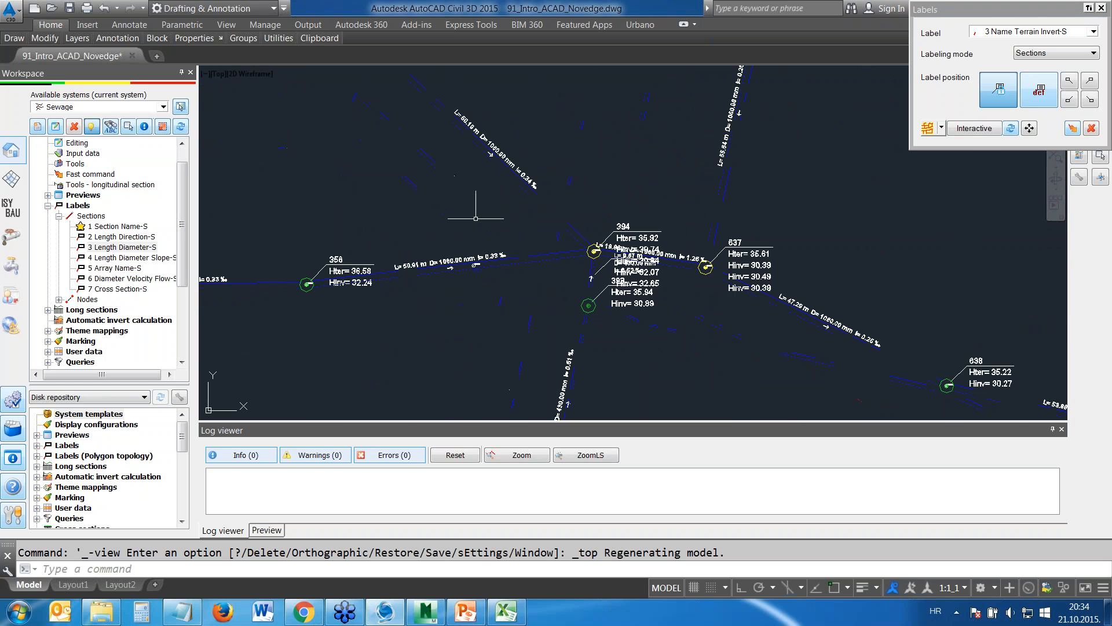
middle_drag(640, 173, 343, 321)
middle_drag(542, 139, 591, 305)
scroll(550, 195, up, 6)
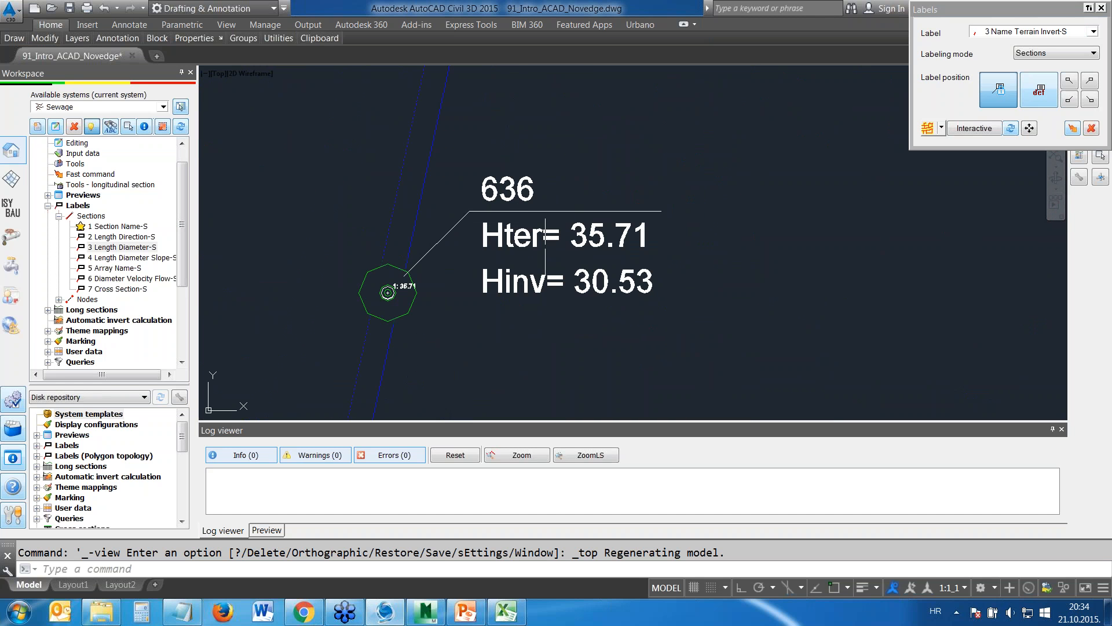
scroll(571, 199, down, 5)
scroll(605, 140, up, 4)
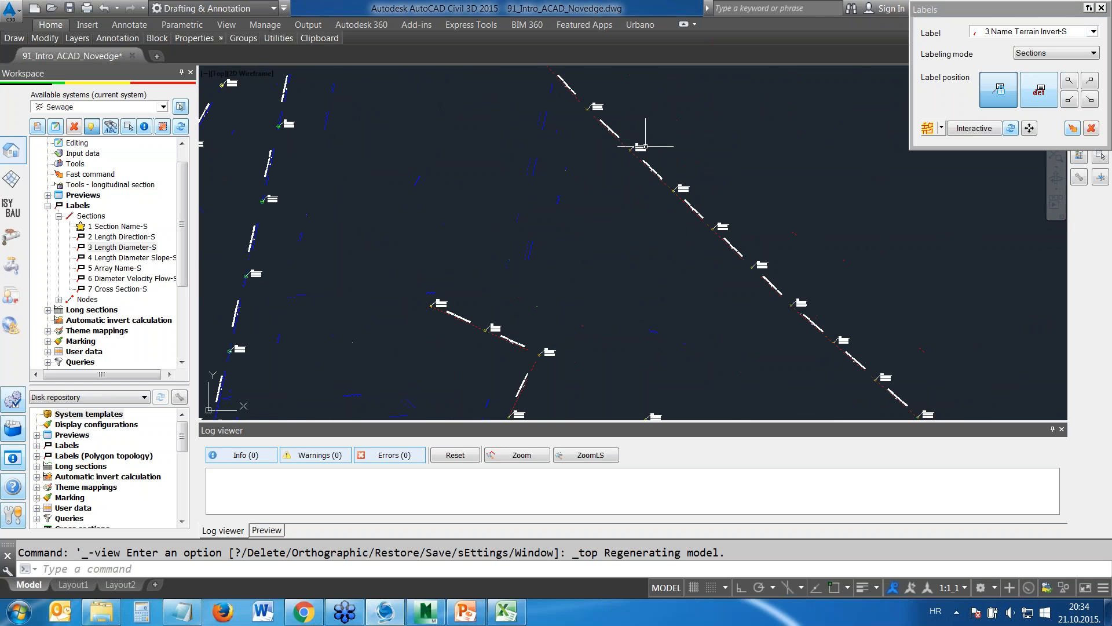
scroll(605, 140, up, 6)
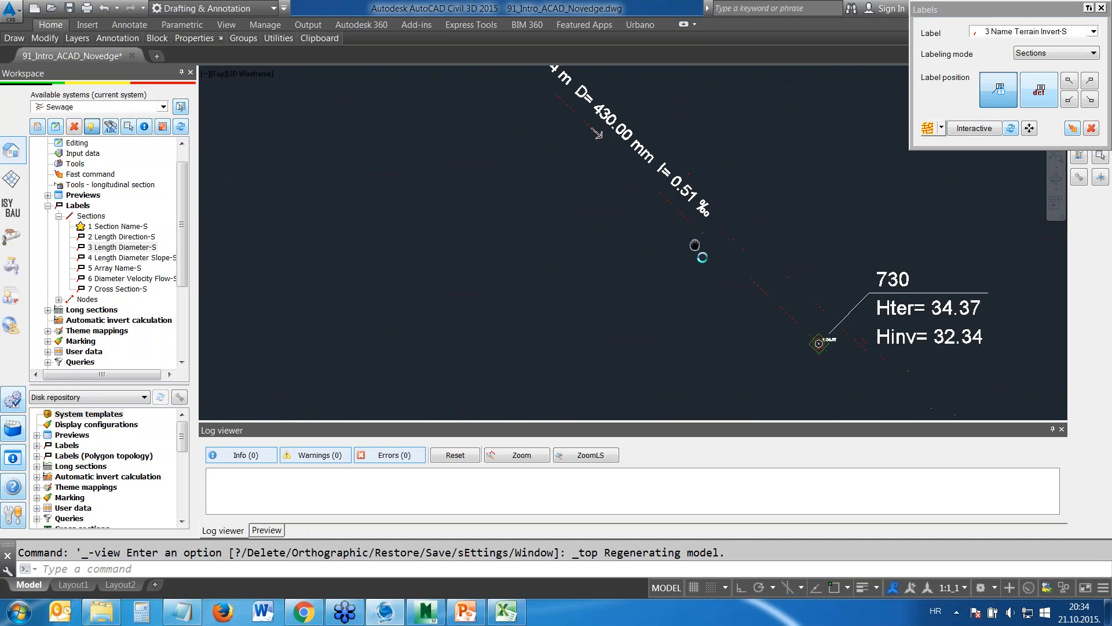
Check the section and node labels for overlaps on the short branches around nodes 1051 to 1059
scroll(649, 127, down, 3)
scroll(676, 124, down, 3)
mouse_move(676, 130)
middle_down()
mouse_move(716, 128)
mouse_move(539, 258)
middle_up()
scroll(538, 258, down, 3)
middle_drag(538, 258, 286, 283)
scroll(519, 168, up, 5)
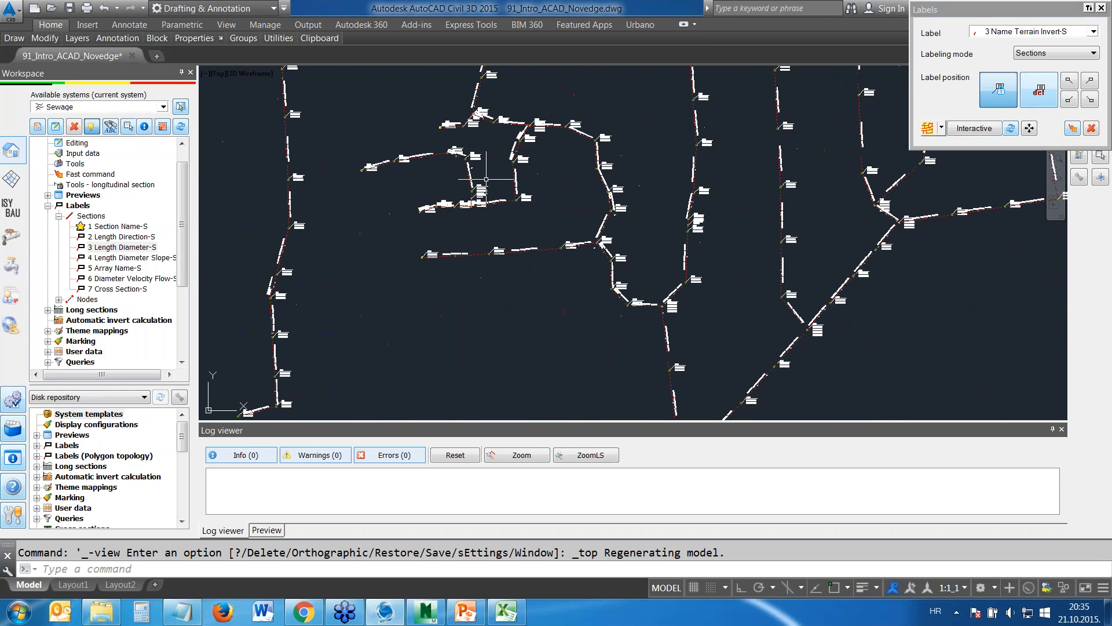
mouse_move(519, 169)
middle_down()
mouse_move(568, 213)
mouse_move(552, 229)
middle_up()
scroll(501, 237, up, 2)
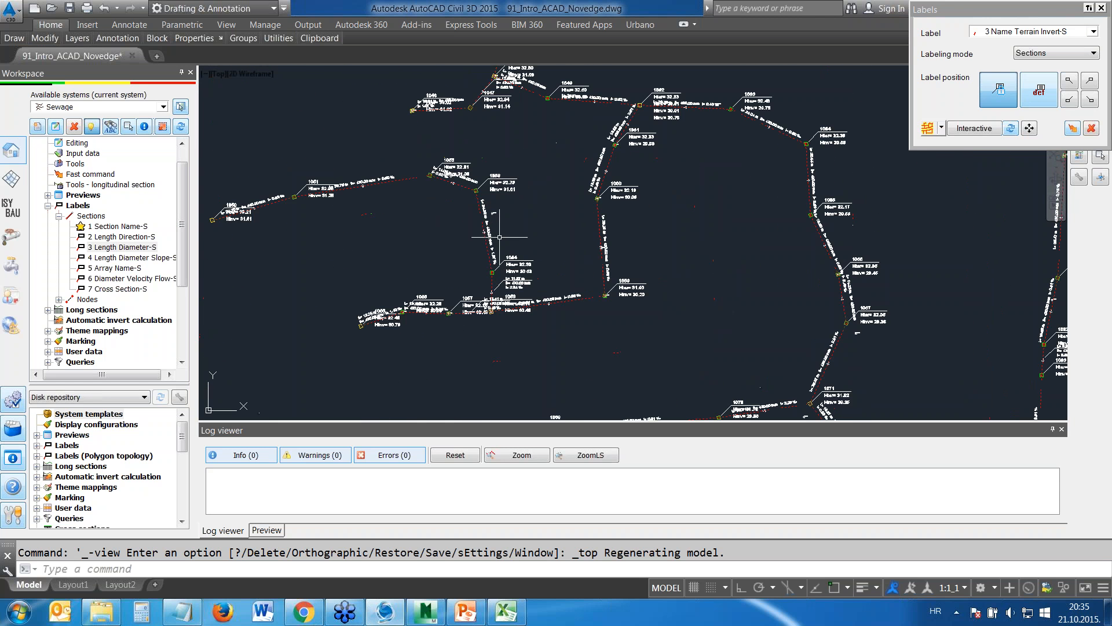
middle_drag(478, 215, 555, 260)
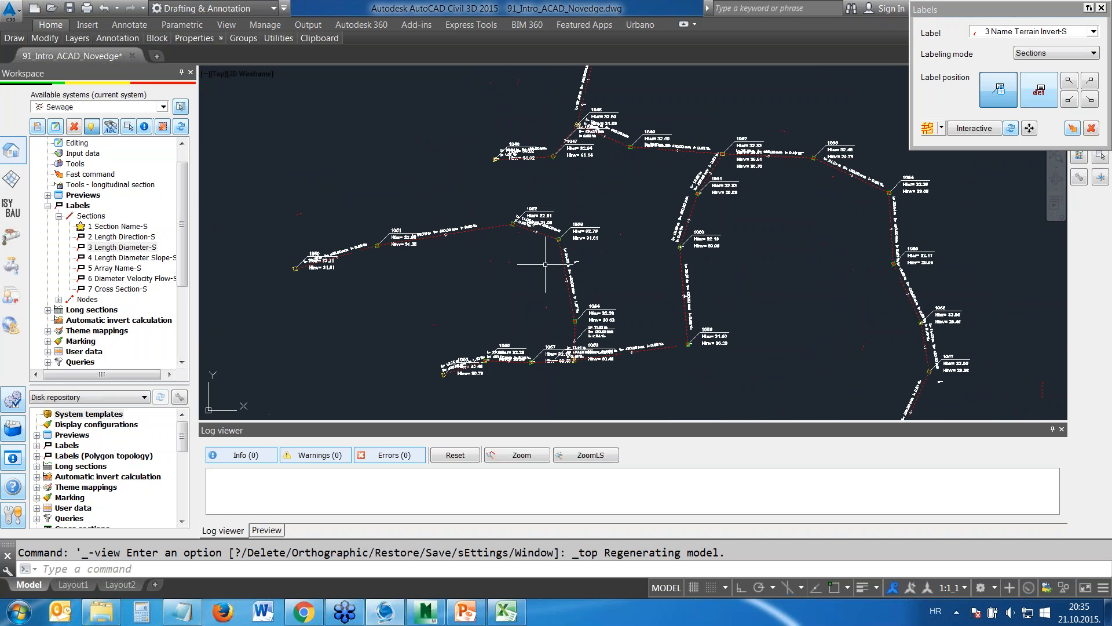
middle_drag(544, 312, 586, 273)
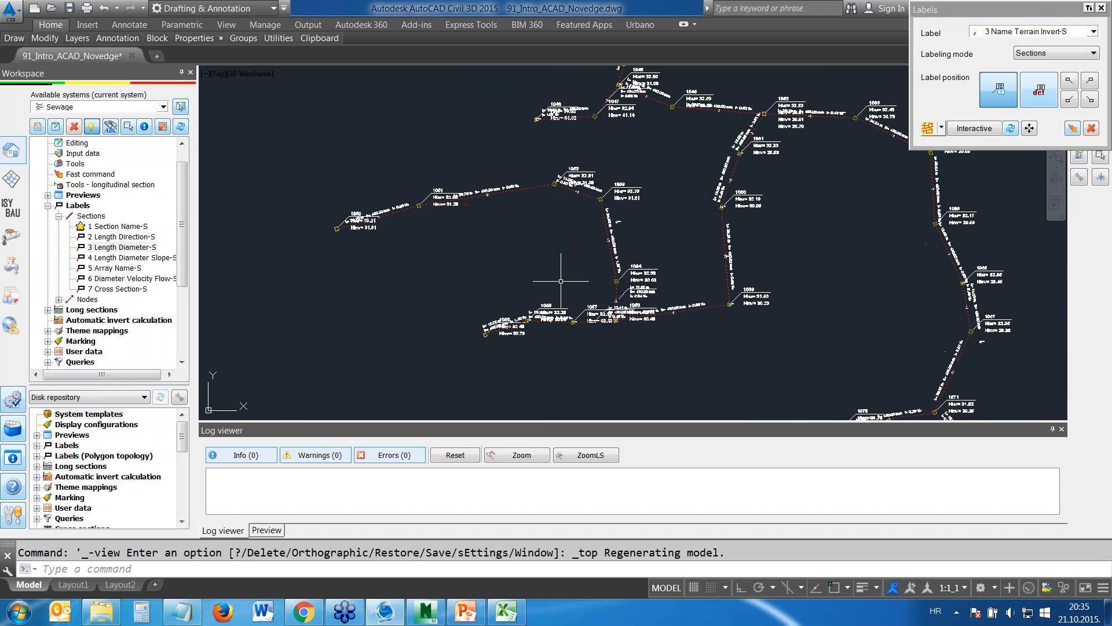
scroll(559, 281, up, 2)
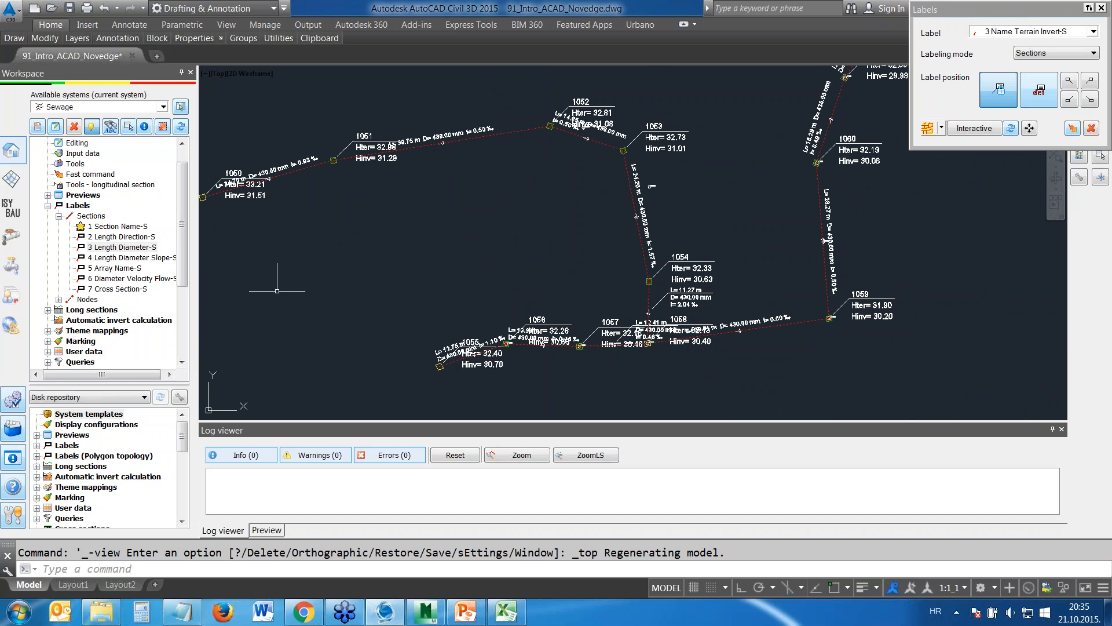
Preview the label buffers with Automatic label reposition and reposition the network's labels with the Nodes and Channels label types enabled
right_click(68, 206)
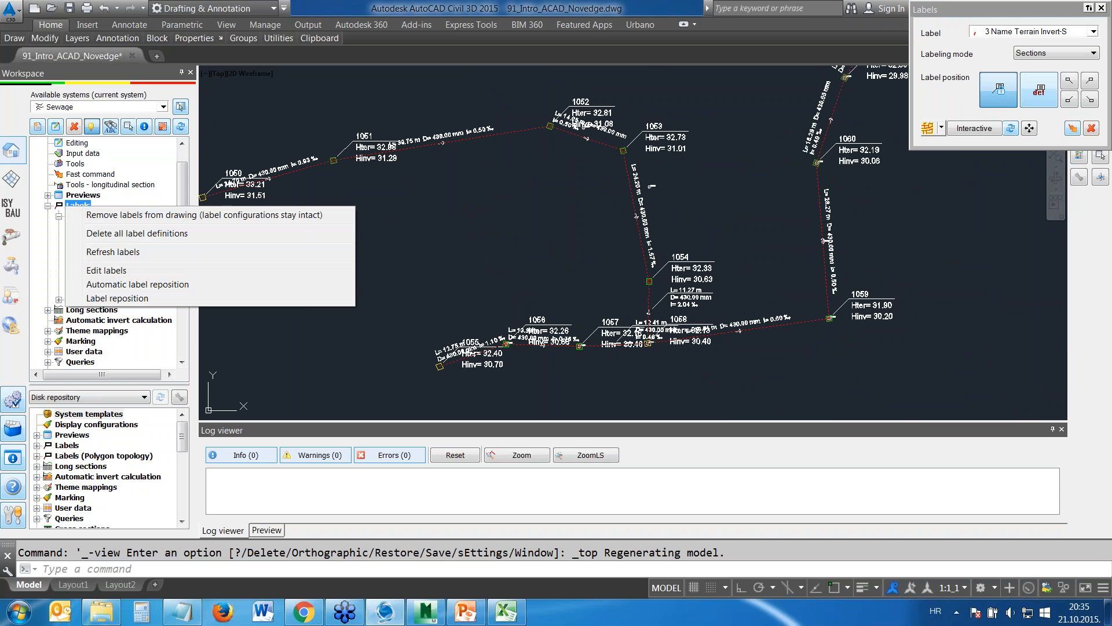
click(160, 285)
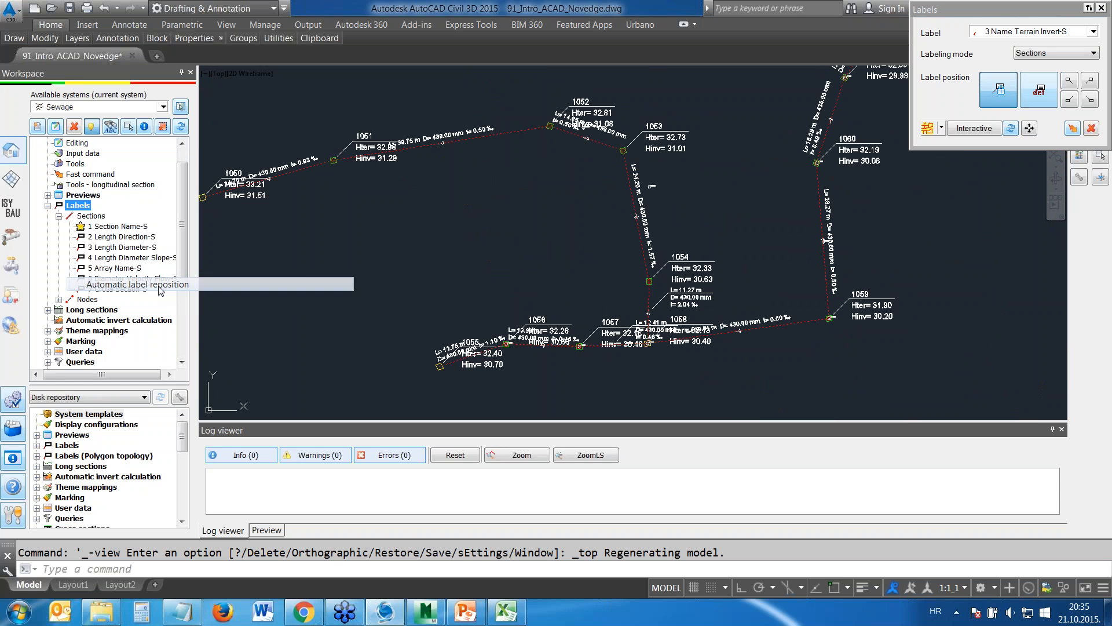
mouse_move(527, 174)
mouse_down()
mouse_move(269, 58)
mouse_move(252, 23)
mouse_up()
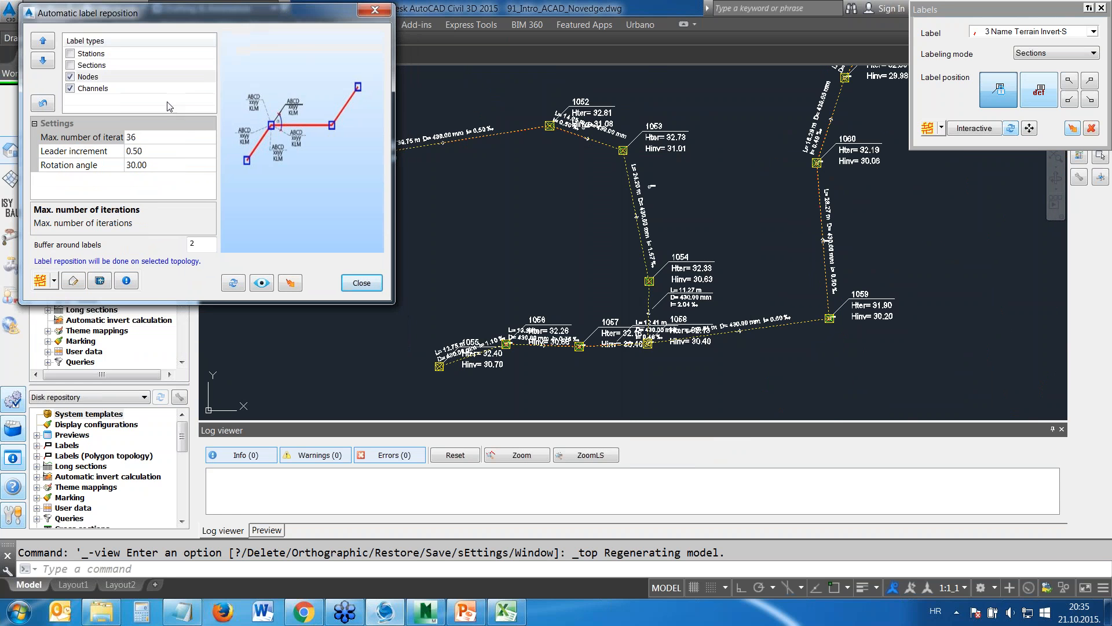
click(262, 283)
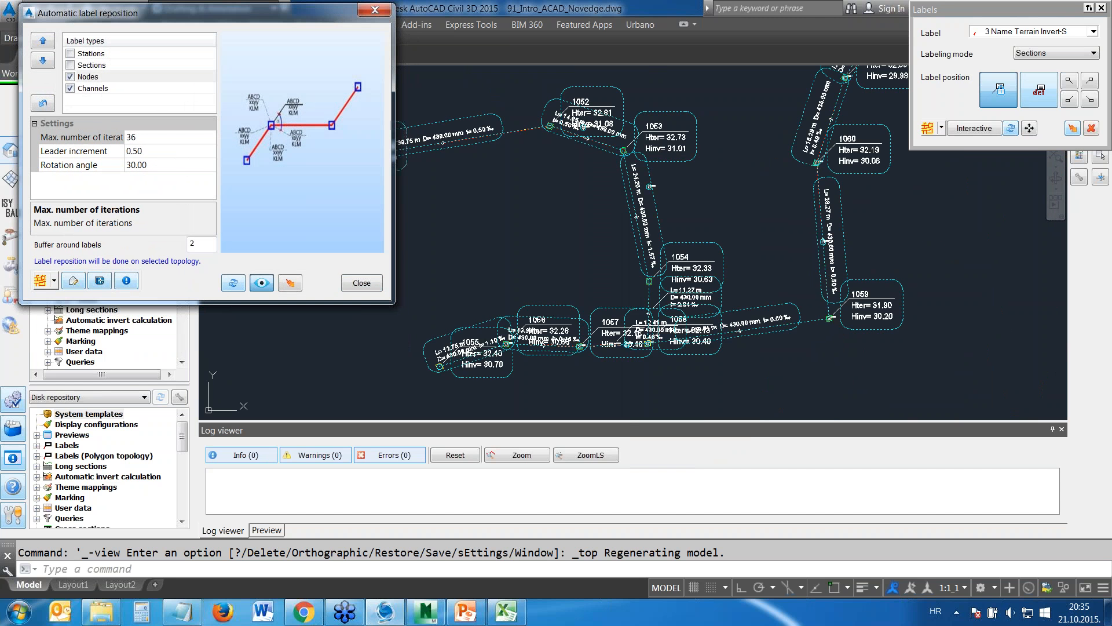
click(290, 282)
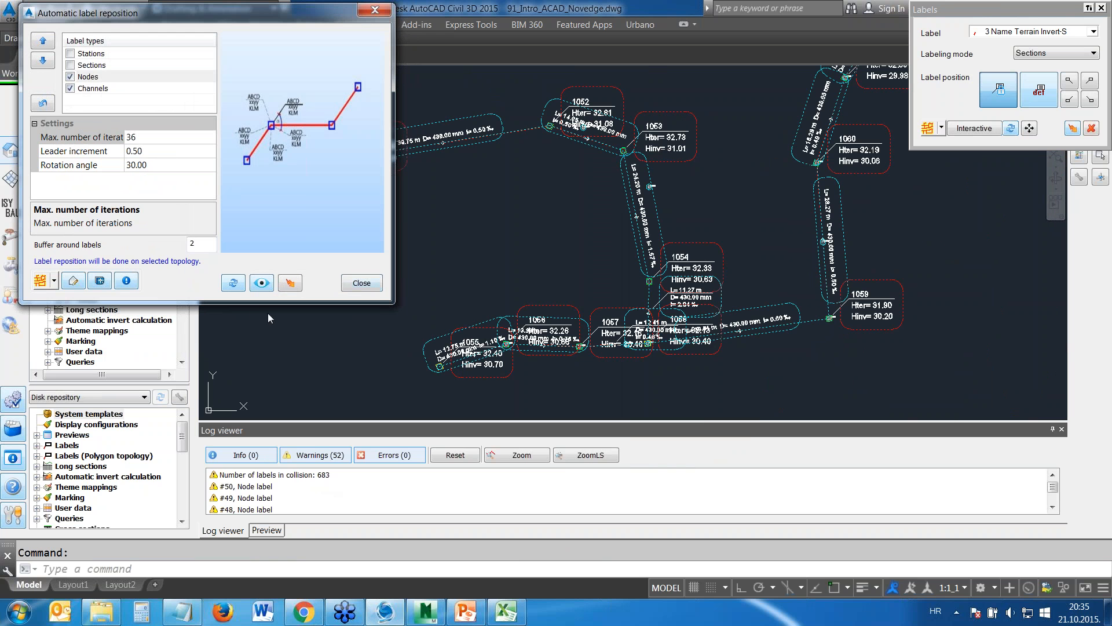
click(290, 283)
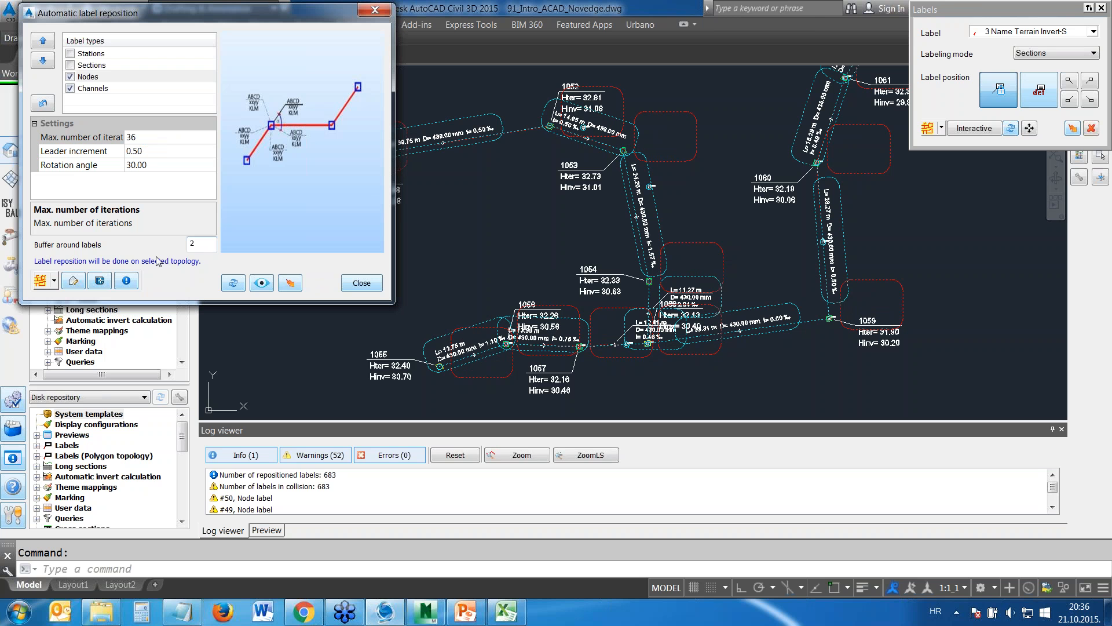
Refresh the label buffer preview for the network to recheck the repositioned labels for collisions
click(193, 244)
double_click(193, 244)
click(41, 281)
click(258, 283)
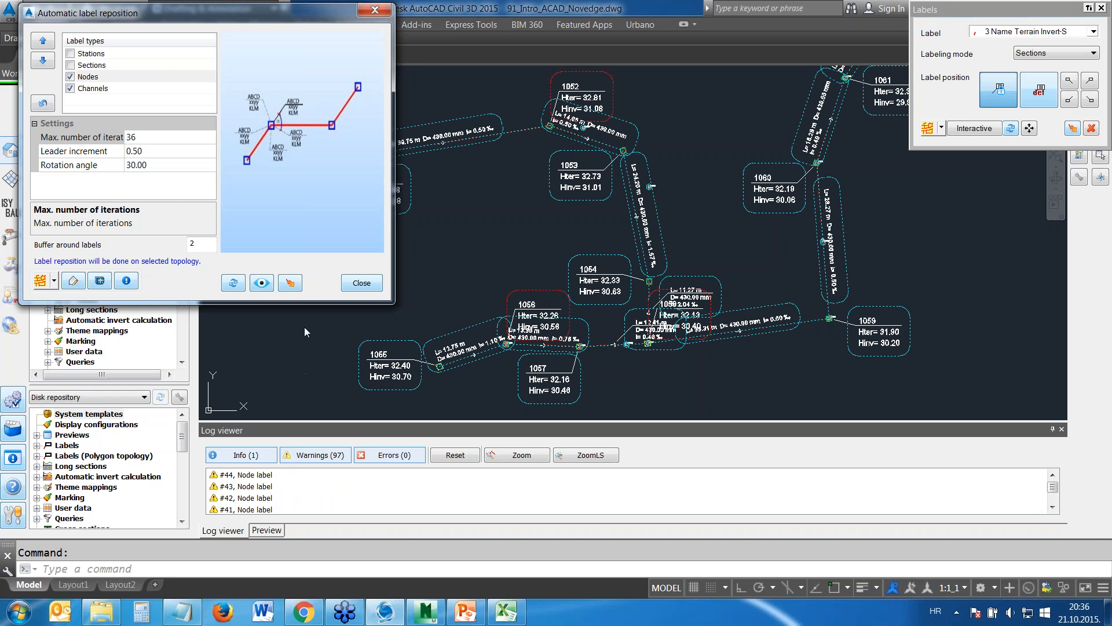
Reposition the Nodes and Channels labels automatically once more, recheck the label buffers and finish the label reposition
click(292, 284)
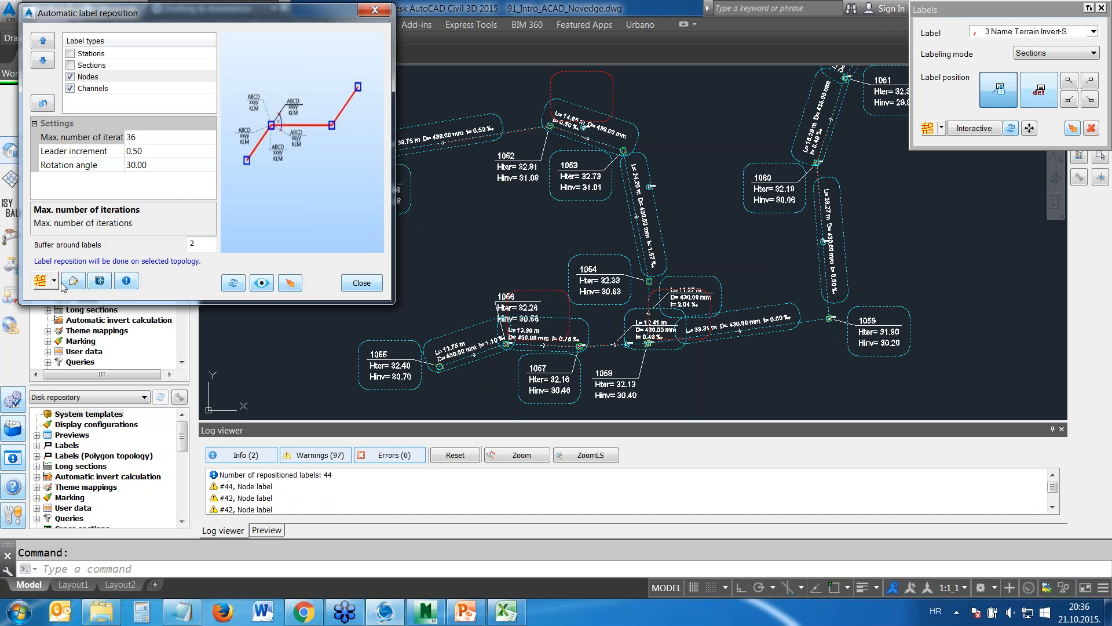
click(258, 286)
click(257, 290)
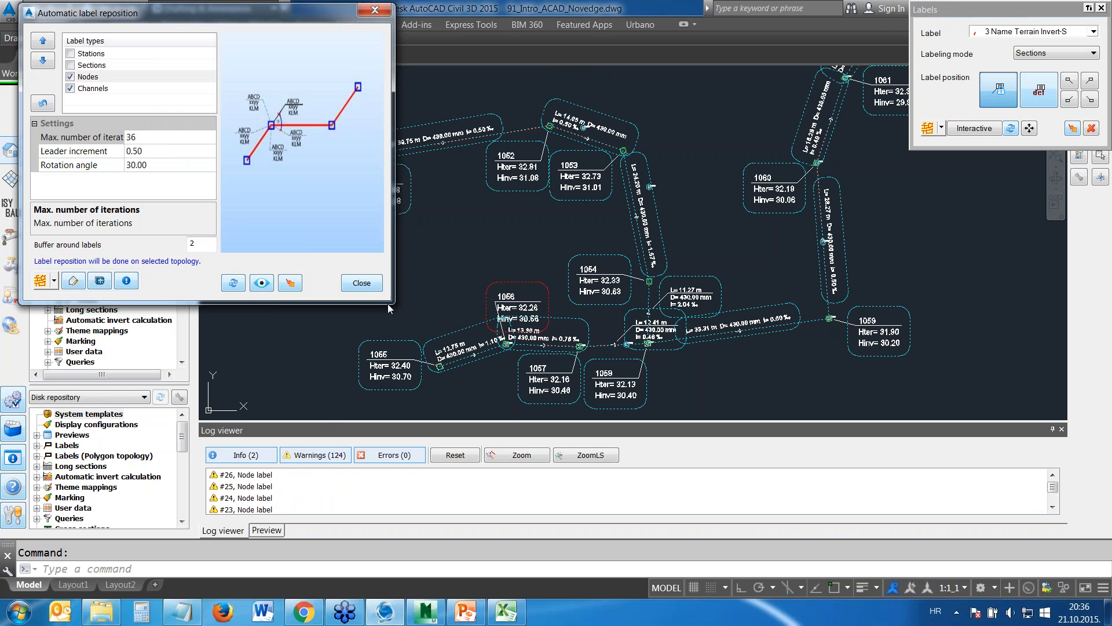
click(362, 283)
Review the remaining node label warnings by zooming to logged entries, and check the overlapping labels around nodes 788, 992 and 993
middle_drag(465, 368, 447, 277)
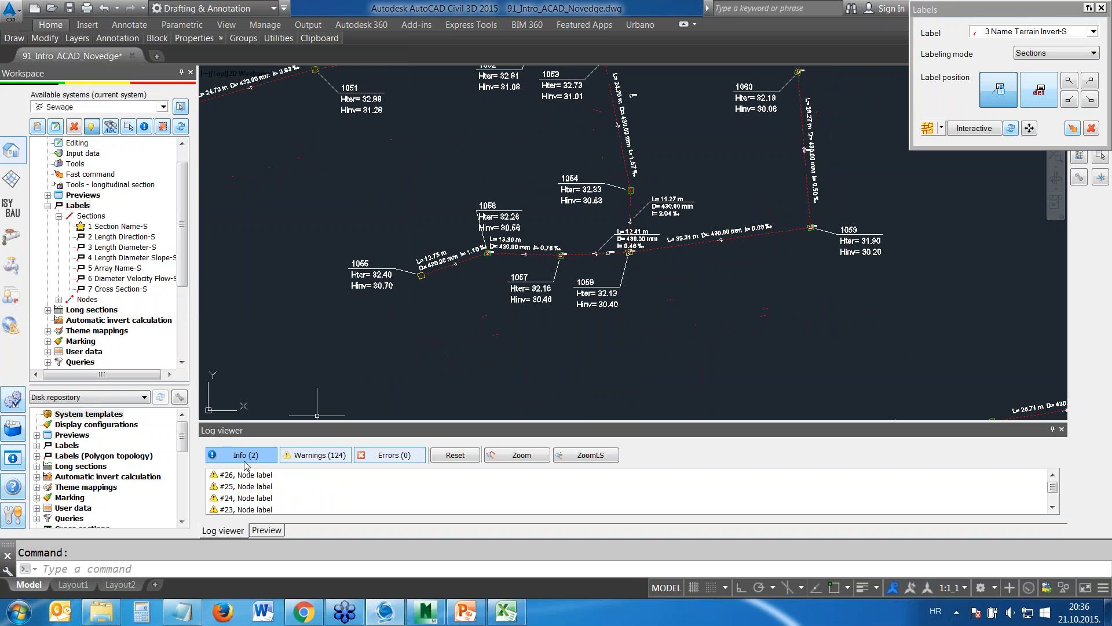
double_click(248, 491)
scroll(650, 234, down, 9)
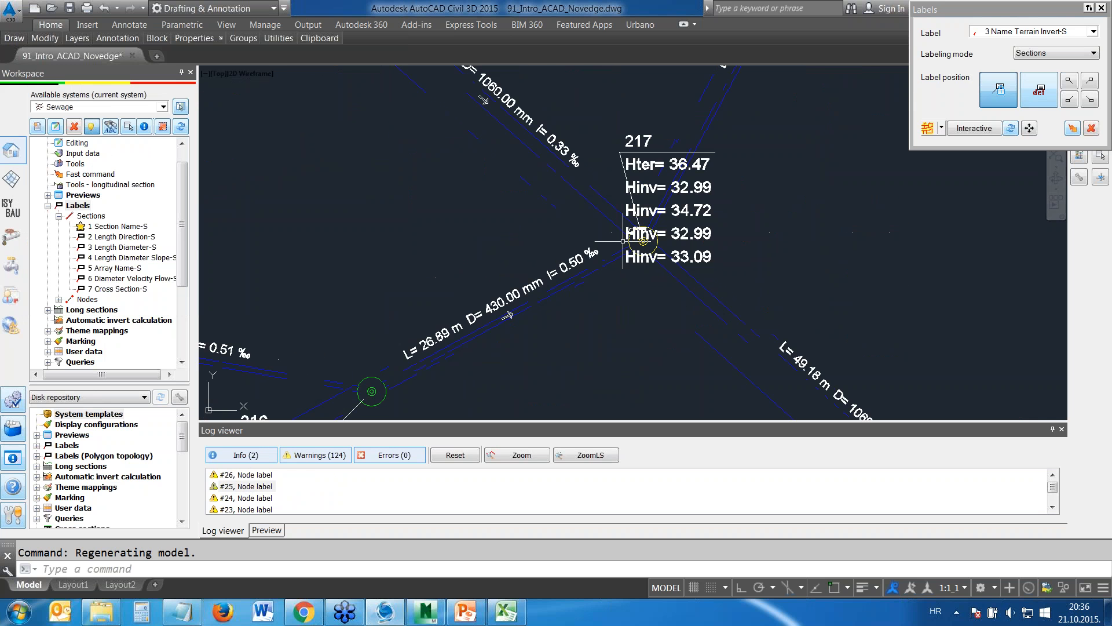
double_click(249, 495)
scroll(642, 272, down, 2)
double_click(246, 509)
click(475, 346)
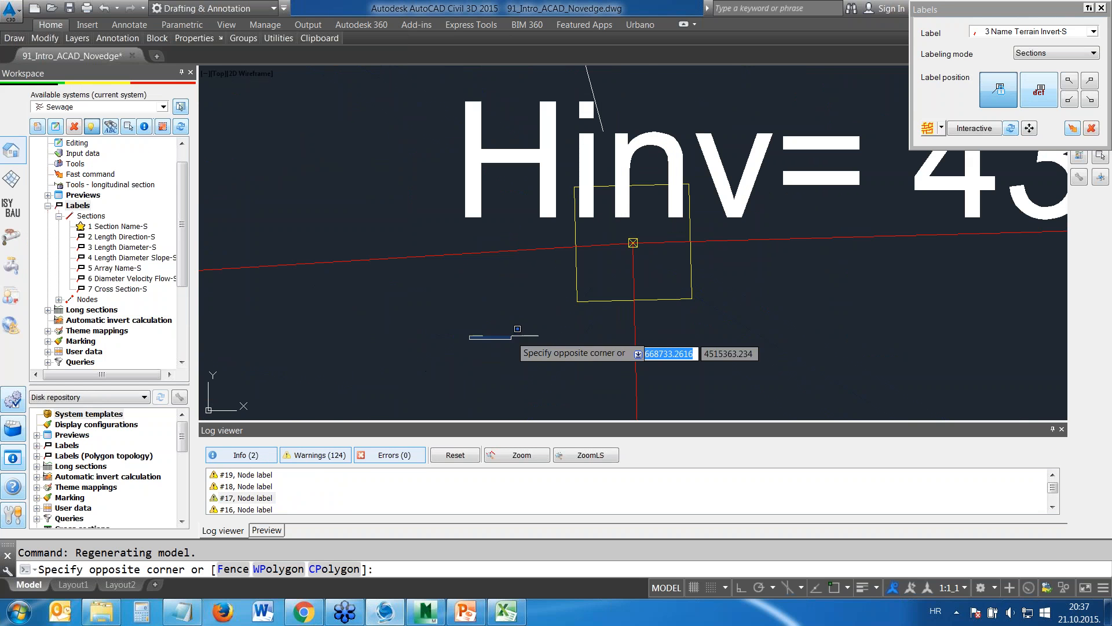
scroll(496, 313, down, 8)
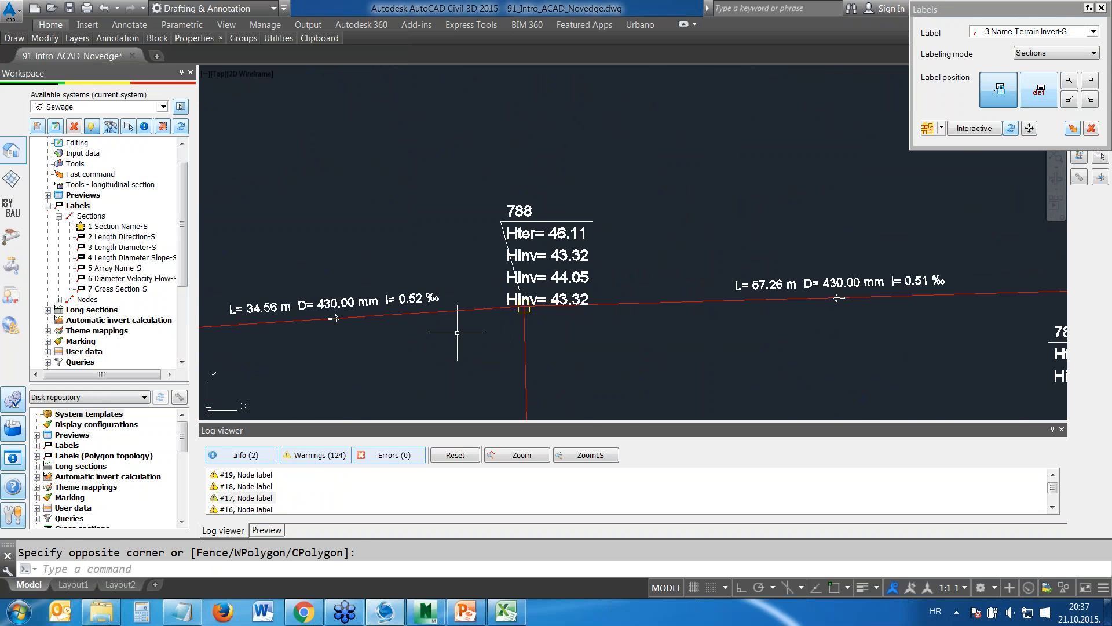
double_click(244, 496)
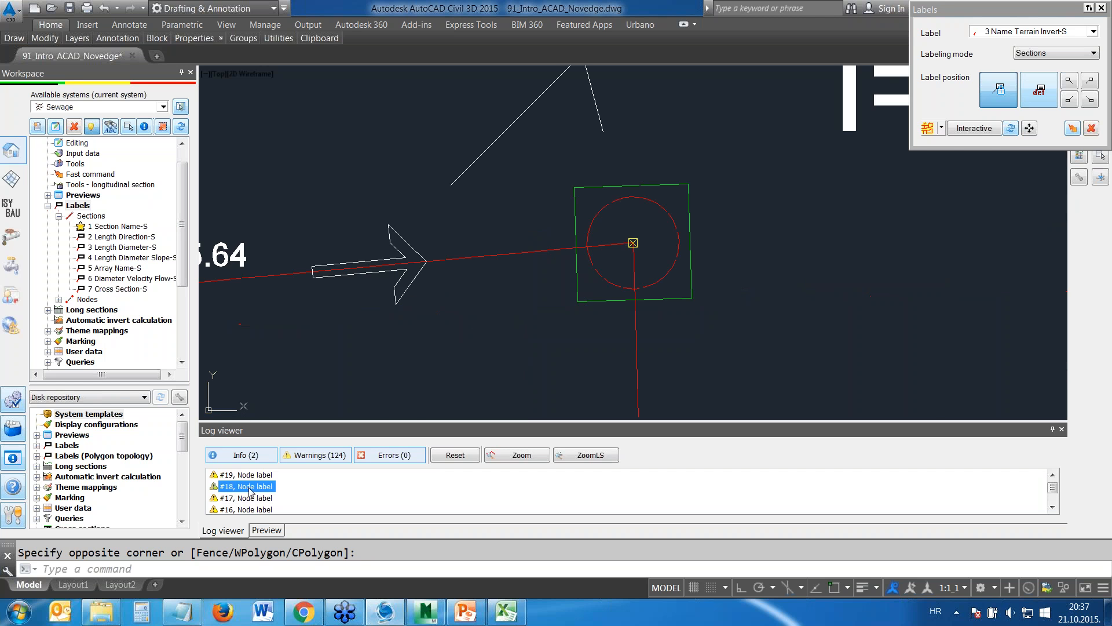
scroll(524, 309, down, 5)
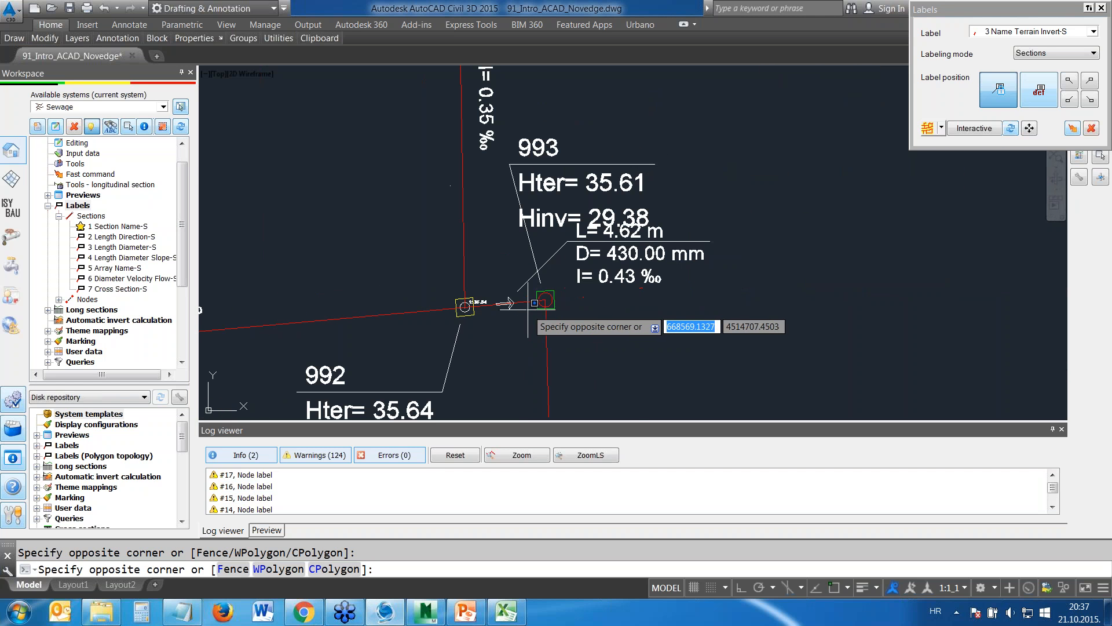
key(Escape)
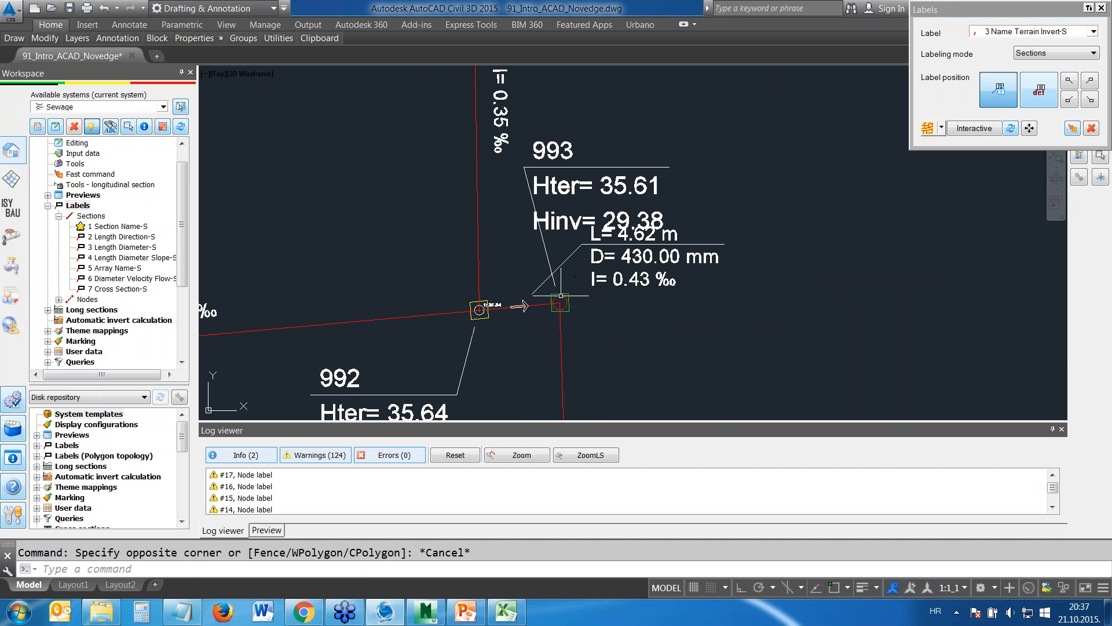
mouse_move(622, 304)
middle_down()
mouse_move(630, 251)
mouse_move(647, 309)
mouse_move(644, 255)
middle_up()
scroll(656, 291, down, 2)
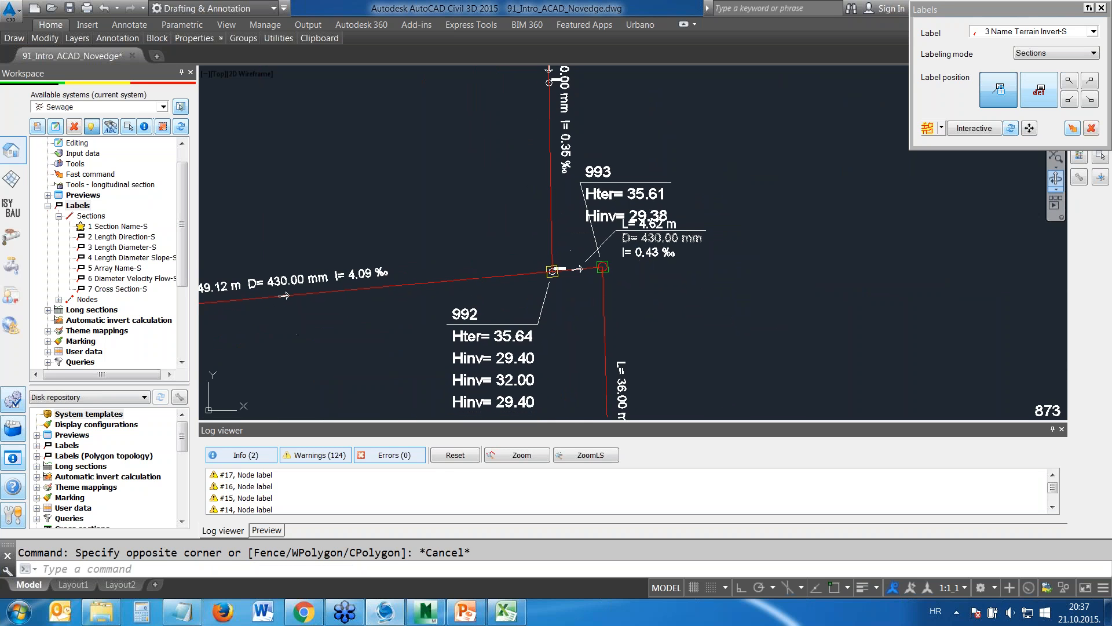
Move the label of the short section between nodes 992 and 993 clear of the node 993 label, to the section's lower right
click(1030, 128)
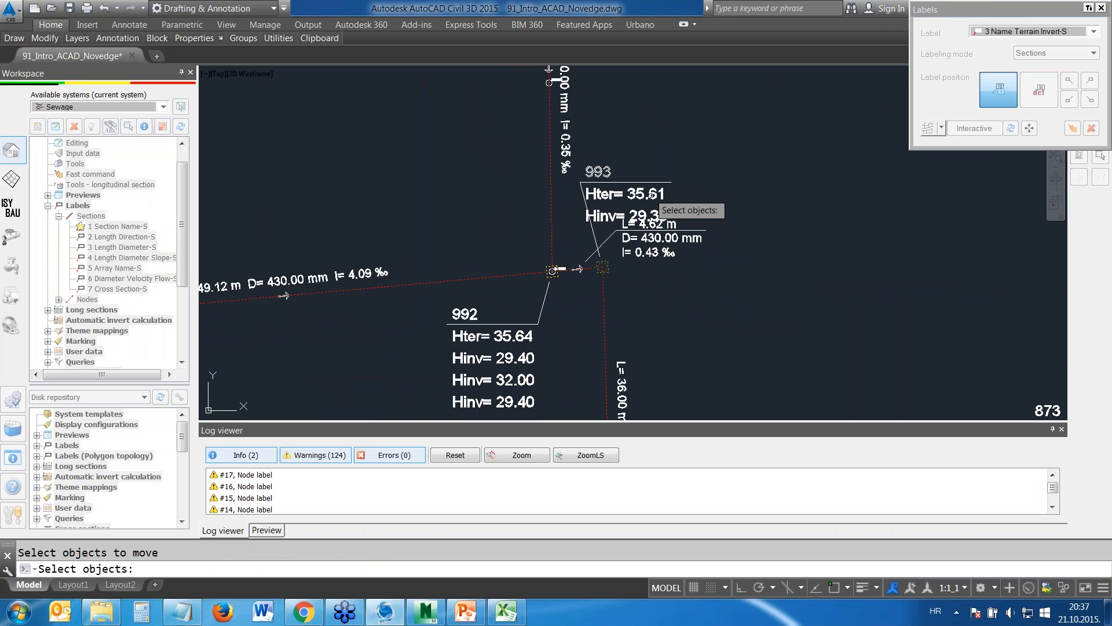
click(678, 238)
click(663, 257)
click(667, 251)
click(666, 251)
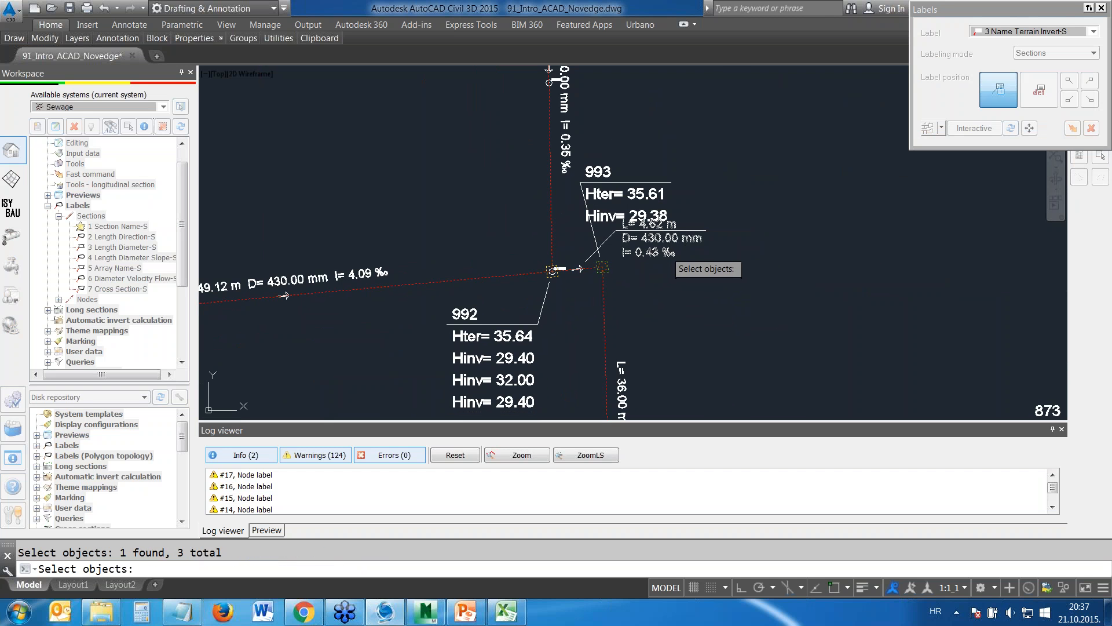
right_click(667, 250)
click(578, 268)
click(659, 321)
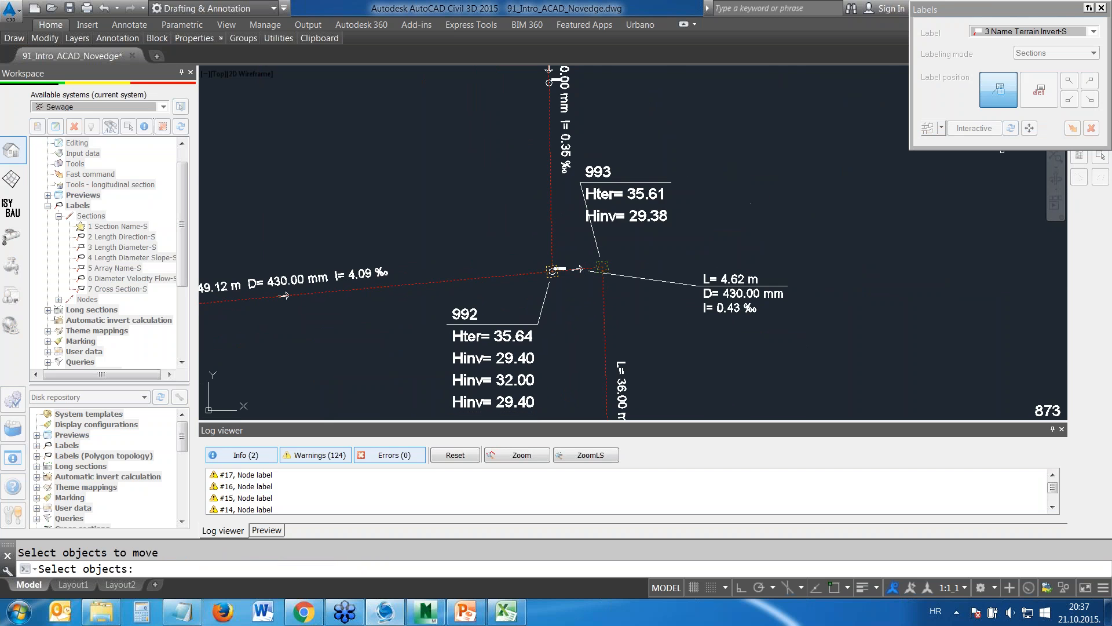
Move the node 993 label slightly to the right of its original place and finish the label editing
click(605, 196)
click(605, 219)
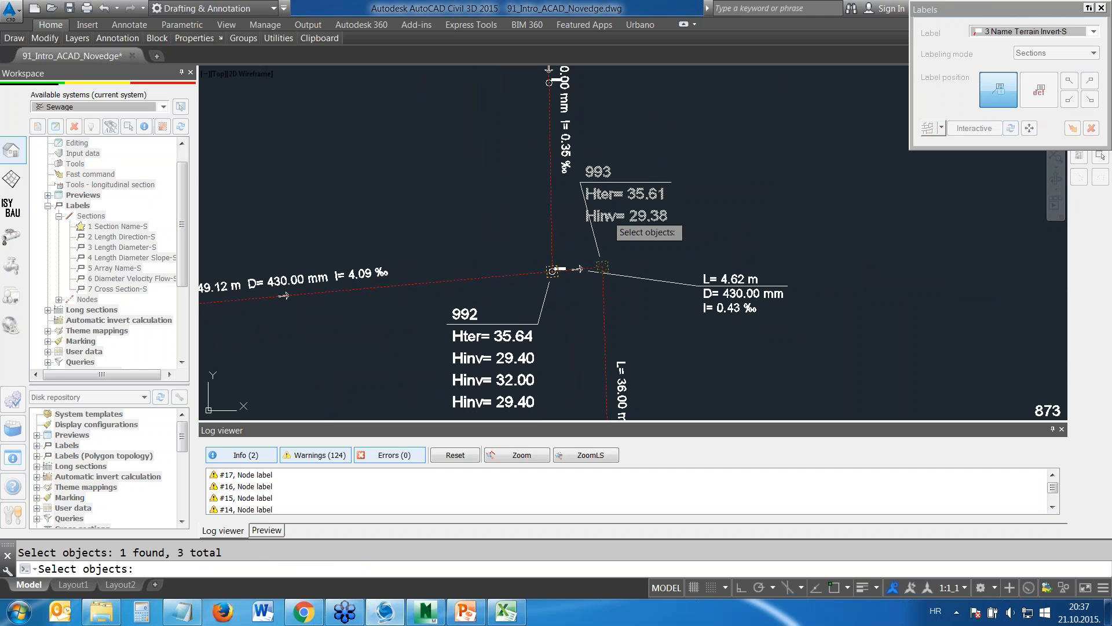
right_click(605, 220)
click(601, 256)
click(647, 259)
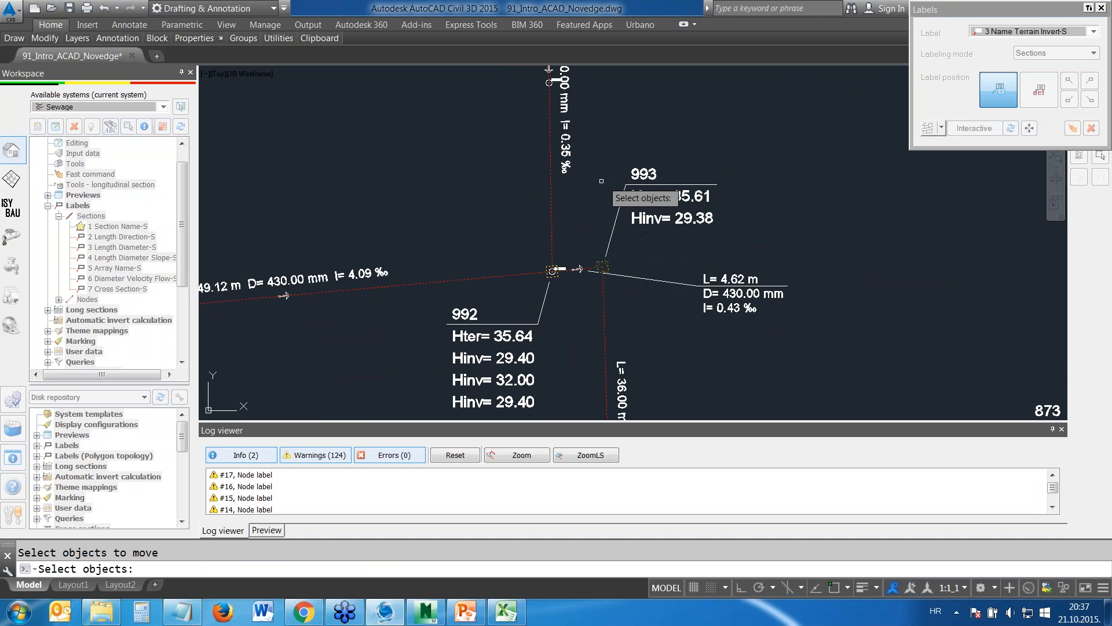
key(Escape)
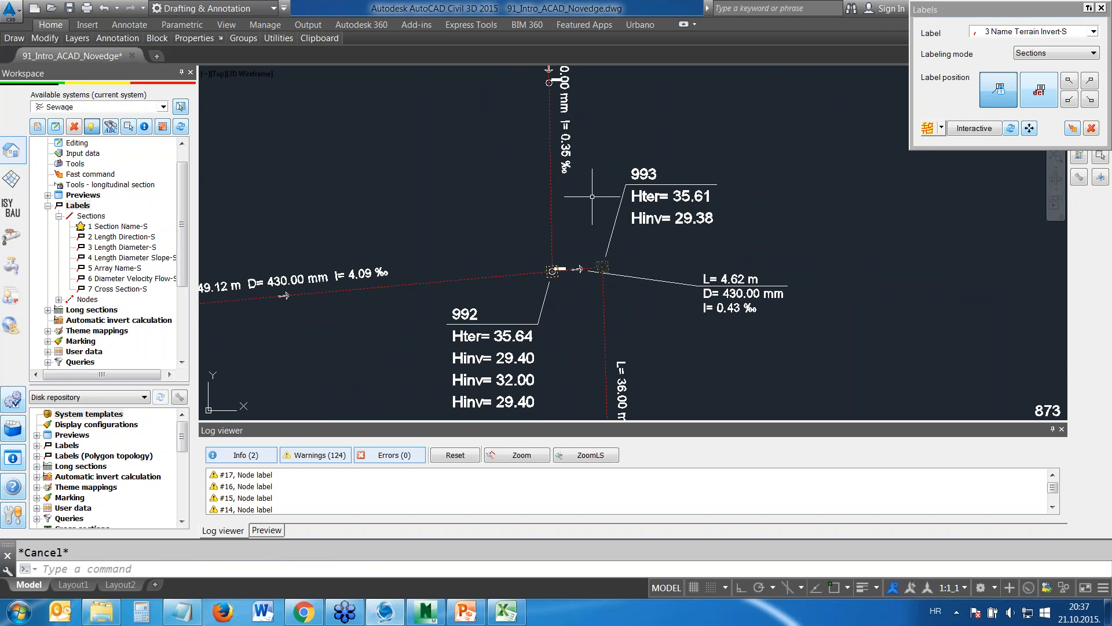
click(1102, 9)
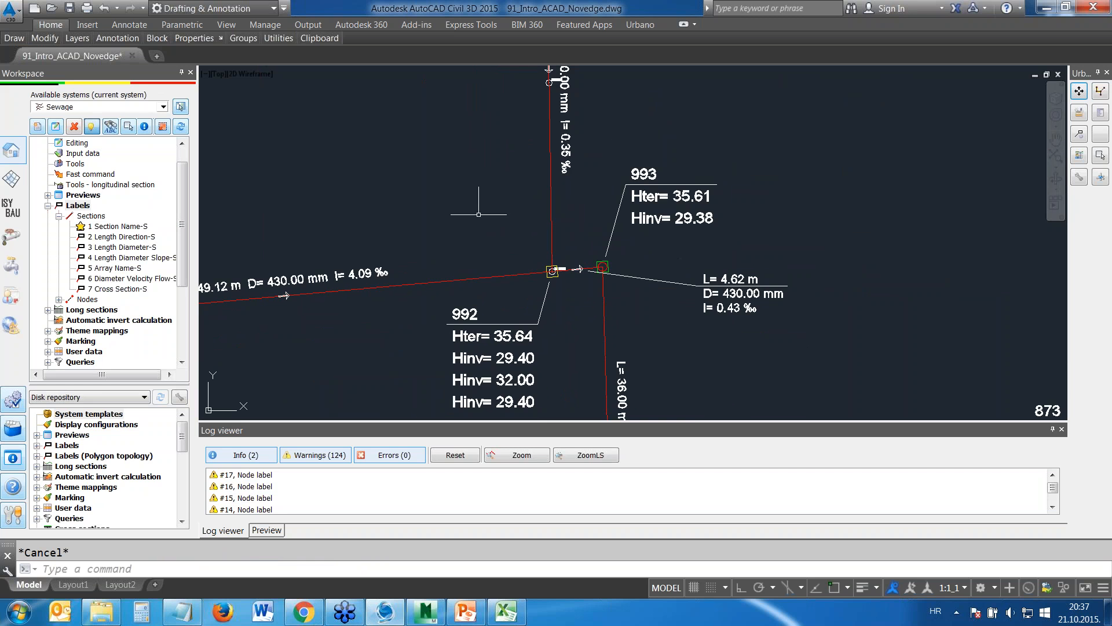
scroll(490, 223, down, 4)
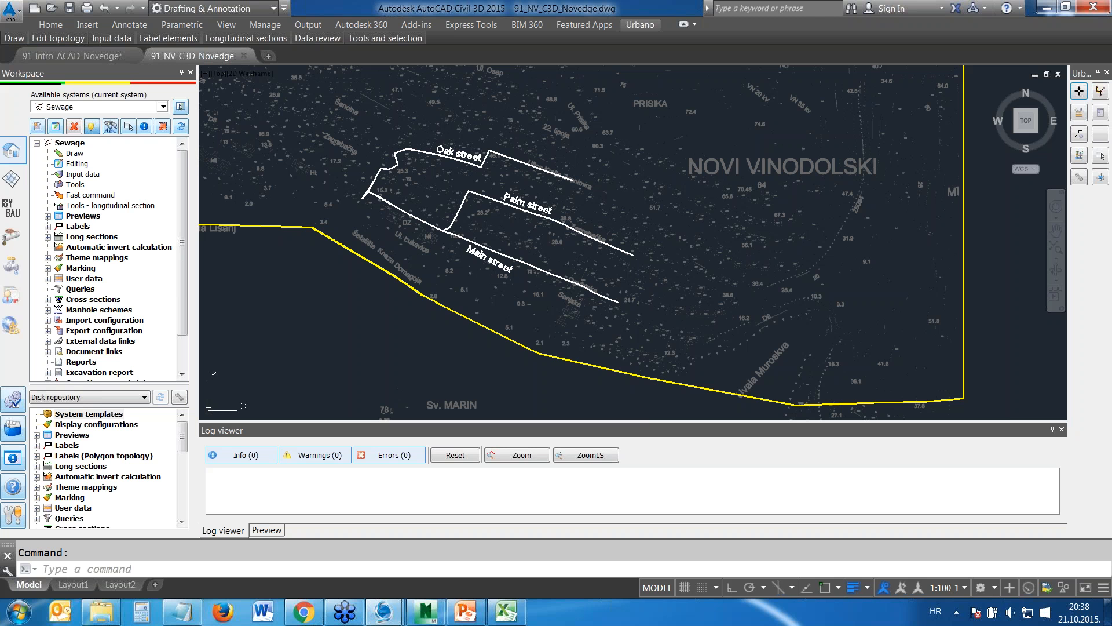
Inspect the properties of the Main street polyline in the 91_NV_C3D_Novedge drawing
middle_drag(450, 262, 496, 315)
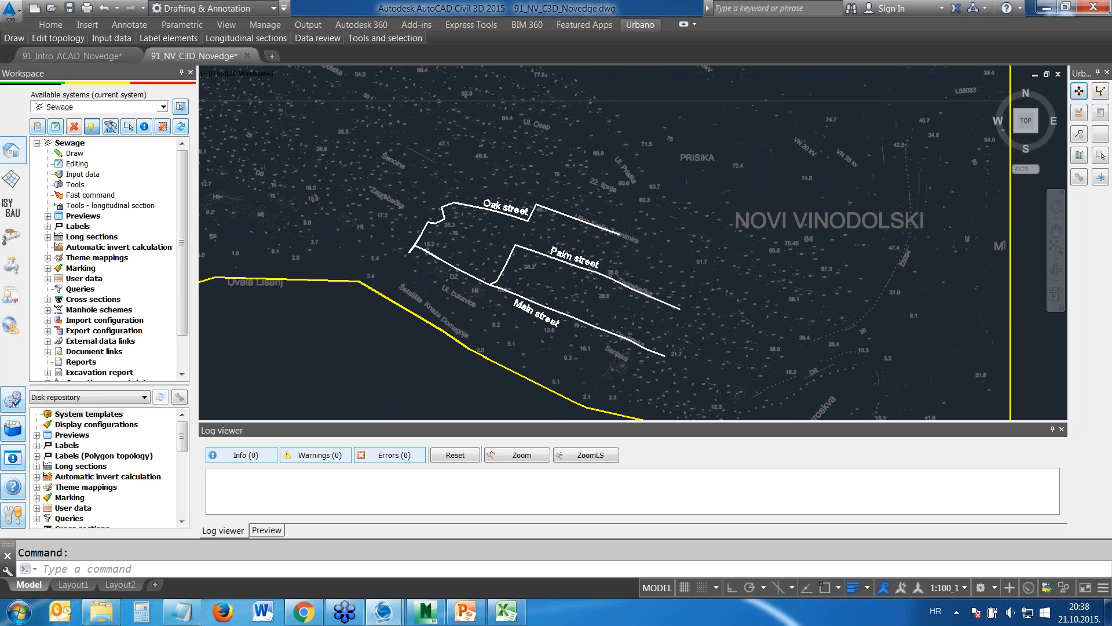
scroll(485, 259, up, 2)
mouse_move(493, 303)
middle_down()
mouse_move(514, 299)
mouse_move(466, 259)
middle_up()
click(518, 276)
right_click(518, 275)
click(545, 374)
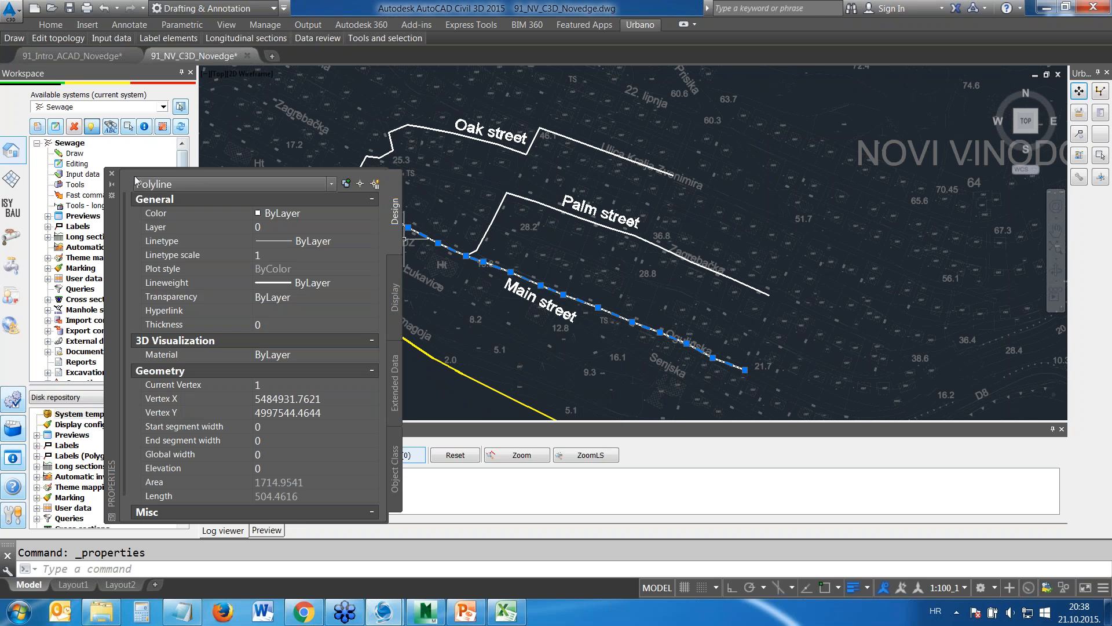
click(112, 175)
key(Escape)
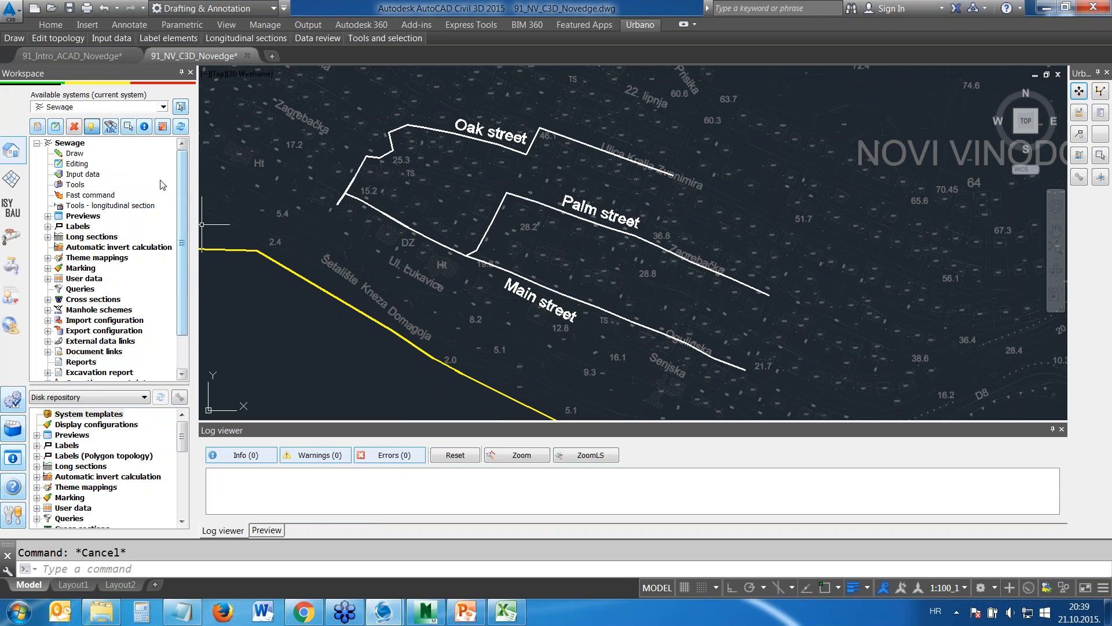
Start the conversion of CAD elements for the Sewage system with the Main, Palm and Oak street polylines as source elements
click(79, 157)
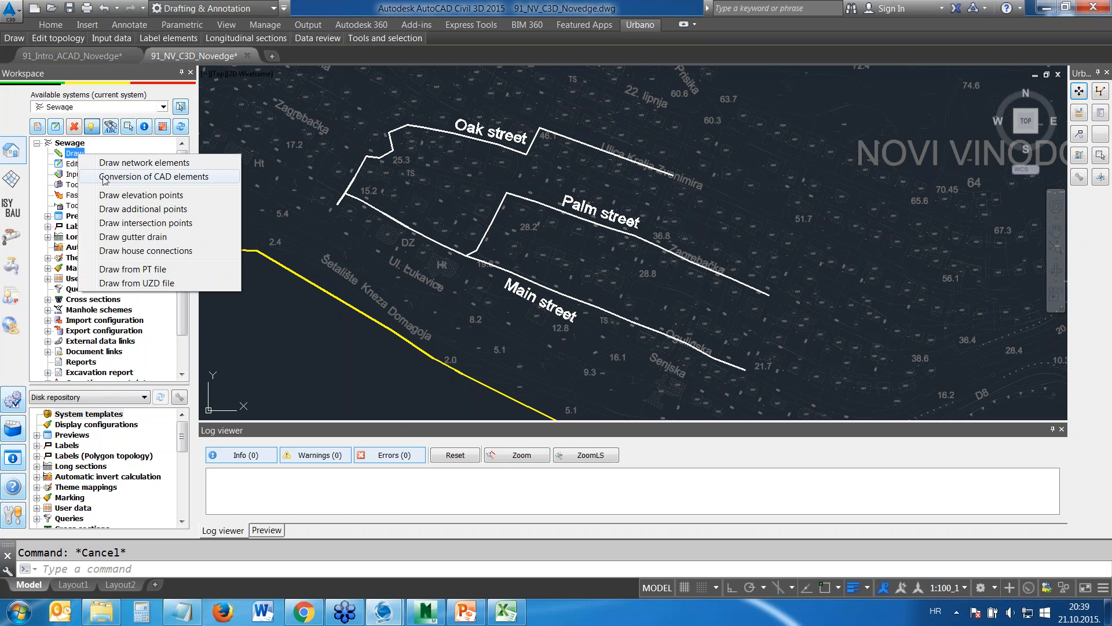
click(111, 178)
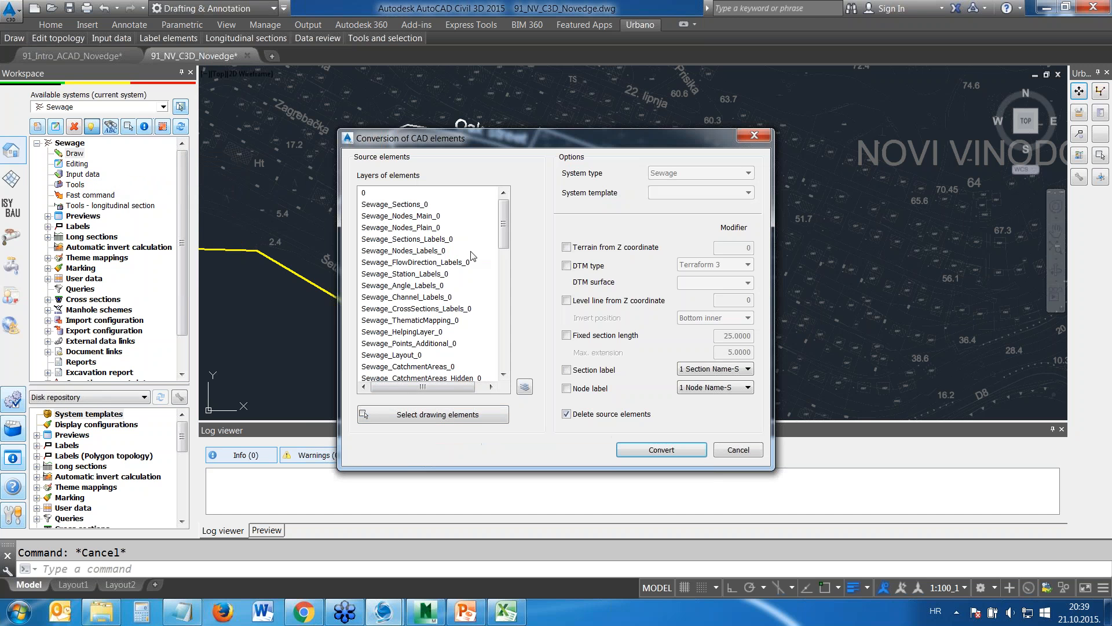
click(435, 416)
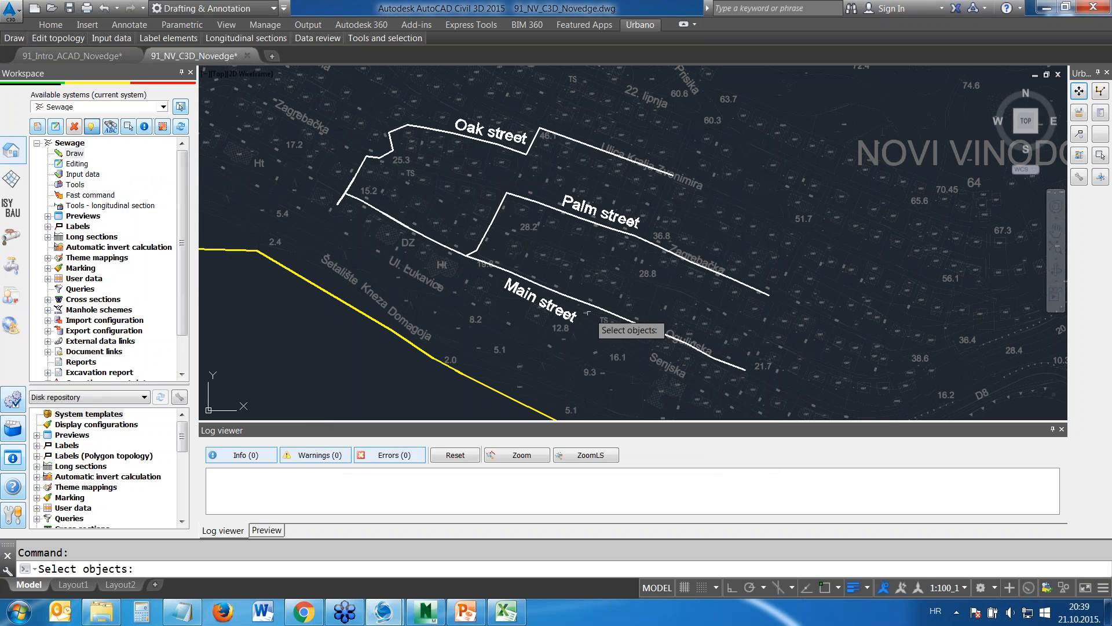
click(587, 305)
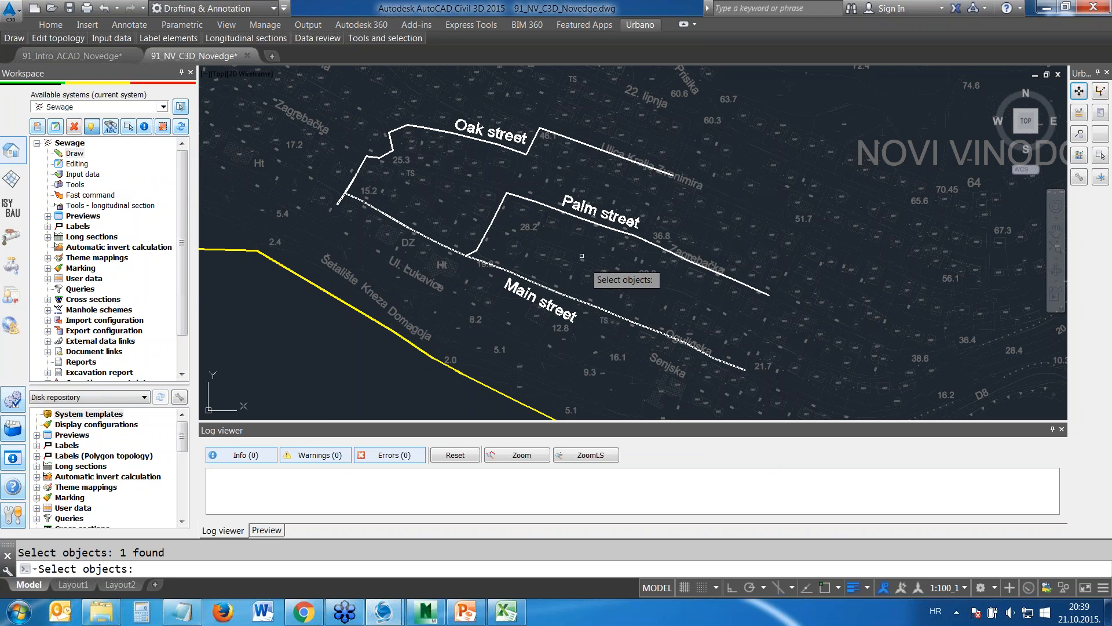
click(528, 200)
click(524, 149)
key(Return)
Enable terrain data from a DTM for the conversion, with DTM type Civil3d 2015 and surface c3D
click(567, 265)
click(712, 265)
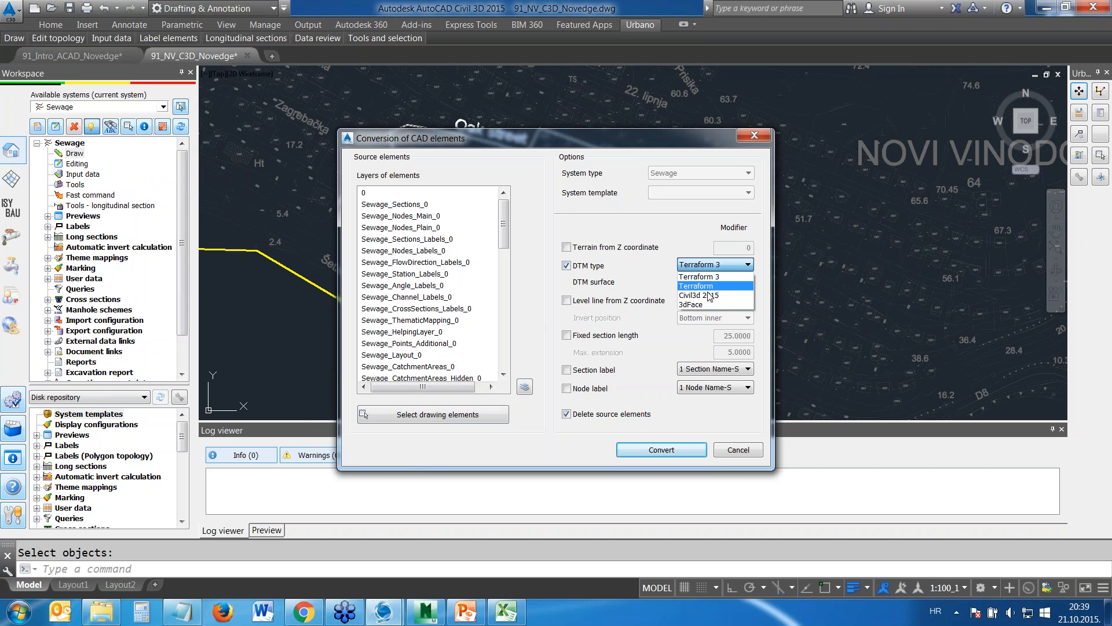
click(698, 286)
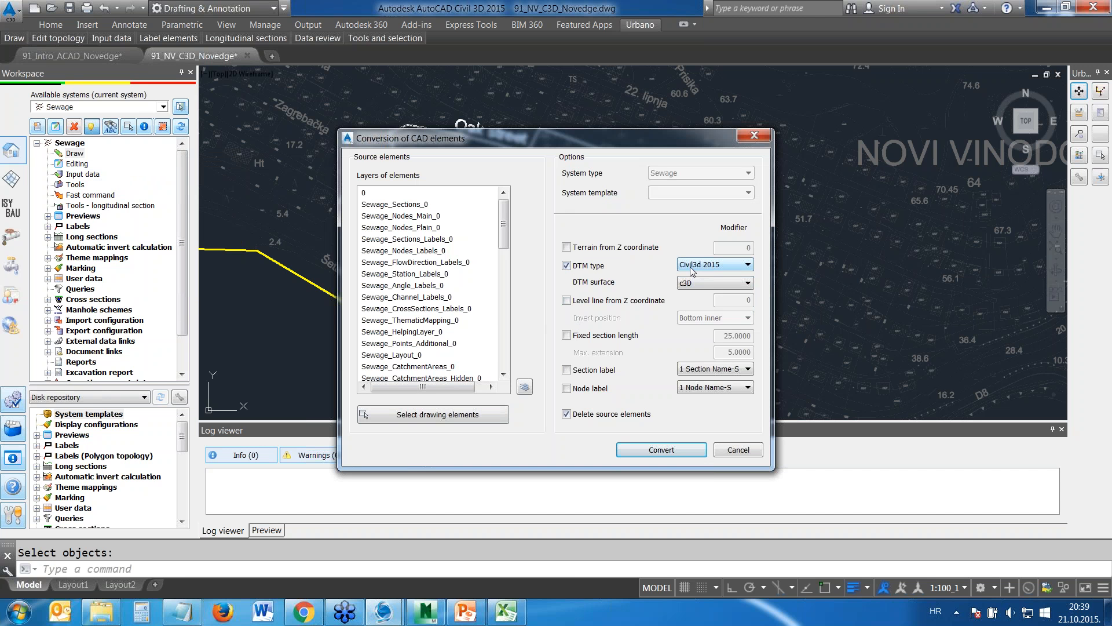
click(691, 267)
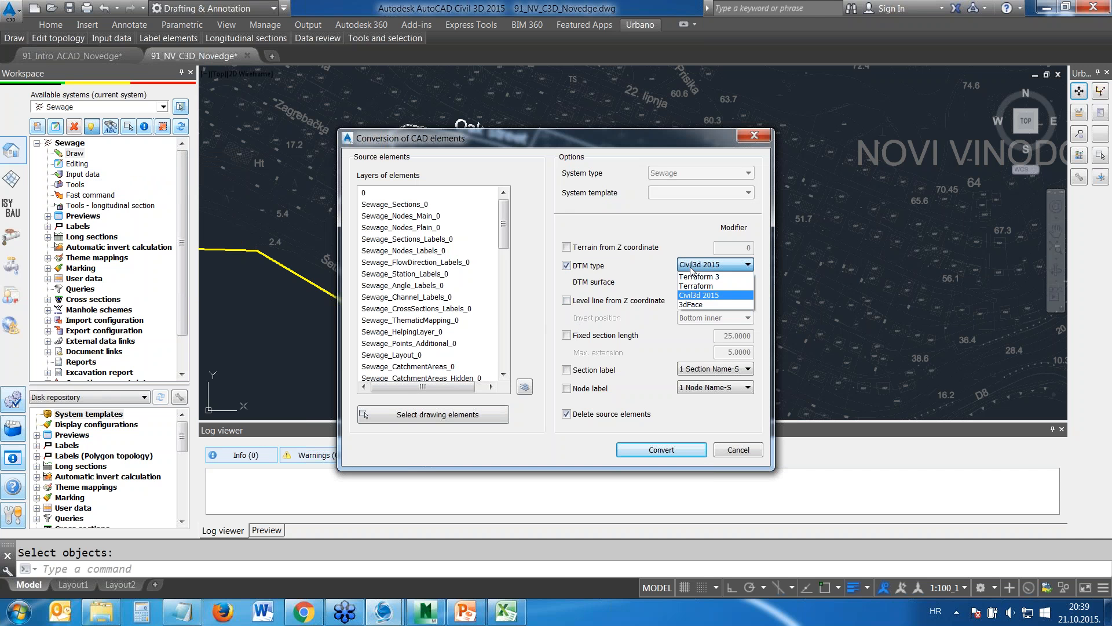
click(698, 295)
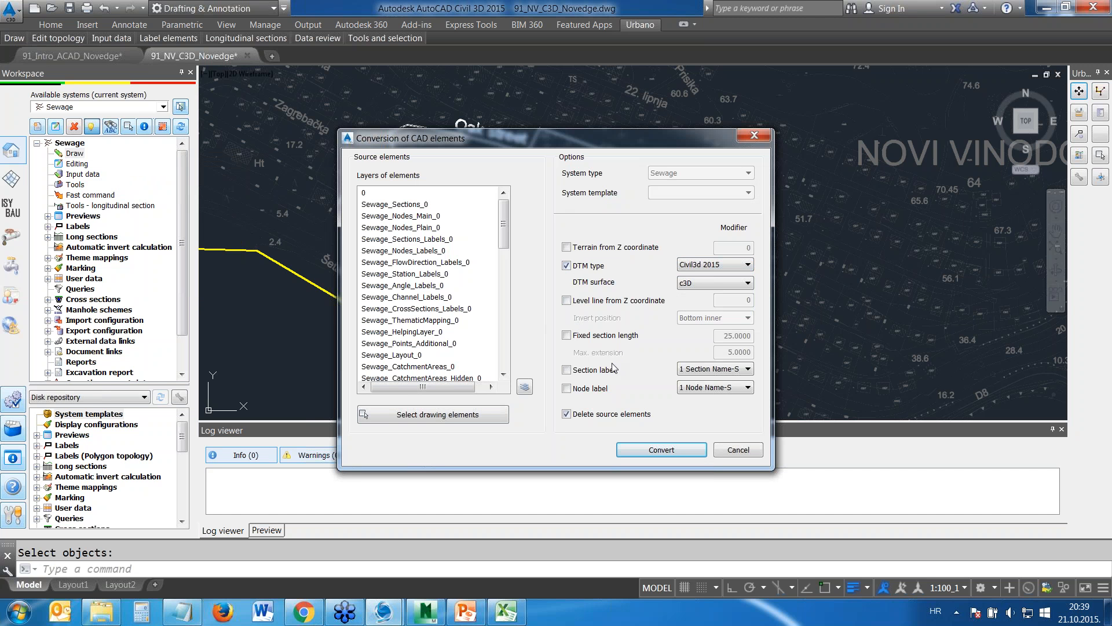
Enable the 1 Section Name-S and 1 Node Name-S labels and convert the street polylines to sewage network elements
click(567, 370)
click(567, 388)
click(654, 451)
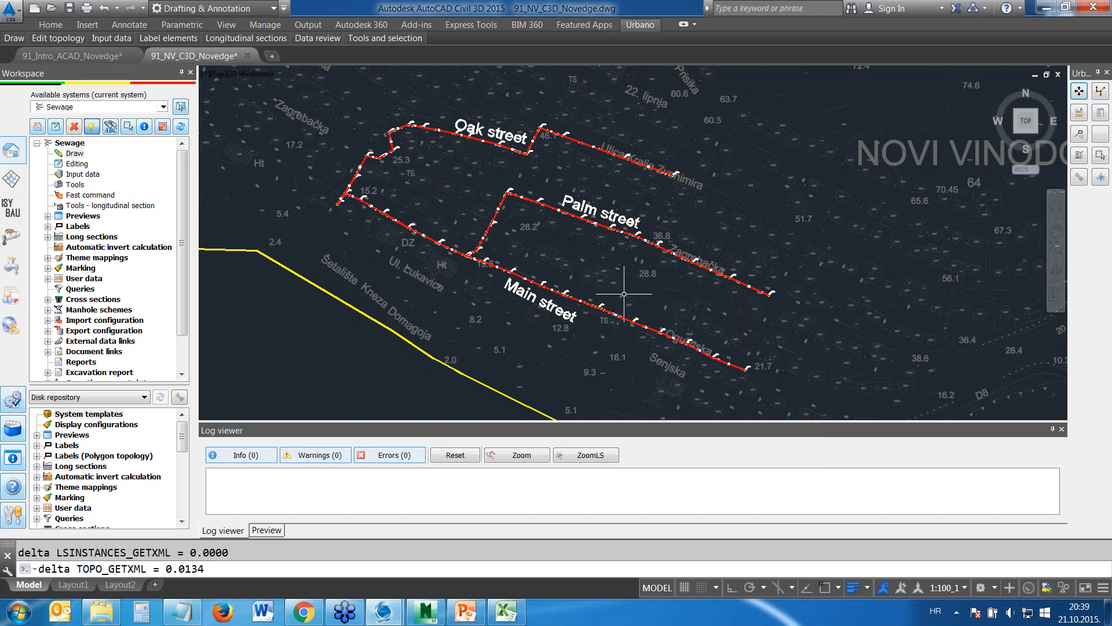
Inspect the converted section between nodes N5 and N6 on Main street and review the new network along the three streets
scroll(624, 294, up, 2)
scroll(568, 298, up, 5)
click(405, 326)
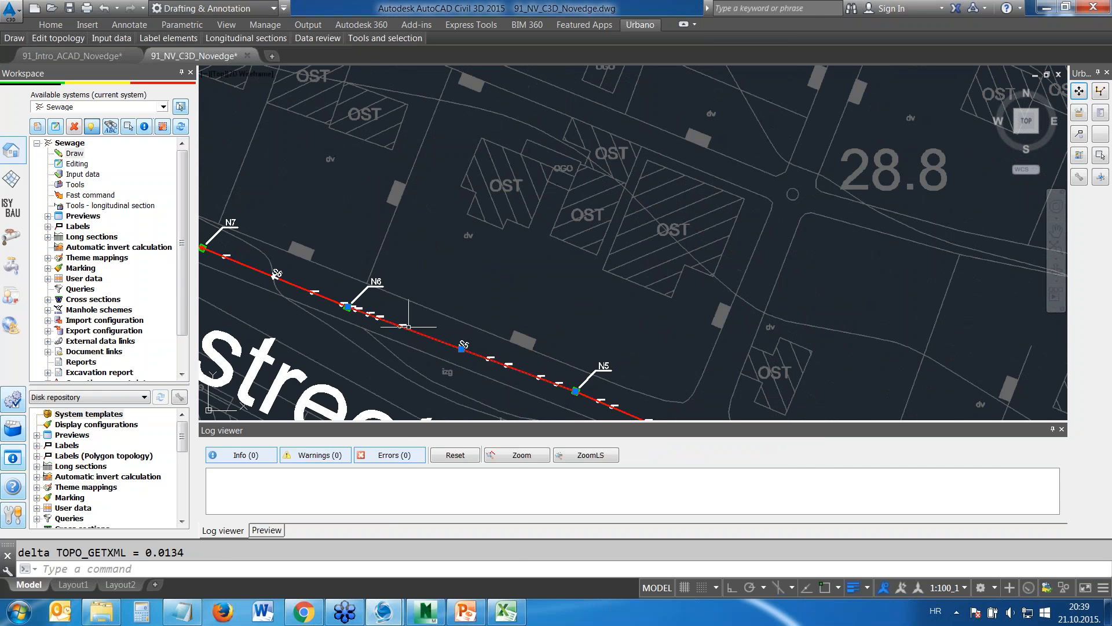
right_click(408, 328)
click(453, 439)
key(Escape)
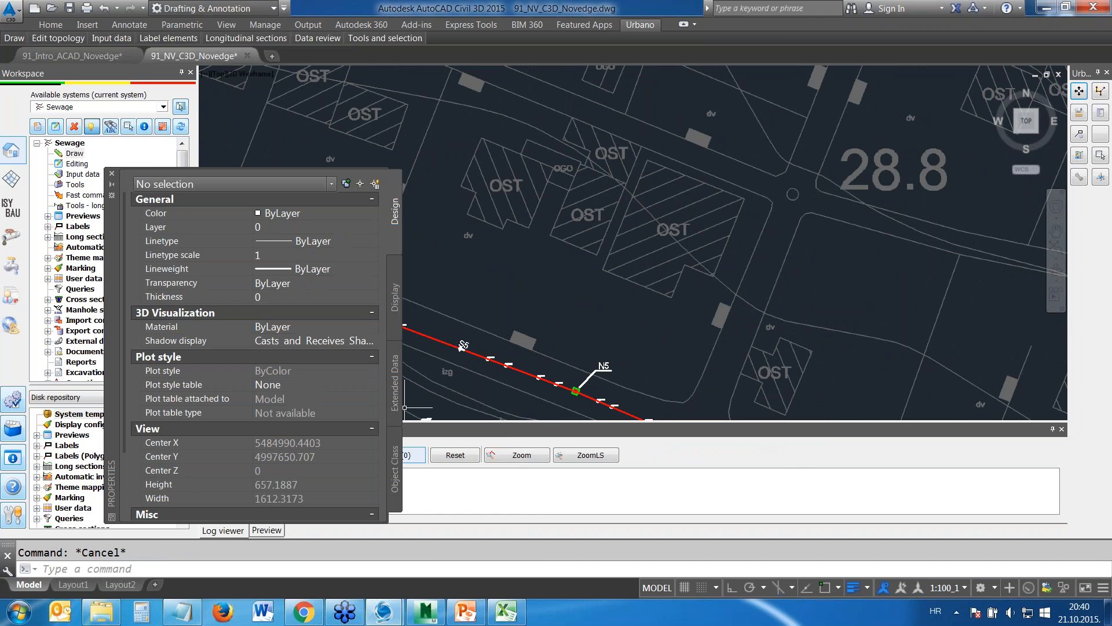
click(111, 174)
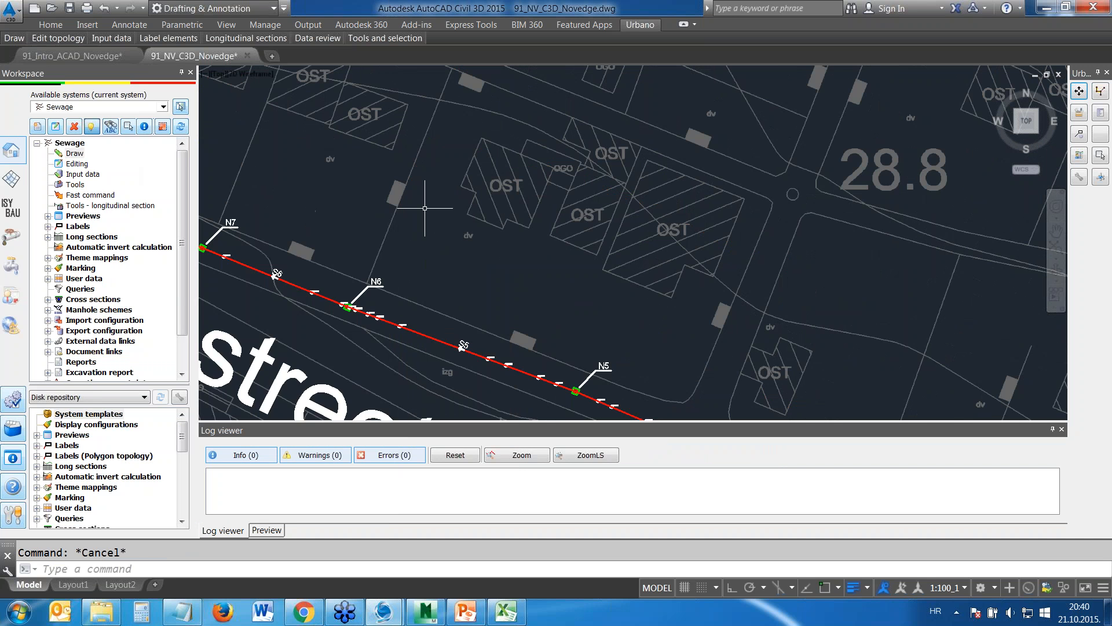
scroll(425, 208, down, 5)
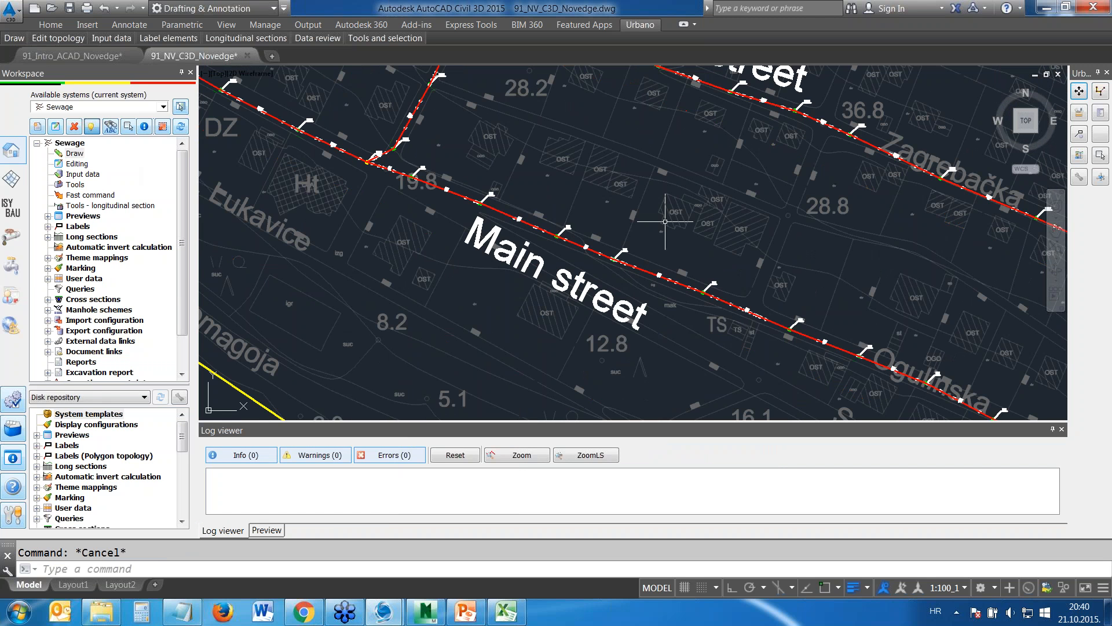
scroll(517, 126, down, 2)
middle_drag(516, 126, 603, 264)
middle_drag(449, 179, 462, 221)
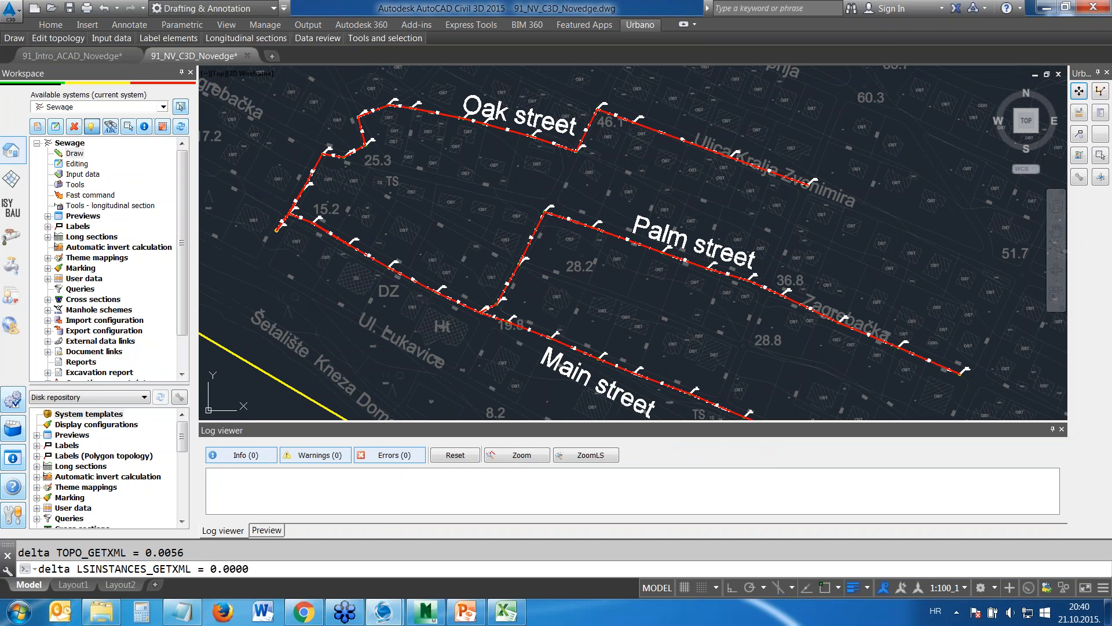
Create a new nearest-data copy configuration for sections named "street name to array"
middle_drag(687, 193, 660, 136)
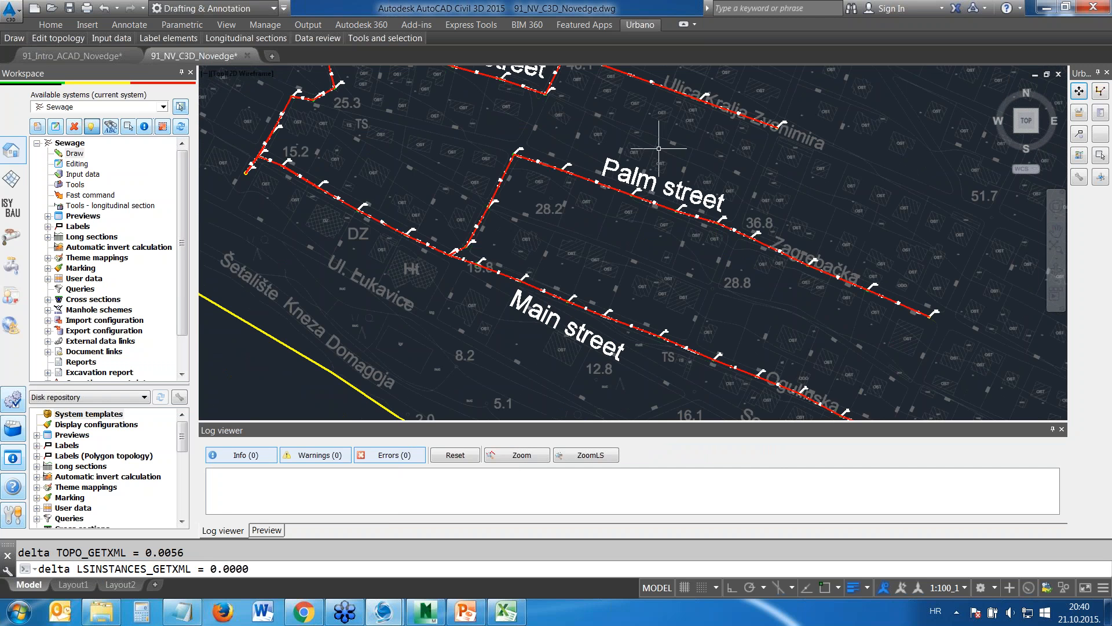
scroll(658, 149, down, 2)
drag(186, 290, 187, 322)
click(47, 341)
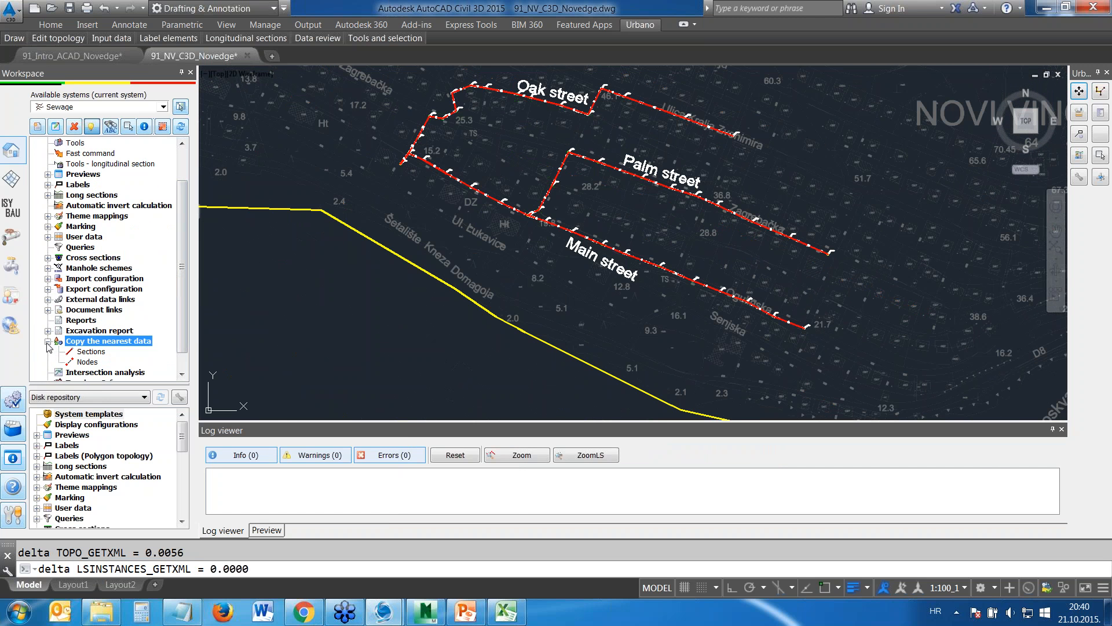
right_click(77, 351)
click(106, 360)
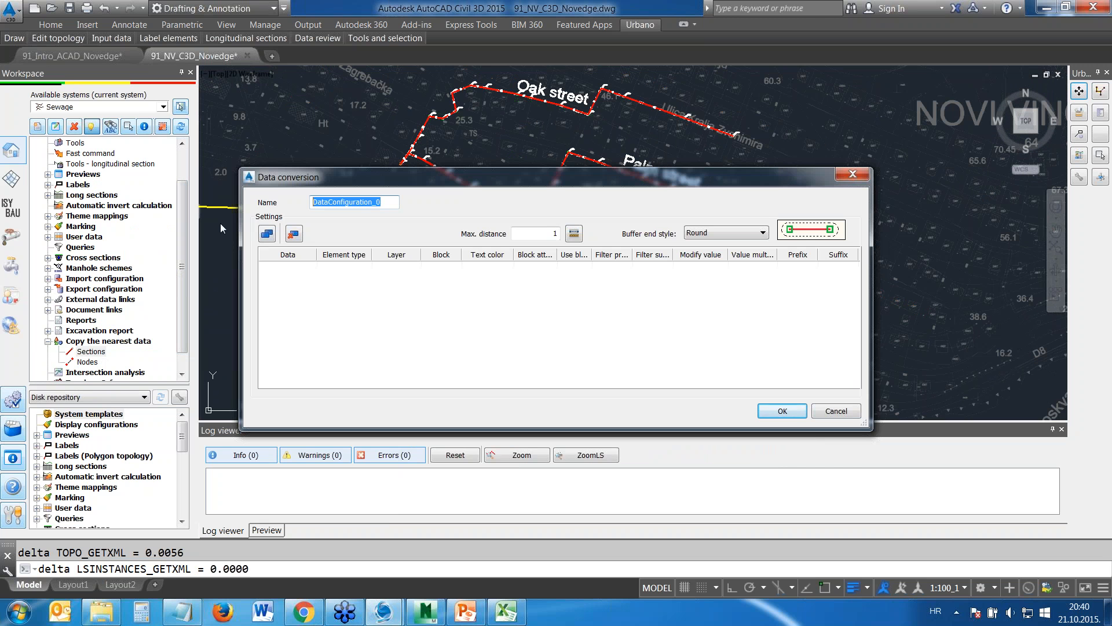
text(street name to array)
Add the Array / axis general property as the data for the configuration to fill
click(266, 234)
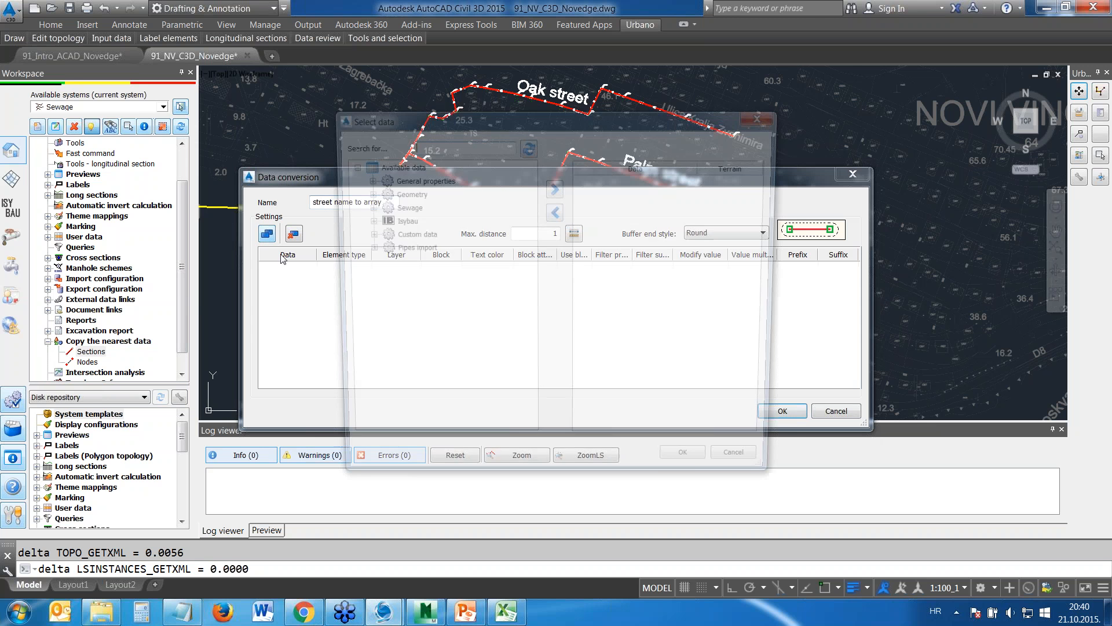
click(363, 178)
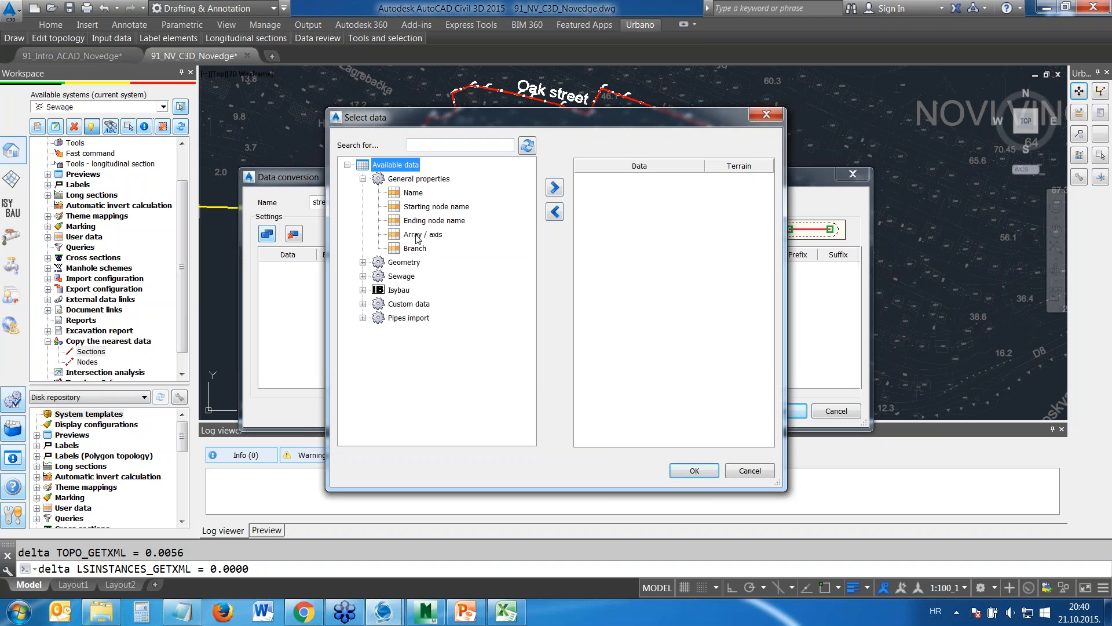
click(417, 235)
double_click(417, 235)
click(707, 470)
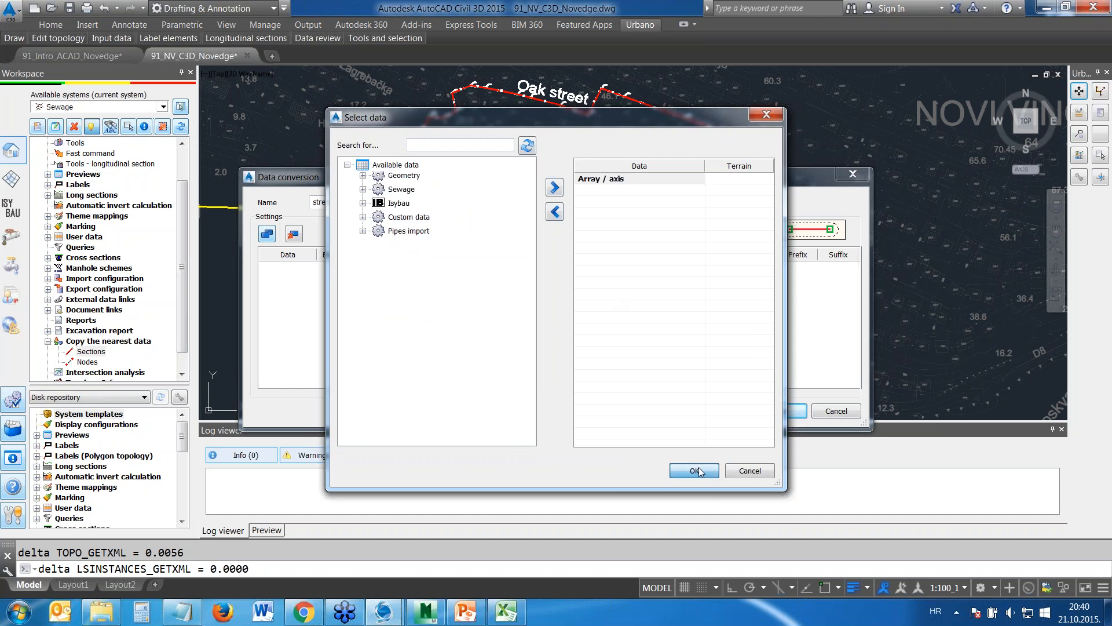
Set the Array / axis source to Text elements and take its layer from the Main street label in the drawing
click(364, 268)
click(365, 267)
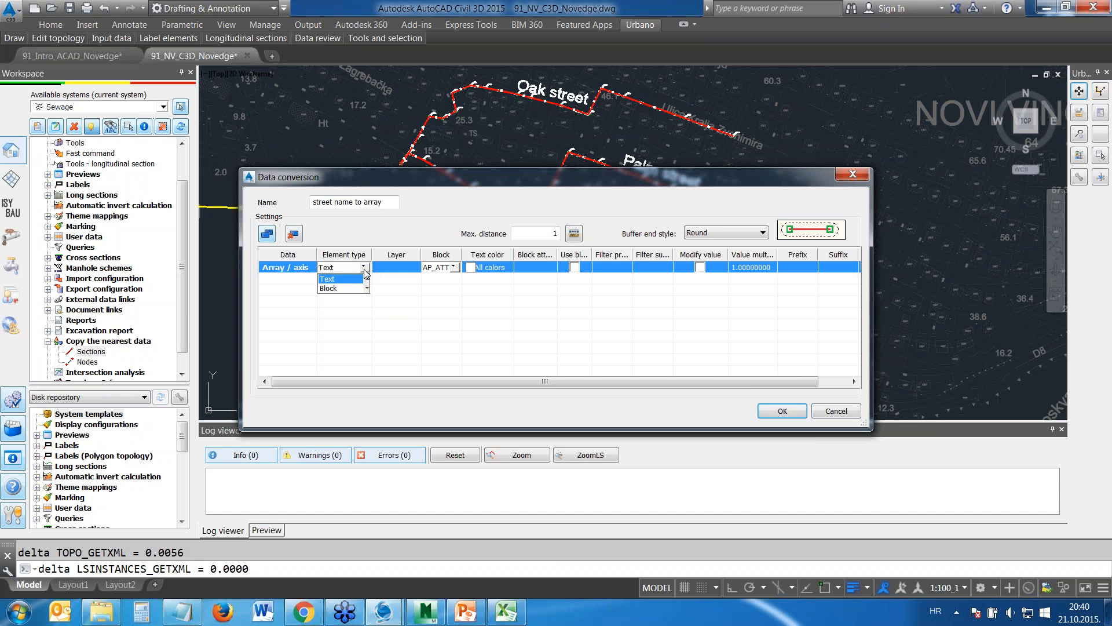
click(358, 279)
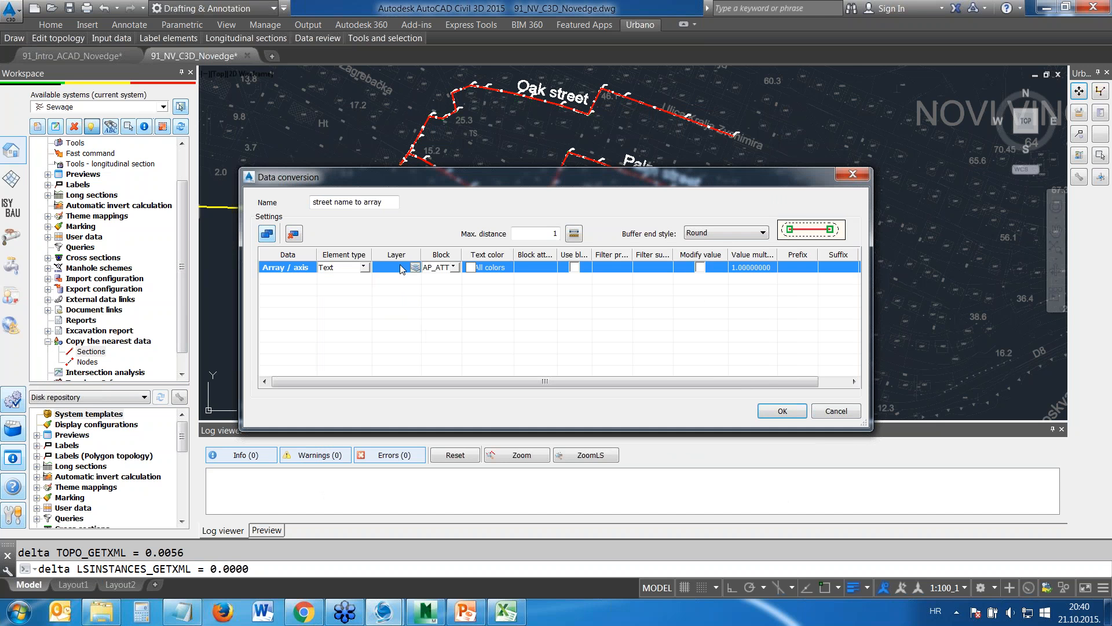
click(783, 411)
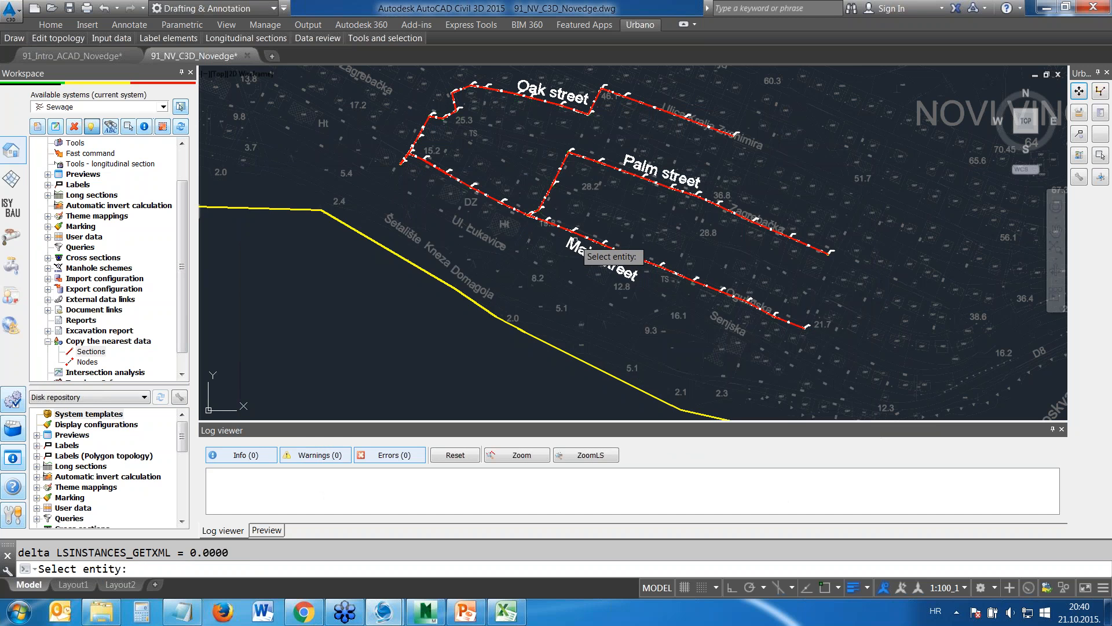
click(581, 249)
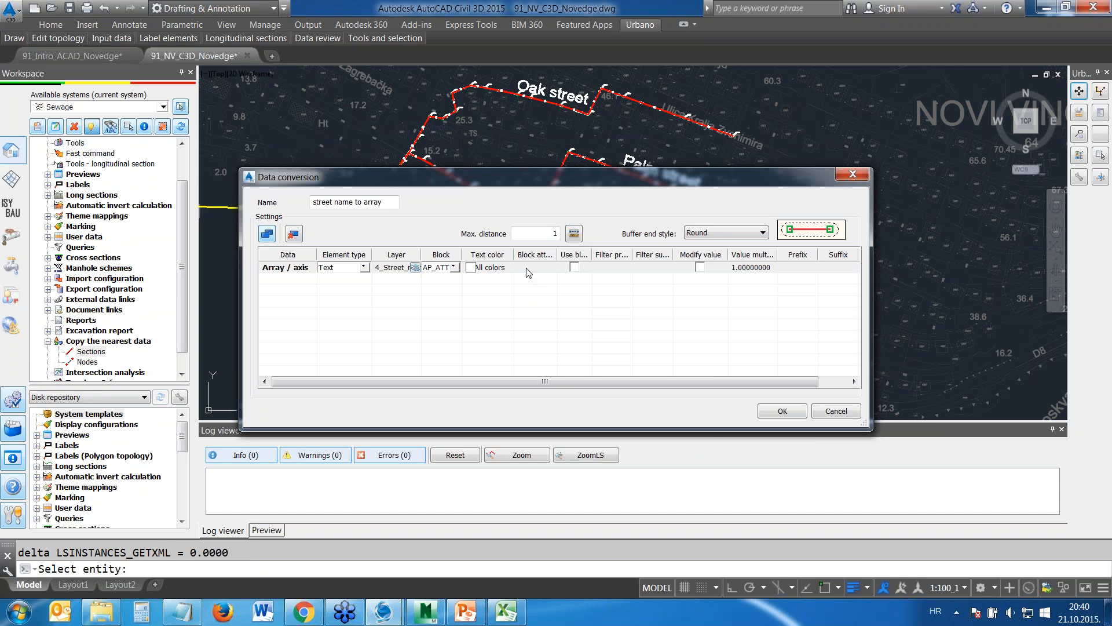
Pick a trial max. distance from a Main street section so the buffer covers the street label, and set the value to 45
click(574, 234)
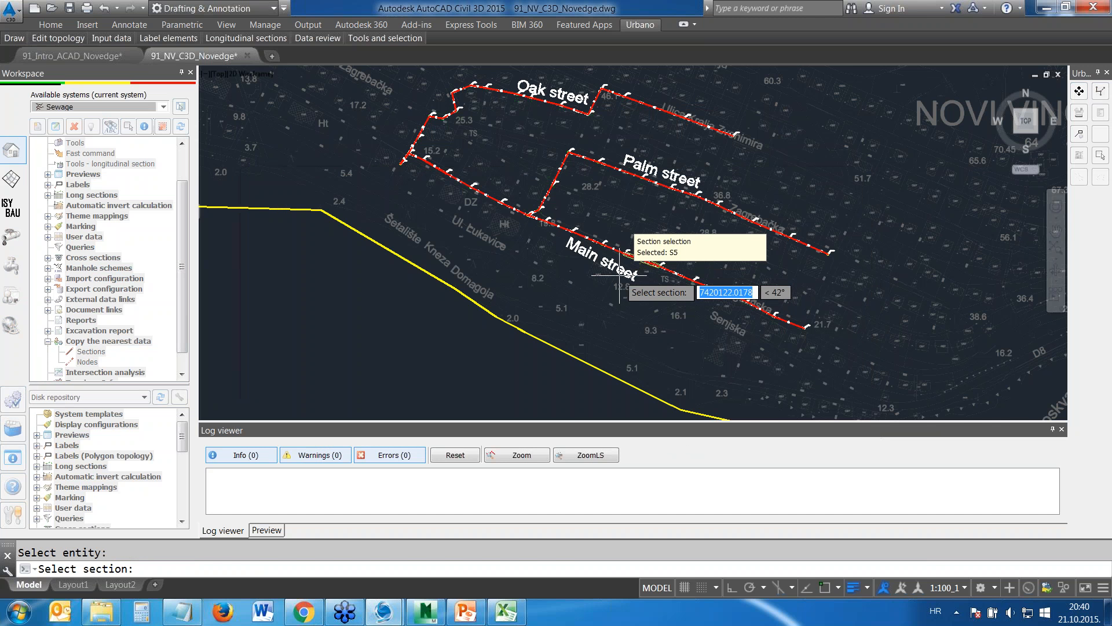
scroll(619, 274, up, 2)
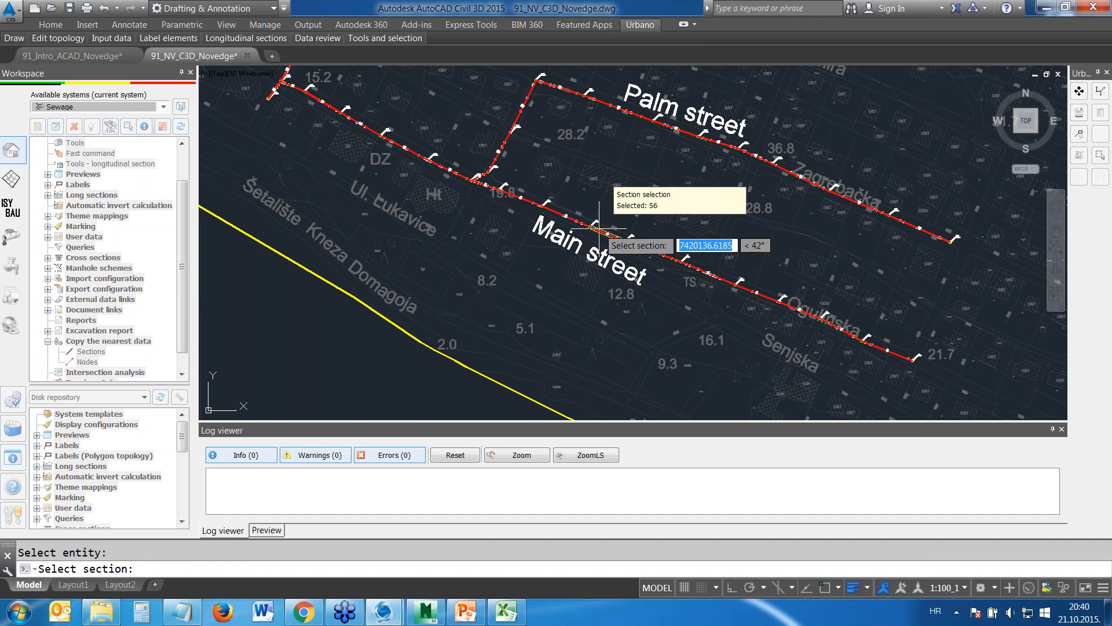
click(600, 230)
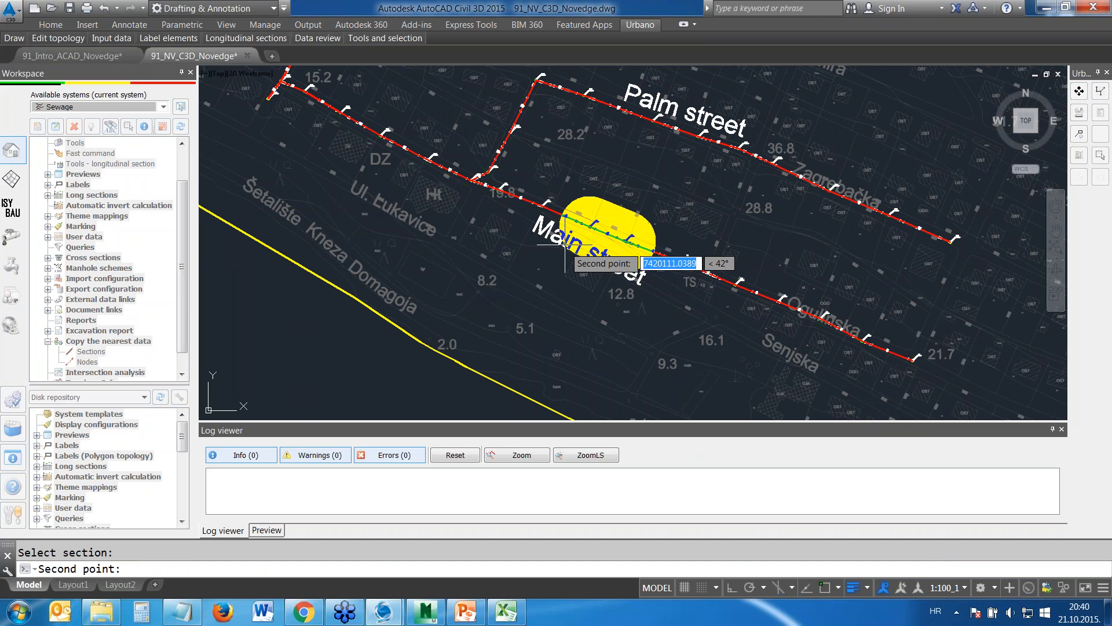
click(541, 270)
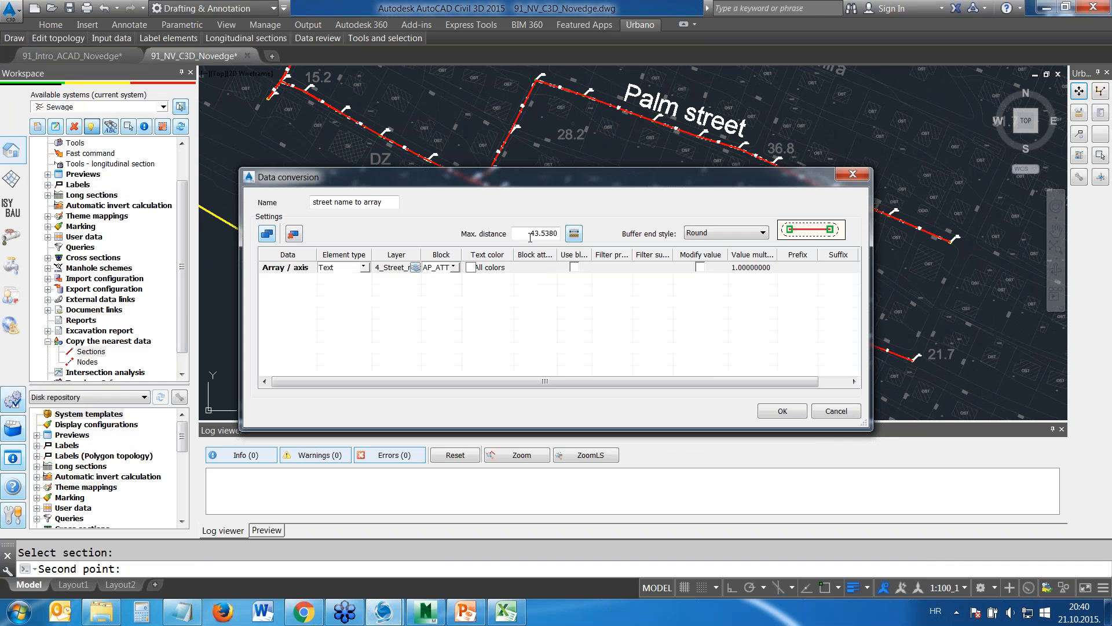
drag(530, 234, 585, 234)
text(45)
click(294, 233)
Keep the Round buffer end style and save the street name to array configuration
click(763, 233)
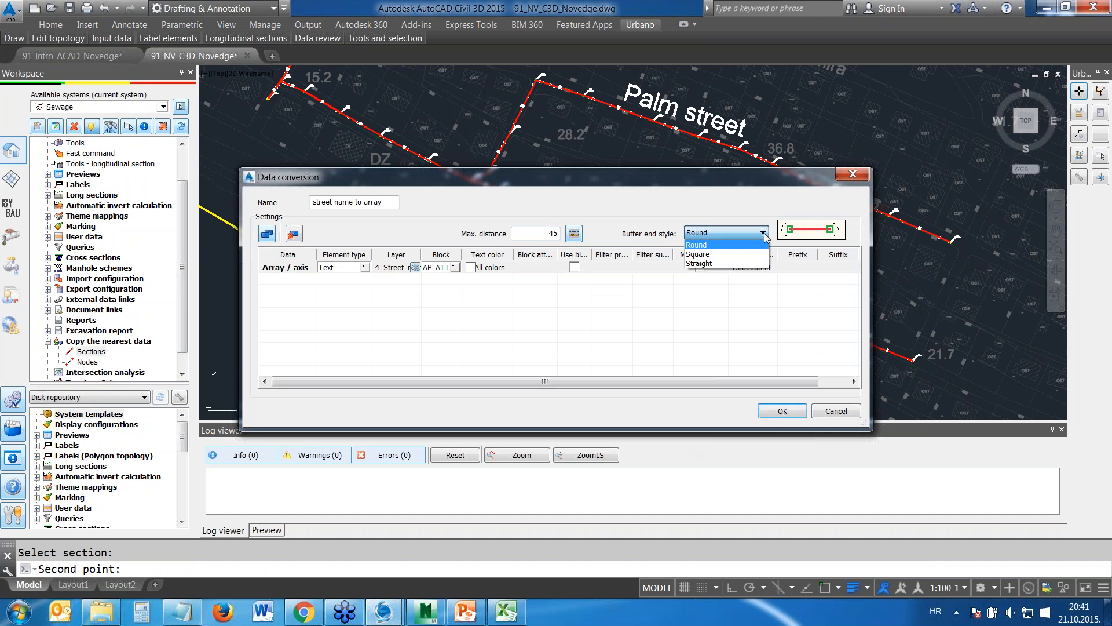
click(764, 234)
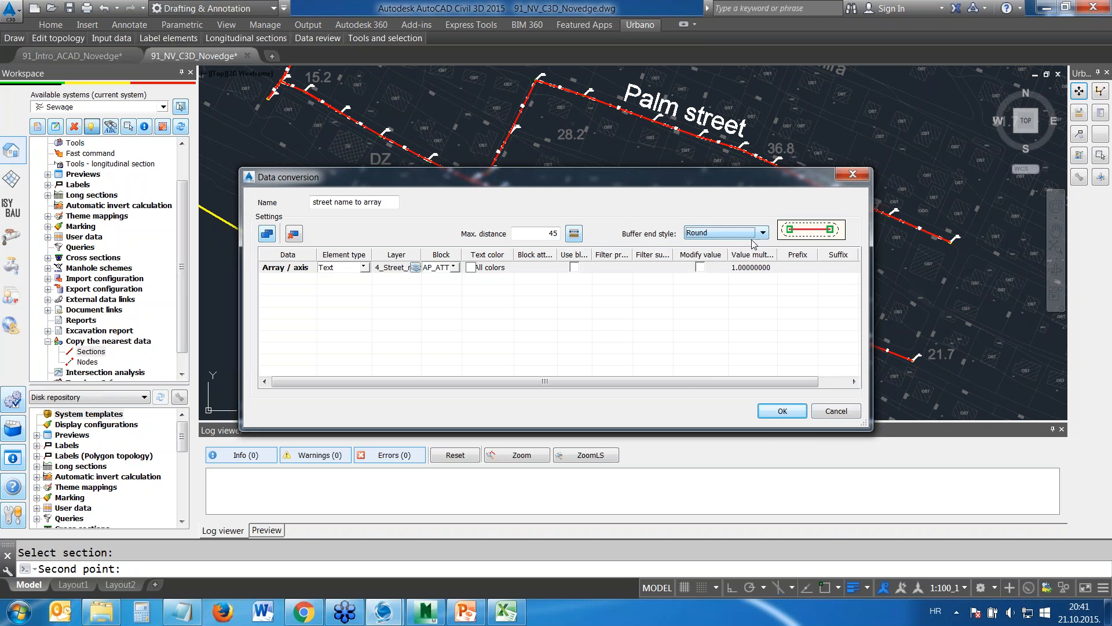
click(780, 412)
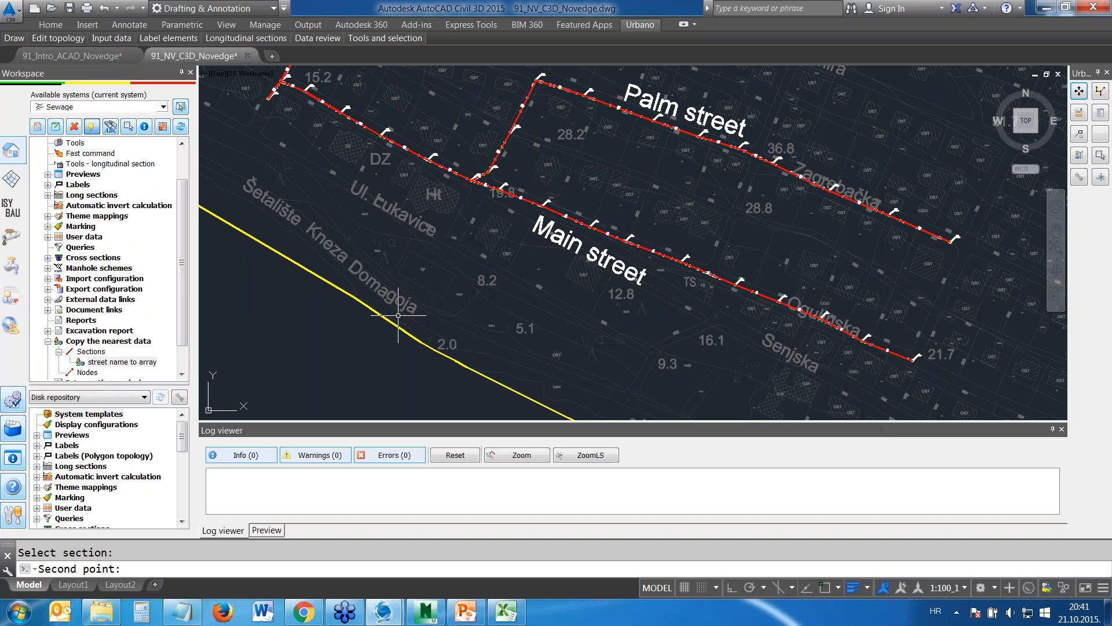
Run the street name to array conversion on the whole drawing with data set to branches
double_click(135, 363)
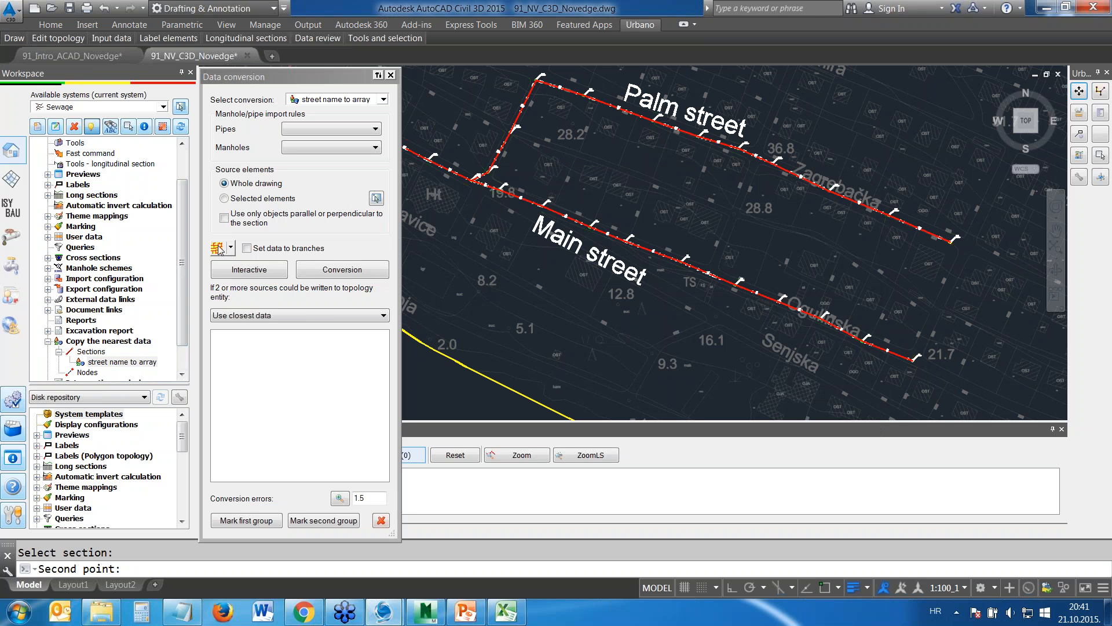
click(247, 248)
click(336, 271)
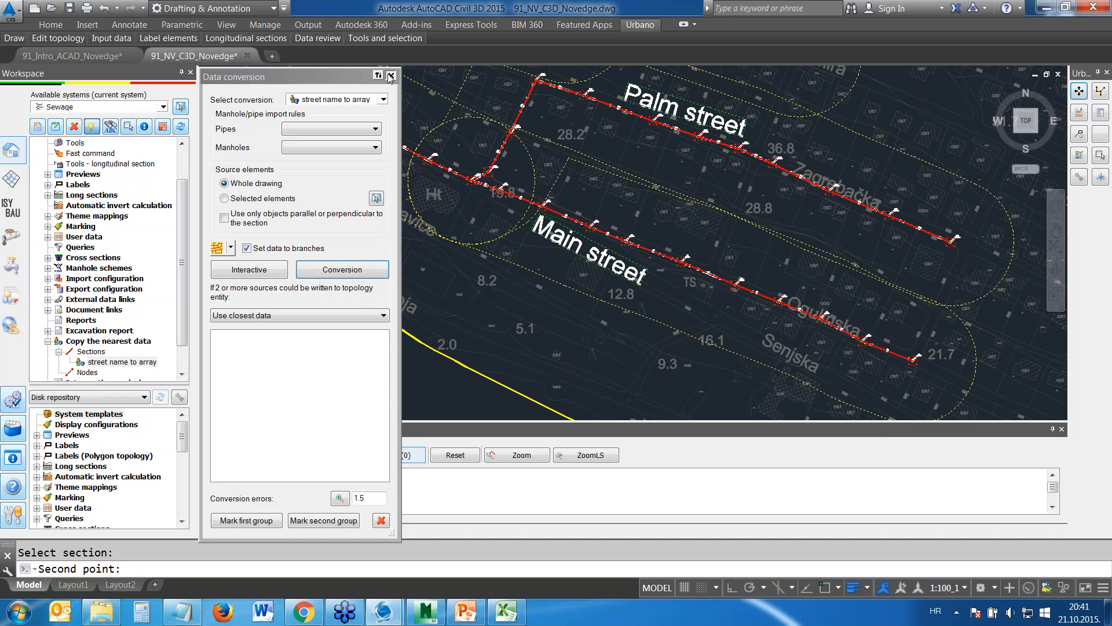
Show the 1 Arrays-S section theme mapping and place its legend in the empty area west of Main street
click(48, 196)
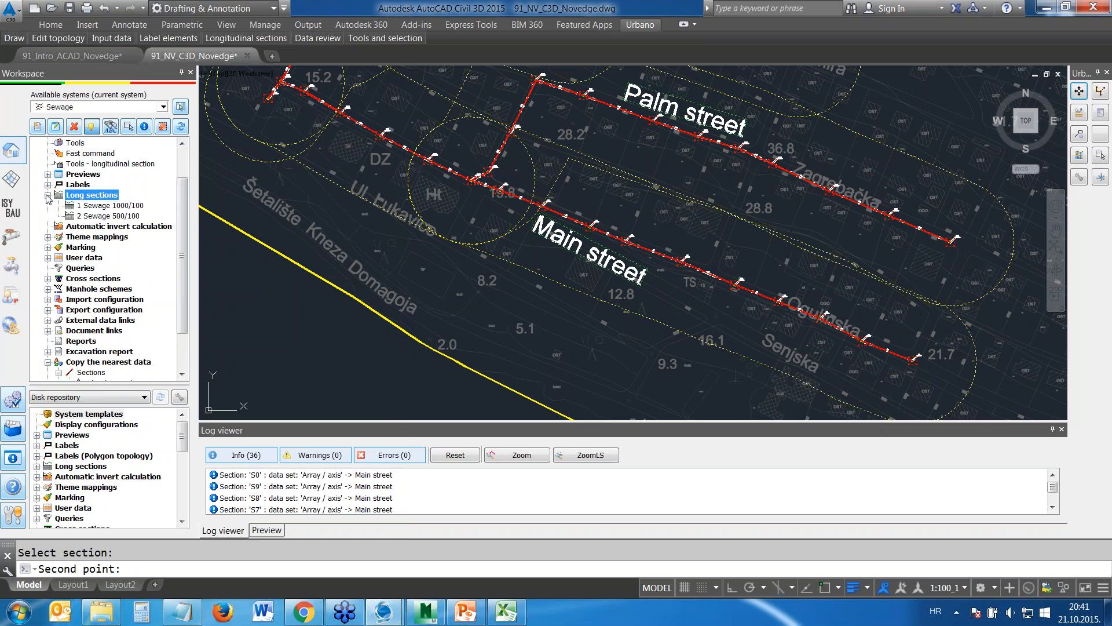
click(48, 195)
click(48, 215)
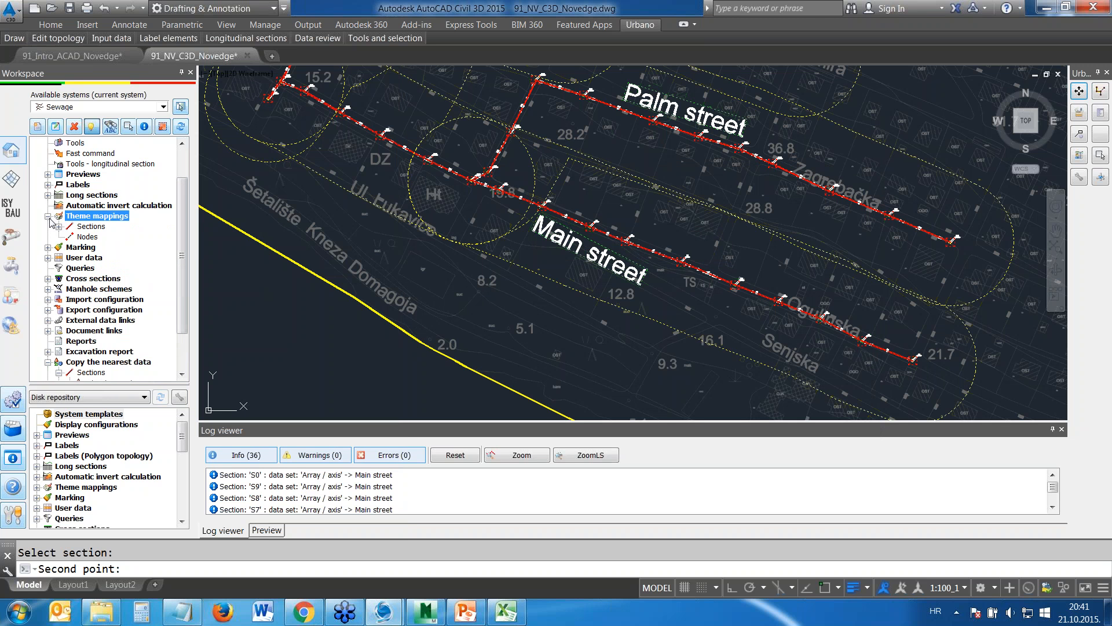
click(58, 227)
click(105, 238)
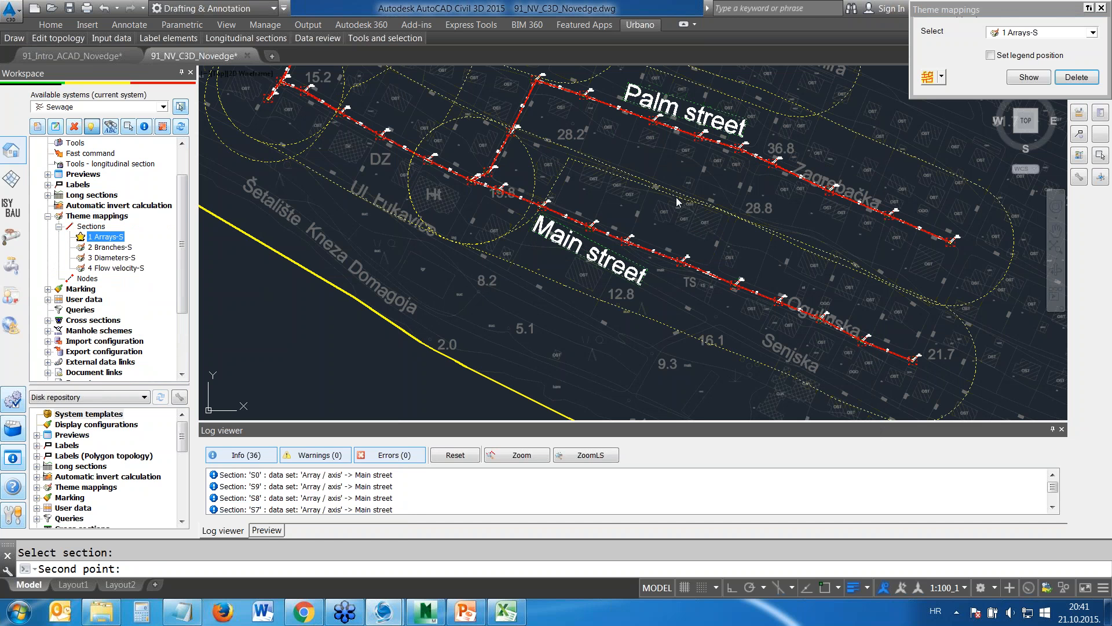
click(658, 227)
scroll(702, 229, down, 5)
key(Escape)
click(991, 55)
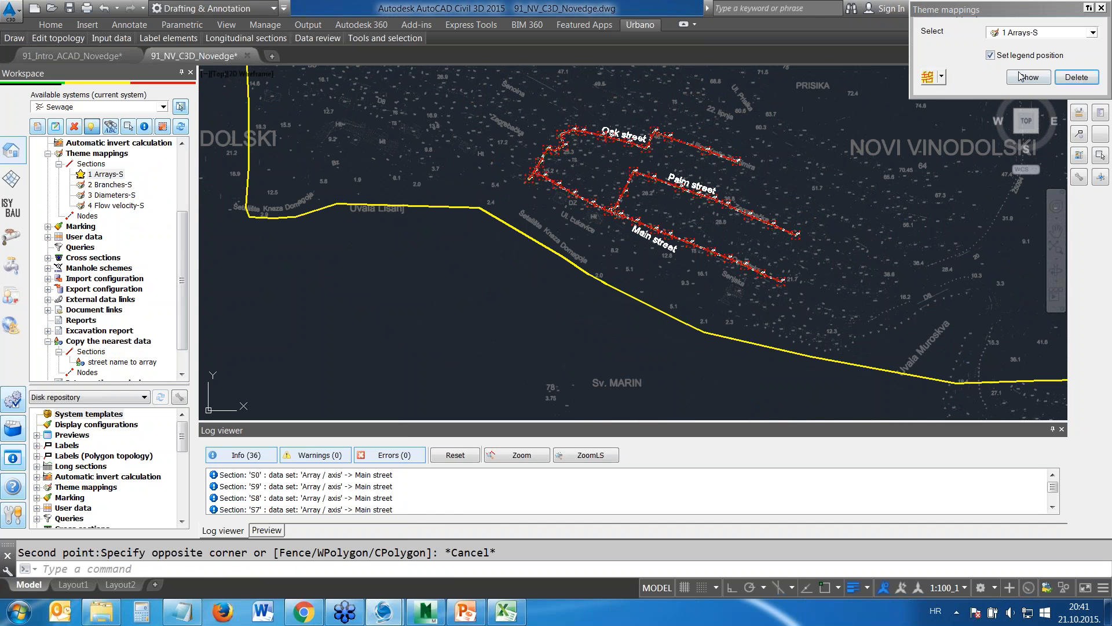
click(1028, 76)
click(388, 228)
Examine the array legend table and the colour-coded sections along Main, Palm and Oak streets
scroll(508, 264, up, 2)
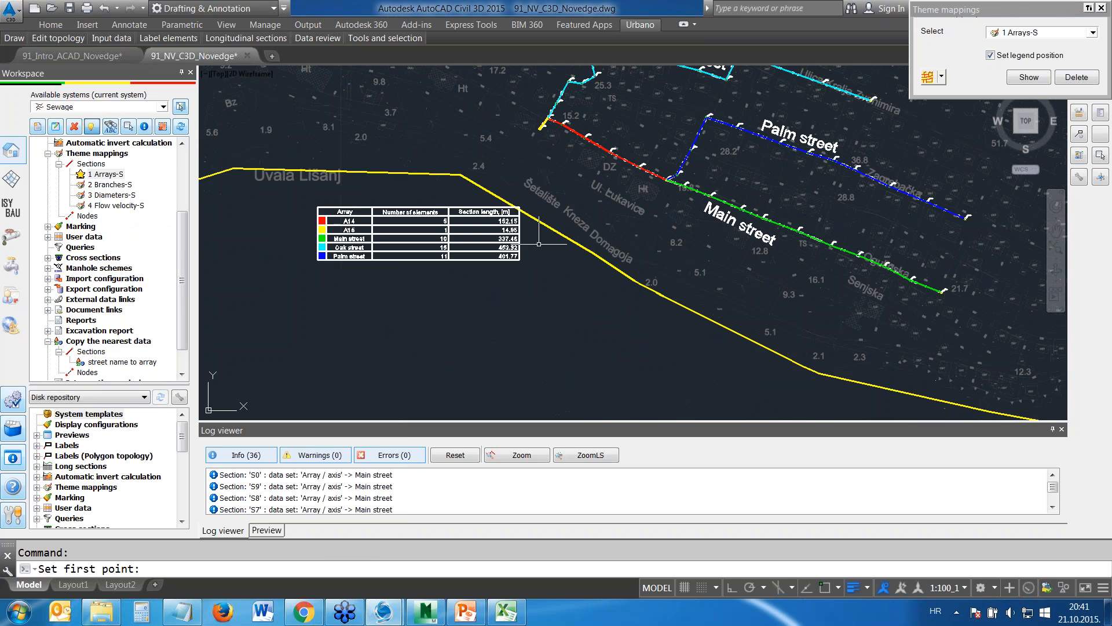
middle_drag(595, 215, 589, 288)
scroll(337, 320, up, 4)
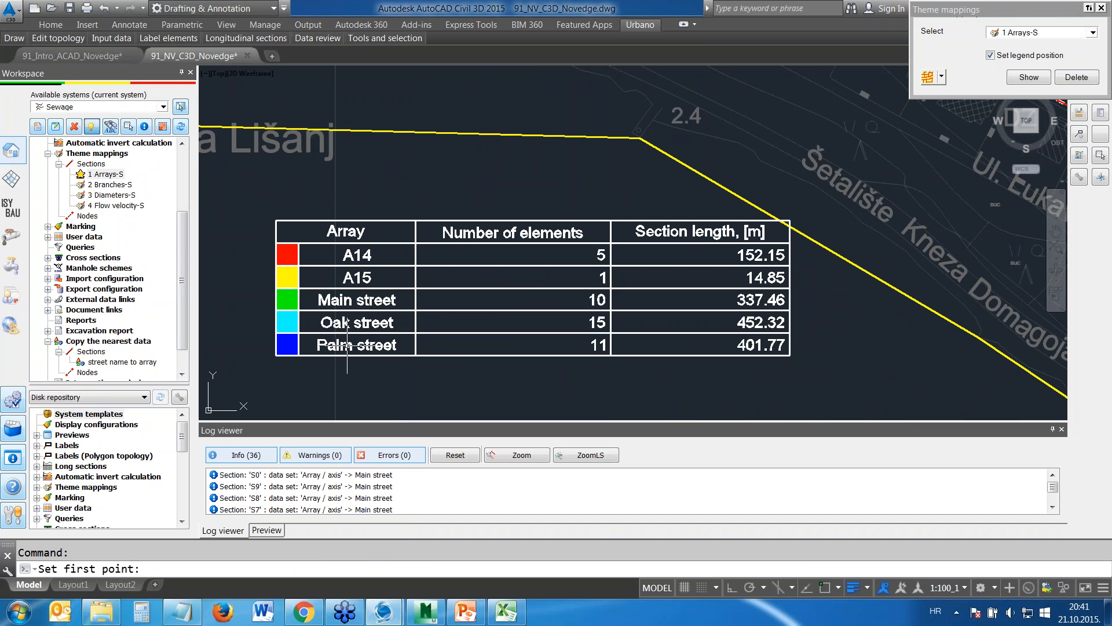
middle_drag(876, 170, 856, 191)
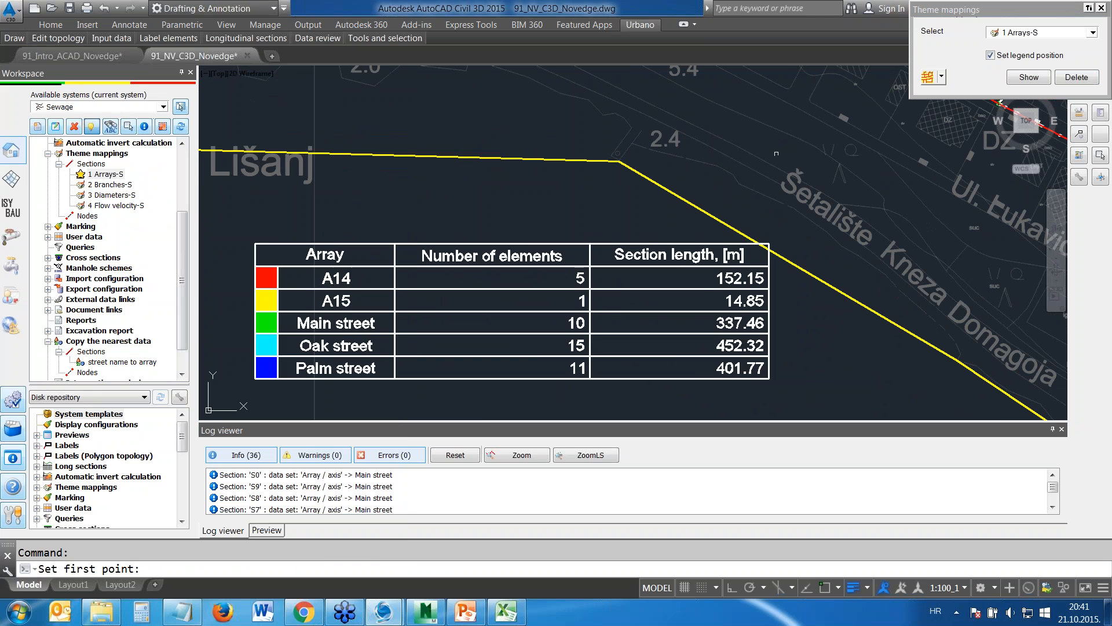
middle_drag(808, 152, 551, 337)
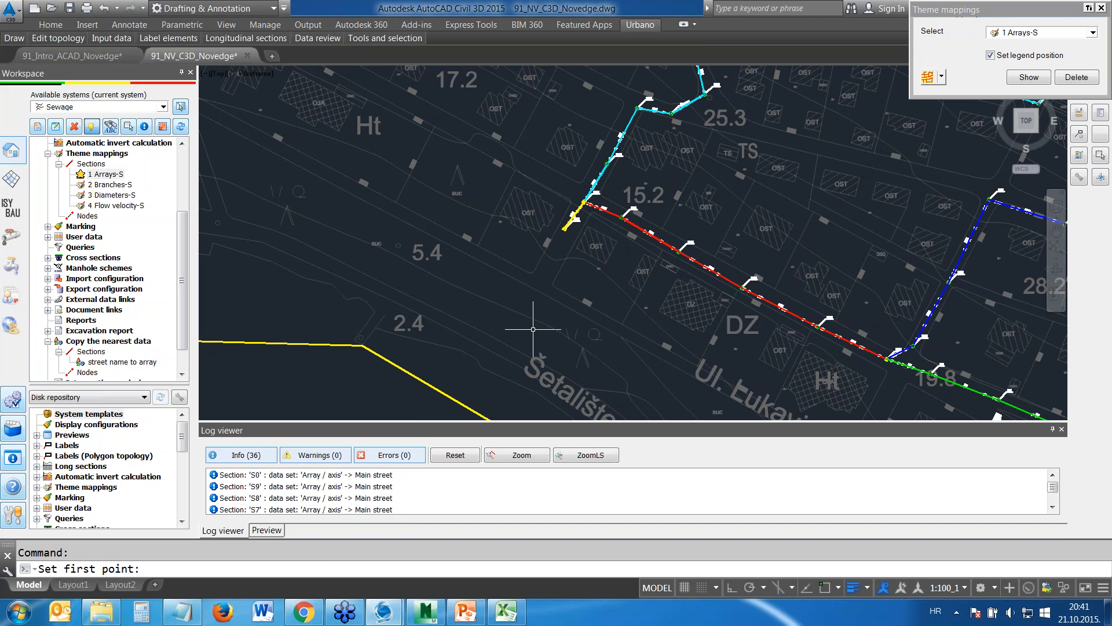
scroll(533, 329, down, 2)
middle_drag(568, 263, 590, 148)
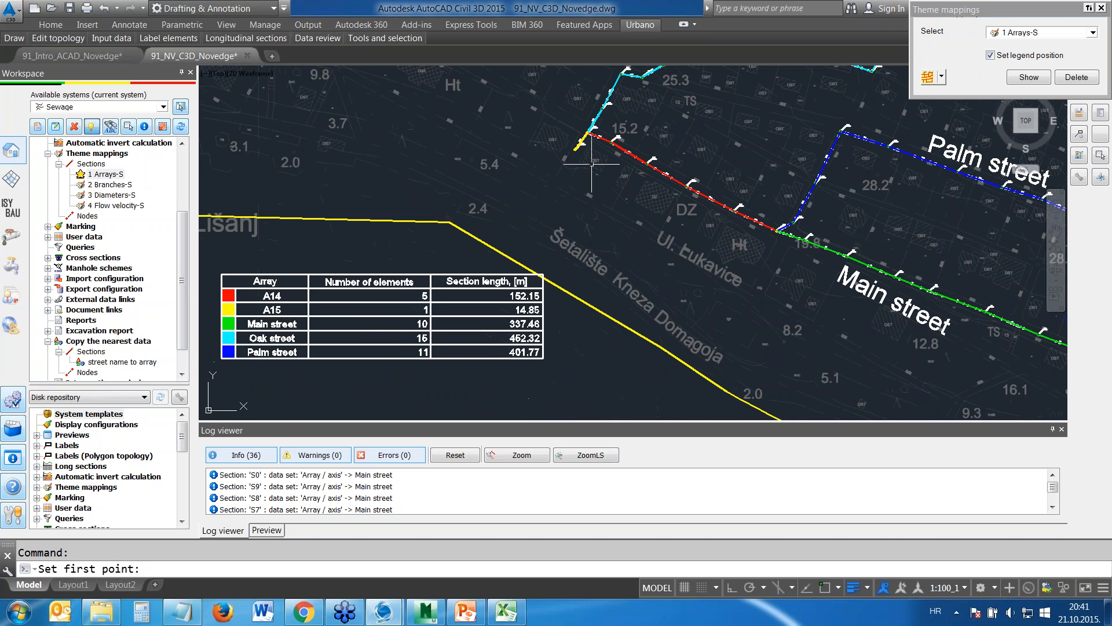
middle_drag(715, 189, 639, 230)
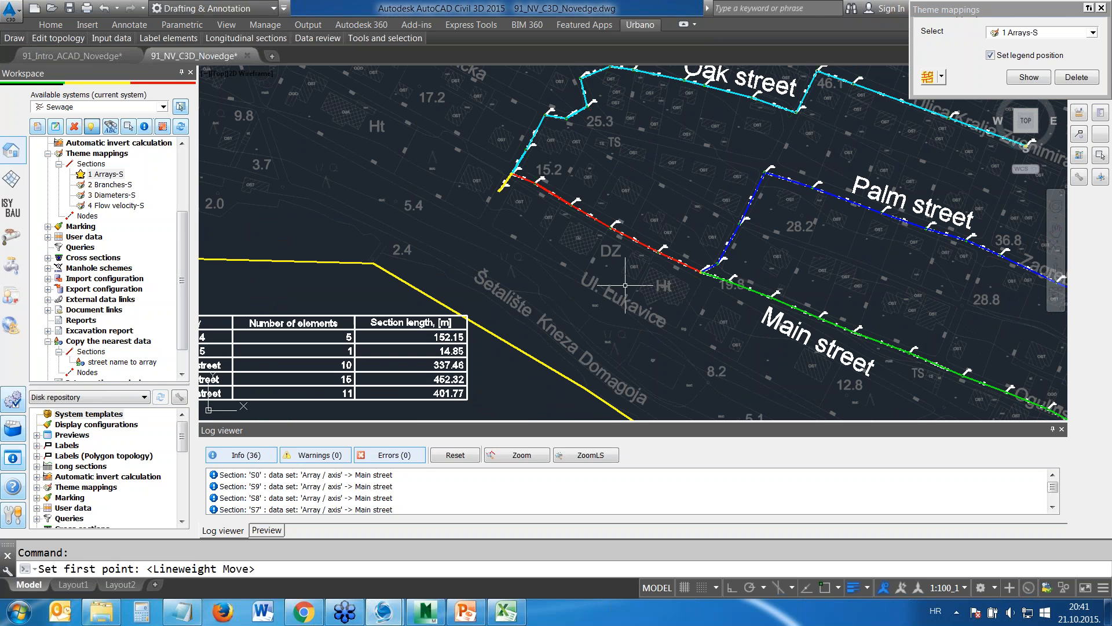
key(Escape)
scroll(579, 273, down, 4)
scroll(570, 189, up, 4)
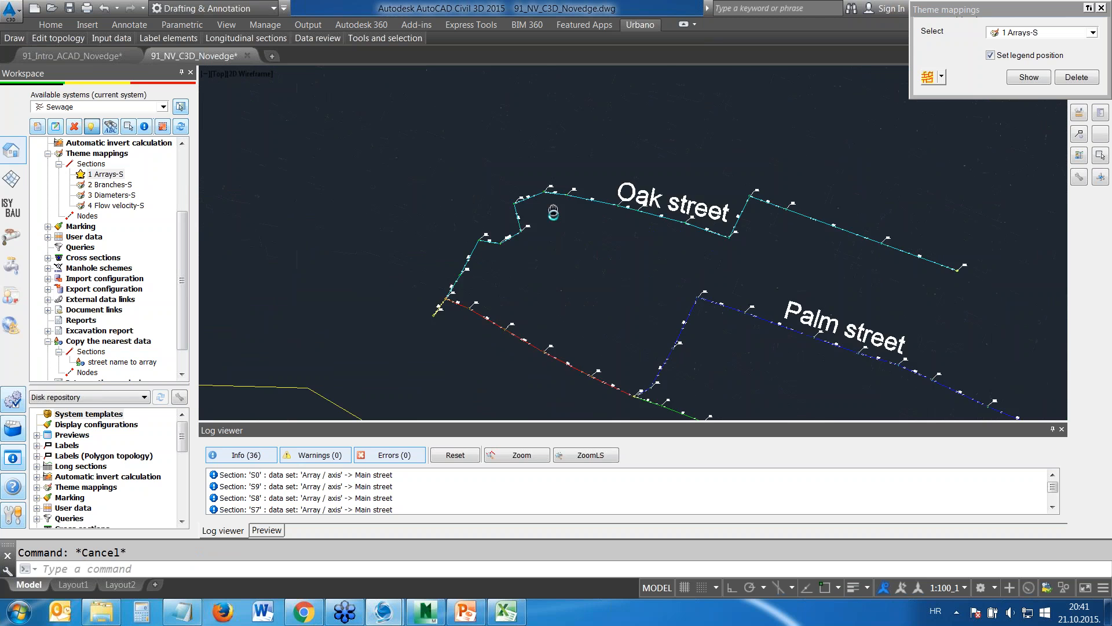
middle_drag(568, 178, 558, 247)
scroll(58, 262, up, 4)
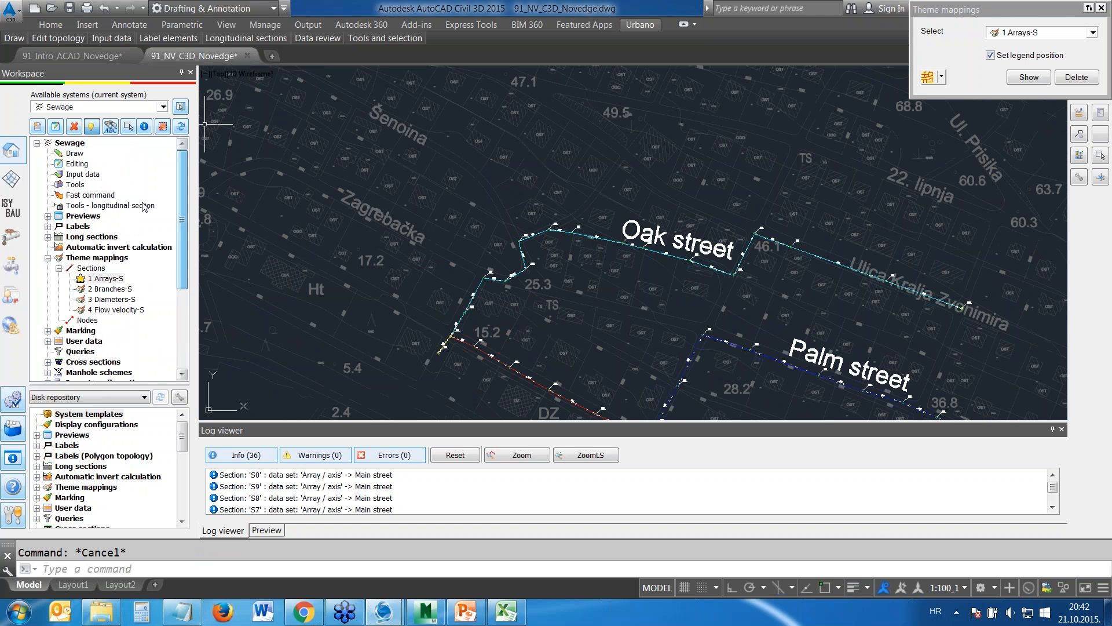
Collapse the theme mappings list of the Sewage system and open the settings for drawing network elements
click(48, 258)
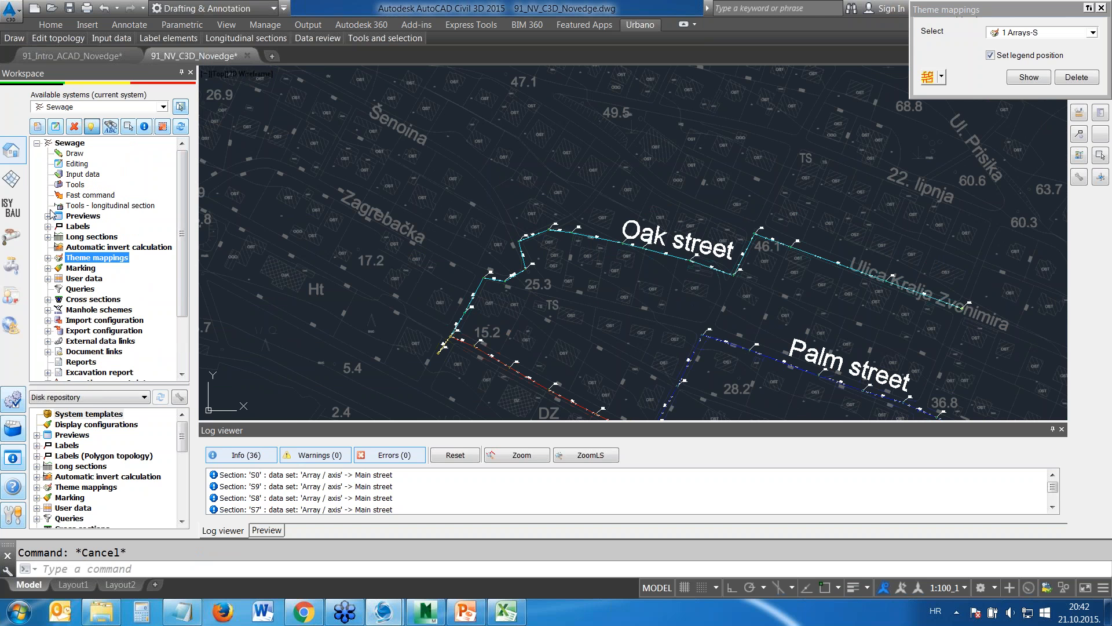
click(75, 154)
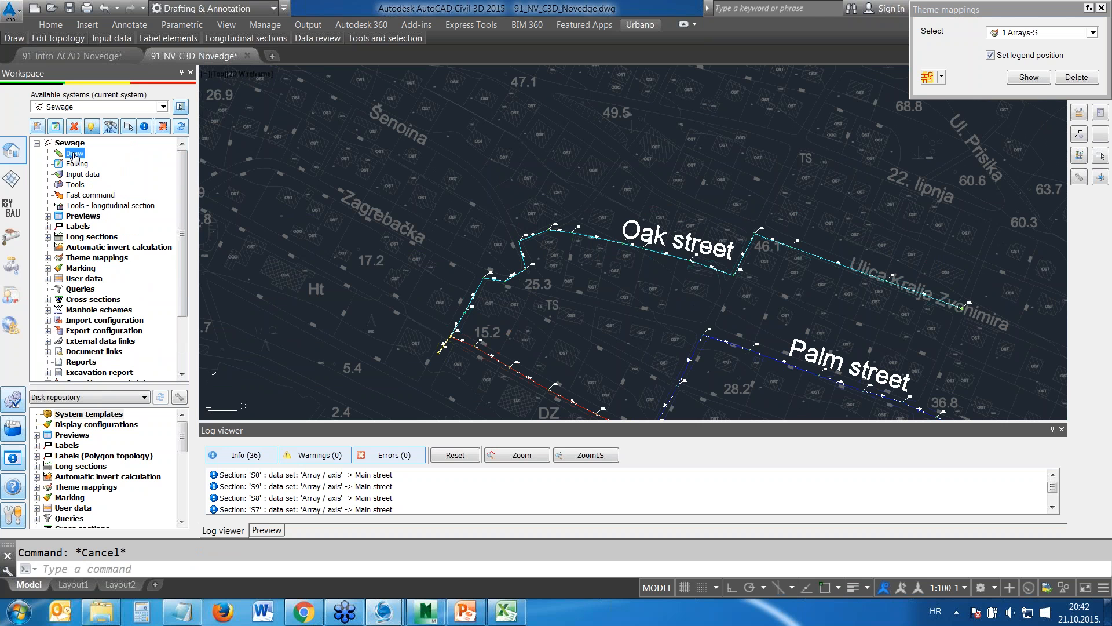
right_click(75, 153)
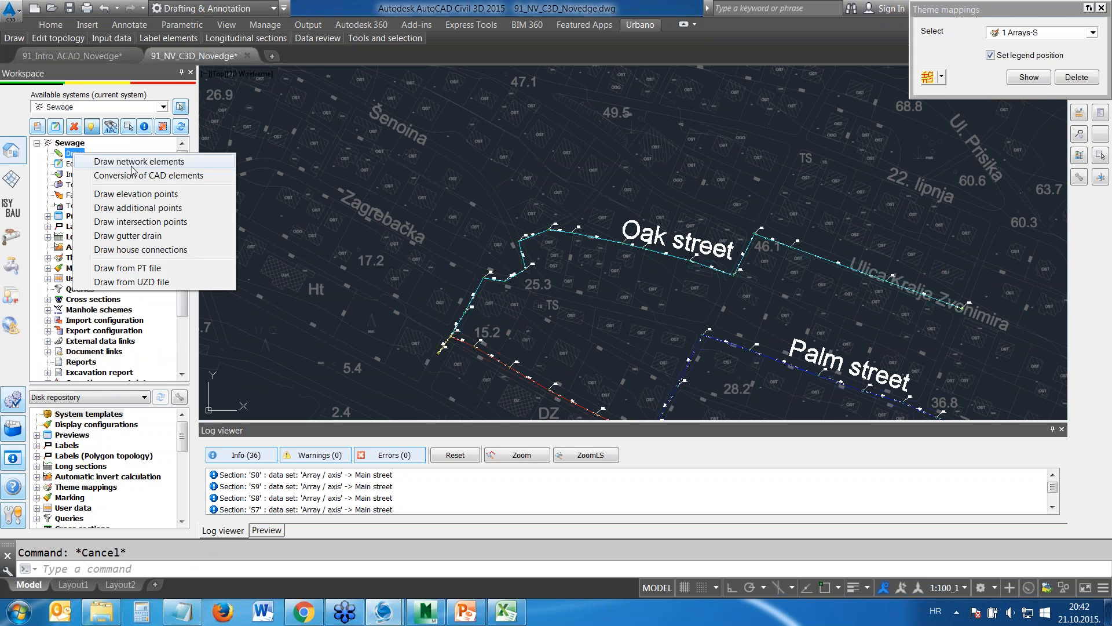
click(127, 164)
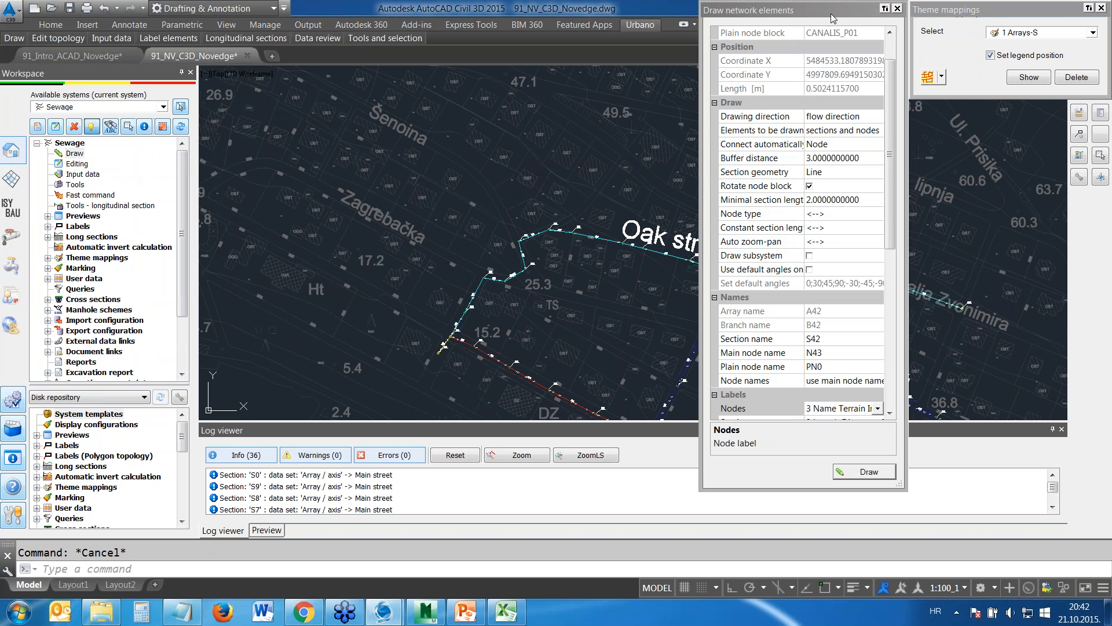
Examine the network drawing settings for elements to be drawn, section geometry, pipe group, manholes, terrain and invert elevation
mouse_move(892, 106)
mouse_down()
mouse_move(892, 71)
mouse_move(892, 113)
mouse_up()
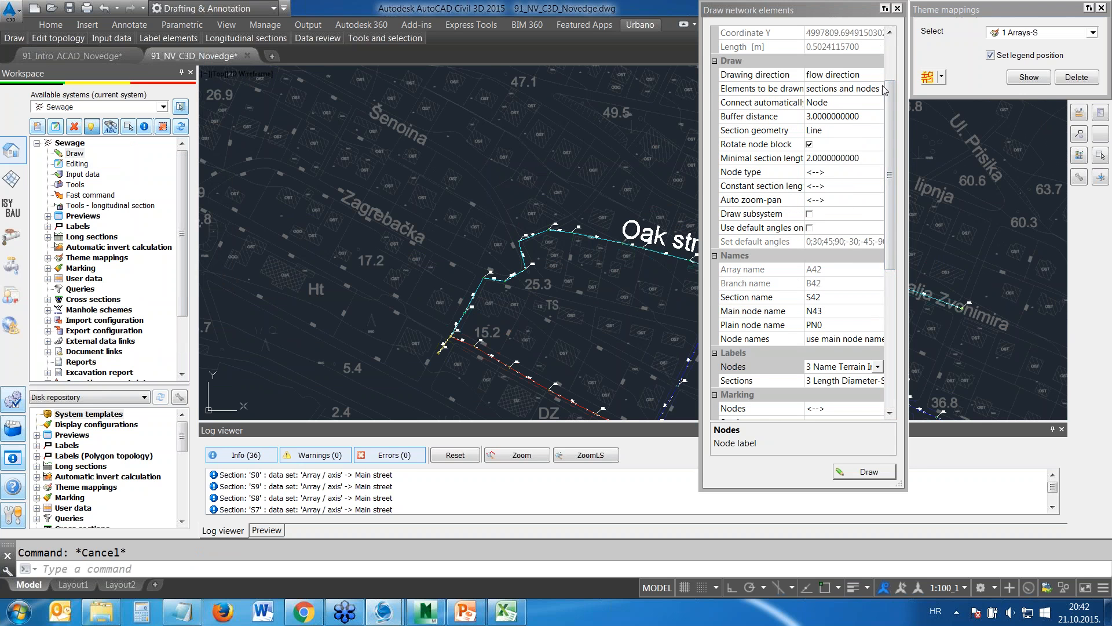
click(877, 92)
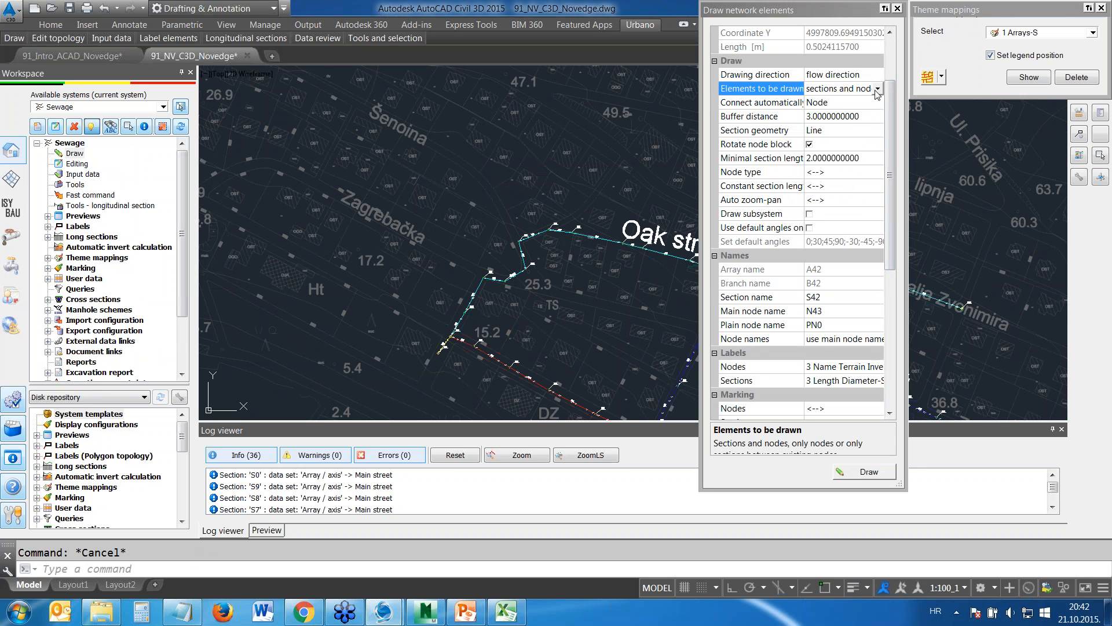
click(878, 90)
click(878, 90)
drag(891, 148, 892, 163)
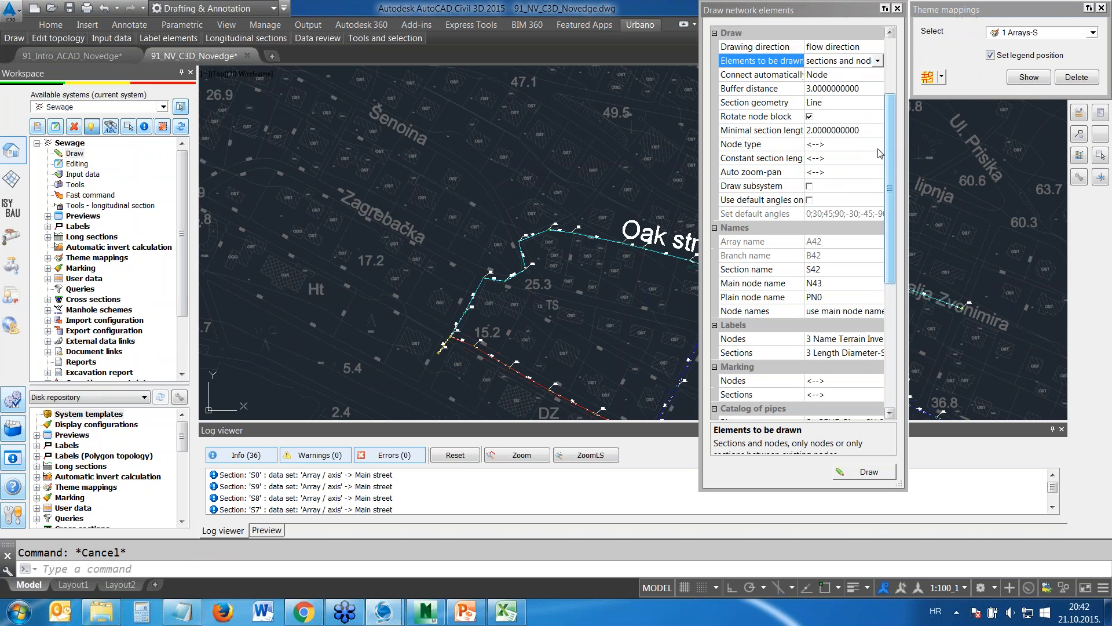
click(847, 104)
click(848, 110)
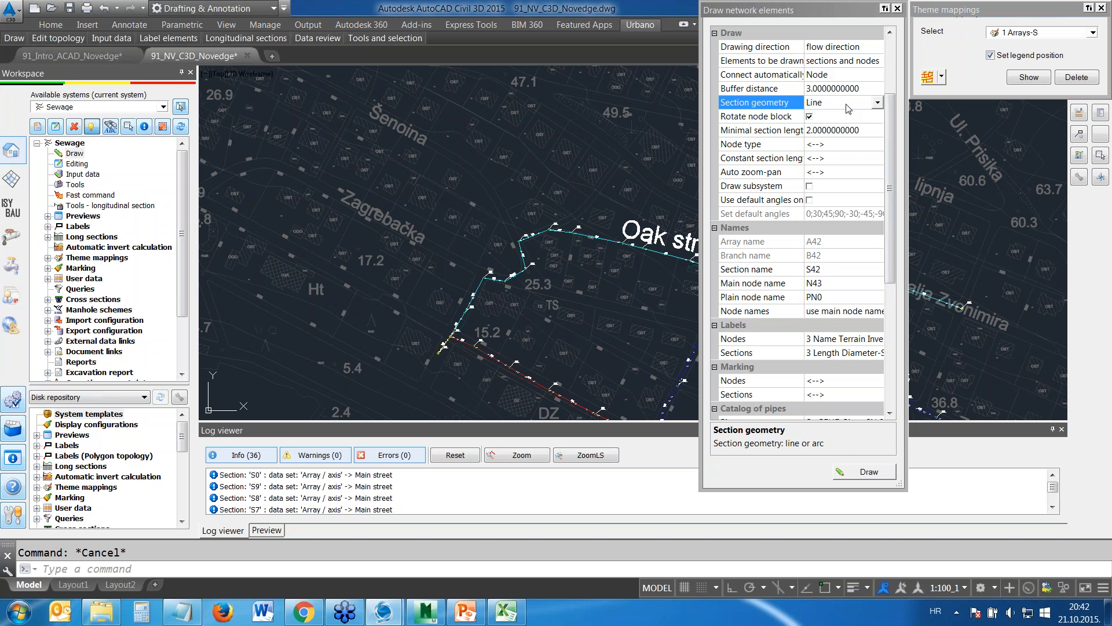
drag(889, 175, 887, 290)
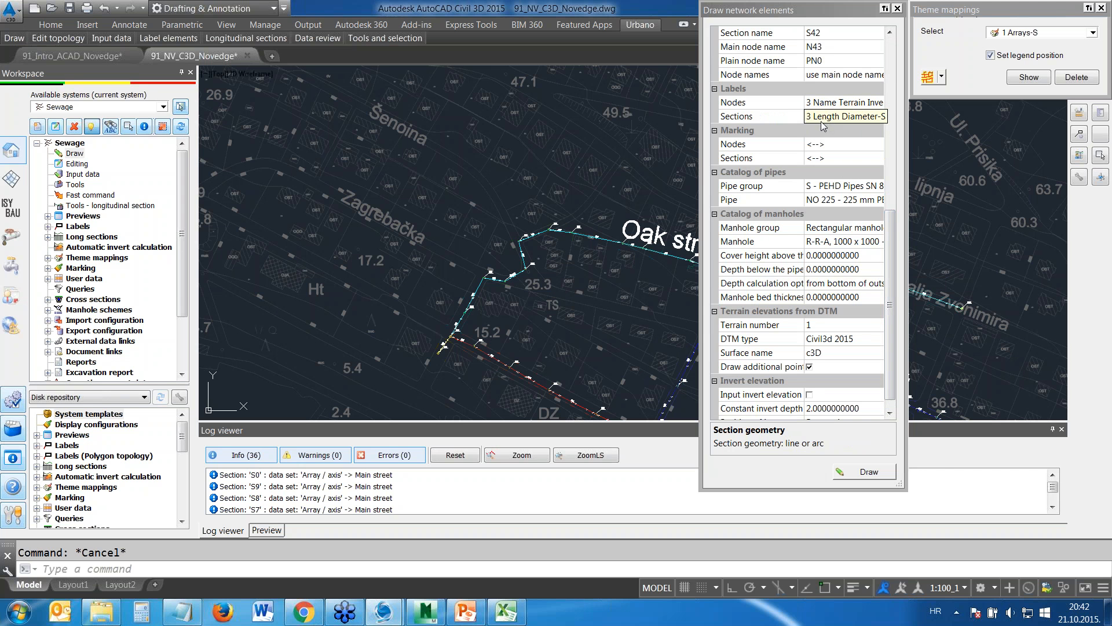
click(843, 187)
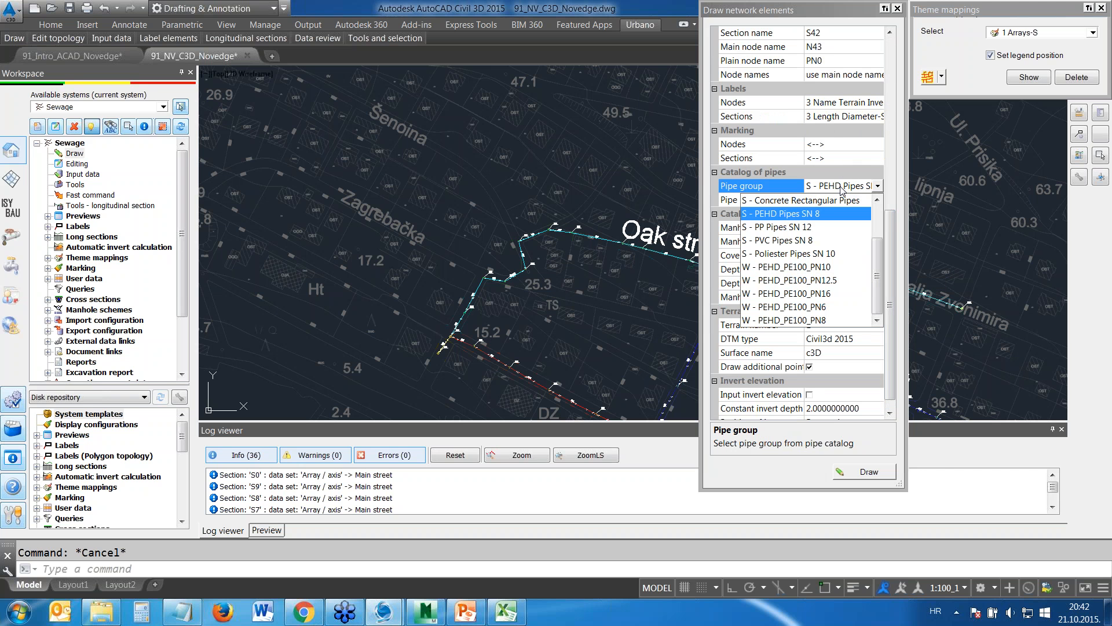
click(841, 186)
drag(891, 216, 892, 227)
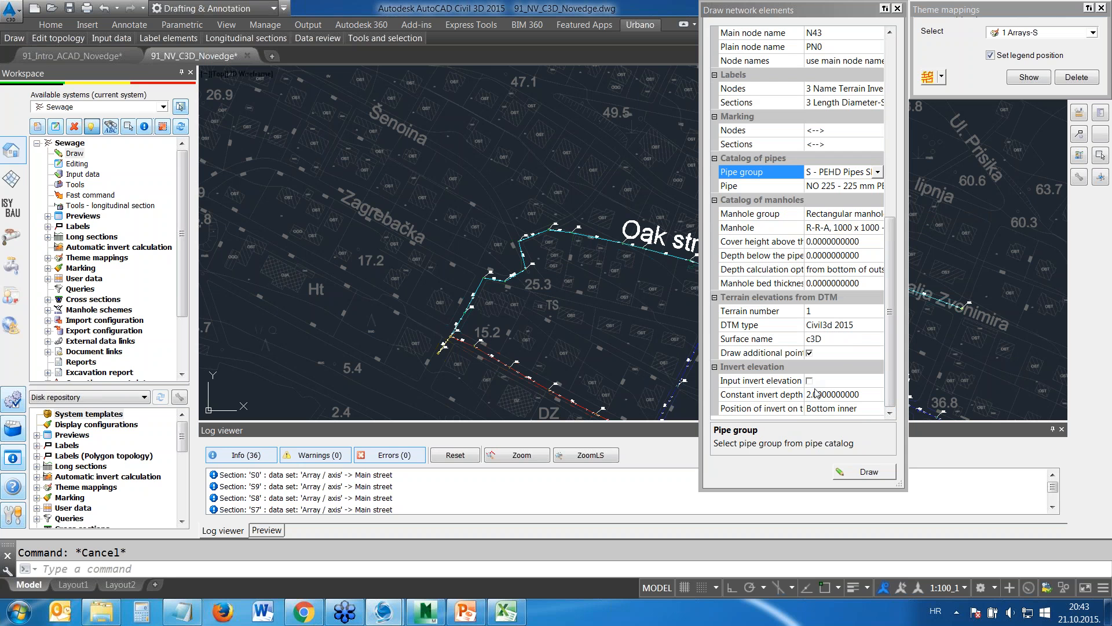
Start drawing a new sewage branch along Šenoina street, placing its first three nodes downhill toward Oak street
click(860, 472)
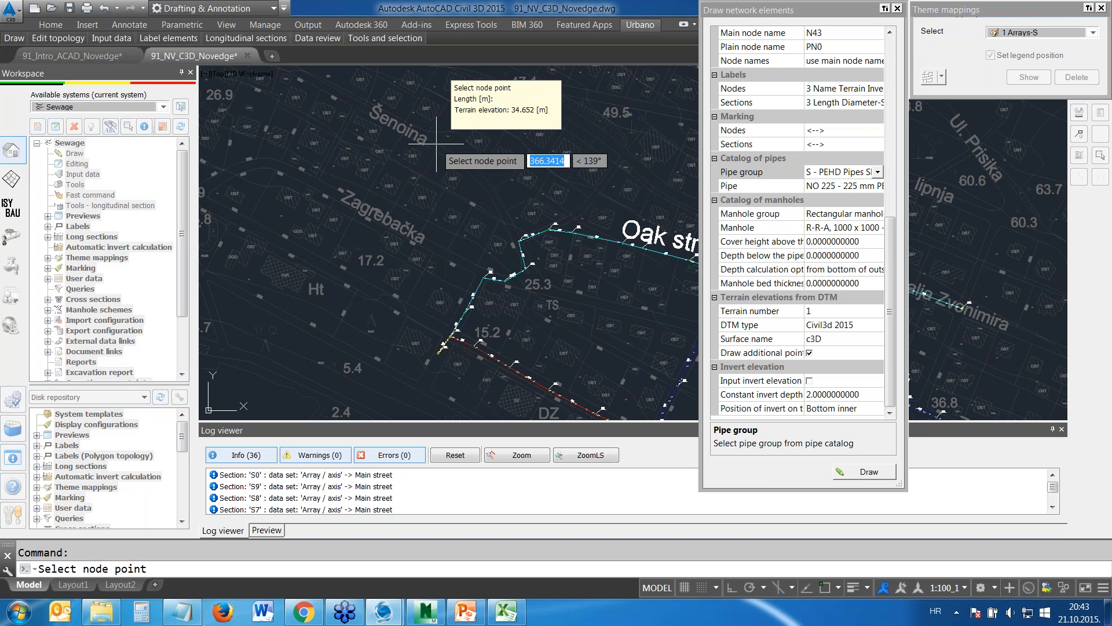
scroll(437, 143, up, 4)
click(407, 138)
click(466, 173)
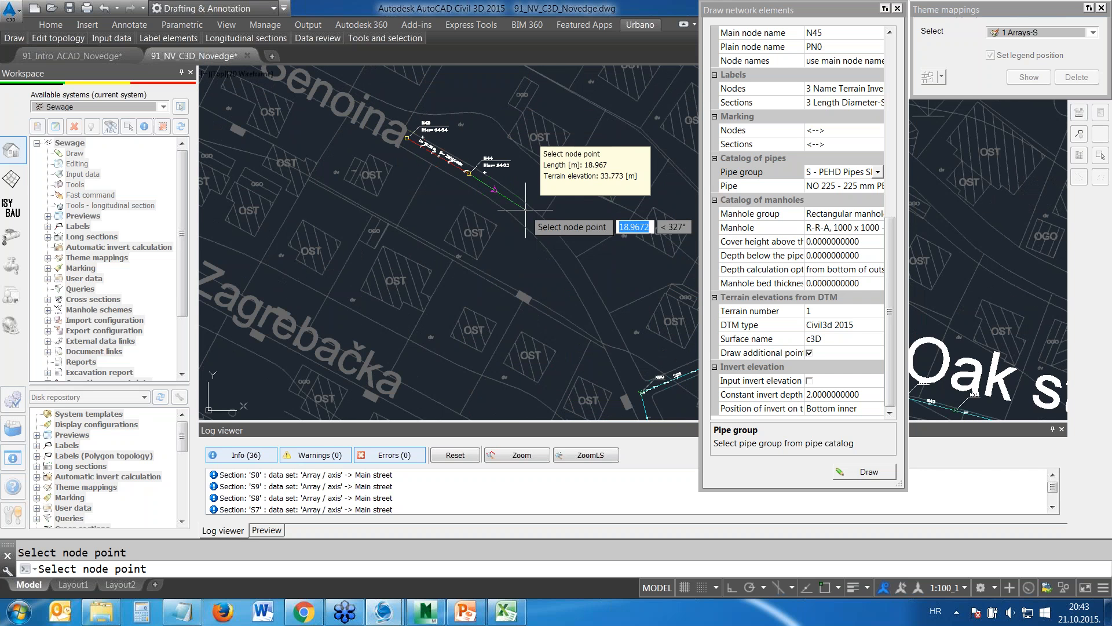
scroll(523, 220, up, 4)
click(526, 244)
Continue the branch with two more nodes along Šenoina street and connect it to existing node N38 on Oak street
middle_drag(614, 315, 557, 187)
click(594, 255)
middle_drag(632, 302, 551, 140)
click(582, 215)
middle_drag(657, 358, 510, 226)
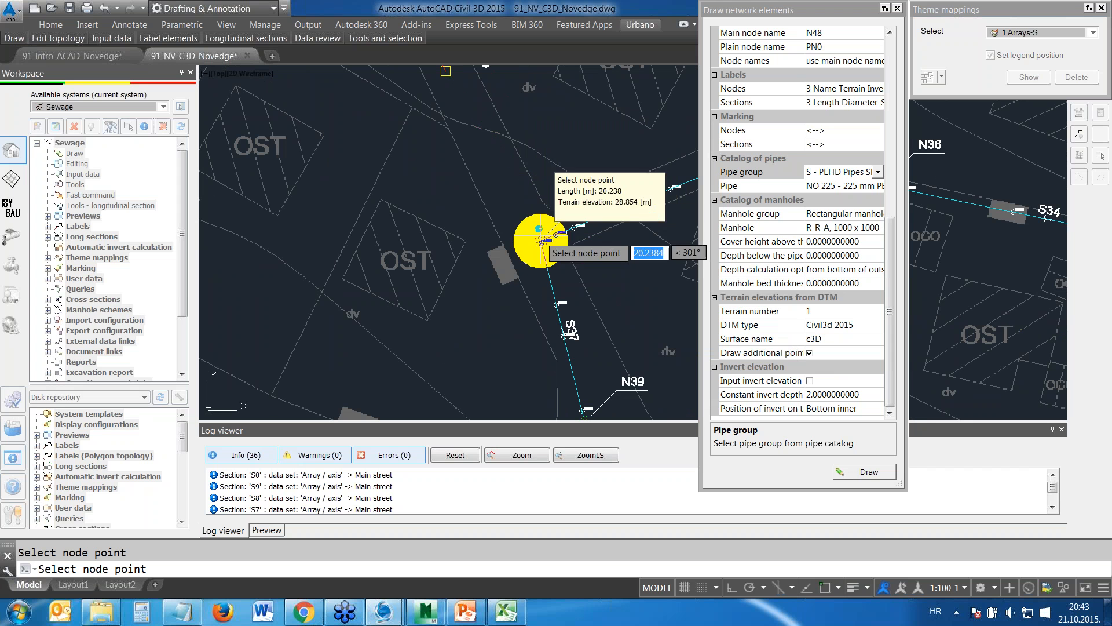
click(540, 241)
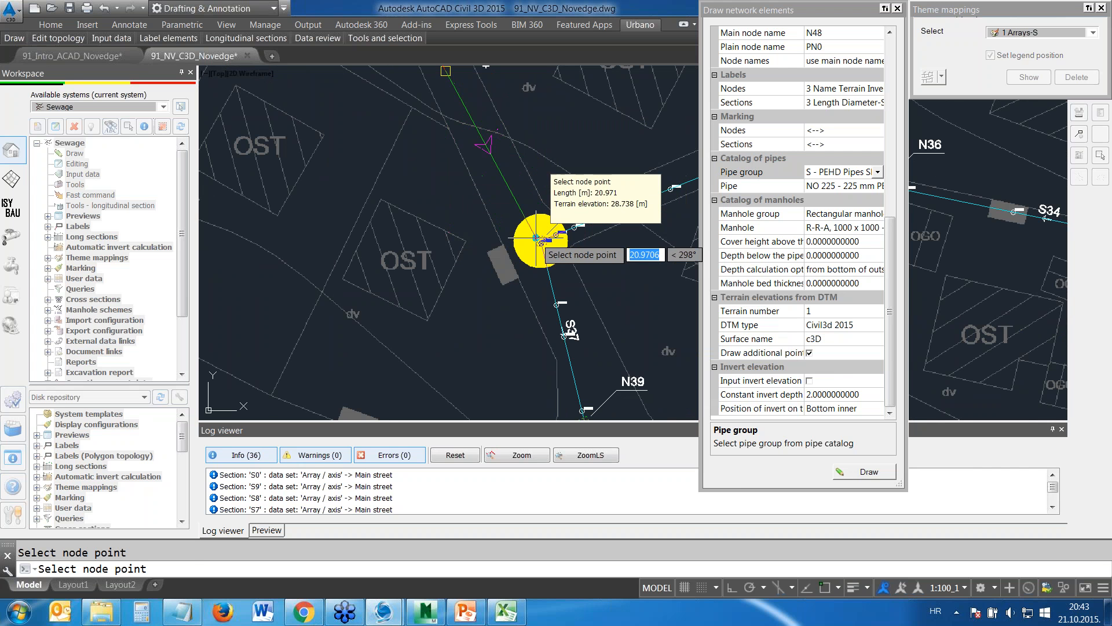
click(538, 241)
key(Escape)
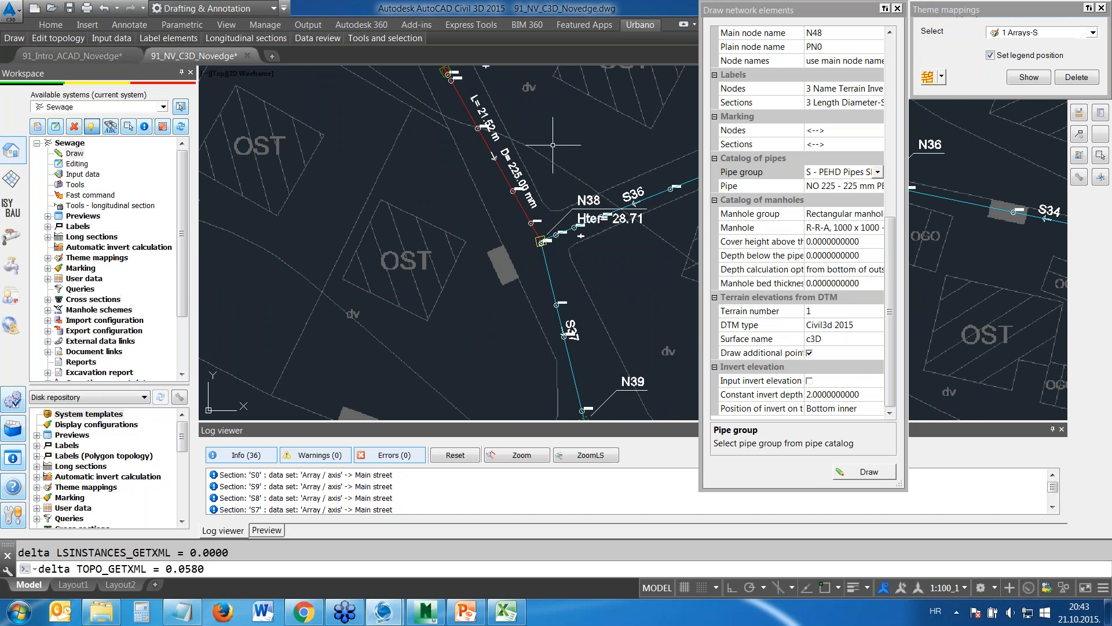
Examine the node and section labels along the new Šenoina branch and close the network drawing settings
scroll(556, 150, down, 2)
scroll(512, 99, up, 4)
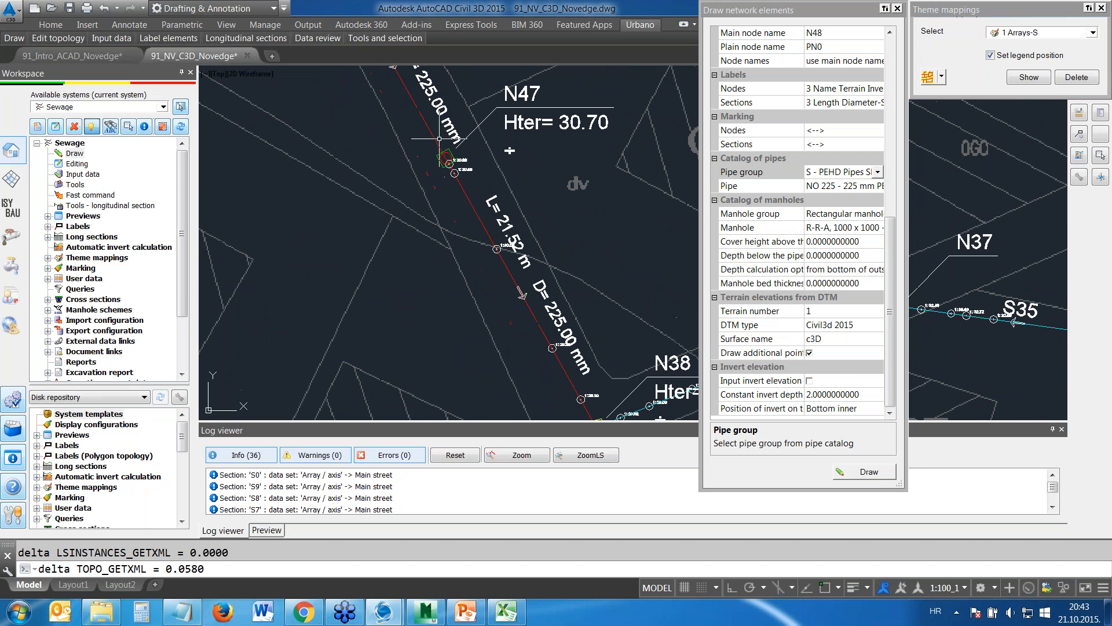
middle_drag(490, 178, 570, 308)
scroll(477, 151, down, 2)
scroll(478, 150, down, 3)
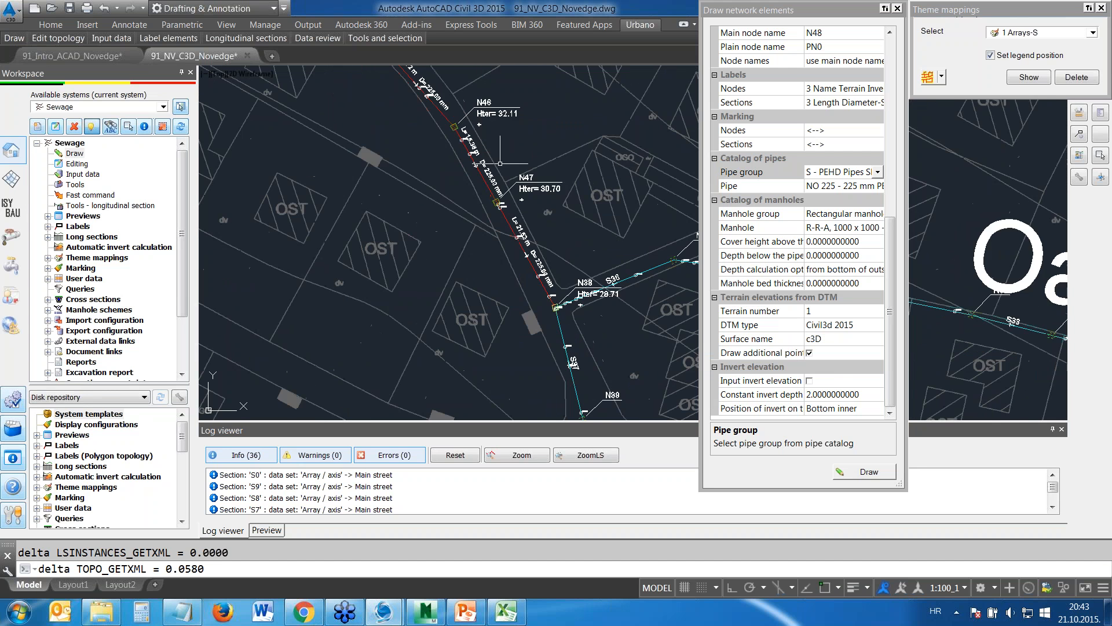
click(897, 10)
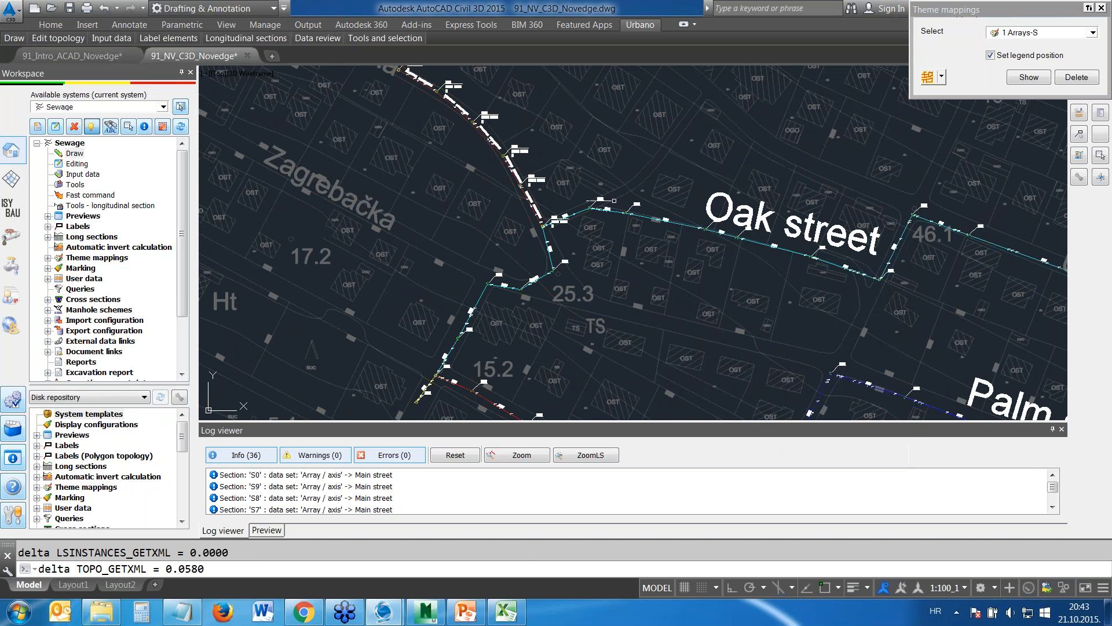
Delete the displayed 1 Arrays-S theme mapping and show it again with the legend southwest of Main street
scroll(658, 287, down, 2)
click(658, 288)
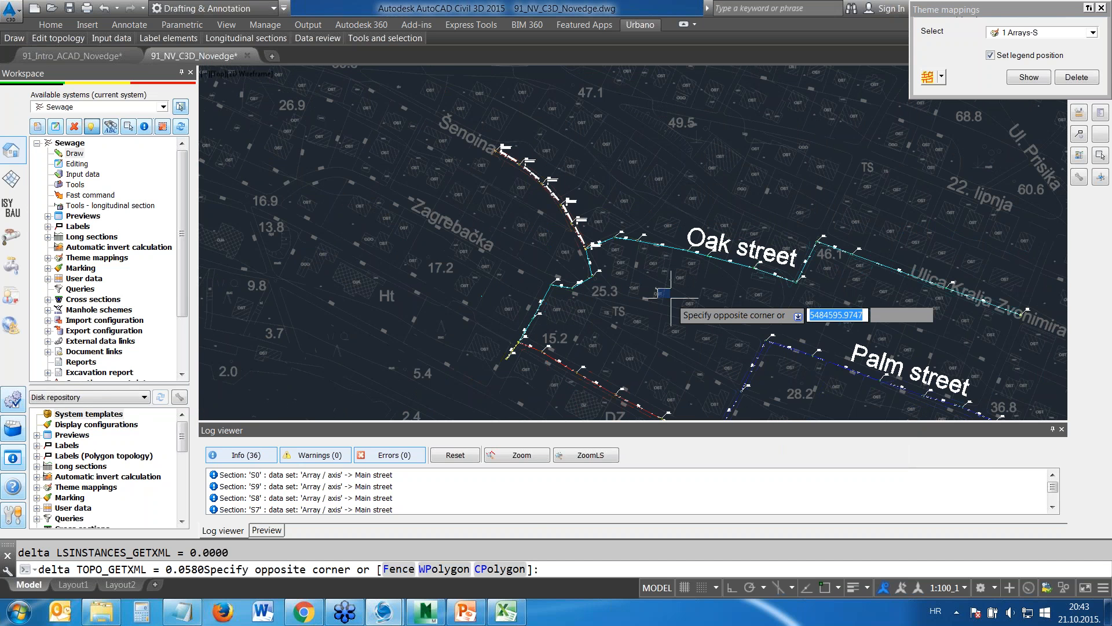
key(Escape)
scroll(672, 297, down, 2)
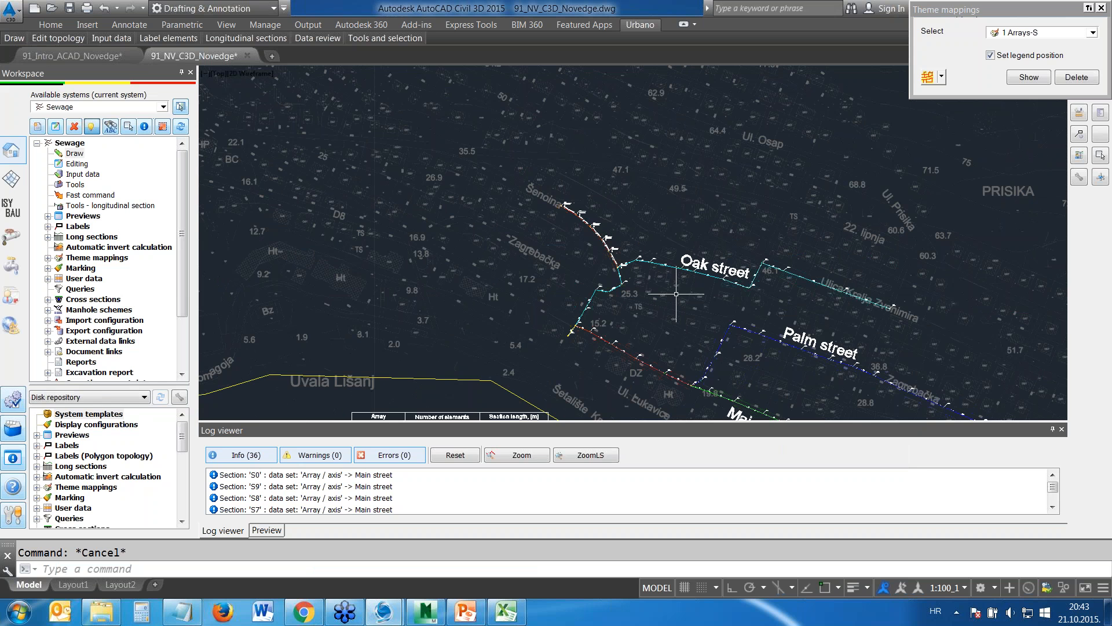
scroll(676, 294, down, 2)
click(1077, 77)
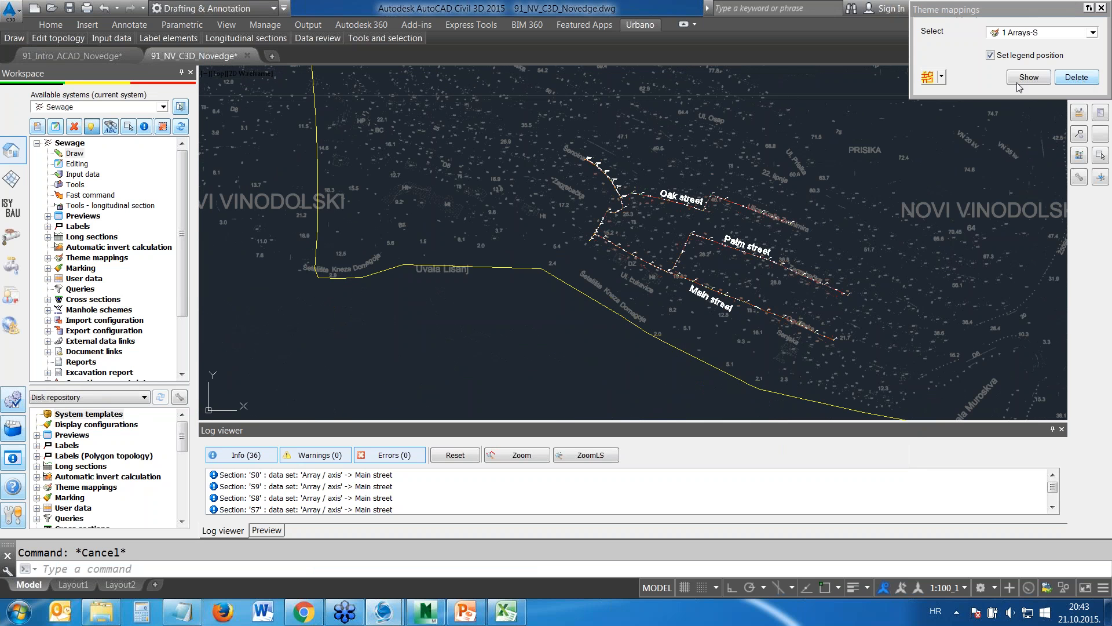
click(927, 77)
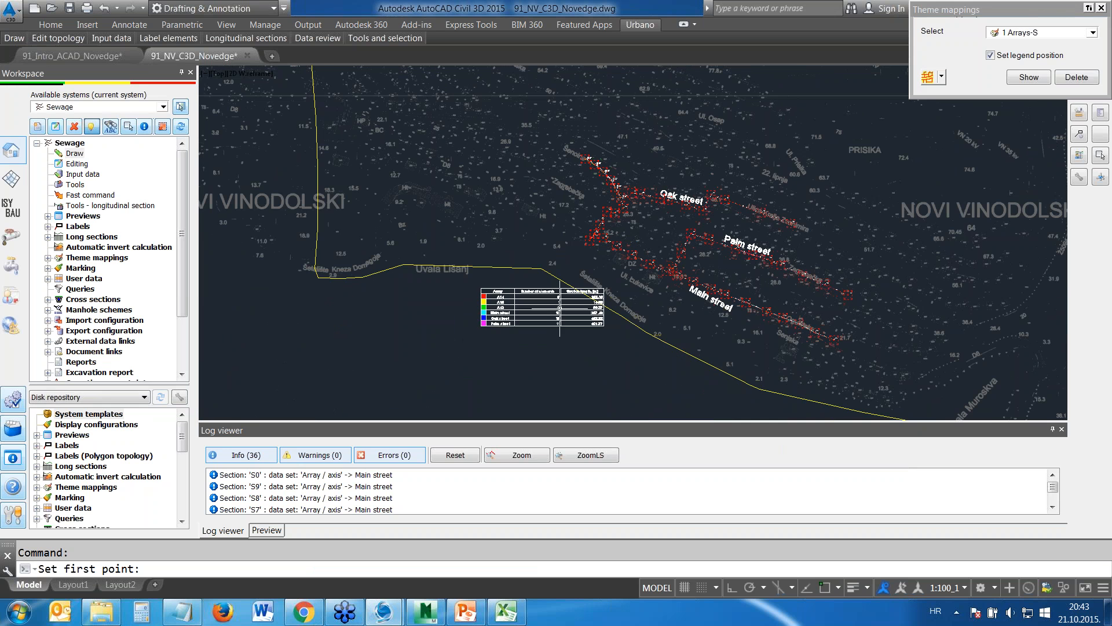
Examine the array legend table and the colour-coded sections, including the new Šenoina branch
scroll(560, 307, up, 6)
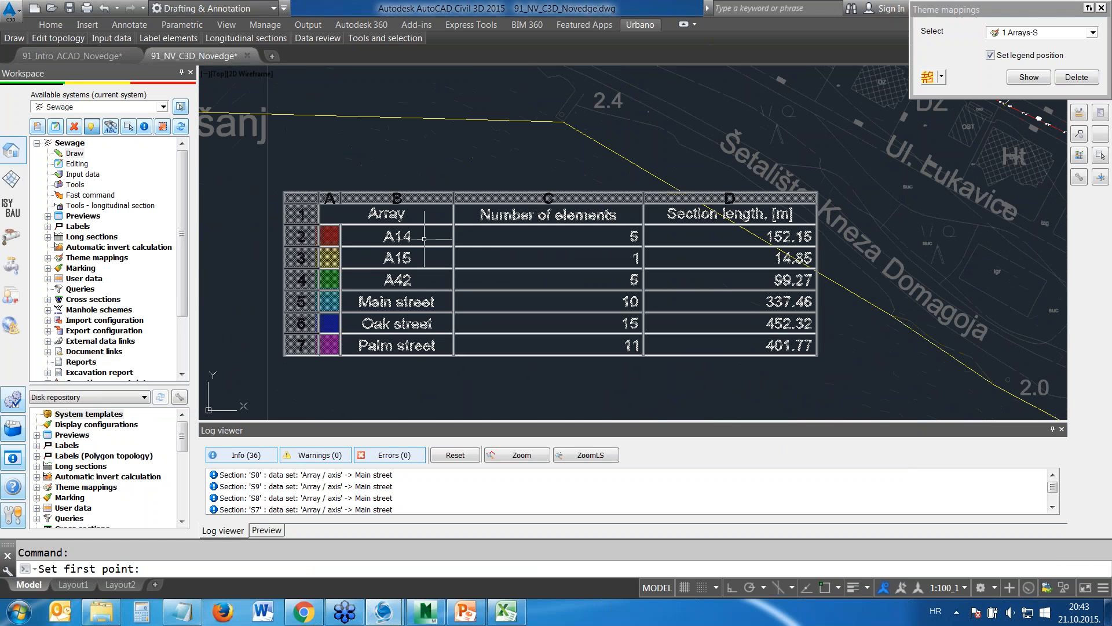
middle_drag(818, 105, 609, 315)
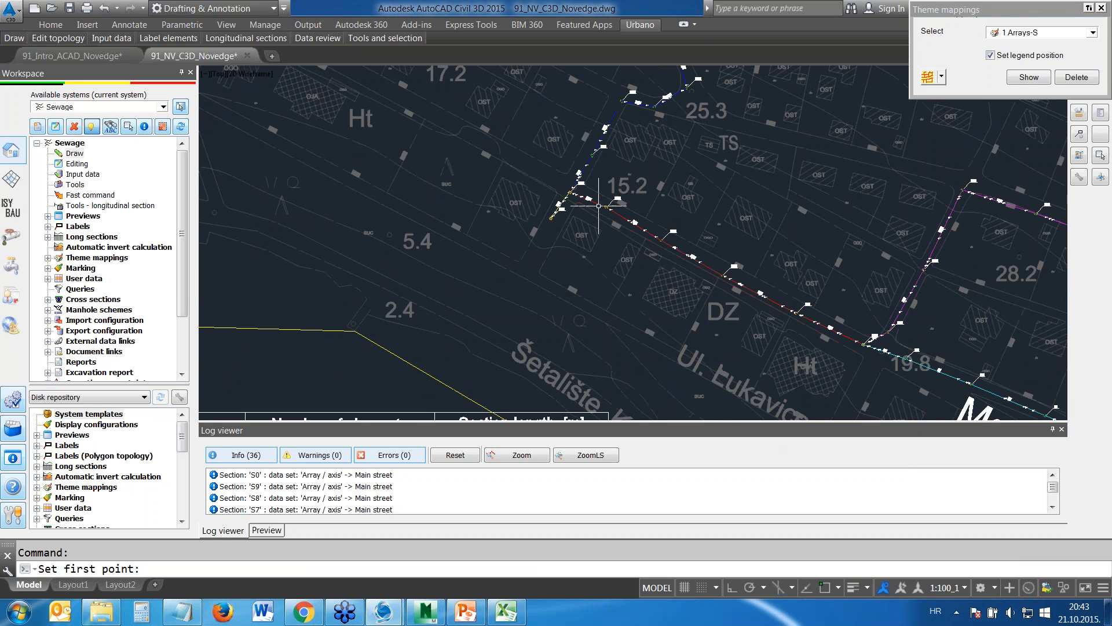
scroll(598, 205, down, 3)
middle_drag(621, 87, 613, 157)
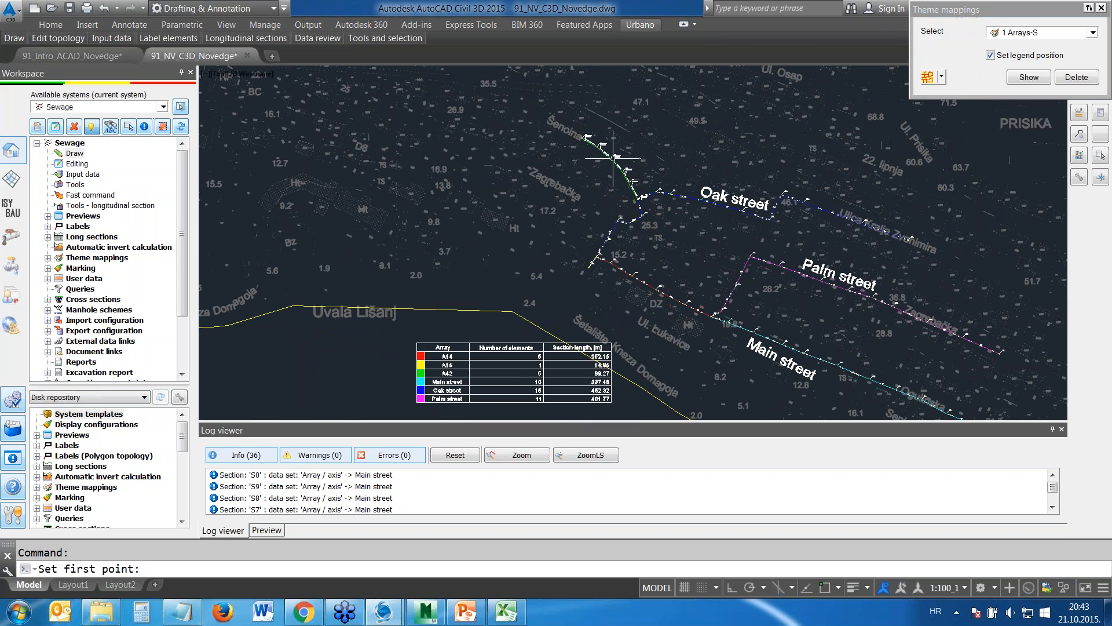
scroll(613, 158, up, 2)
scroll(652, 236, down, 2)
Open array editing with the Merge option and select Main street as the array to merge into
click(75, 166)
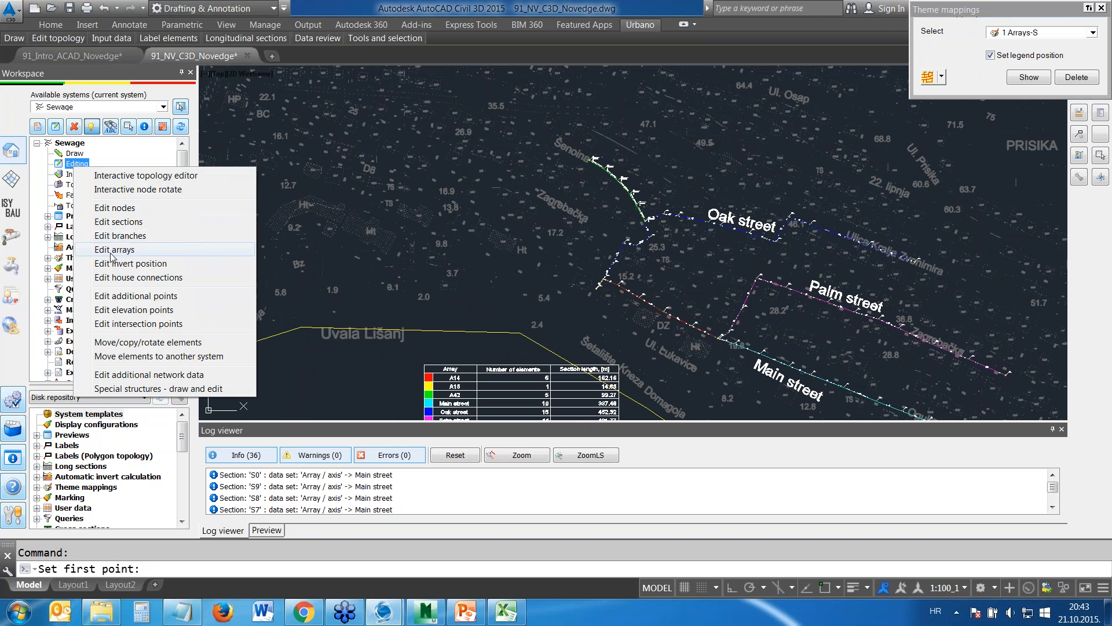
click(112, 251)
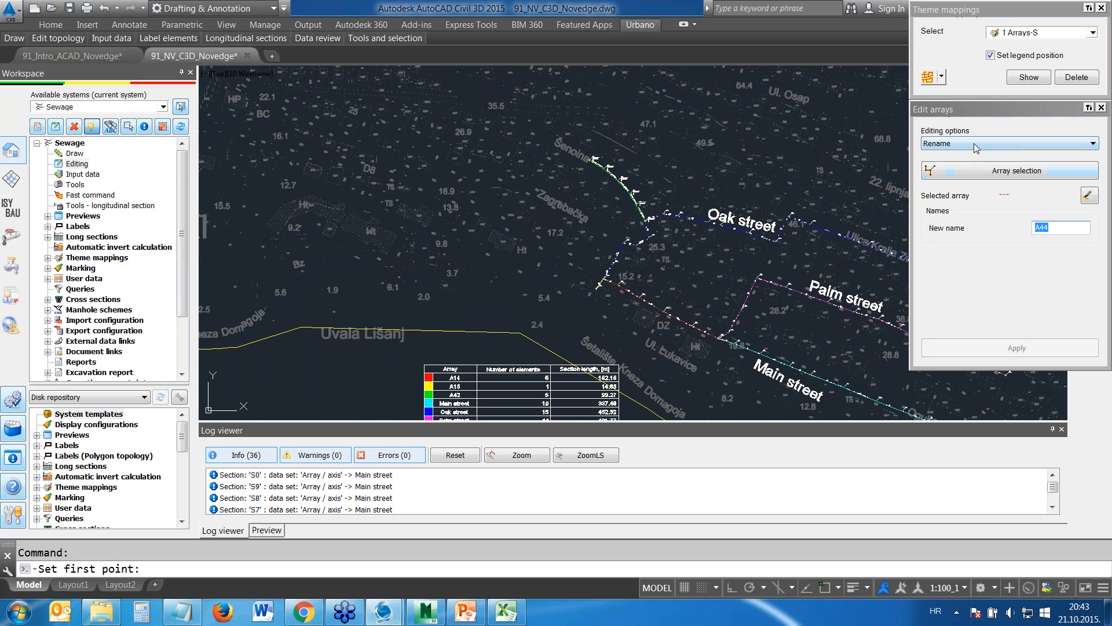
click(972, 145)
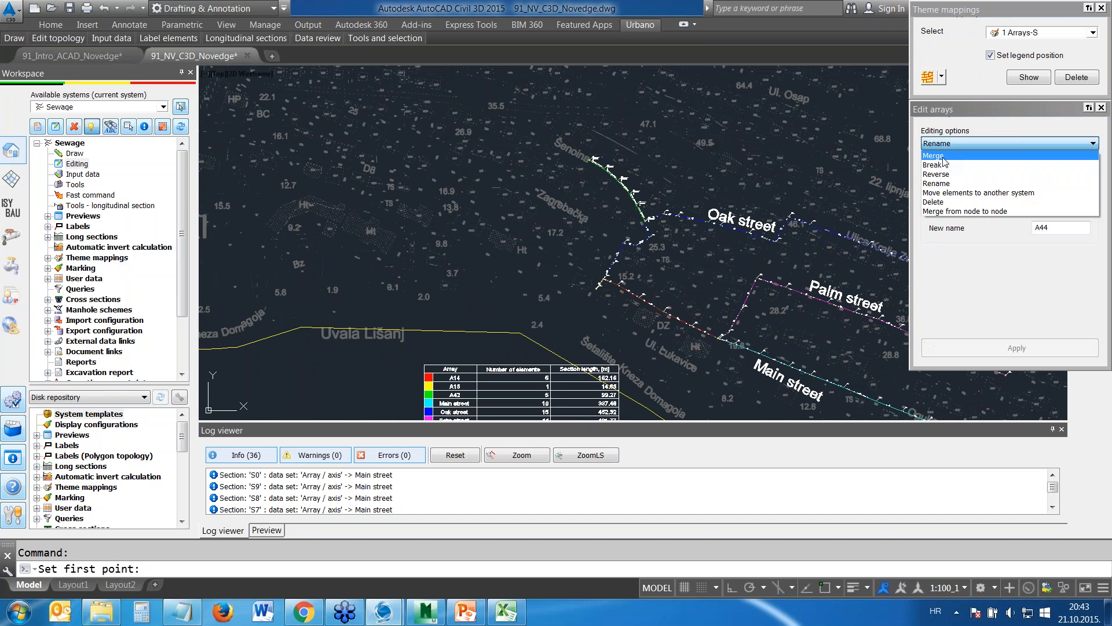
click(934, 156)
click(1017, 171)
mouse_move(825, 371)
middle_down()
mouse_move(799, 348)
mouse_move(754, 180)
middle_up()
click(760, 252)
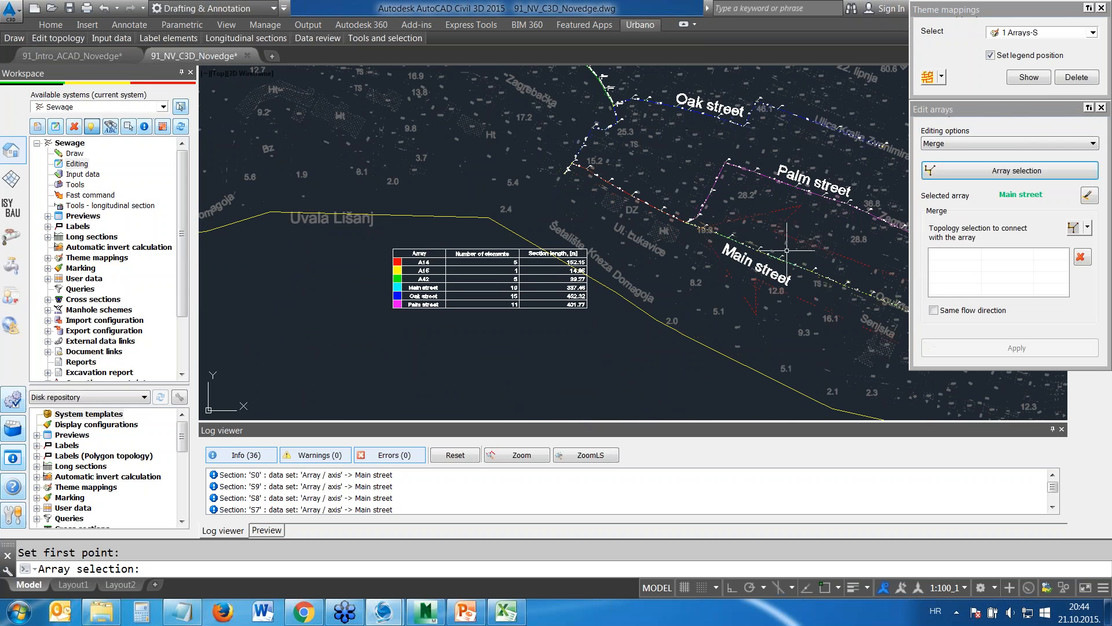
Select the sections northwest of Main street, down to the network's end near Oak street, and merge them into the Main street array
click(1088, 227)
click(975, 260)
click(559, 171)
right_click(560, 173)
click(986, 348)
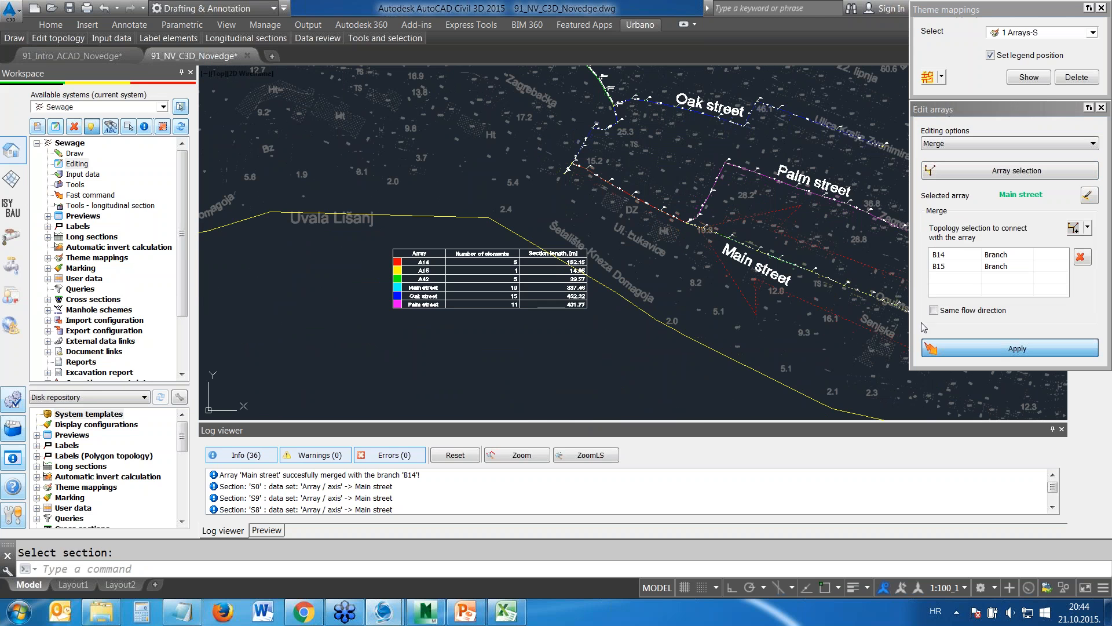
Delete the outdated 1 Arrays-S theme mapping and show it again with its legend south of Uvala Lišanj
click(1077, 77)
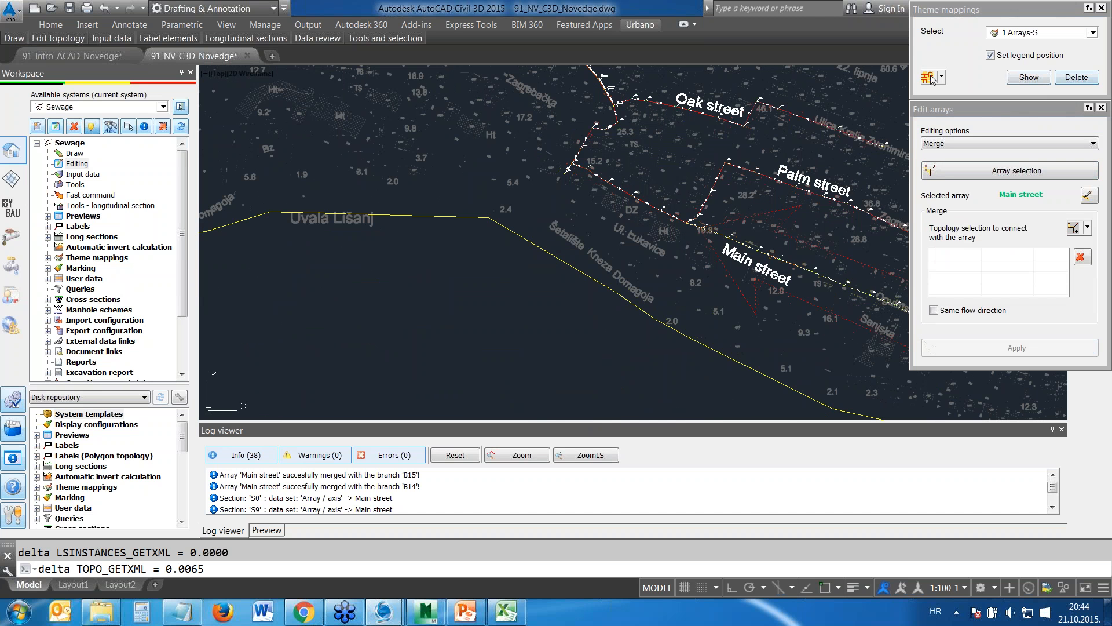
click(1029, 77)
click(291, 253)
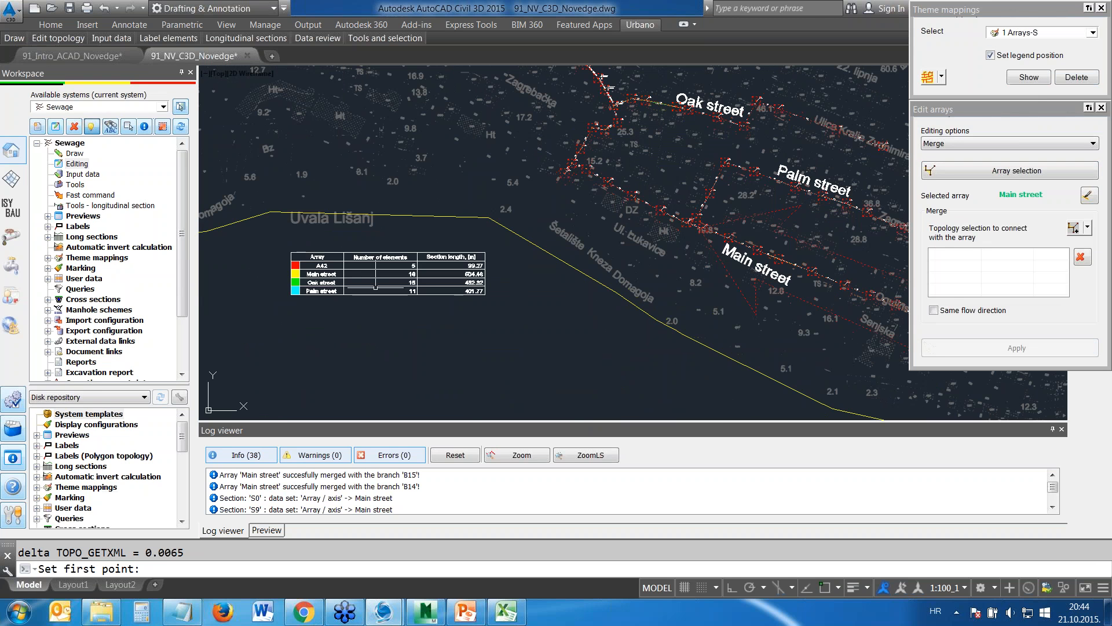
scroll(305, 253, up, 4)
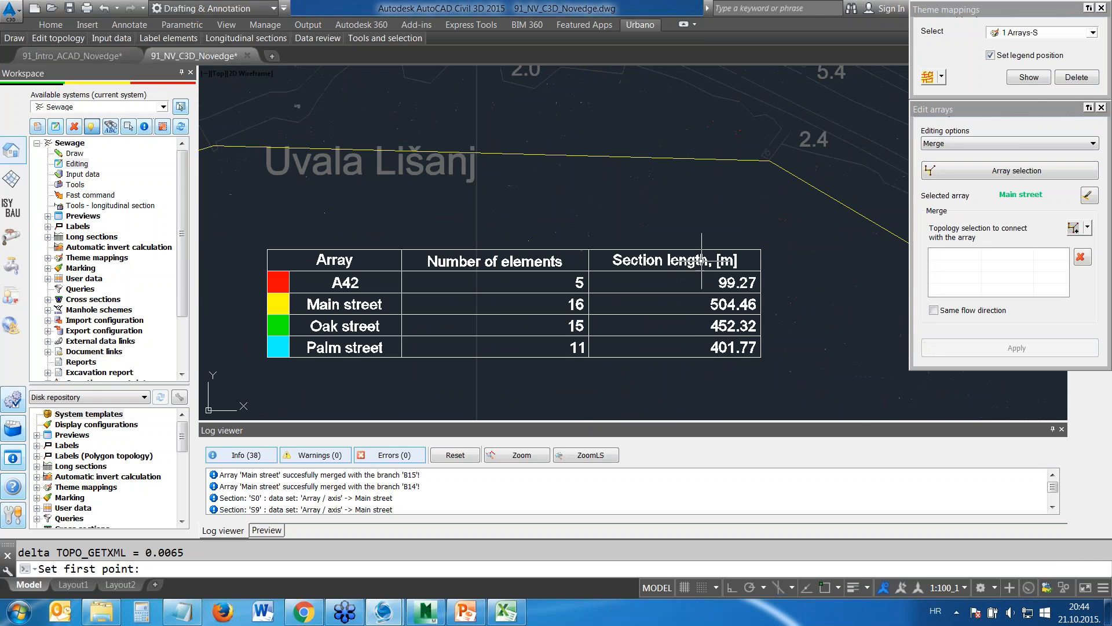
mouse_move(618, 278)
middle_down()
mouse_move(467, 318)
mouse_move(599, 179)
middle_up()
scroll(637, 174, down, 4)
middle_drag(772, 120, 556, 266)
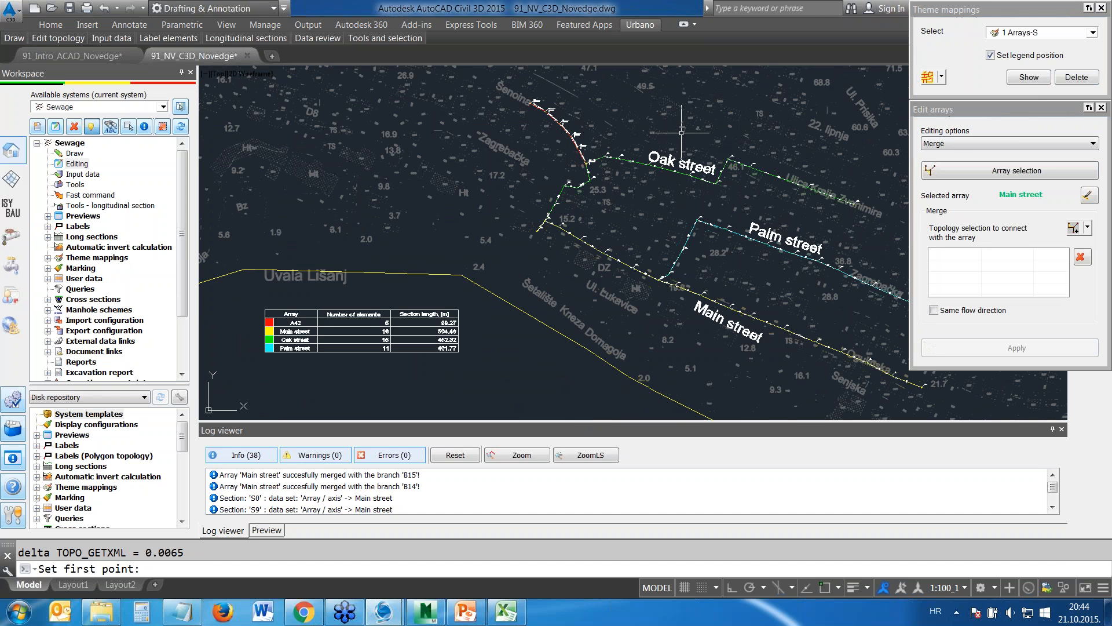
Rename the A42 array along Šenoina to Cherry street using the Rename editing option
click(957, 144)
click(952, 183)
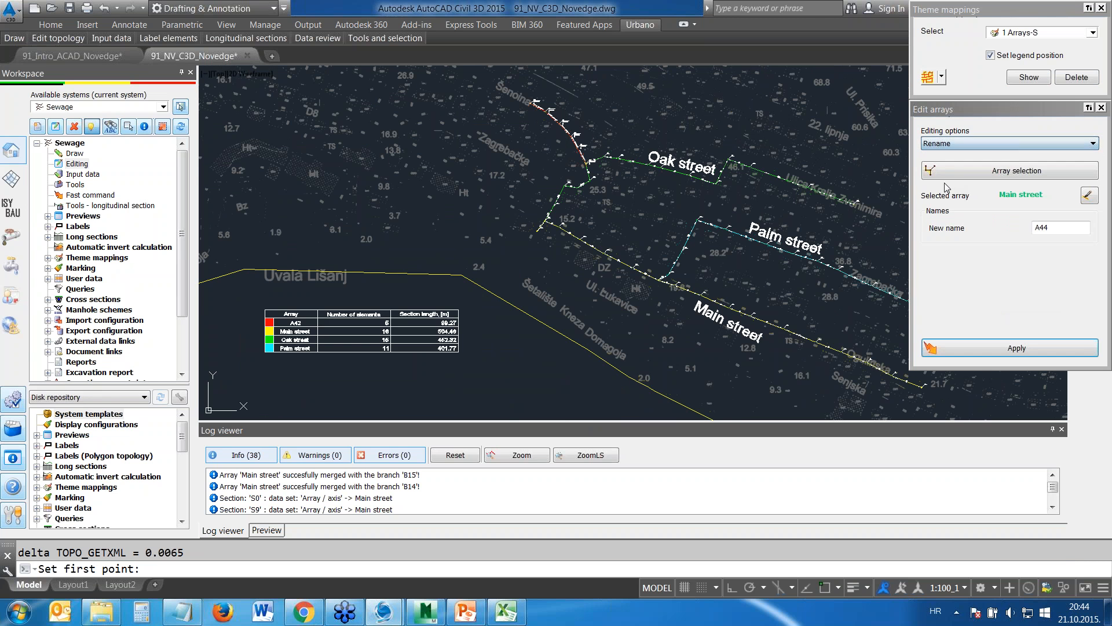
click(998, 171)
click(570, 132)
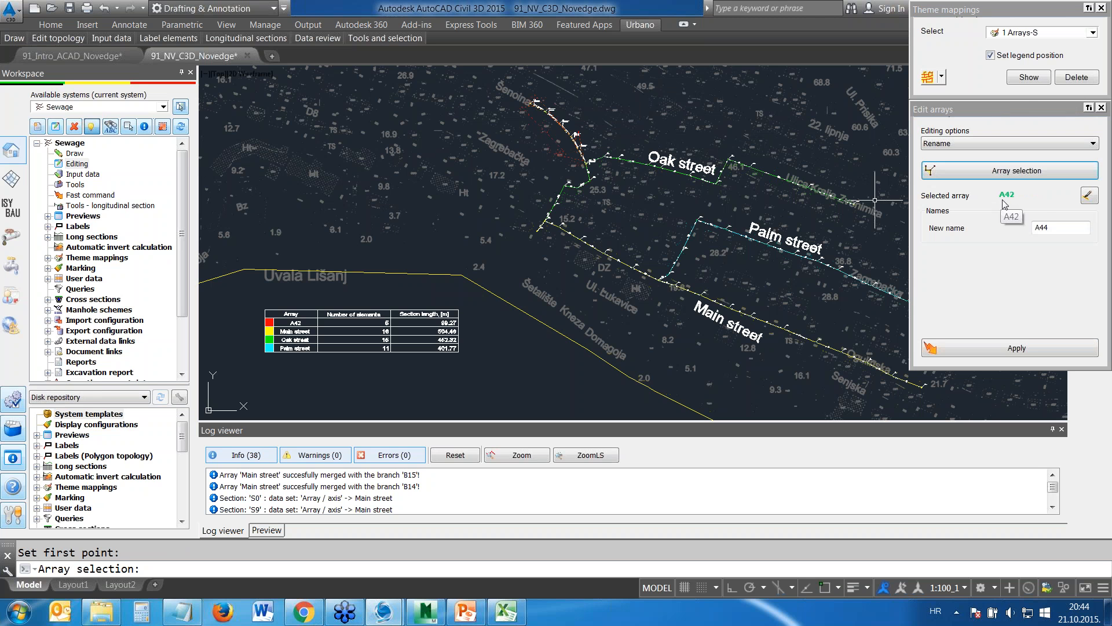
double_click(1041, 227)
text(Cherry street)
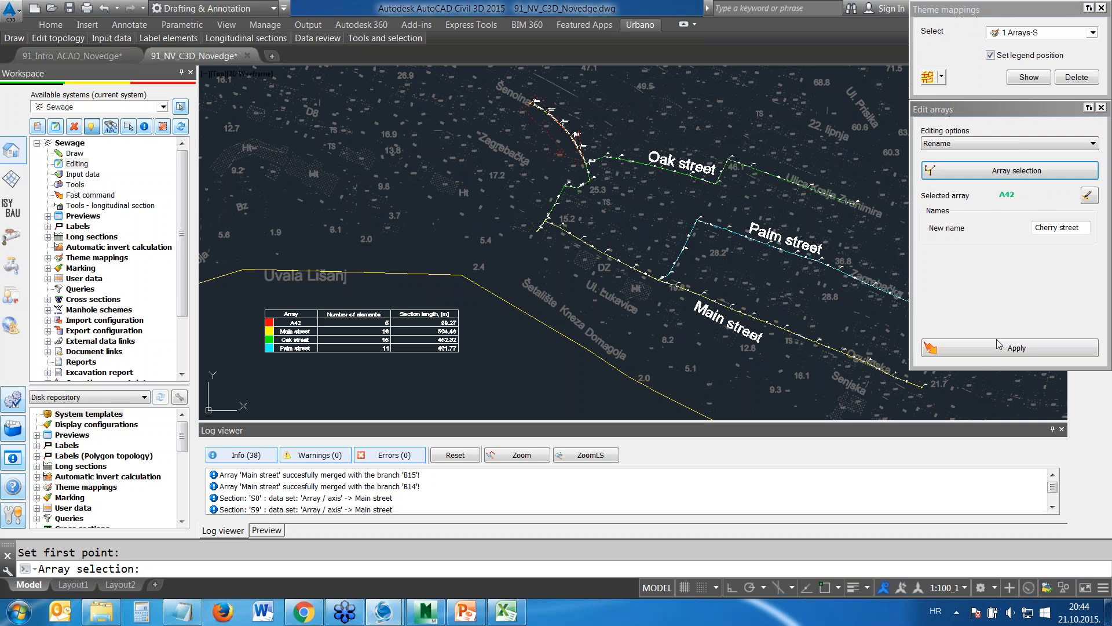
click(998, 346)
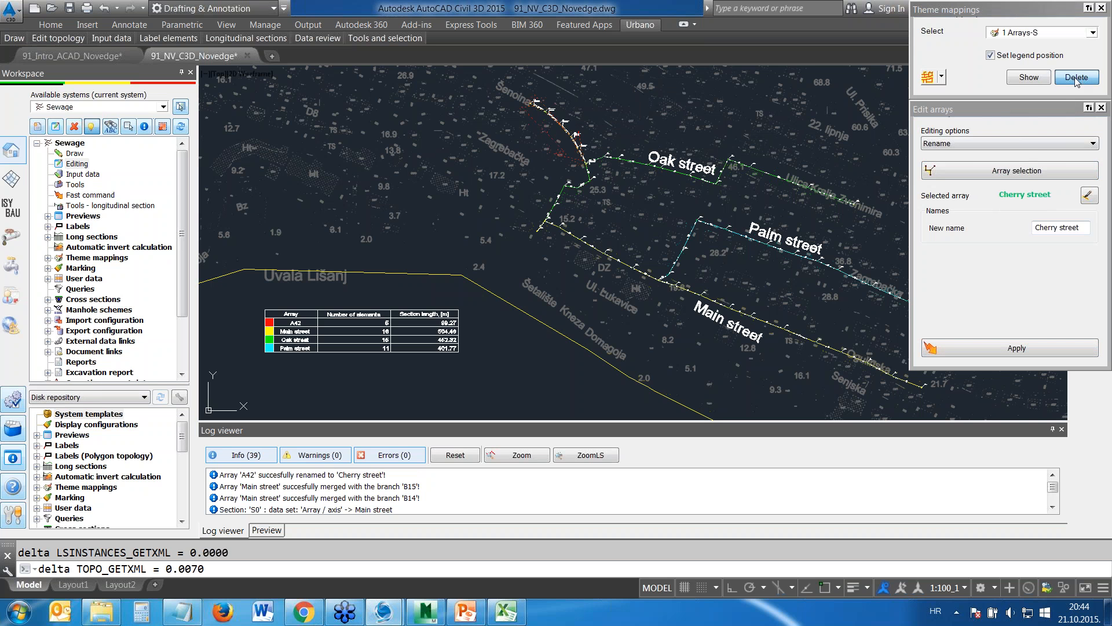
Show the 1 Arrays-S theme mapping again with its legend south of Uvala Lišanj and check the Cherry street entry
click(1027, 79)
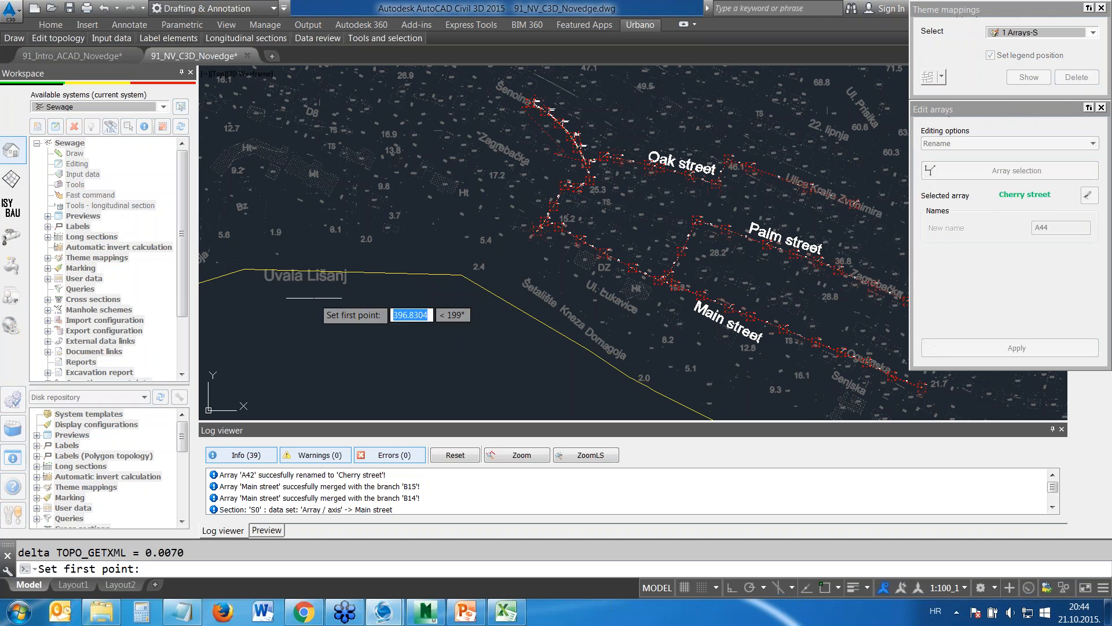
scroll(347, 313, up, 6)
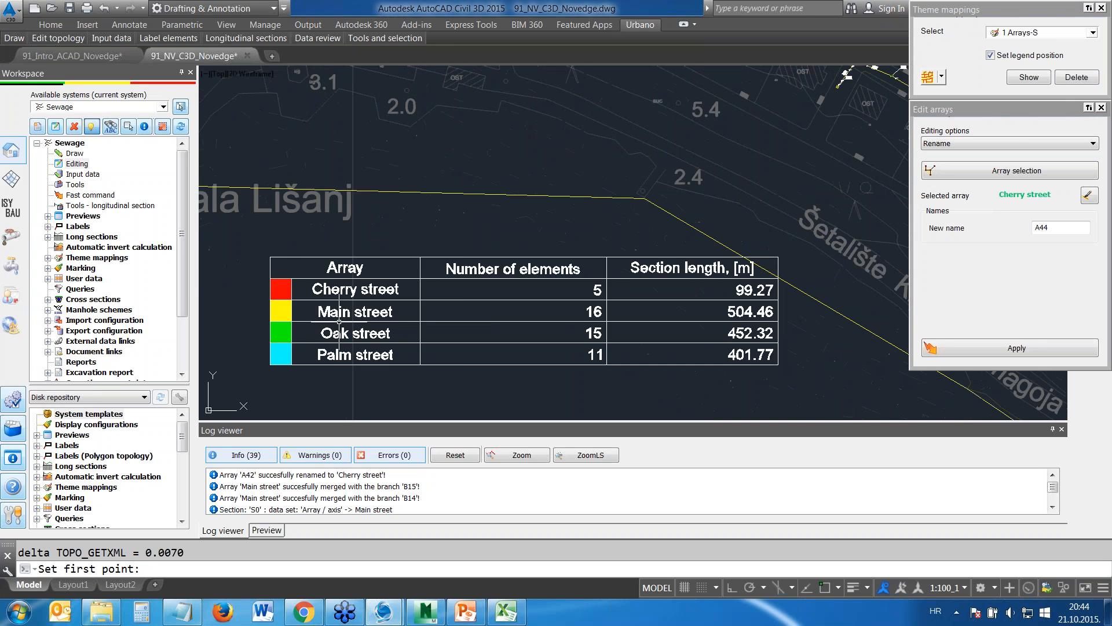
scroll(499, 267, down, 4)
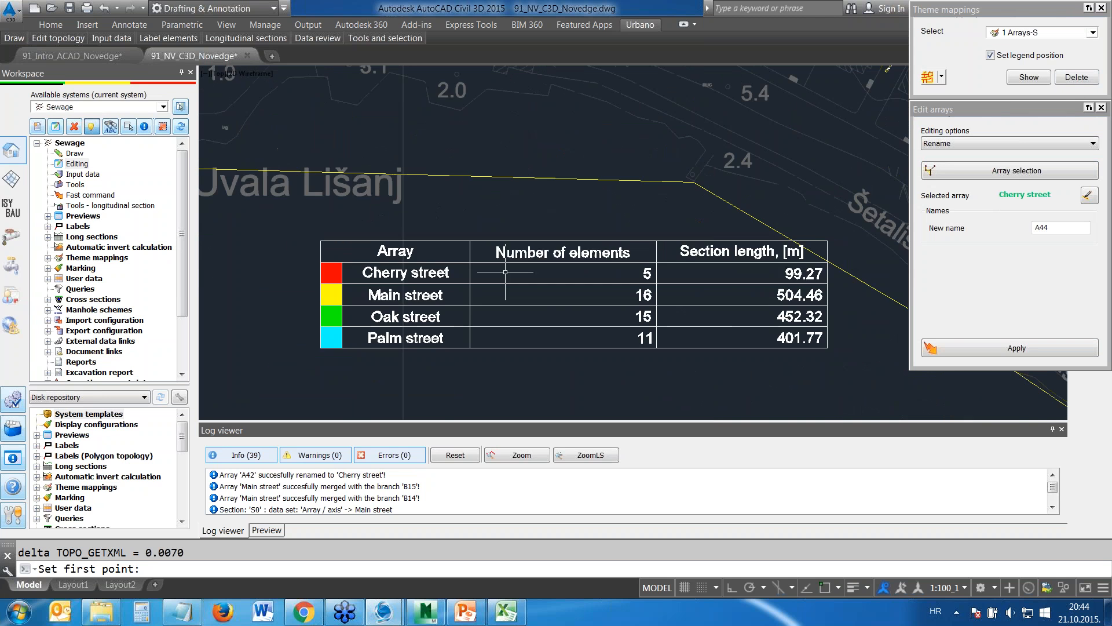
scroll(500, 262, down, 6)
Close the theme mapping and array editing dialogs, and delete the displayed theme mappings from the drawing
click(1103, 10)
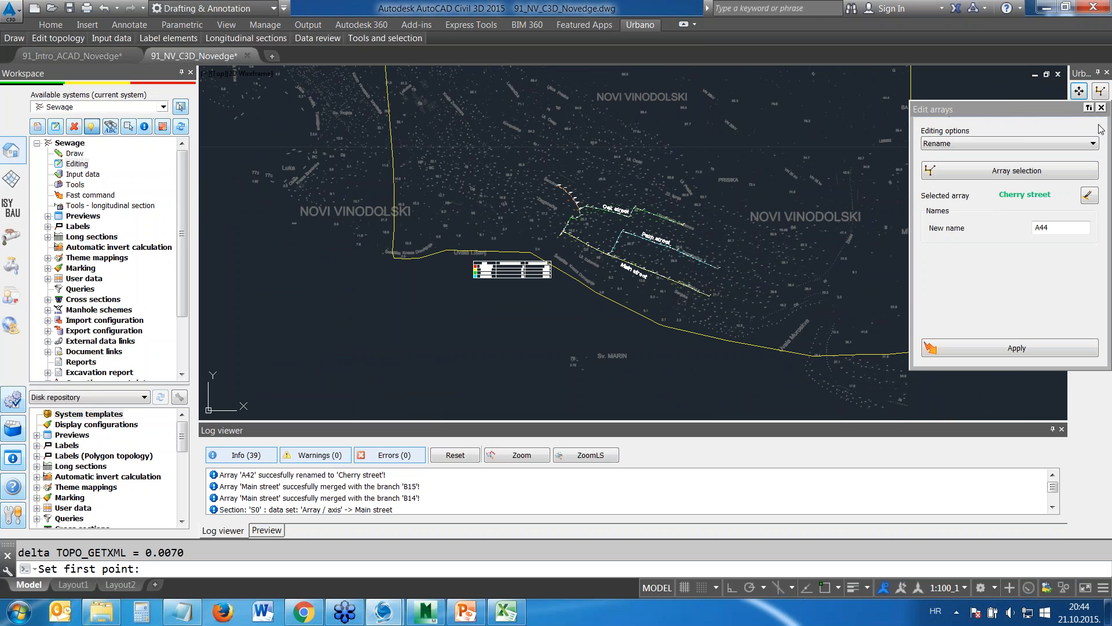
click(1101, 108)
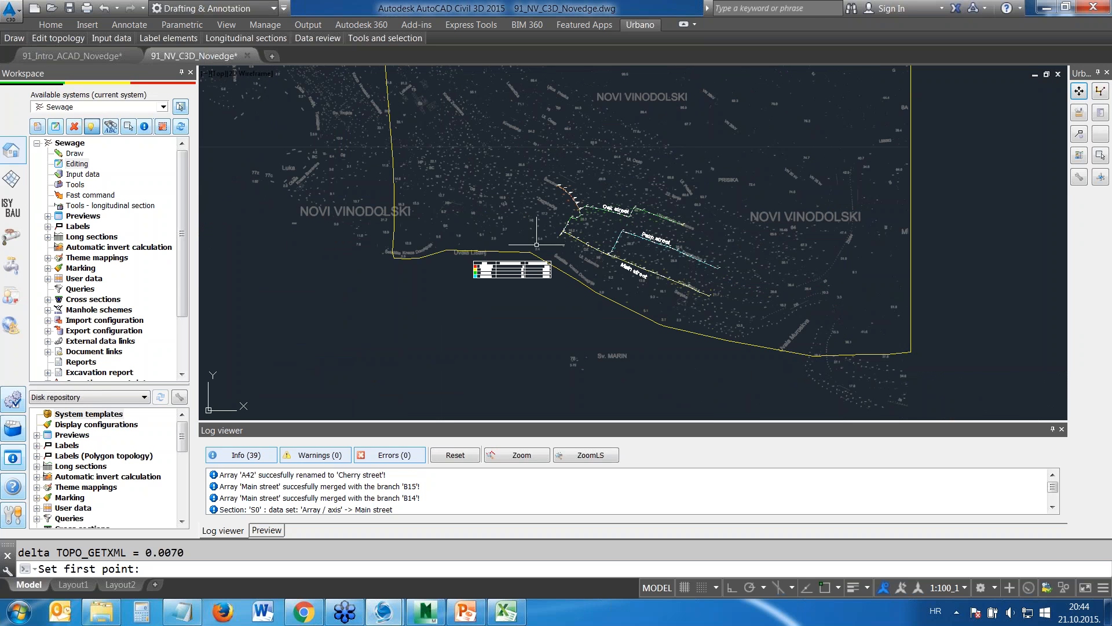
click(47, 258)
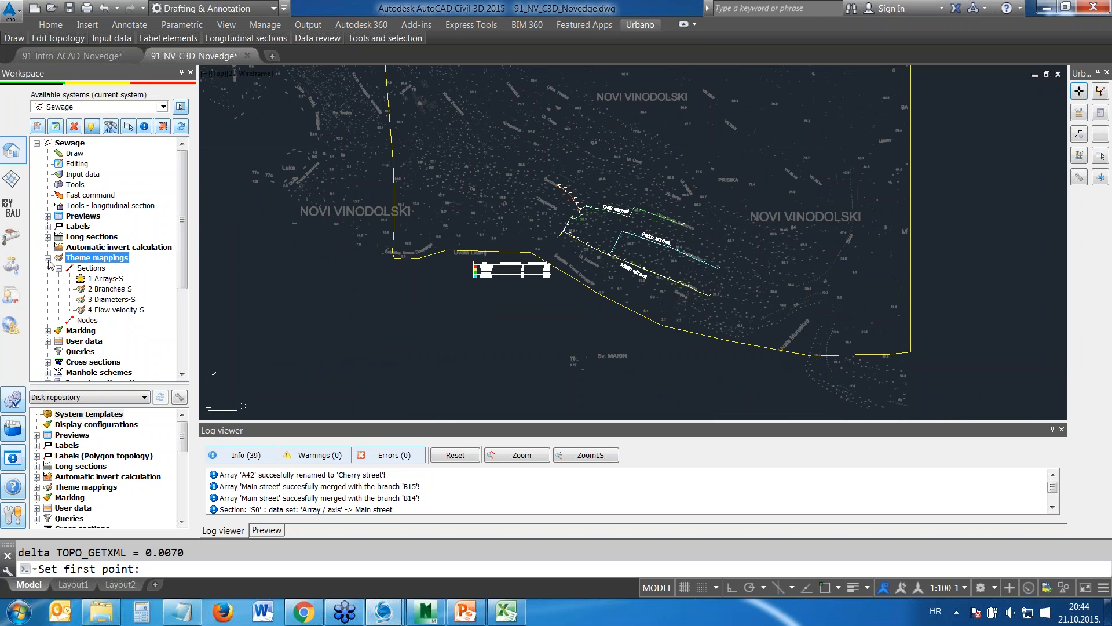
click(102, 259)
right_click(102, 262)
click(301, 269)
Turn off the 4_Street_names layer to hide the manually placed street names
middle_drag(647, 252, 545, 238)
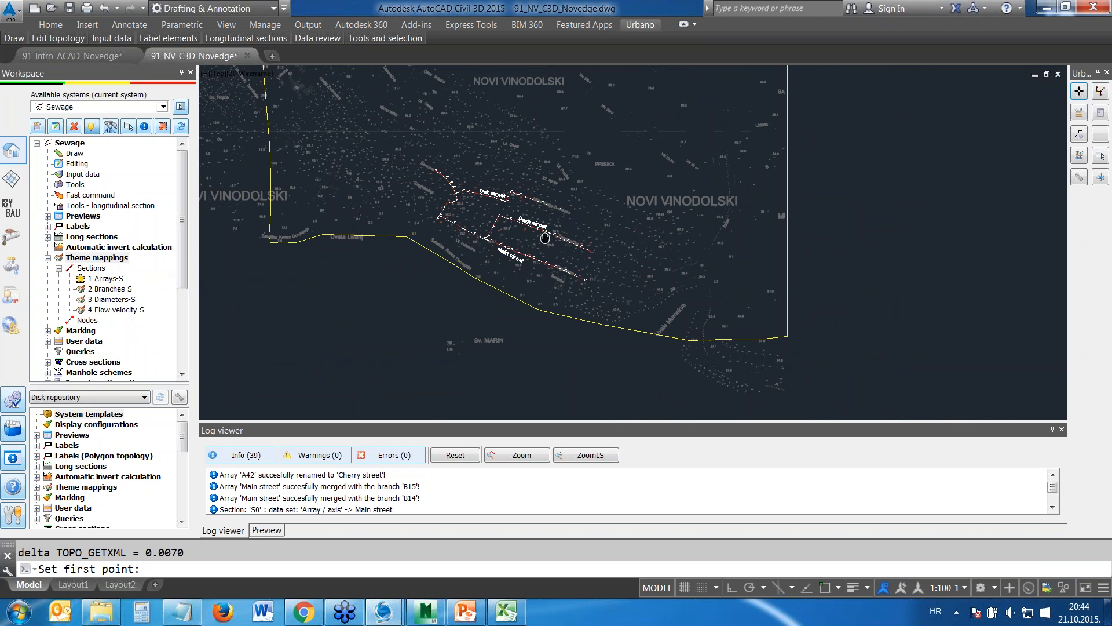
scroll(511, 211, up, 4)
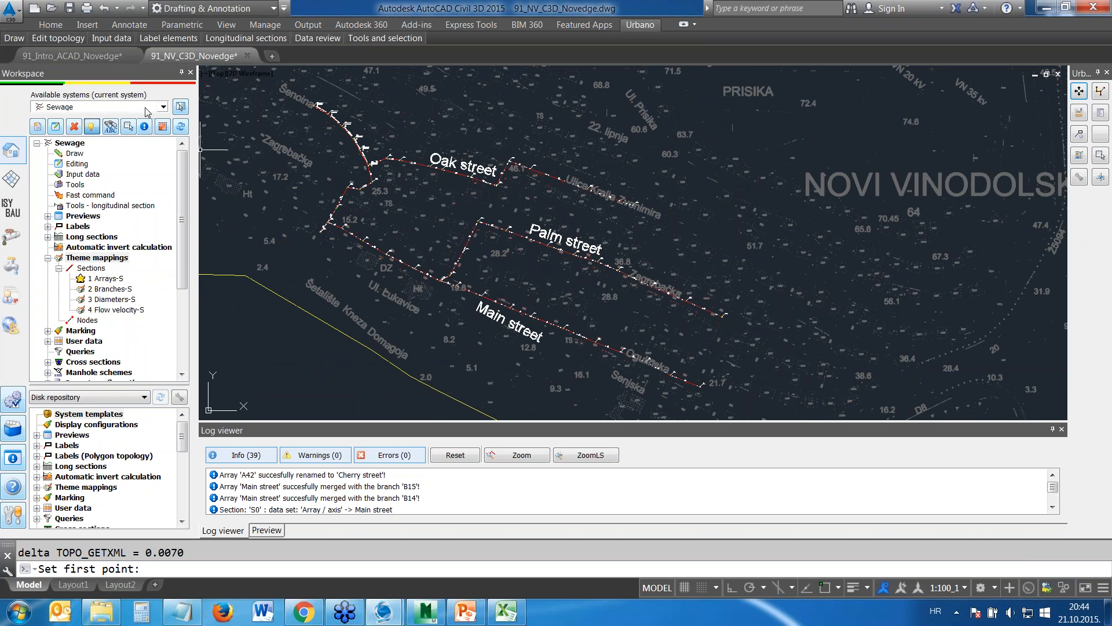
click(51, 25)
mouse_move(73, 38)
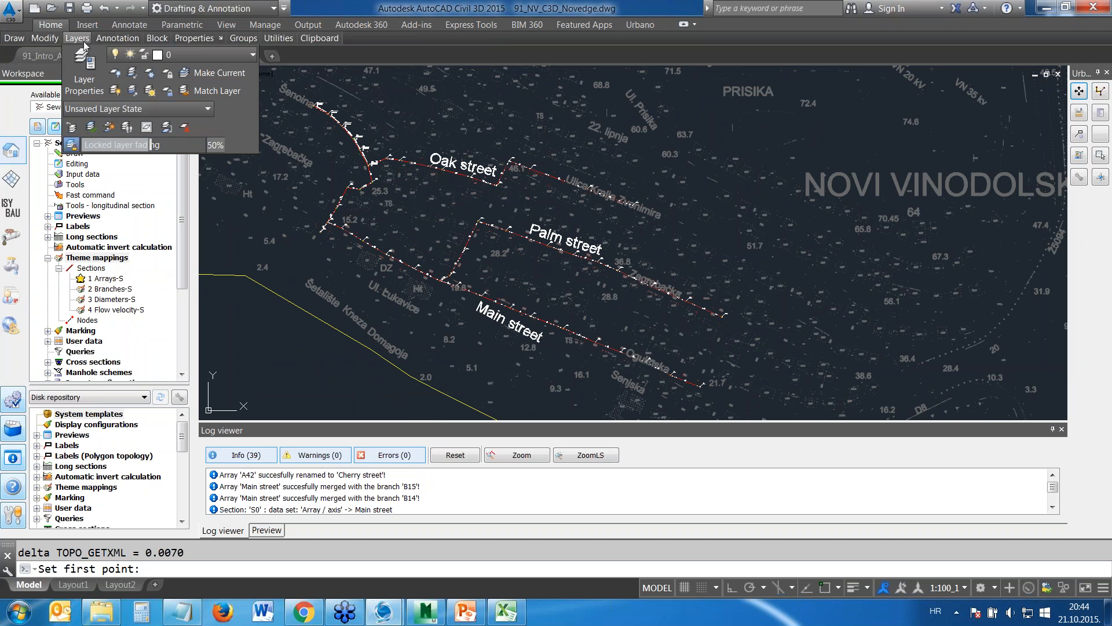
click(207, 55)
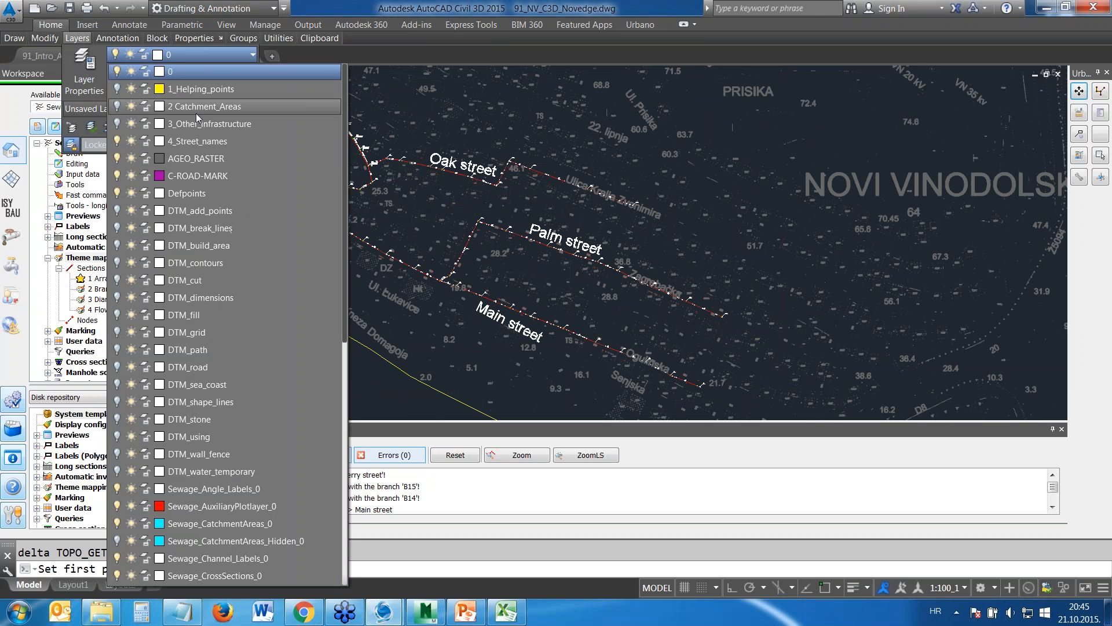
click(117, 142)
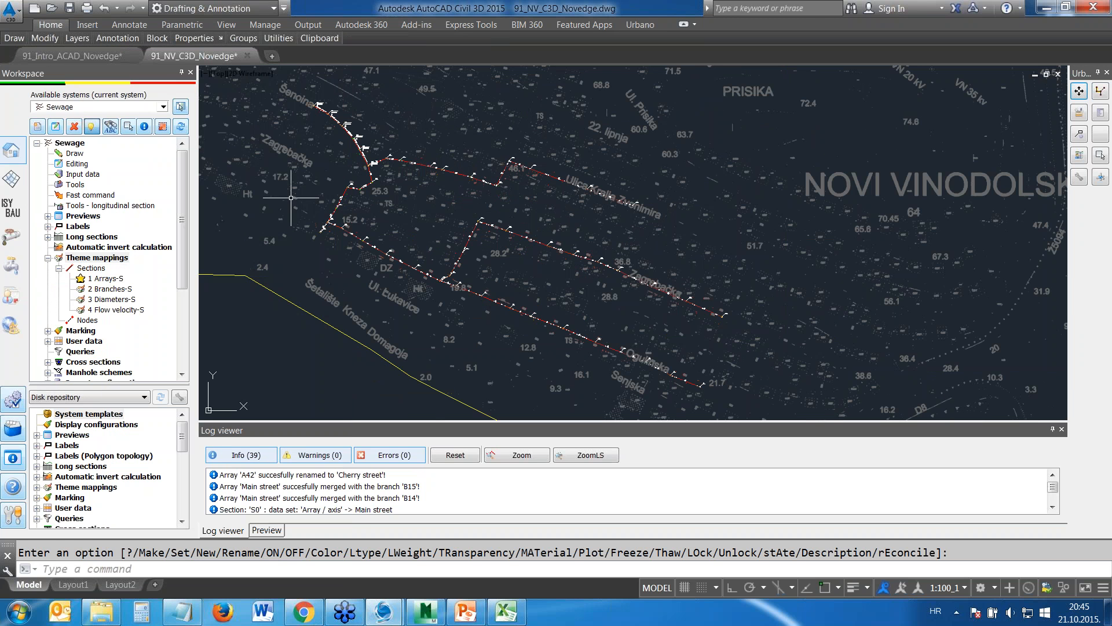
Label the sewage sections with the 5 Array Name-S section label and inspect the Palm street label
click(47, 226)
click(91, 237)
click(59, 236)
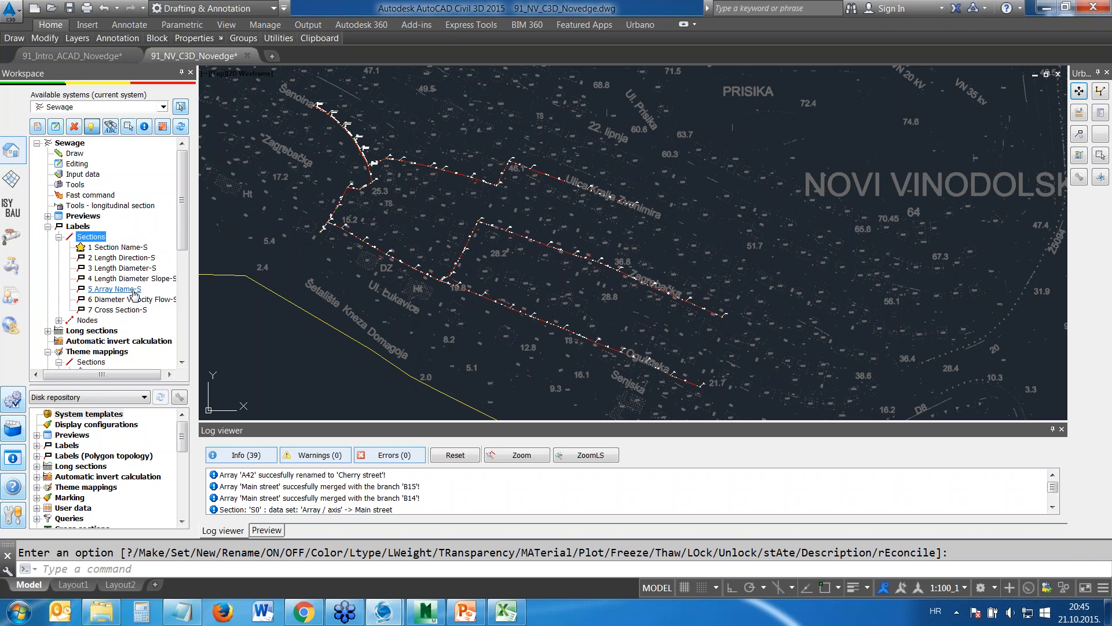
double_click(115, 289)
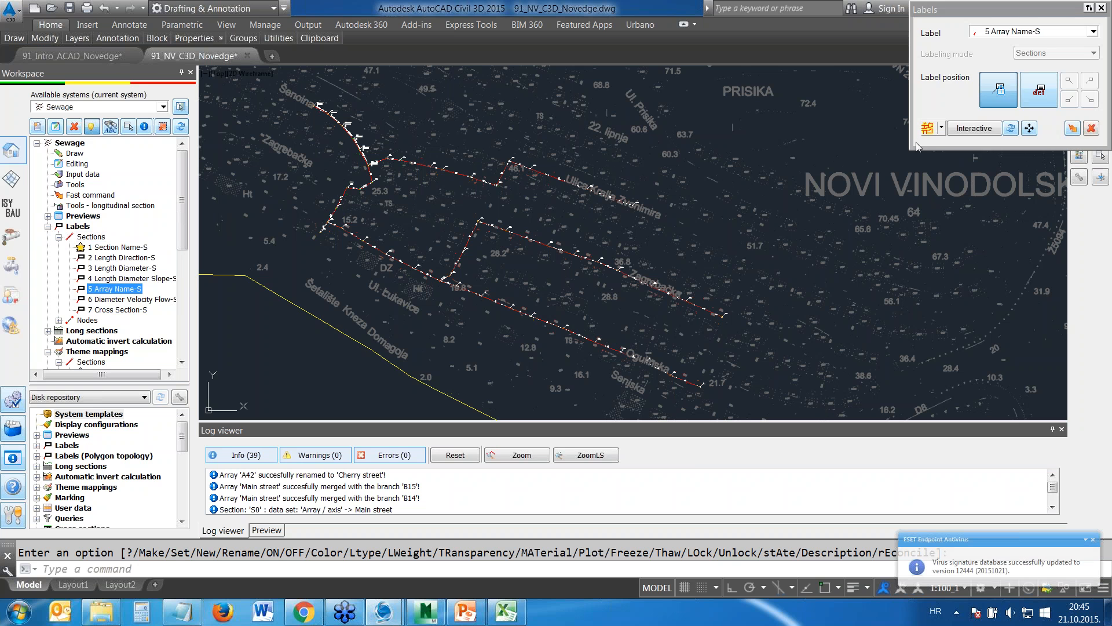
click(1072, 128)
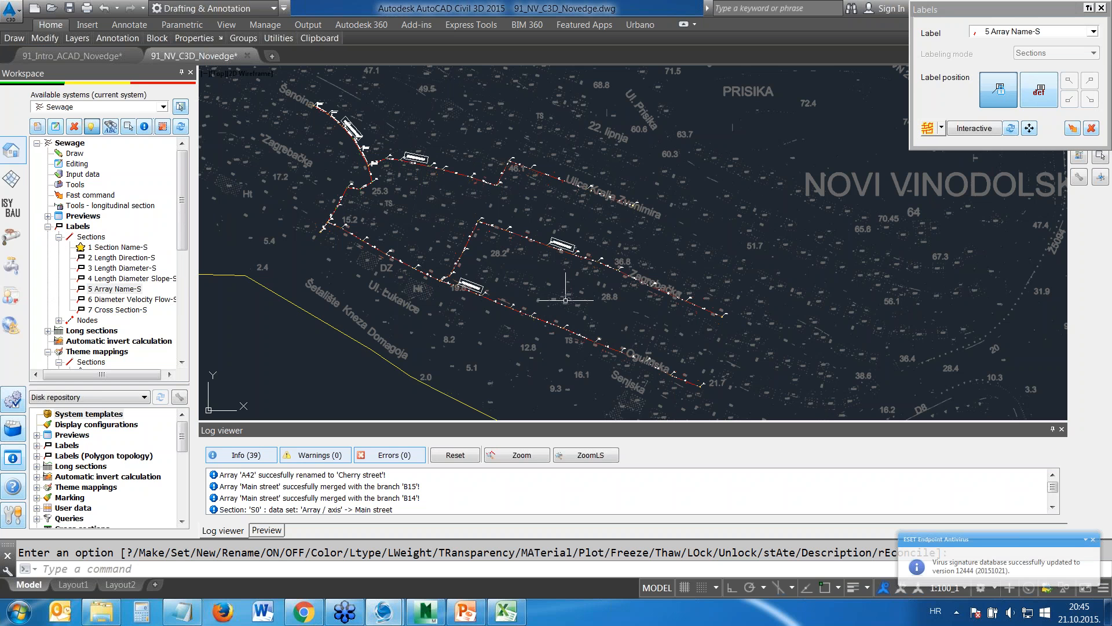
middle_drag(569, 297, 594, 259)
scroll(594, 214, up, 10)
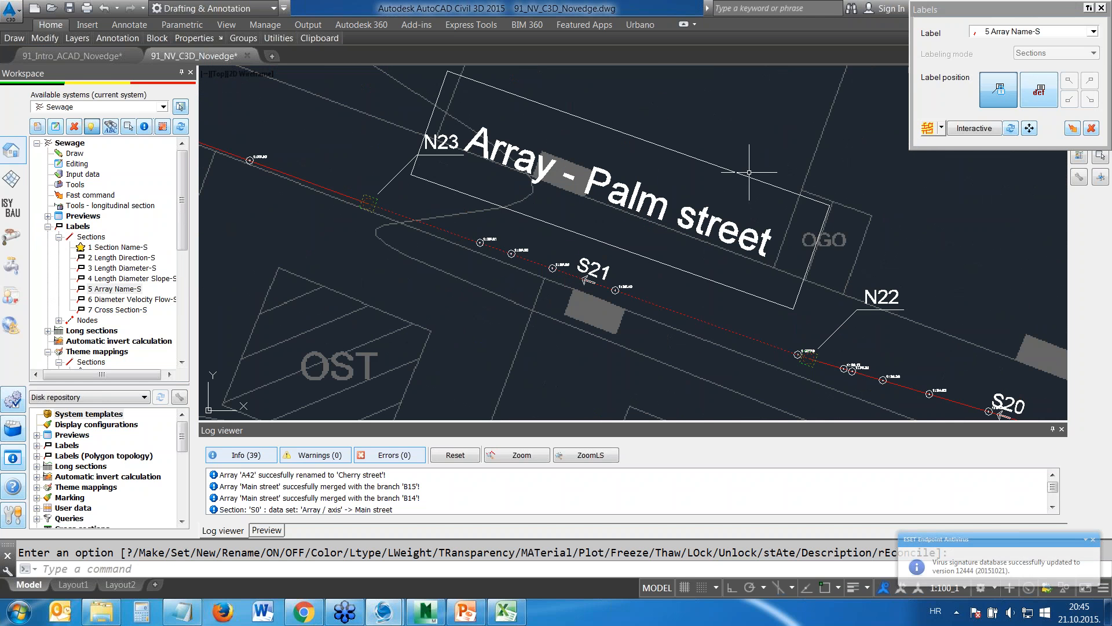
scroll(587, 199, down, 6)
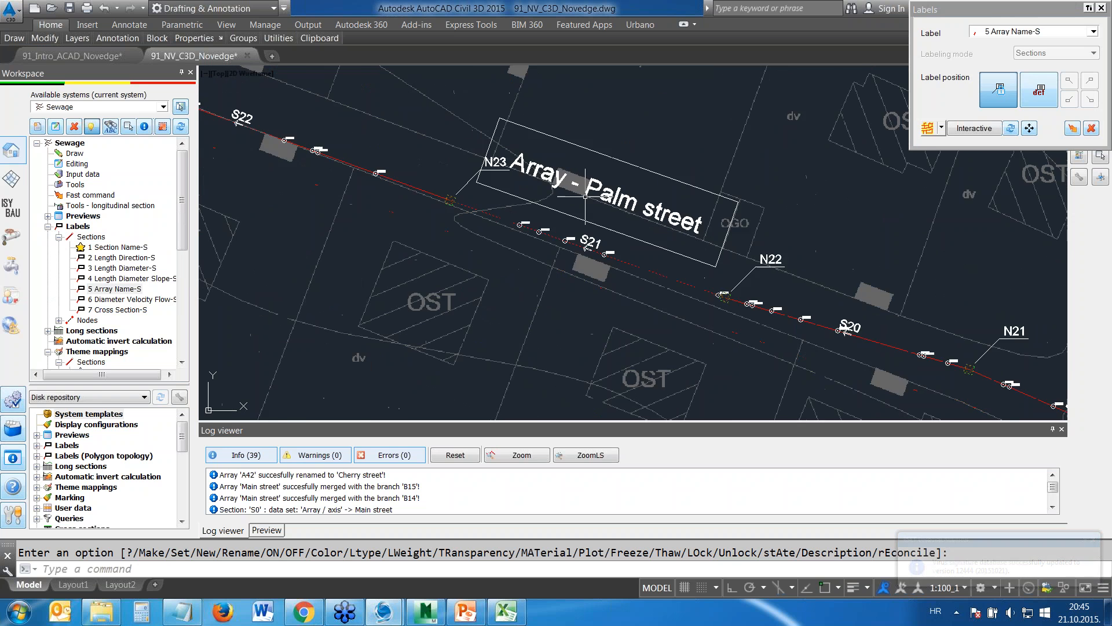
Edit the 5 Array Name-S label format: disable the frame, remove the "Array -" prefix and increase the text height
click(123, 289)
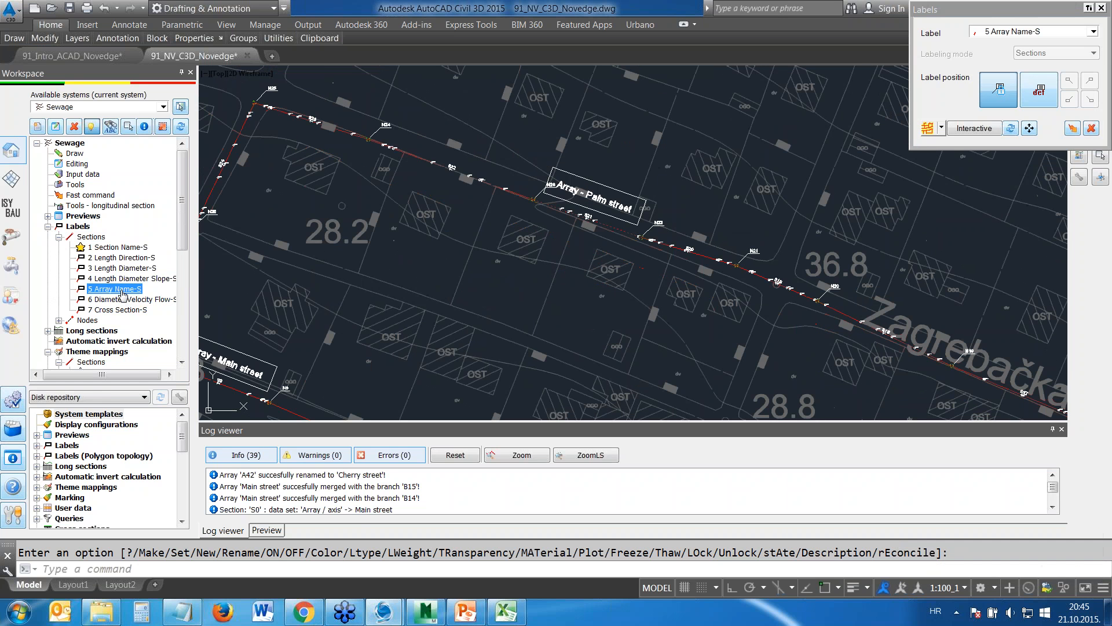
right_click(108, 290)
click(152, 307)
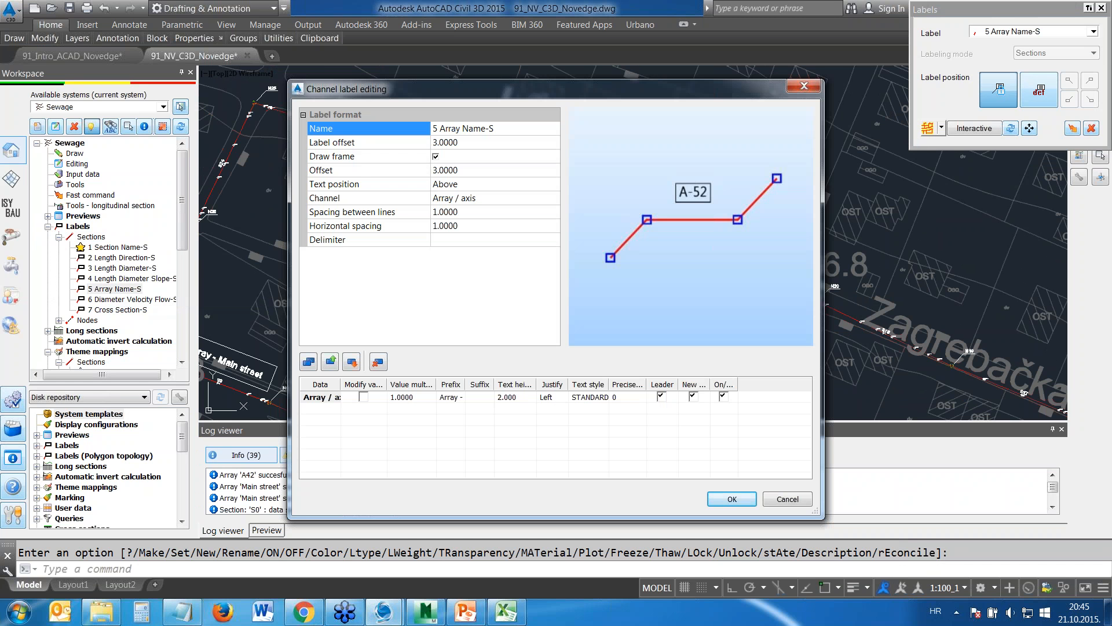
click(436, 158)
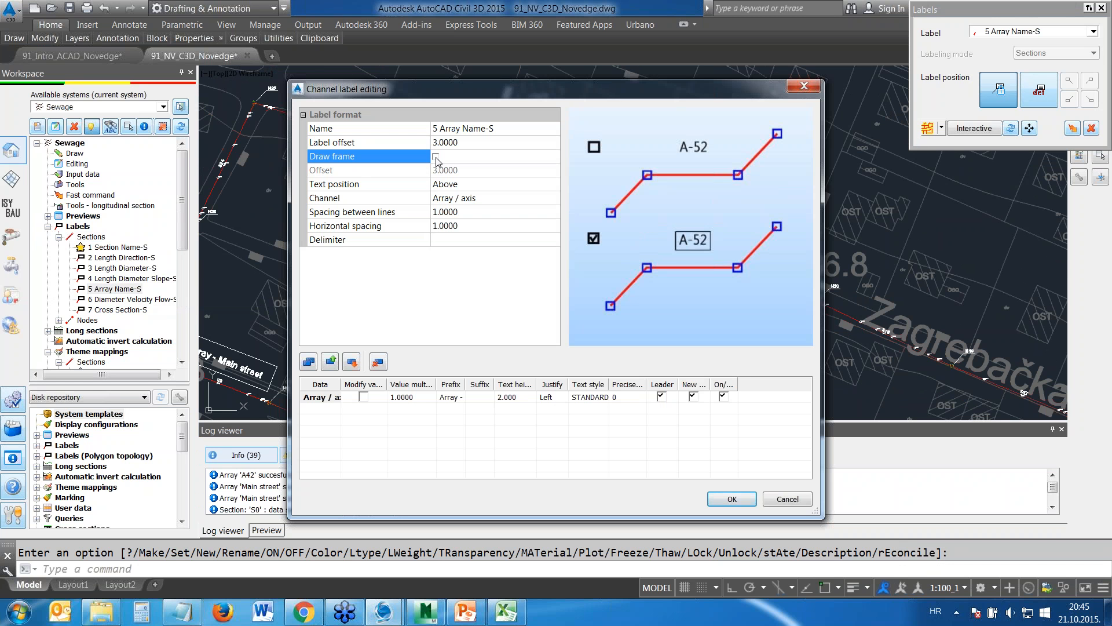
click(450, 397)
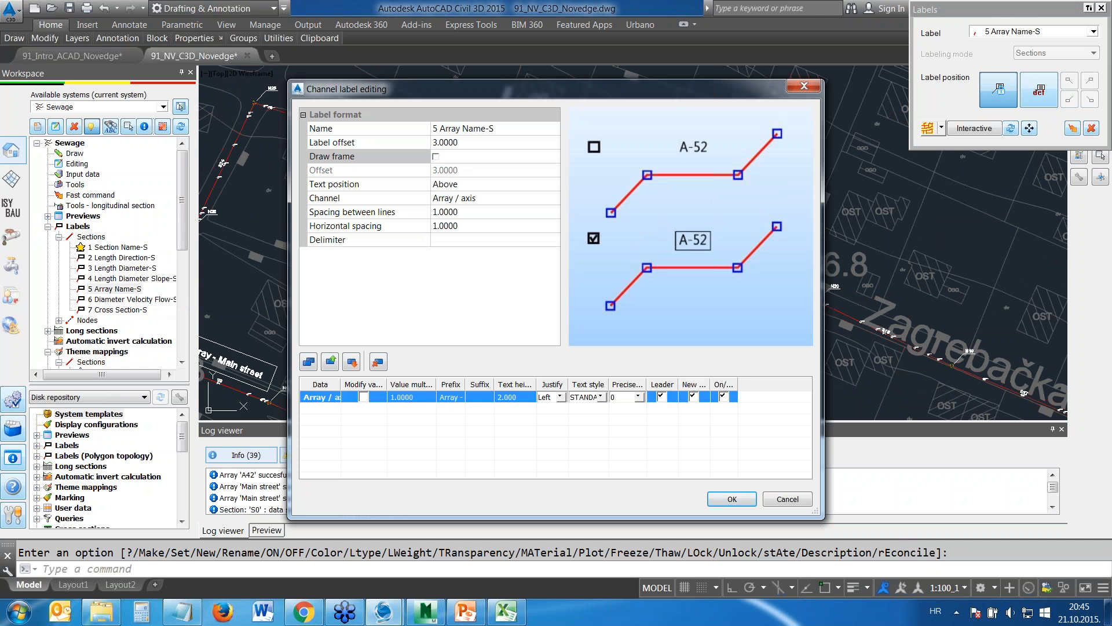
key(BackSpace)
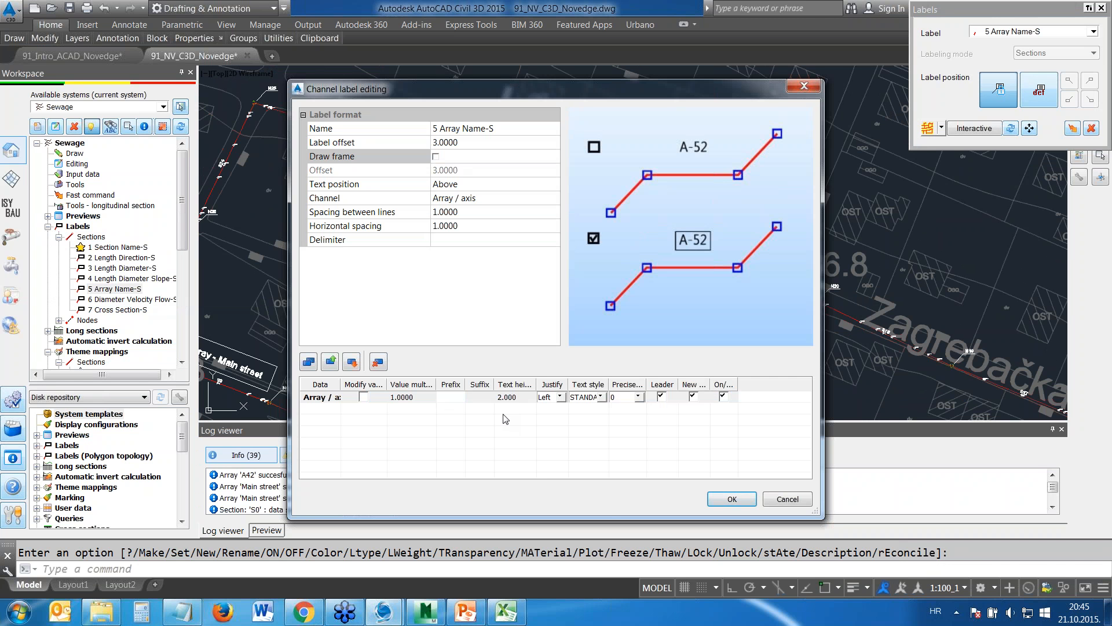
click(512, 397)
click(512, 397)
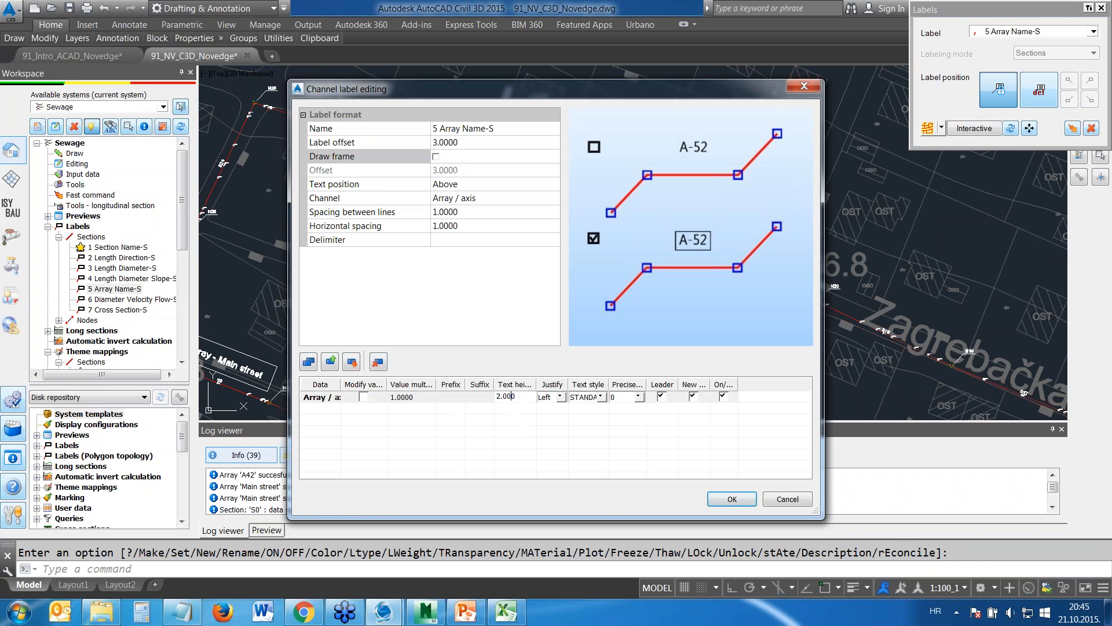
text(1)
click(491, 406)
click(735, 501)
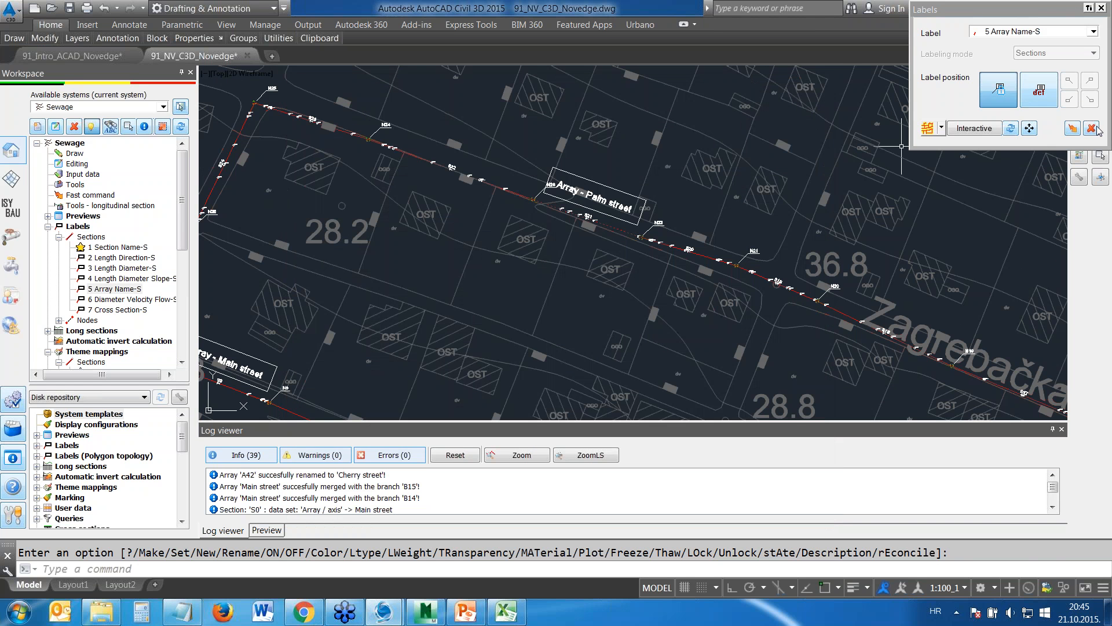
Delete the existing array name labels and draw them again with the edited 5 Array Name-S format
click(1092, 129)
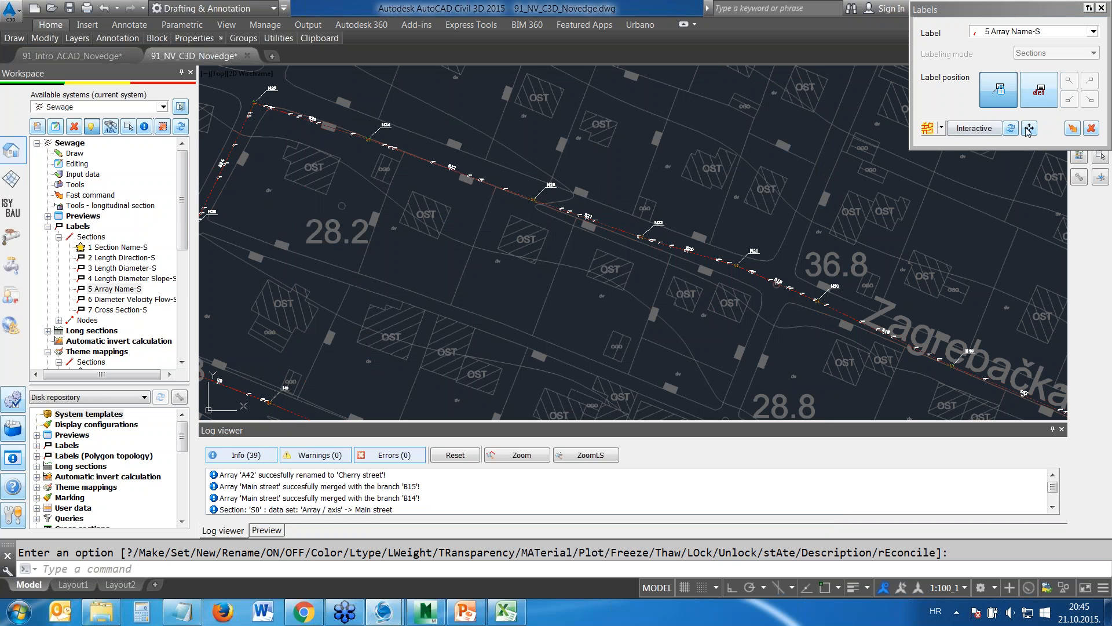
click(1073, 128)
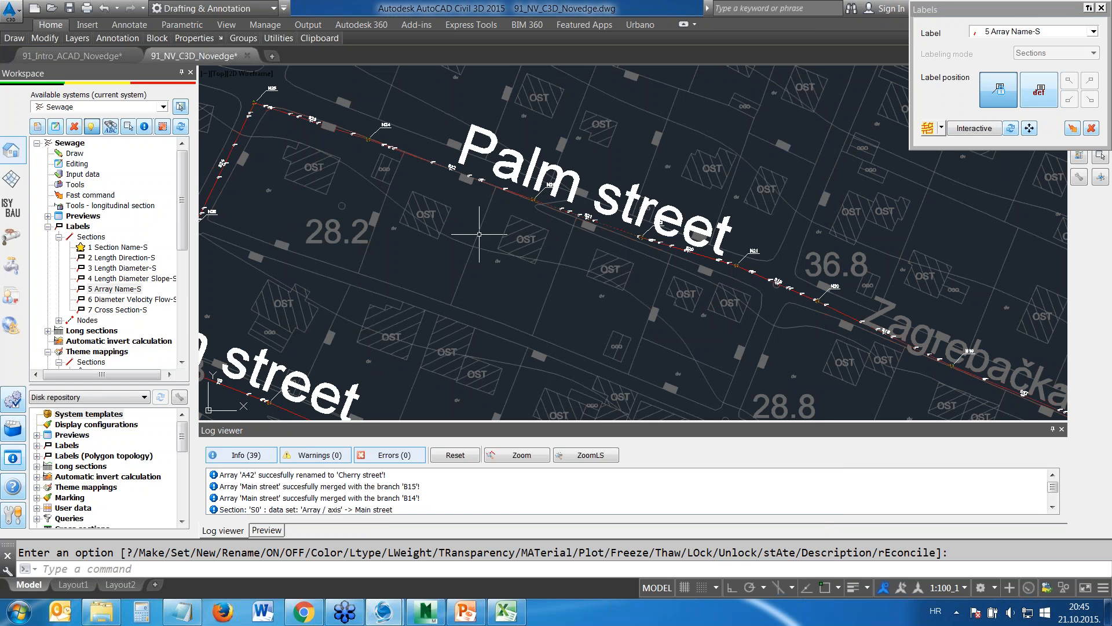
middle_drag(480, 235, 483, 236)
scroll(483, 236, down, 5)
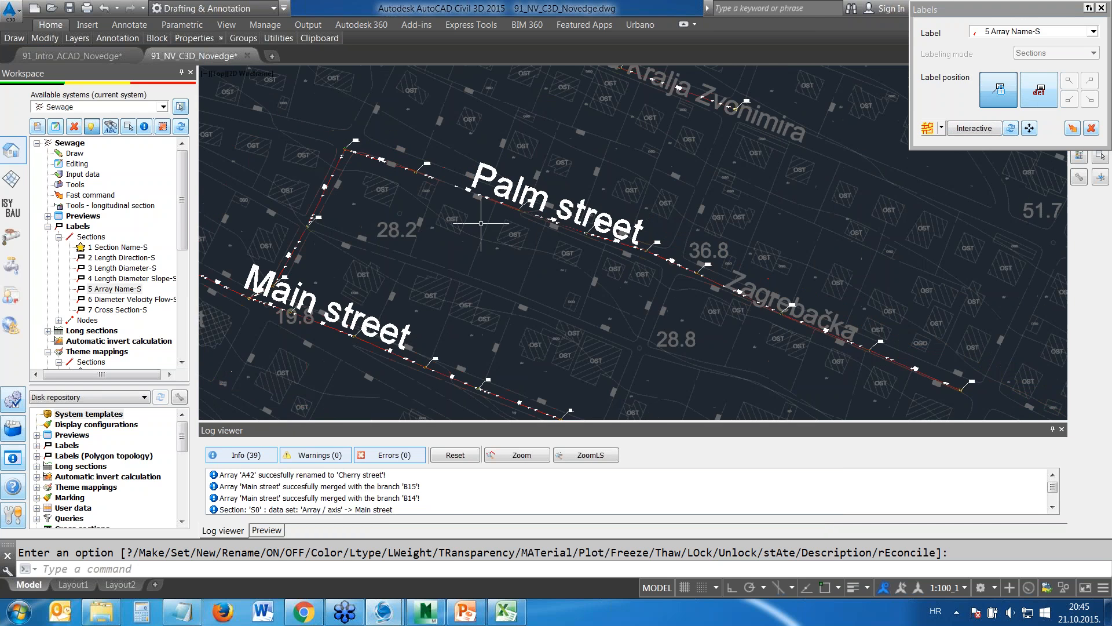
middle_drag(455, 219, 447, 218)
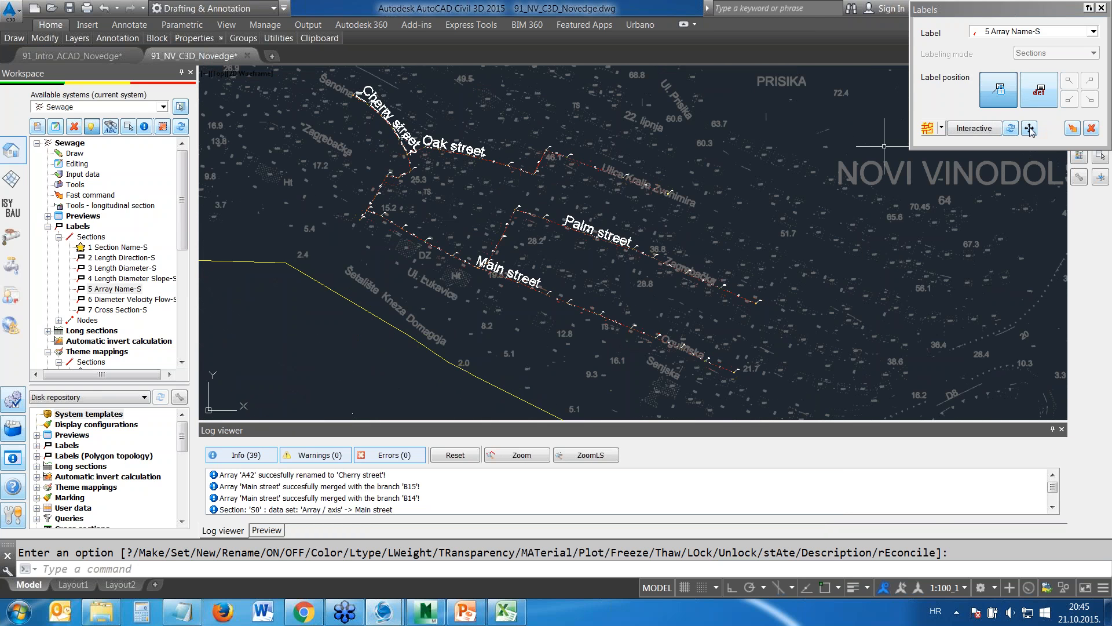
Move the Cherry street label clear of its sections and the Oak street label east along its branch
click(1073, 129)
click(379, 100)
key(Return)
click(371, 104)
click(378, 98)
click(455, 145)
key(Return)
click(456, 153)
click(585, 152)
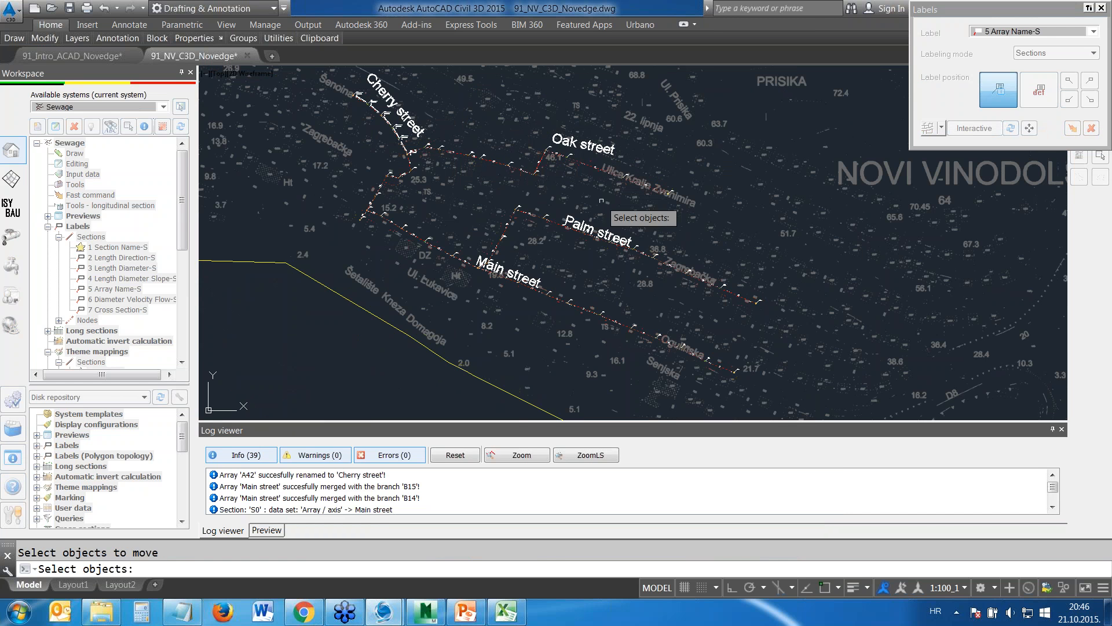
Move the Palm street and Main street labels east along their branches, and close the Labels dialog
click(585, 230)
key(Return)
click(586, 233)
click(620, 235)
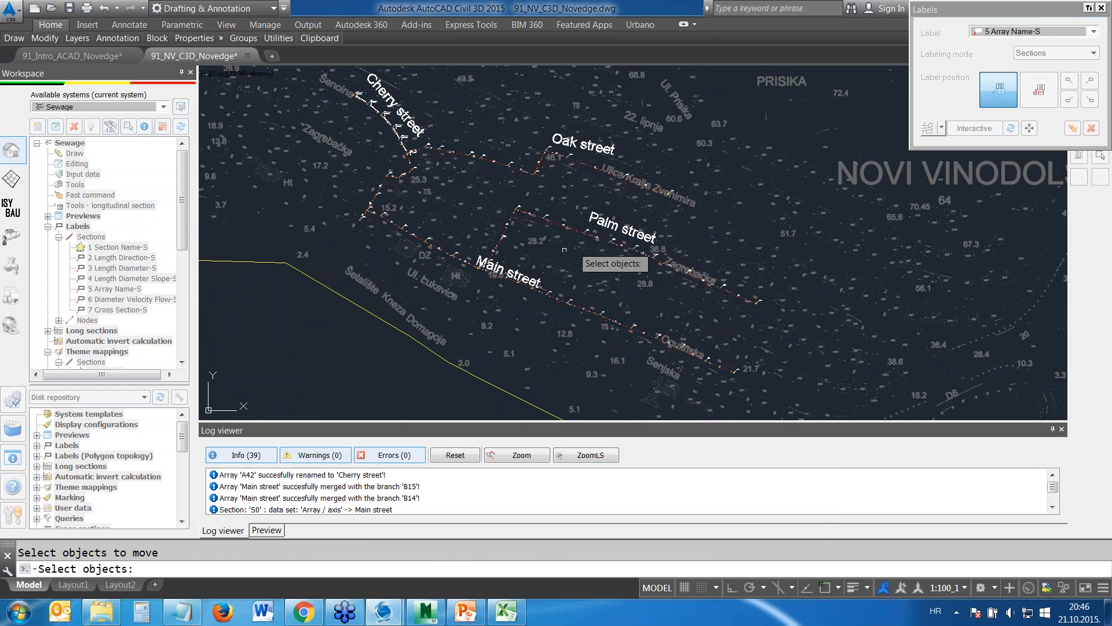
click(523, 278)
key(Return)
click(520, 277)
click(557, 280)
key(Escape)
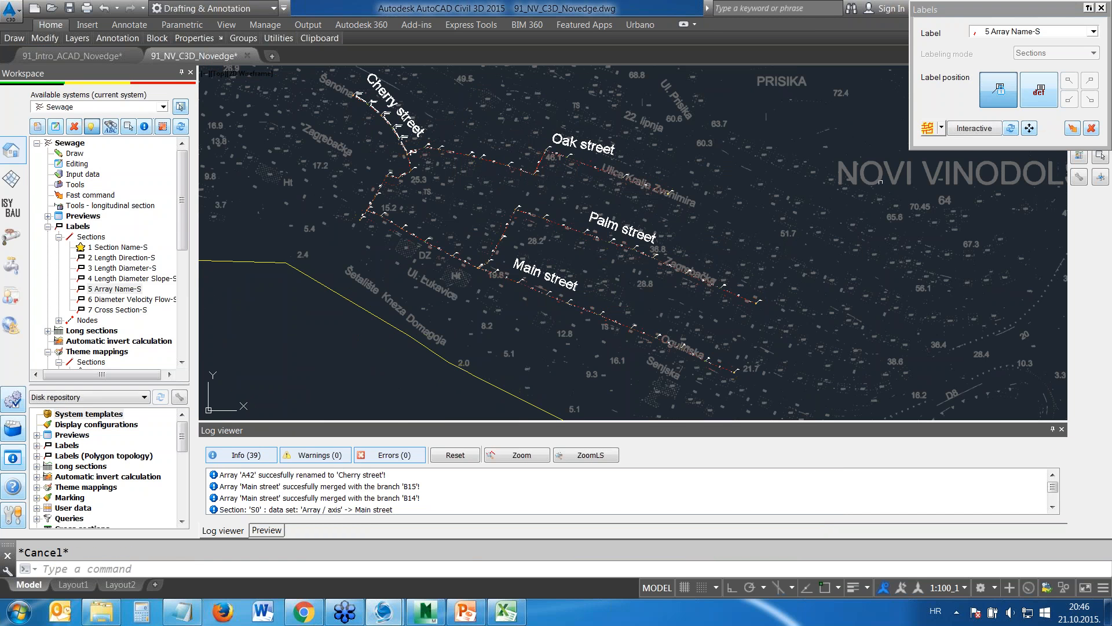
click(1101, 8)
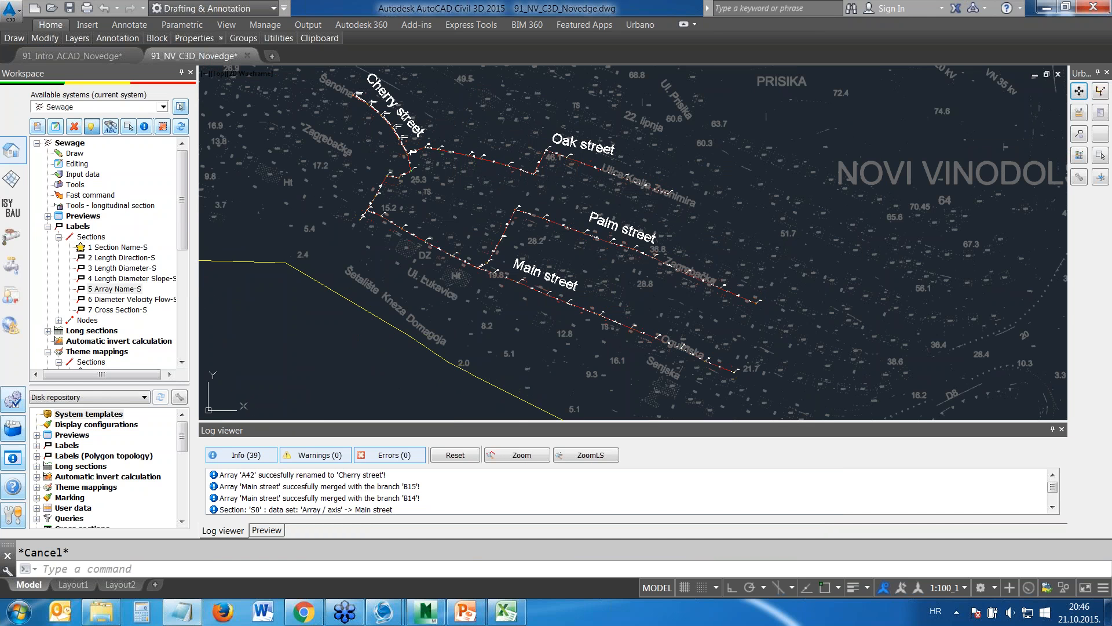
Start drawing longitudinal sections with the 2 Sewage 500/100 definition and widen the name column to show the full street names
click(47, 227)
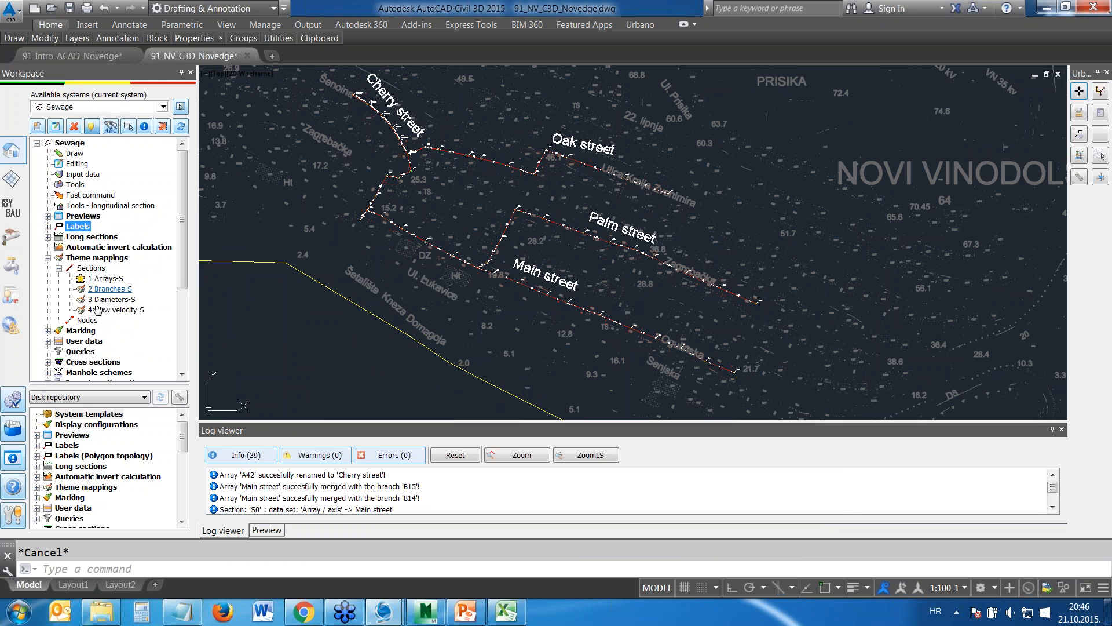
click(47, 257)
click(47, 237)
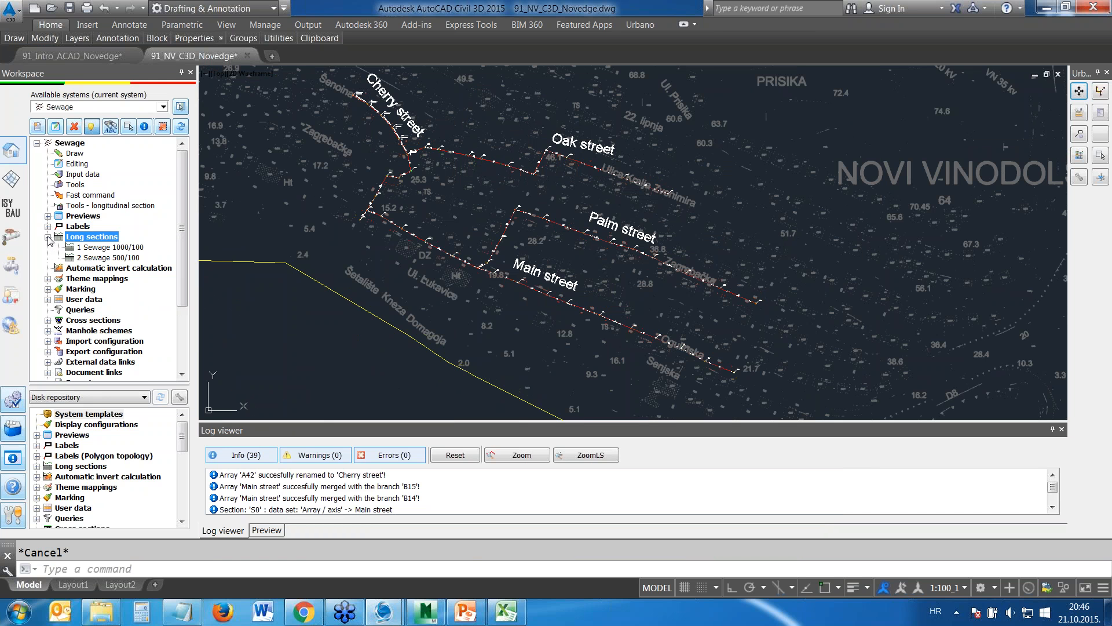
double_click(109, 258)
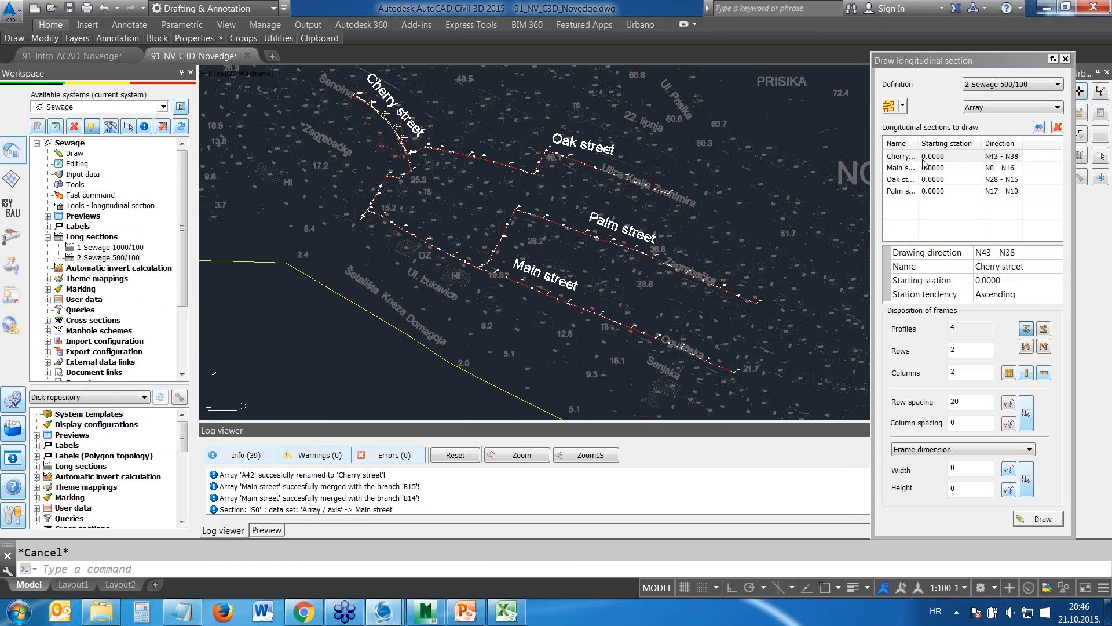
drag(917, 144, 944, 144)
click(959, 156)
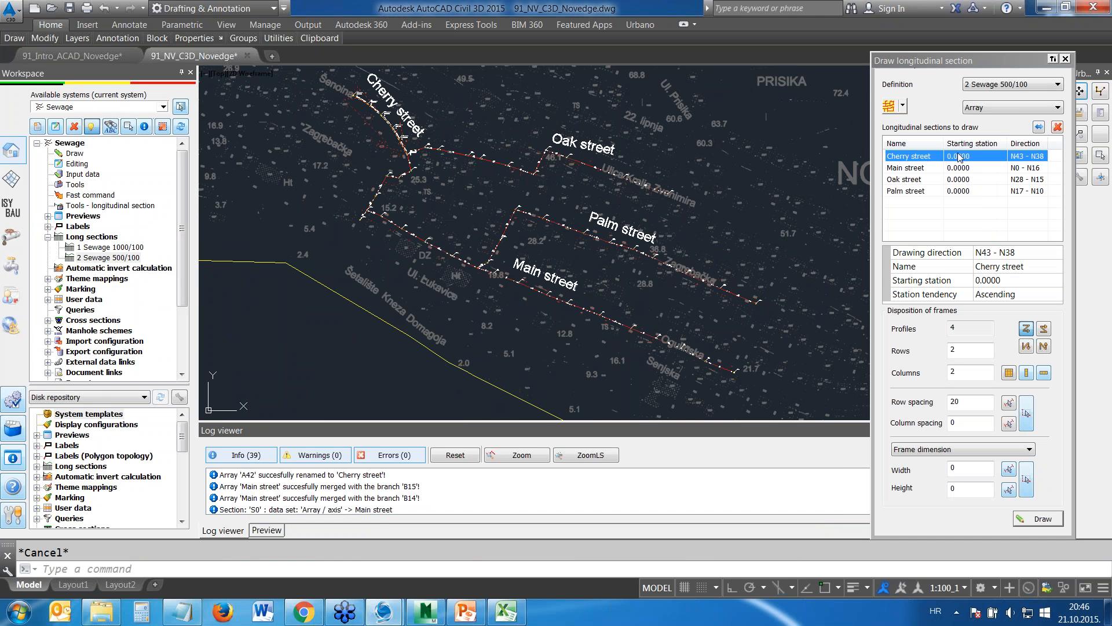
Draw the four street longitudinal sections in a vertical arrangement, inserted in the empty area east of the map boundary
click(1027, 374)
click(1041, 519)
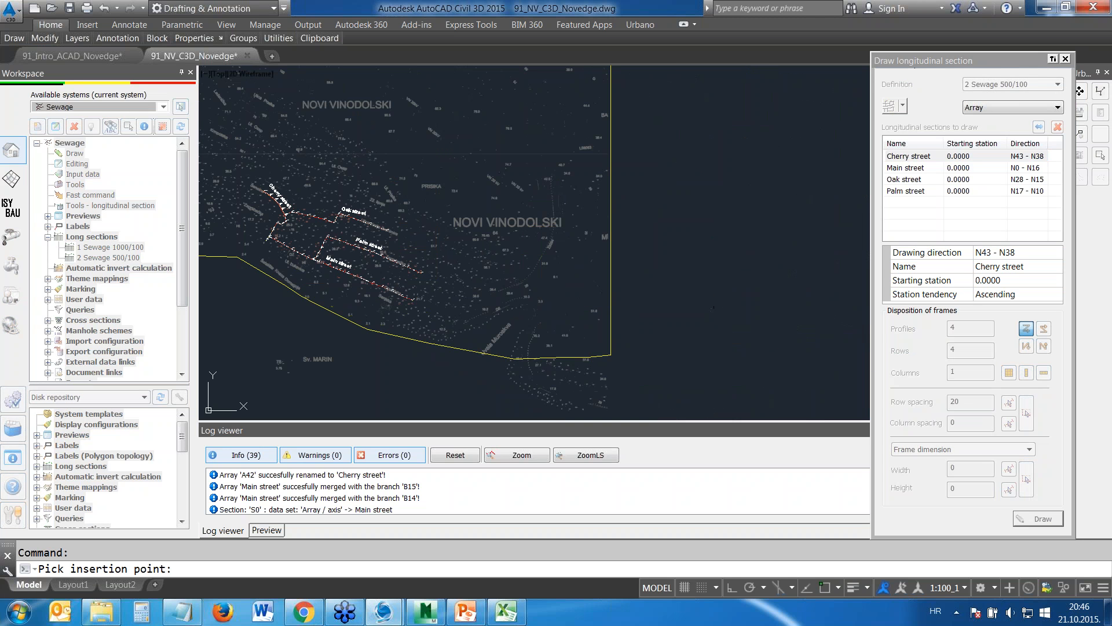
click(642, 336)
Examine the Cherry street longitudinal section, including its terrain profile and the data rows in the table below it
scroll(646, 215, up, 2)
scroll(646, 244, up, 10)
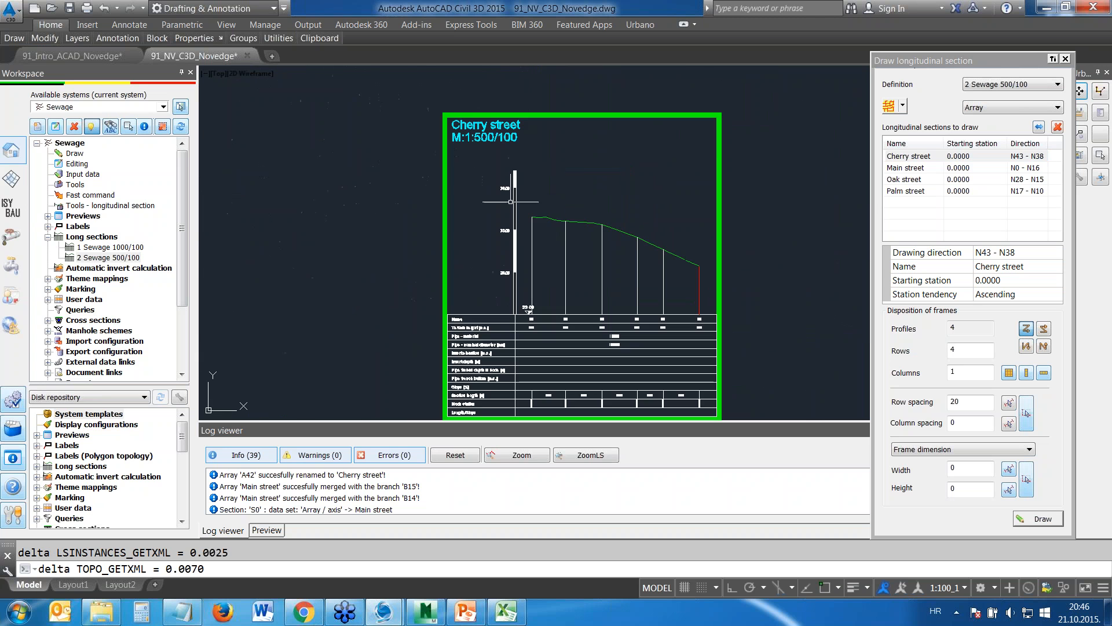
middle_drag(560, 264, 589, 230)
scroll(585, 174, up, 2)
scroll(584, 176, down, 2)
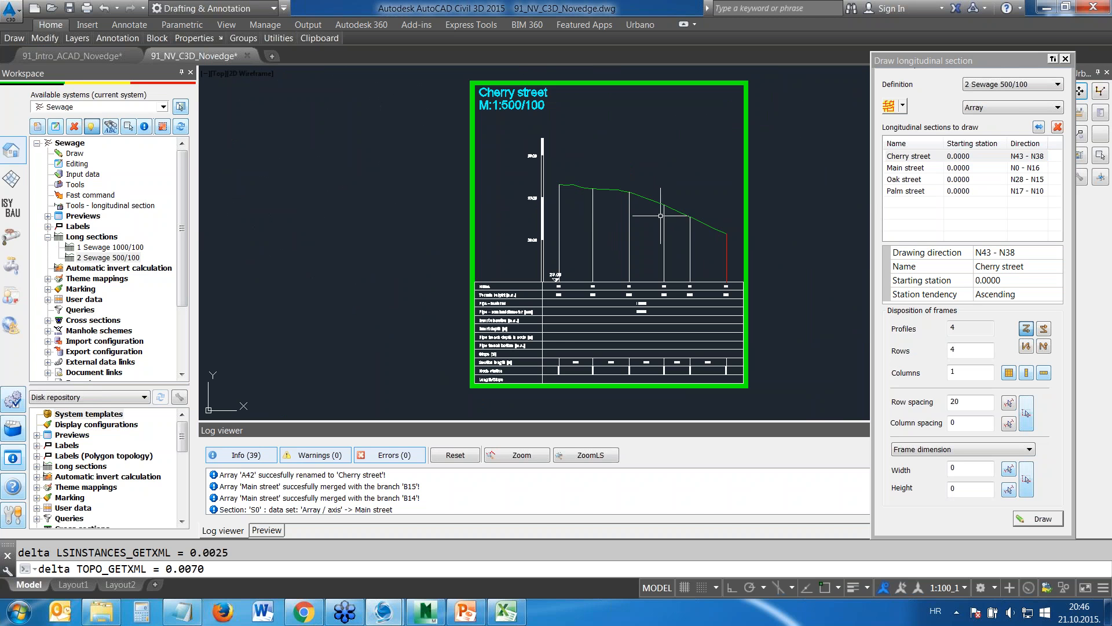
middle_drag(560, 317, 543, 200)
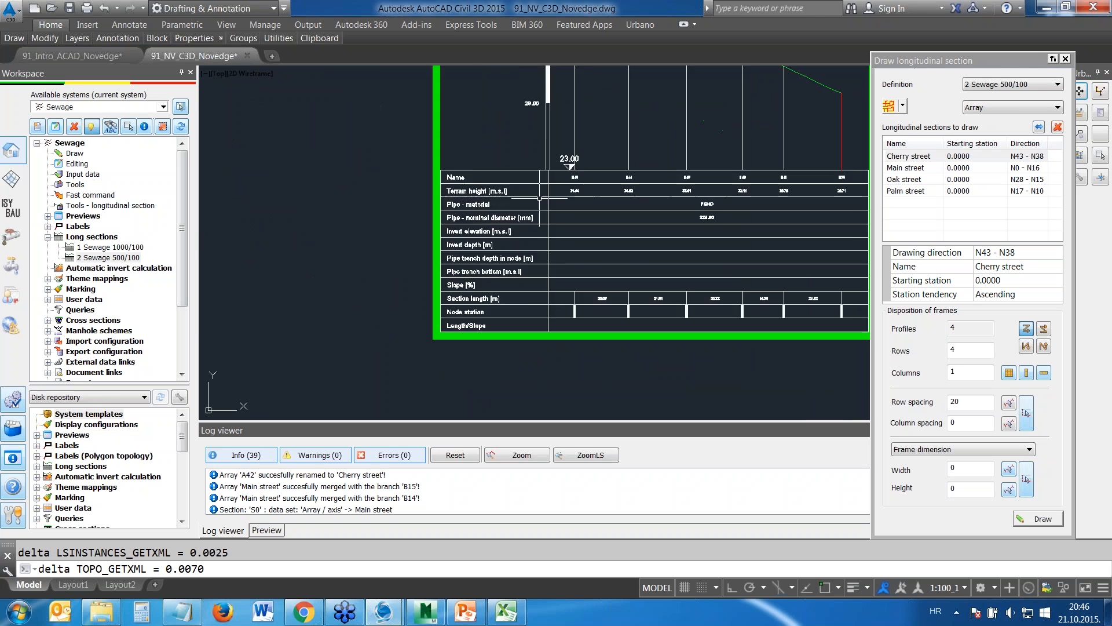
scroll(543, 200, up, 4)
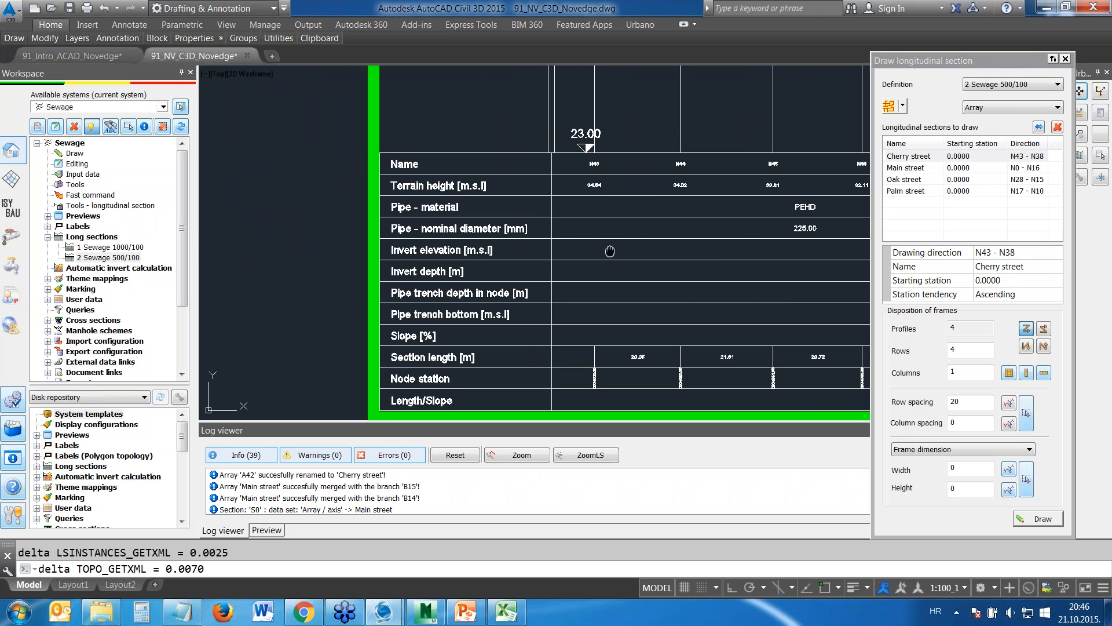
scroll(556, 232, down, 8)
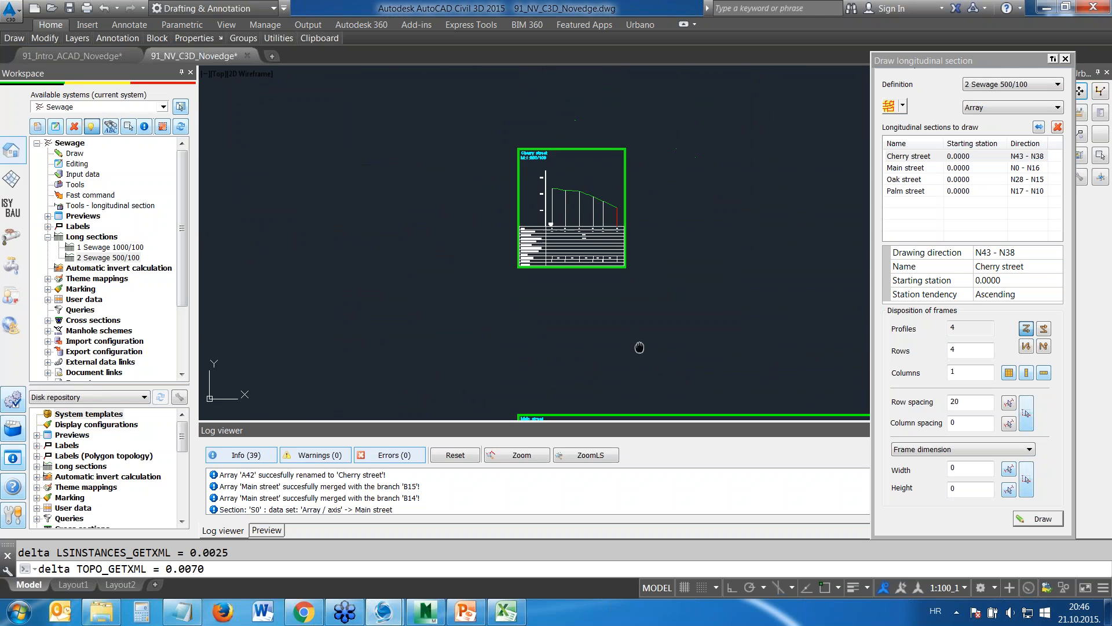
Look over the Main street, Oak street and Palm street longitudinal sections, then view the whole column of sections
middle_drag(638, 358, 616, 156)
middle_drag(571, 245, 531, 161)
scroll(548, 200, up, 2)
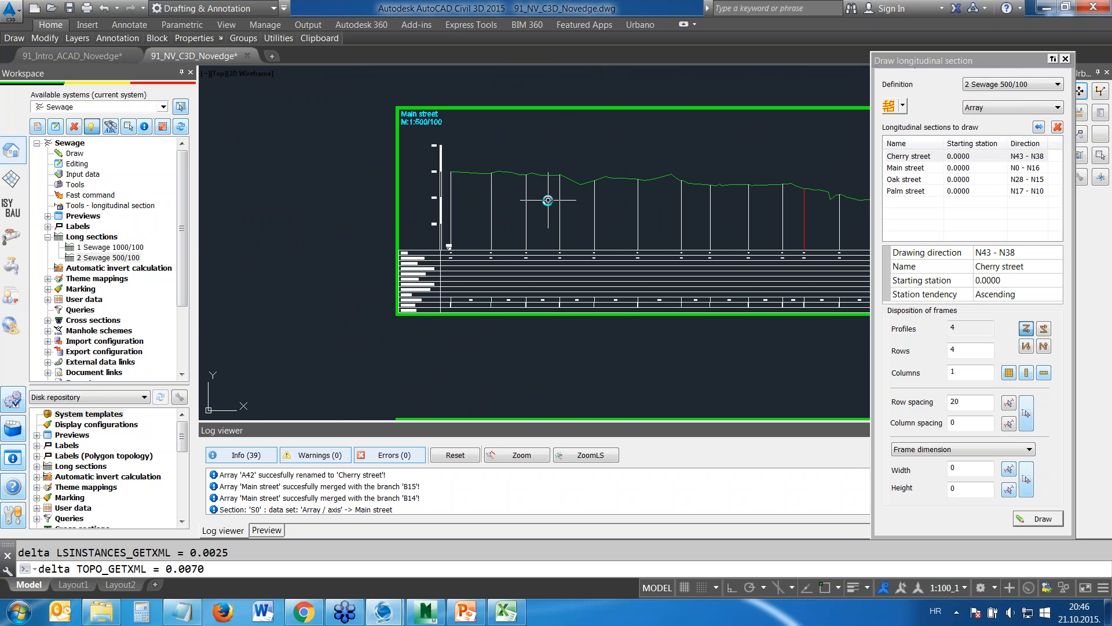
mouse_move(668, 351)
middle_down()
mouse_move(621, 269)
mouse_move(595, 186)
middle_up()
scroll(565, 317, down, 2)
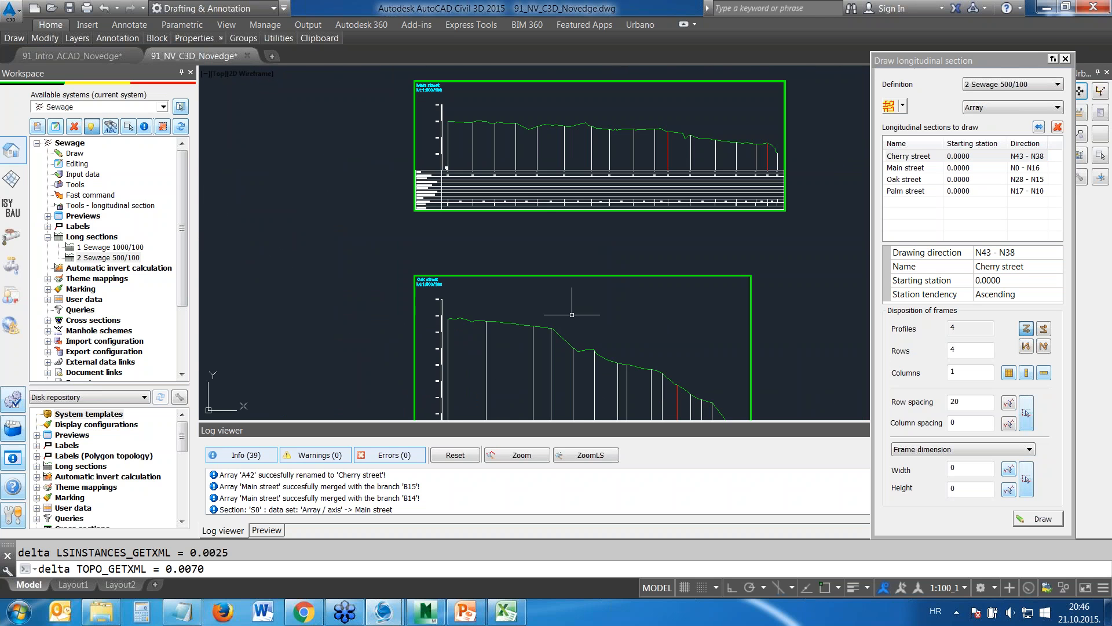
scroll(583, 318, down, 2)
scroll(583, 323, down, 2)
middle_drag(589, 393, 568, 201)
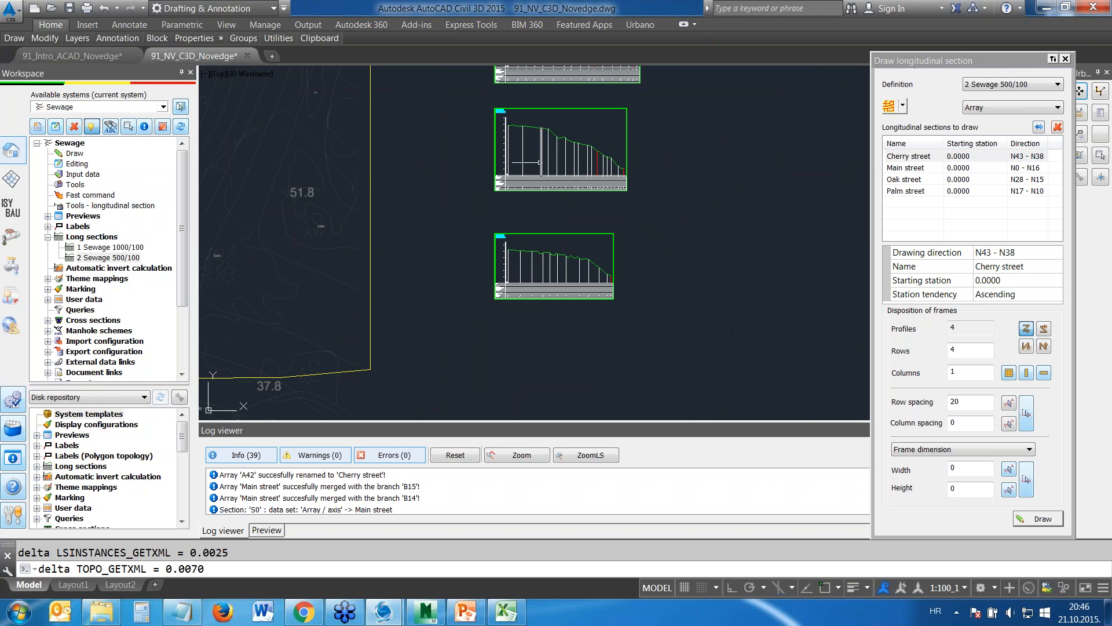
scroll(545, 168, down, 2)
mouse_move(547, 132)
middle_down()
mouse_move(584, 216)
mouse_move(563, 249)
middle_up()
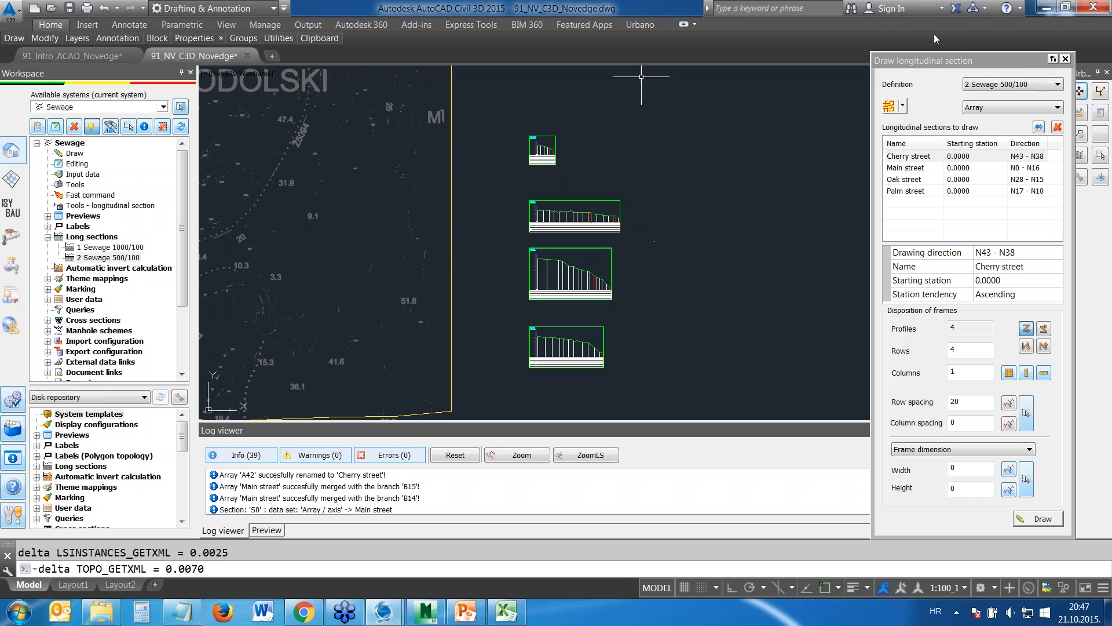
Finish drawing sections and add the Min slope 10 and Min depth 1.5m invert calculation configurations from the disk repository to the Sewage system
click(1066, 59)
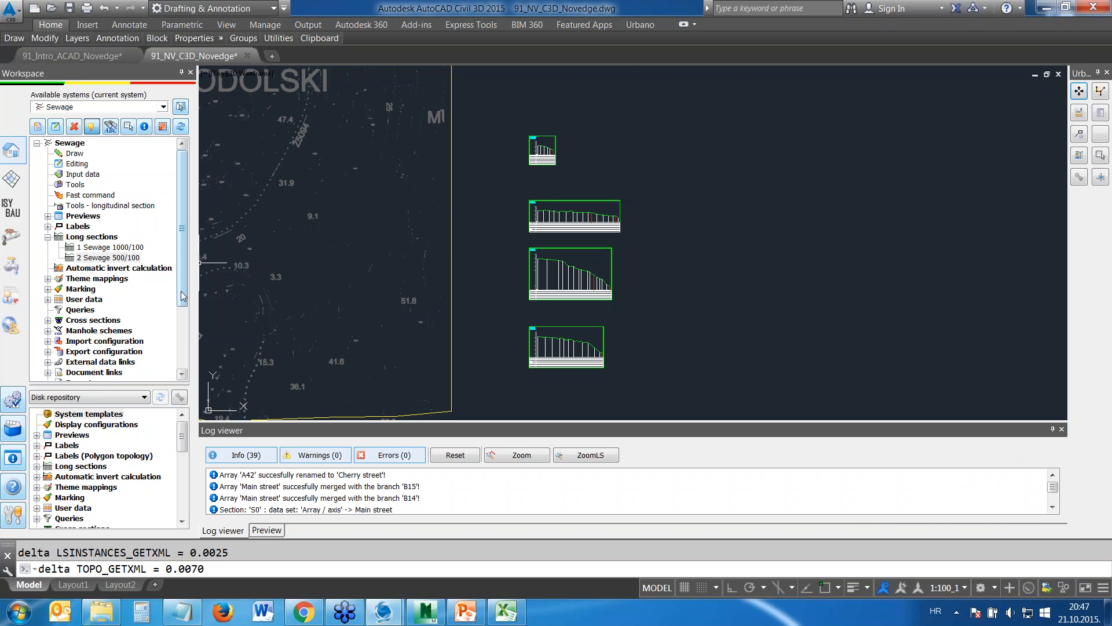
scroll(174, 313, down, 3)
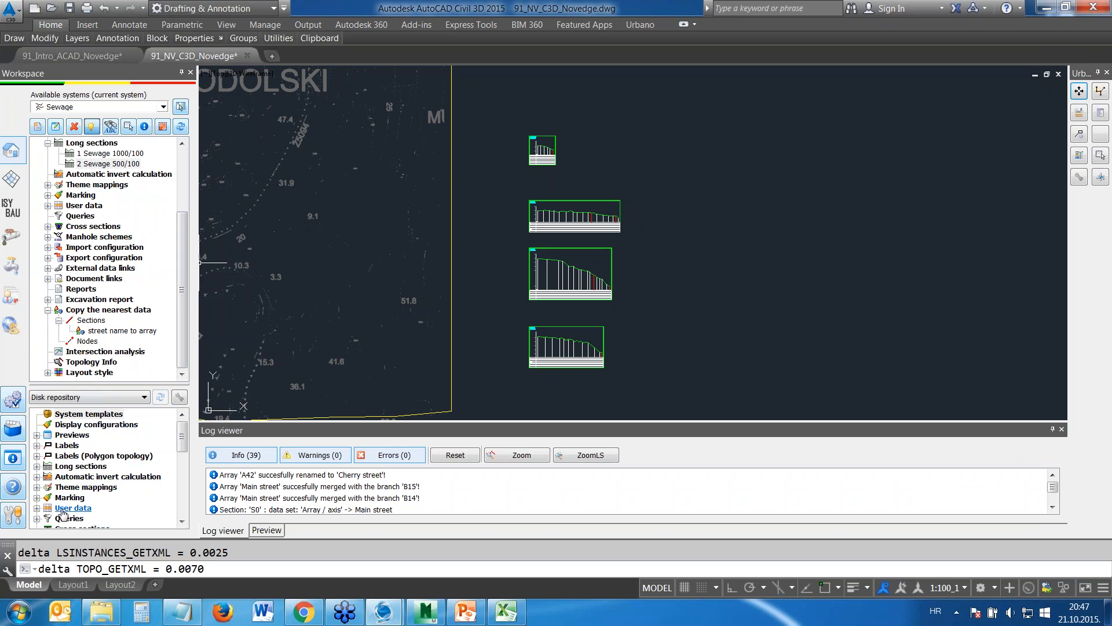
click(87, 476)
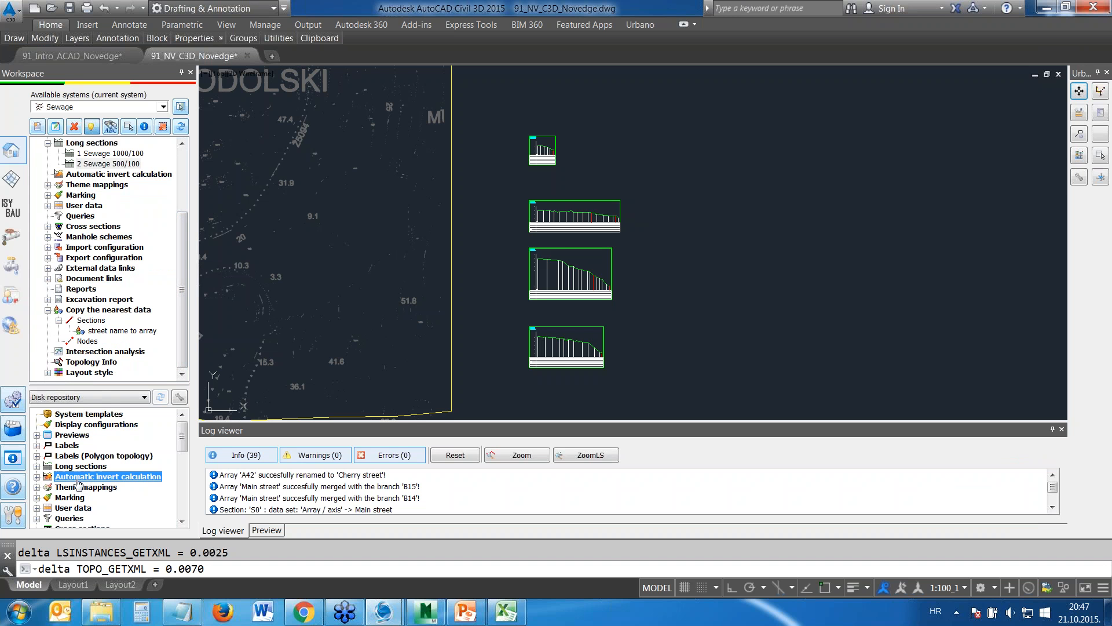
click(36, 476)
drag(186, 442, 187, 447)
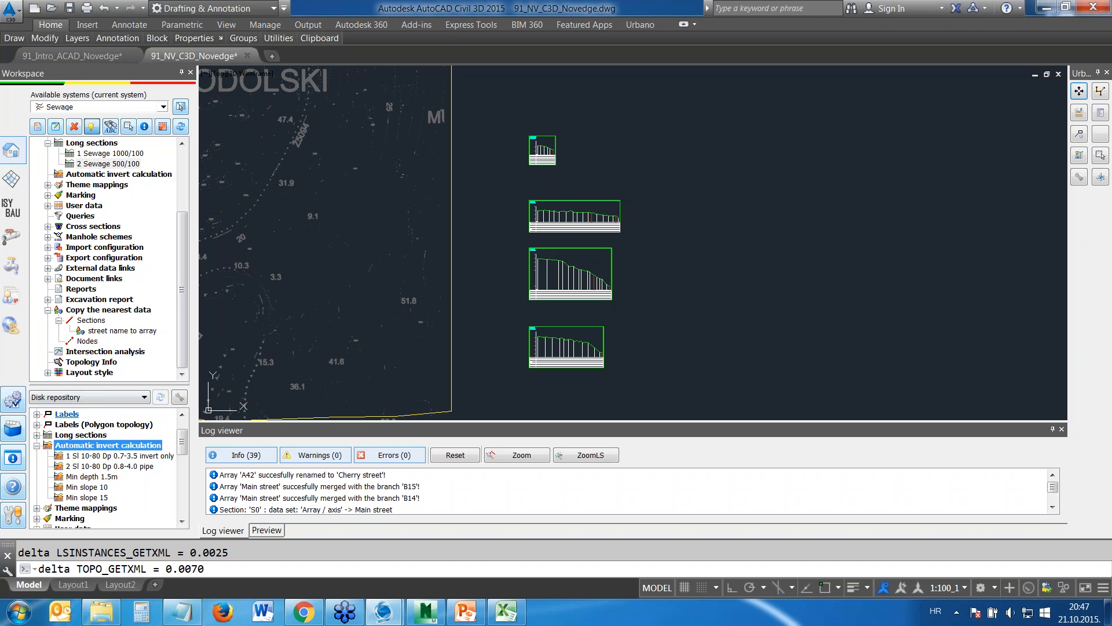
drag(86, 487, 123, 352)
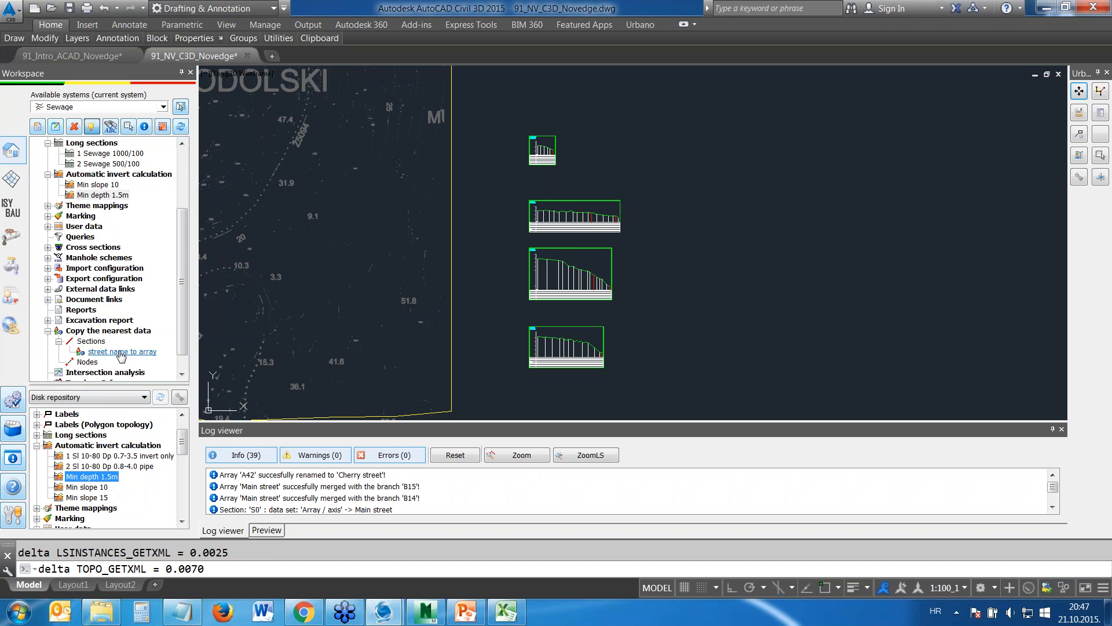
drag(183, 241, 179, 217)
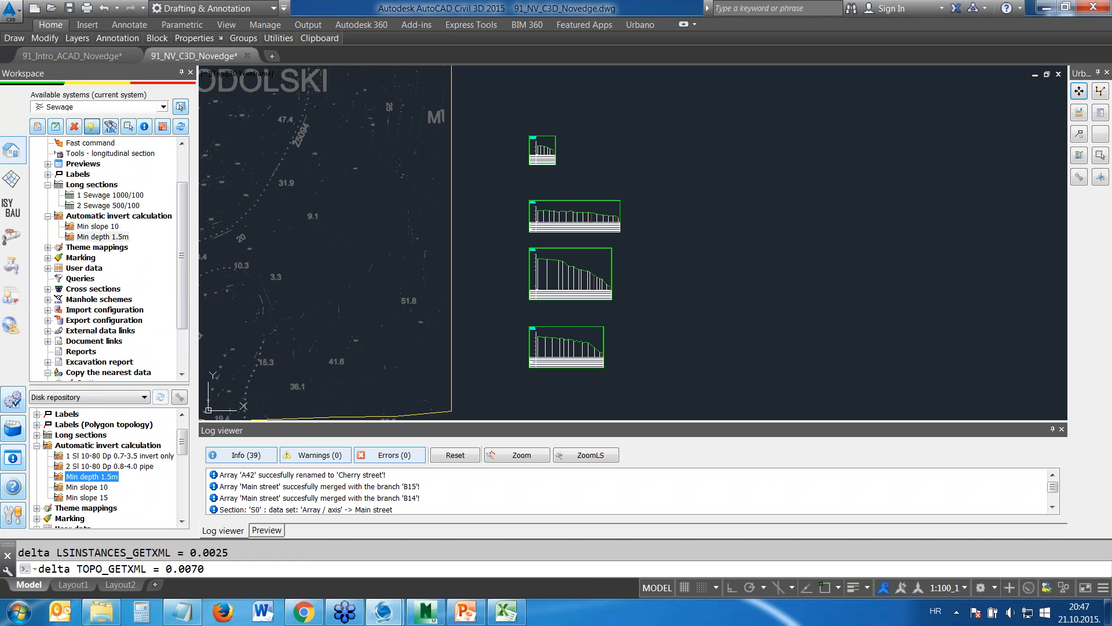
click(147, 399)
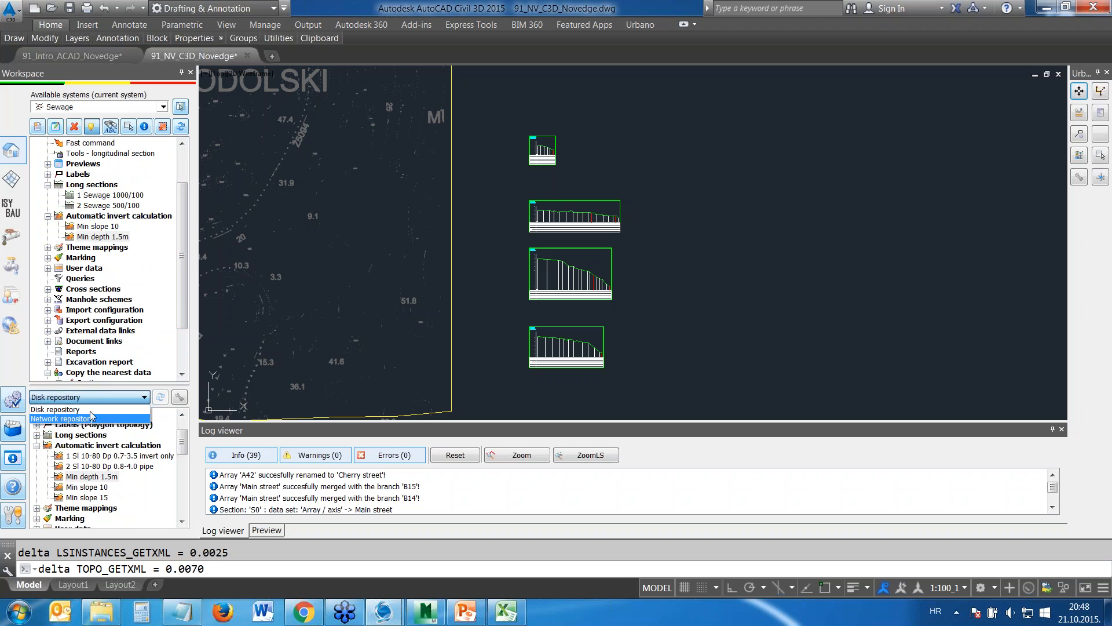
click(19, 367)
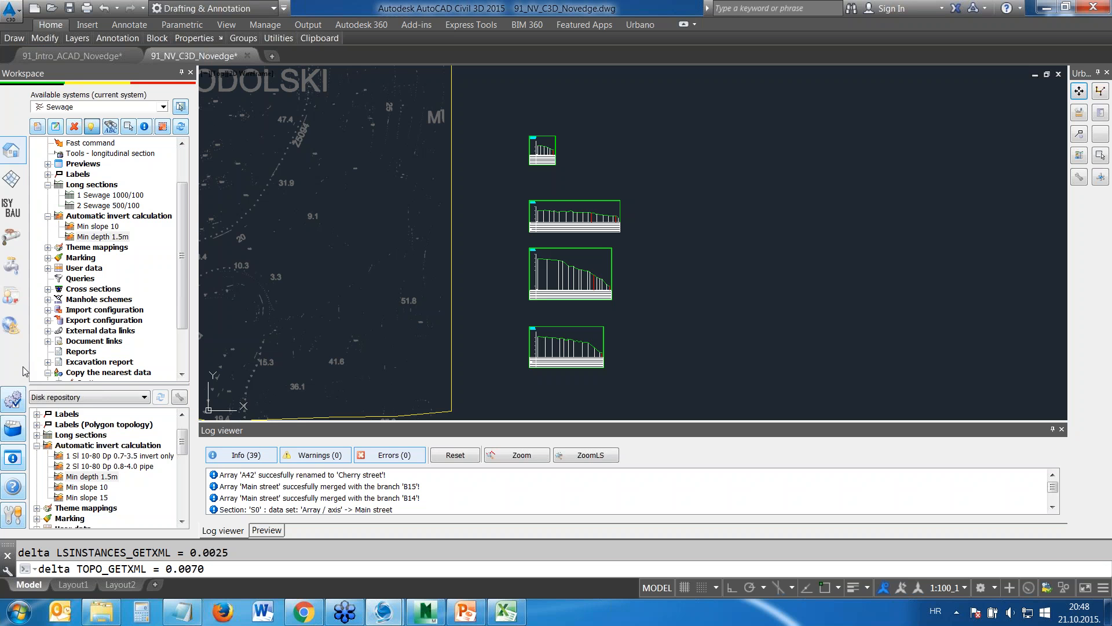
Open the Min slope 10 configuration and review its minimal and maximum slope and its minimum and maximum depth below terrain rules
drag(176, 255, 185, 236)
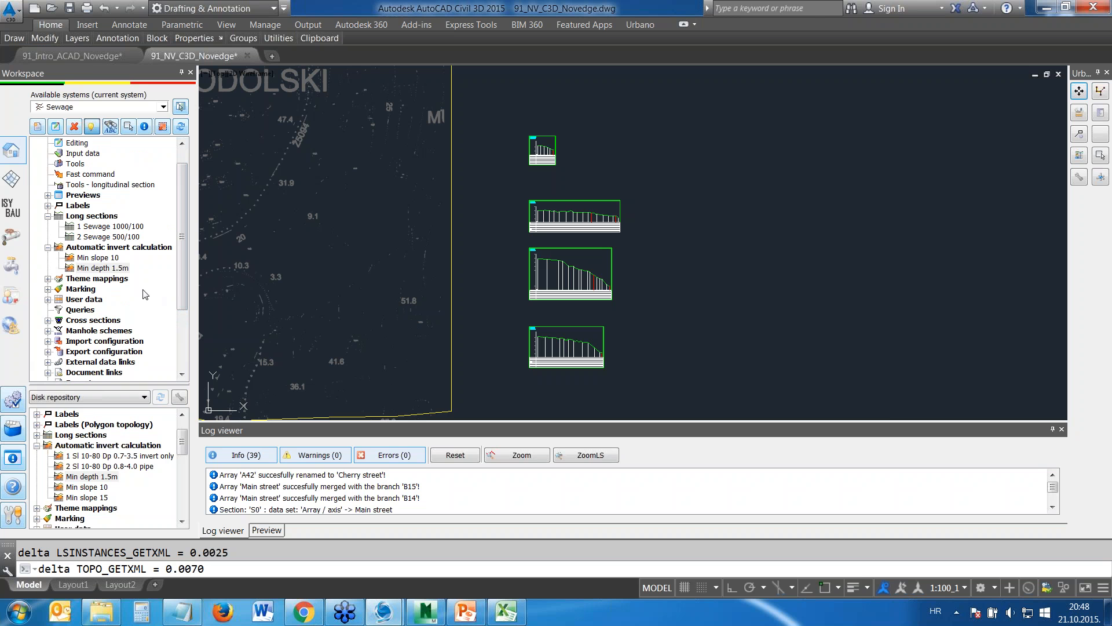
double_click(97, 259)
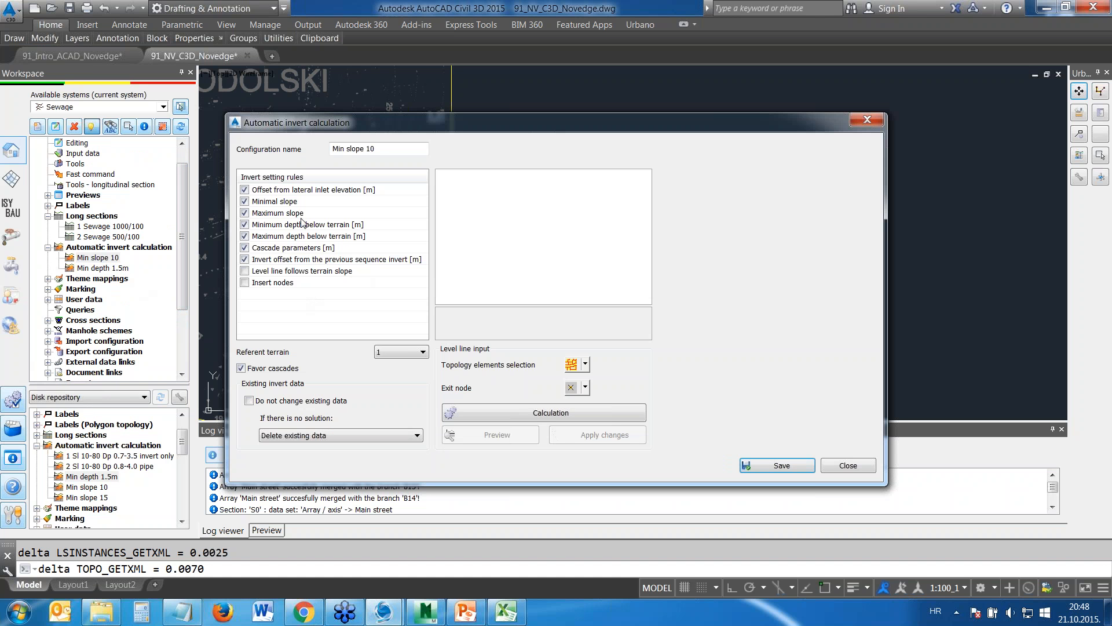
click(291, 204)
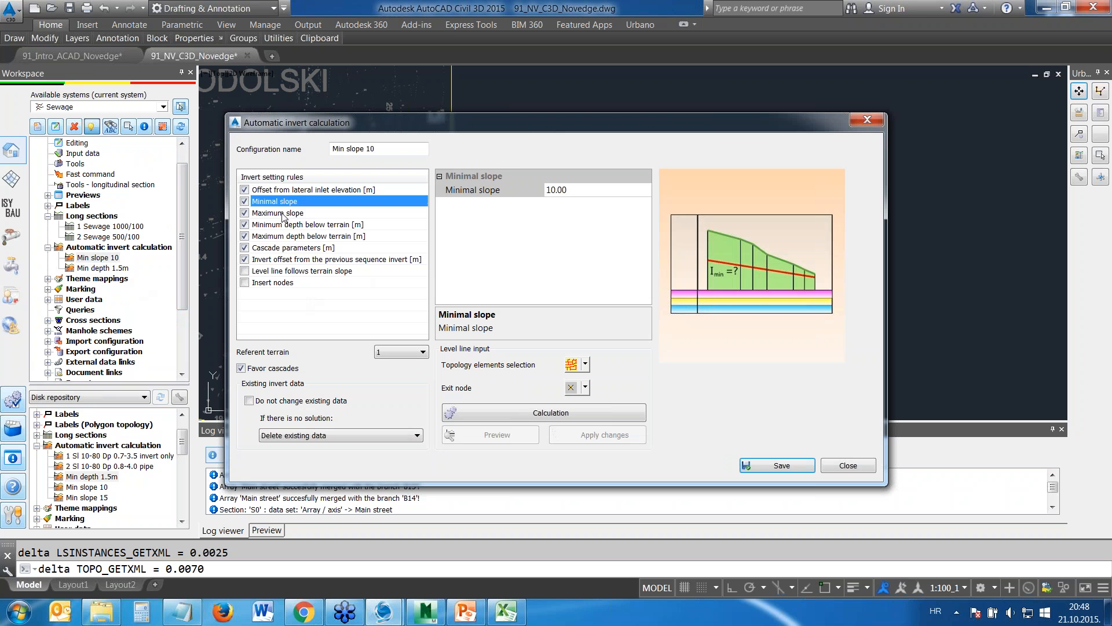
click(284, 215)
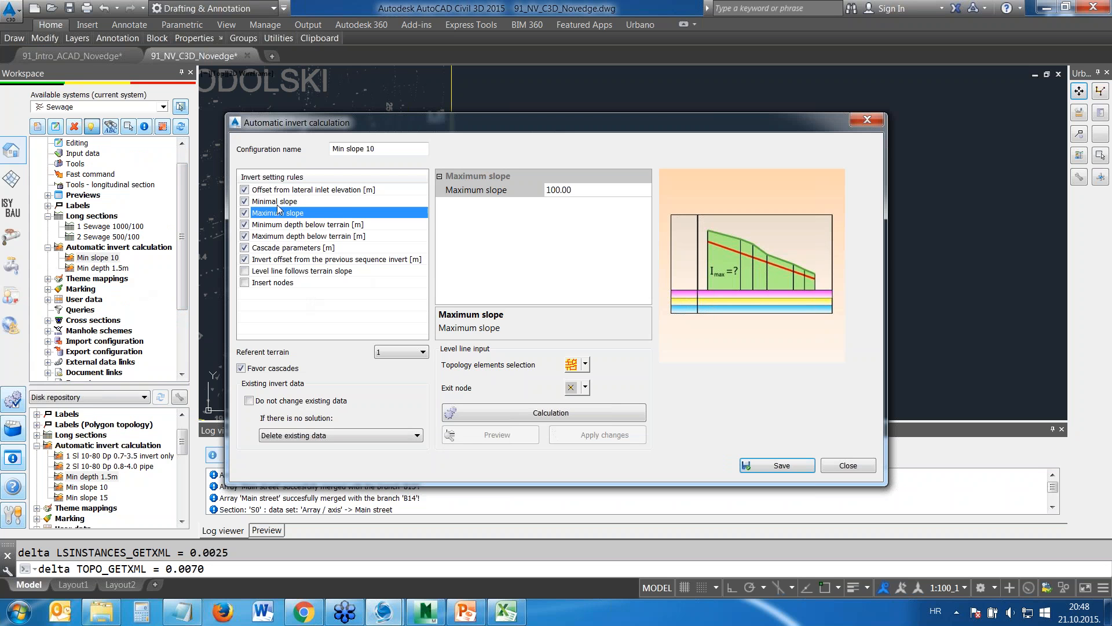
click(278, 206)
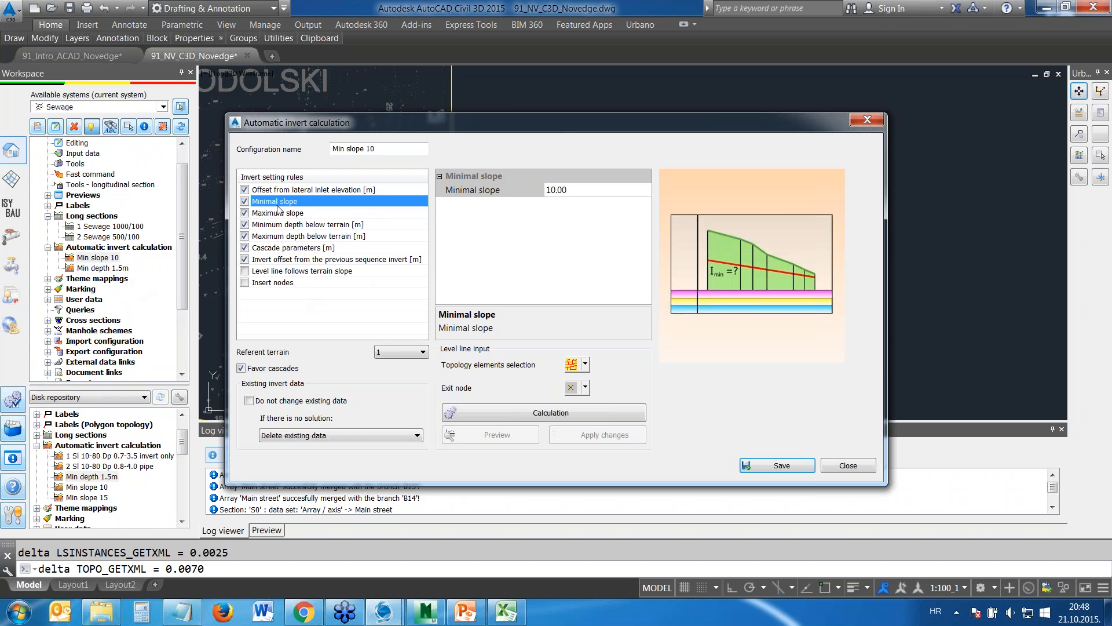
click(280, 215)
click(282, 226)
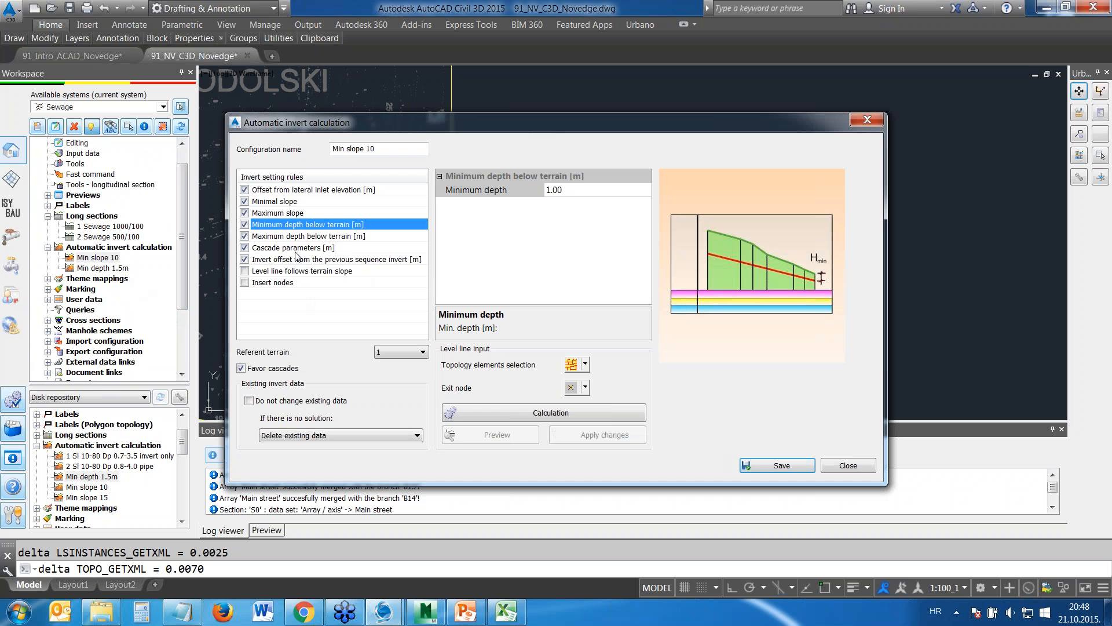
click(301, 237)
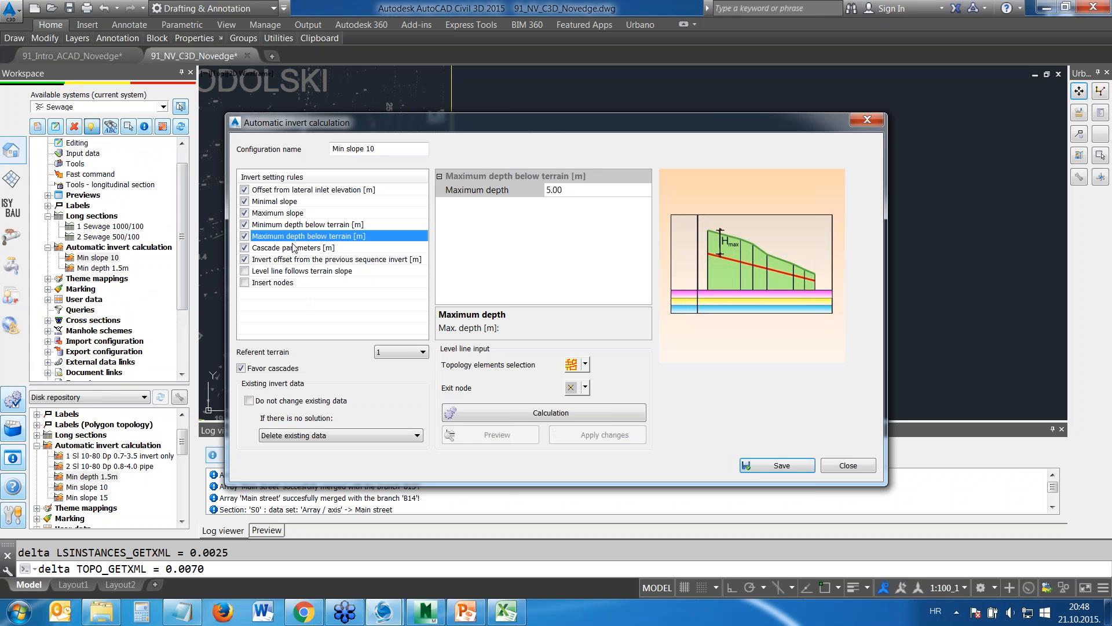
Run the Min slope 10 invert calculation on the whole active system and apply the changes to the network
click(572, 366)
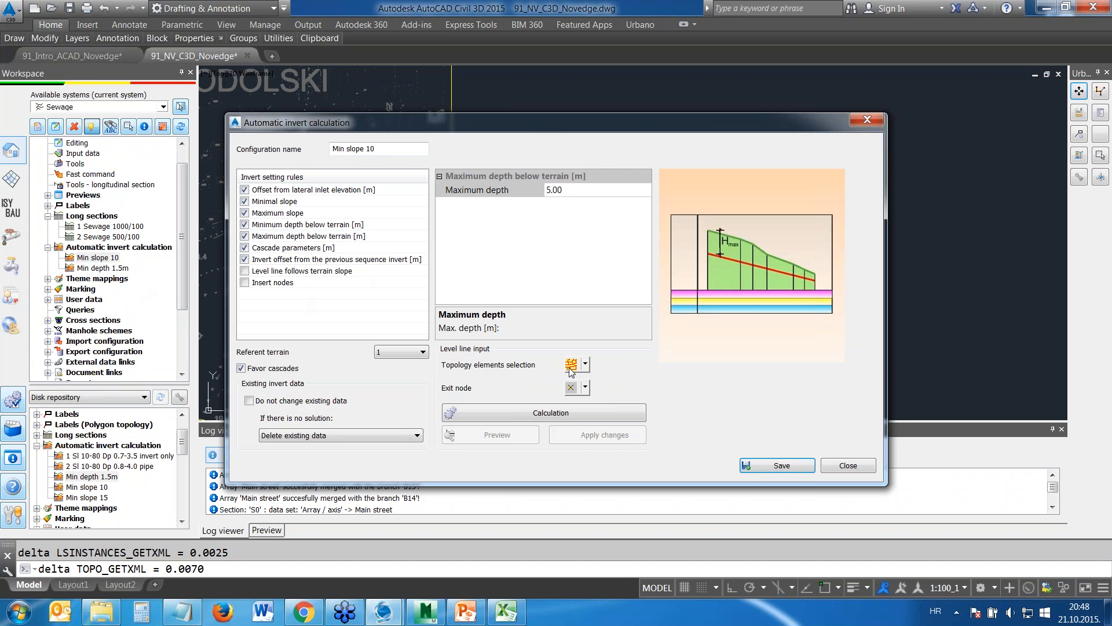
click(556, 412)
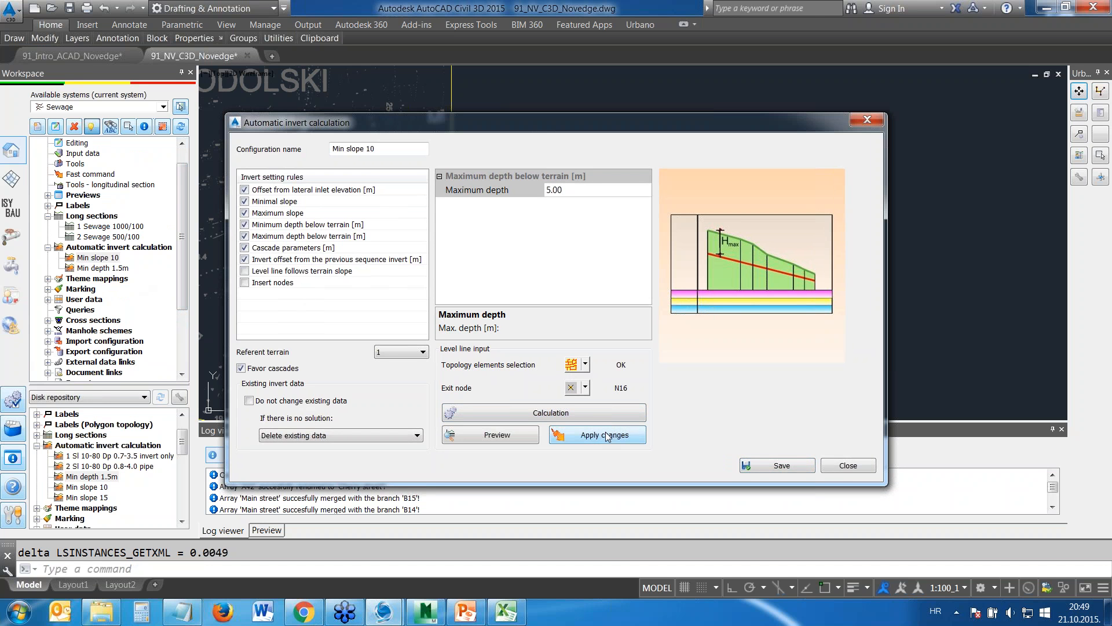
click(843, 465)
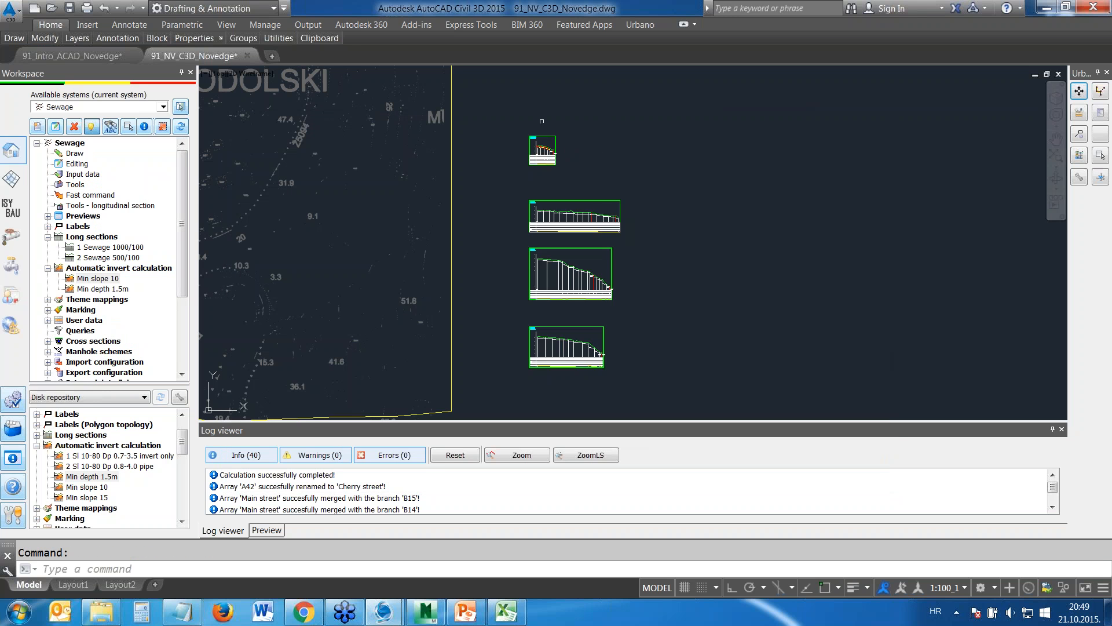
Examine the calculated pipes, cascades and manholes in the Cherry street longitudinal section
scroll(539, 131, up, 10)
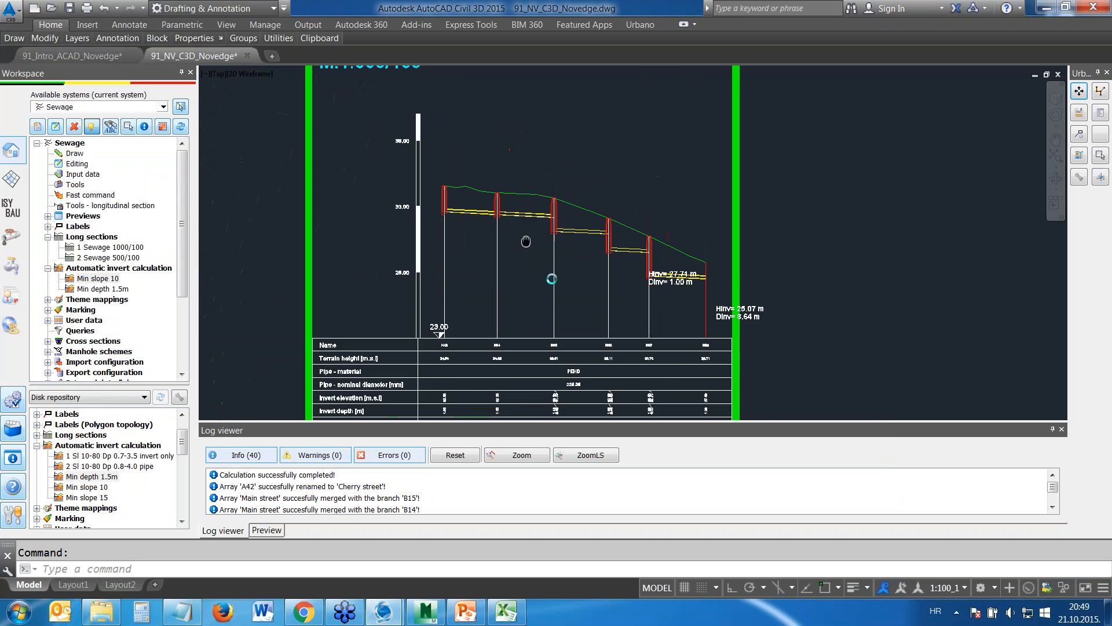
scroll(588, 301, up, 2)
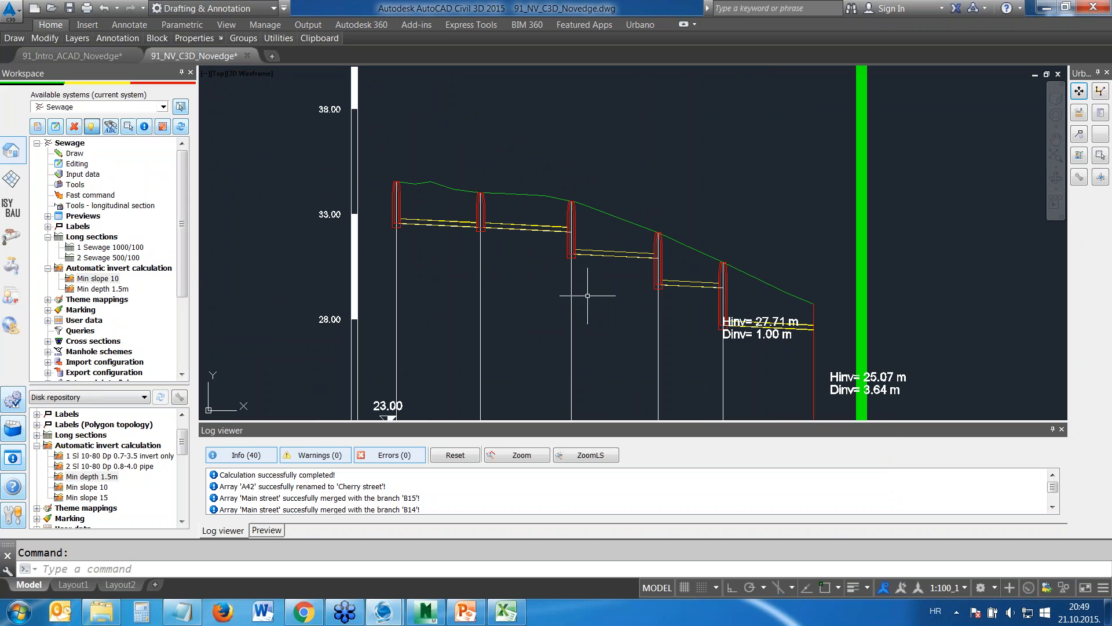
scroll(619, 297, down, 6)
scroll(619, 297, down, 4)
Examine the calculated invert line along the Main street section, including the terrain dip near its downstream part
middle_drag(665, 378, 577, 149)
scroll(563, 241, up, 6)
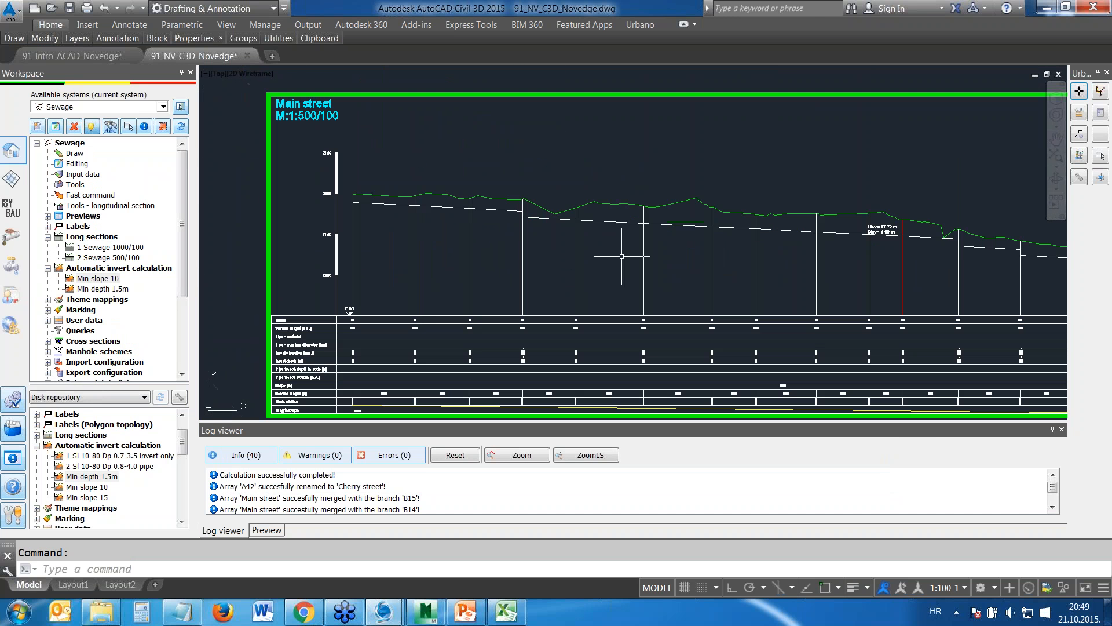
scroll(365, 201, up, 4)
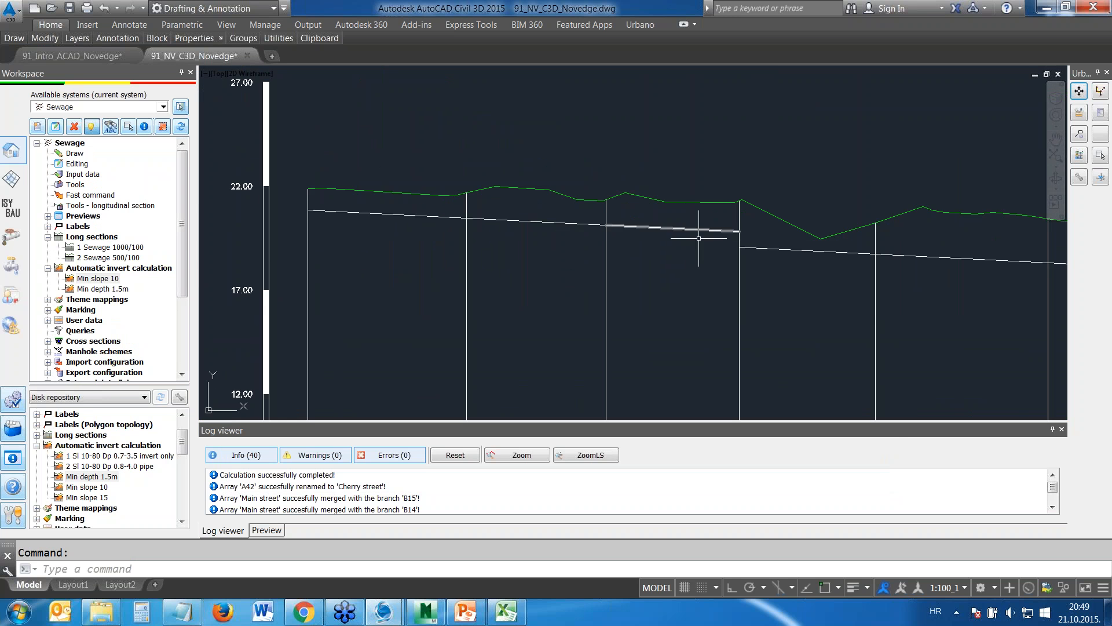
scroll(907, 273, down, 3)
scroll(937, 303, down, 4)
middle_drag(937, 303, 617, 208)
scroll(724, 215, up, 10)
scroll(510, 148, up, 4)
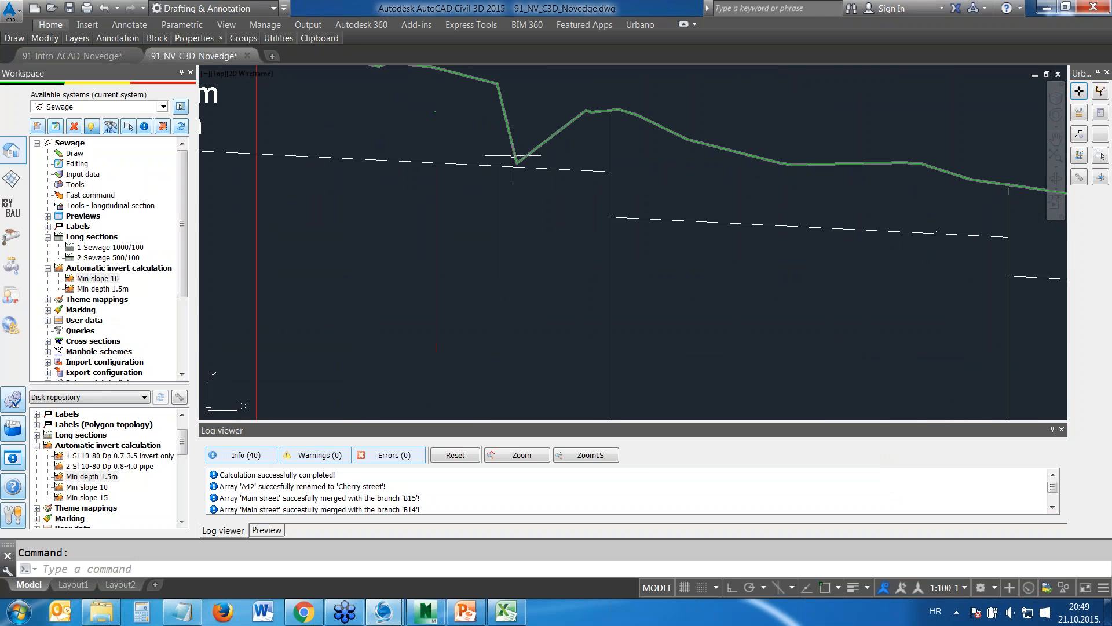
scroll(491, 170, down, 6)
mouse_move(461, 174)
middle_down()
mouse_move(467, 187)
mouse_move(614, 207)
middle_up()
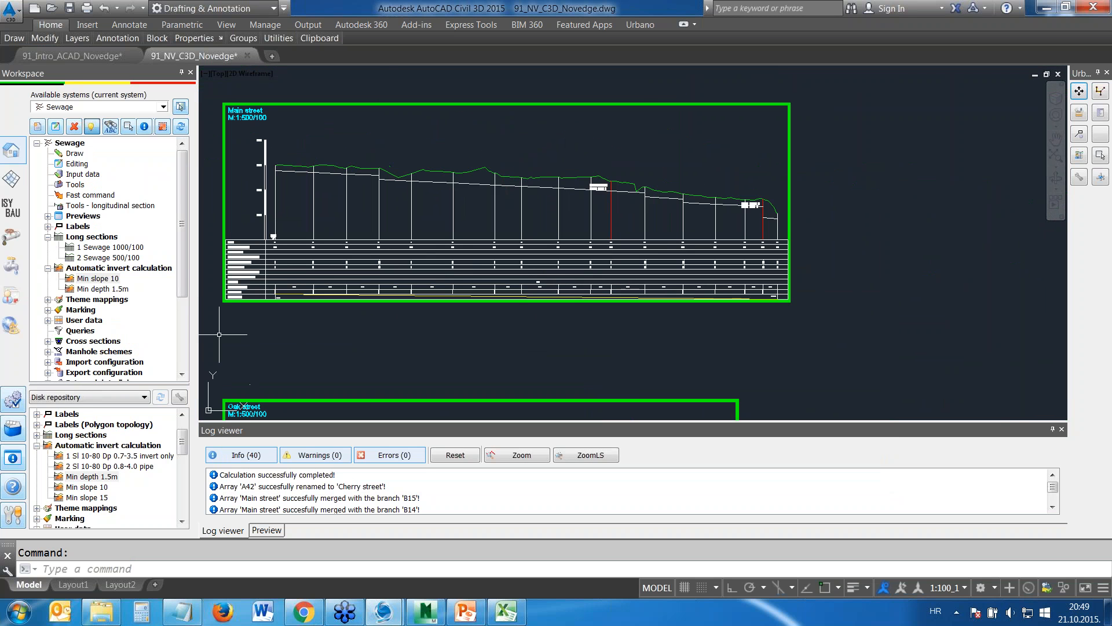
Copy the Min slope 10 configuration and, in the copy, enter the name Min slope 15 and a minimal slope of 15.00
right_click(92, 279)
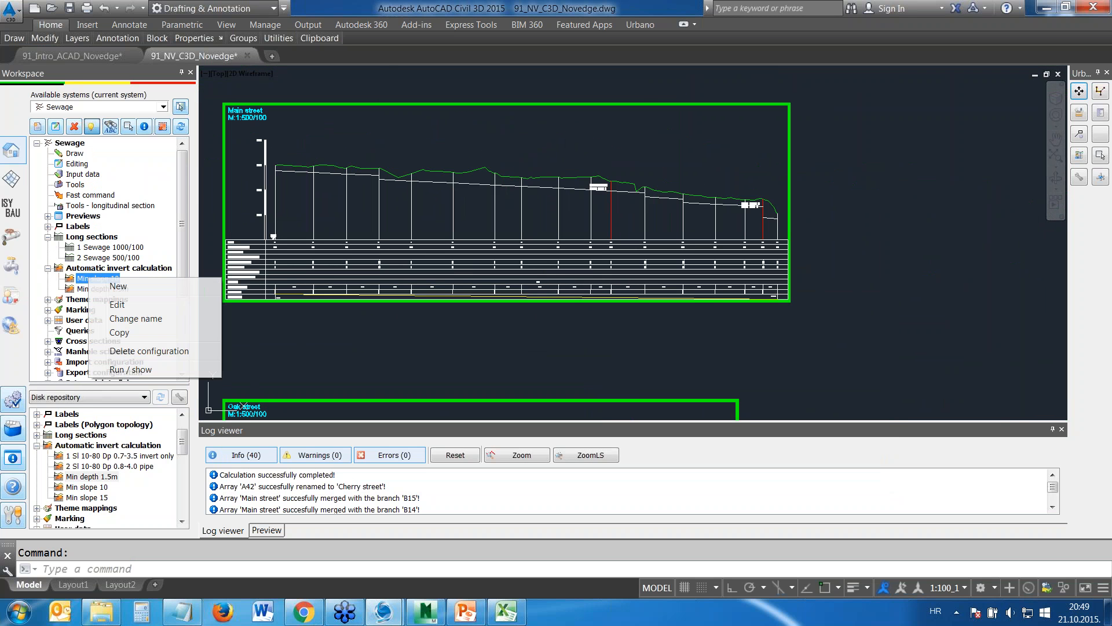
click(129, 334)
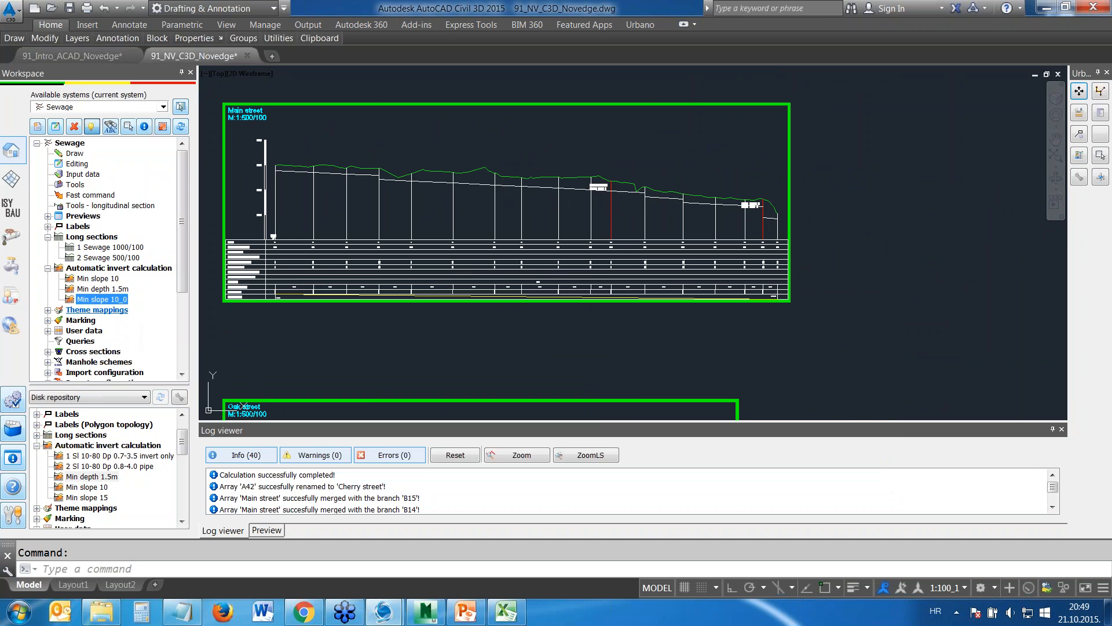
right_click(116, 299)
click(173, 326)
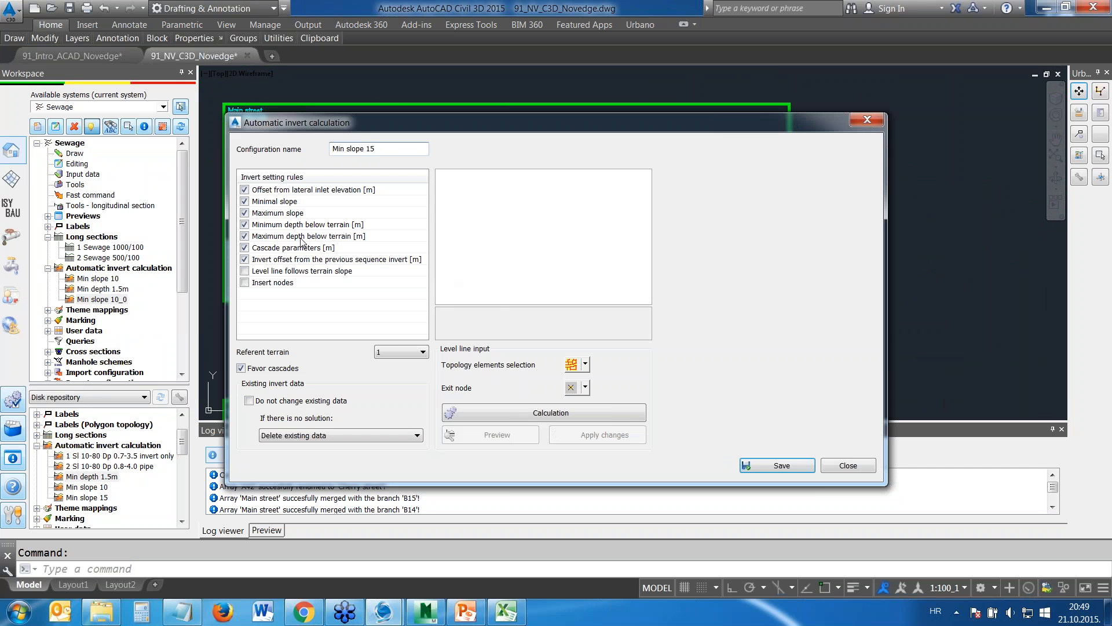
click(293, 203)
click(547, 190)
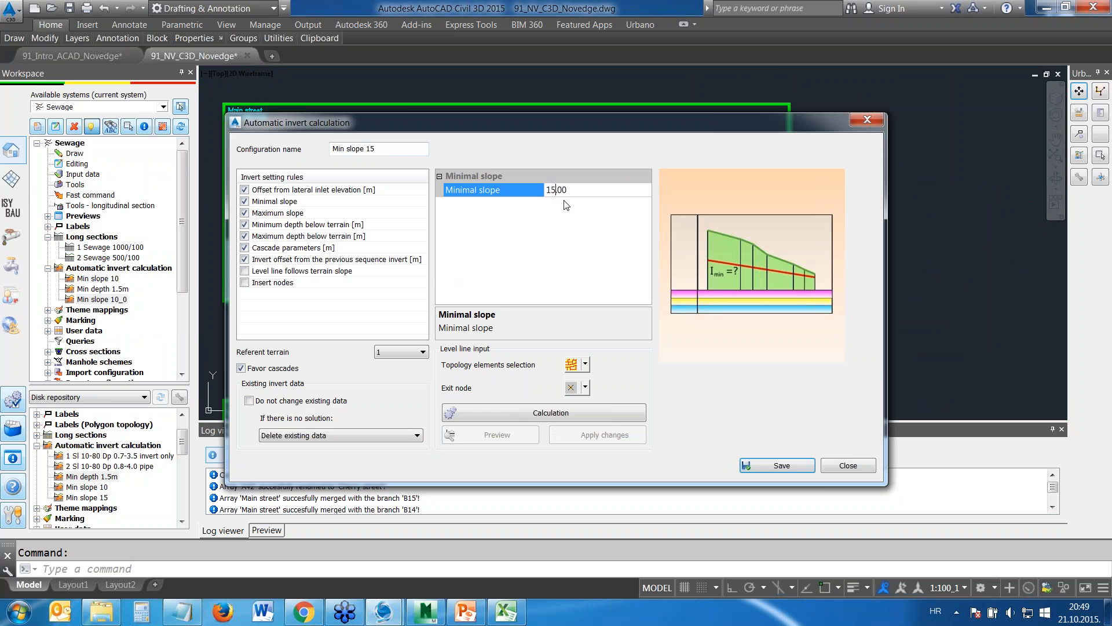
Run the invert calculation with these rules on the Main street longitudinal section only and apply the changes
click(572, 364)
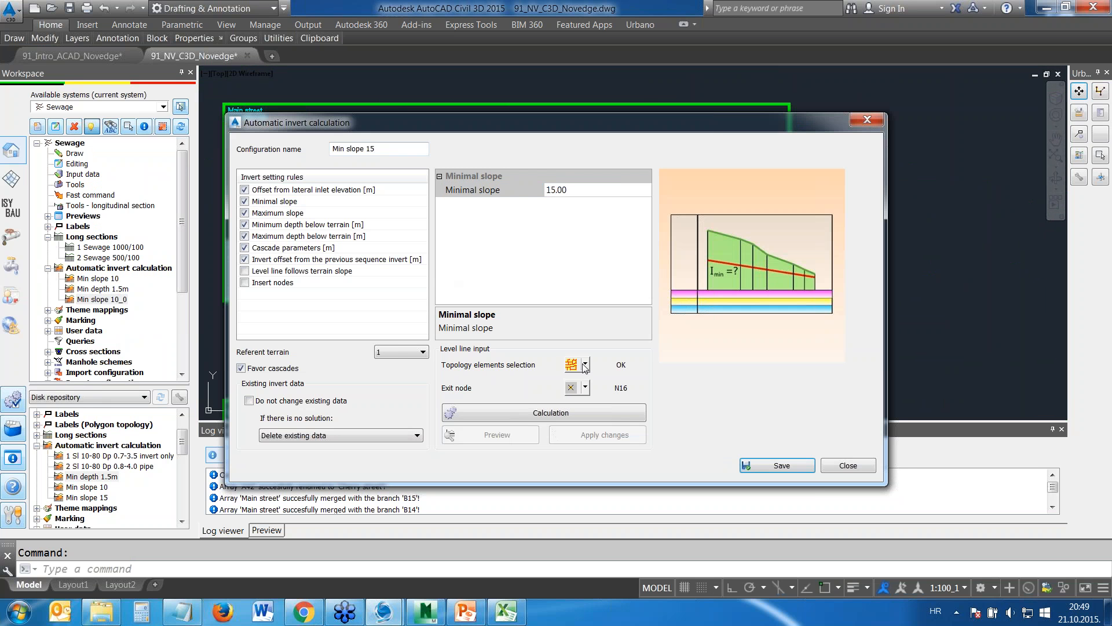
click(586, 365)
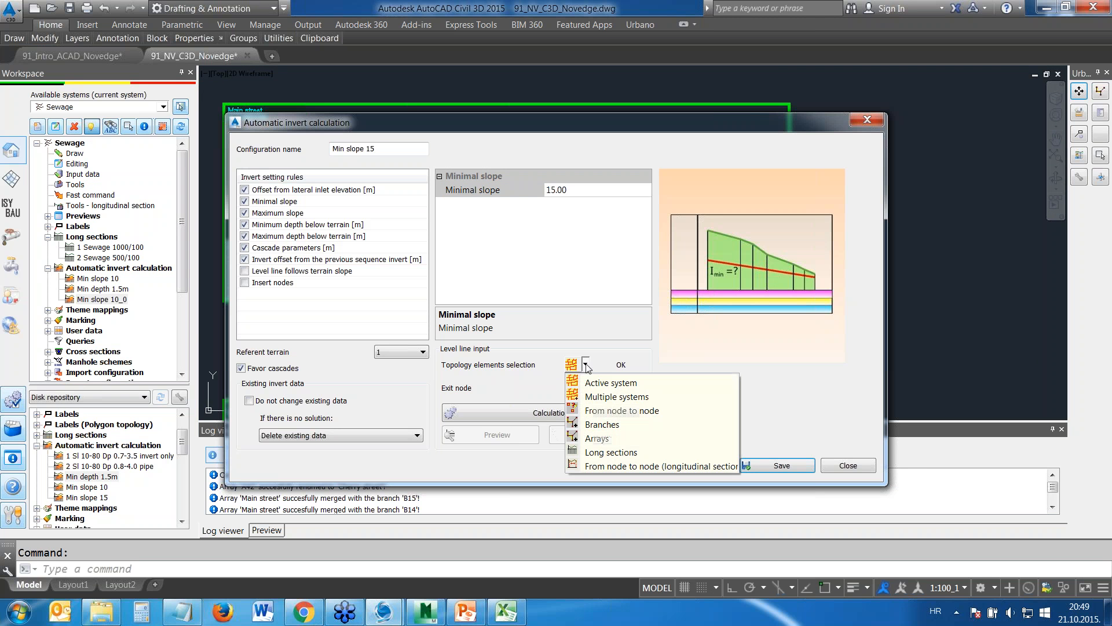
click(609, 452)
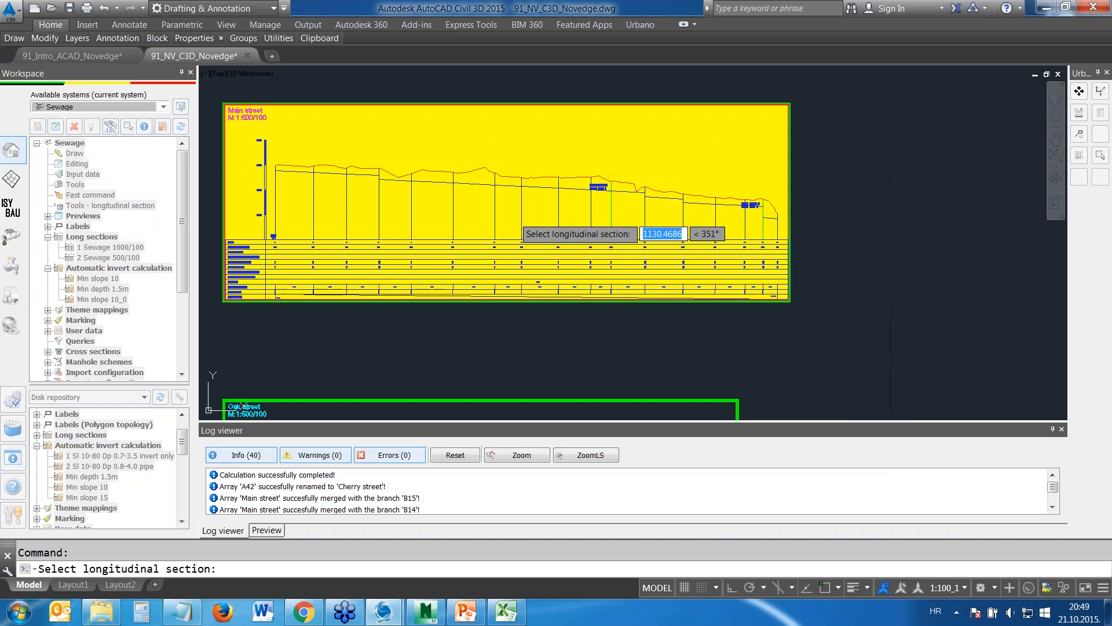
click(550, 230)
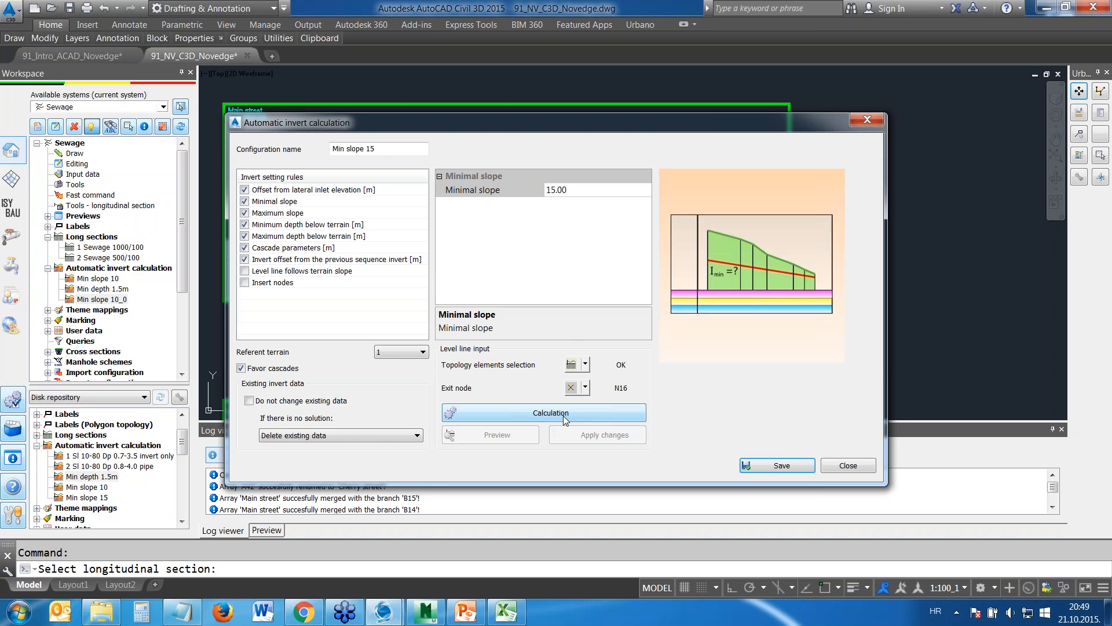
click(565, 415)
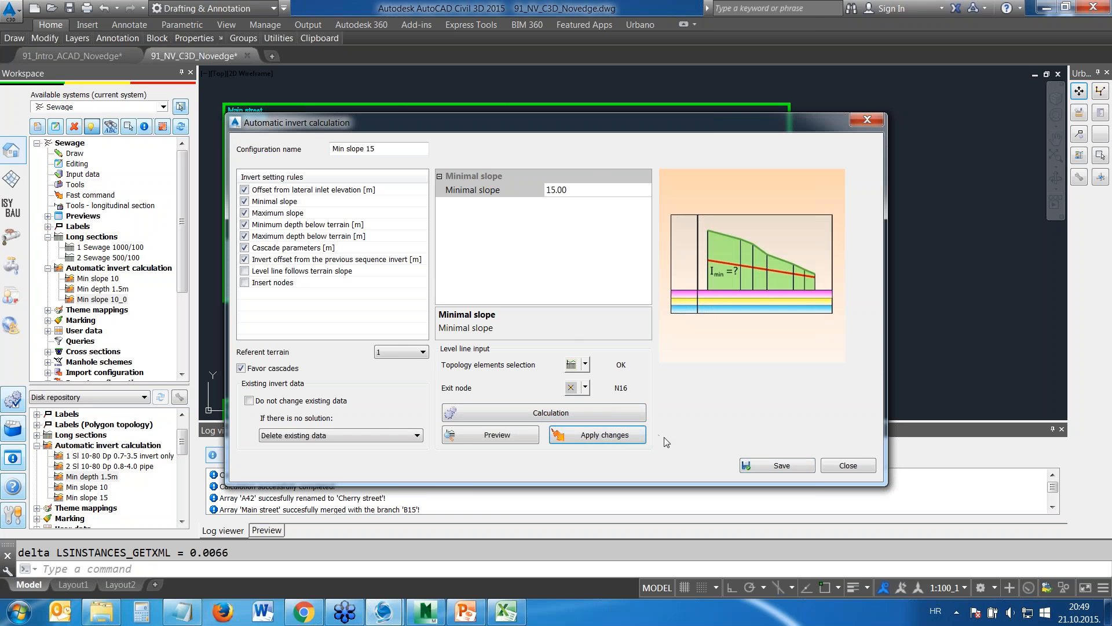
click(848, 465)
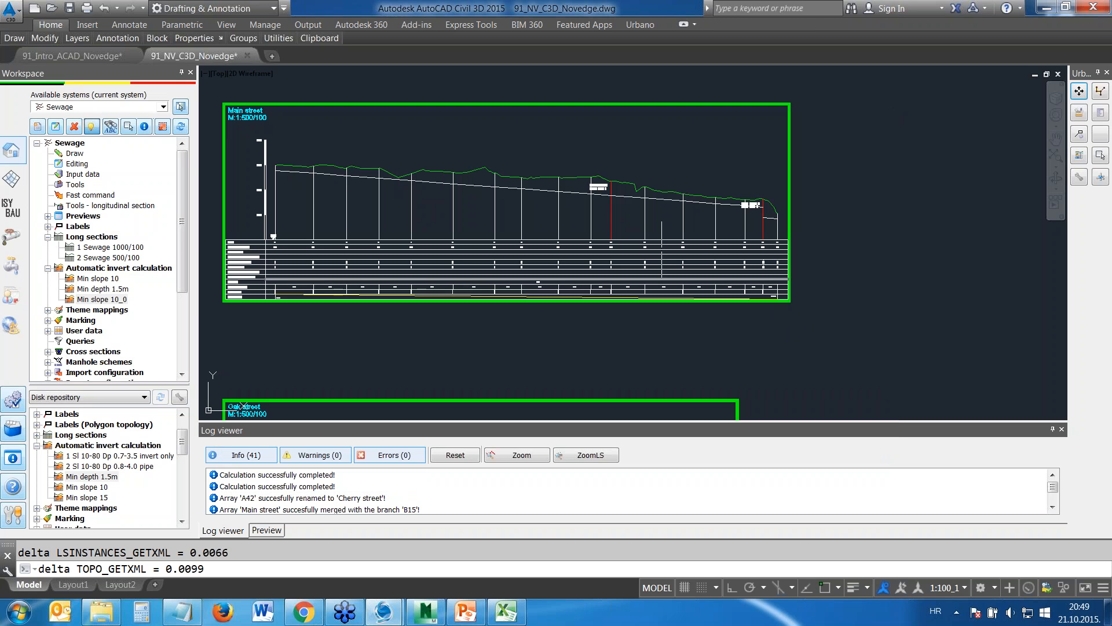
Run the Min depth 1.5m automatic invert calculation on the Palm street longitudinal section only and apply the changes
scroll(641, 196, up, 2)
scroll(642, 196, up, 5)
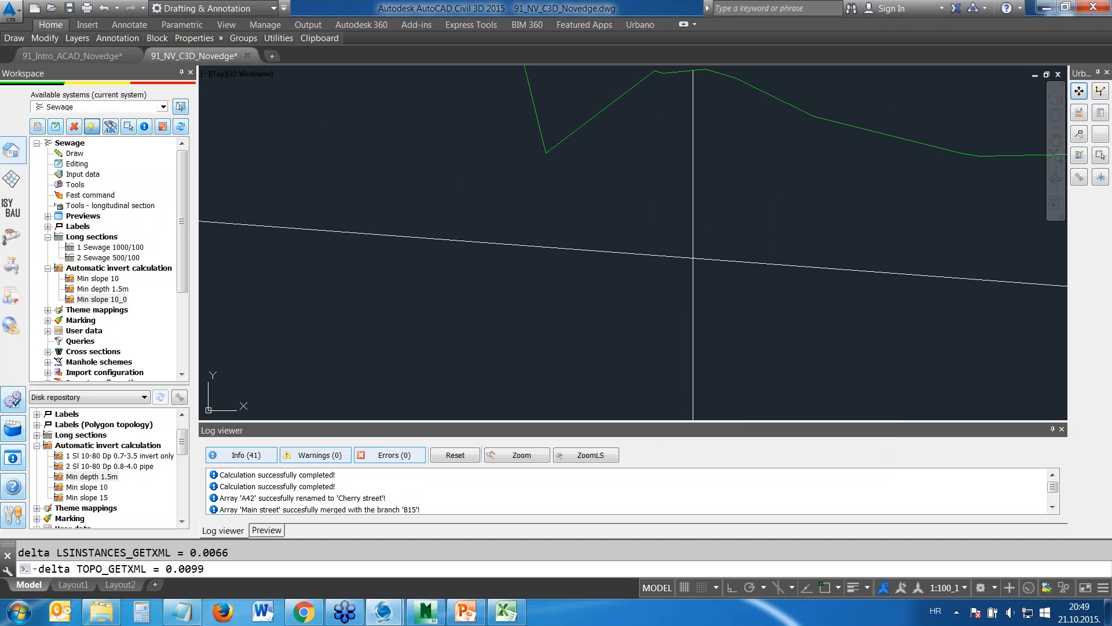
scroll(562, 195, down, 7)
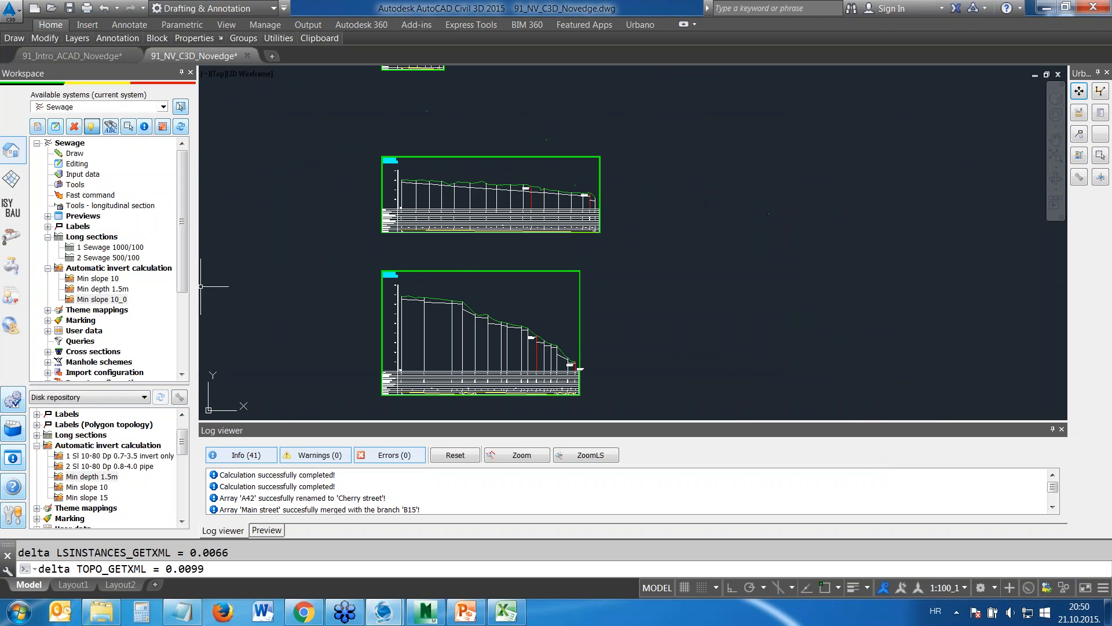
double_click(103, 288)
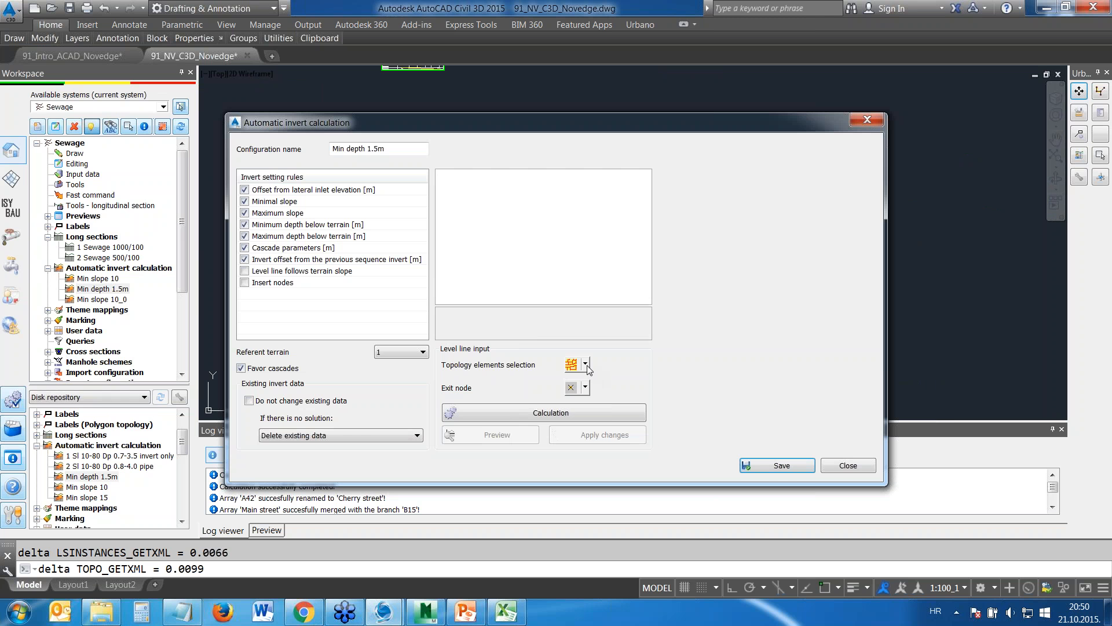
click(586, 365)
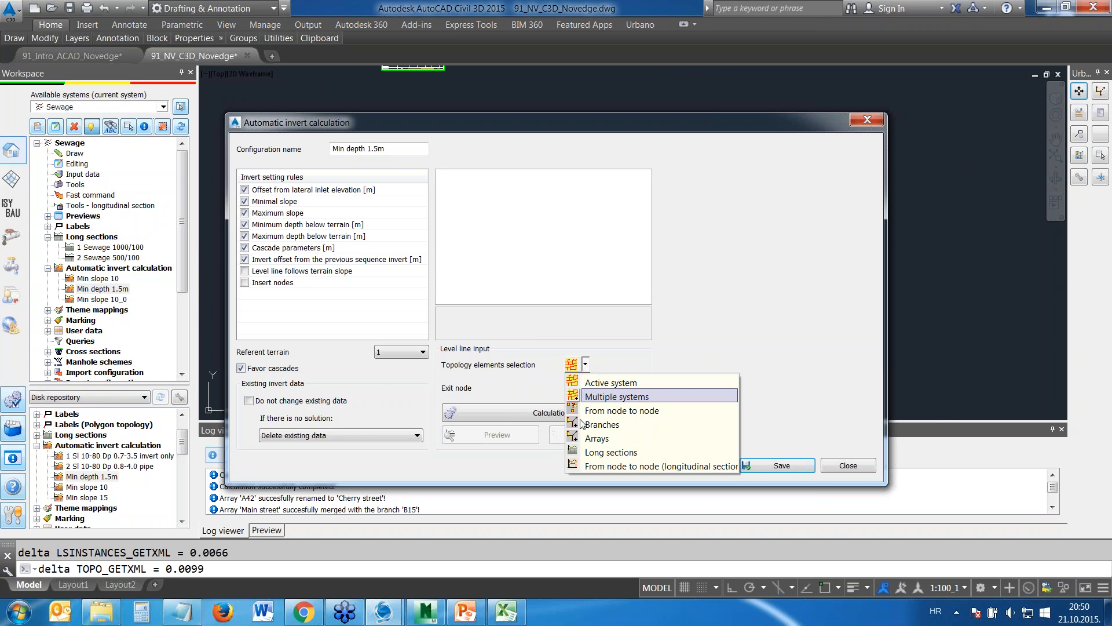
click(602, 452)
middle_drag(591, 346, 617, 142)
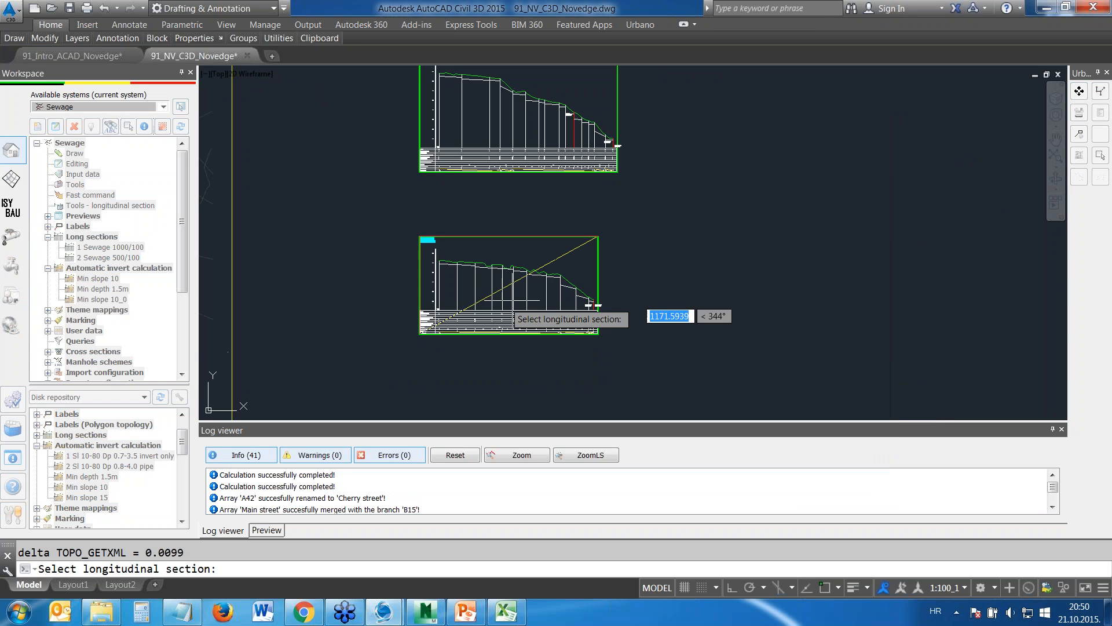
scroll(485, 290, up, 4)
click(492, 288)
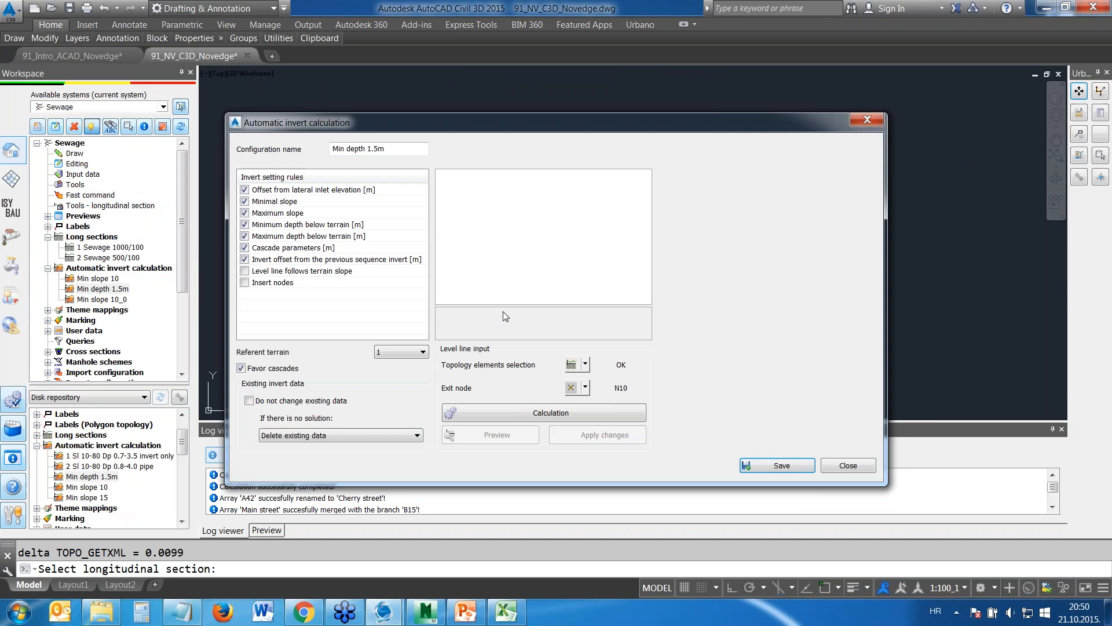
click(551, 416)
click(603, 442)
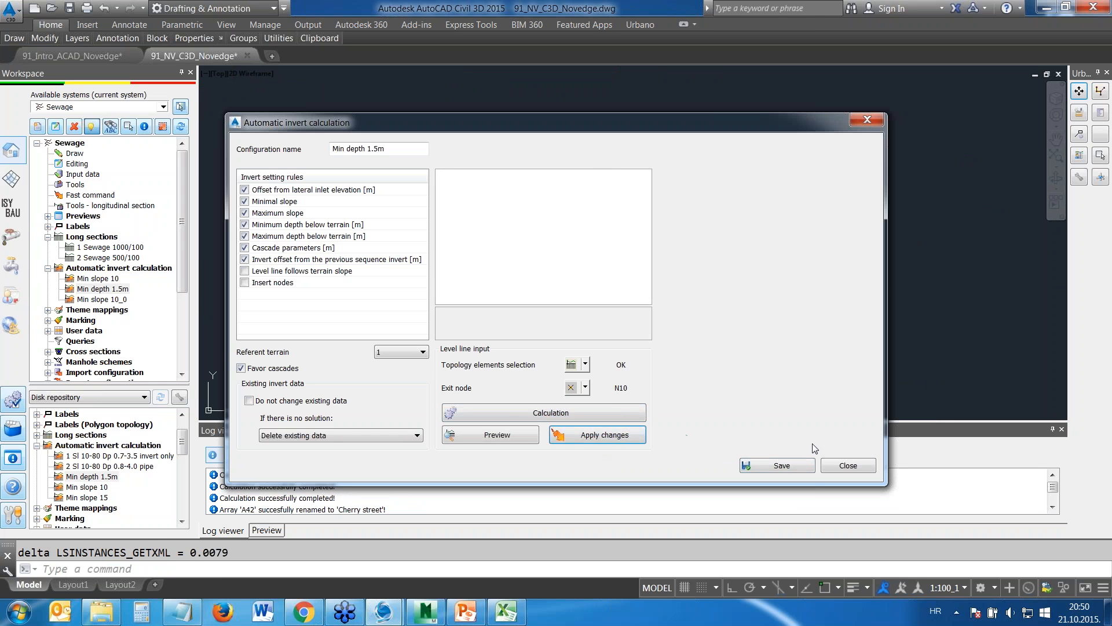
click(848, 466)
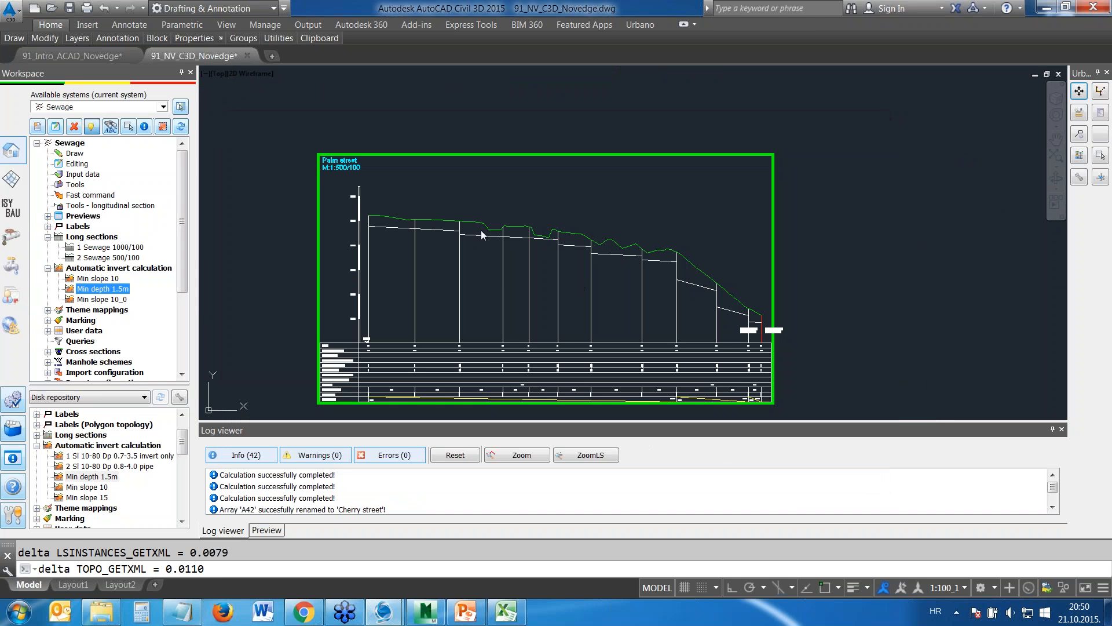
Open the pipe invert editing tool for longitudinal sections with the Palm street section in view
scroll(495, 263, up, 2)
scroll(553, 264, up, 2)
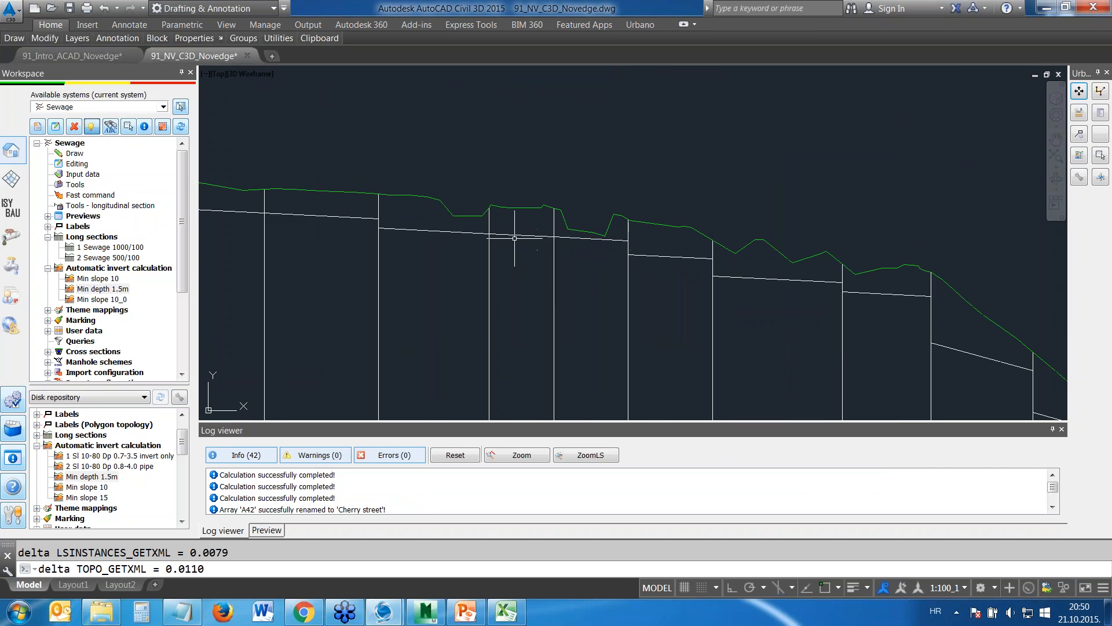
scroll(566, 255, up, 2)
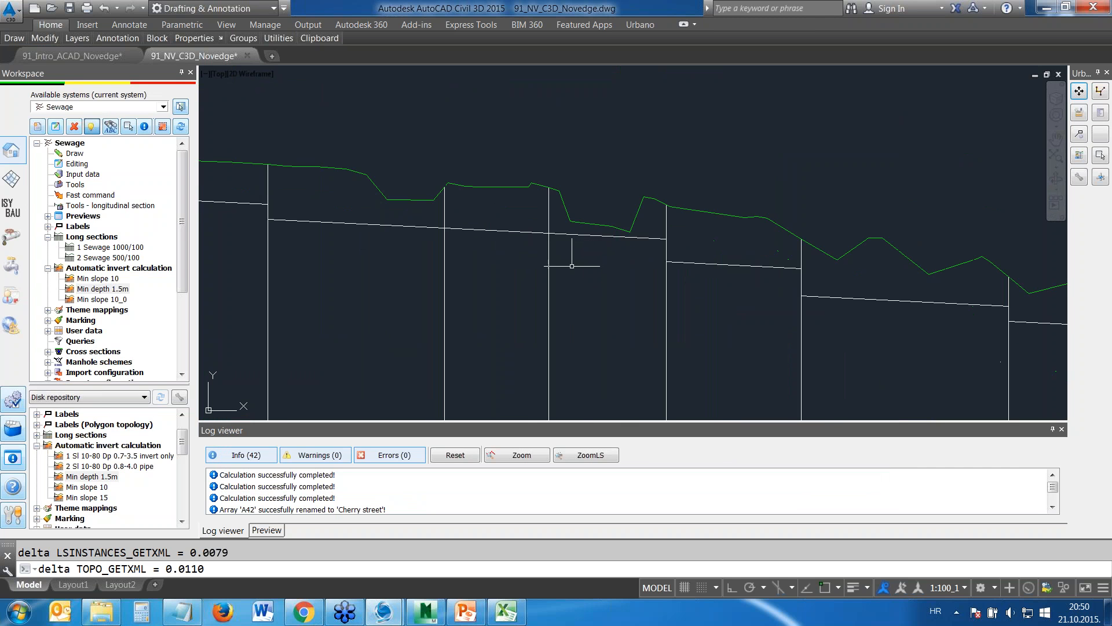
click(48, 269)
click(48, 237)
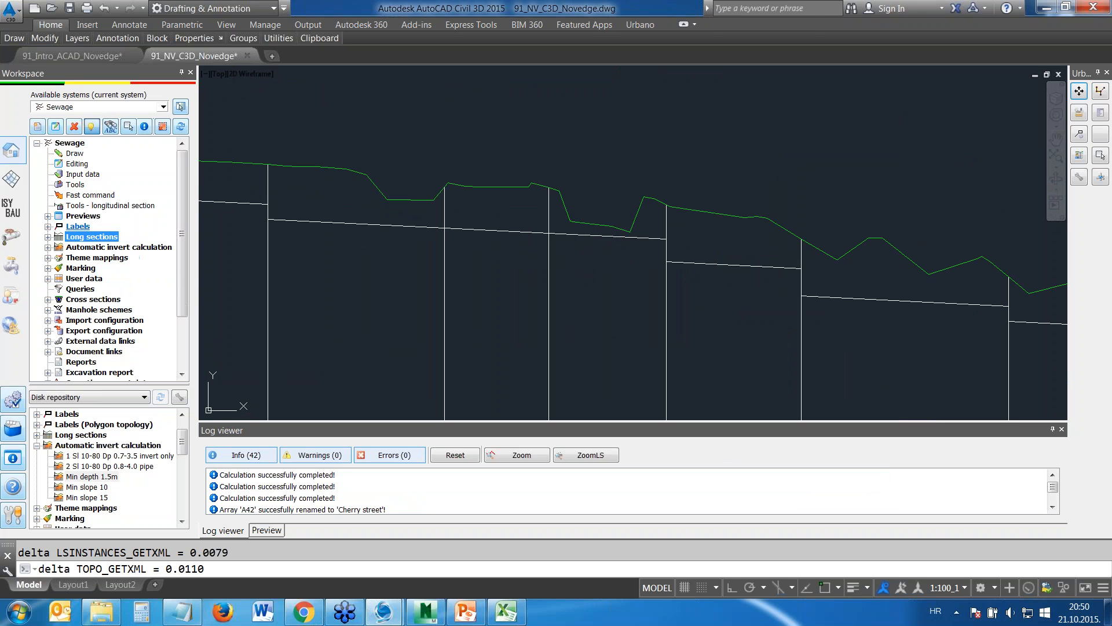
click(93, 207)
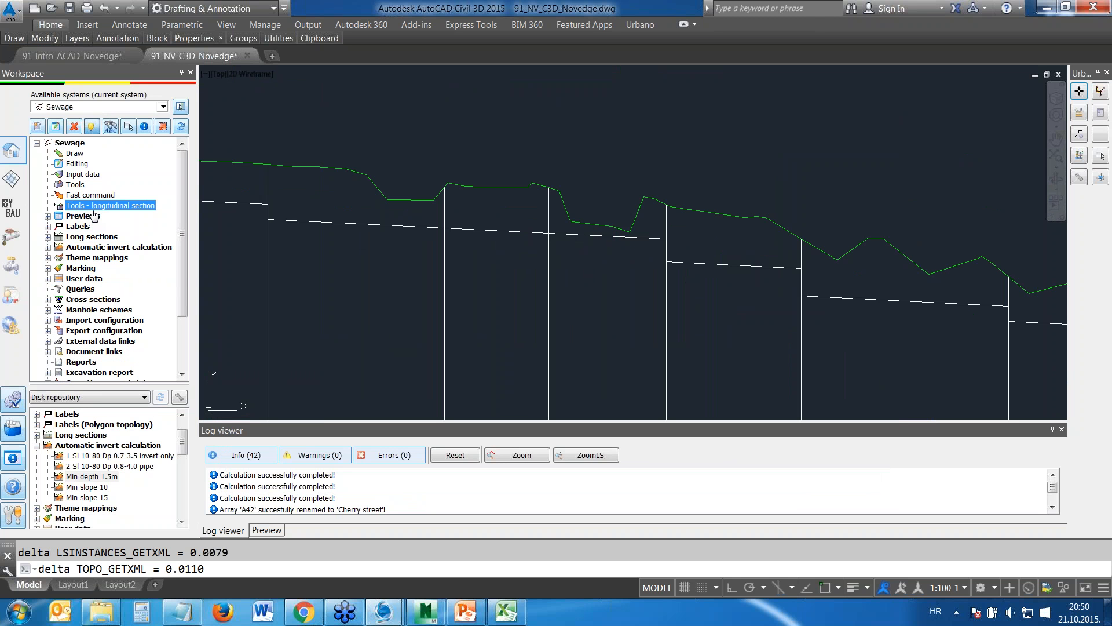
right_click(93, 211)
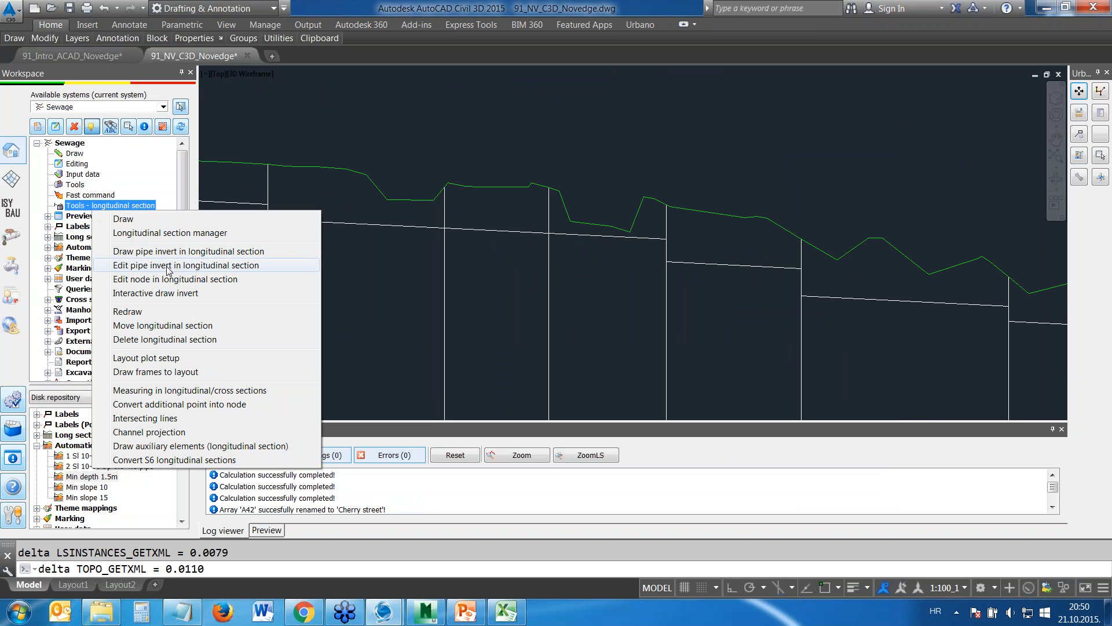
click(168, 268)
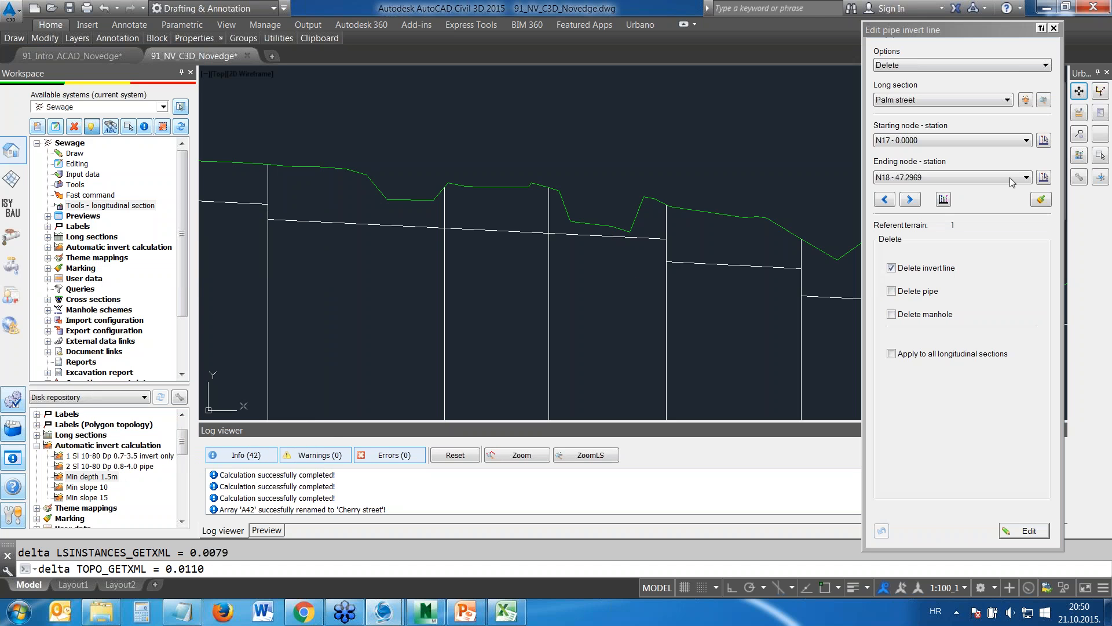
Add a drop manhole at starting node N21 of Palm street, lowering the invert about 1.57 m to elevation 32.8832 and shifting the adjacent line
click(938, 68)
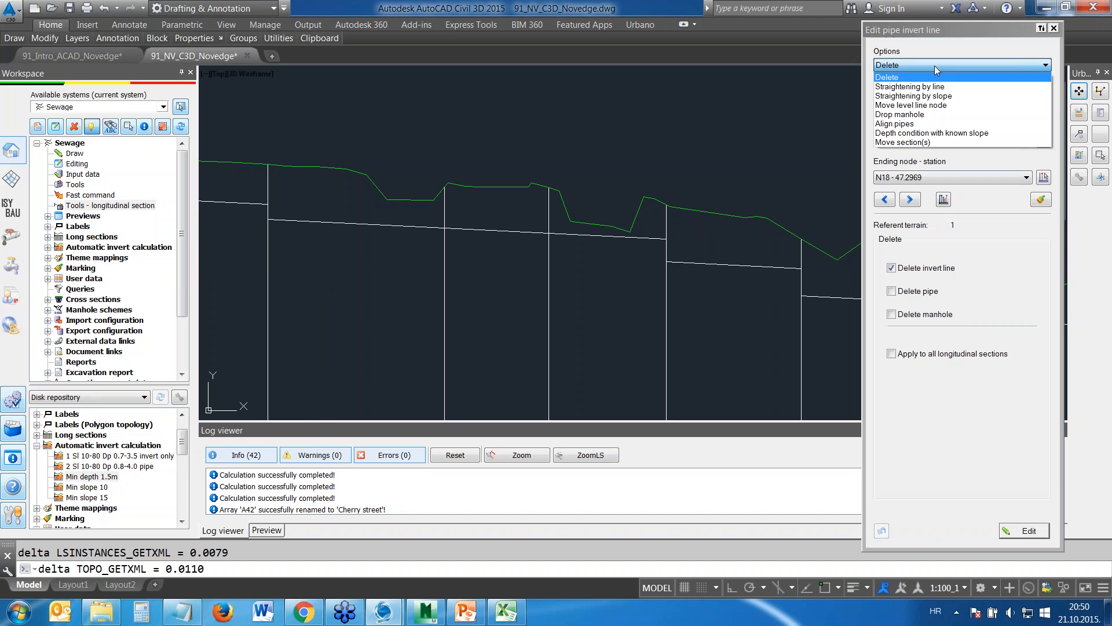
click(905, 115)
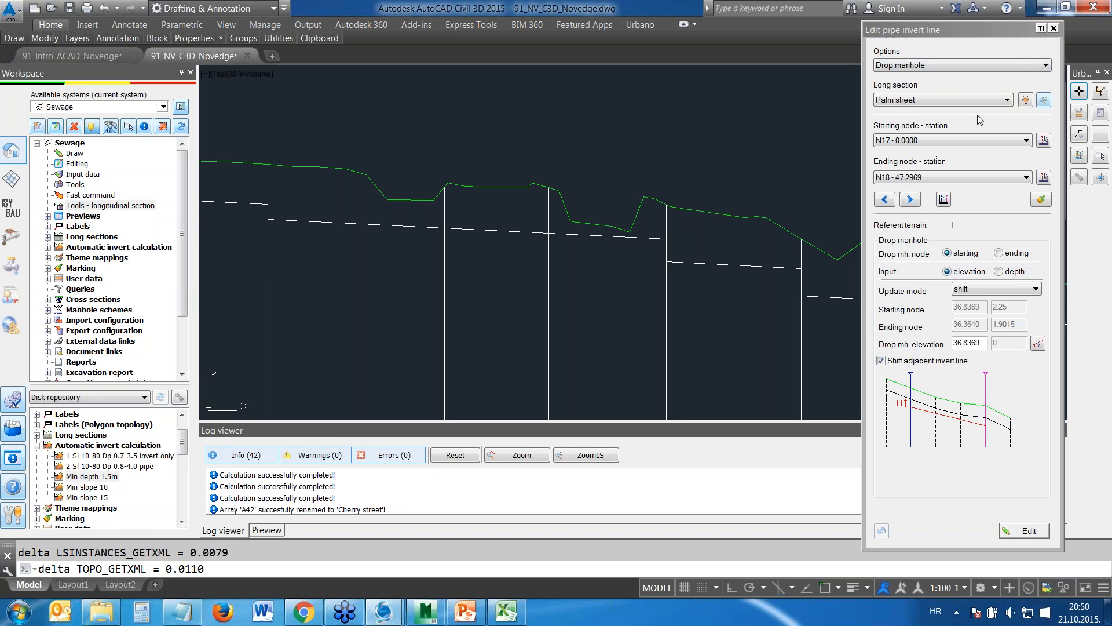
click(1025, 100)
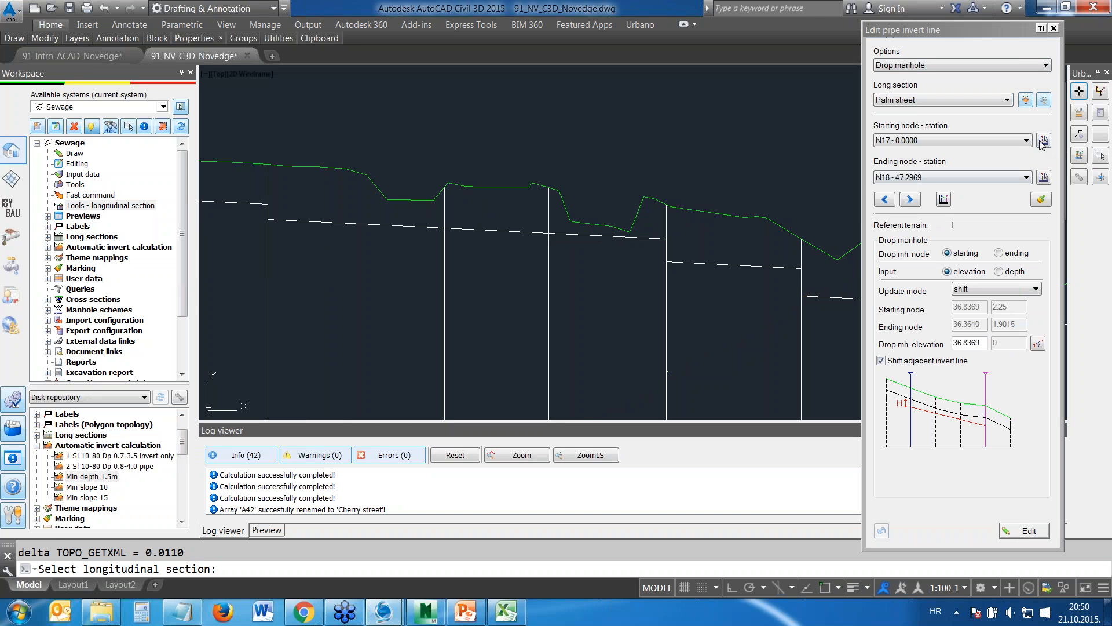
click(1043, 141)
click(545, 160)
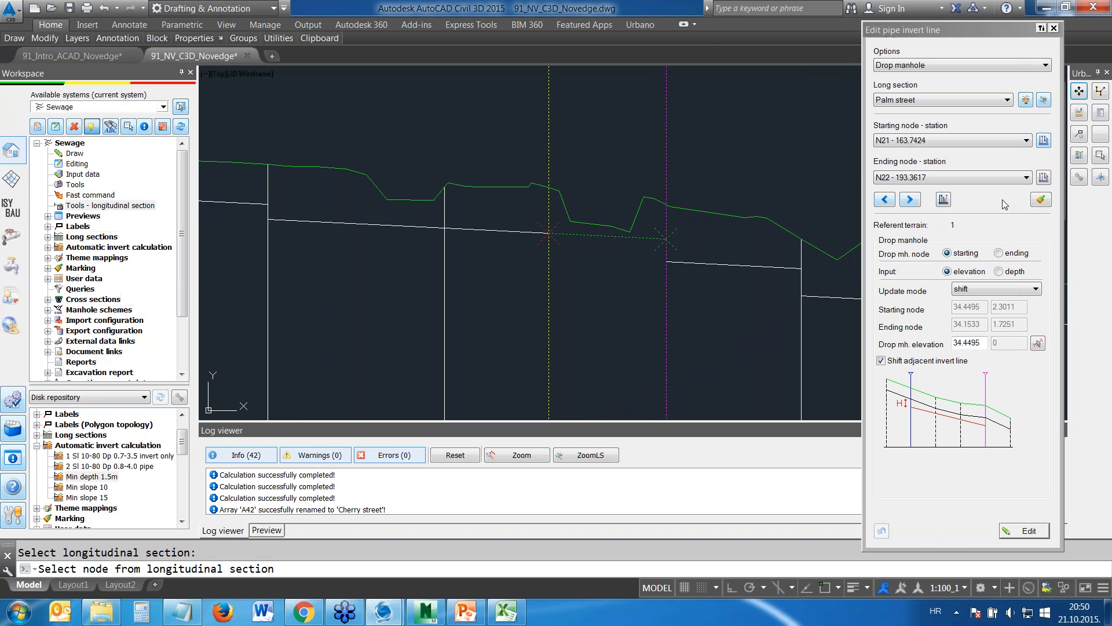
click(1037, 344)
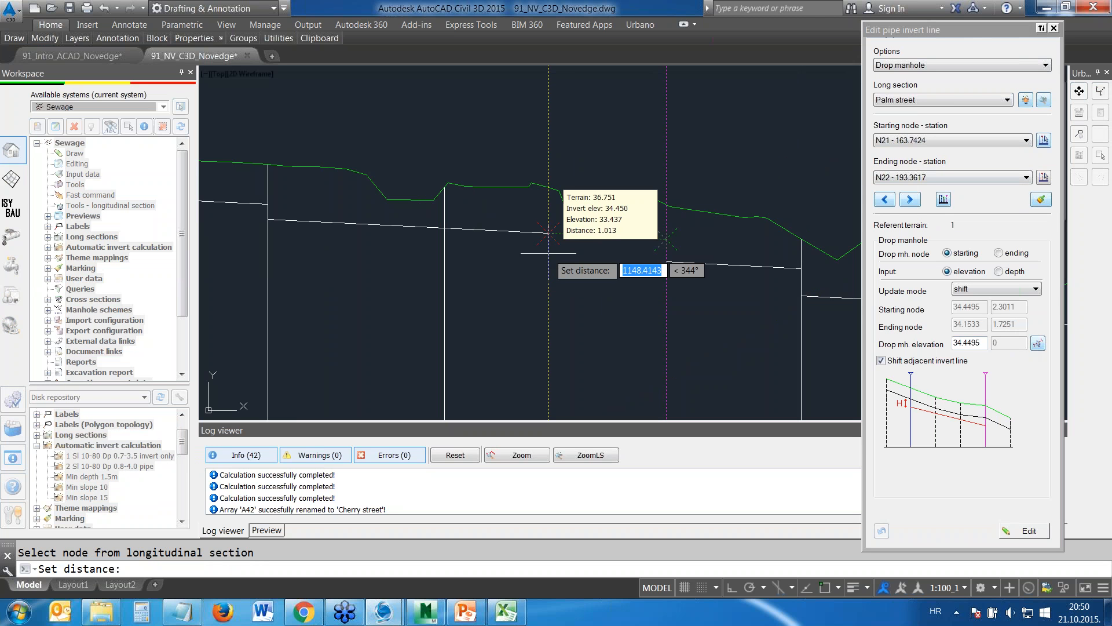
click(573, 266)
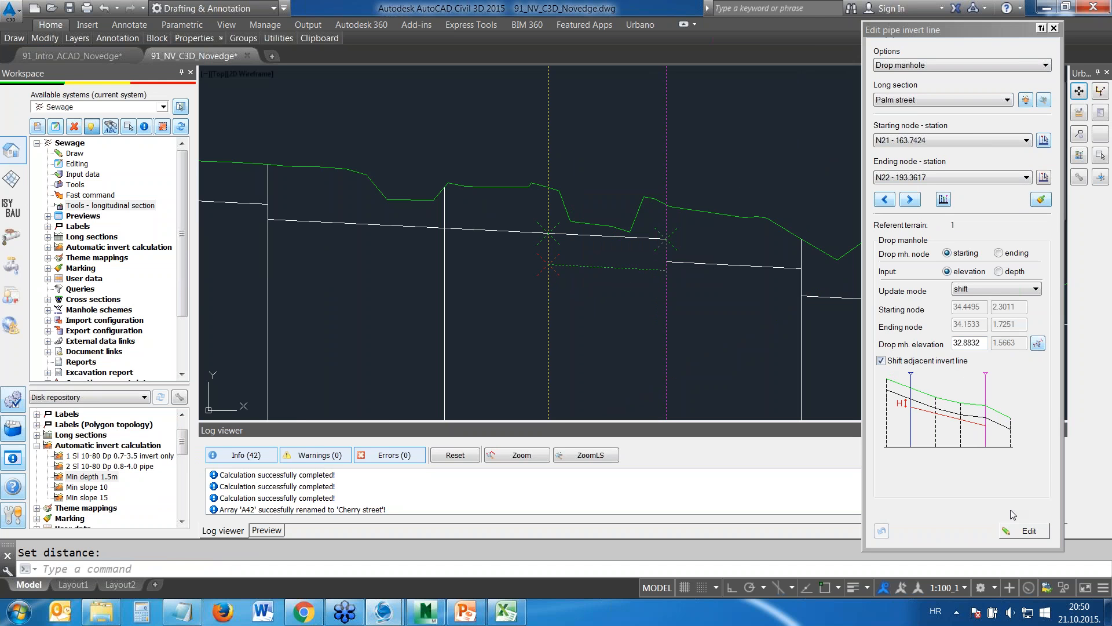
click(1029, 531)
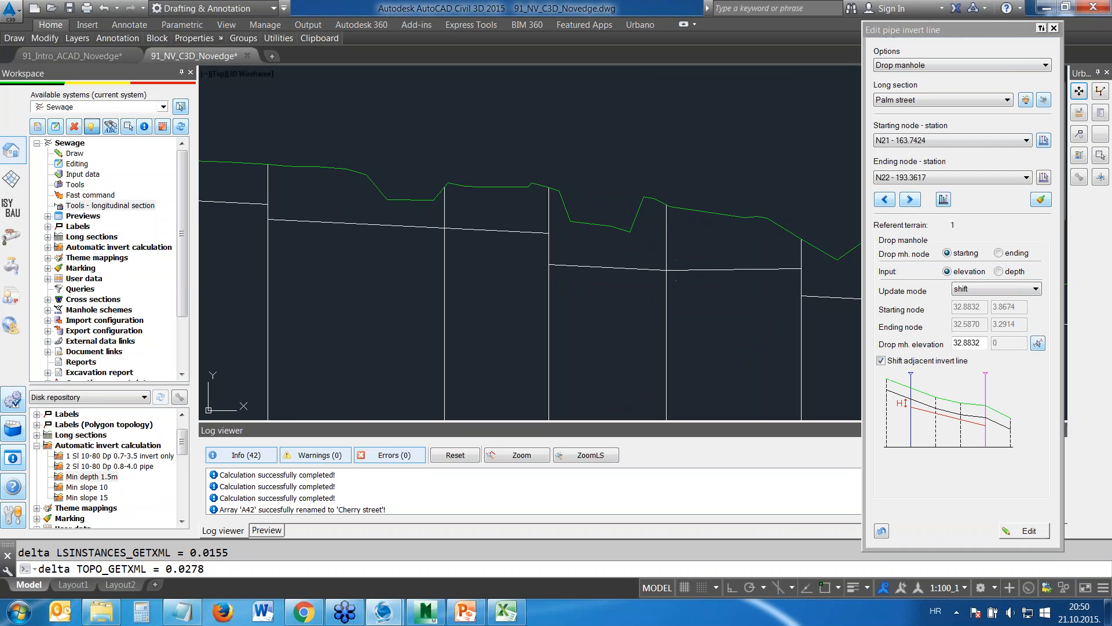
Straighten the Palm street invert line by slope from node N21 to node N24 at 25 ‰, starting at elevation 32.8832
middle_drag(751, 274, 608, 162)
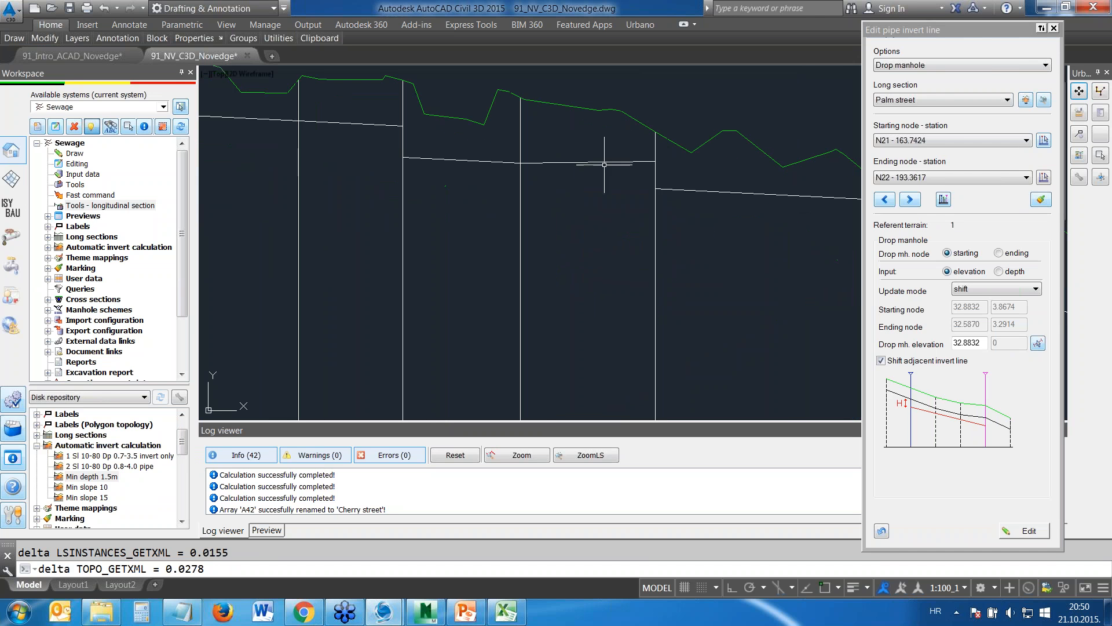
click(1011, 66)
click(927, 95)
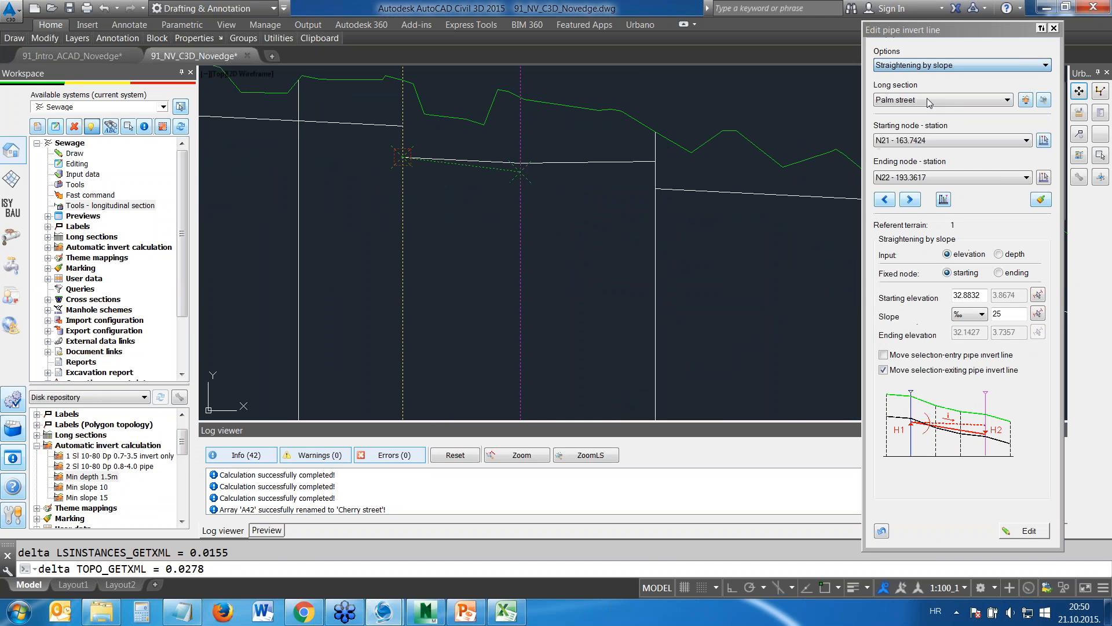
click(1043, 177)
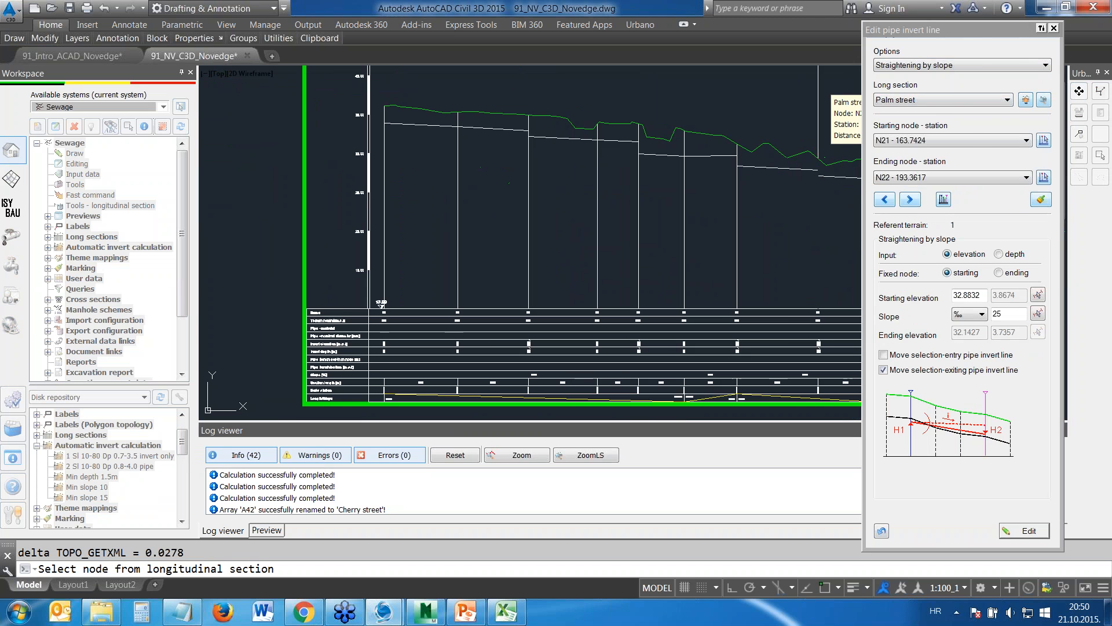
middle_drag(788, 153, 649, 143)
click(700, 120)
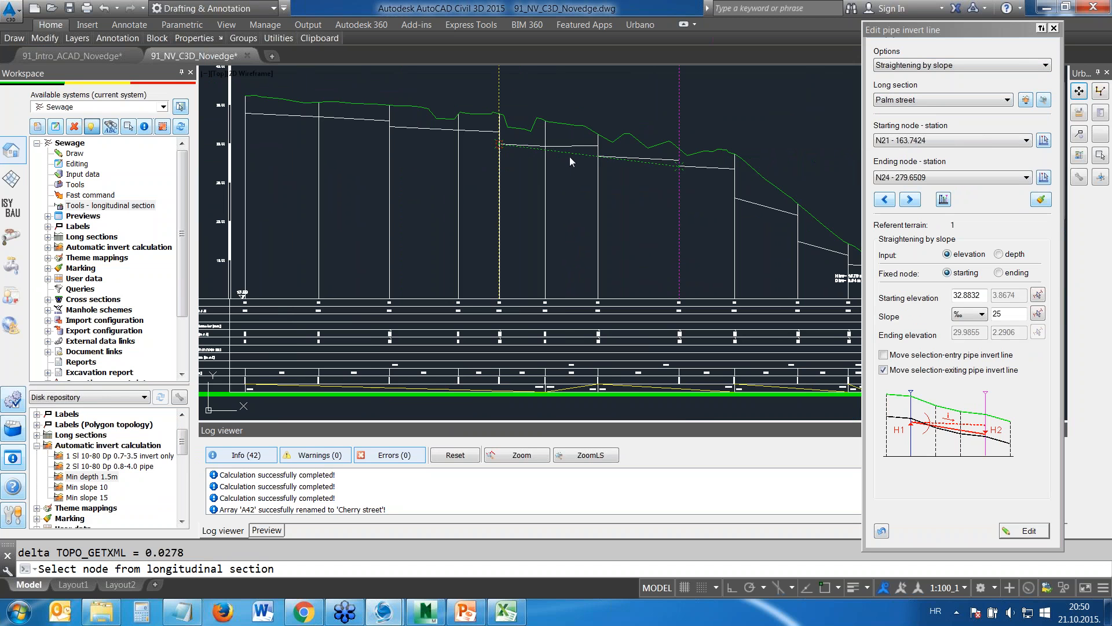
click(1024, 531)
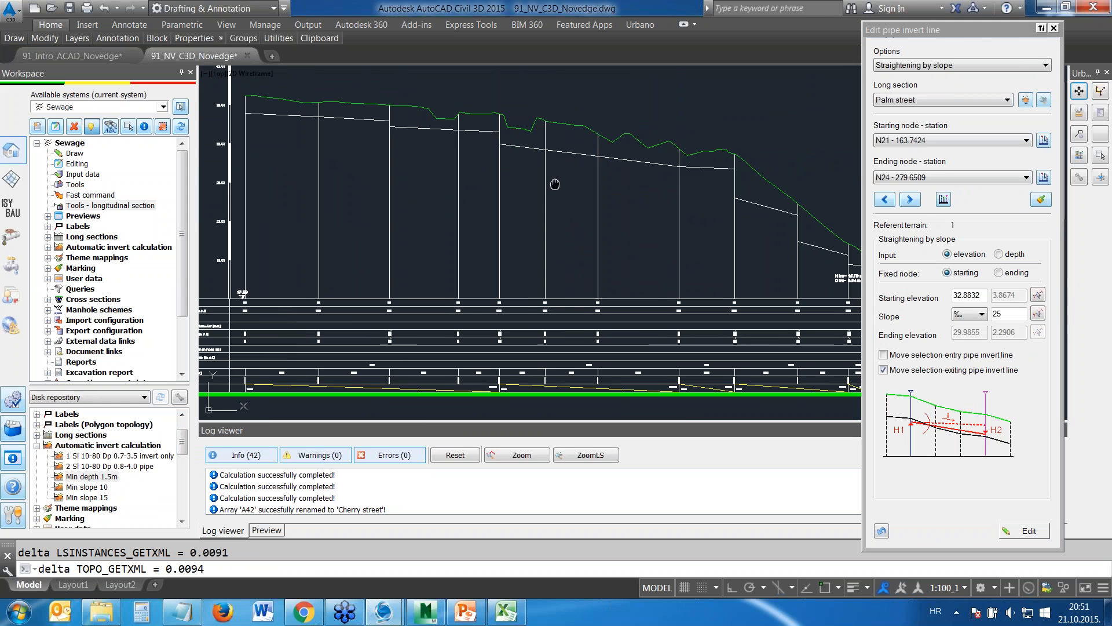
Add a drop manhole at starting node N3 of the Main street section, lowering the invert about 1.09 m to elevation 18.1930
middle_drag(555, 184, 566, 179)
scroll(566, 179, up, 4)
scroll(661, 209, down, 6)
scroll(660, 210, down, 8)
scroll(618, 218, up, 7)
scroll(529, 154, up, 6)
middle_drag(529, 154, 541, 174)
click(967, 69)
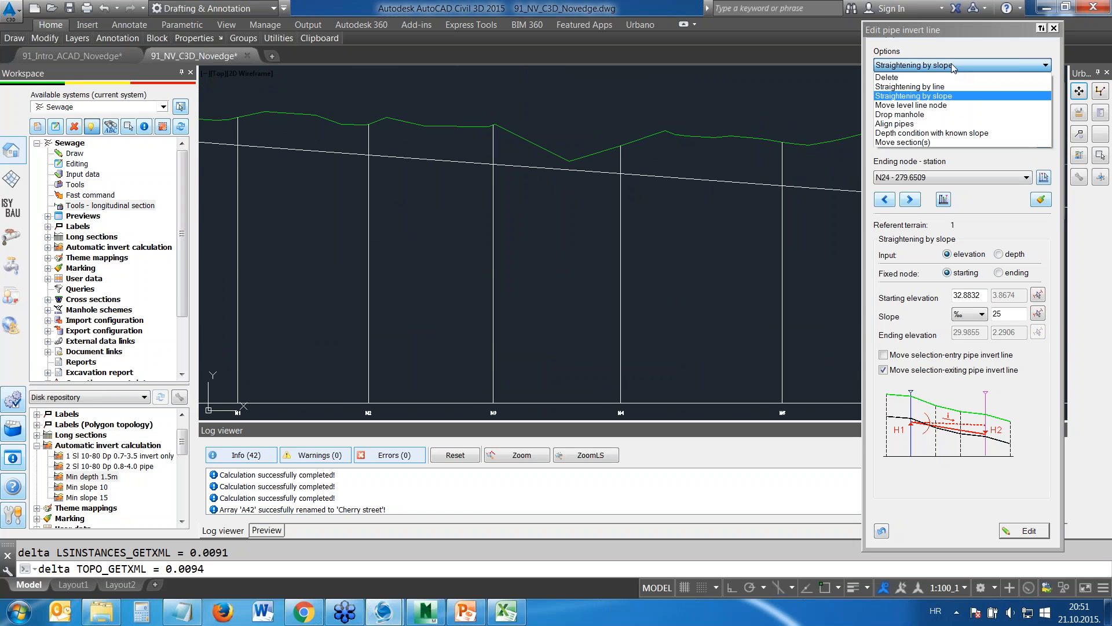
click(980, 115)
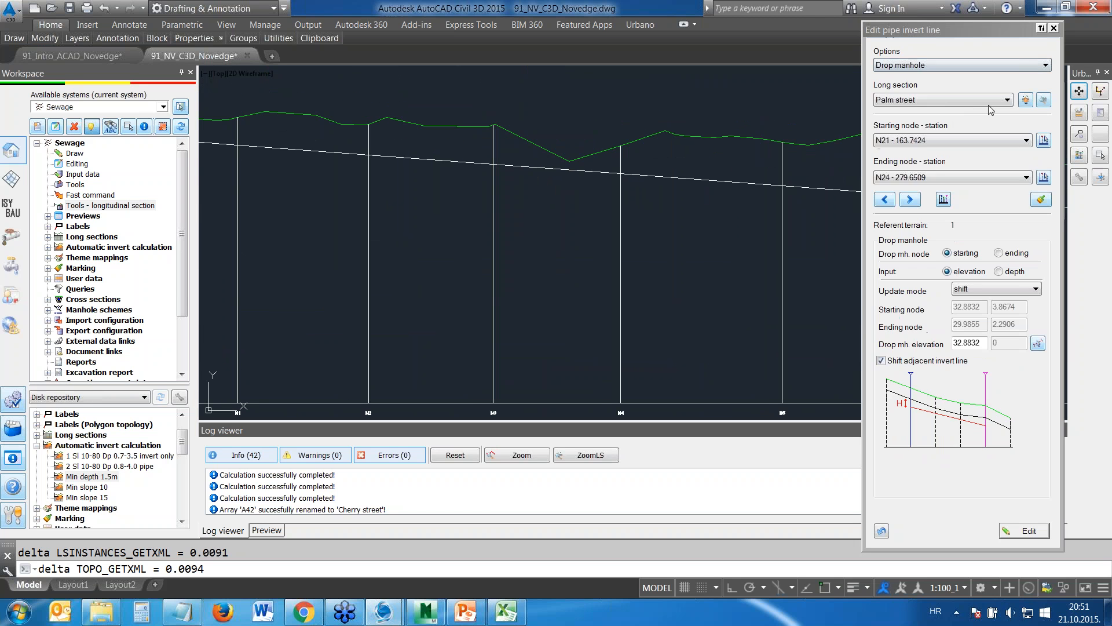
click(596, 142)
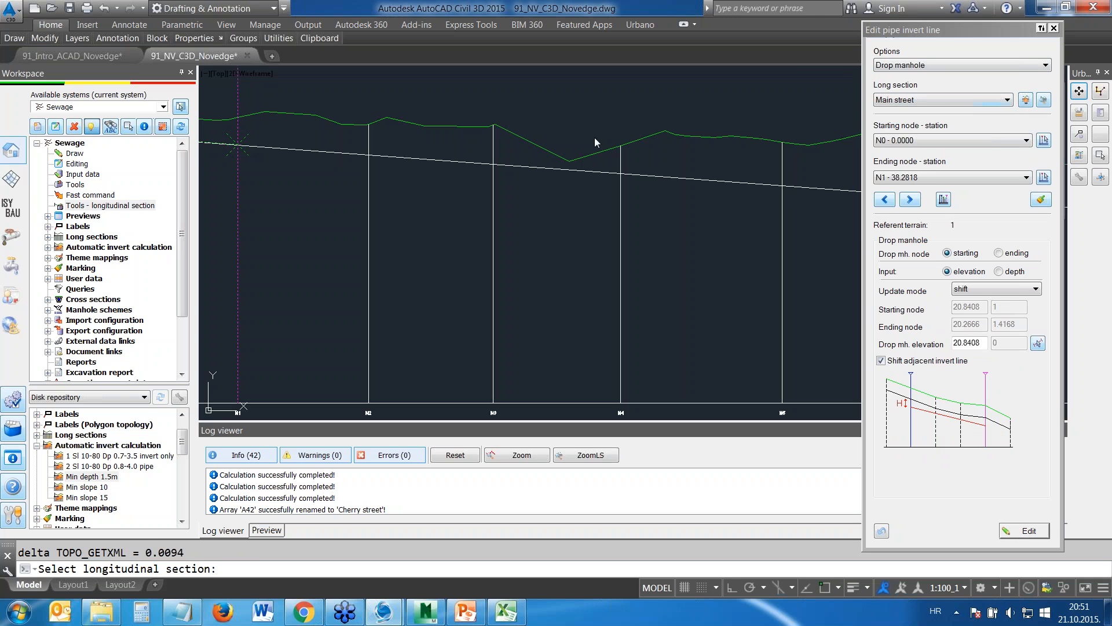
click(1047, 143)
click(493, 97)
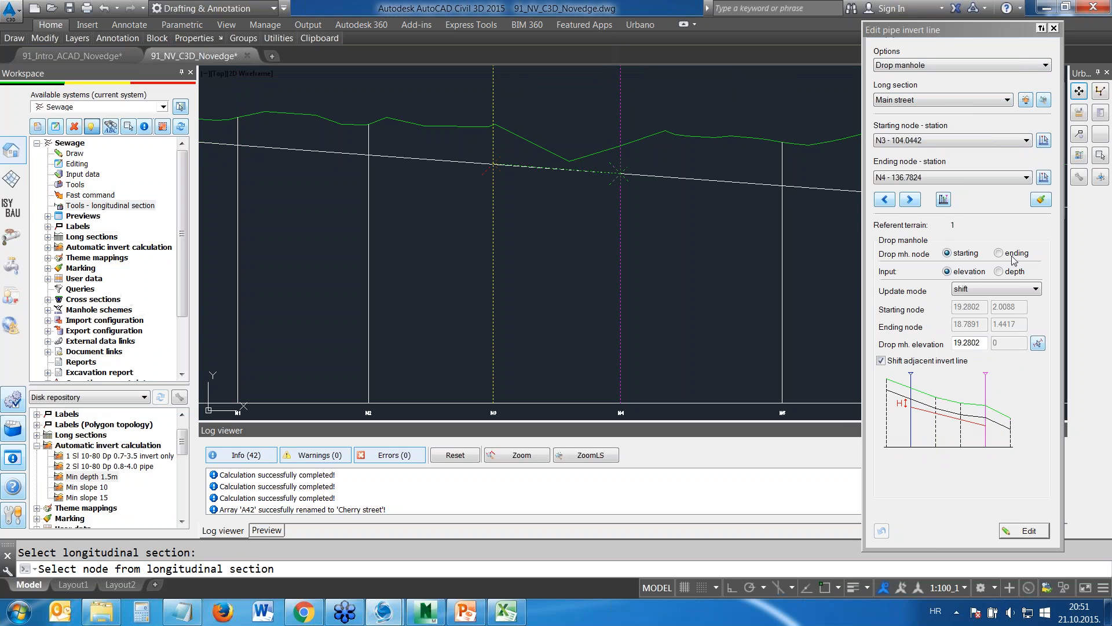
click(1037, 342)
click(633, 198)
click(1025, 531)
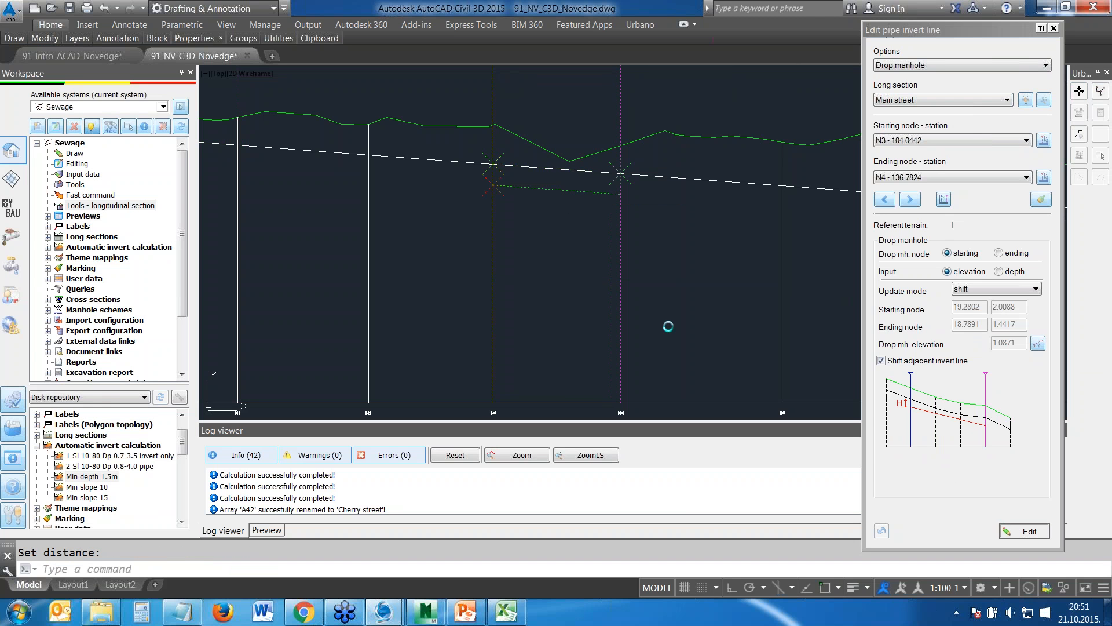
Straighten the Main street invert by line from node N3 at elevation 18.1930 to node N8 at elevation 16.5760
click(957, 66)
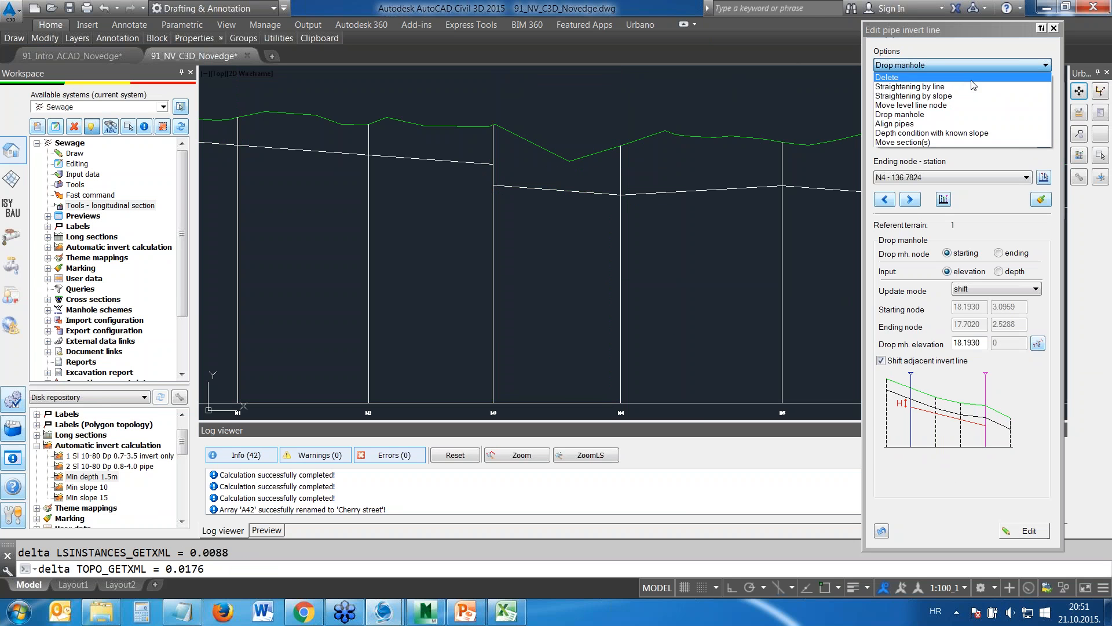
click(947, 88)
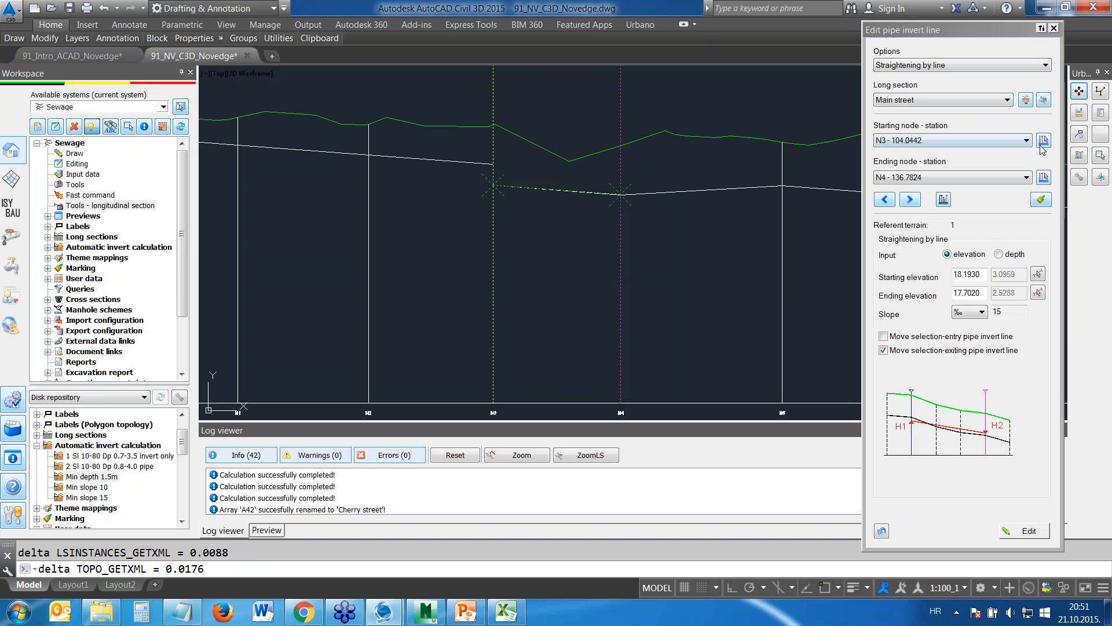
click(1045, 178)
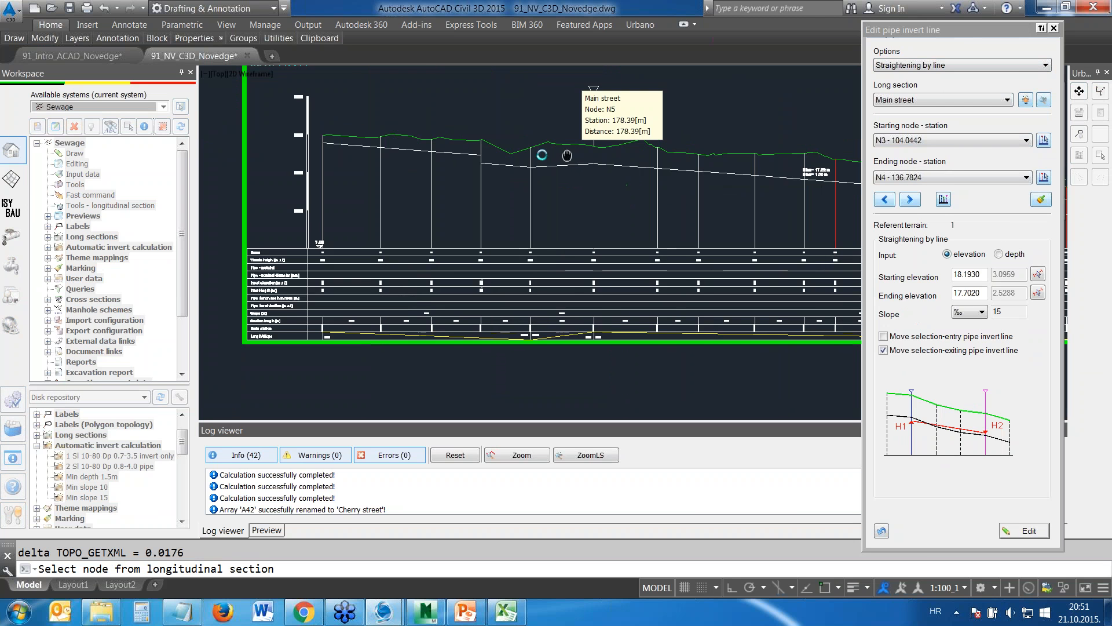
click(695, 150)
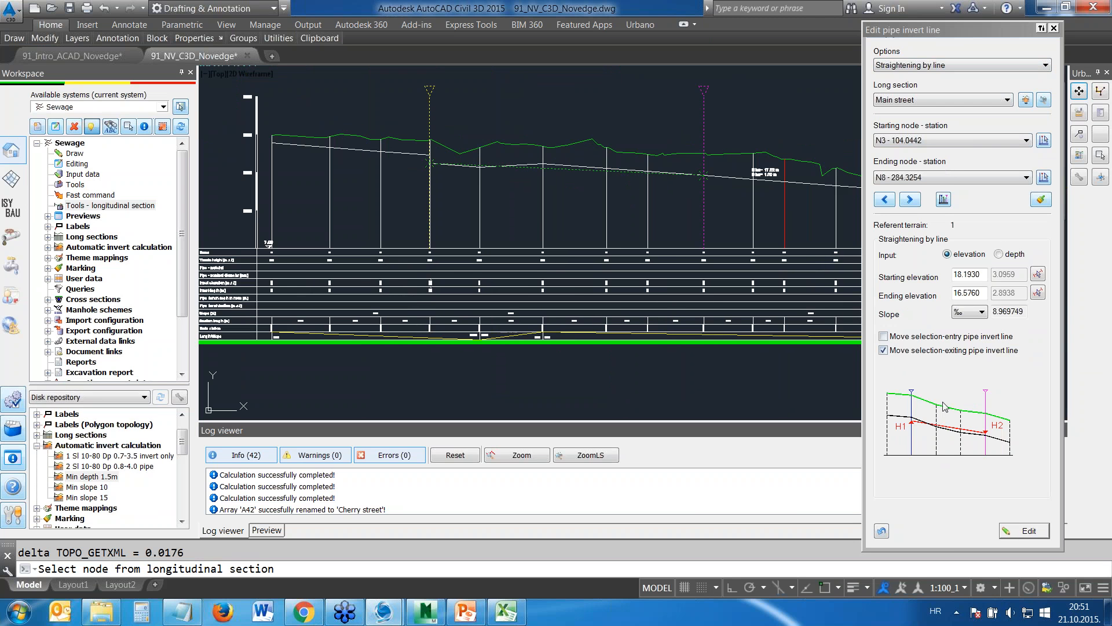
click(1021, 534)
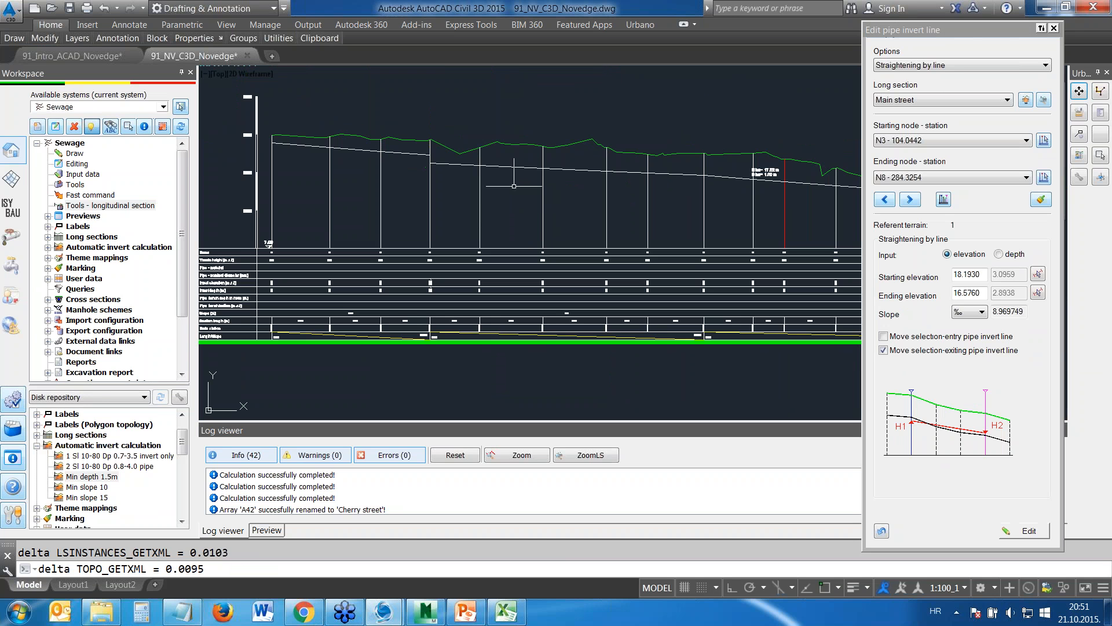
Delete the invert line of the Cherry street section from node N43 to node N38 and close the invert editing tool
middle_drag(470, 189, 463, 214)
scroll(451, 197, up, 4)
scroll(513, 191, down, 3)
middle_drag(665, 180, 464, 203)
scroll(457, 200, down, 4)
scroll(453, 191, down, 2)
middle_drag(421, 172, 493, 294)
scroll(430, 145, up, 4)
middle_drag(364, 69, 469, 237)
scroll(444, 178, up, 2)
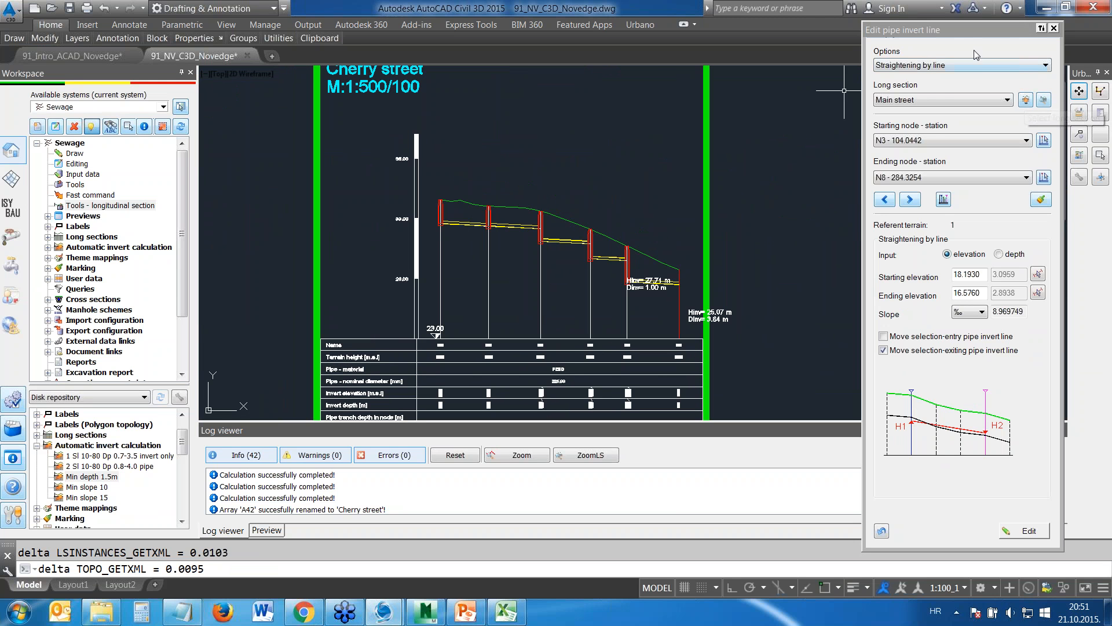
click(951, 65)
click(933, 78)
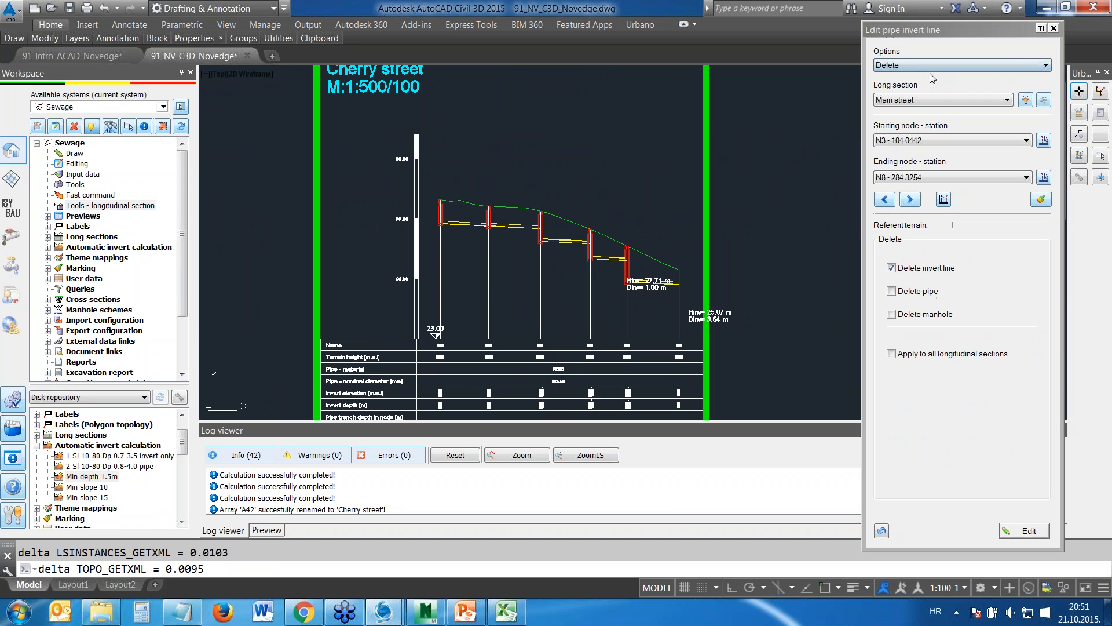
click(1025, 100)
click(522, 209)
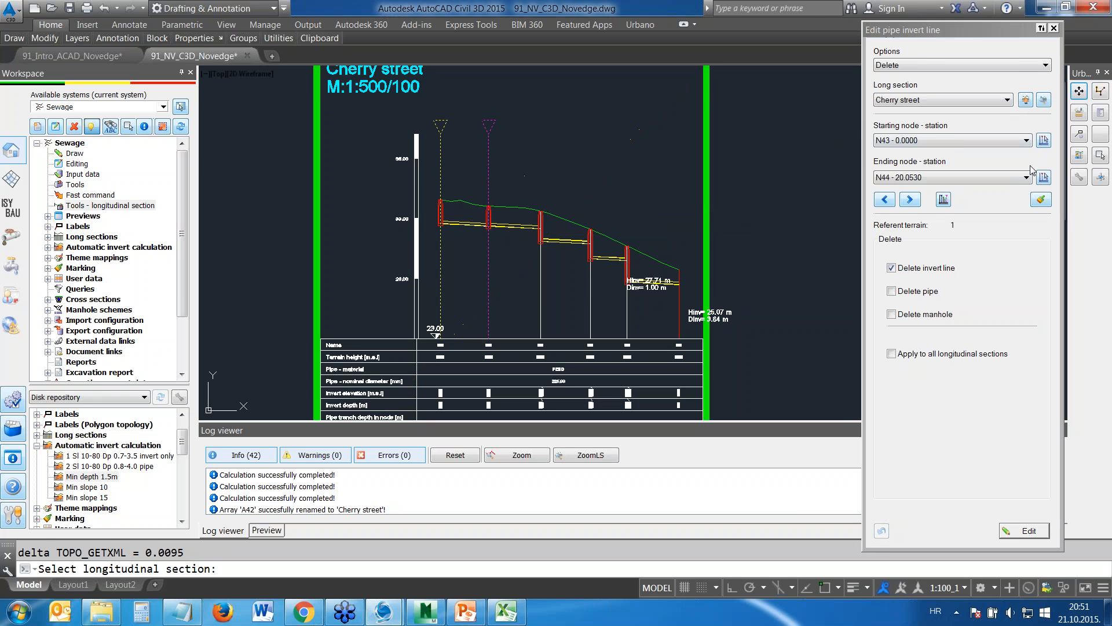
click(1043, 177)
click(681, 171)
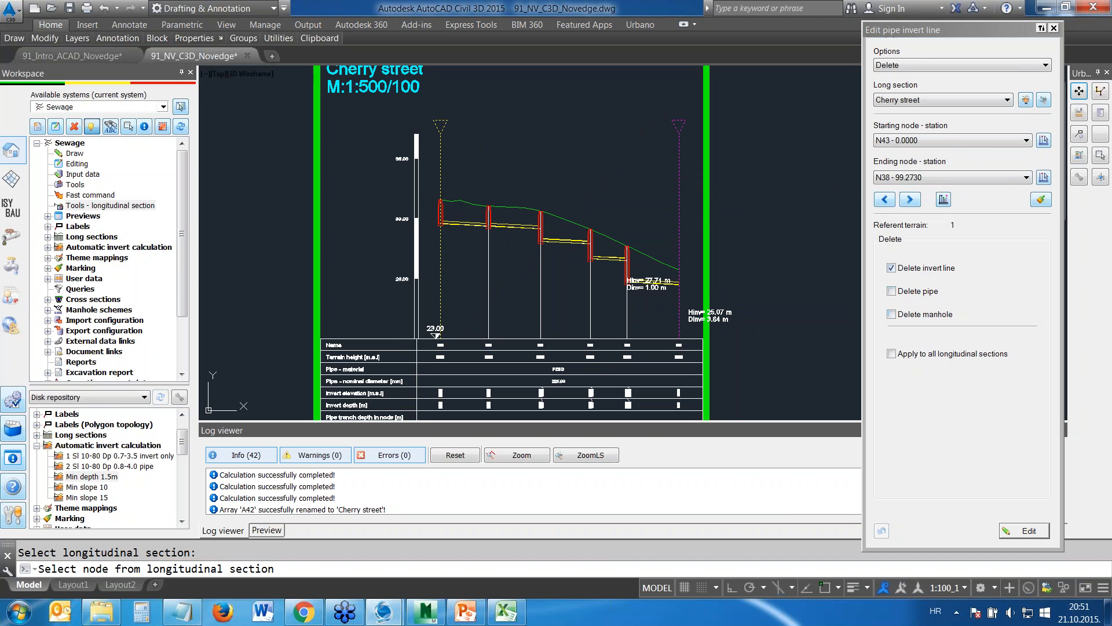
click(1030, 533)
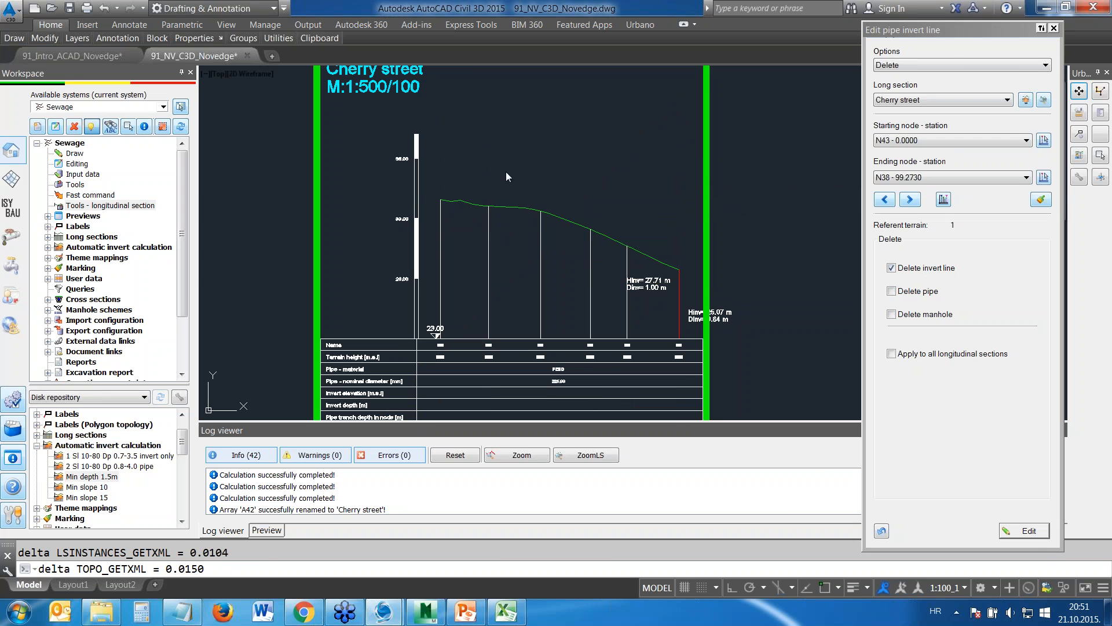
click(1054, 29)
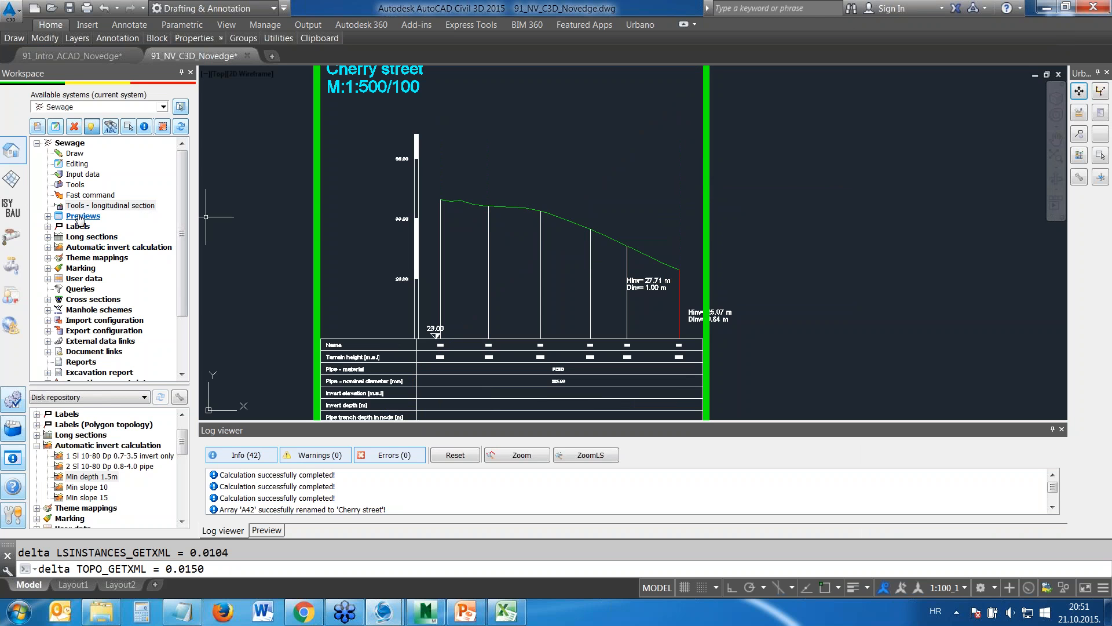
Draw the Cherry street invert with the Interactive-2 option from N43 at about 32.81, through N44 to N47 (about 28.87), to N38
right_click(79, 207)
click(129, 250)
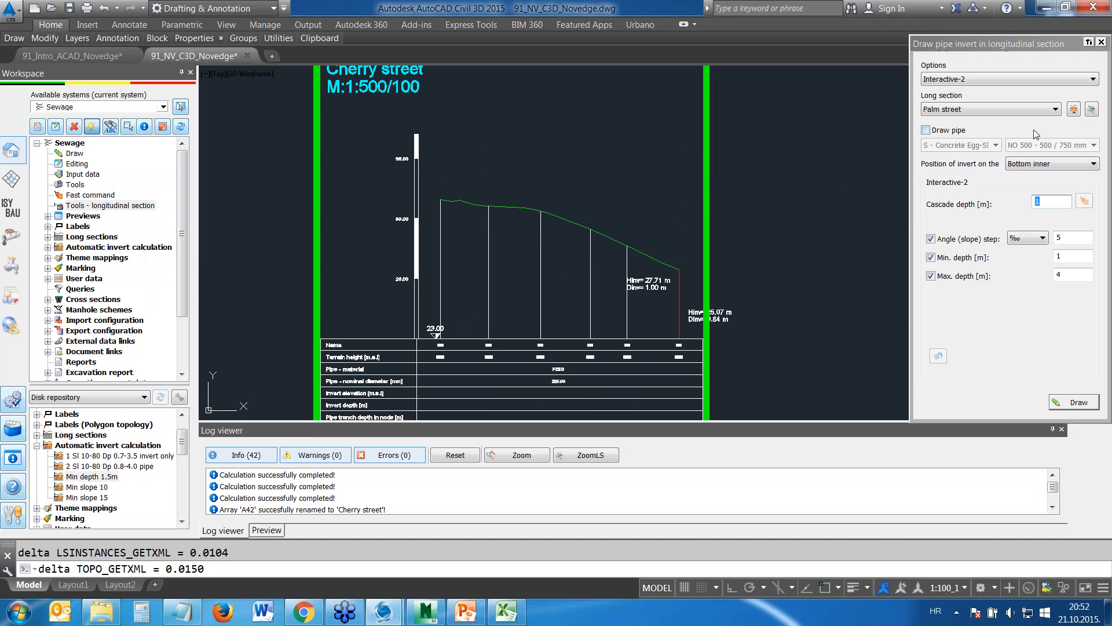
click(1074, 109)
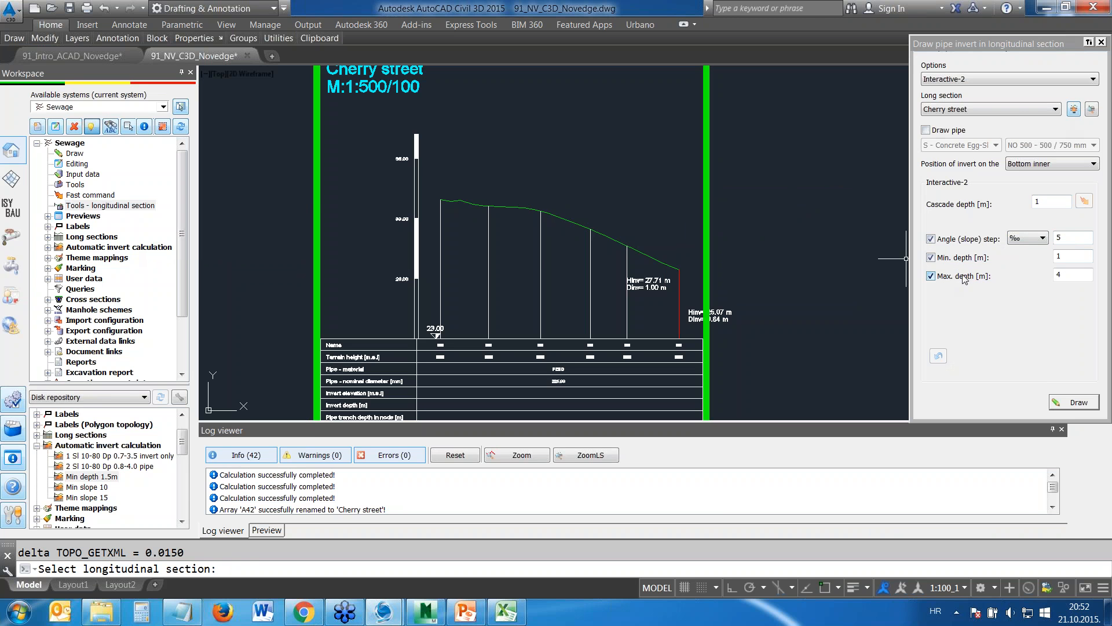
click(1073, 402)
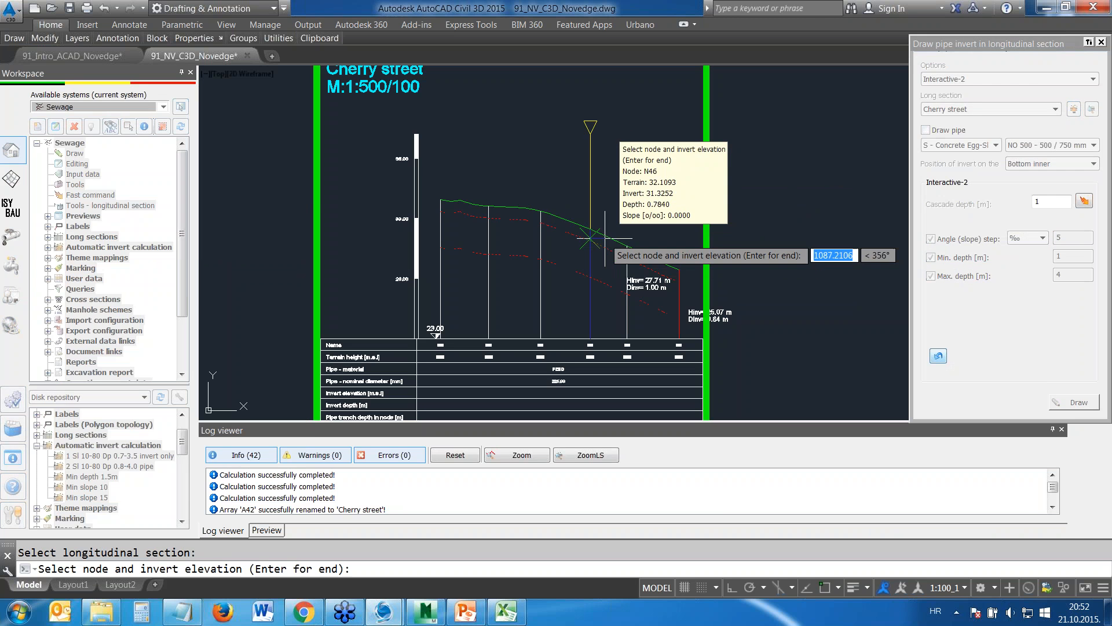
scroll(488, 239, up, 4)
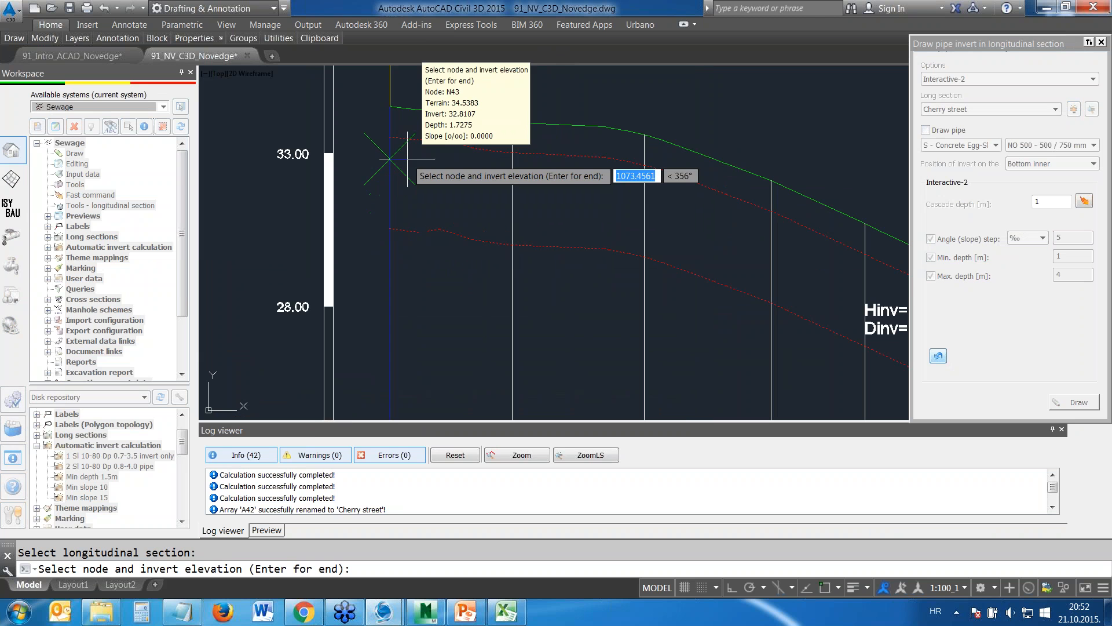
click(407, 158)
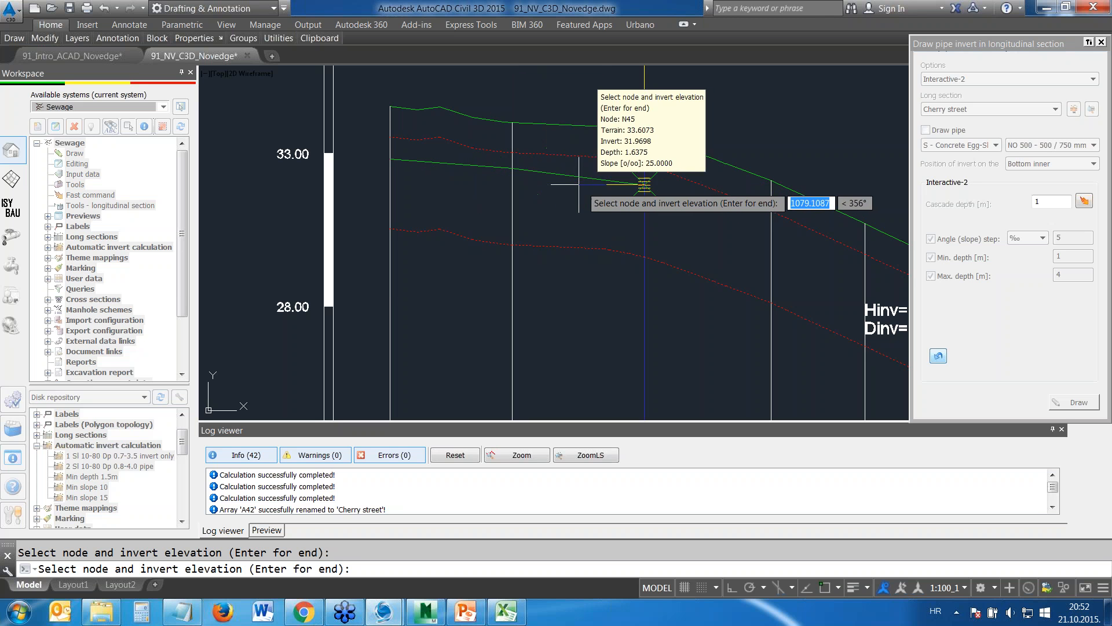
click(645, 192)
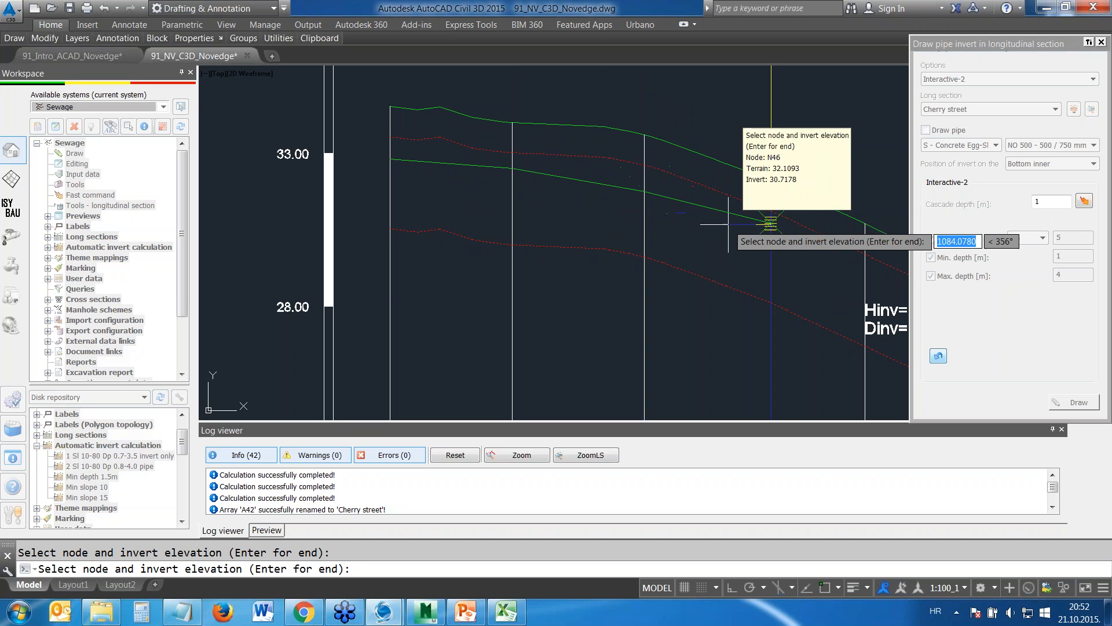
click(771, 231)
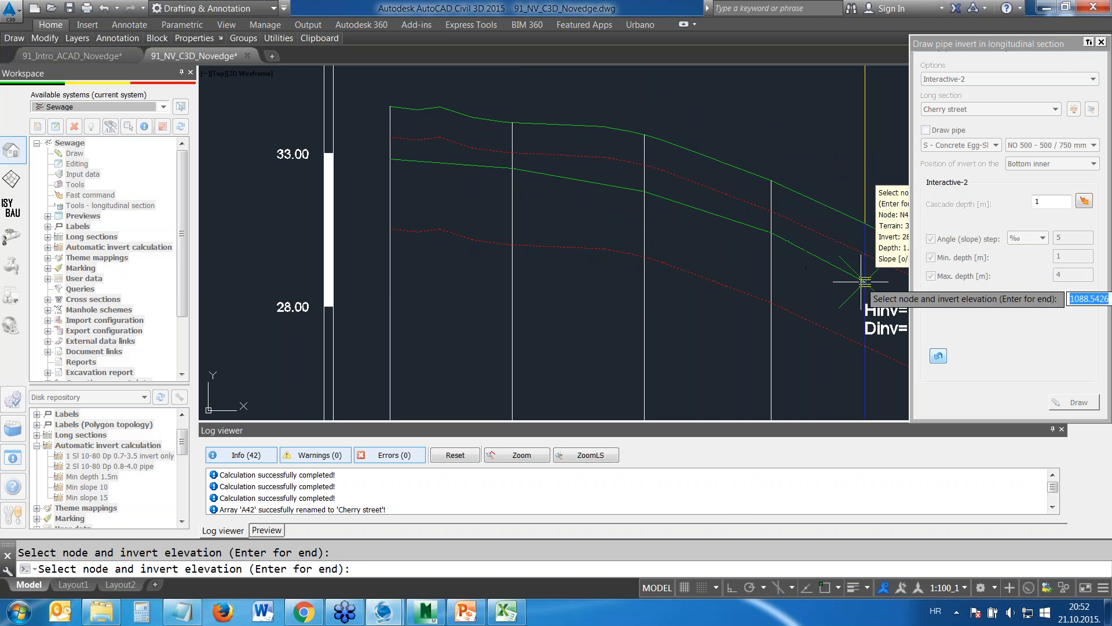
click(863, 278)
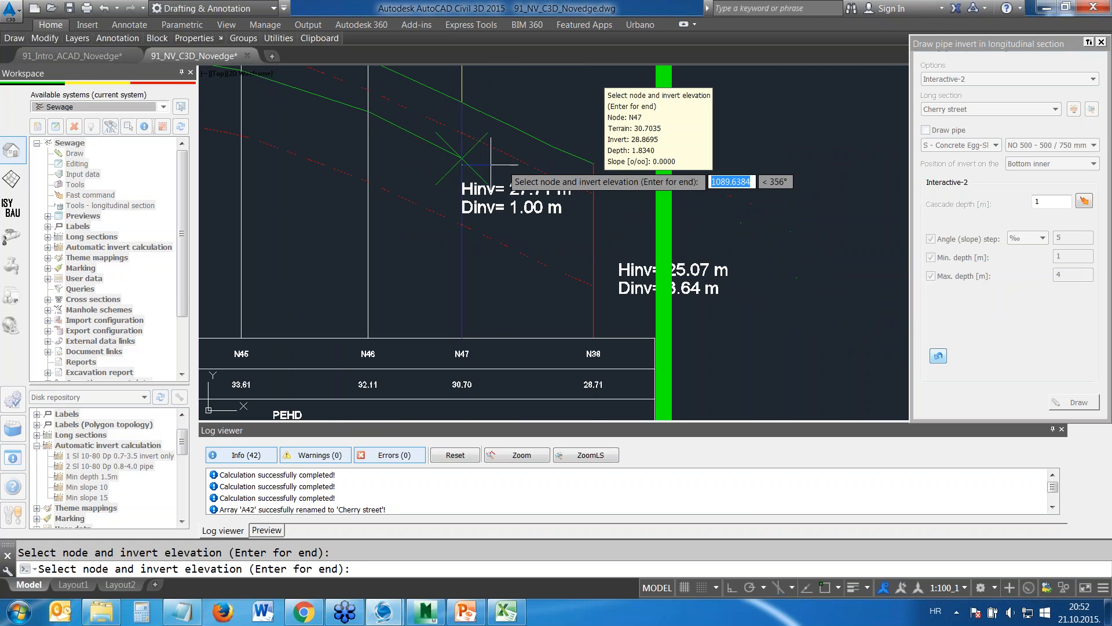
click(576, 213)
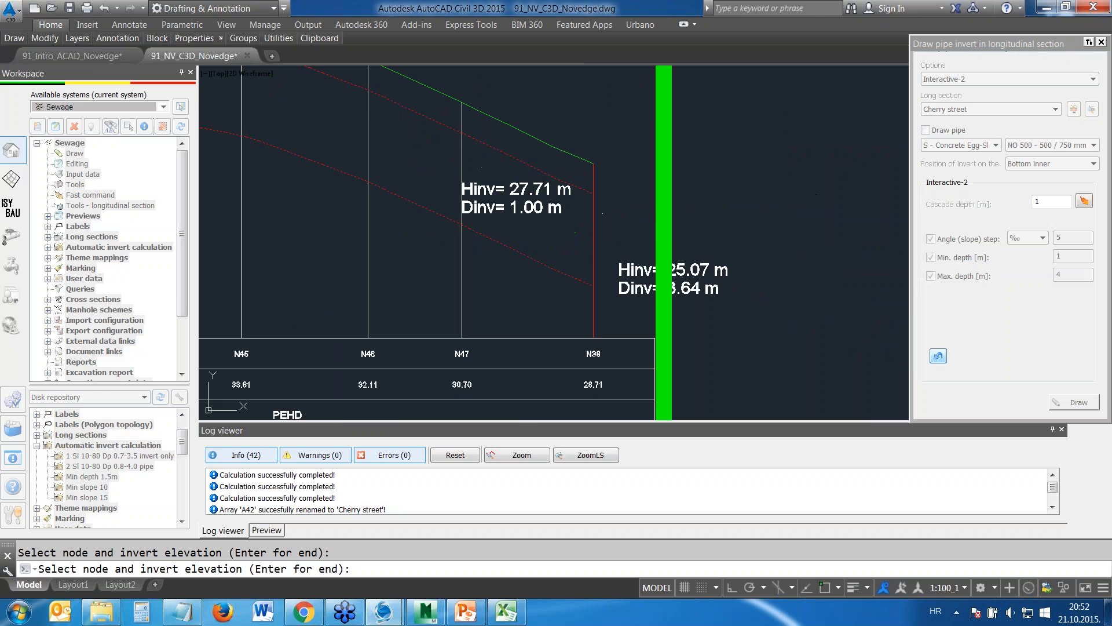
middle_drag(447, 165, 740, 248)
scroll(550, 166, down, 2)
middle_drag(559, 166, 560, 218)
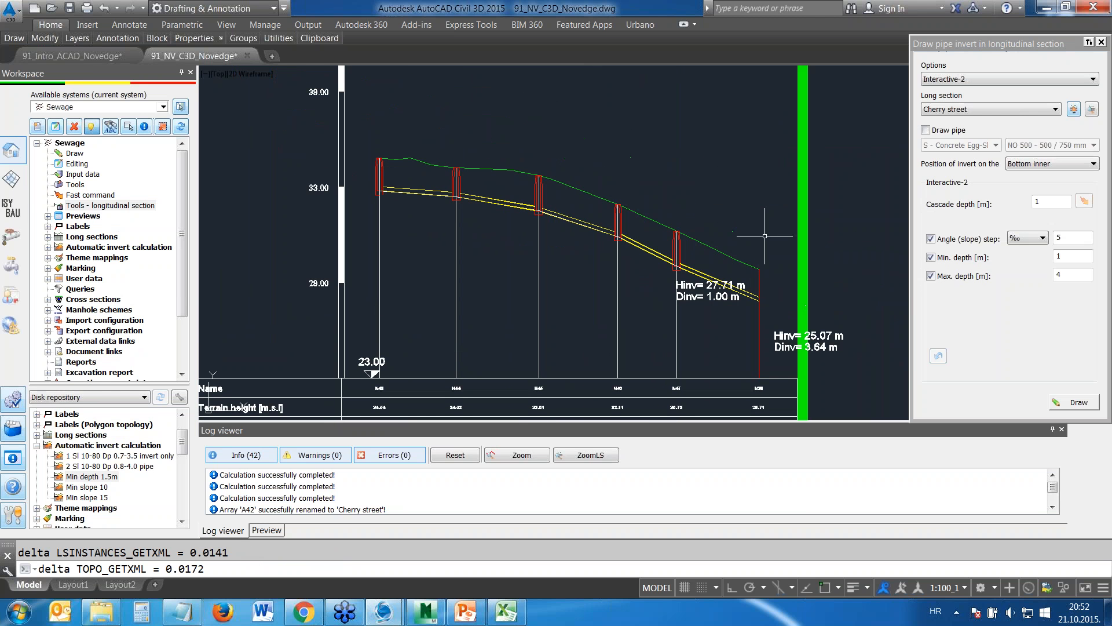
Look through the available methods for drawing a pipe invert and close the drawing tool
click(1050, 80)
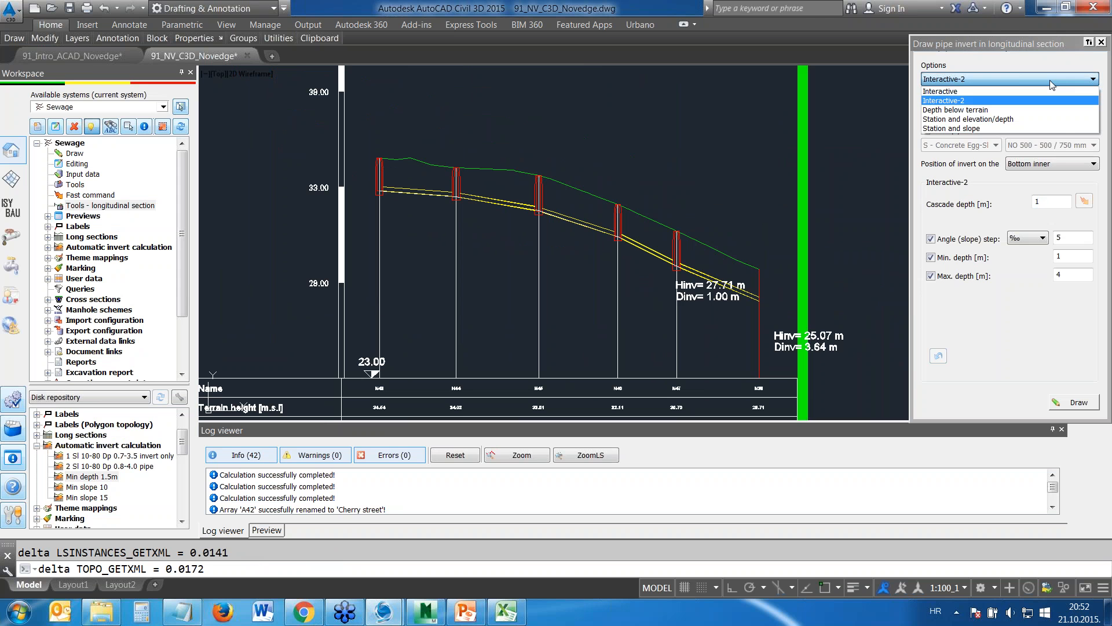
click(1049, 80)
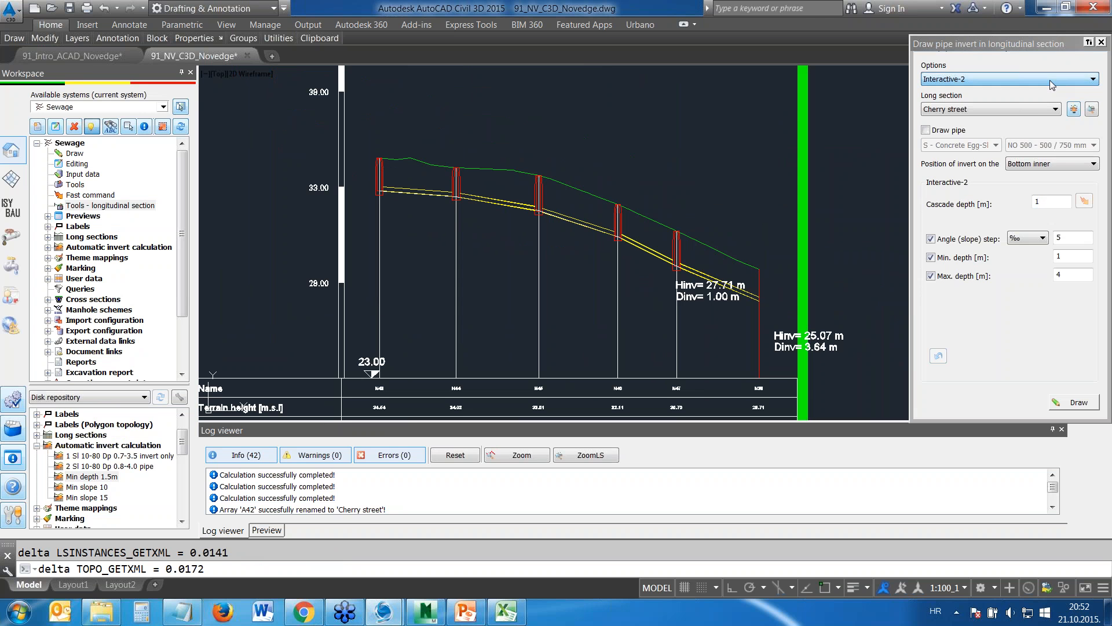
click(1102, 43)
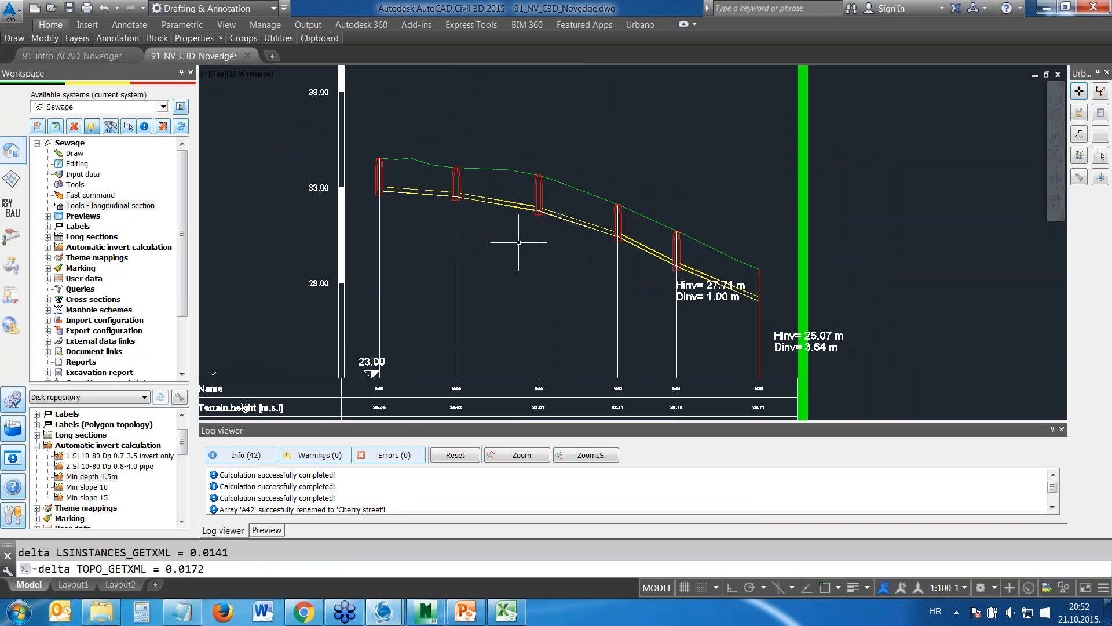
Open the pipe data input for the sewage system with the plan of all four streets in view
scroll(693, 285, down, 4)
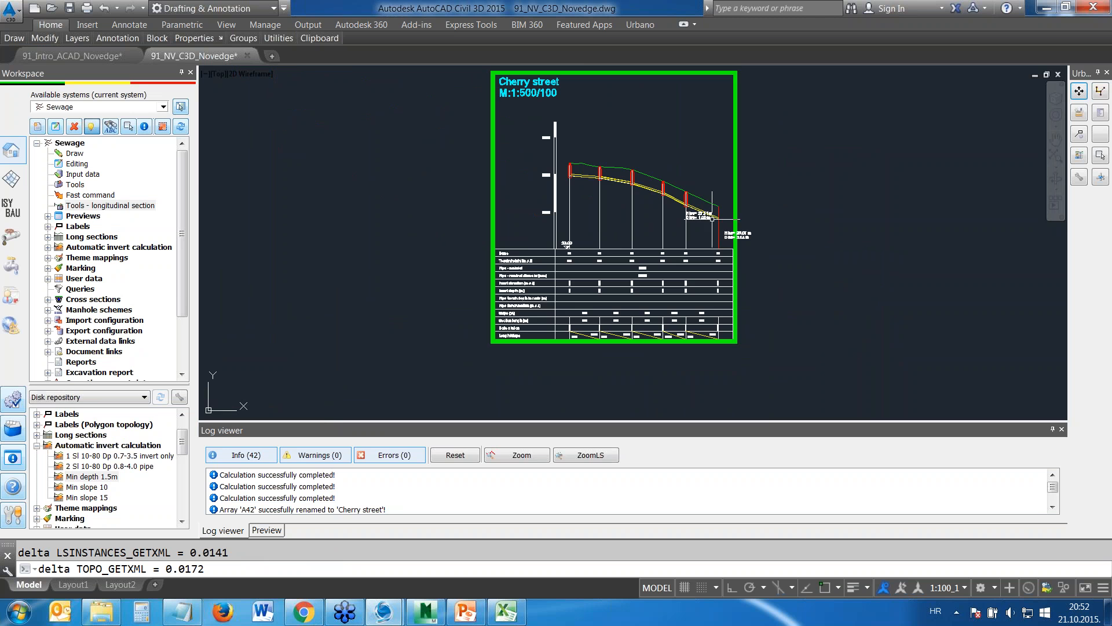
scroll(680, 196, down, 5)
scroll(412, 243, down, 4)
middle_drag(429, 247, 665, 253)
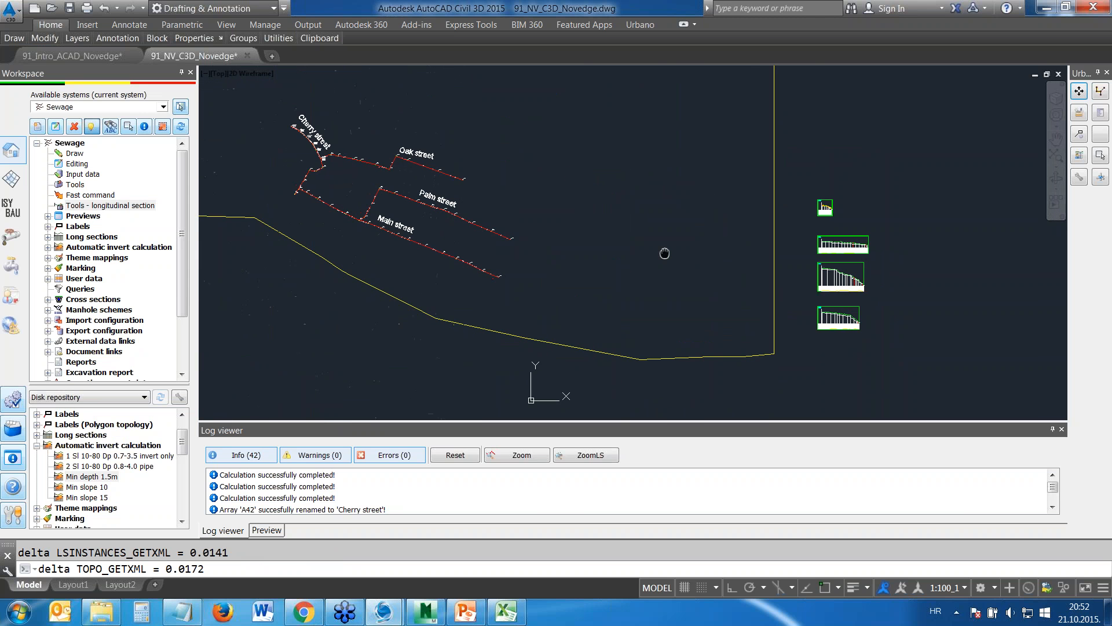
scroll(402, 244, up, 4)
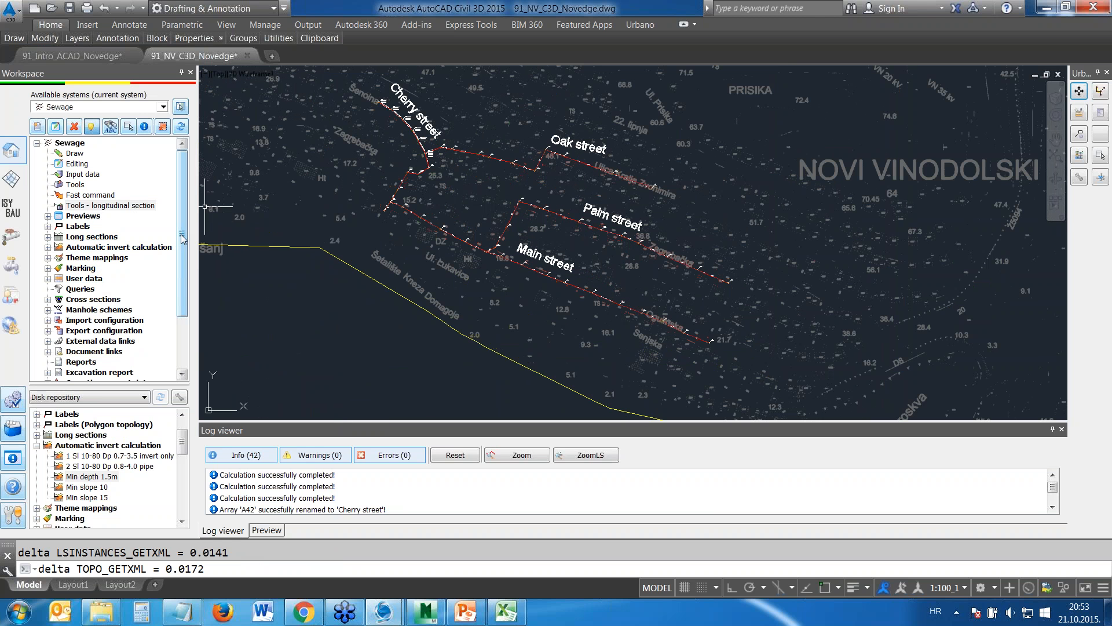
click(79, 173)
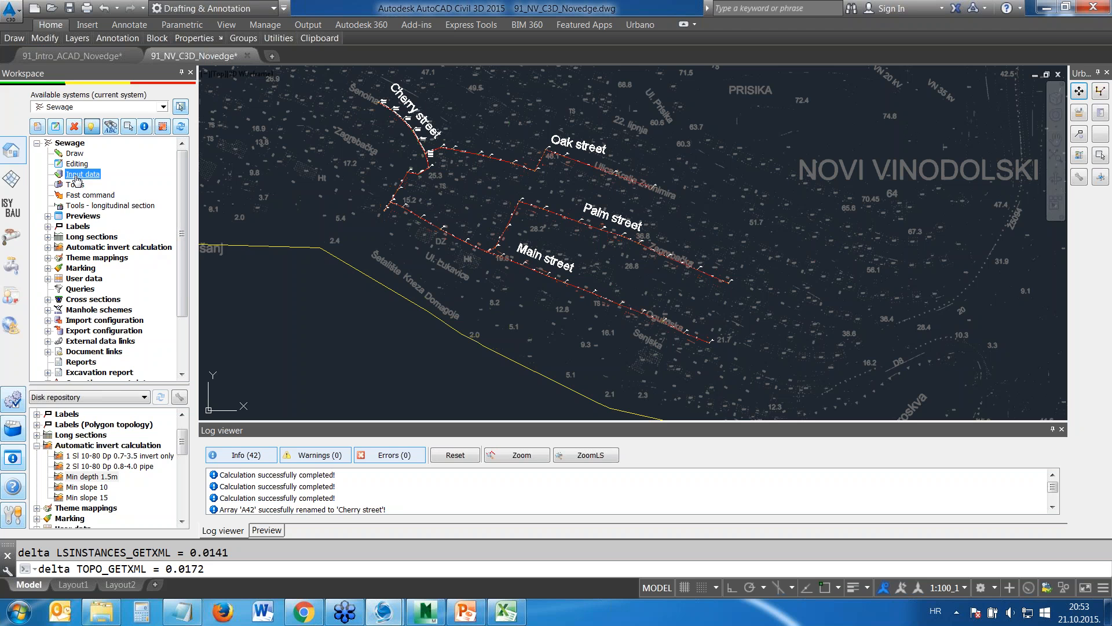
right_click(77, 177)
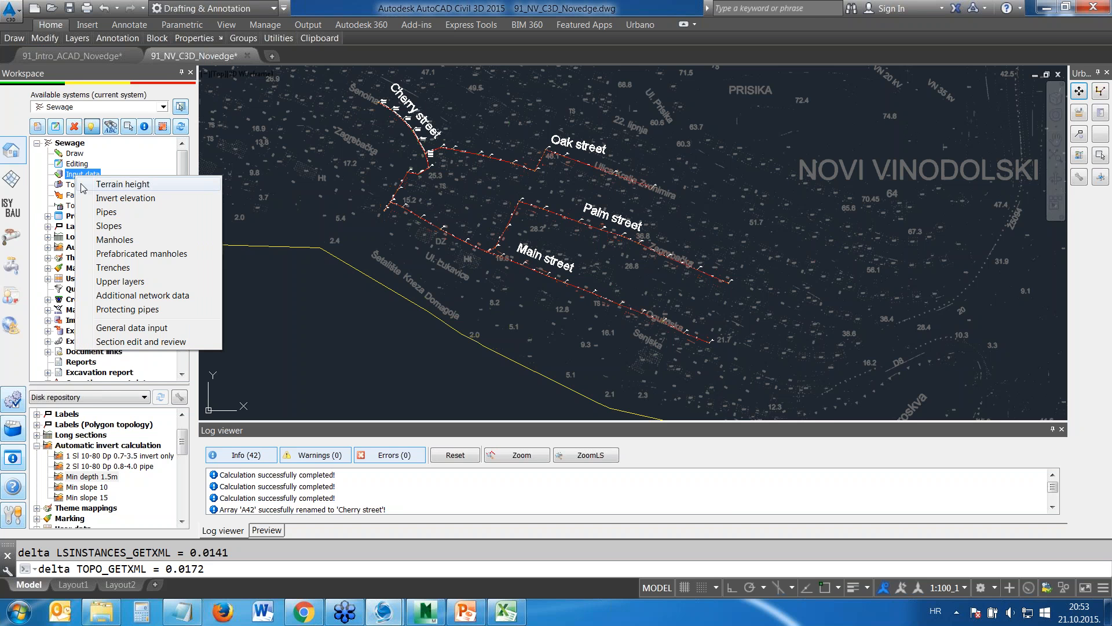
click(106, 212)
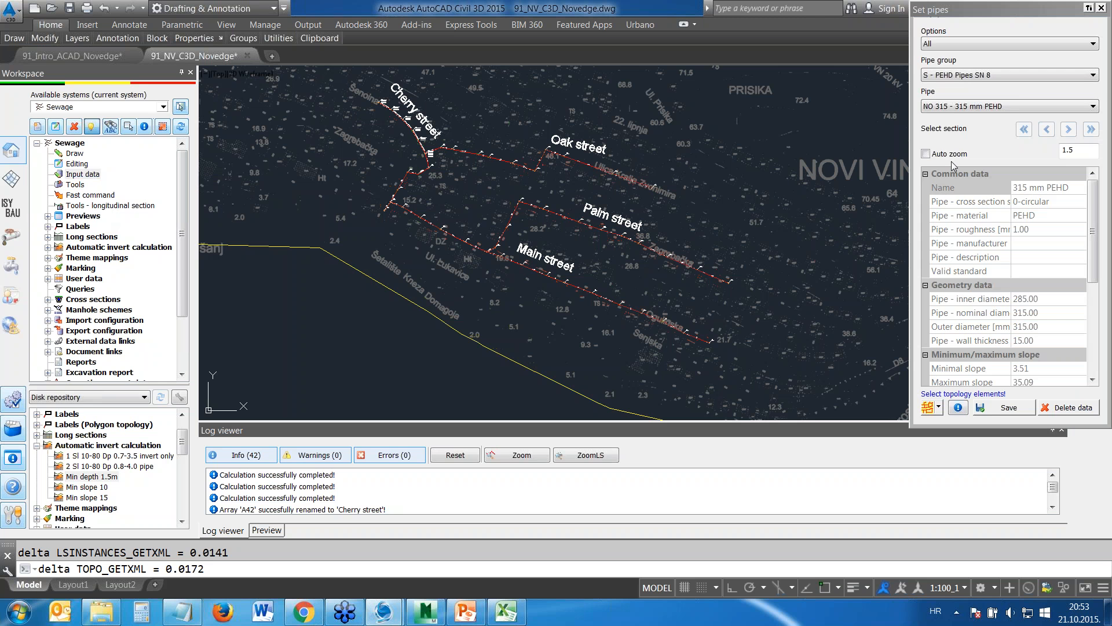
Assign the NO 400 - 400 mm PEHD pipe to the Main, Palm and Oak street arrays using array selection
click(949, 108)
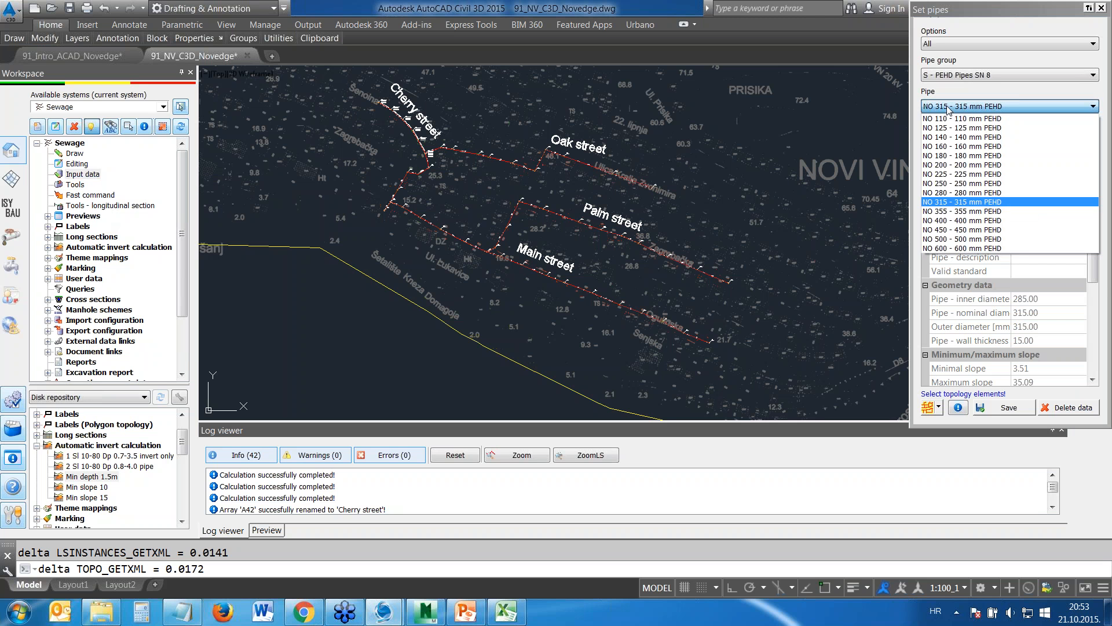
click(970, 222)
click(938, 408)
click(957, 325)
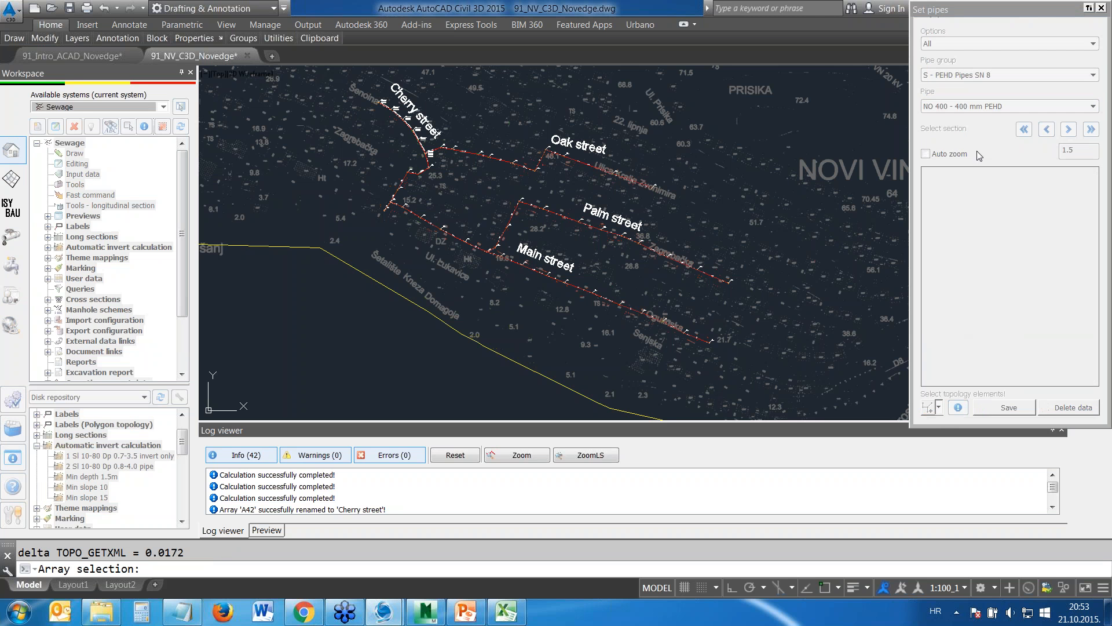
click(603, 293)
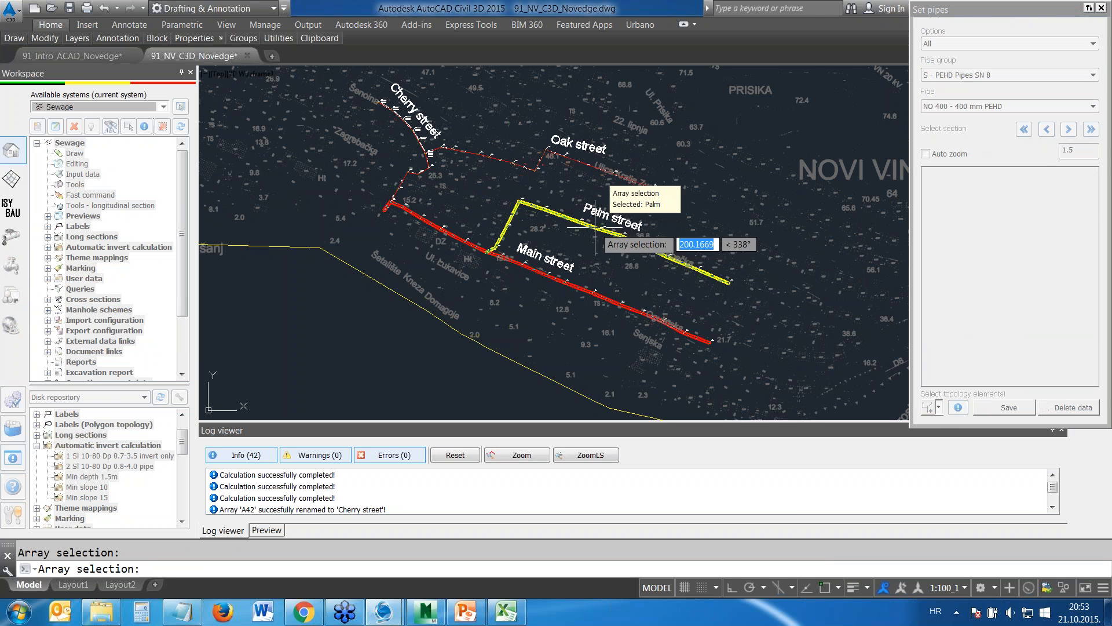
click(634, 238)
key(Return)
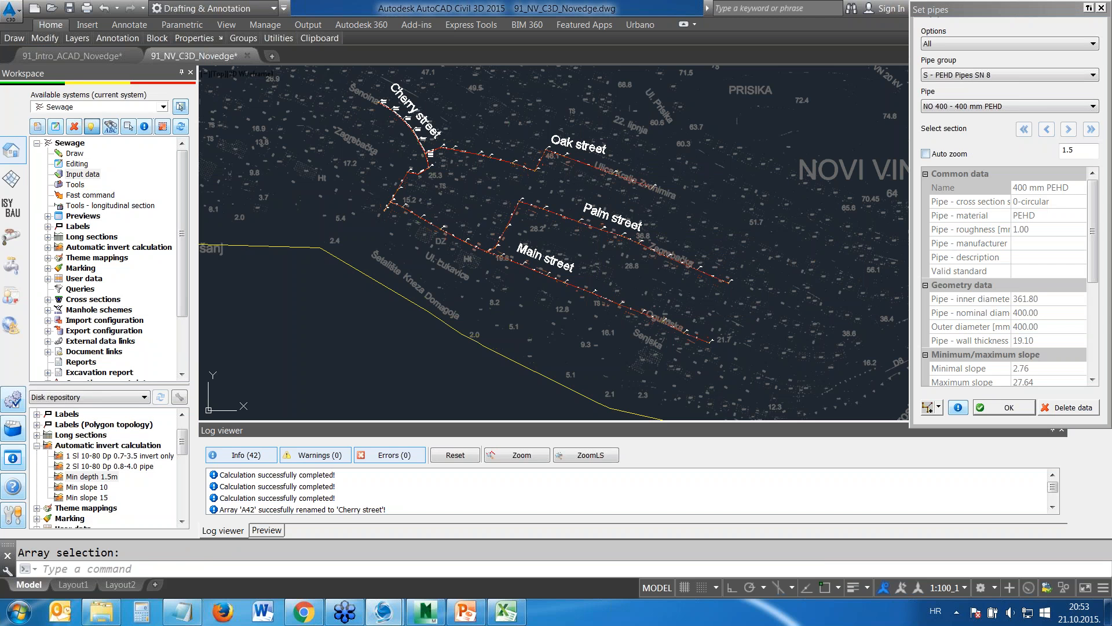
key(Return)
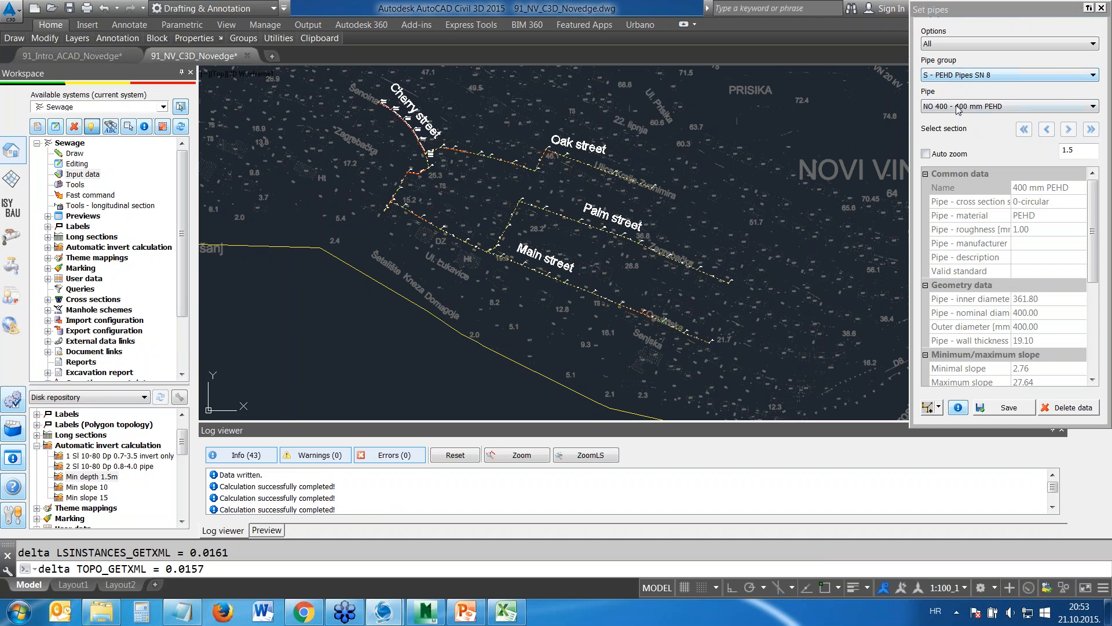
Assign the NO 500 - 500 mm PEHD pipe to the Main street branch west of the Palm street junction using branch selection
click(958, 107)
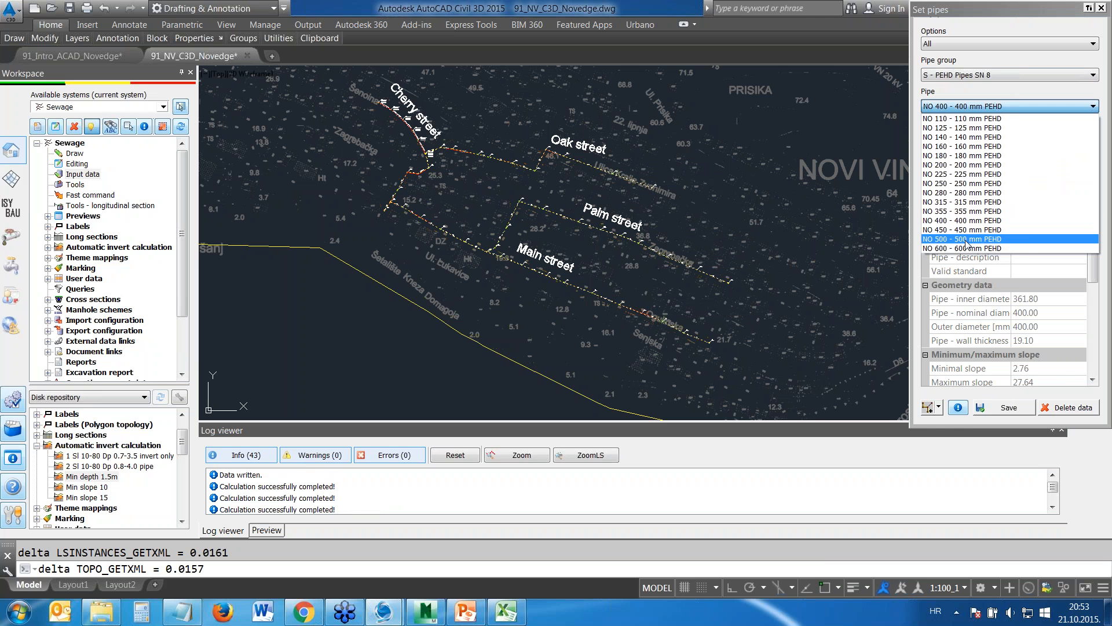
click(962, 240)
click(939, 409)
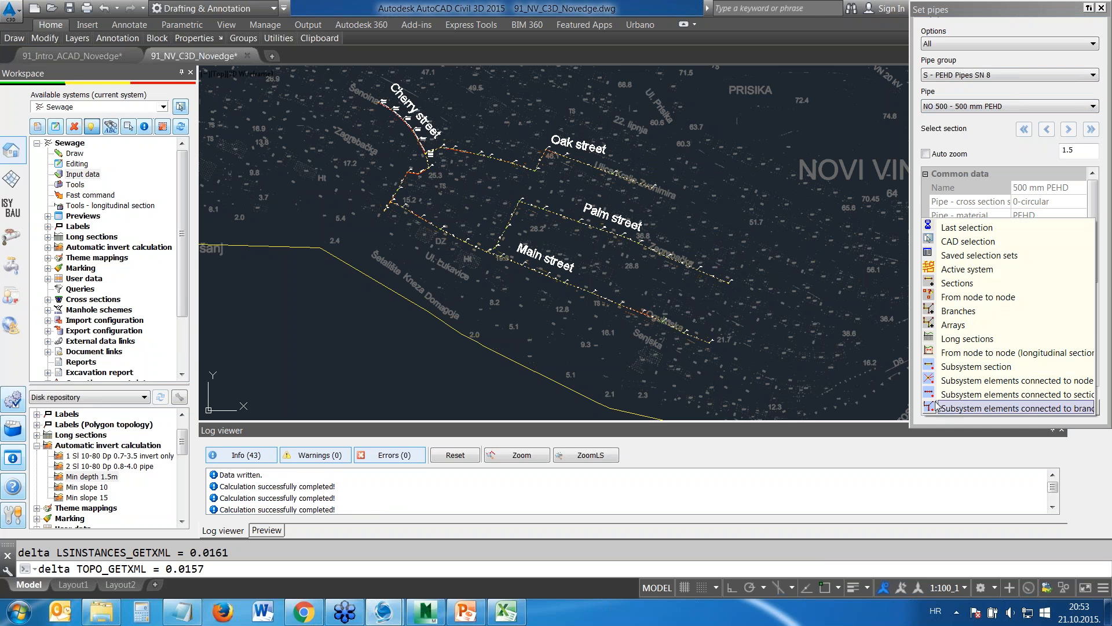
click(934, 316)
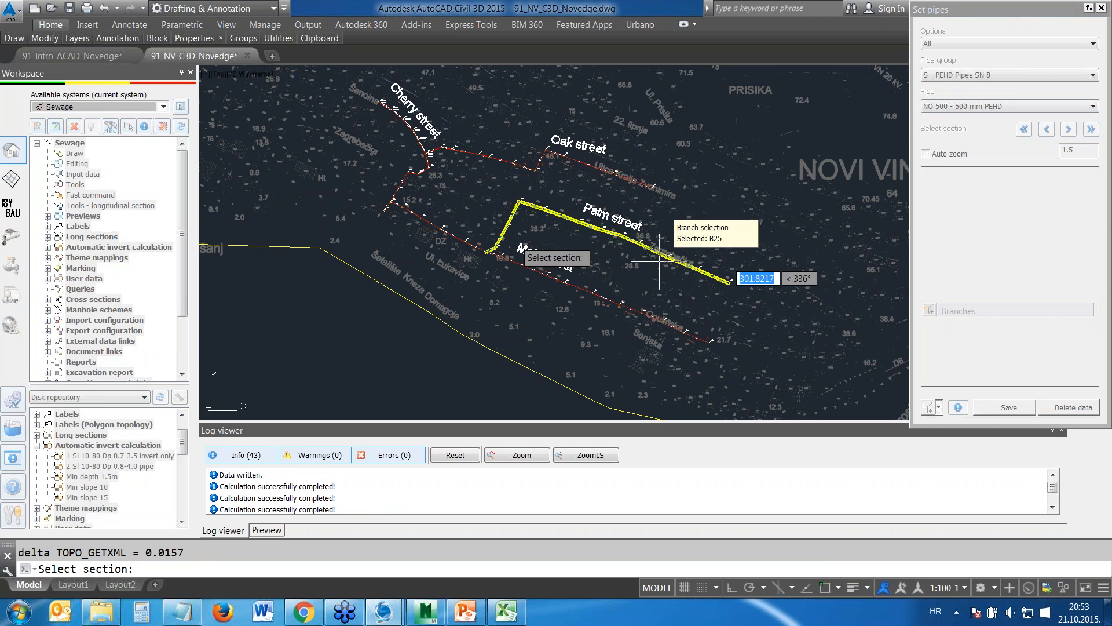
click(391, 207)
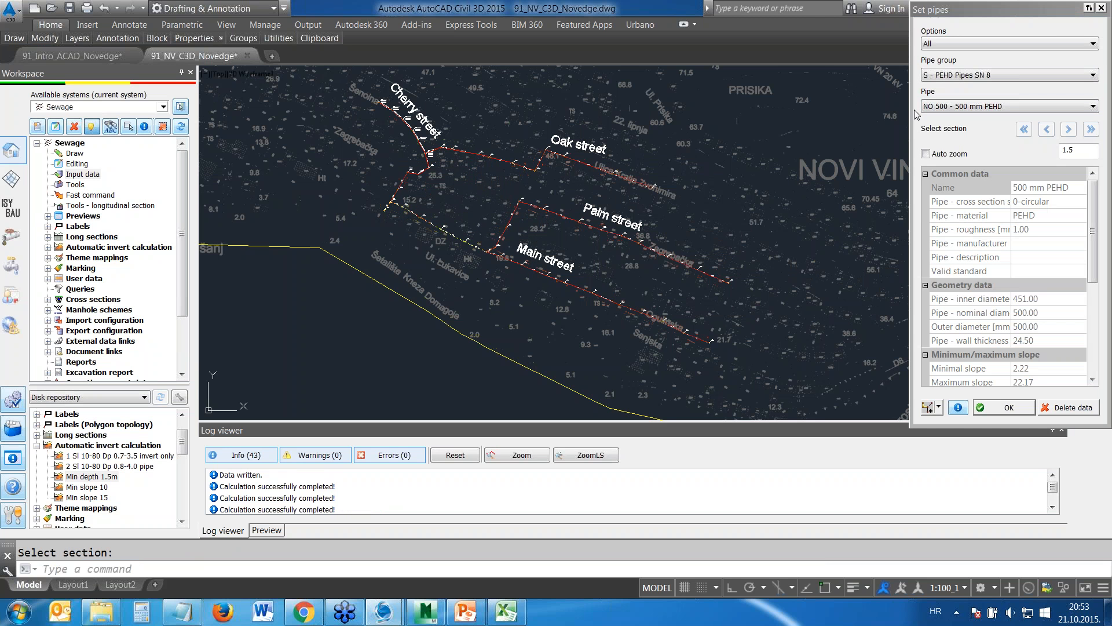
click(1101, 8)
Examine the pipes in the Main street longitudinal section and return to the plan of the four streets
scroll(864, 225, down, 4)
middle_drag(968, 229, 642, 180)
scroll(674, 201, up, 6)
scroll(712, 230, up, 8)
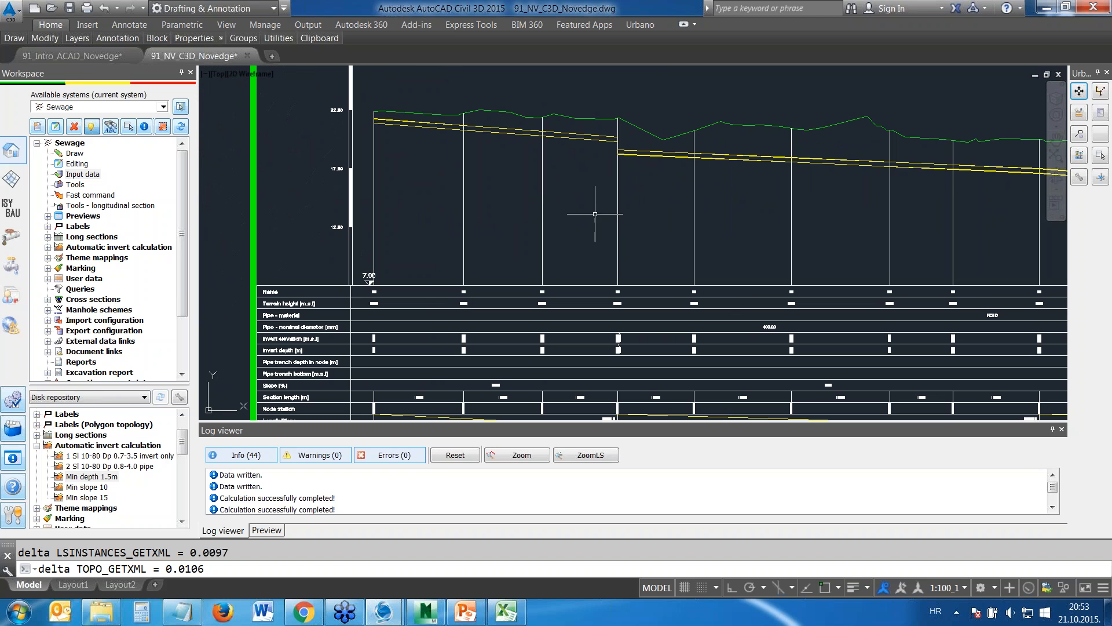
scroll(573, 197, down, 5)
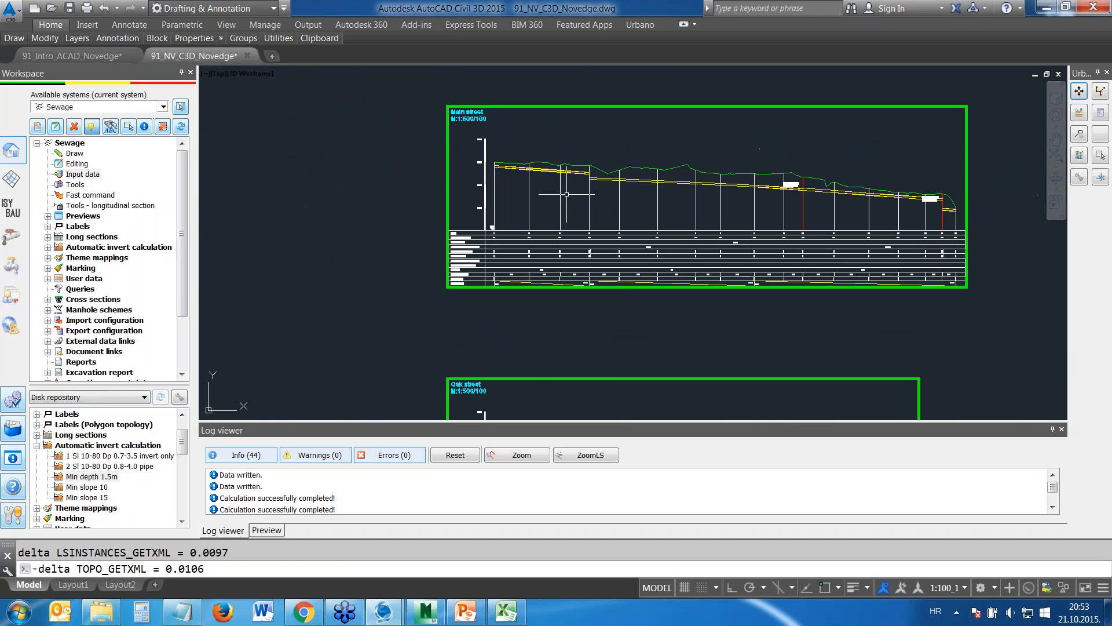
scroll(566, 195, down, 5)
middle_drag(561, 334, 781, 299)
scroll(353, 222, down, 4)
mouse_move(344, 226)
middle_down()
mouse_move(635, 229)
mouse_move(668, 281)
middle_up()
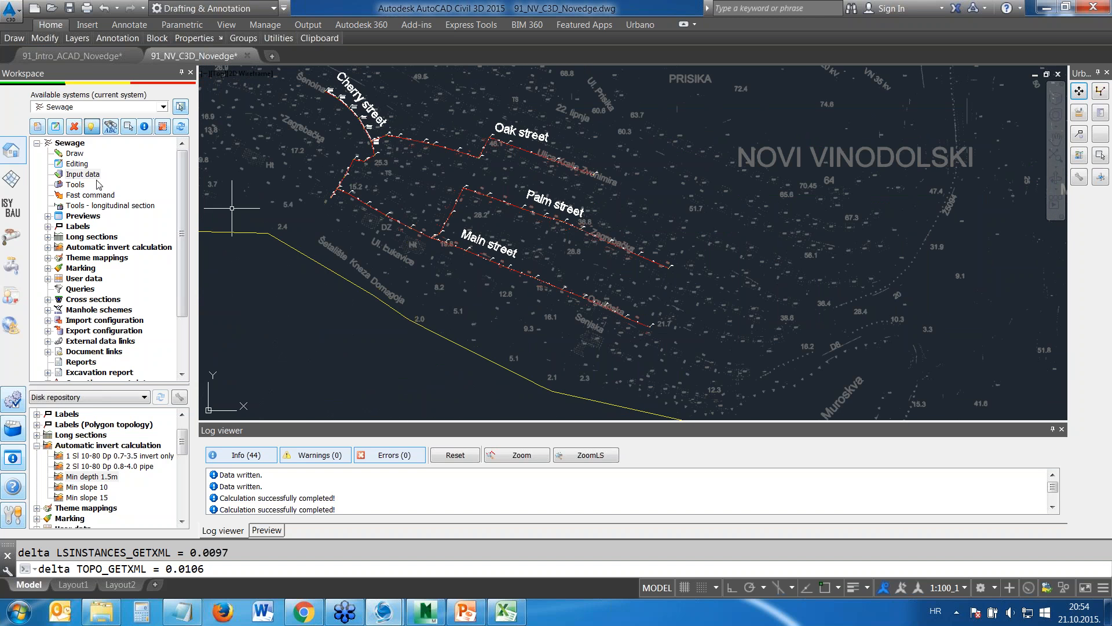
Assign the rectangular R-R, 1500 x 1500 - 700 x 700 manhole to all nodes of the active sewage system
click(80, 175)
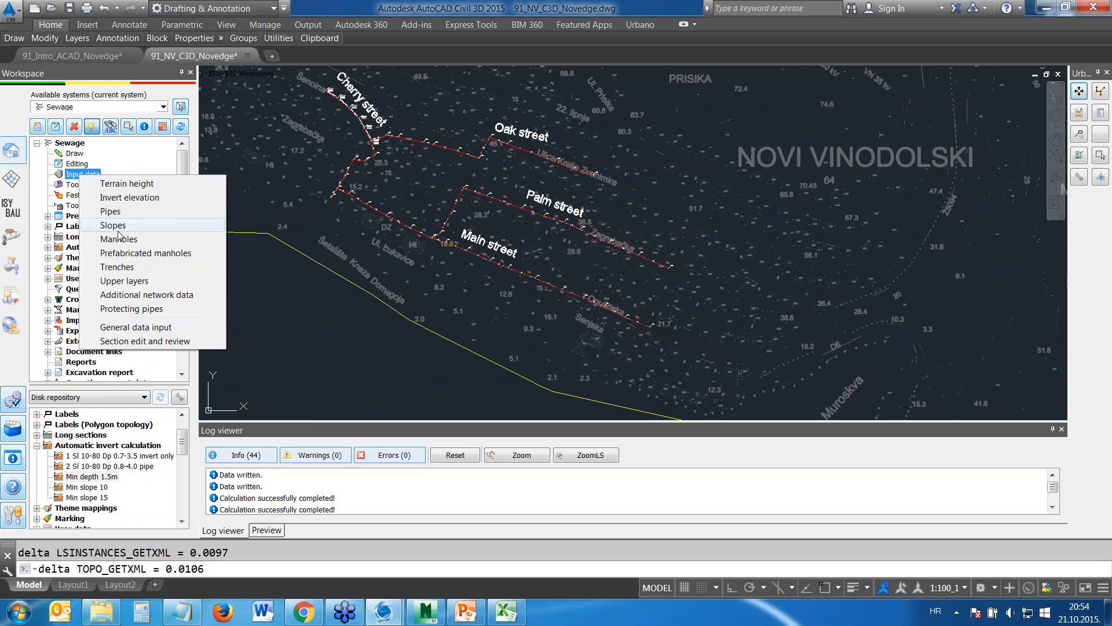
drag(120, 194, 120, 244)
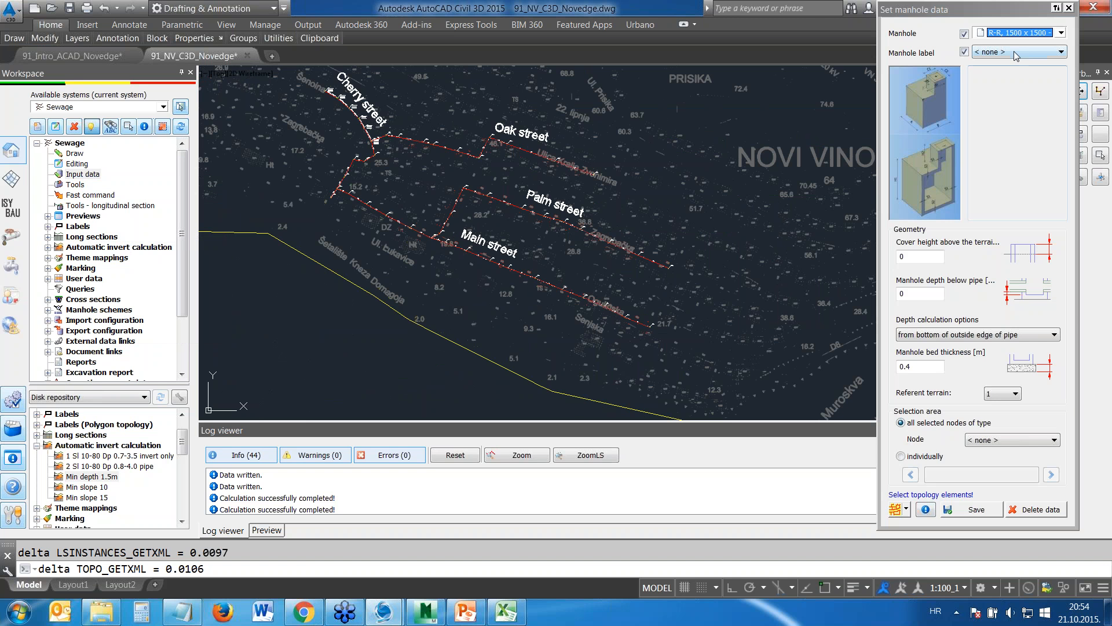
click(1018, 36)
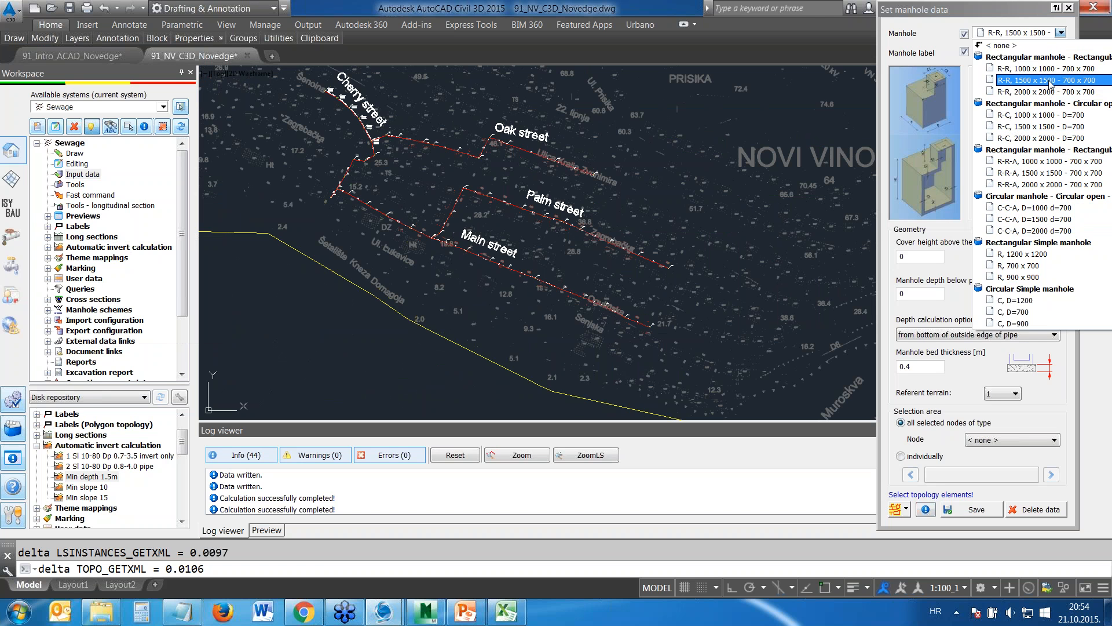
click(1020, 80)
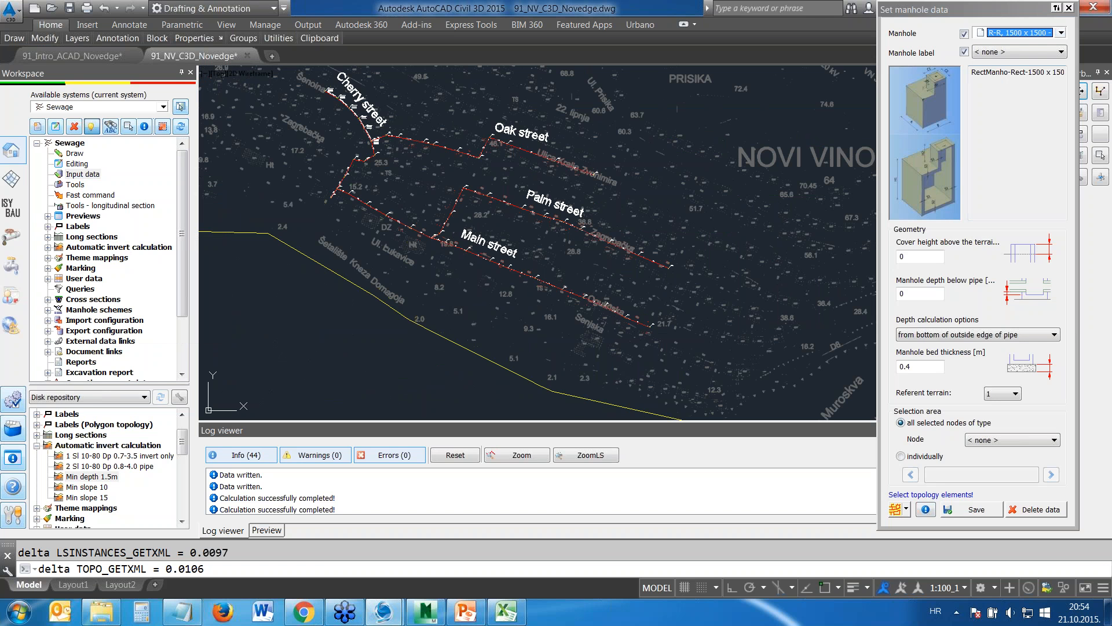
click(896, 510)
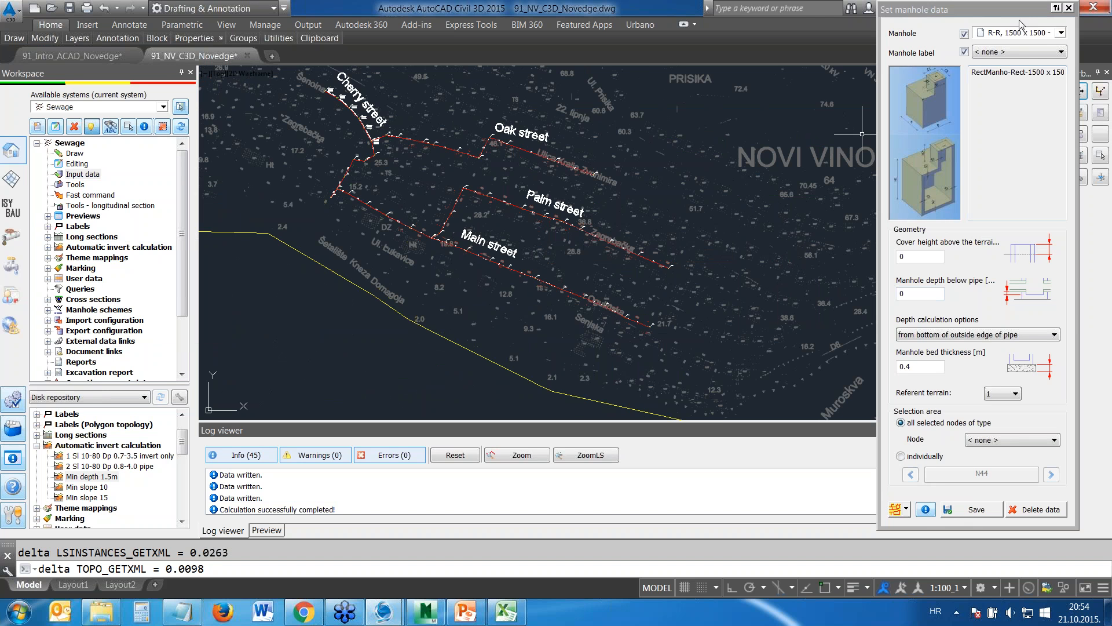
click(1070, 8)
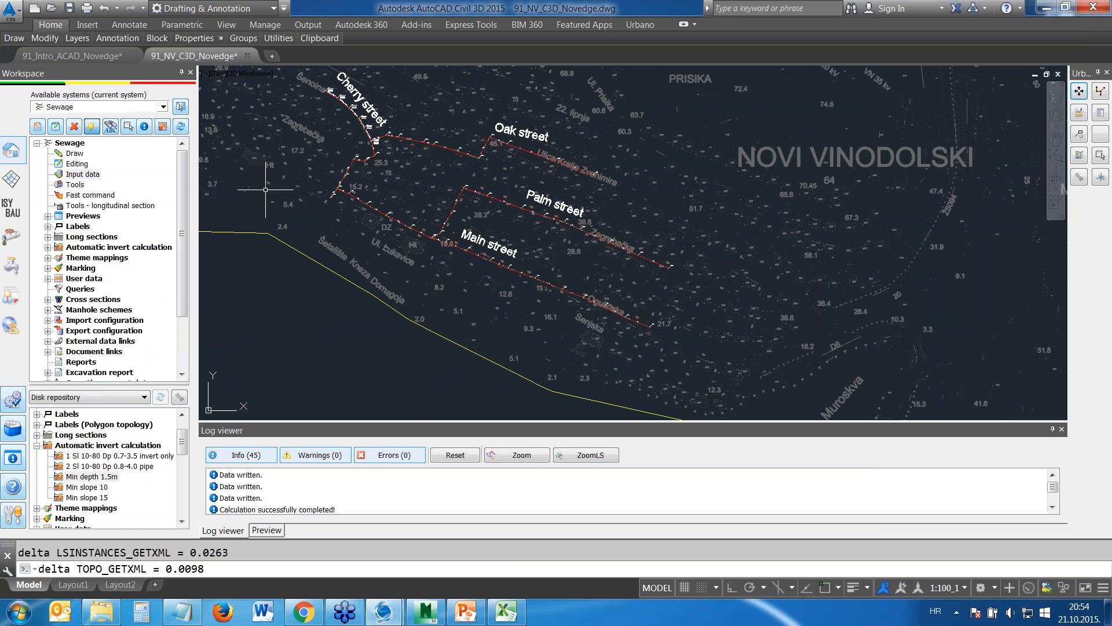
Inspect the manholes drawn in the Main street longitudinal section and return to the street plan
scroll(849, 267, down, 5)
middle_drag(849, 267, 203, 181)
scroll(405, 183, up, 5)
scroll(614, 198, up, 5)
scroll(354, 102, up, 4)
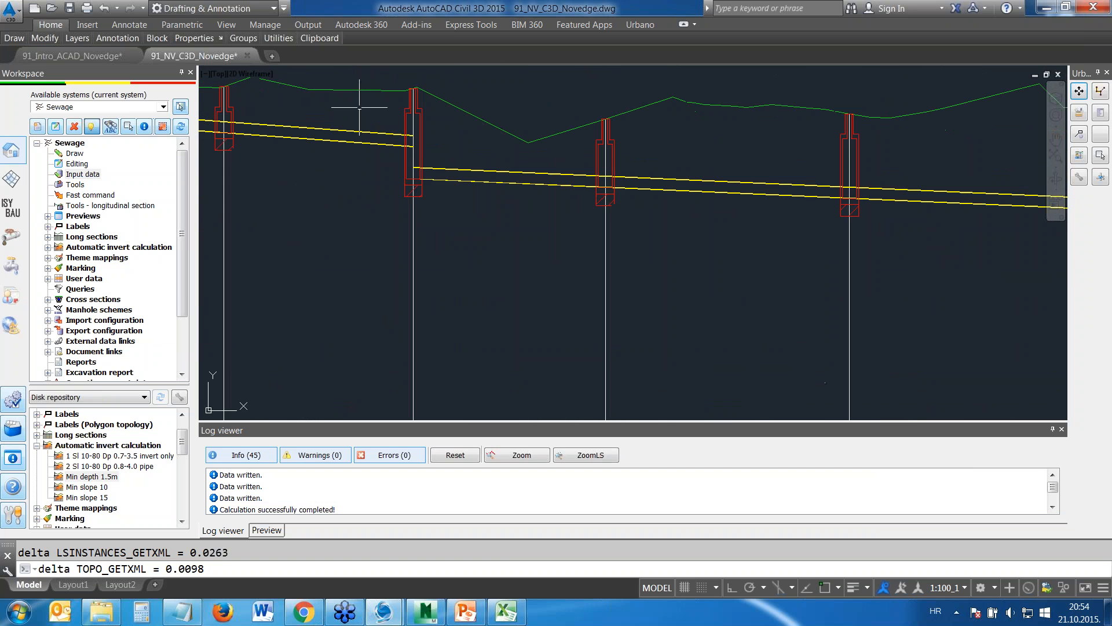
scroll(418, 110, down, 14)
middle_drag(340, 210, 706, 251)
mouse_move(284, 186)
middle_down()
mouse_move(462, 203)
mouse_move(683, 247)
middle_up()
middle_drag(415, 177, 544, 211)
Assign the Single trench - sand bed - B=1m with Alfa=90 to the Main street array and save the trench data
right_click(88, 176)
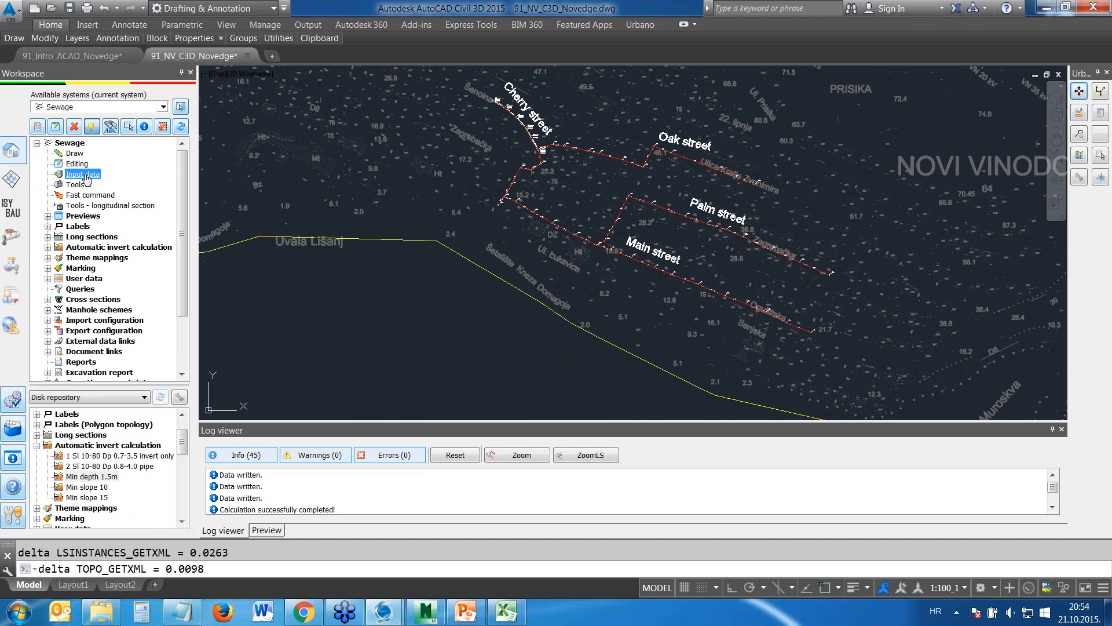
click(133, 267)
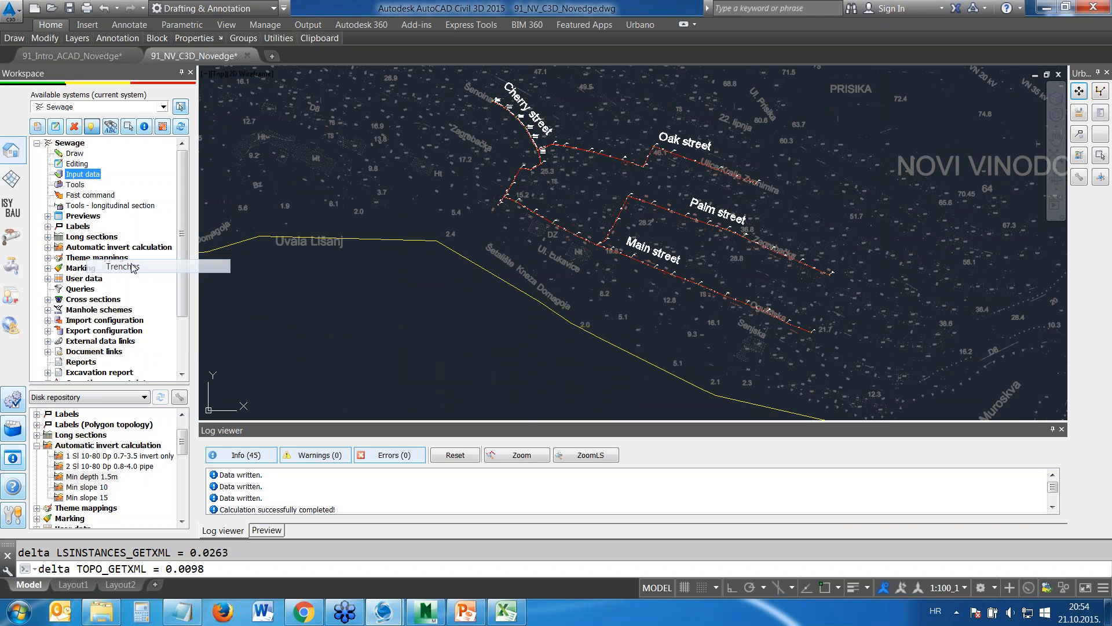
click(885, 125)
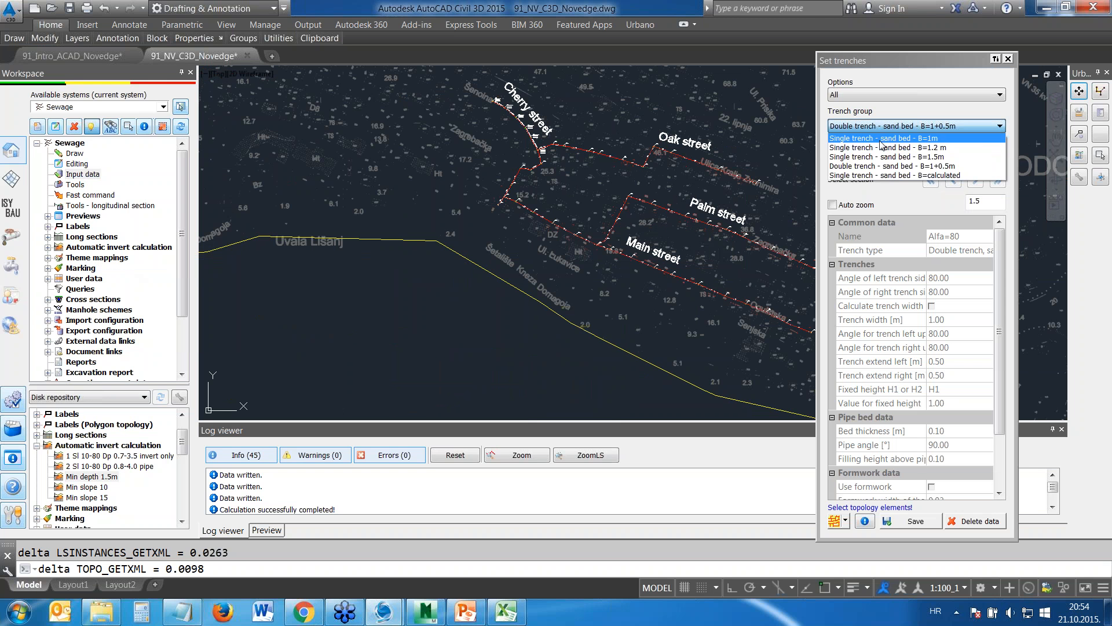
click(880, 142)
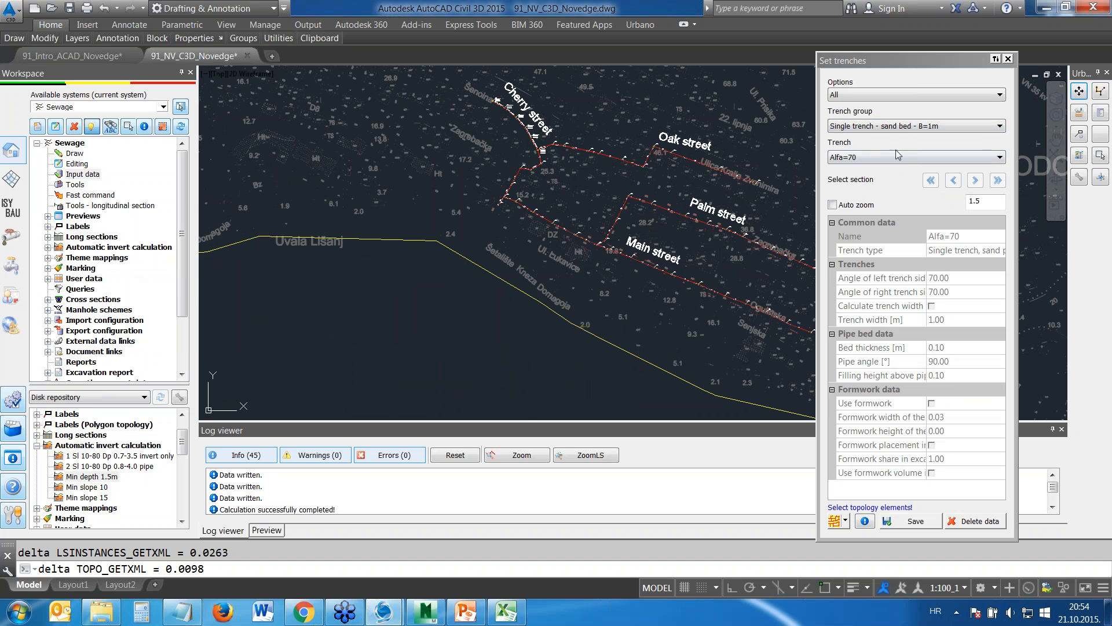
click(895, 158)
click(875, 175)
click(846, 523)
click(863, 445)
click(698, 281)
key(Return)
click(917, 512)
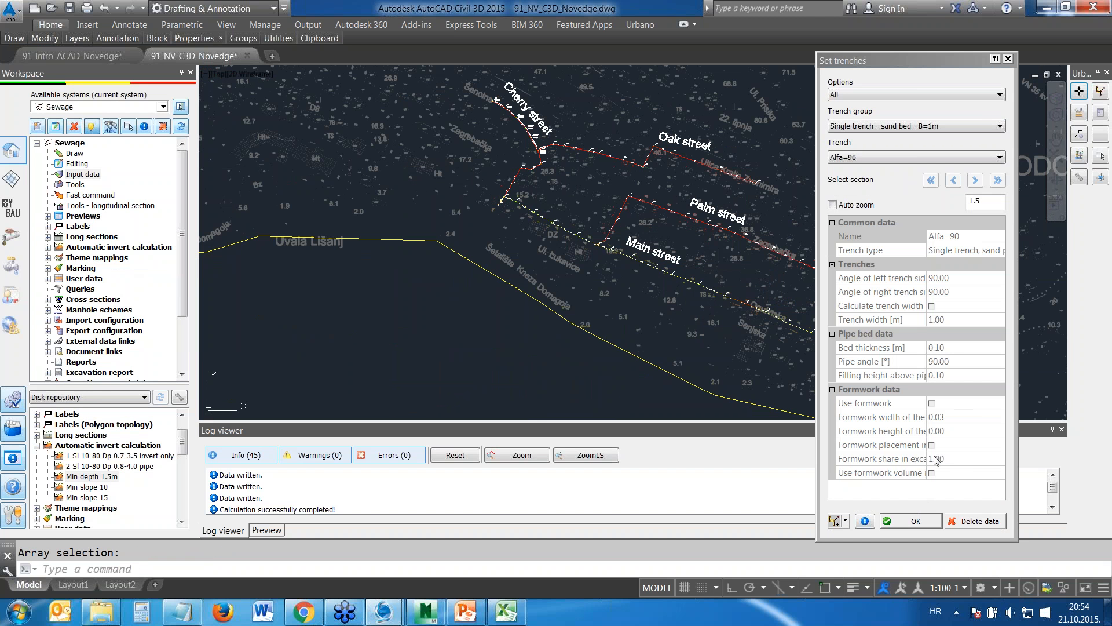
Assign the Double trench - sand bed - B=1+0.5m with Alfa=80 to the Main street branch west of the Palm street junction
click(918, 126)
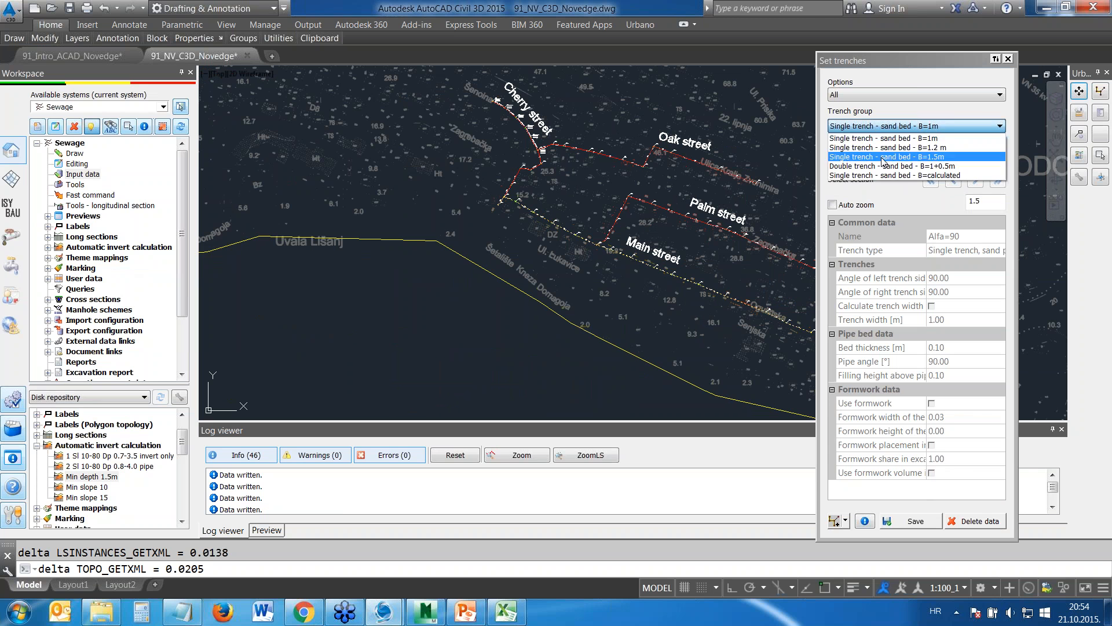
click(881, 166)
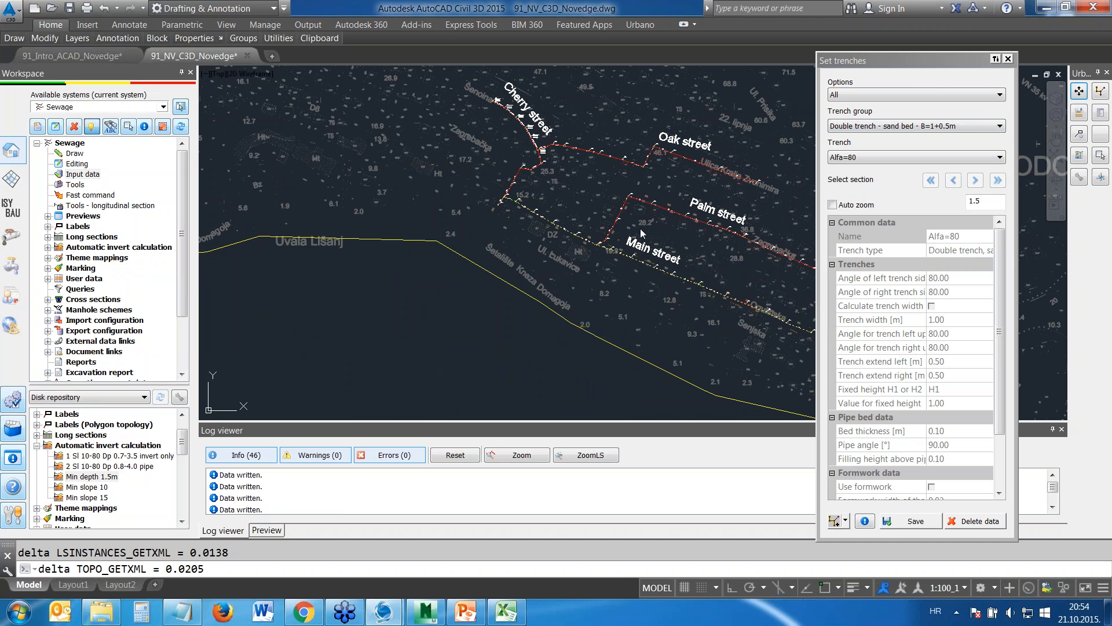
click(847, 521)
click(865, 423)
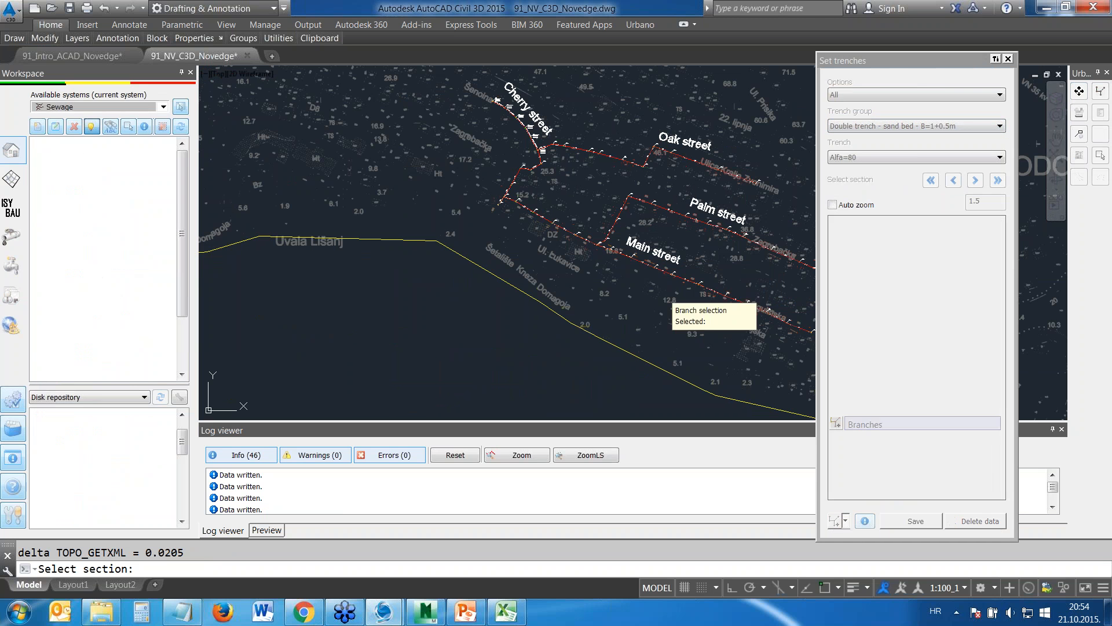
key(Return)
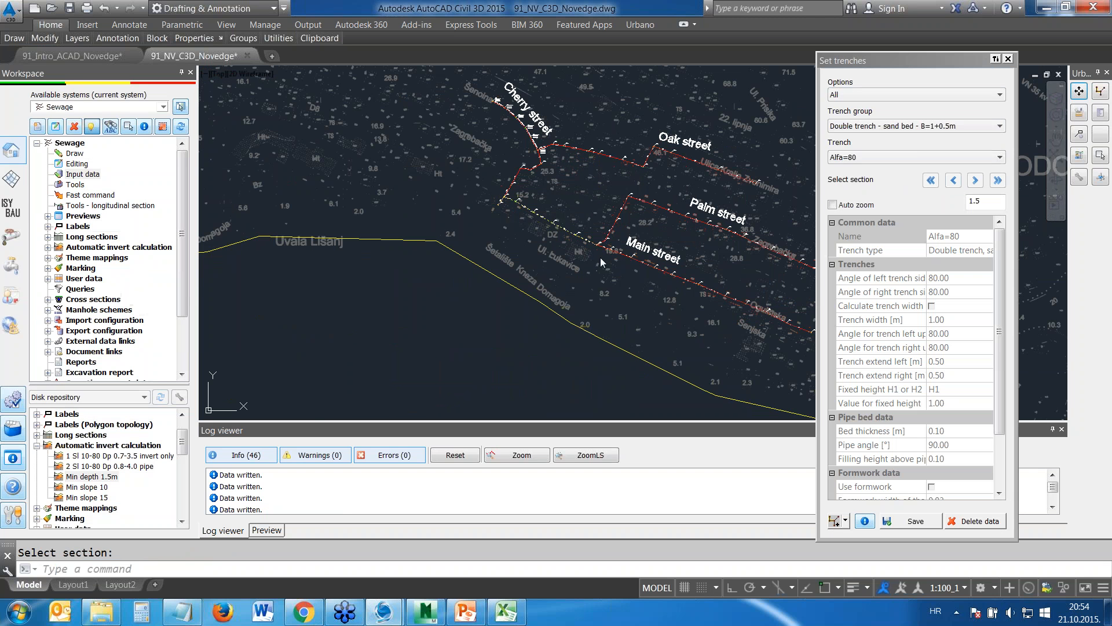
click(907, 515)
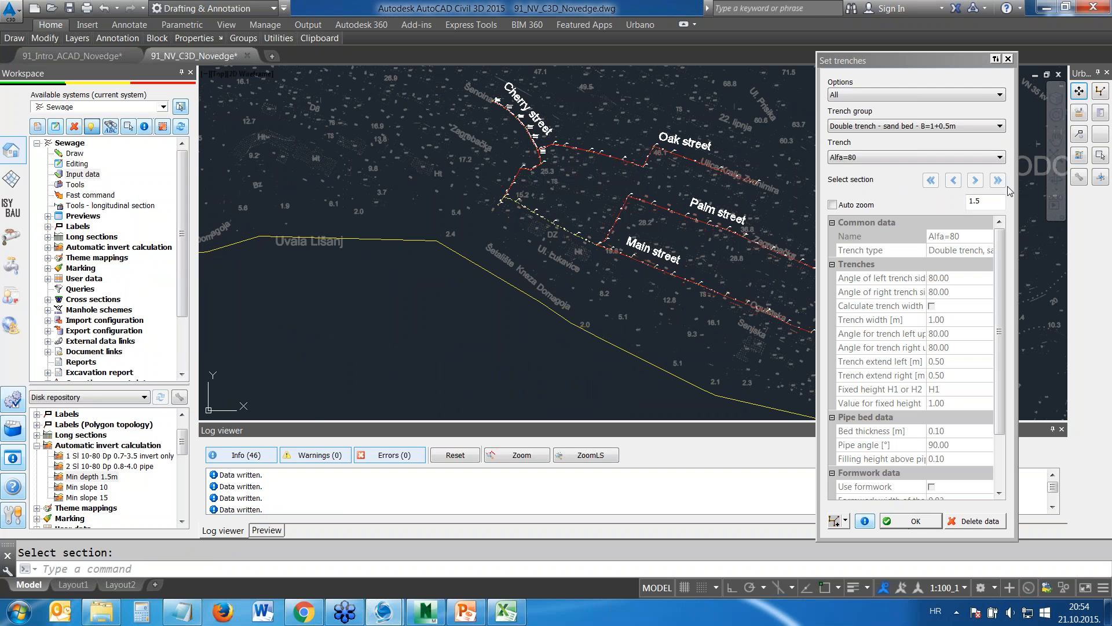
click(1008, 59)
Assign the Asphalt 12 cm upper layer on terrain 1 from station 0 to the whole active sewage system
right_click(65, 175)
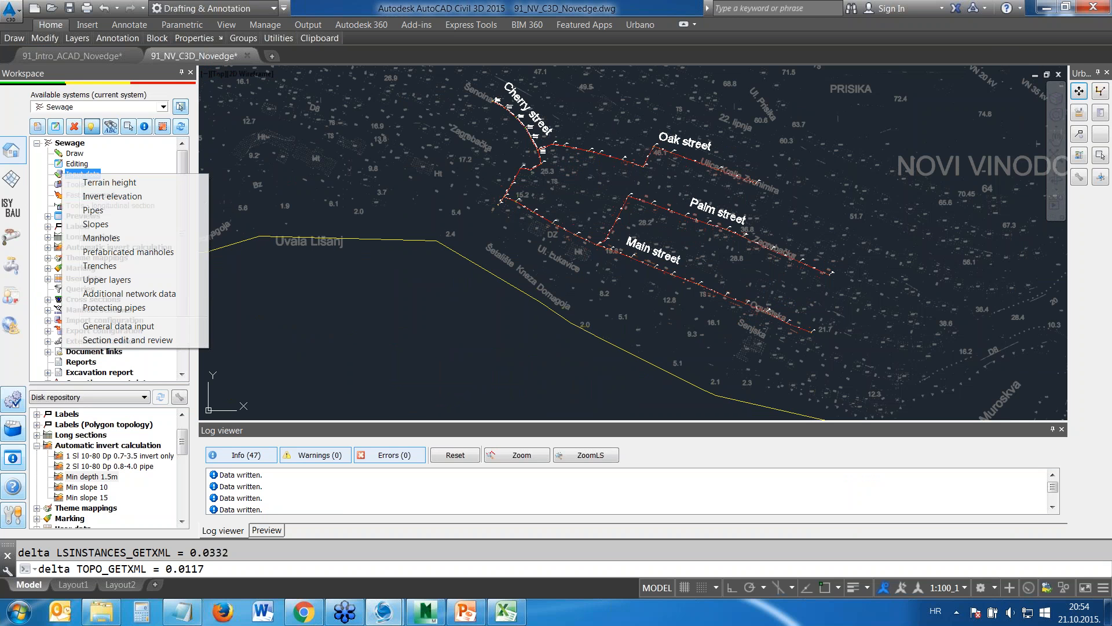
click(113, 280)
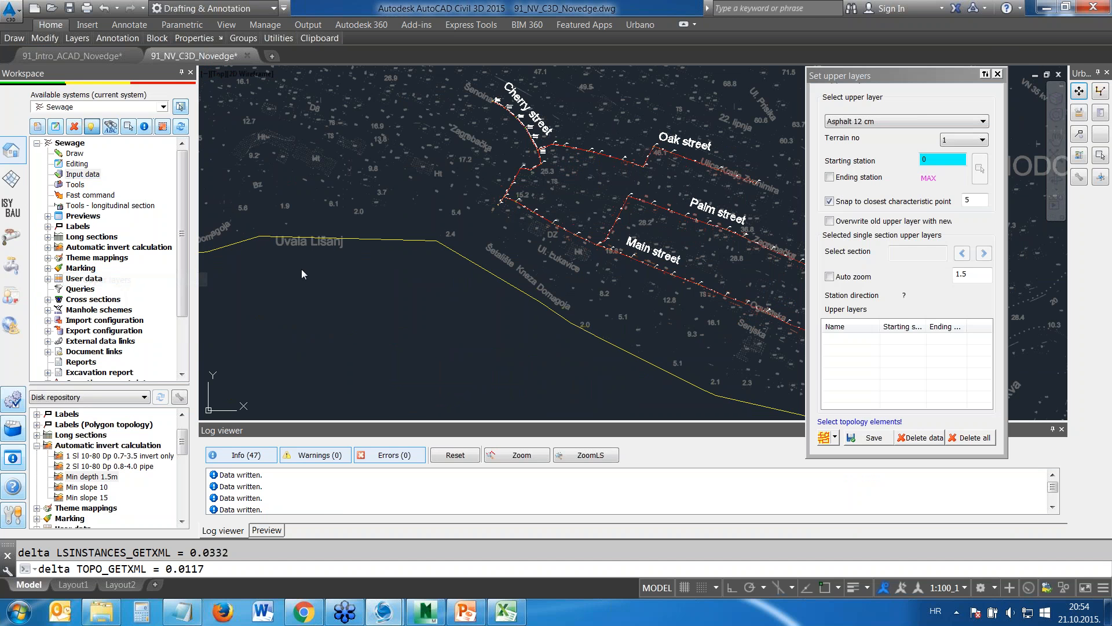
click(821, 438)
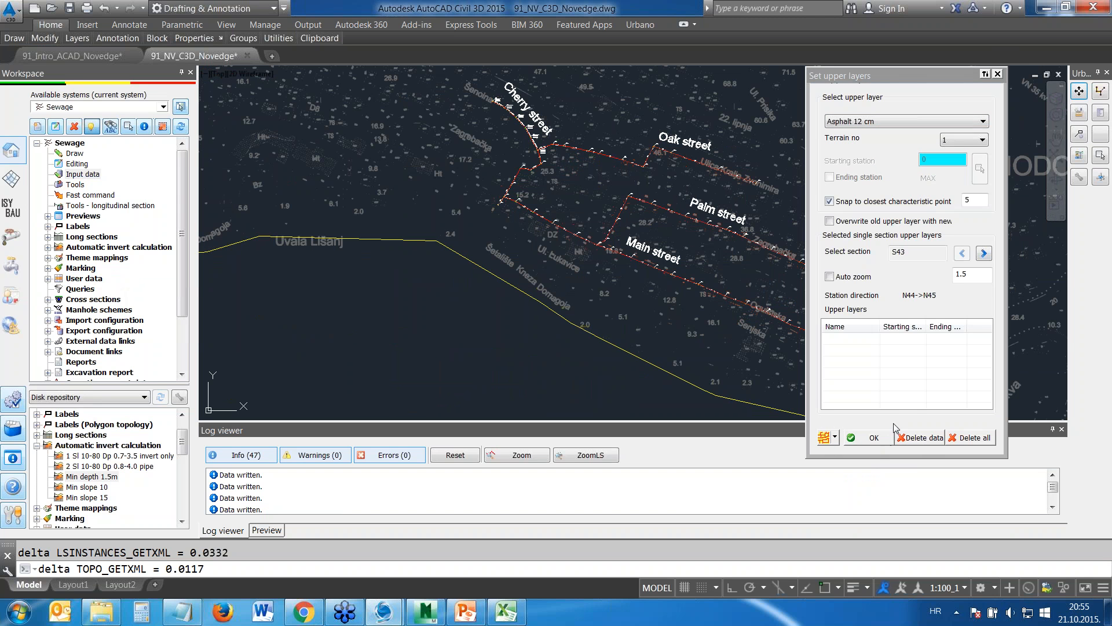
click(998, 75)
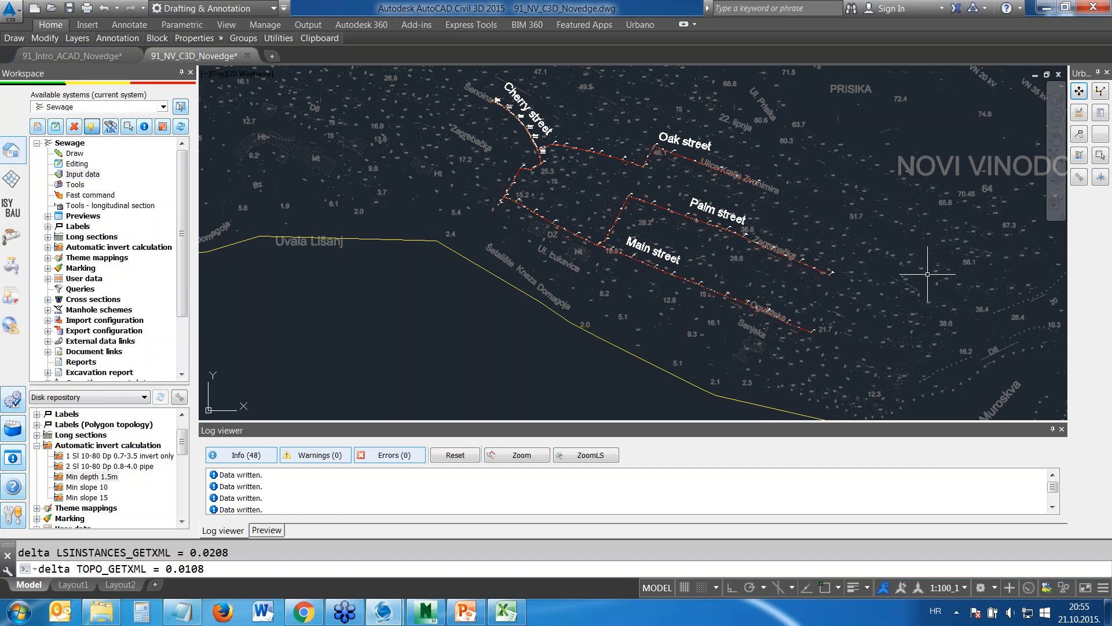
Examine the asphalt layer, trench bottom and manholes in the Main street longitudinal section, then return to the overall plan
scroll(927, 263, down, 4)
middle_drag(1008, 282, 481, 208)
scroll(545, 190, up, 10)
scroll(545, 190, up, 7)
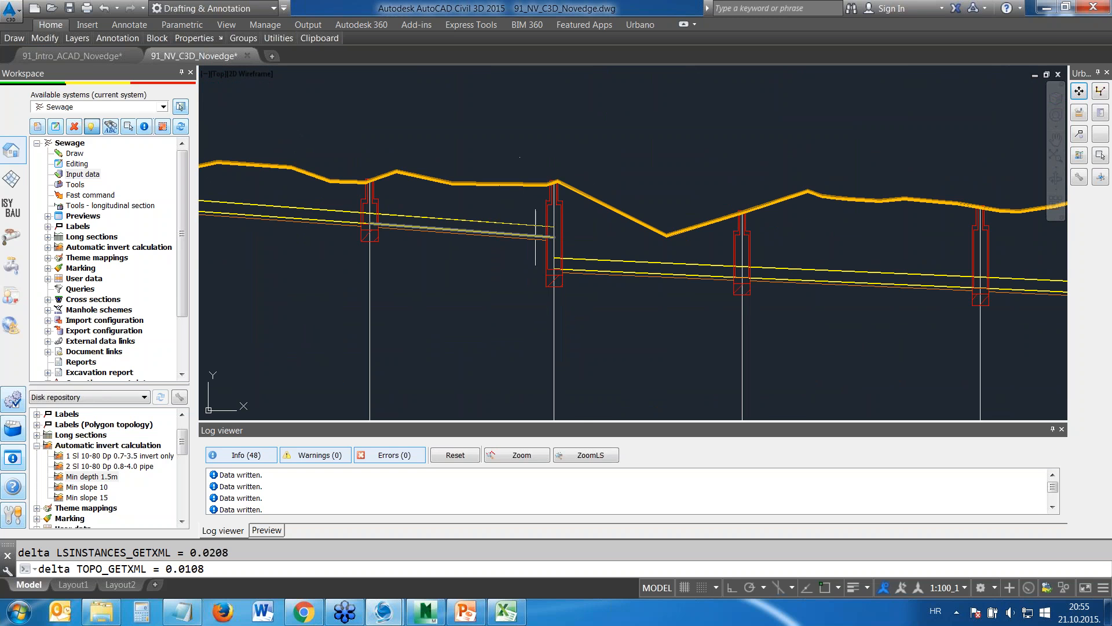
scroll(507, 226, up, 4)
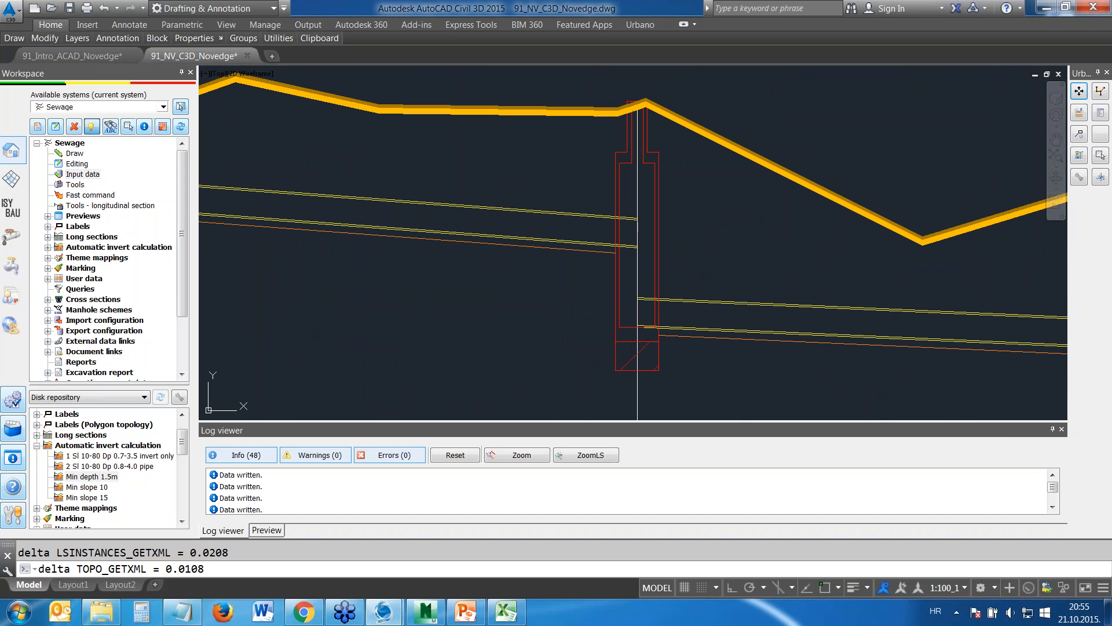
scroll(658, 307, down, 2)
scroll(658, 307, down, 3)
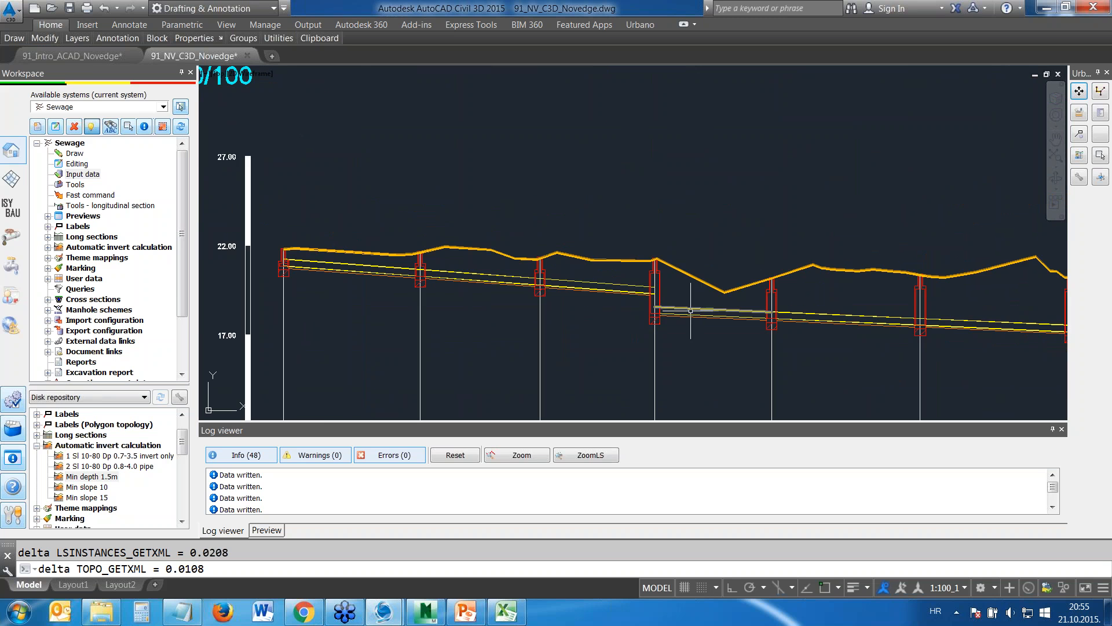
scroll(703, 309, down, 4)
scroll(717, 339, down, 5)
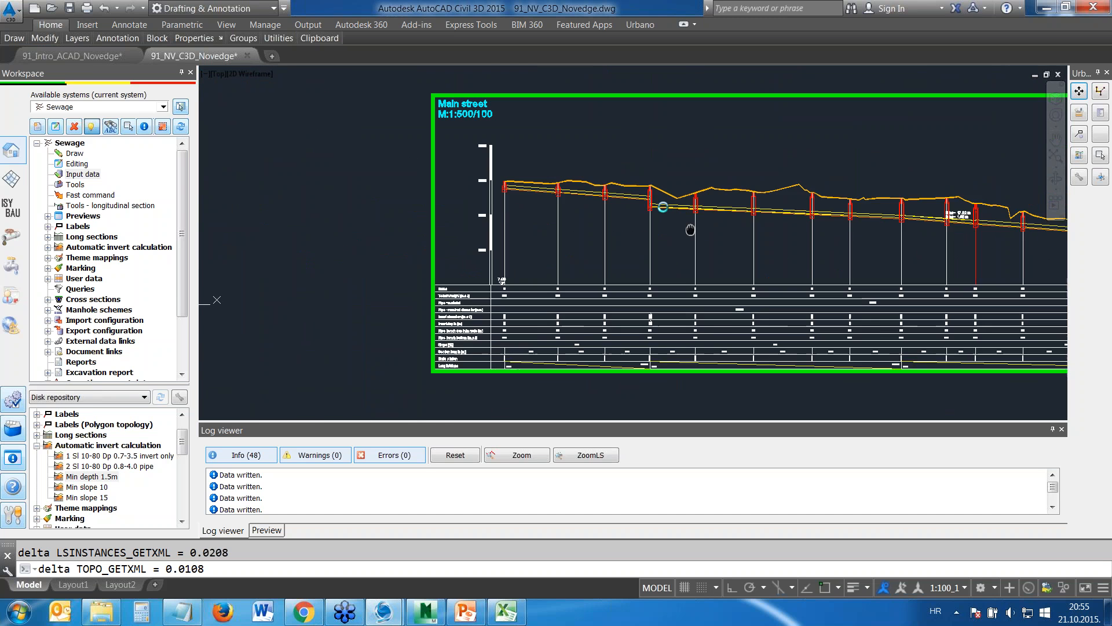
scroll(651, 231, down, 10)
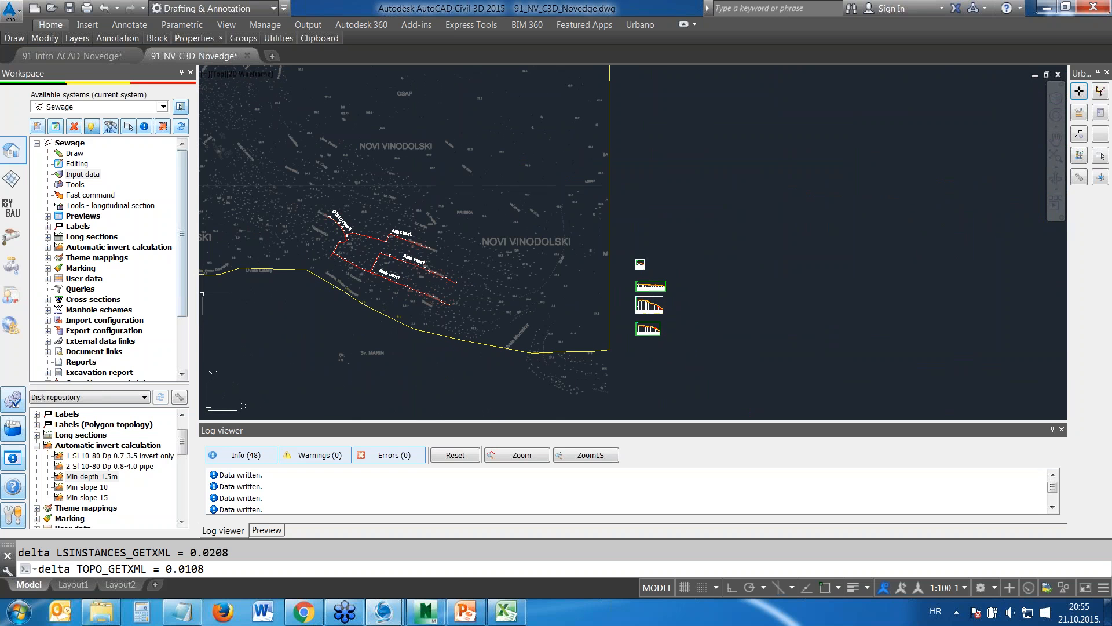
Draw 1 Cross Sections-S profiles in the nodes of the Main array and place them beside the longitudinal sections
double_click(103, 311)
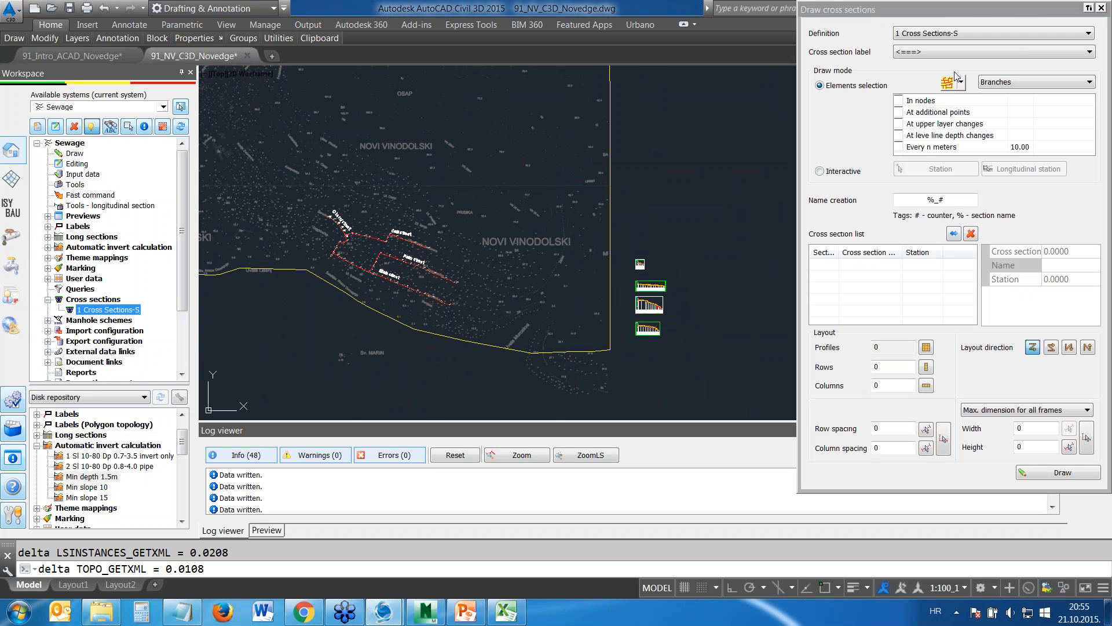
click(961, 82)
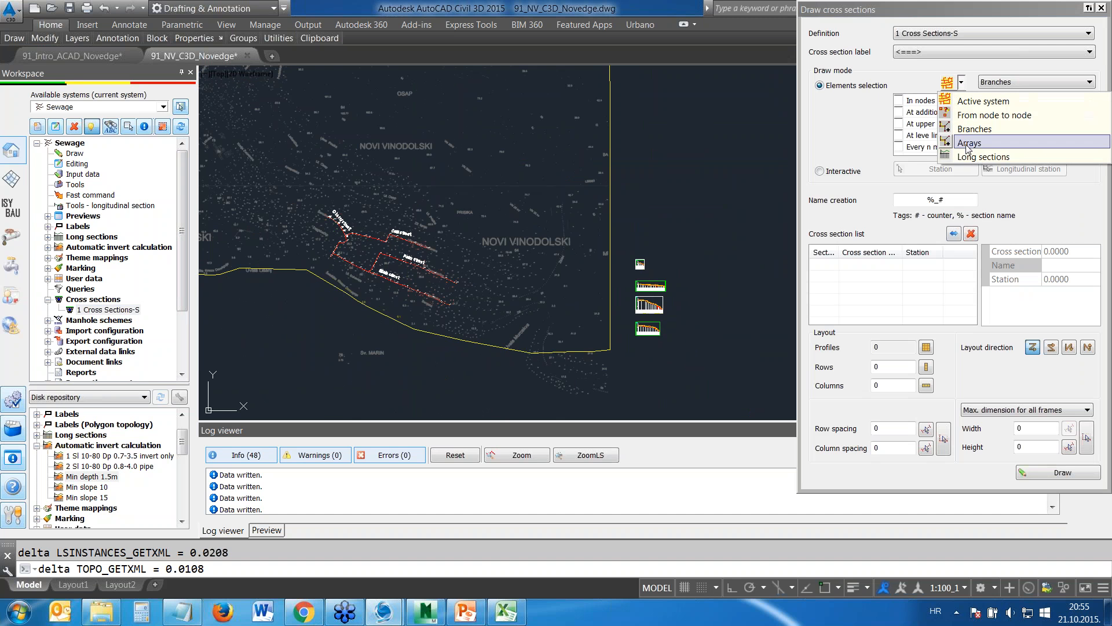
click(967, 143)
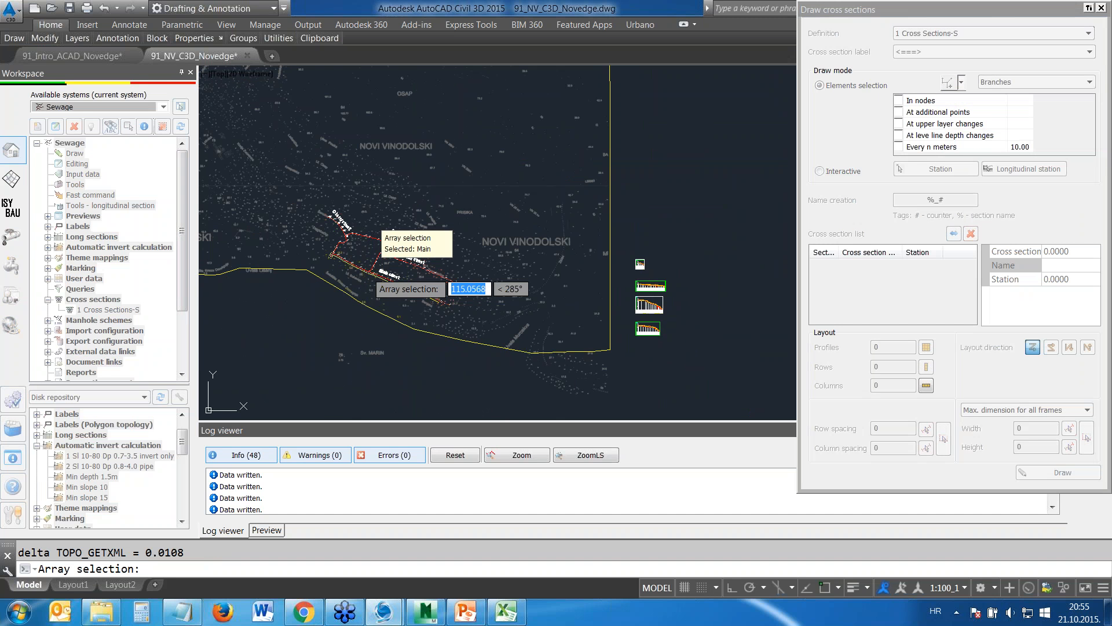
click(366, 270)
click(899, 99)
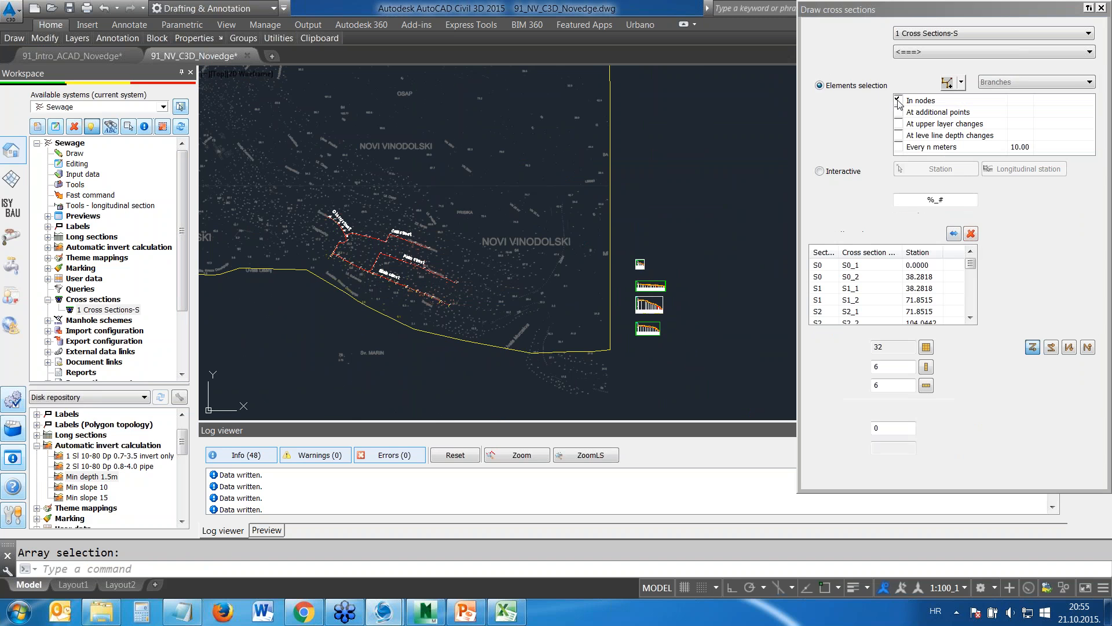
click(1065, 472)
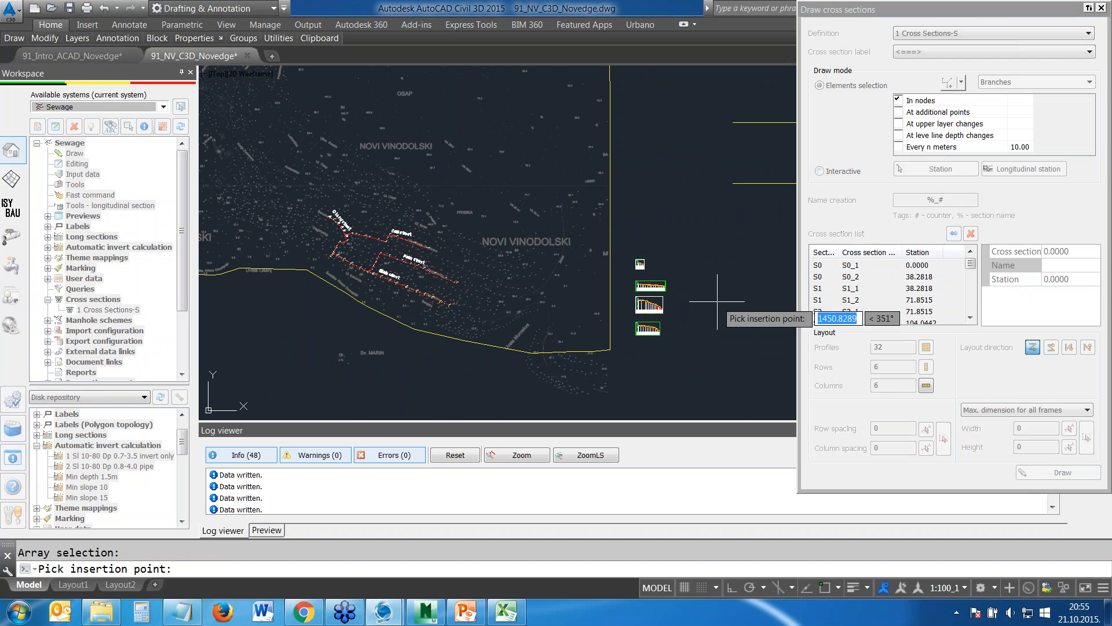
click(673, 347)
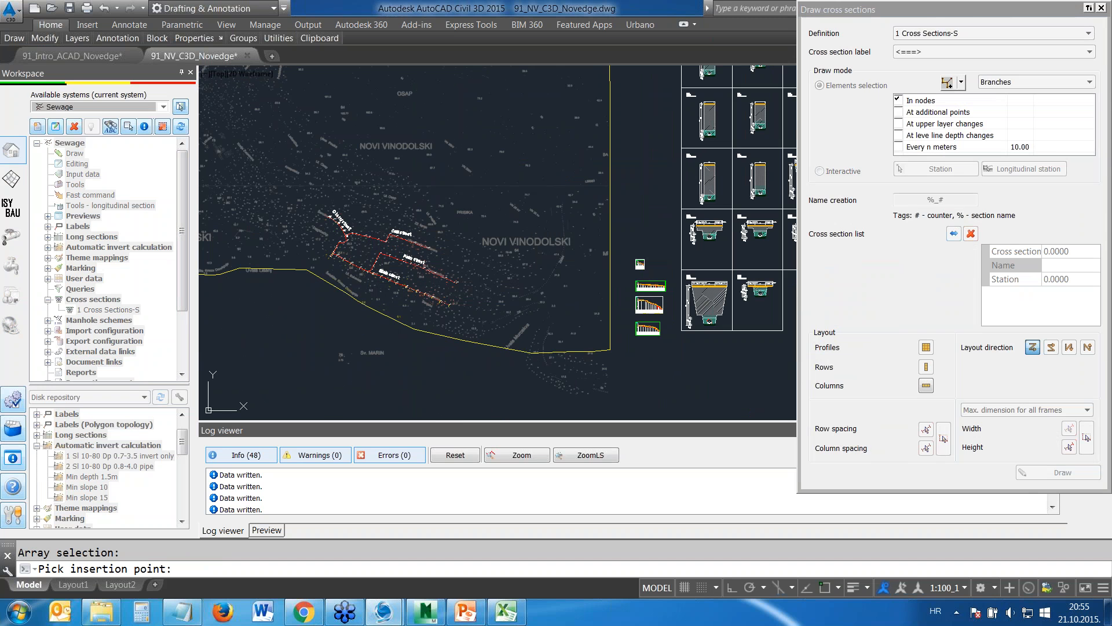
click(1103, 10)
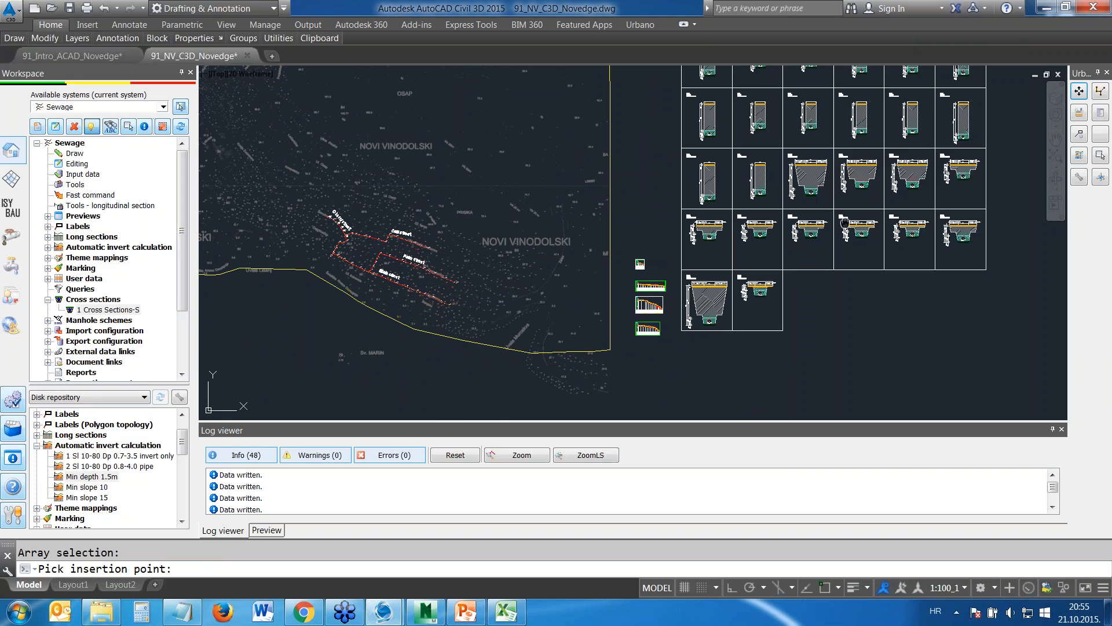
Examine the single and double trench cross sections of the Main array, then return to the overall plan
scroll(524, 279, down, 4)
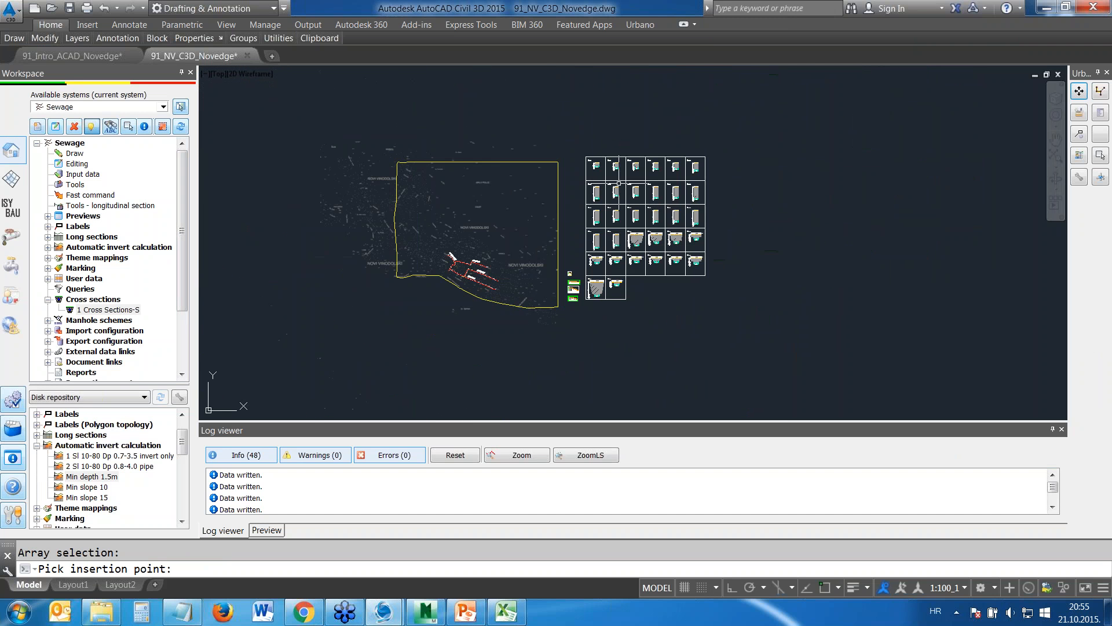
scroll(608, 143, up, 10)
mouse_move(609, 144)
middle_down()
mouse_move(636, 234)
mouse_move(624, 253)
middle_up()
scroll(583, 218, up, 4)
scroll(589, 224, down, 2)
middle_drag(659, 325, 637, 199)
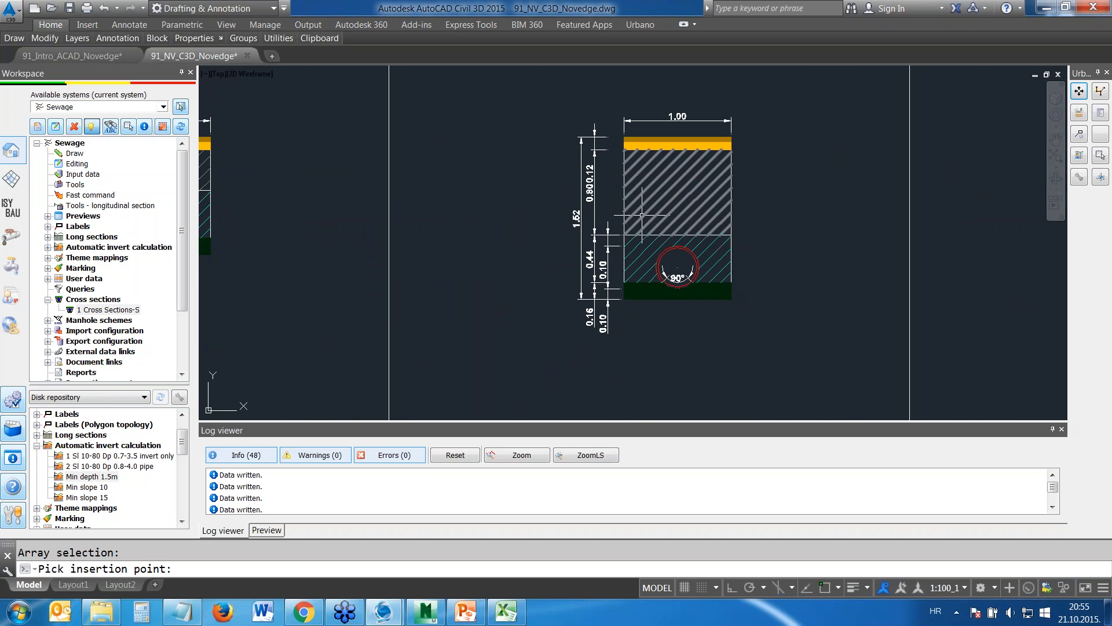
scroll(637, 199, down, 8)
middle_drag(712, 301, 660, 145)
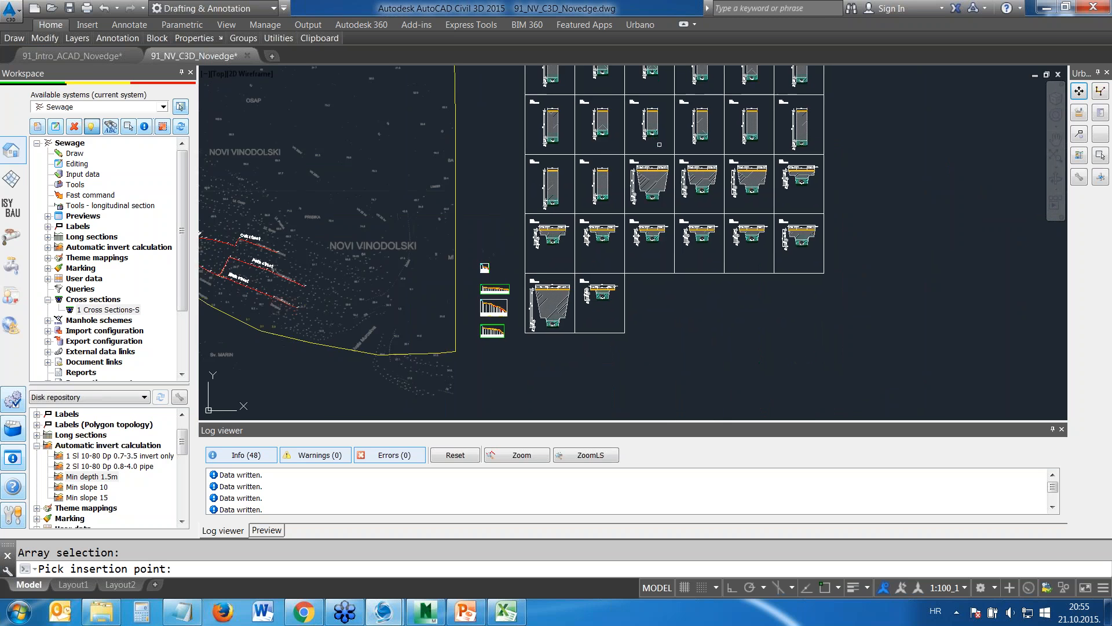
scroll(660, 210, up, 8)
scroll(660, 243, up, 2)
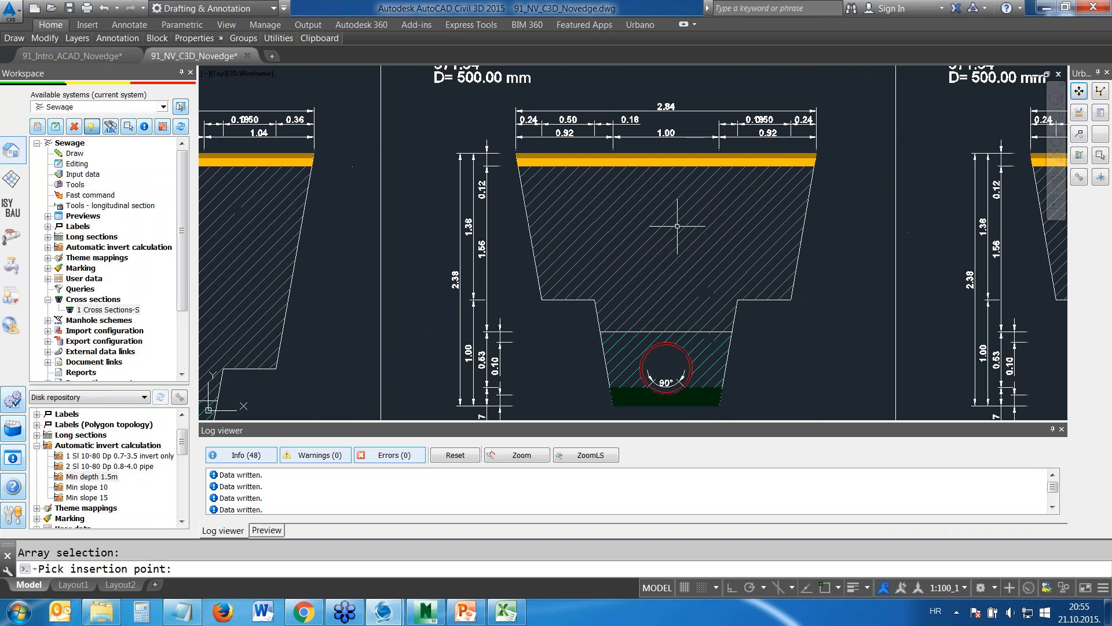
scroll(665, 263, down, 10)
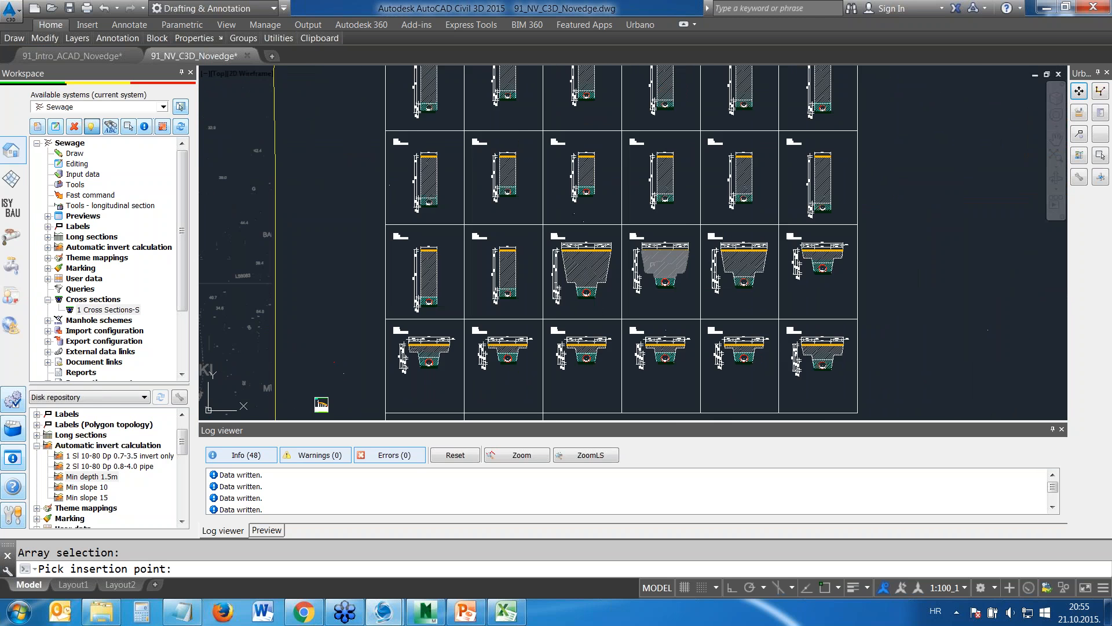
middle_drag(643, 261, 692, 229)
scroll(596, 244, up, 2)
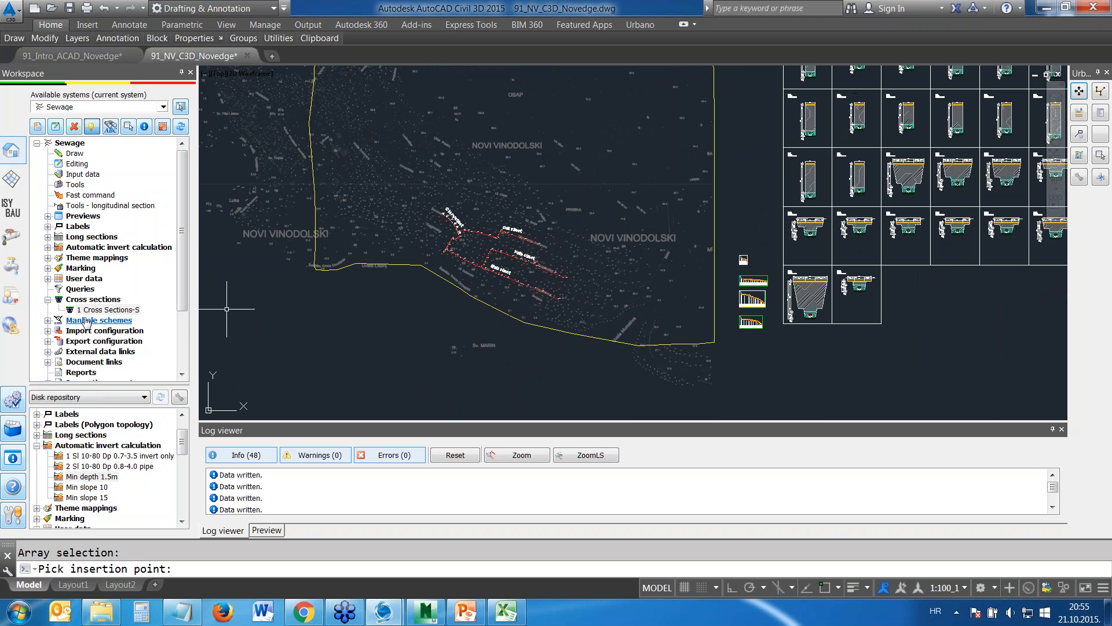
Draw 1 Manhole Schemes H-S for all nodes of the Main array and place them below the cross sections
click(48, 320)
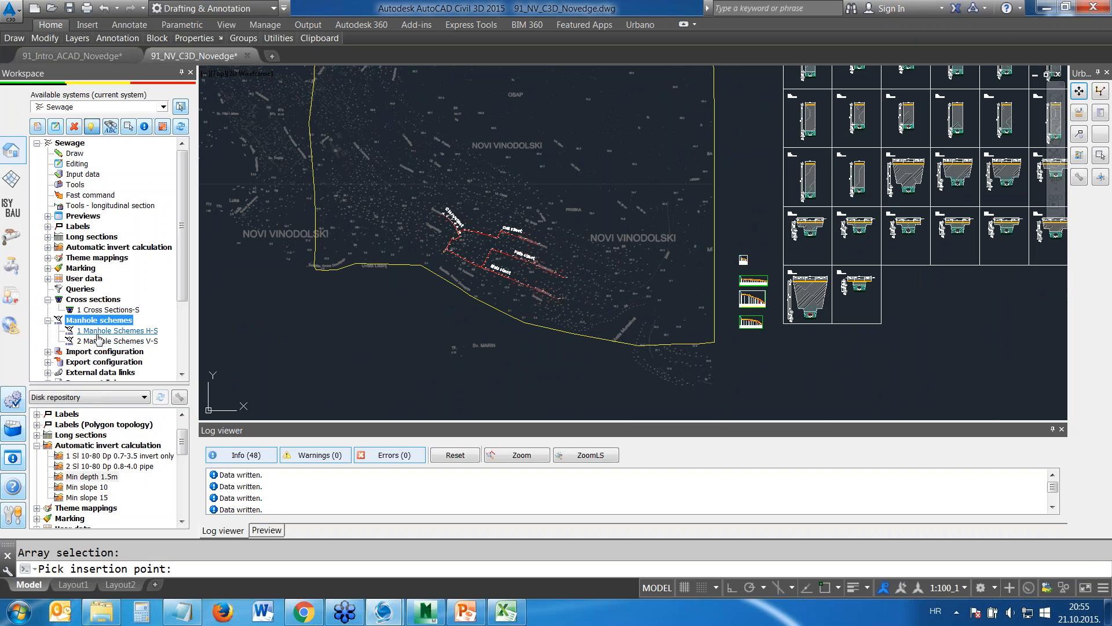
double_click(118, 330)
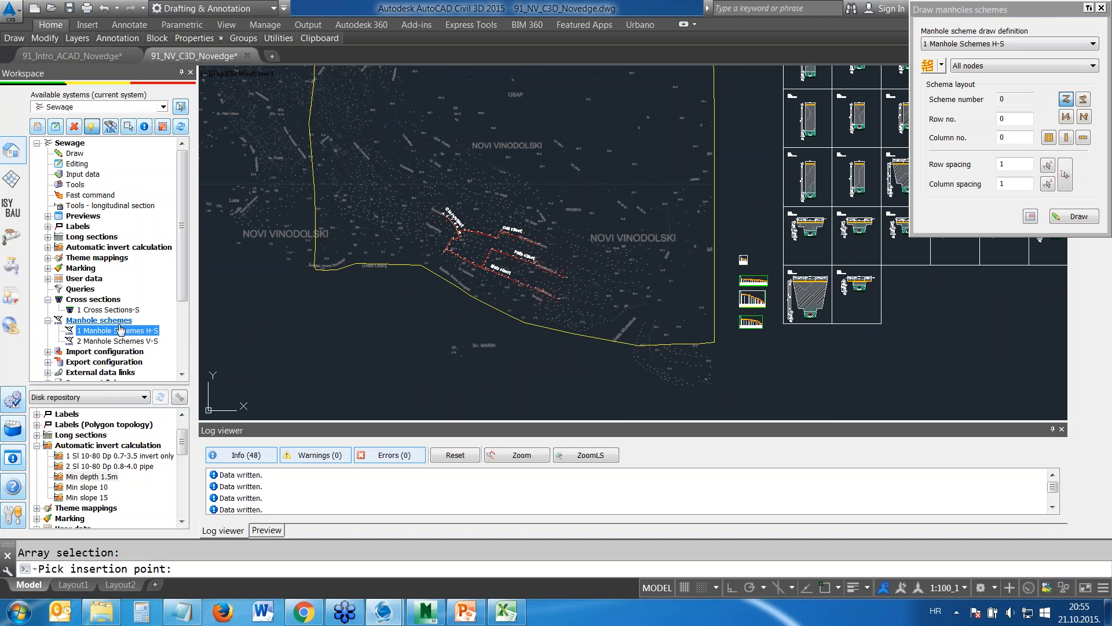
click(942, 66)
click(955, 153)
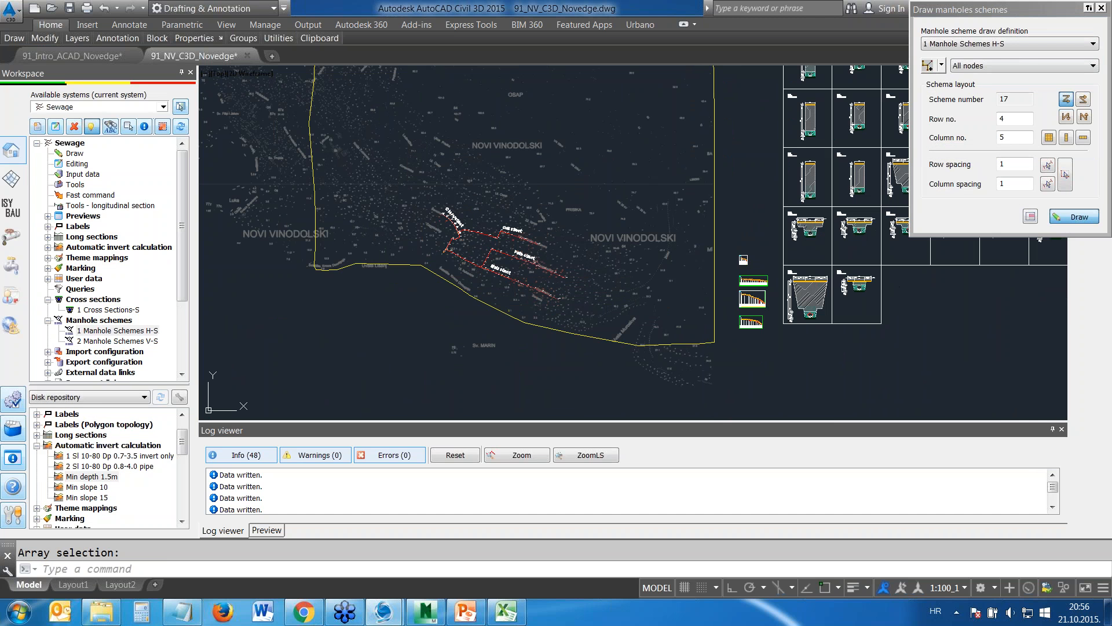
click(1072, 218)
scroll(828, 374, down, 5)
middle_drag(828, 380, 590, 225)
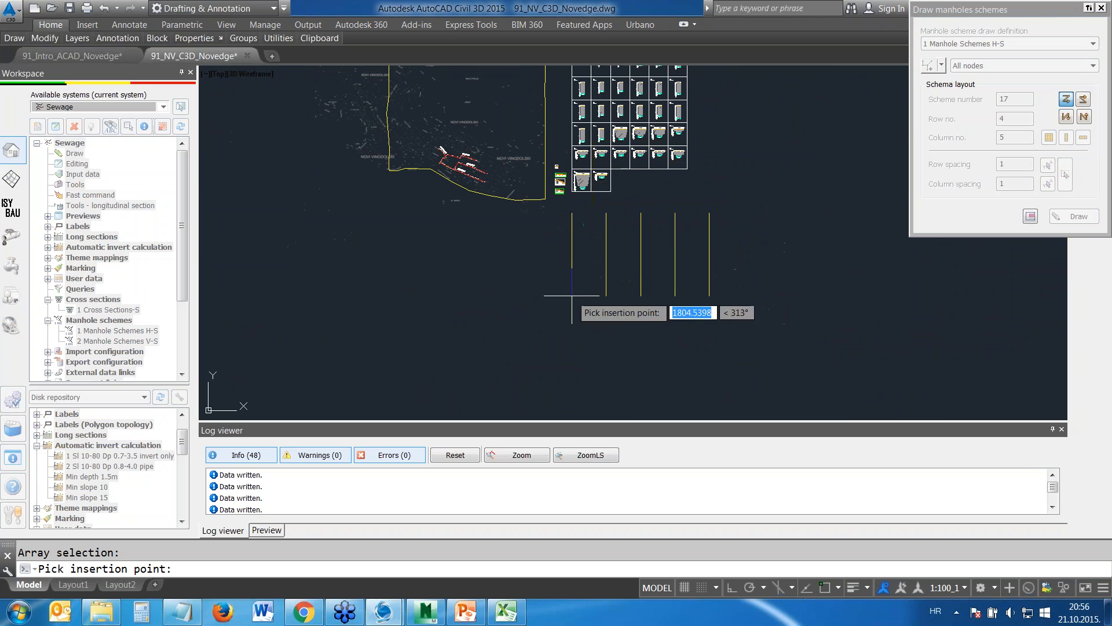
click(578, 283)
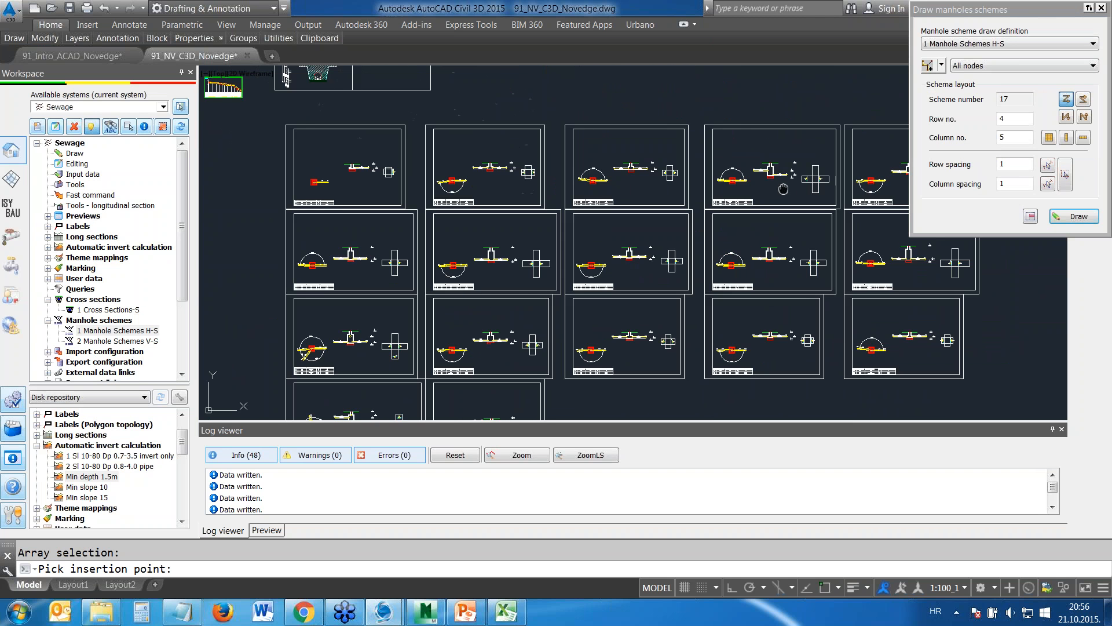
Examine the plan, section, pipe connections and data table of the manhole scheme for node N3, then finish drawing schemes
scroll(637, 166, up, 5)
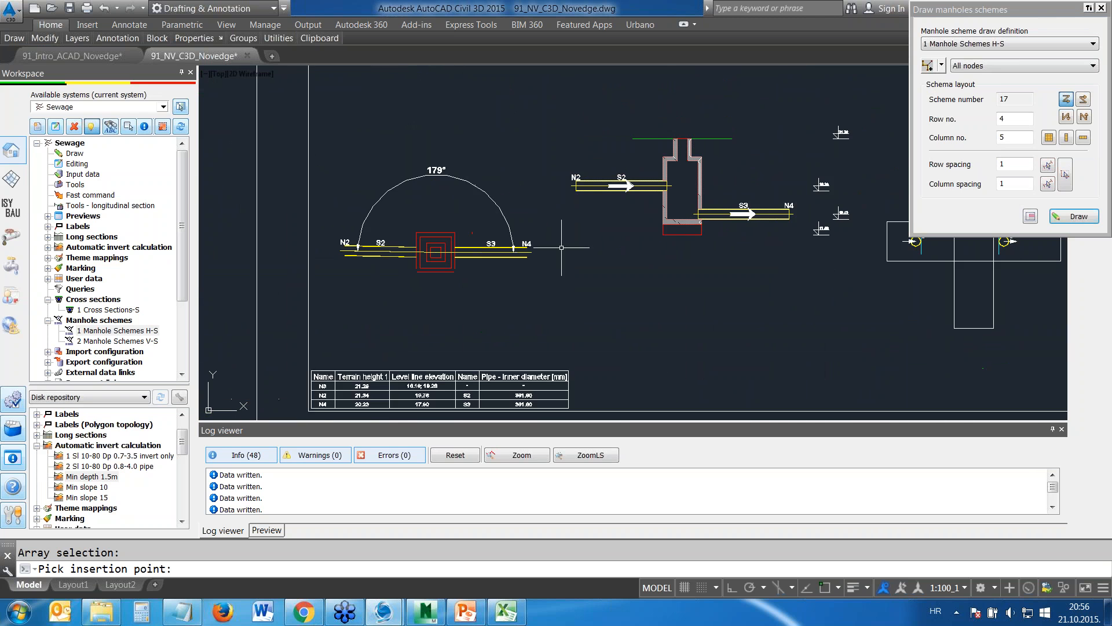
scroll(423, 174, up, 2)
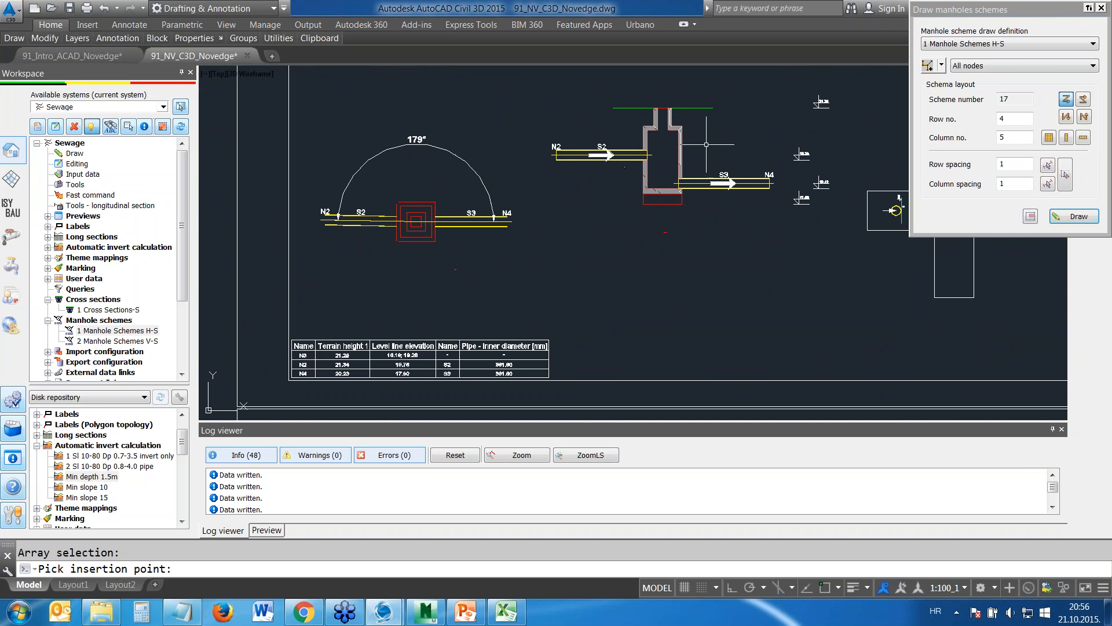
middle_drag(683, 145, 561, 154)
scroll(572, 123, up, 2)
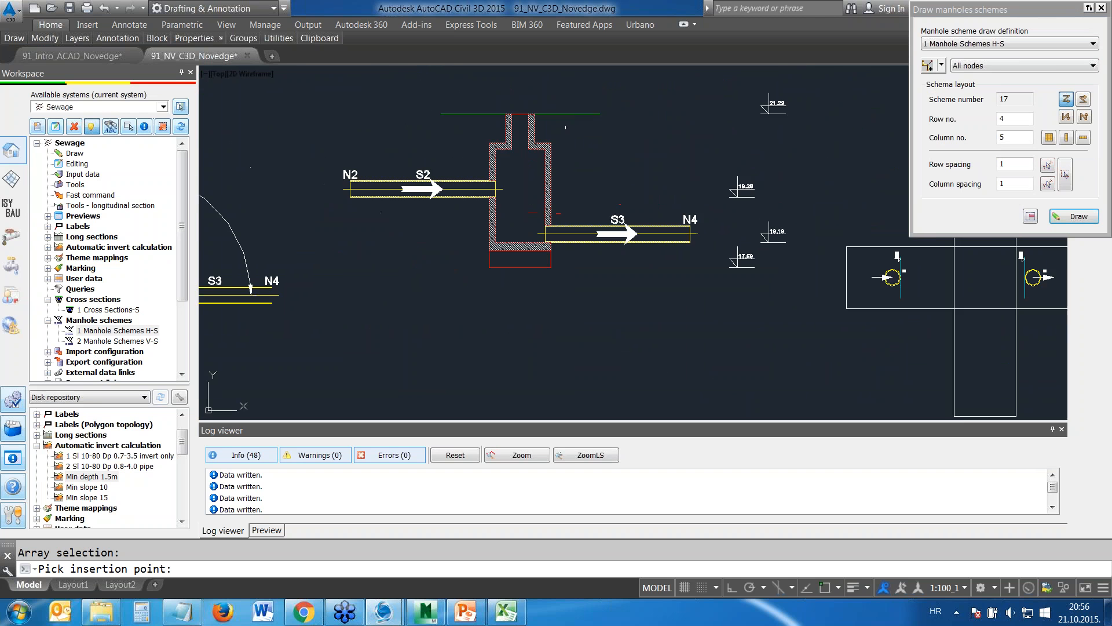
scroll(588, 146, down, 2)
middle_drag(797, 229, 596, 188)
scroll(596, 188, up, 7)
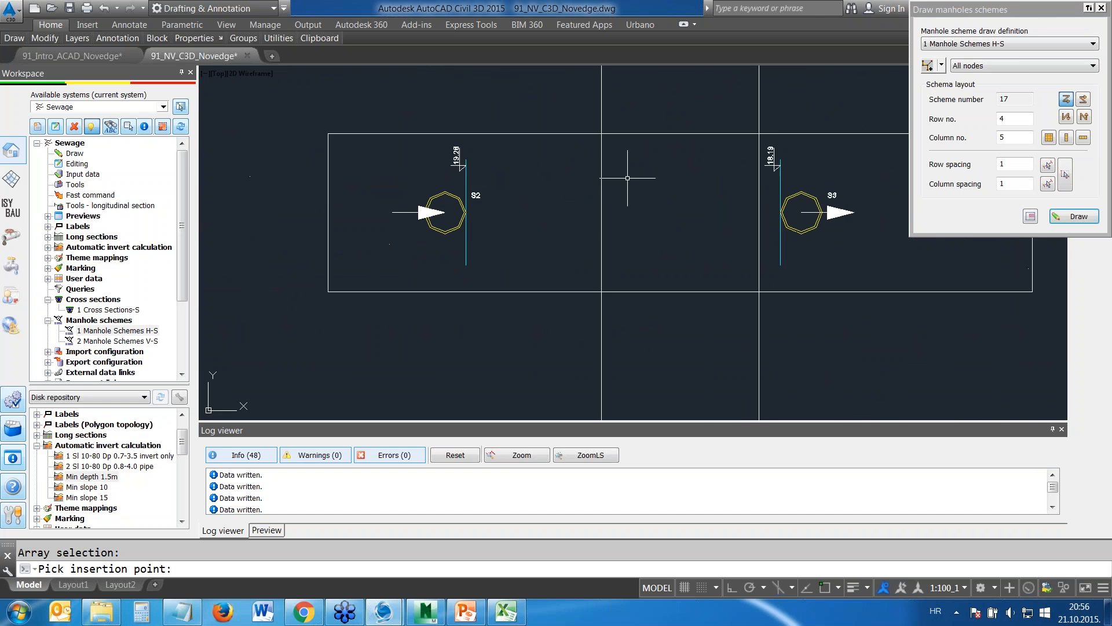
scroll(531, 179, down, 8)
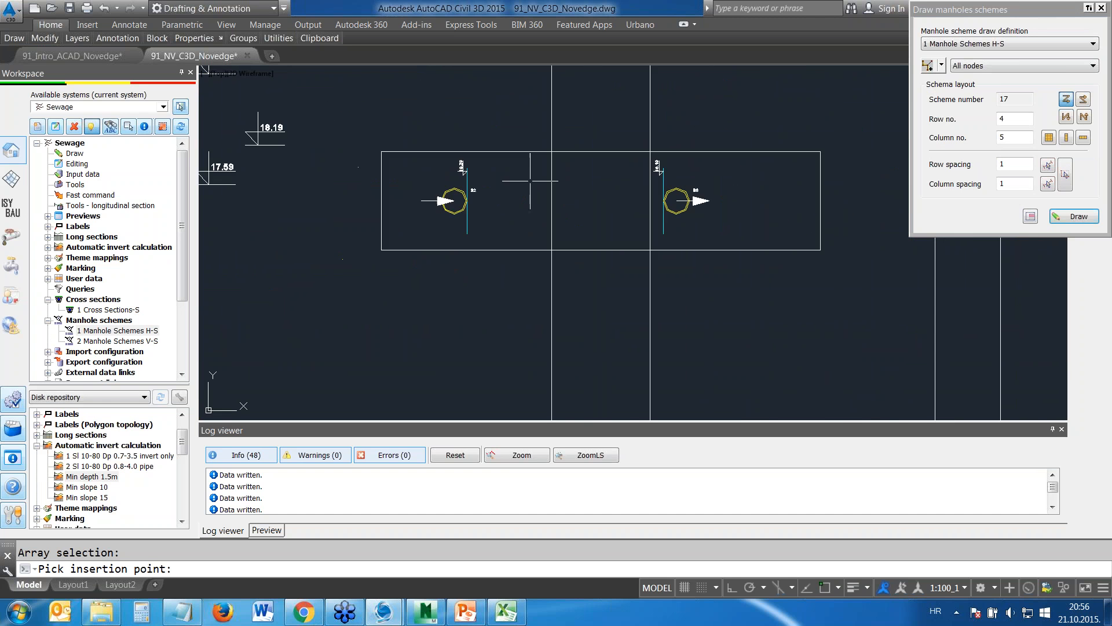
scroll(481, 200, down, 4)
middle_drag(405, 266, 483, 265)
scroll(365, 252, up, 6)
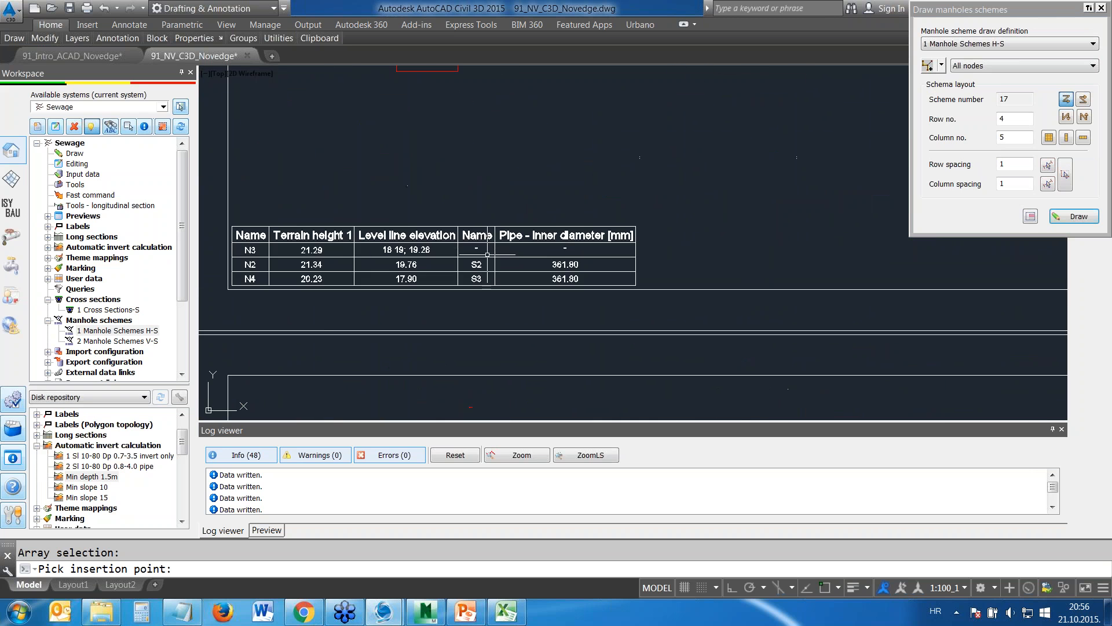
scroll(526, 247, down, 9)
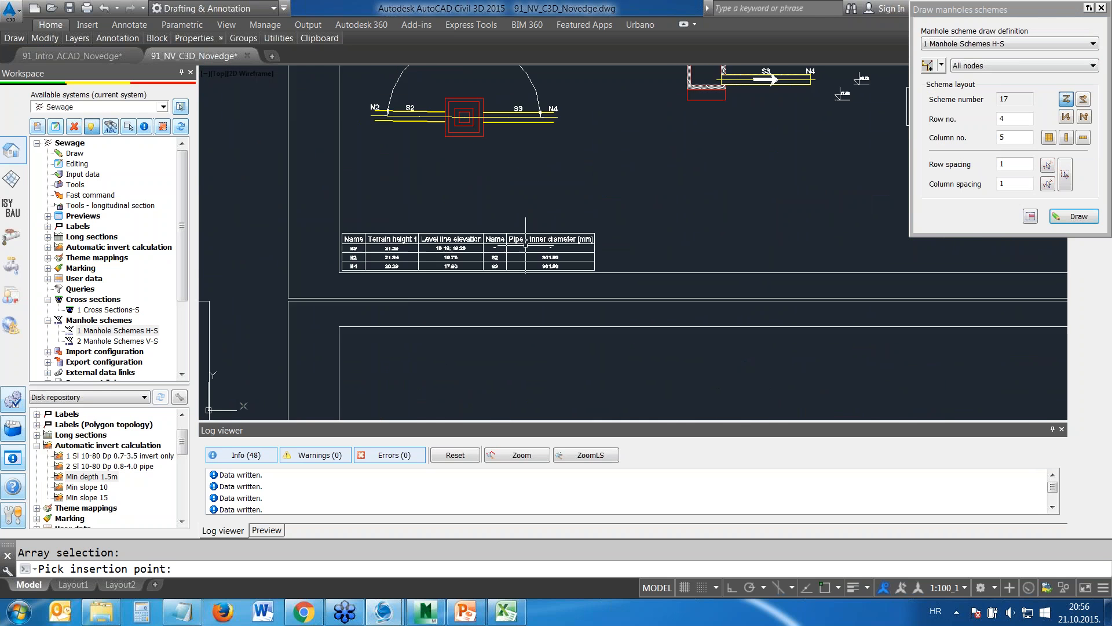
scroll(561, 198, down, 1)
scroll(561, 198, down, 5)
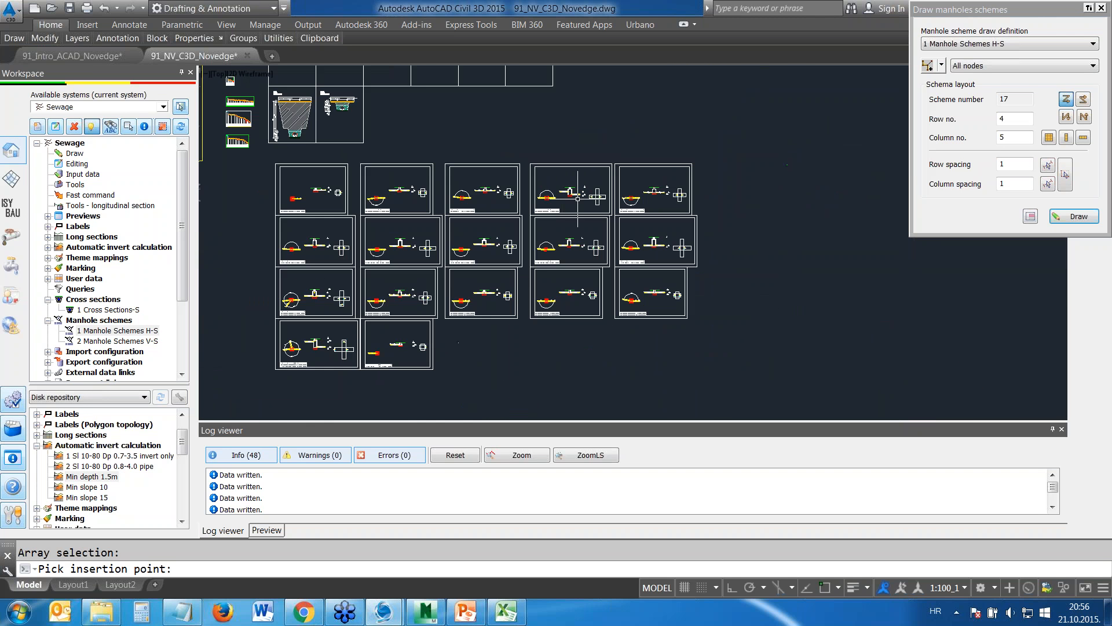
middle_drag(522, 226, 765, 360)
scroll(589, 210, down, 2)
middle_drag(564, 274, 598, 231)
click(1102, 9)
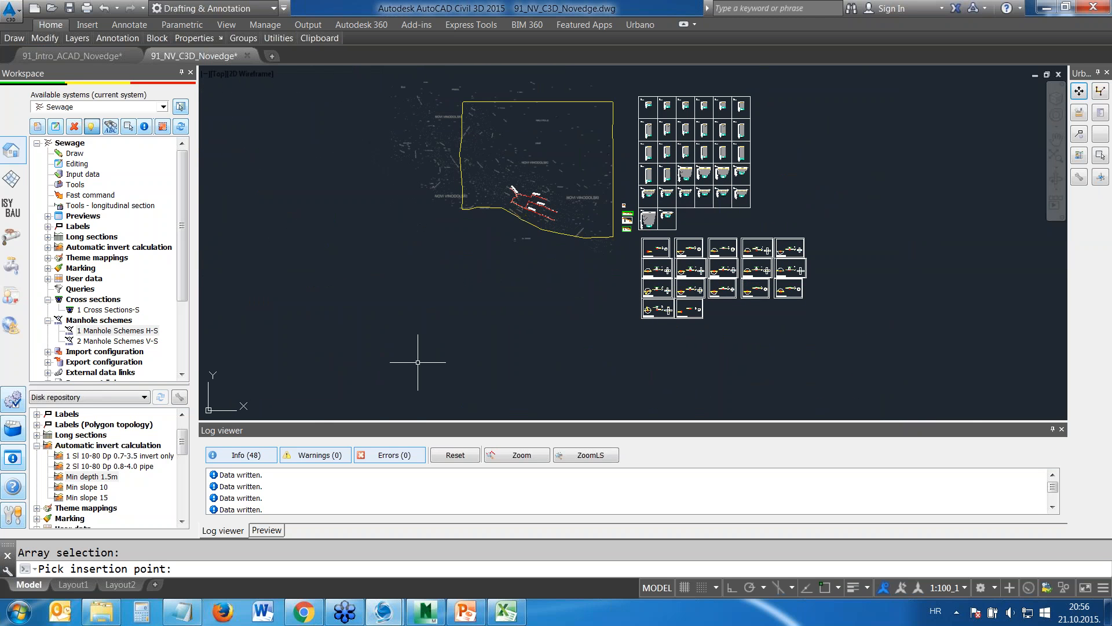
Copy the BIM_Navisworks_ENG_1 sections export configuration from the disk repository into the Sewage system's export configurations
click(48, 299)
click(48, 311)
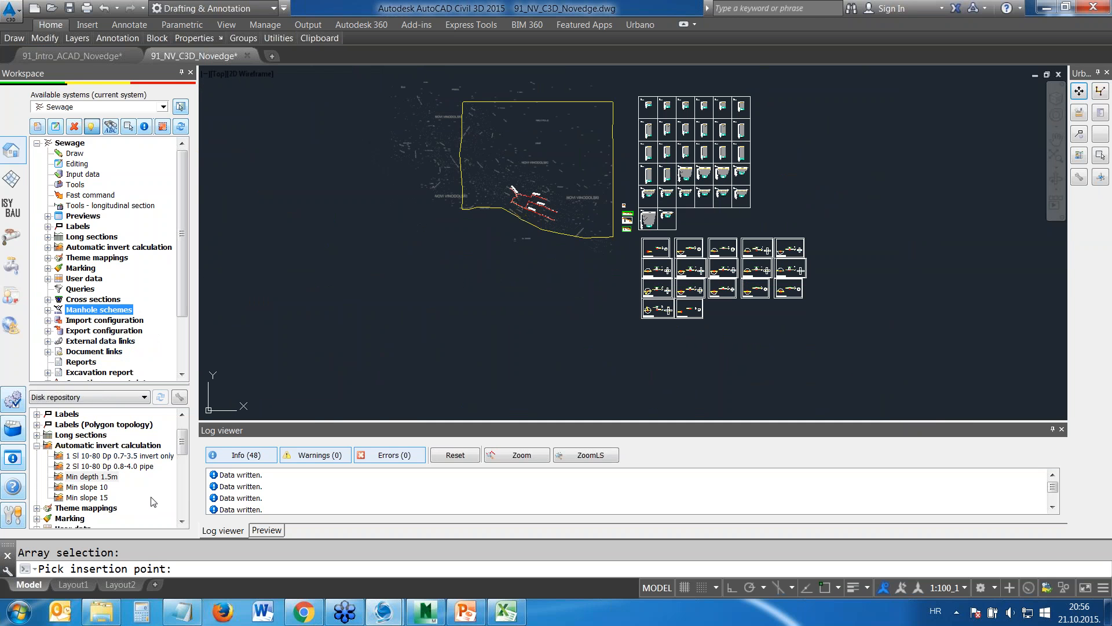
click(37, 446)
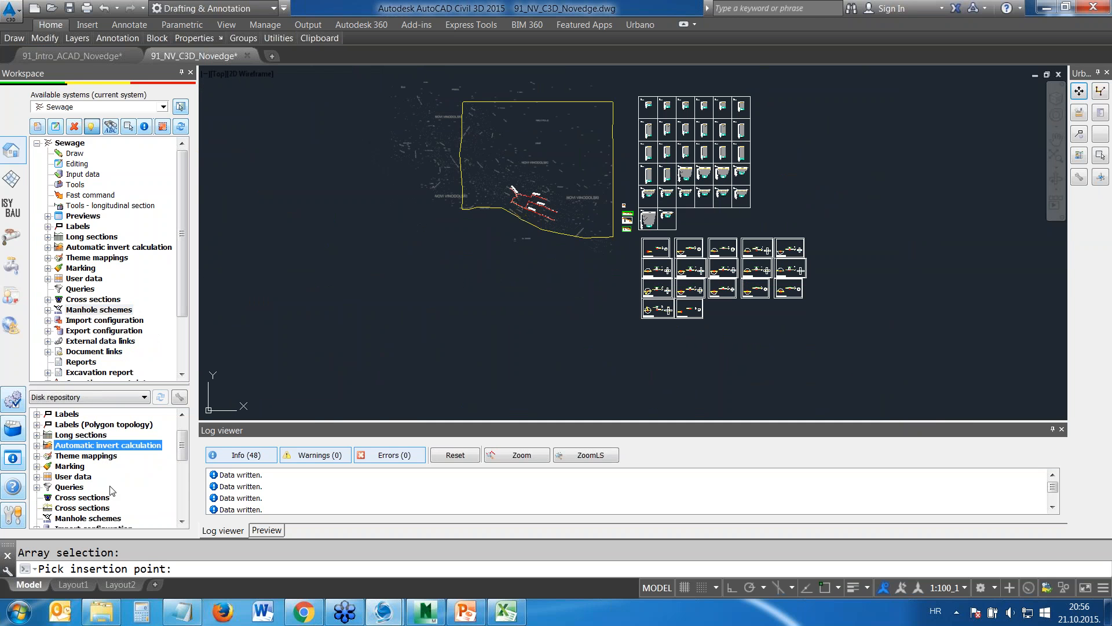
drag(183, 452, 75, 282)
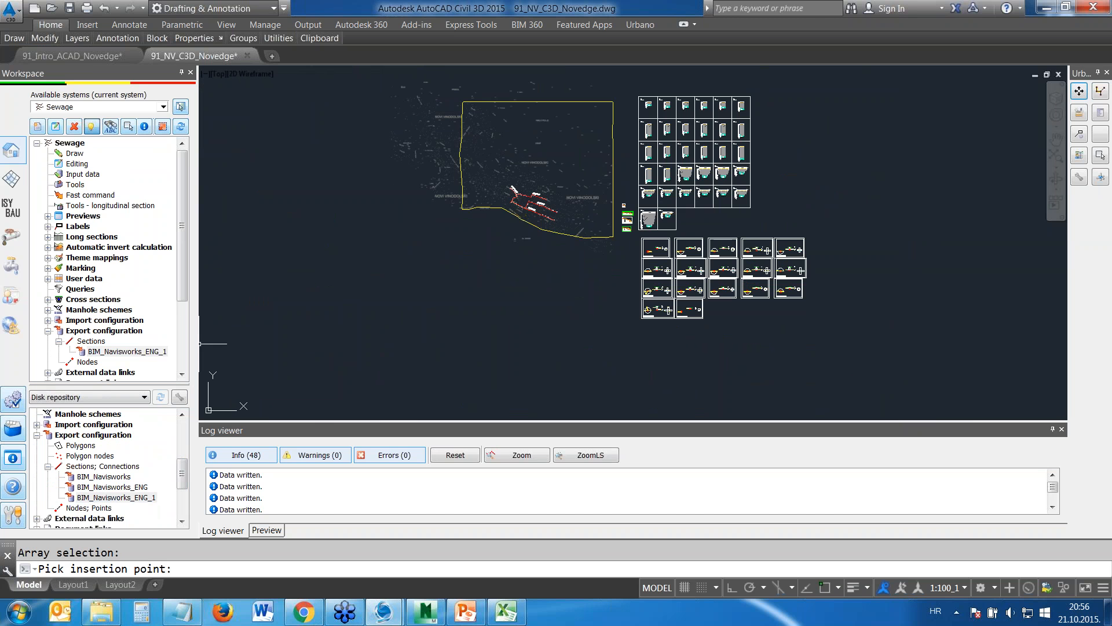
Open the BIM_Navisworks_ENG_1 configuration for editing, widen its export field columns and choose IFC export as the export type
scroll(138, 304, down, 2)
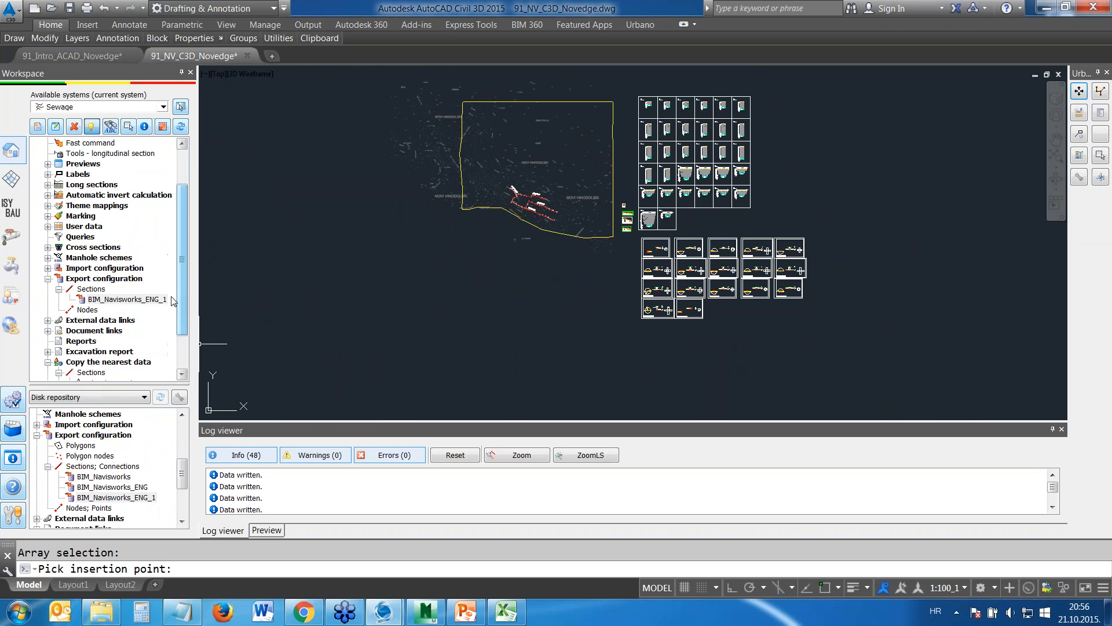
right_click(138, 304)
click(170, 327)
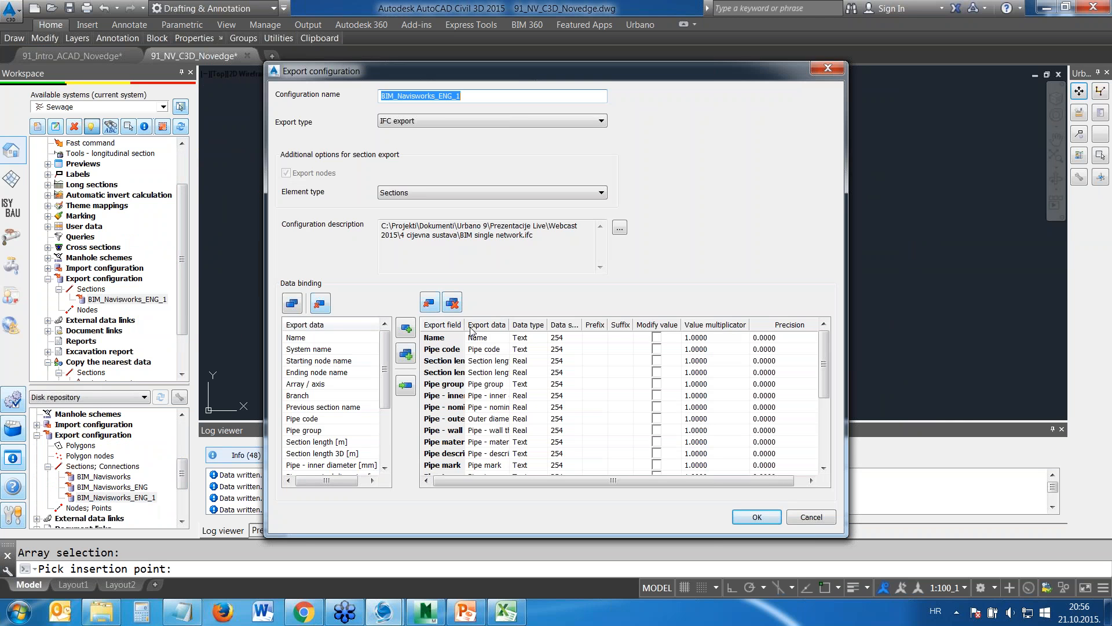
drag(465, 325, 610, 325)
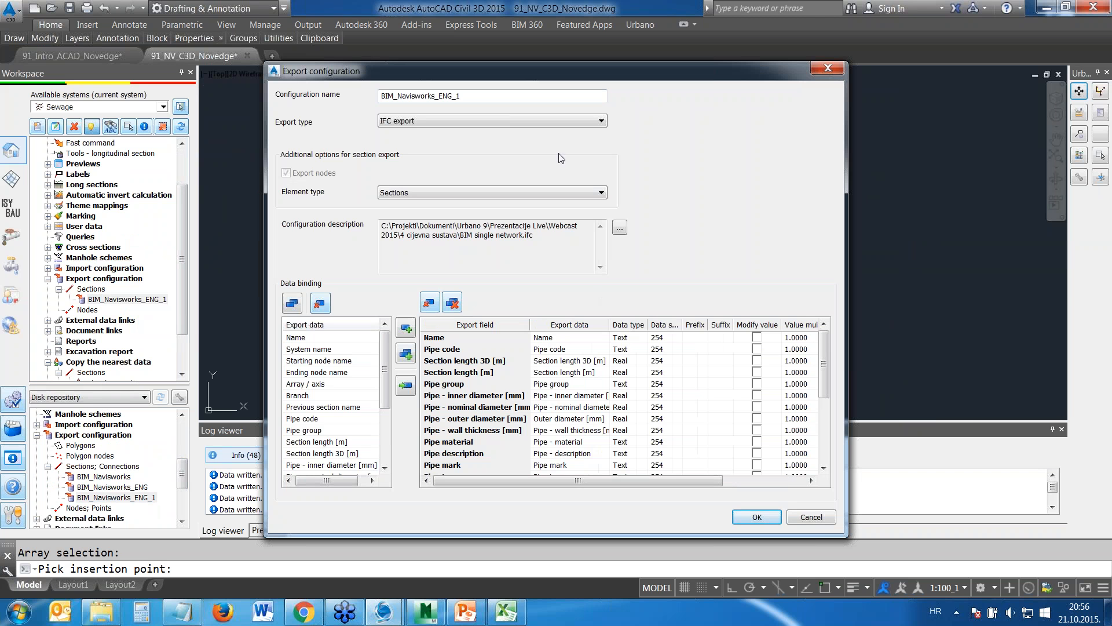
click(393, 122)
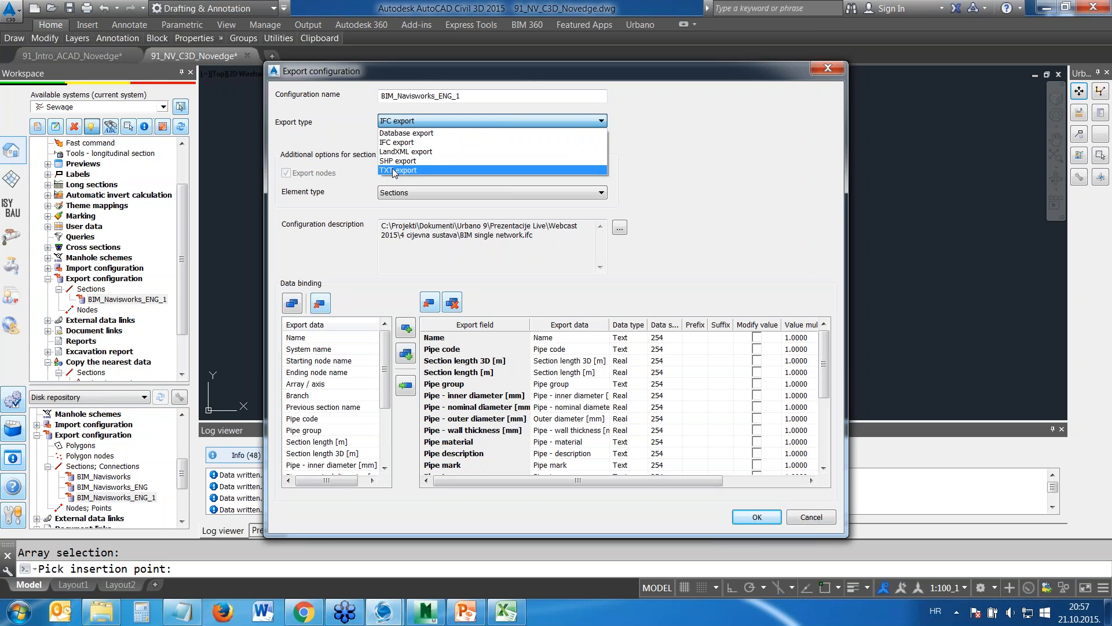
click(397, 142)
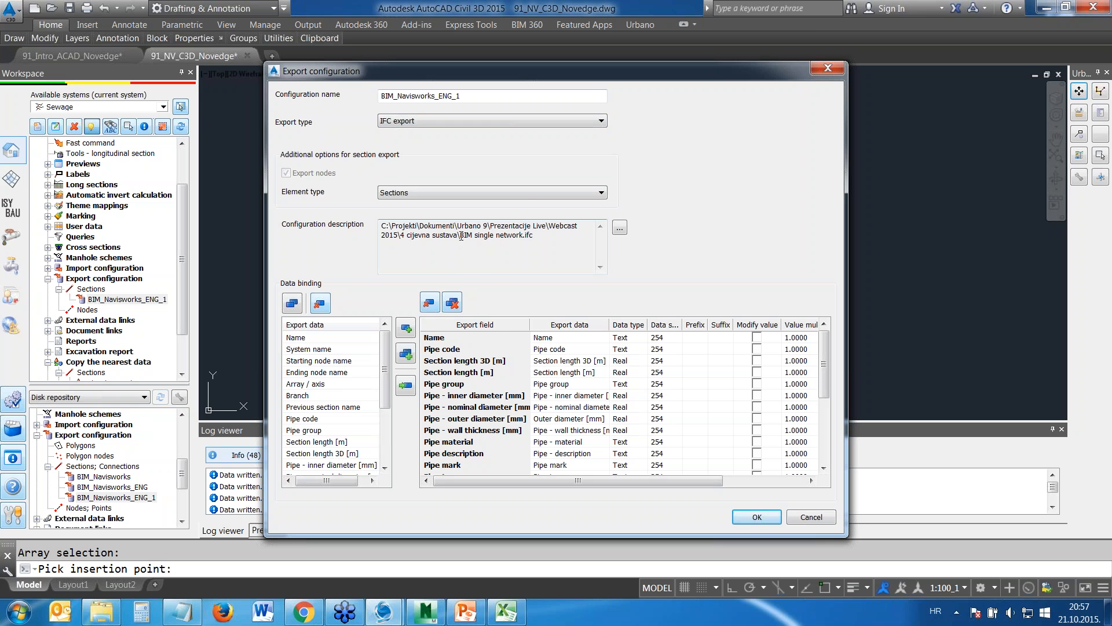
Show the Nodes element type fields of the IFC export configuration and accept the configuration
click(409, 194)
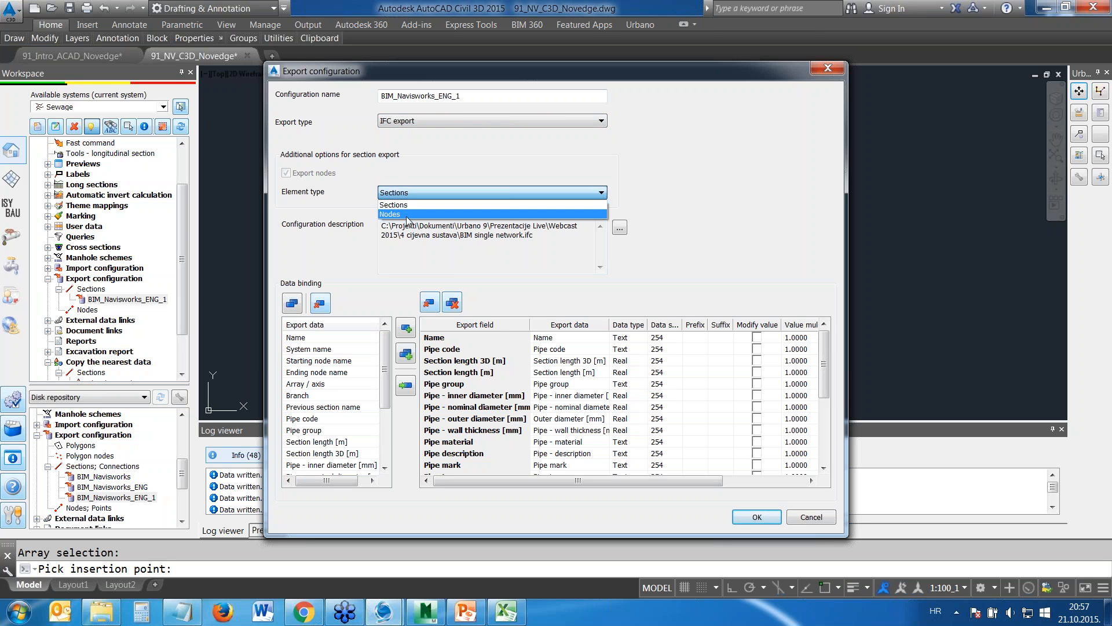
click(407, 214)
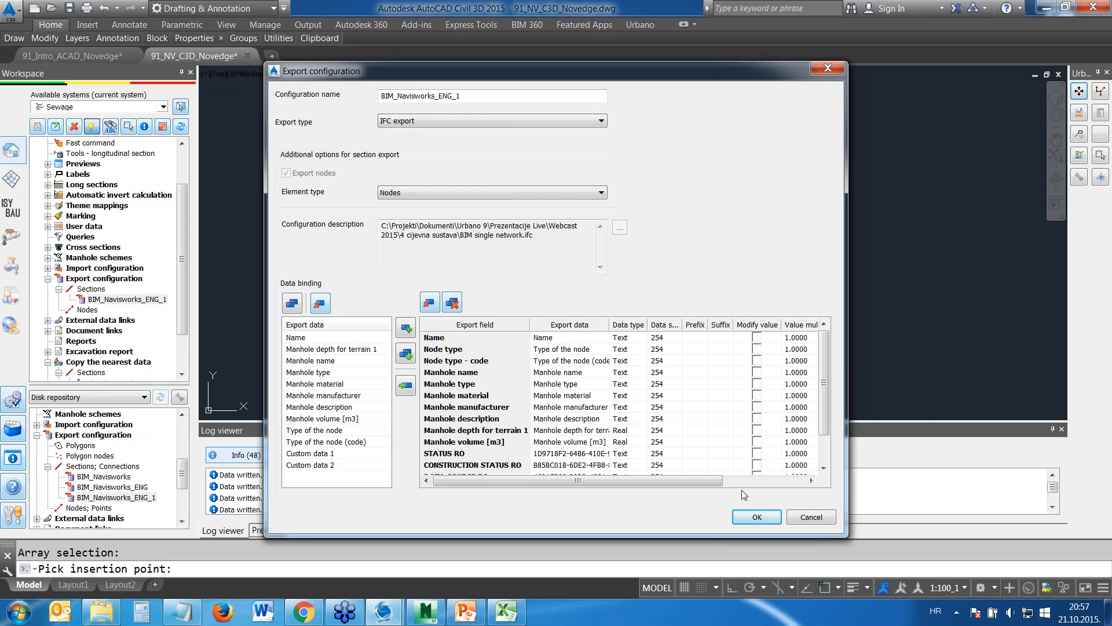
click(757, 517)
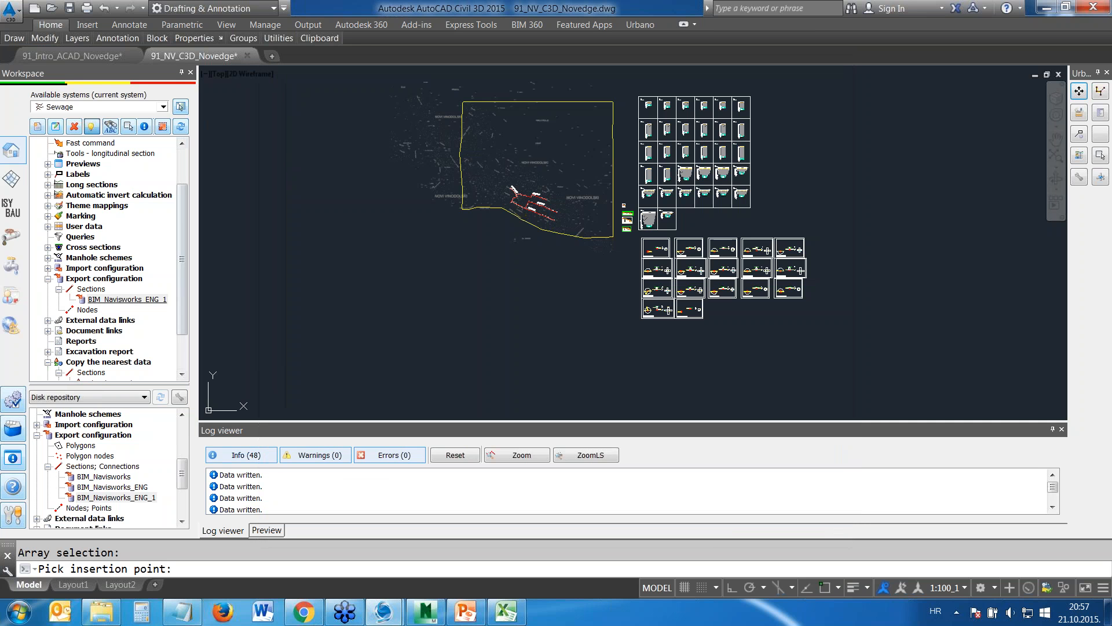
Export the whole Sewage network to the IFC file with the BIM_Navisworks_ENG_1 configuration and close the data export dialog
double_click(152, 298)
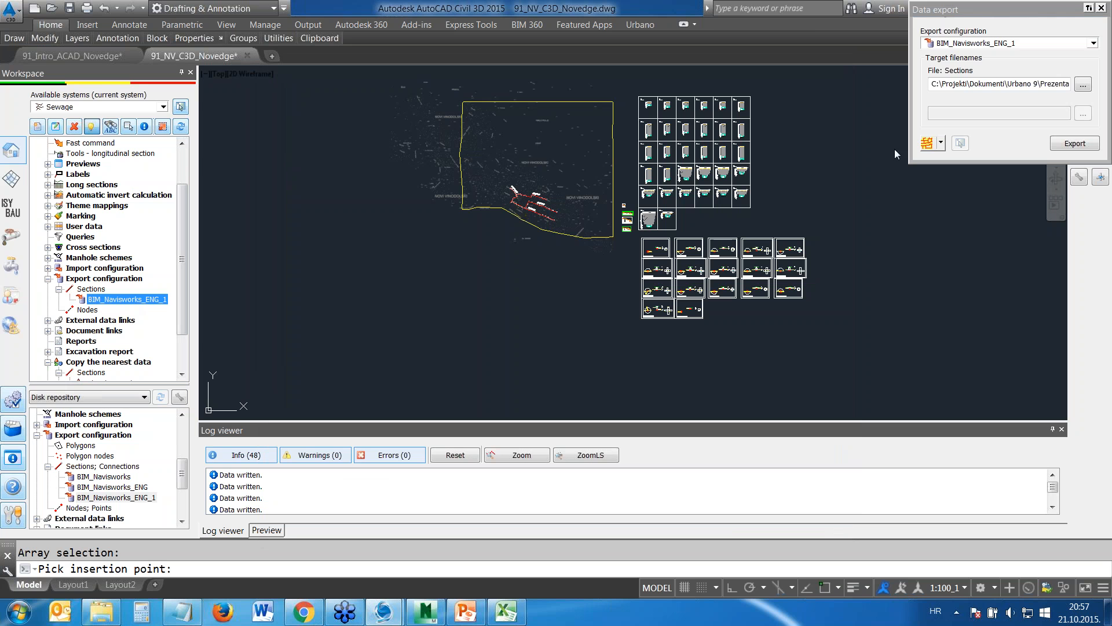
click(927, 144)
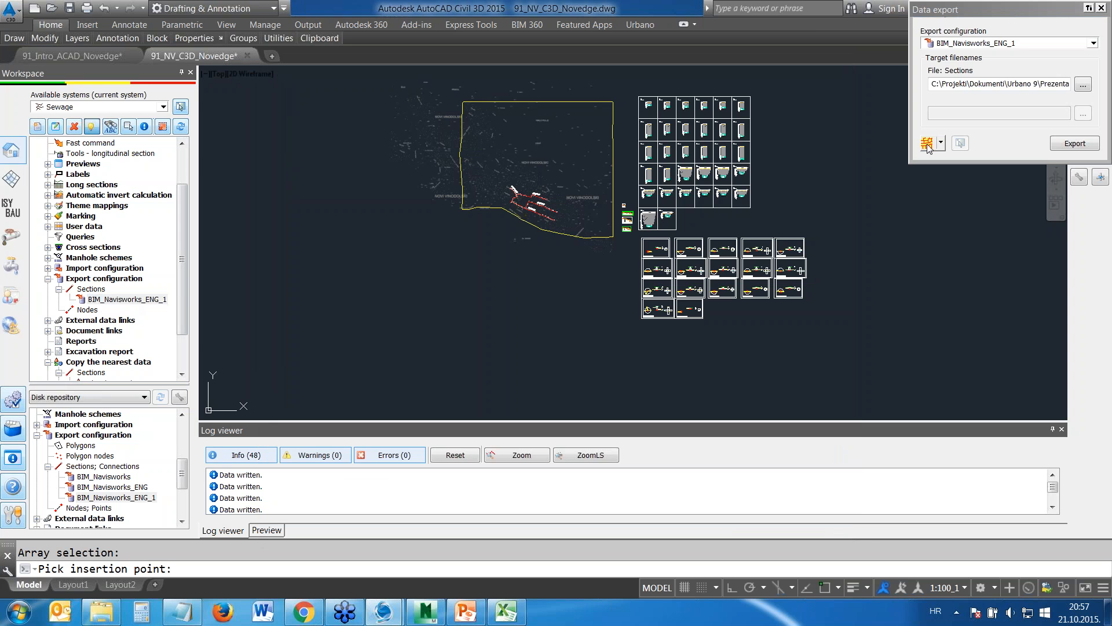
click(1075, 144)
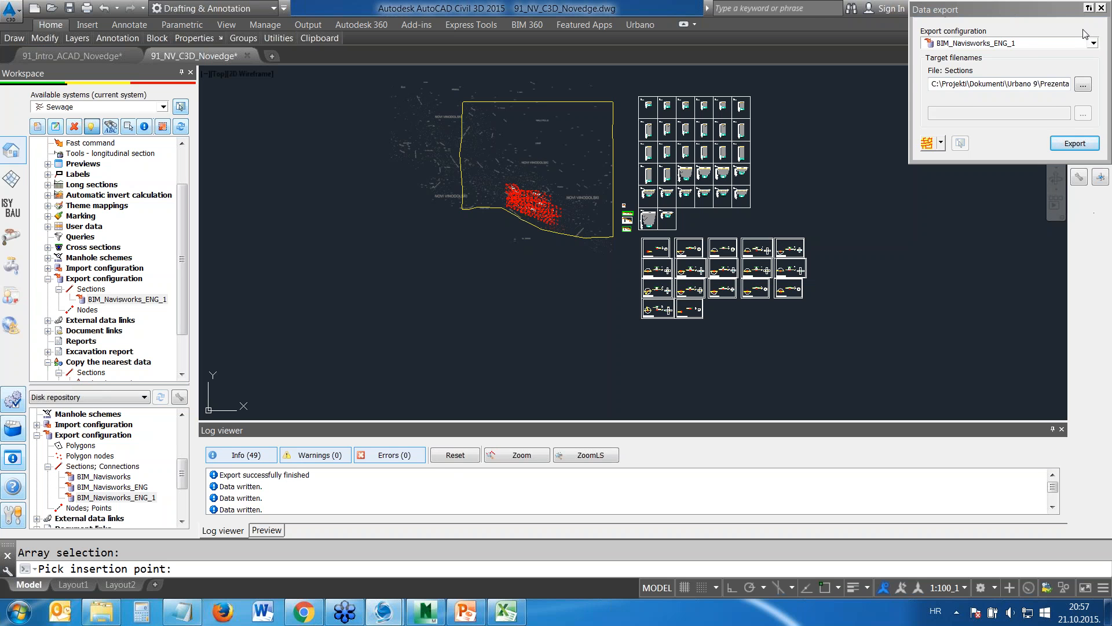
click(1102, 7)
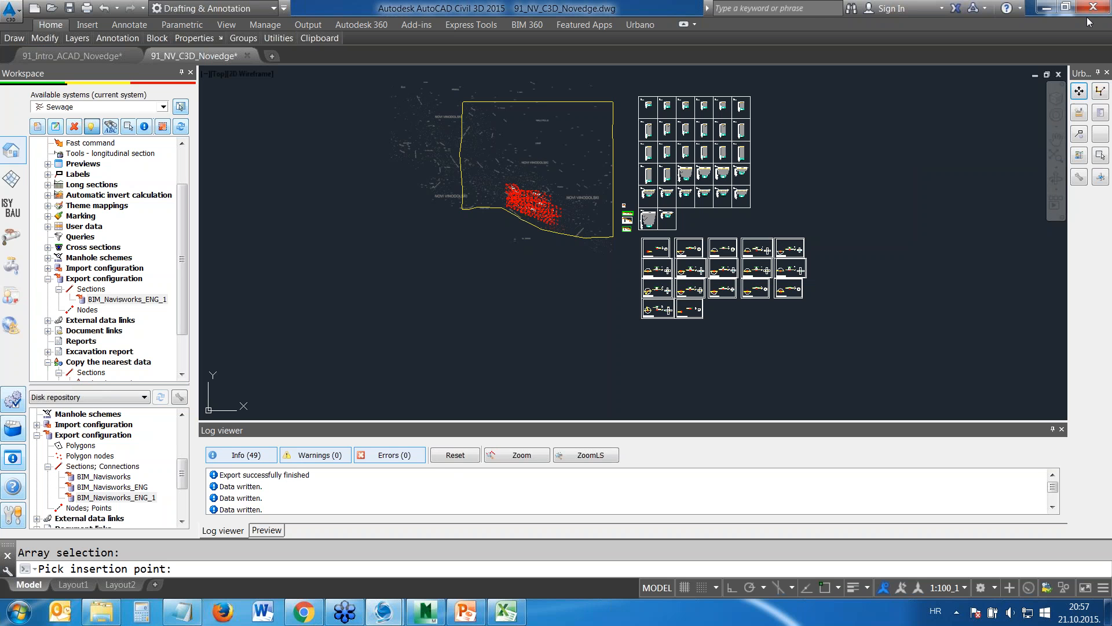
Switch to Navisworks Manage and open BIM single network.ifc
click(1046, 8)
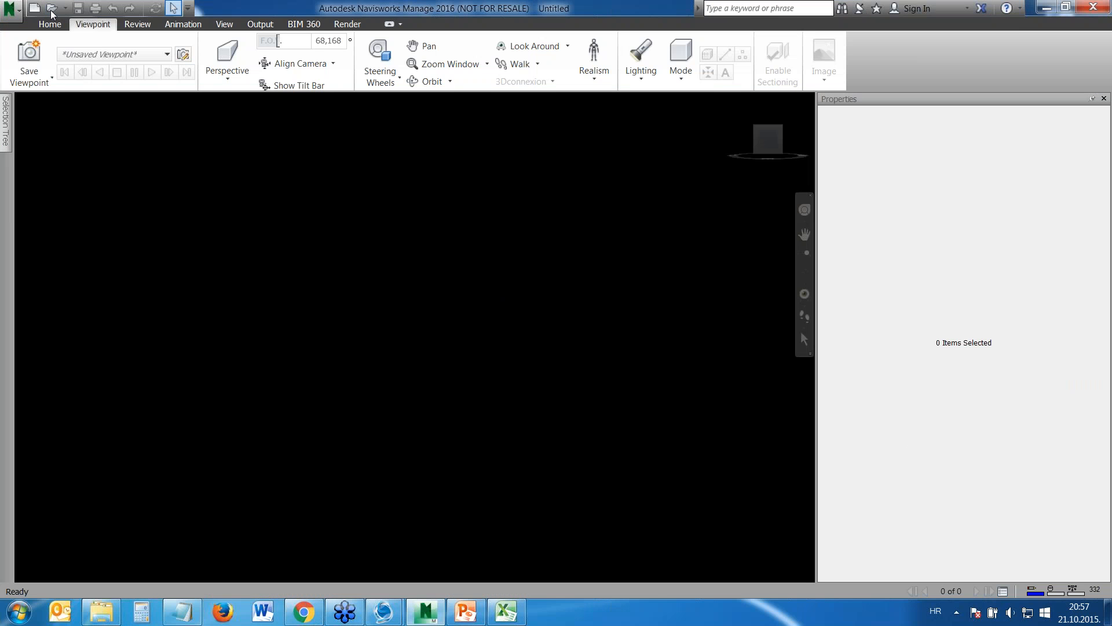
click(52, 10)
click(484, 358)
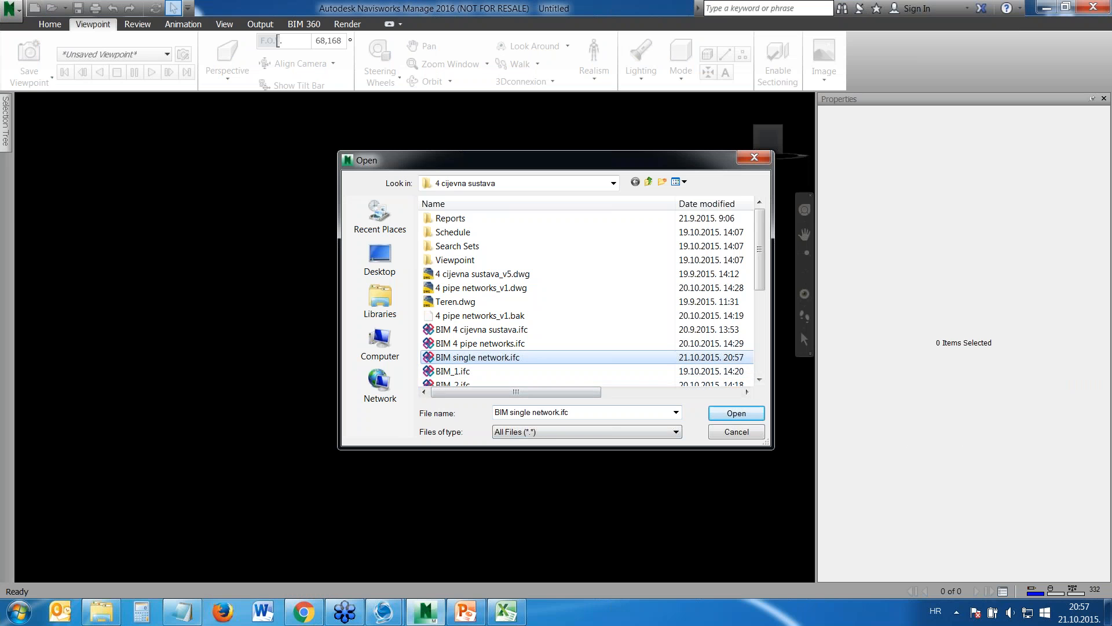
click(732, 411)
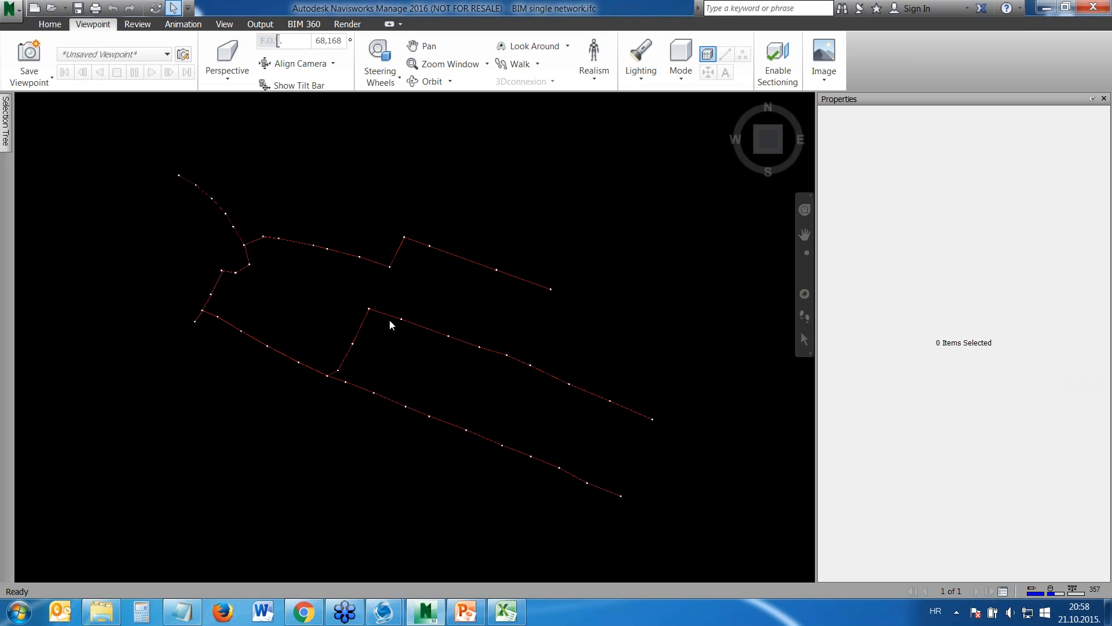
View the single network in 3D and inspect the Urbano data of the manhole just before the branch joins the main line
middle_drag(360, 303, 526, 251)
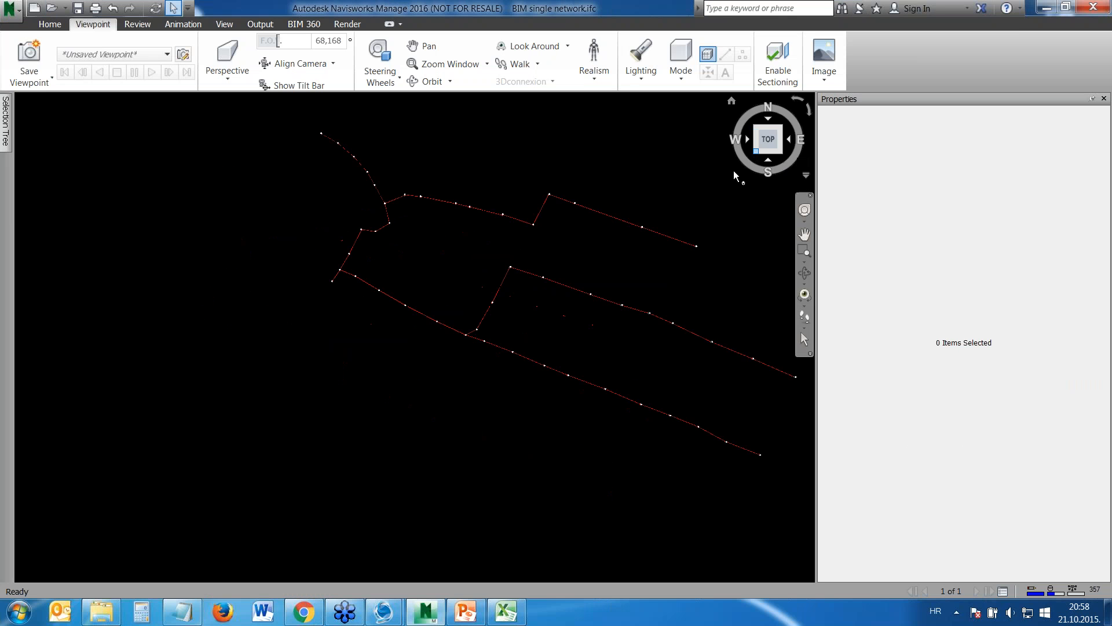
click(756, 153)
scroll(394, 286, up, 4)
scroll(394, 287, up, 8)
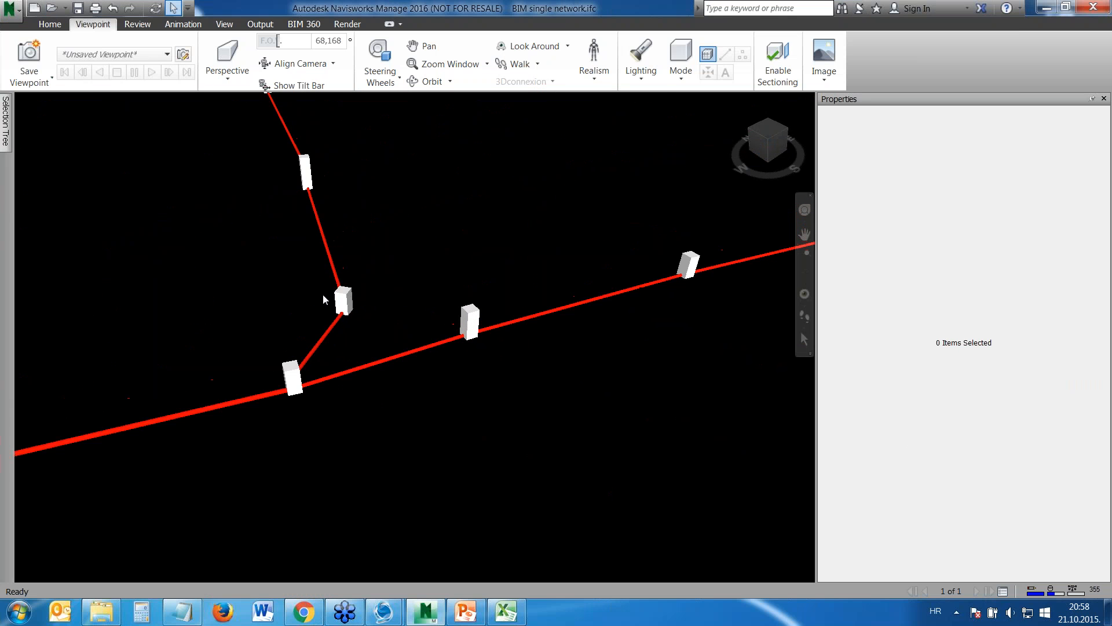
scroll(356, 357, up, 2)
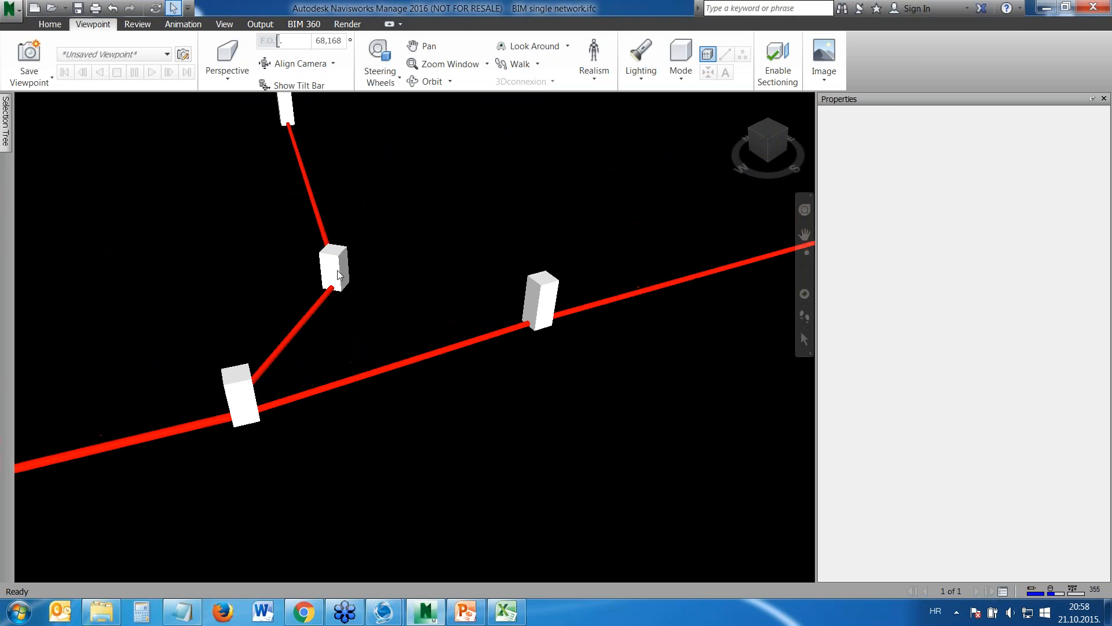
click(339, 275)
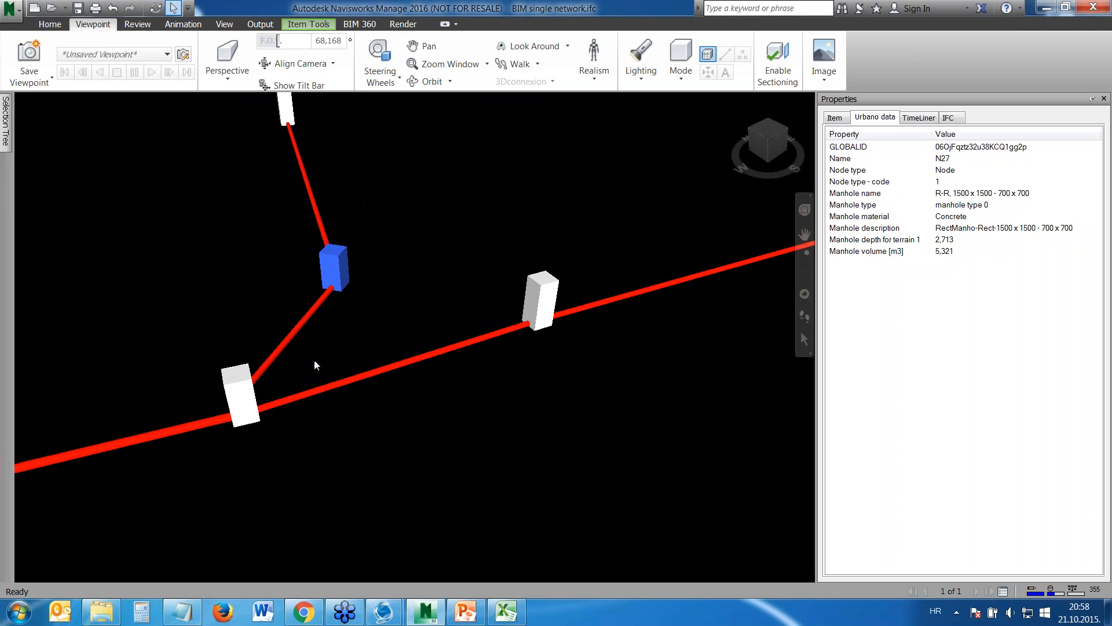
Inspect the Urbano data of the connecting branch pipe and a main line pipe, and look over the wider network
click(291, 339)
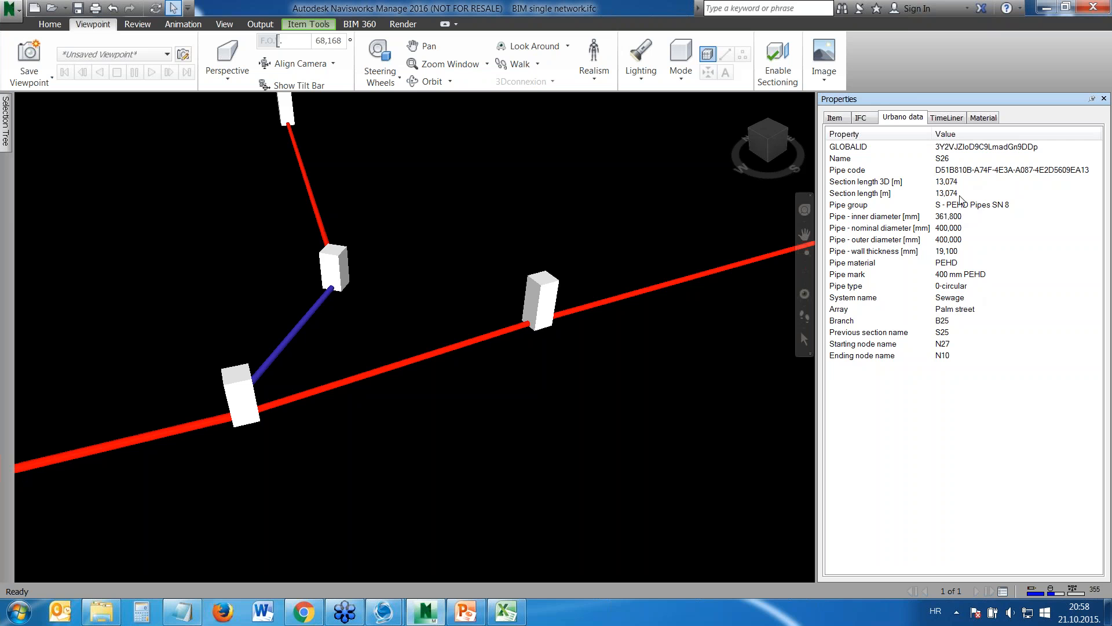
click(545, 305)
click(607, 303)
scroll(650, 239, down, 5)
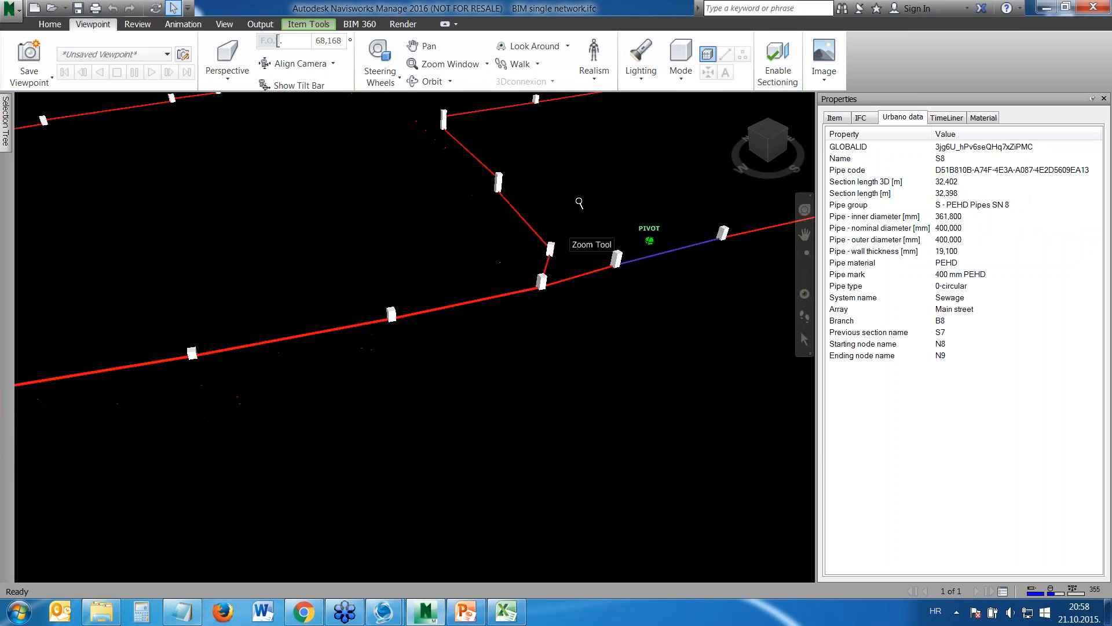
scroll(580, 209, down, 3)
middle_drag(208, 258, 358, 237)
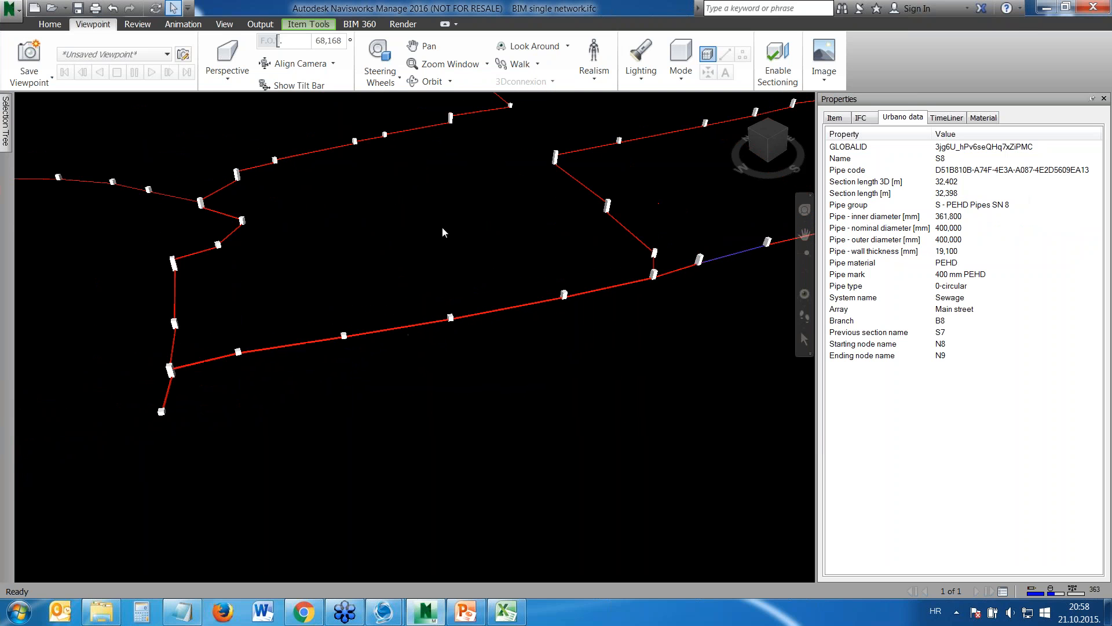
Start a new Navisworks file and open BIM 4 pipe networks.ifc
click(35, 10)
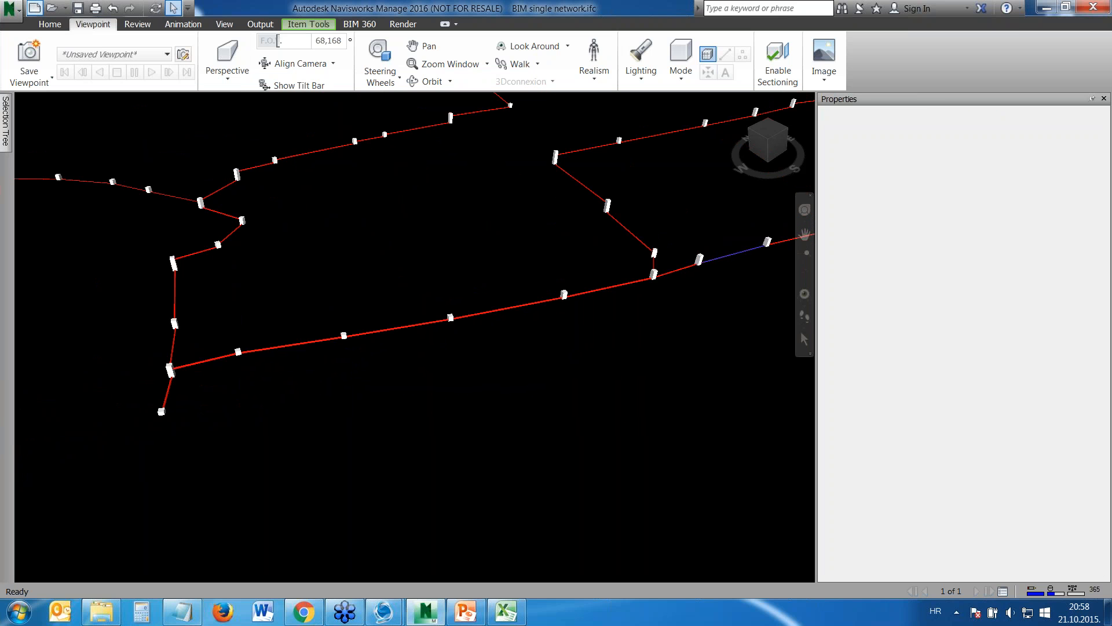
click(52, 8)
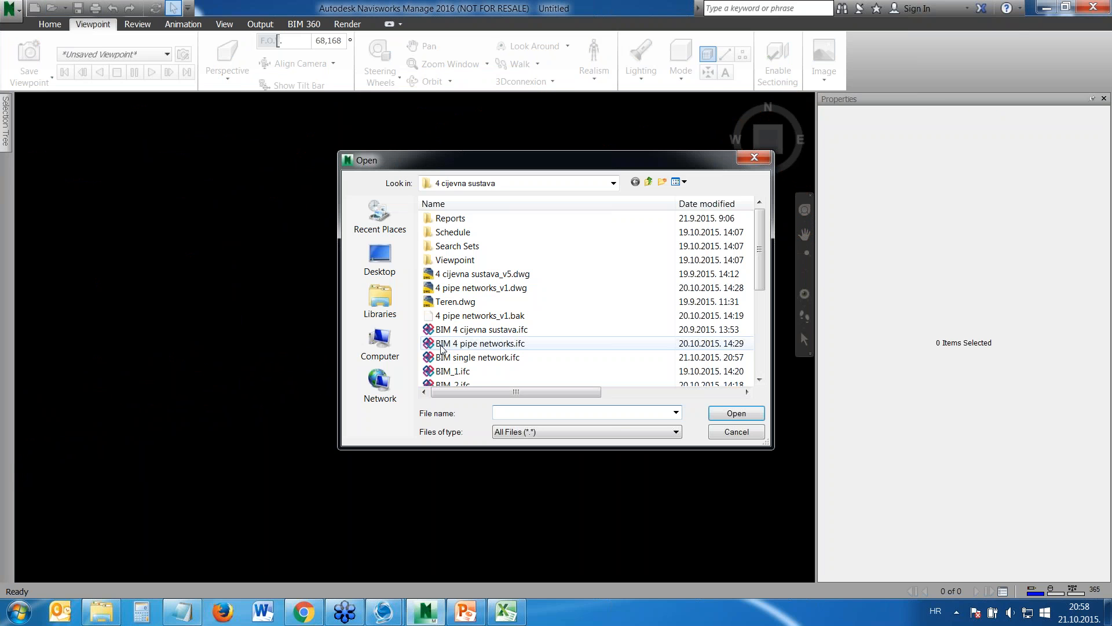
click(485, 343)
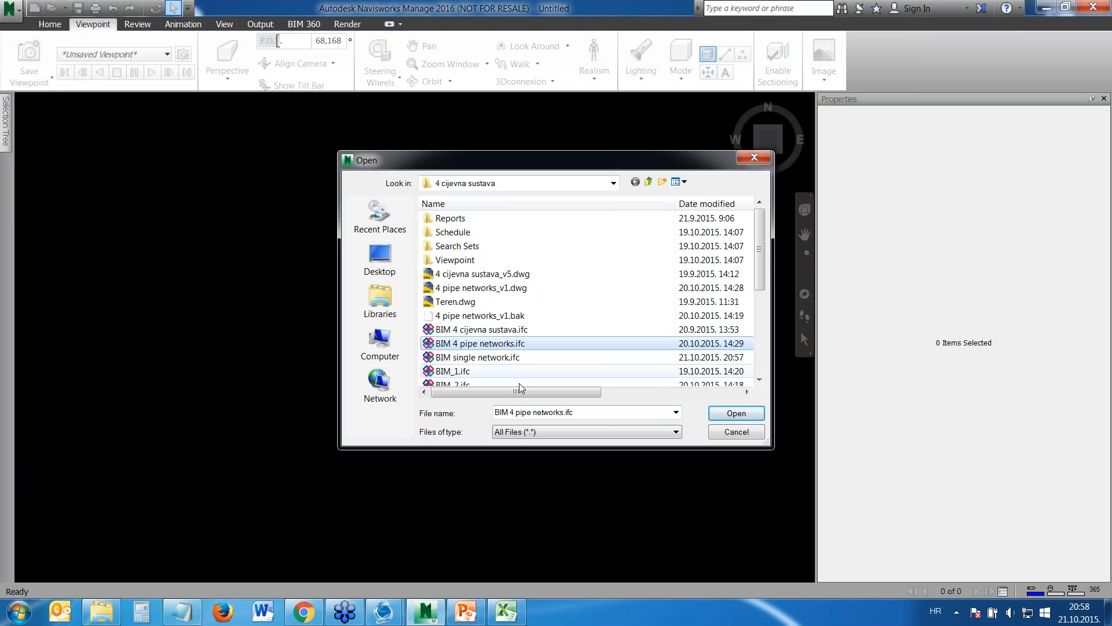
click(747, 418)
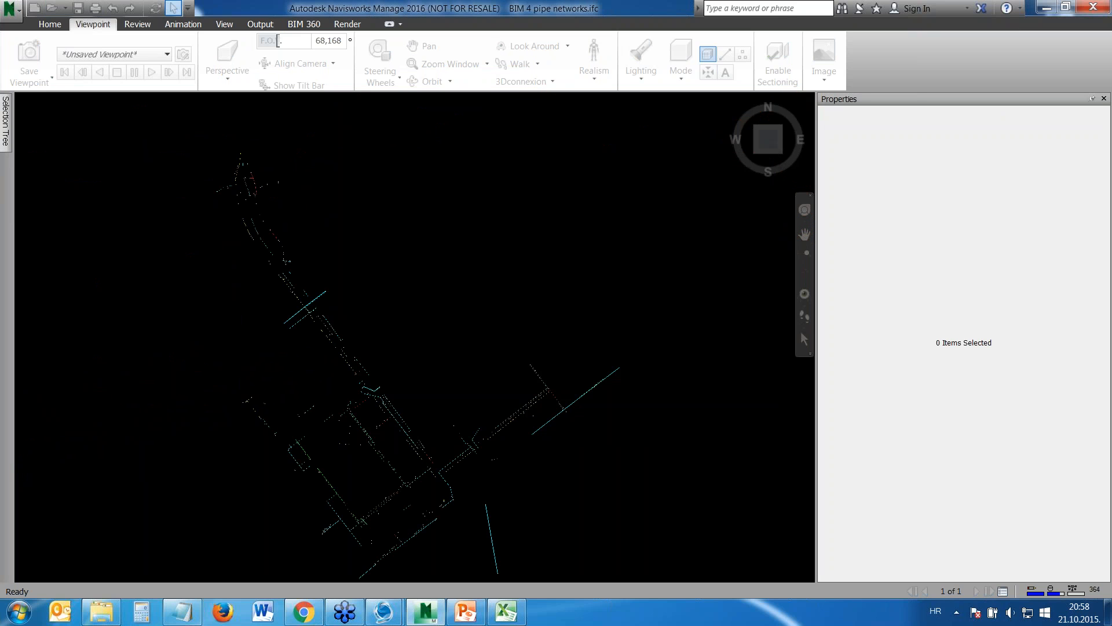
View the four pipe networks in 3D and inspect the Urbano data of a cyan rain sewer pipe and its round junction manhole
middle_drag(430, 424, 479, 263)
scroll(459, 347, up, 2)
scroll(455, 324, up, 6)
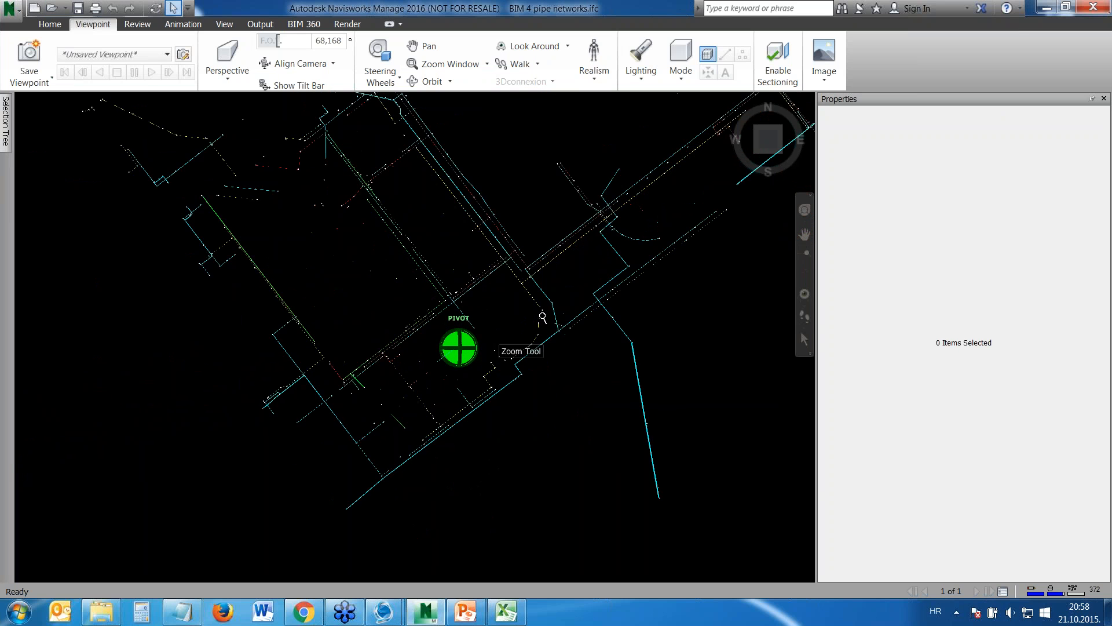
click(757, 146)
drag(772, 139, 569, 282)
middle_drag(569, 282, 570, 292)
scroll(391, 243, up, 5)
scroll(292, 262, up, 2)
scroll(400, 249, up, 3)
scroll(404, 256, up, 5)
scroll(439, 271, up, 5)
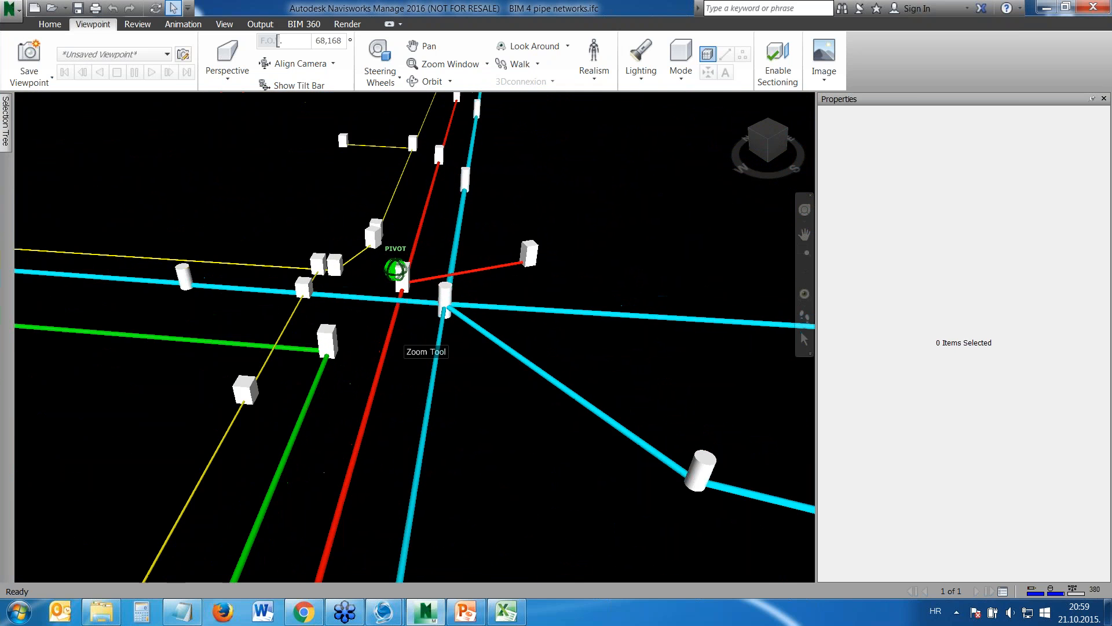
click(417, 300)
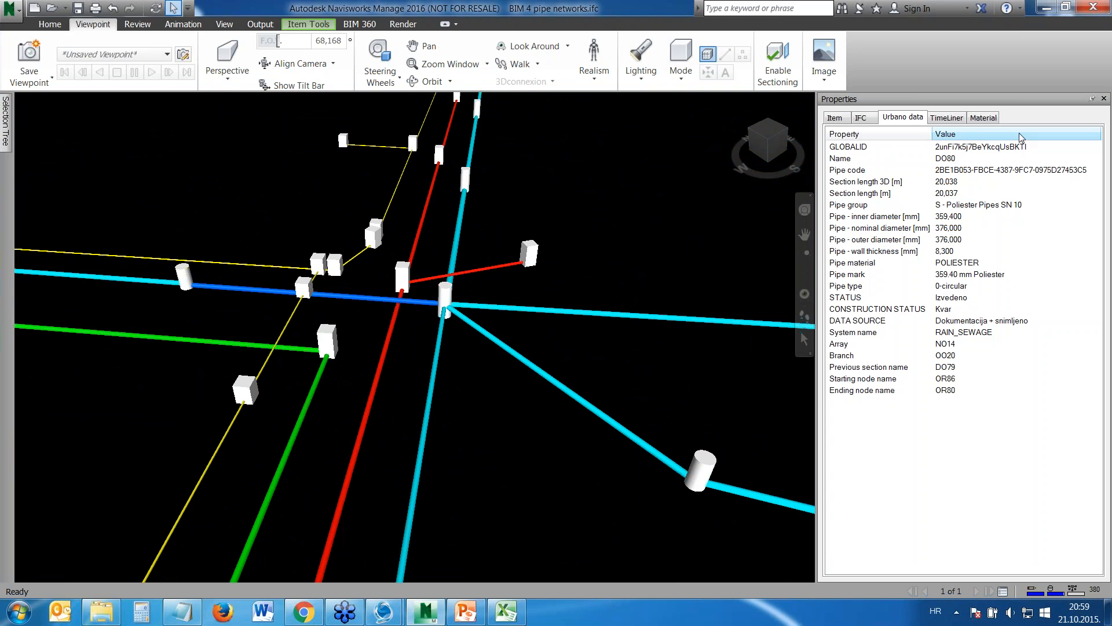
click(445, 297)
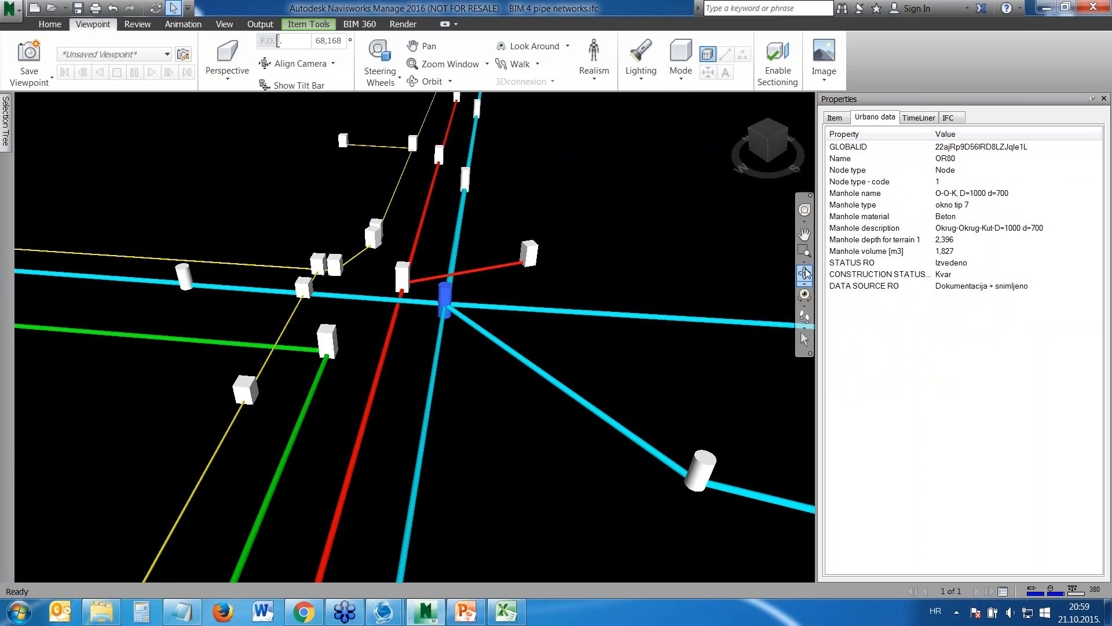
Orbit around the four pipe networks to examine pipe crossings and manholes at close range and from above
click(805, 273)
drag(426, 342, 425, 325)
scroll(405, 327, up, 8)
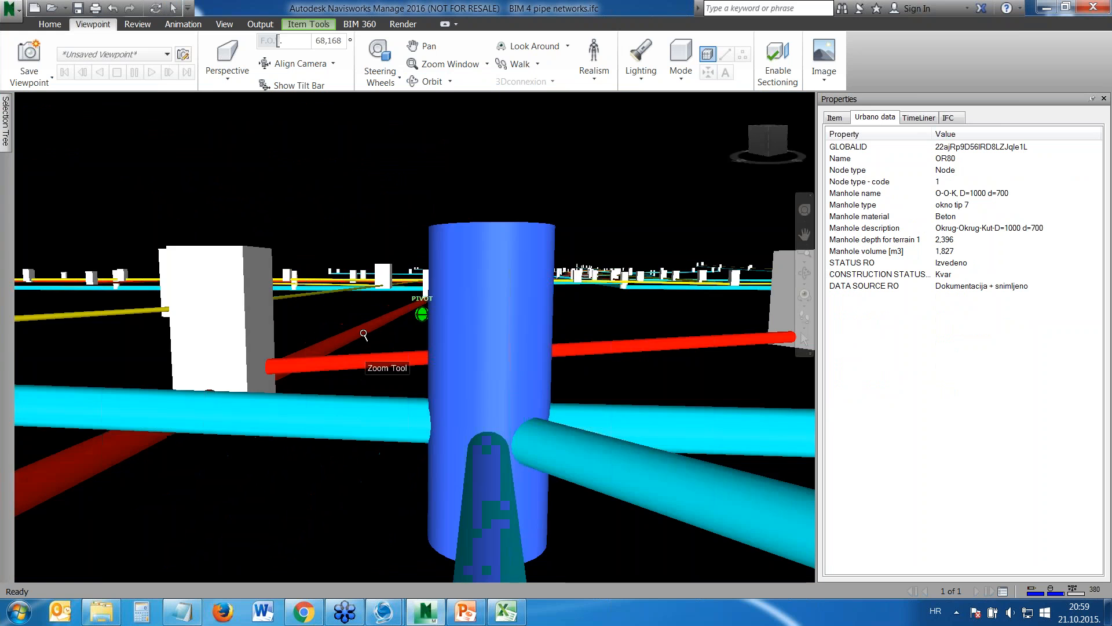
drag(248, 427, 633, 335)
scroll(368, 396, down, 8)
scroll(521, 371, up, 8)
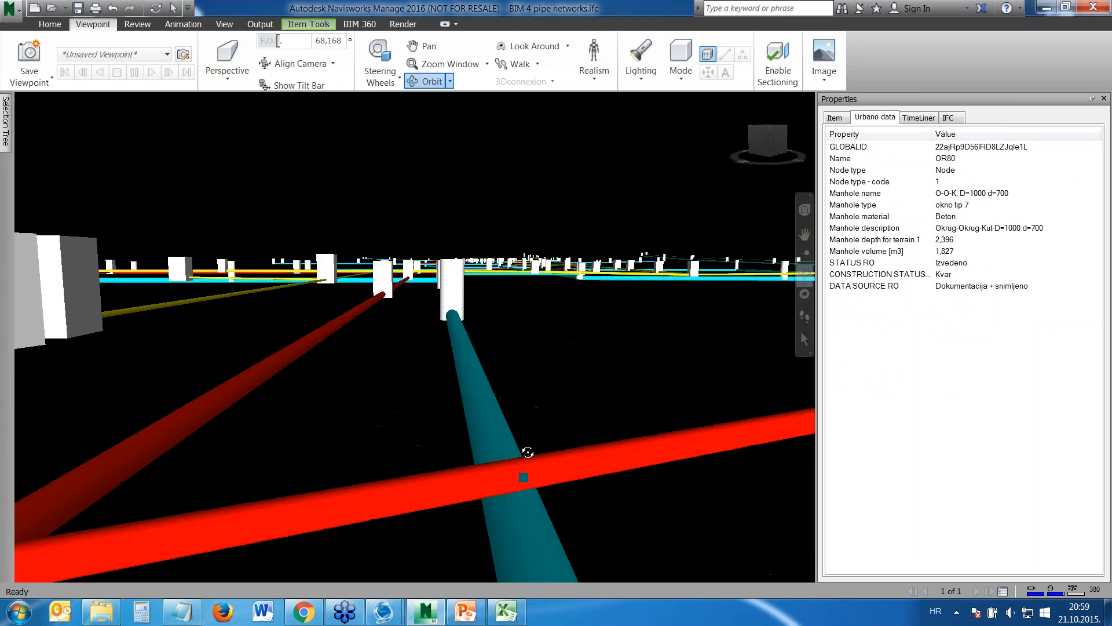
scroll(514, 430, down, 5)
mouse_move(514, 430)
mouse_down()
mouse_move(525, 506)
mouse_move(512, 485)
mouse_move(148, 454)
mouse_move(240, 462)
mouse_up()
scroll(509, 489, up, 5)
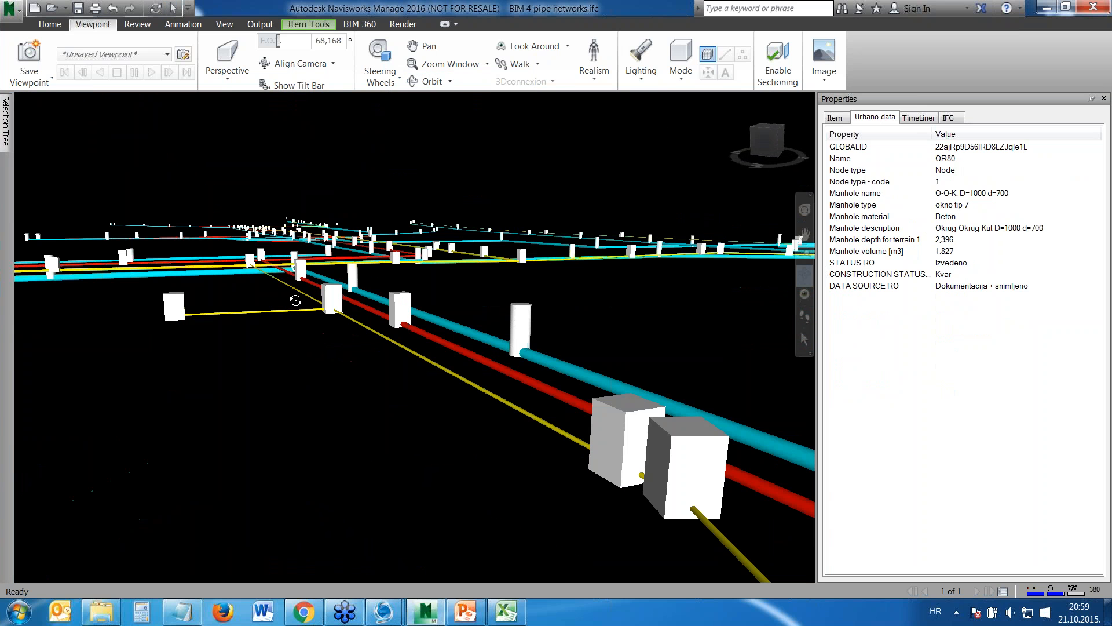
scroll(294, 301, down, 1)
shift+middle_drag(295, 273, 297, 315)
scroll(333, 214, up, 1)
shift+middle_drag(333, 213, 449, 324)
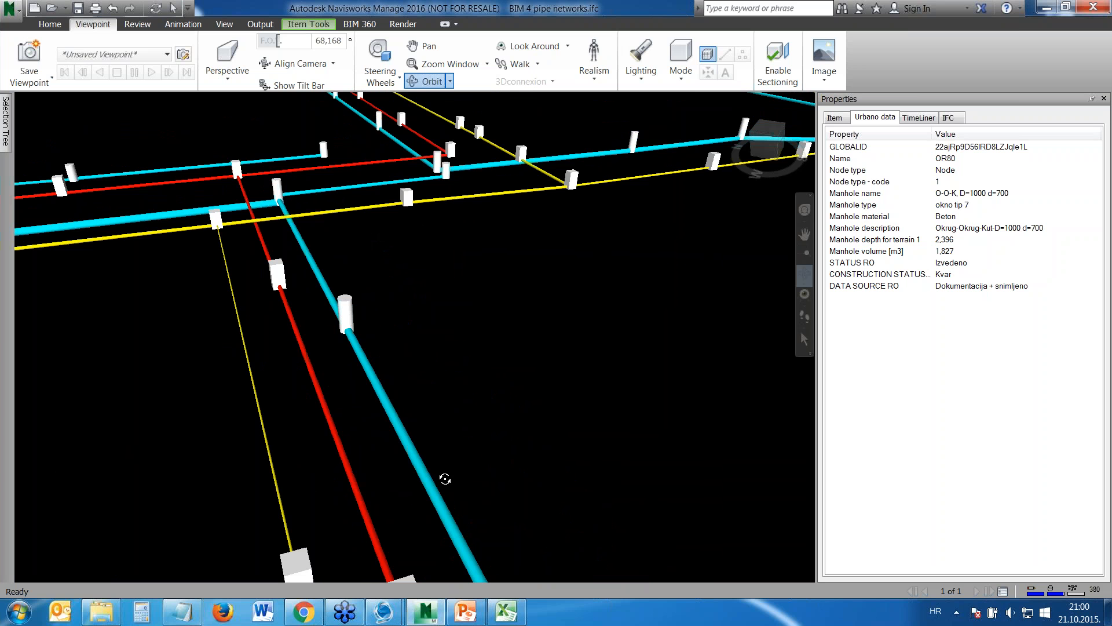
Switch to the PowerPoint introduction deck, start its slide show and advance to the Urbano Canalis product versions slide
mouse_move(456, 619)
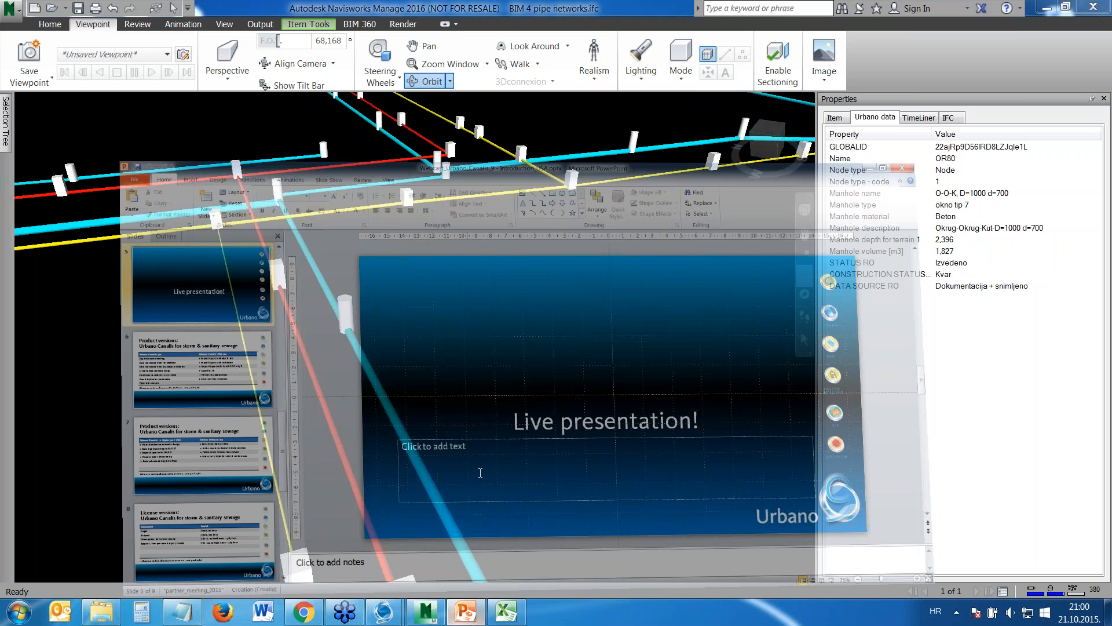
click(481, 473)
scroll(207, 498, down, 3)
scroll(199, 274, up, 3)
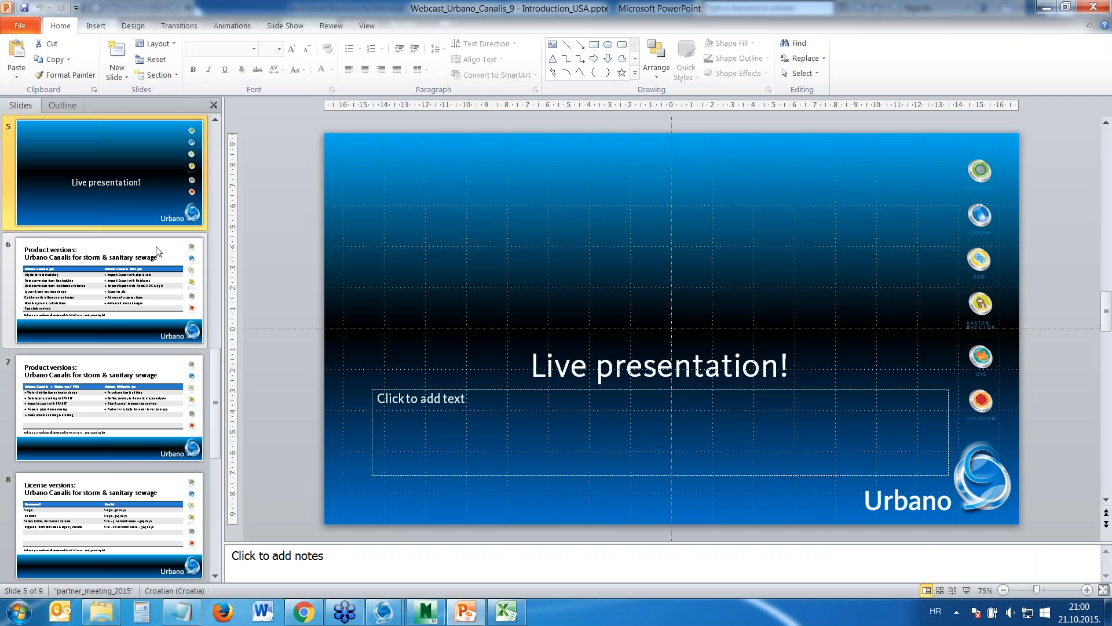
click(483, 416)
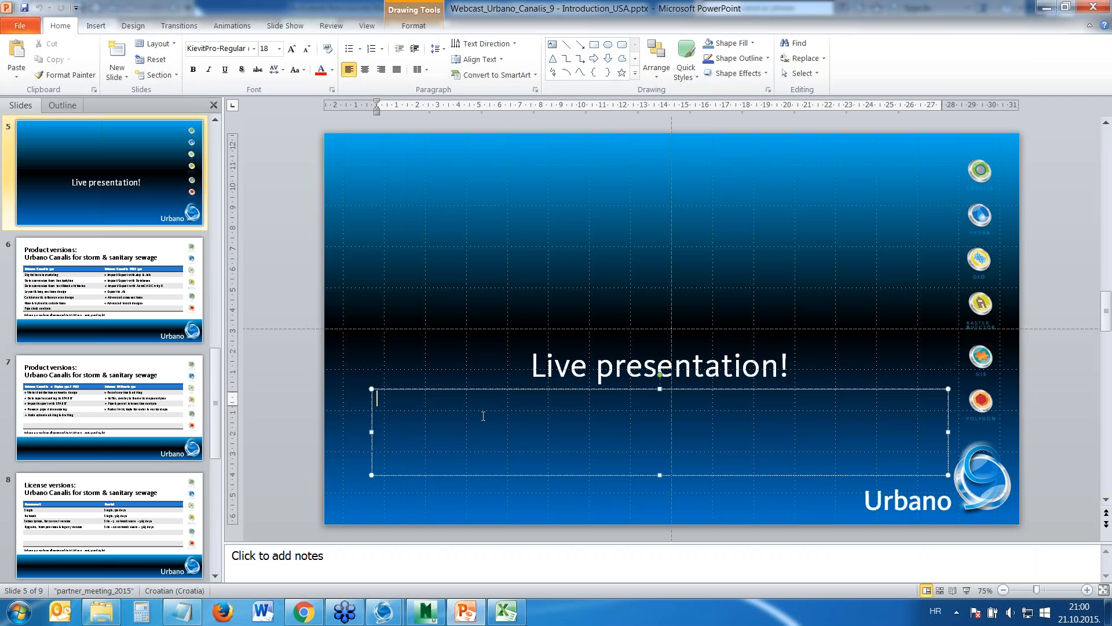
key(F5)
key(Right)
key(Right)
key(Right)
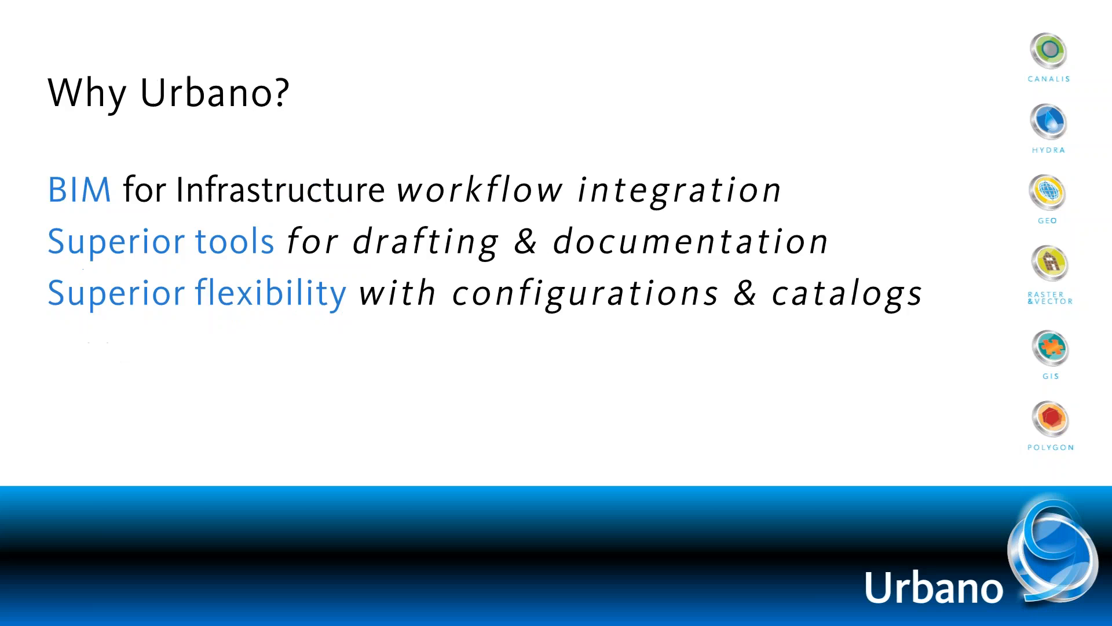
key(Right)
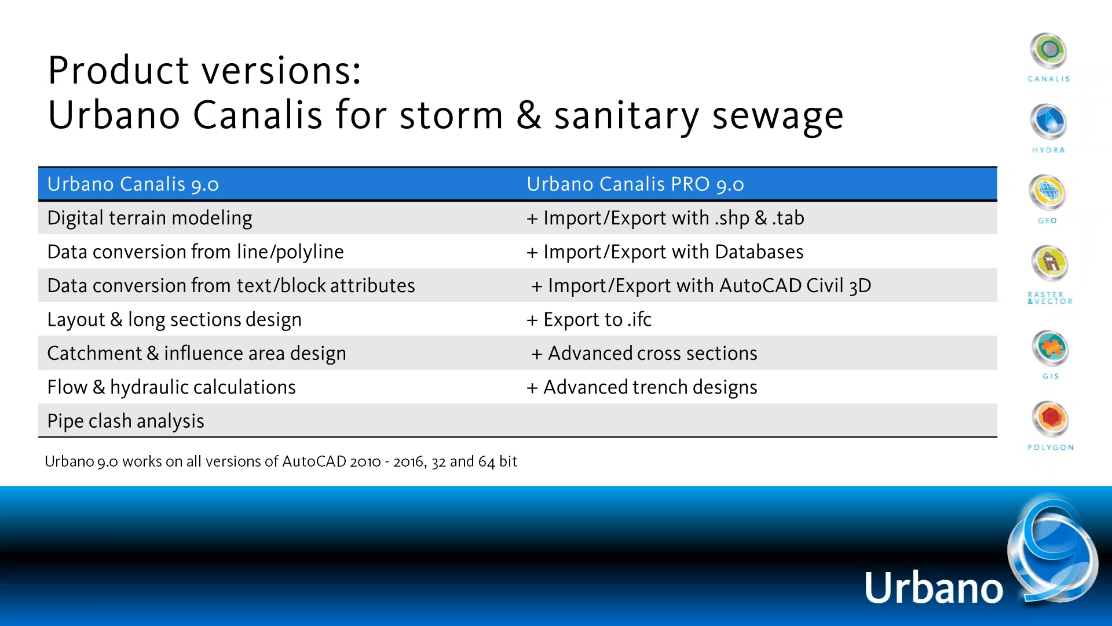